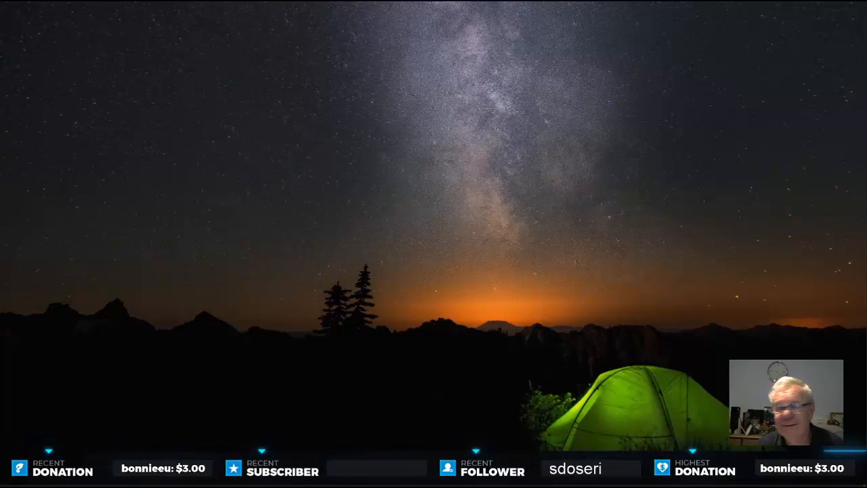
# Step: Switch to Astro Pixel Processor and set the working directory to C:\Stream\M31
pyautogui.click(98, 482)
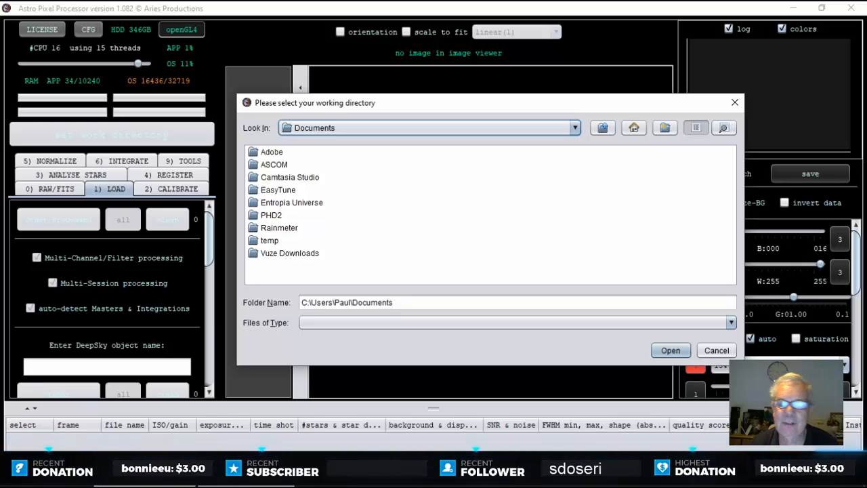
pyautogui.click(603, 128)
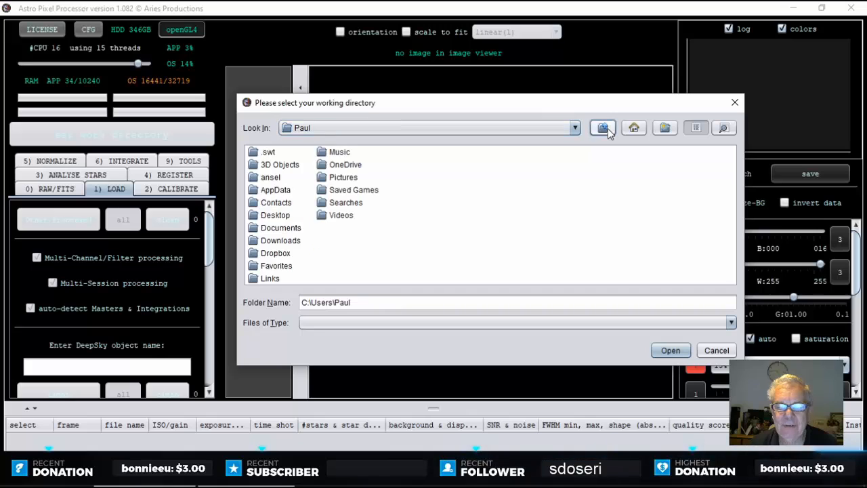
pyautogui.click(607, 129)
pyautogui.click(606, 129)
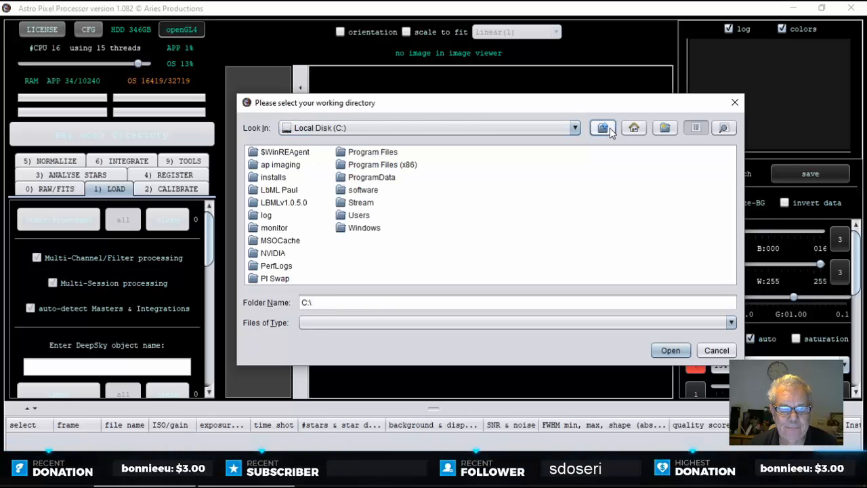
pyautogui.doubleClick(361, 202)
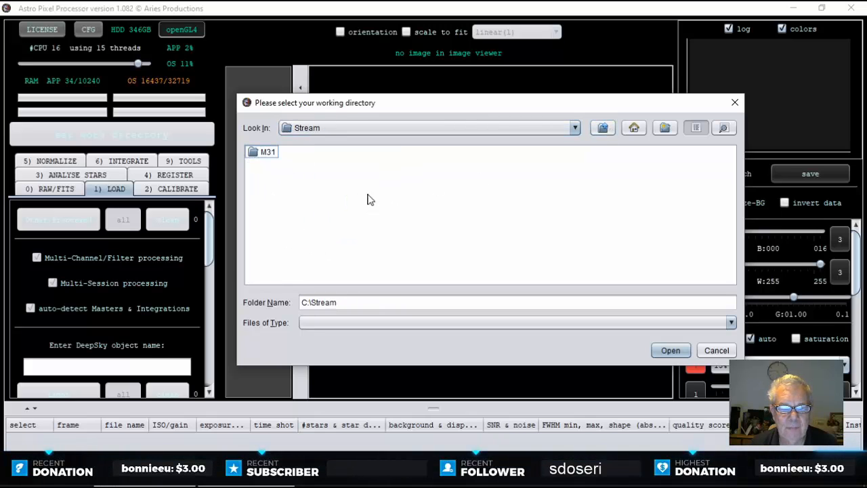
pyautogui.doubleClick(261, 153)
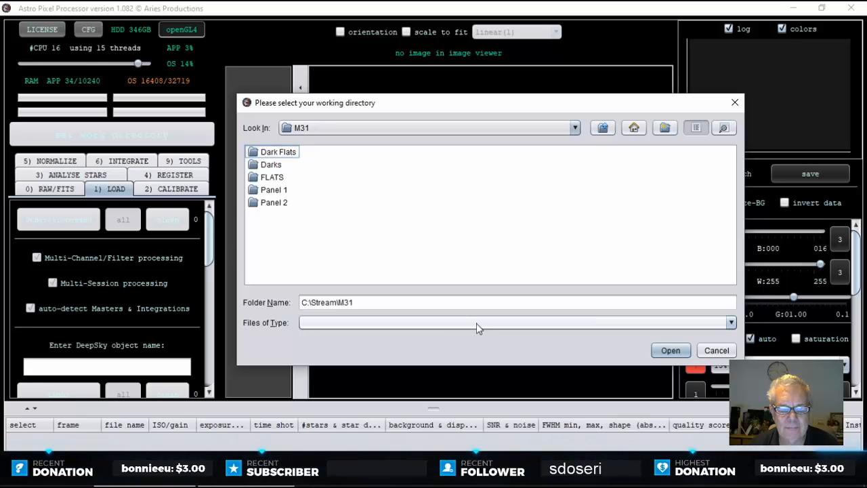
pyautogui.click(670, 350)
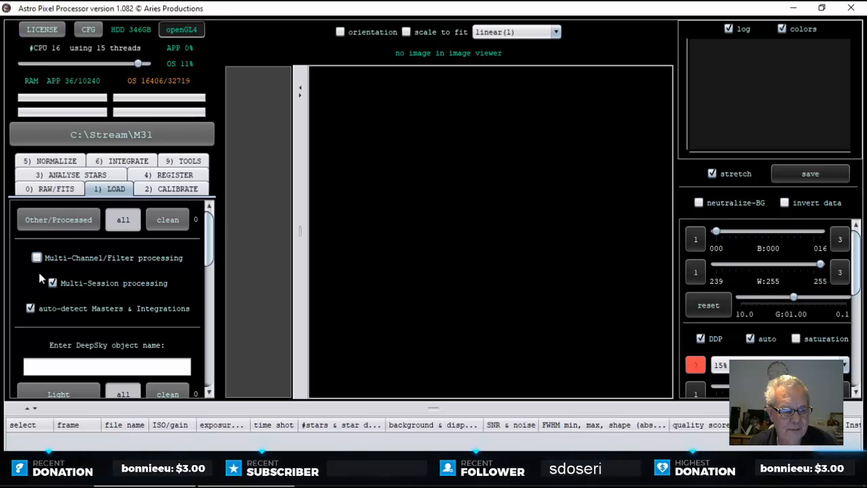
# Step: Turn off multi-channel/filter and multi-session processing, and enable force Bayer/X-Trans CFA
pyautogui.click(53, 282)
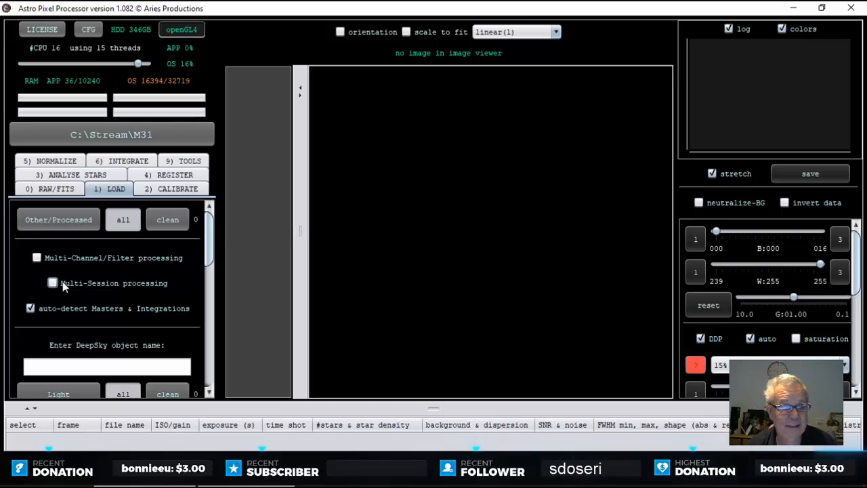
pyautogui.click(67, 192)
pyautogui.click(122, 191)
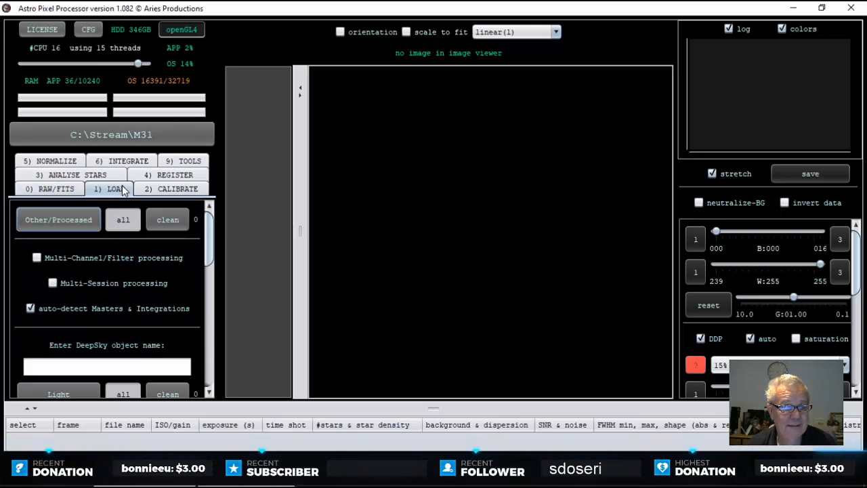
pyautogui.scroll(-10, 194, 290)
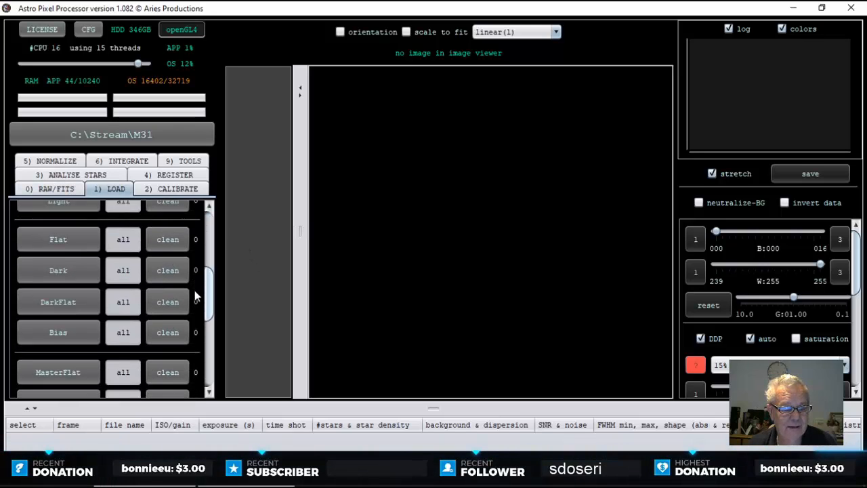
pyautogui.scroll(10, 197, 319)
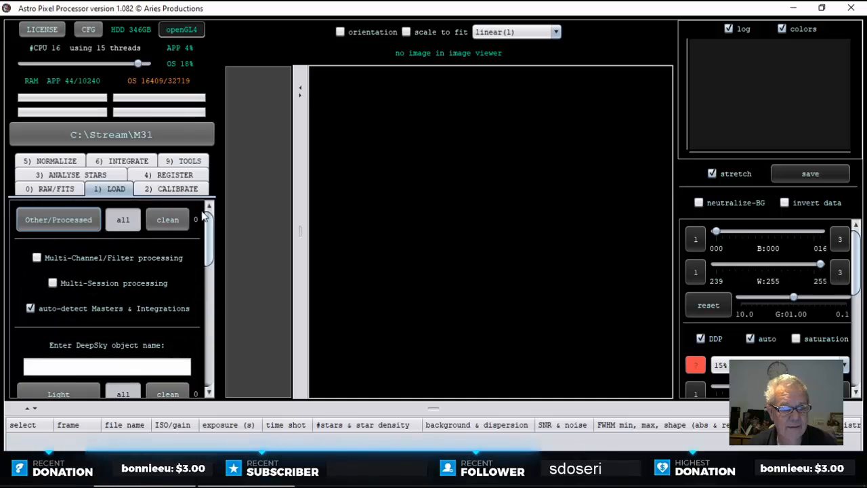
pyautogui.click(50, 189)
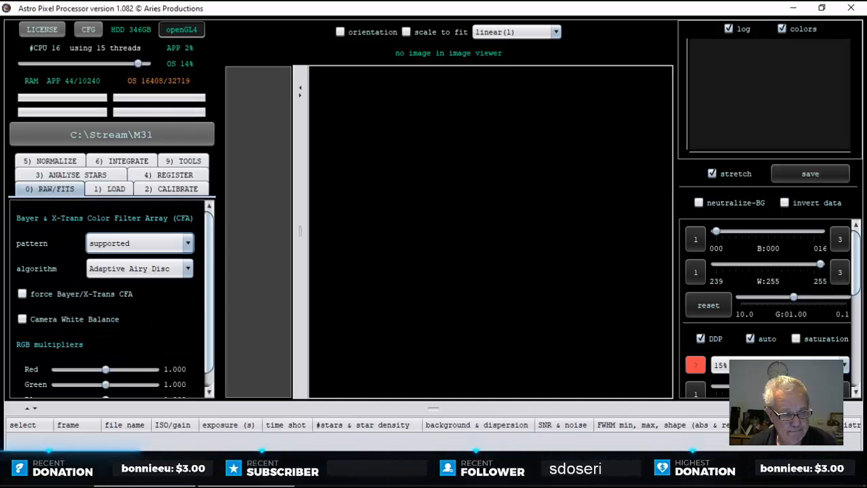
pyautogui.click(22, 294)
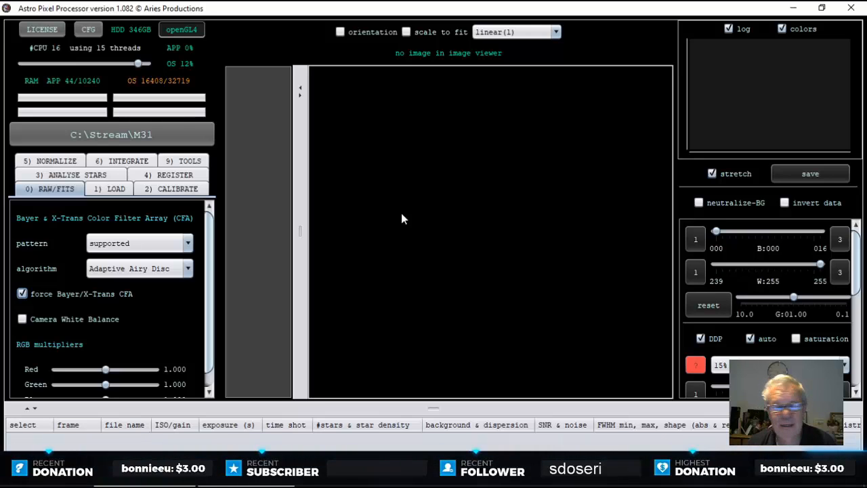
# Step: Load all light frames from the LIGHT folder inside Panel 1
pyautogui.click(112, 189)
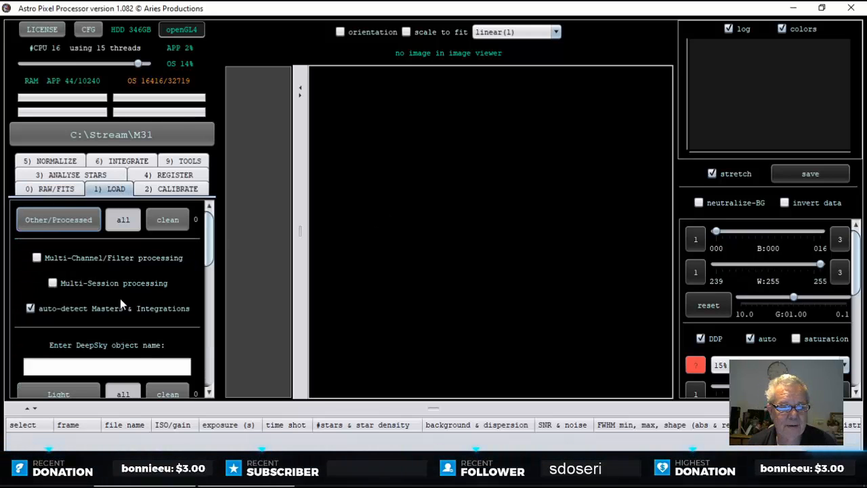
pyautogui.moveTo(211, 234); pyautogui.dragTo(211, 254)
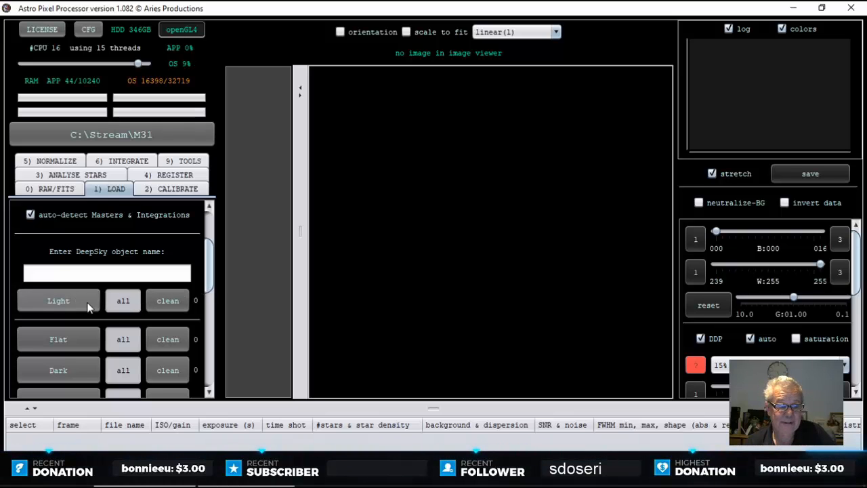
pyautogui.click(63, 300)
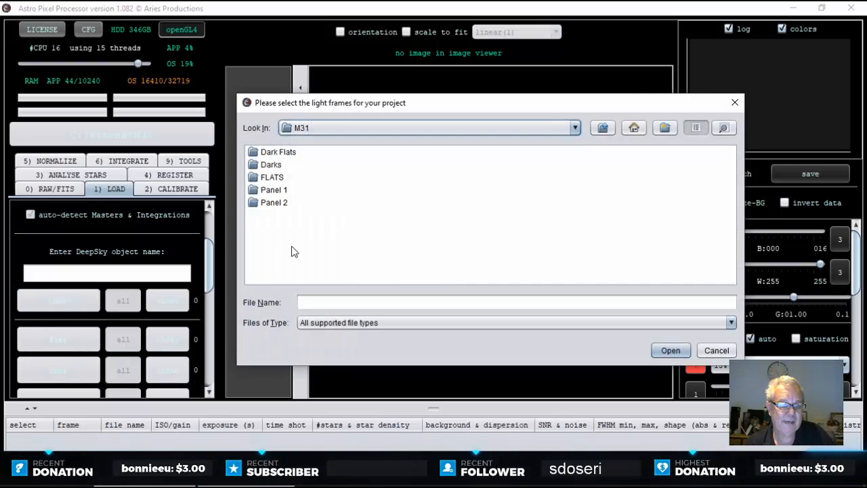
pyautogui.doubleClick(273, 190)
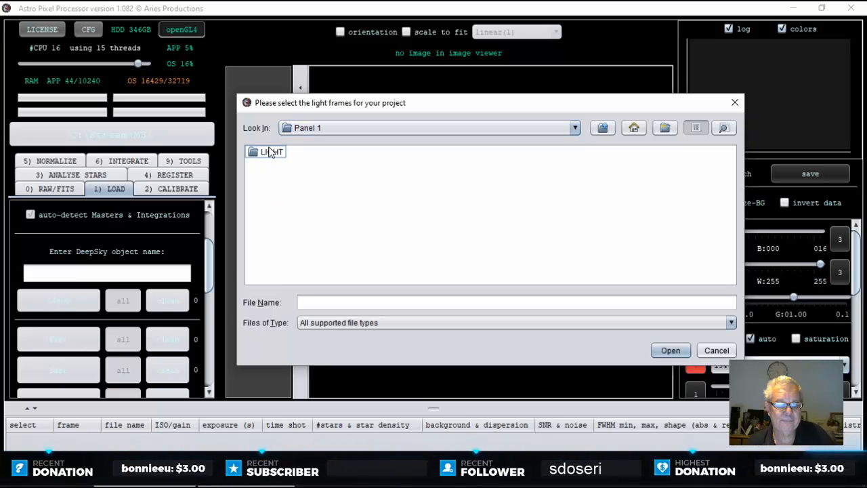
pyautogui.doubleClick(270, 152)
pyautogui.click(301, 176)
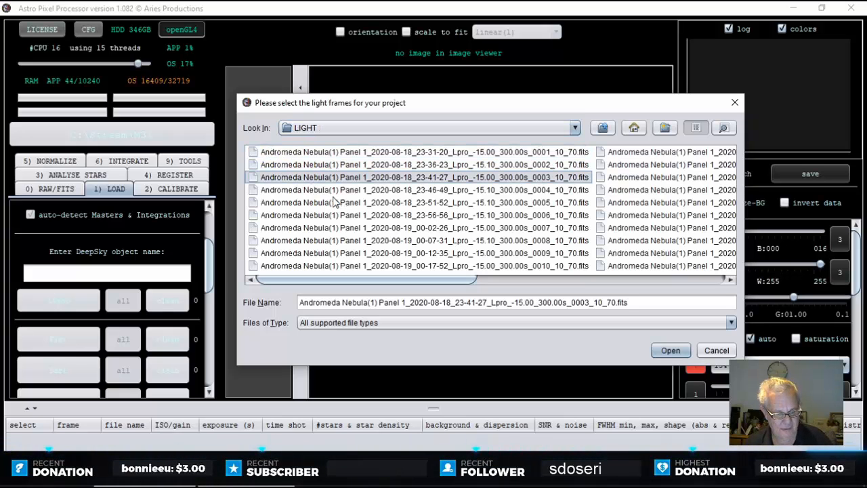
pyautogui.hotkey('ctrl', 'a')
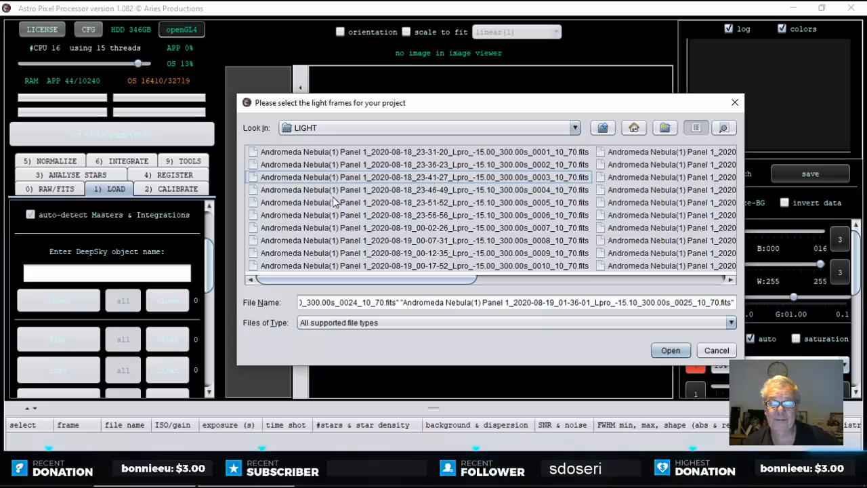
pyautogui.click(670, 350)
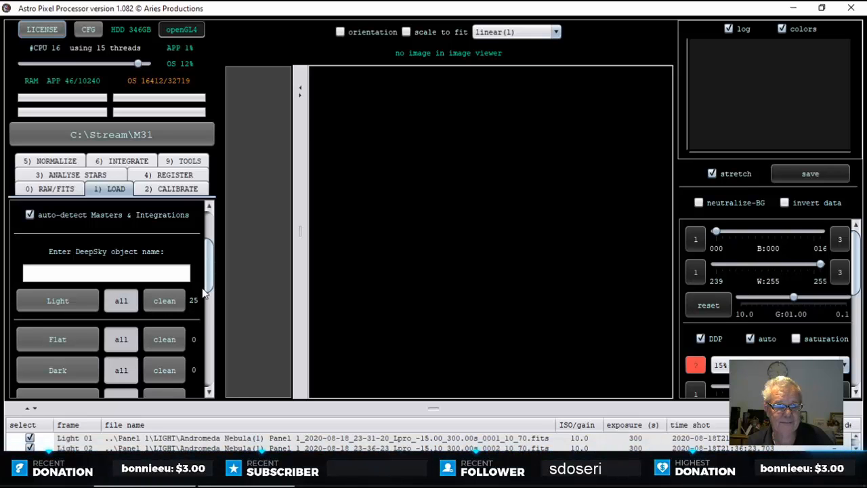
# Step: Load all flat frames from the FLATS folder in M31
pyautogui.scroll(-3, 204, 293)
pyautogui.click(26, 259)
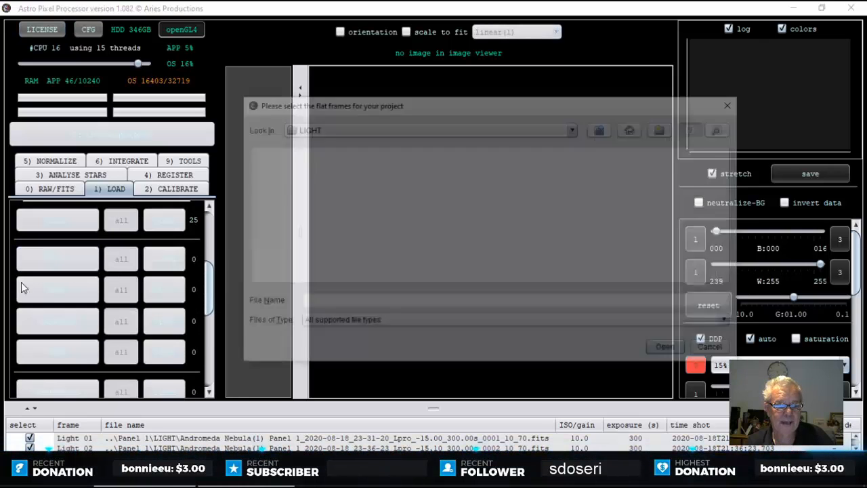
pyautogui.click(602, 127)
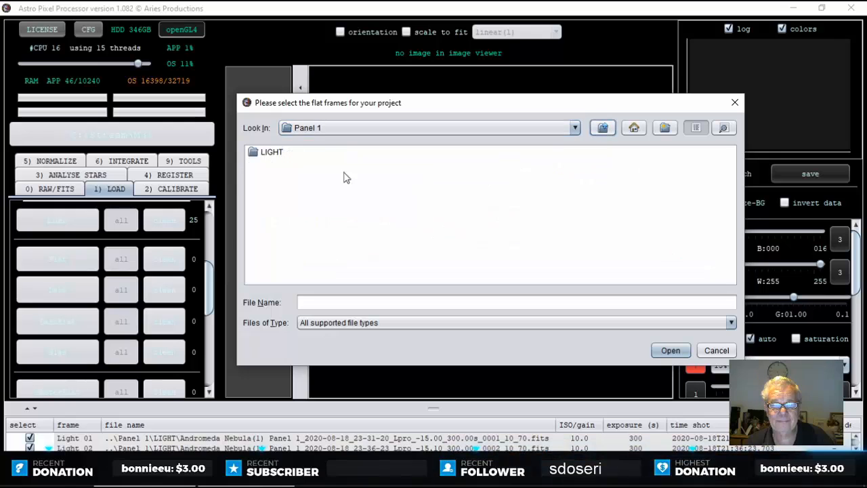
pyautogui.click(603, 127)
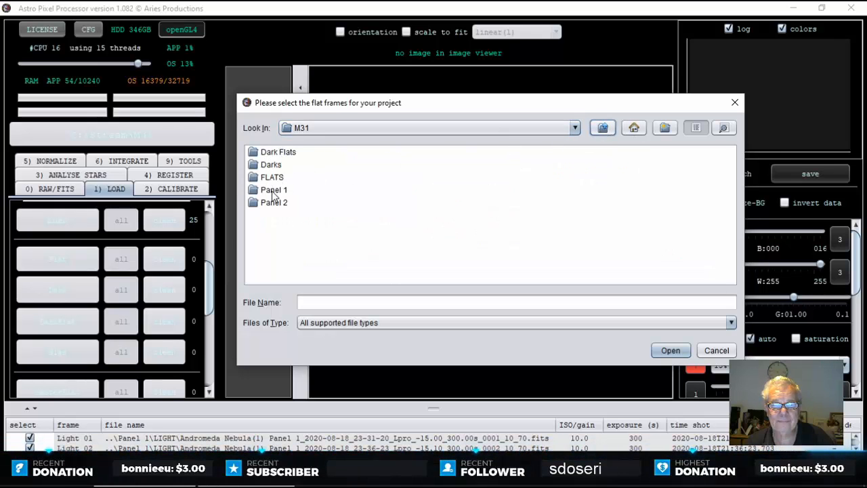
pyautogui.doubleClick(273, 177)
pyautogui.click(340, 191)
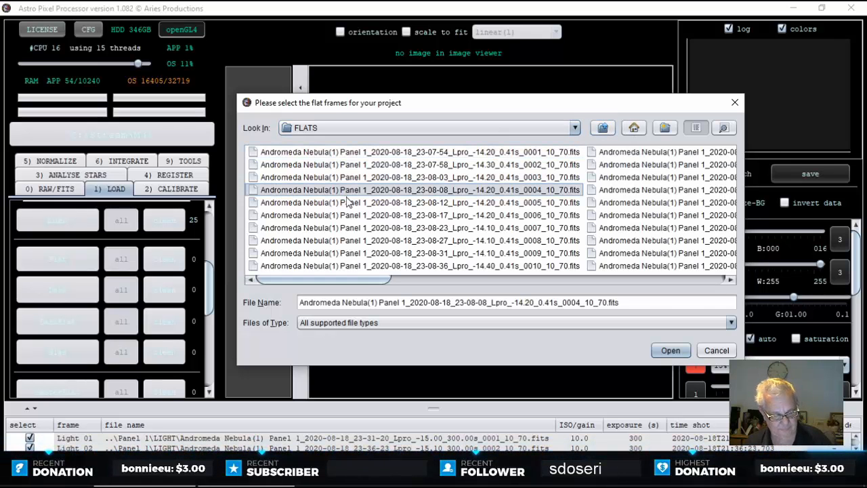
pyautogui.hotkey('ctrl', 'a')
pyautogui.press('Return')
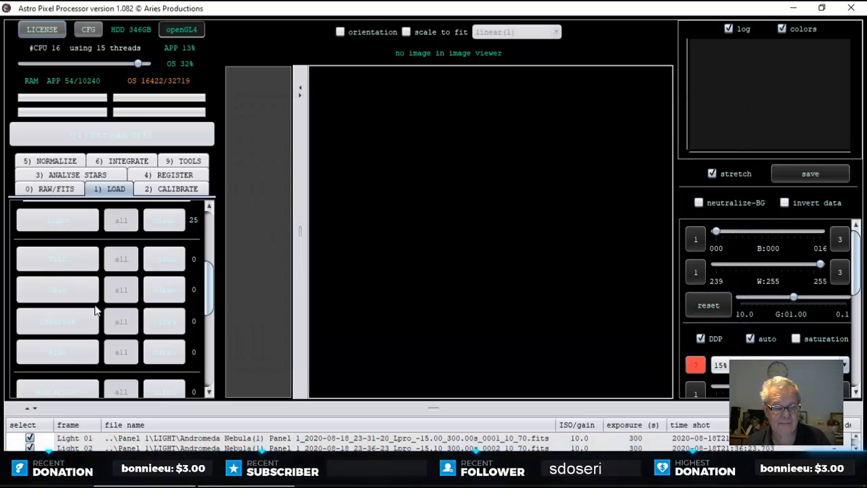
# Step: Load all dark frames from the 300s folder inside Darks
pyautogui.click(71, 285)
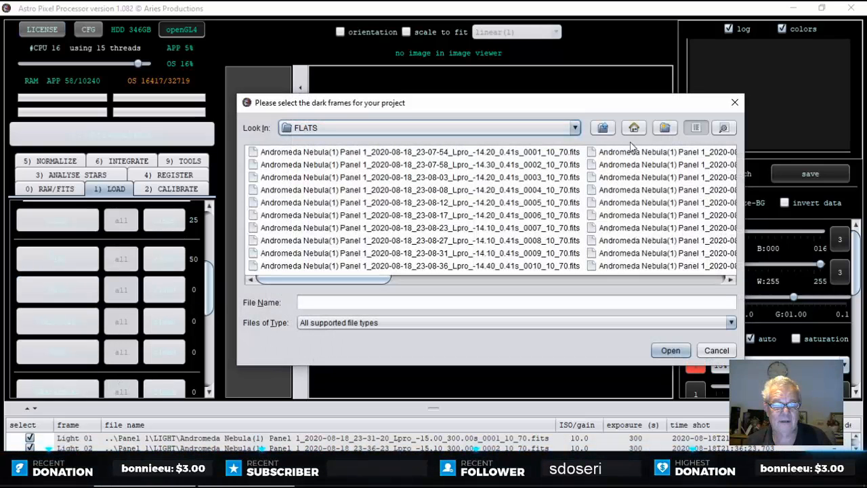
pyautogui.click(602, 128)
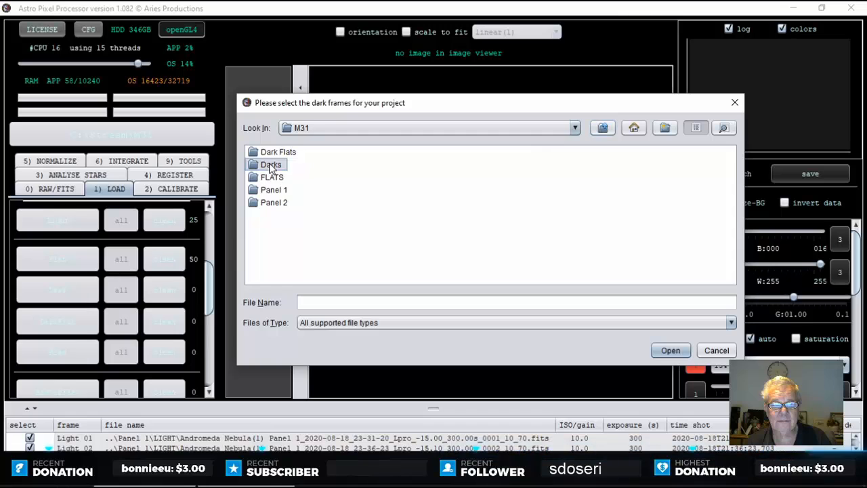
pyautogui.doubleClick(271, 153)
pyautogui.click(335, 189)
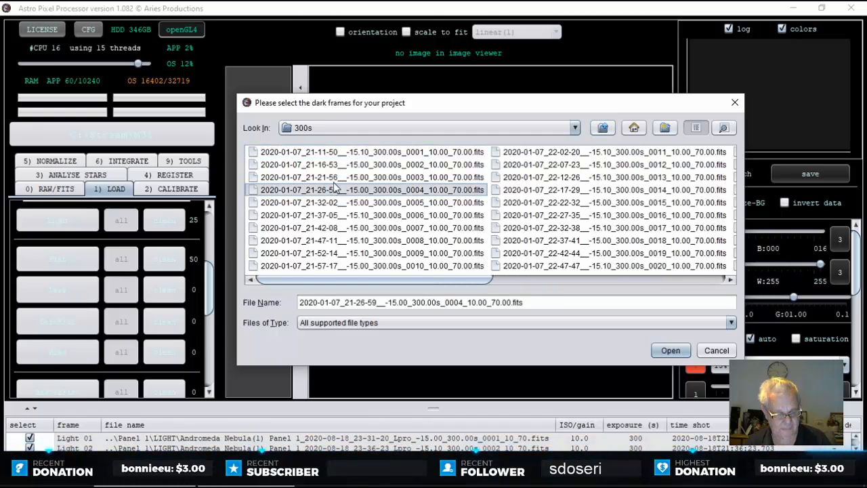
pyautogui.hotkey('ctrl', 'a')
pyautogui.click(669, 350)
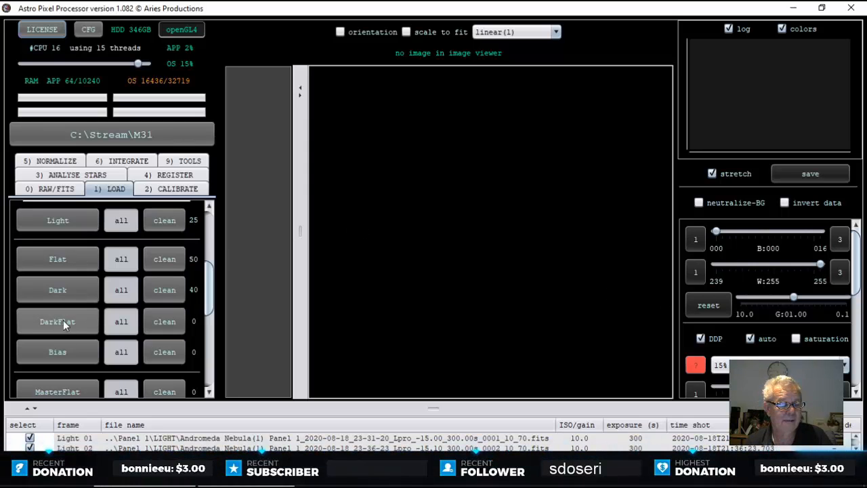
# Step: Load all dark flat frames from the Dark Flats folder in M31
pyautogui.click(60, 322)
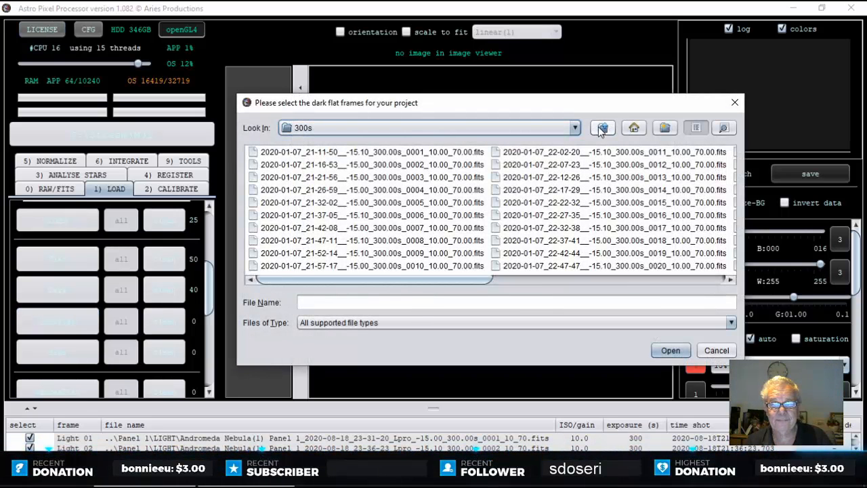
pyautogui.click(602, 129)
pyautogui.click(602, 128)
pyautogui.doubleClick(274, 150)
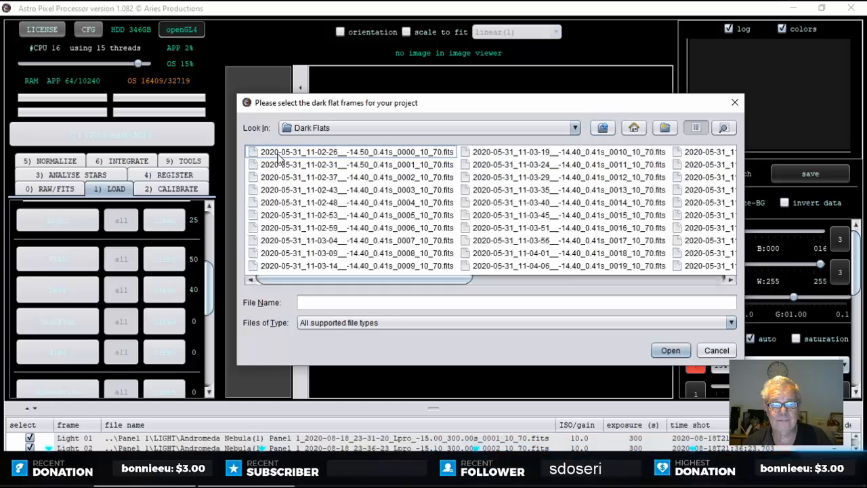
pyautogui.click(291, 176)
pyautogui.hotkey('ctrl', 'a')
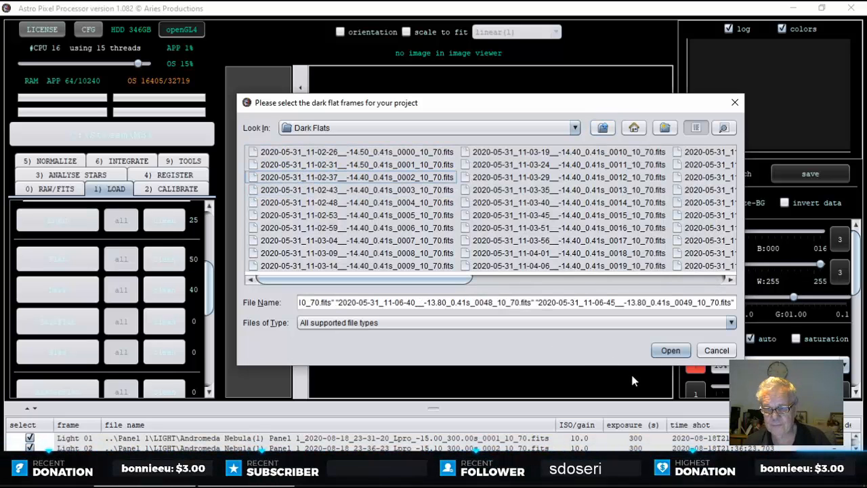
pyautogui.click(671, 350)
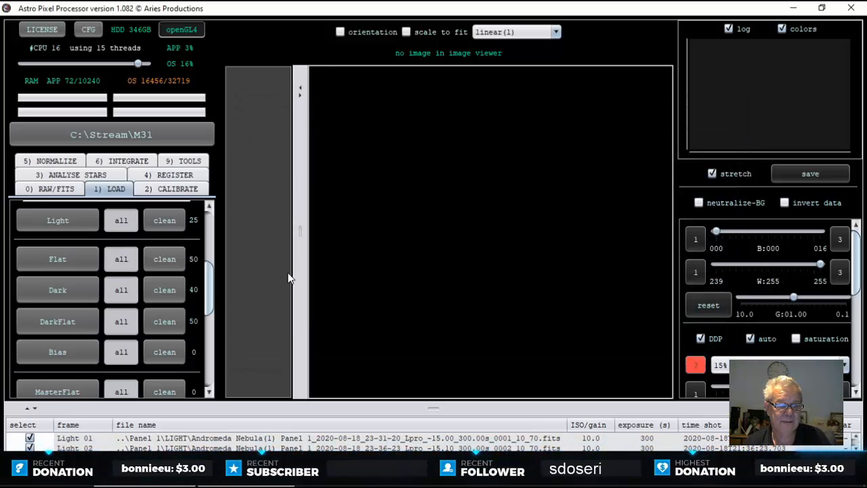
# Step: Review the integration settings through to the mode and scale options, and return to the frame loading section
pyautogui.moveTo(209, 283)
pyautogui.mouseDown()
pyautogui.moveTo(197, 273)
pyautogui.moveTo(210, 292)
pyautogui.mouseUp()
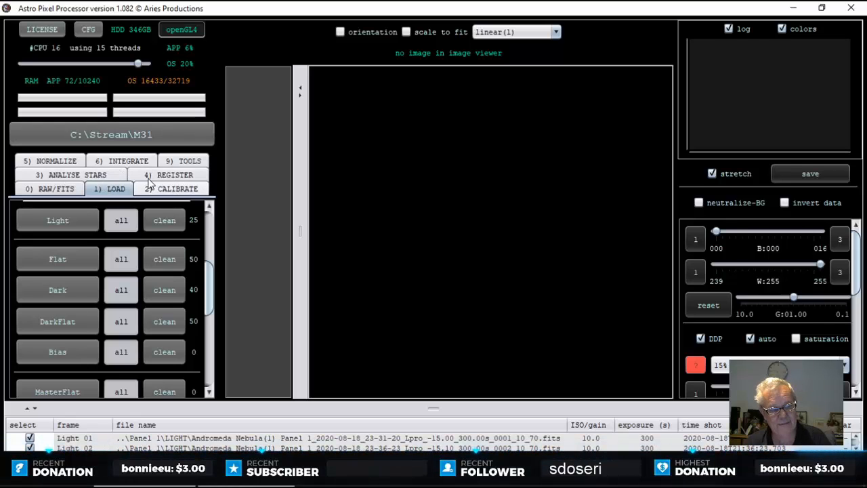
pyautogui.click(128, 162)
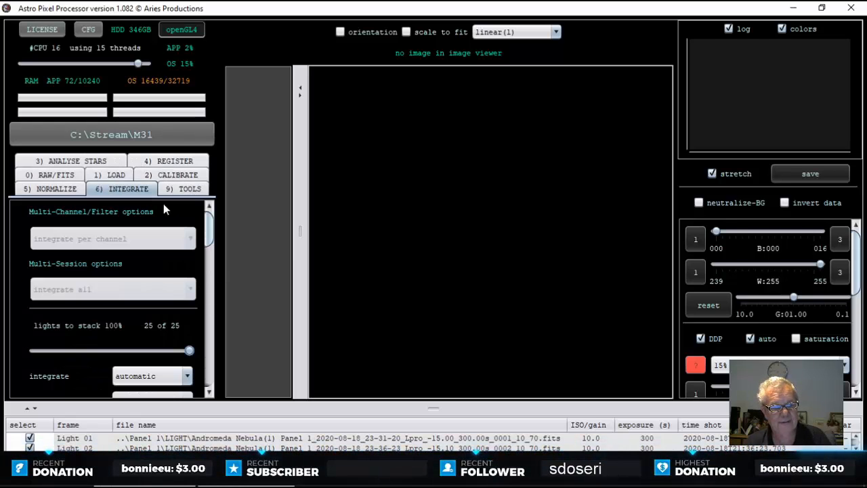
pyautogui.moveTo(209, 230); pyautogui.dragTo(154, 368)
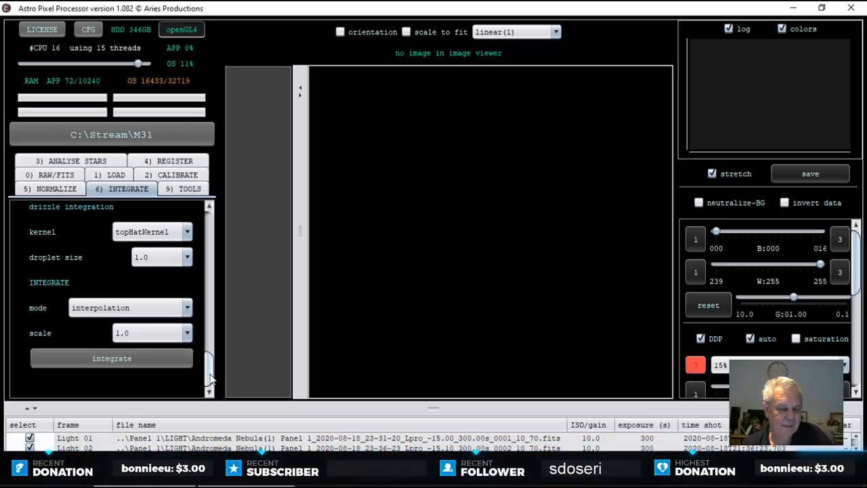
pyautogui.moveTo(210, 380); pyautogui.dragTo(209, 215)
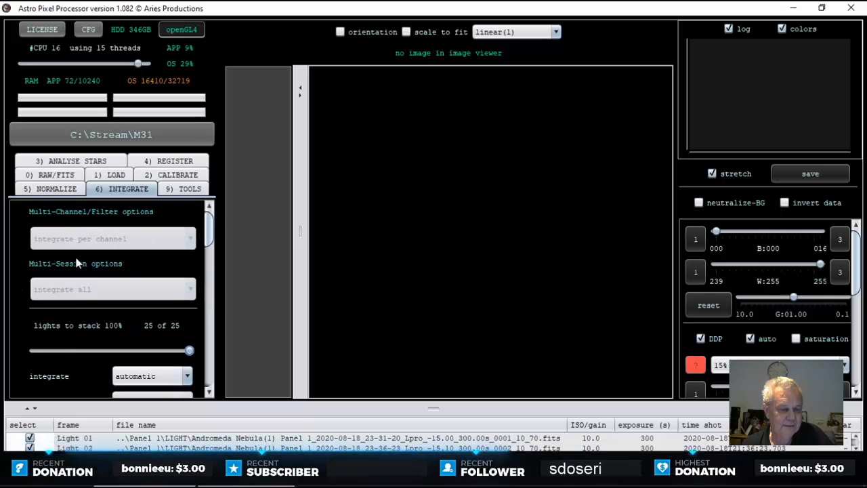
pyautogui.click(110, 175)
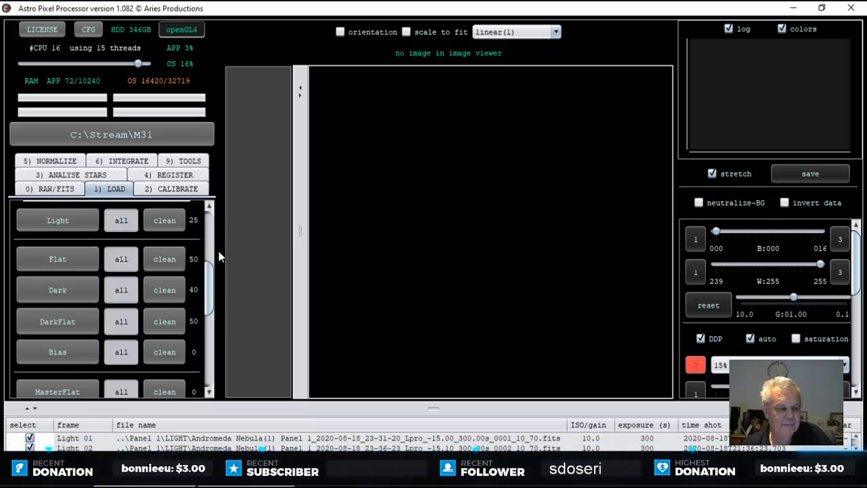
pyautogui.scroll(-1, 210, 271)
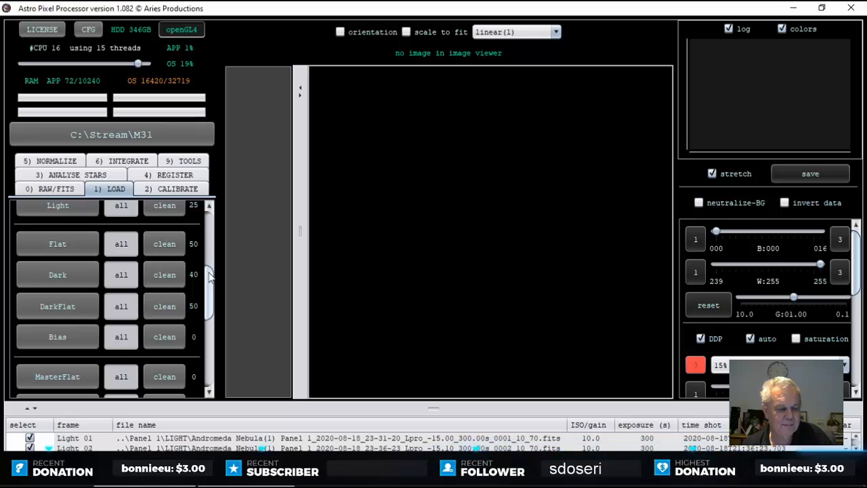
# Step: Create the calibration masters from the loaded frames and assign them to the lights, keeping the default calibration settings
pyautogui.click(166, 189)
pyautogui.scroll(-6, 212, 257)
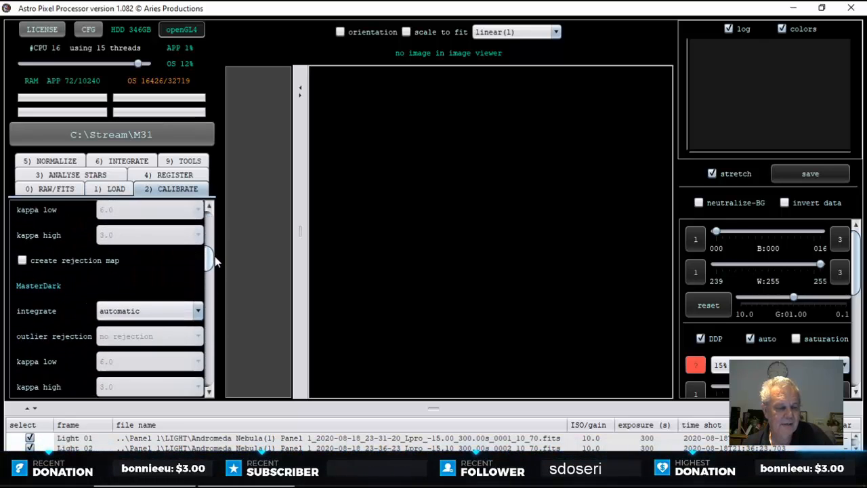
pyautogui.moveTo(215, 256); pyautogui.dragTo(209, 336)
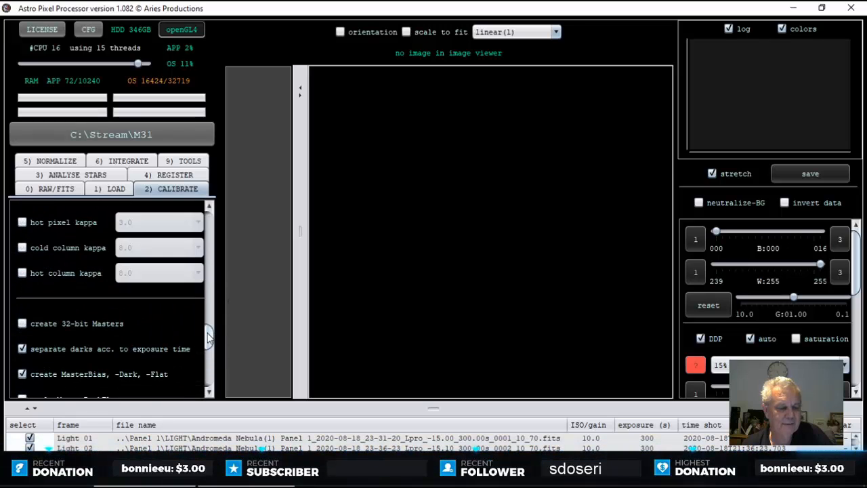
pyautogui.moveTo(210, 335); pyautogui.dragTo(235, 319)
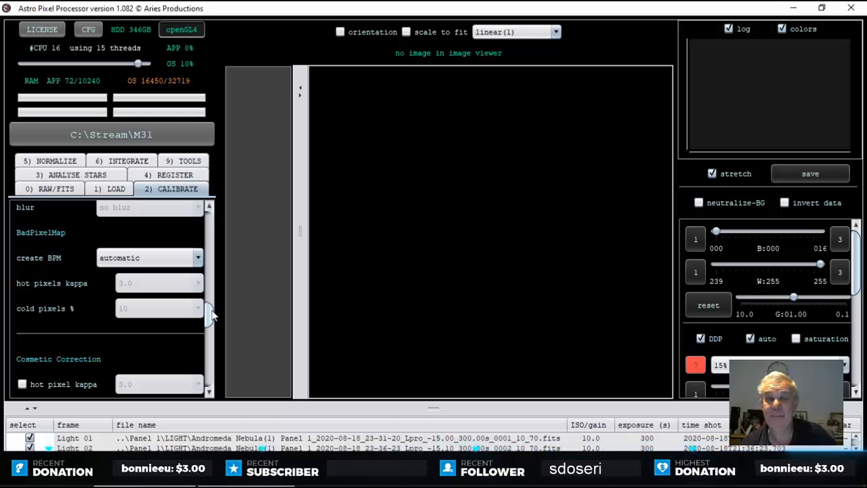
pyautogui.moveTo(214, 308); pyautogui.dragTo(193, 358)
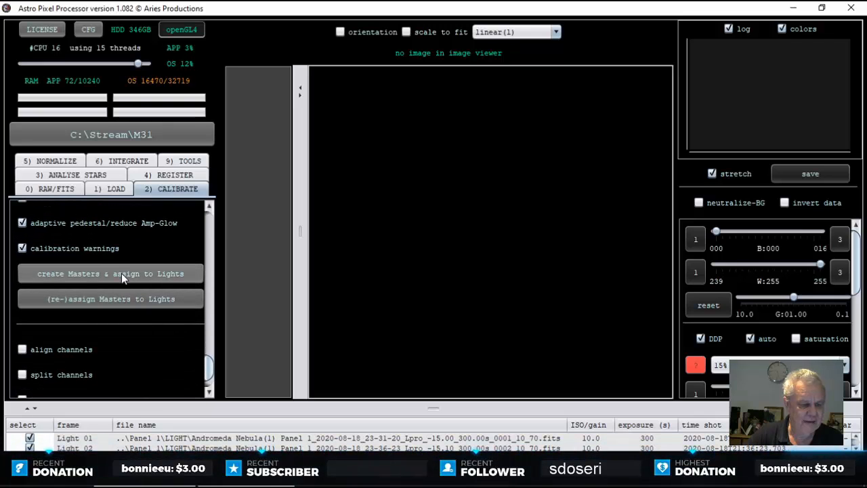
pyautogui.click(143, 273)
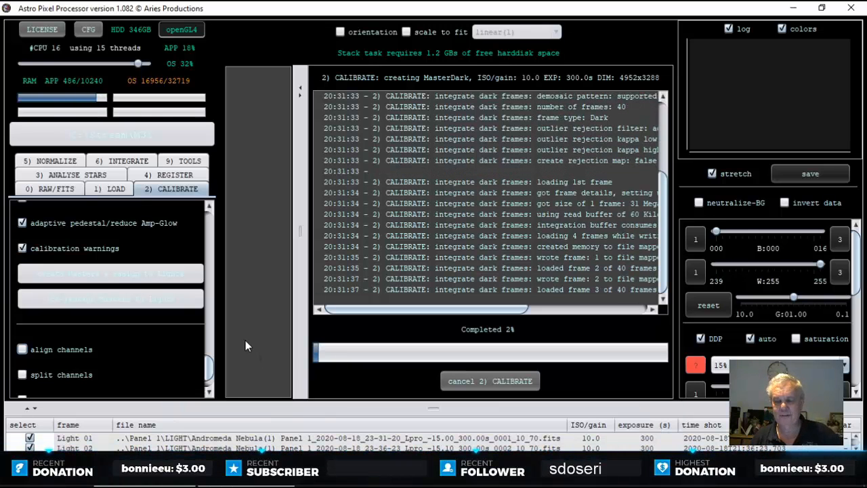
# Step: Bring up the console log window and move it aside to follow the calibration progress
pyautogui.click(264, 485)
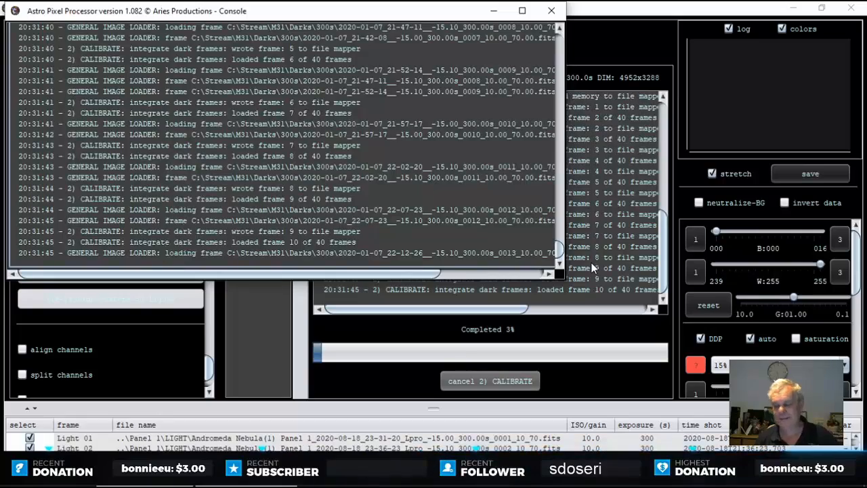
pyautogui.moveTo(439, 12); pyautogui.dragTo(648, 74)
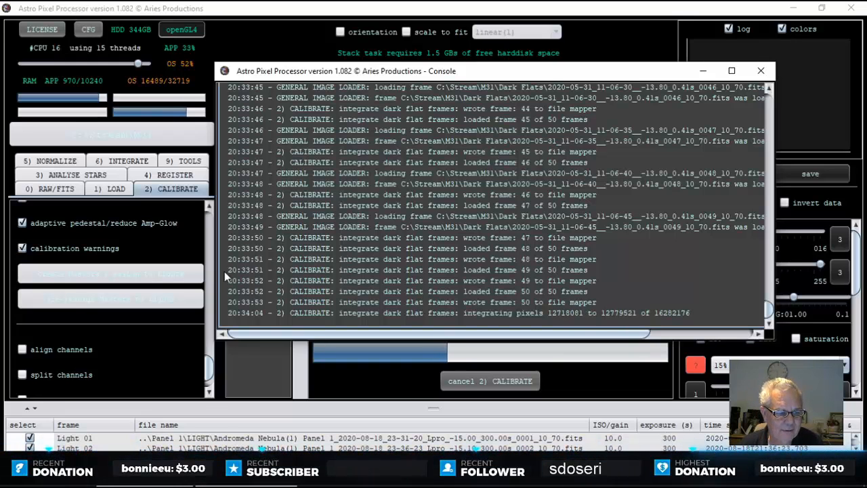
pyautogui.click(118, 191)
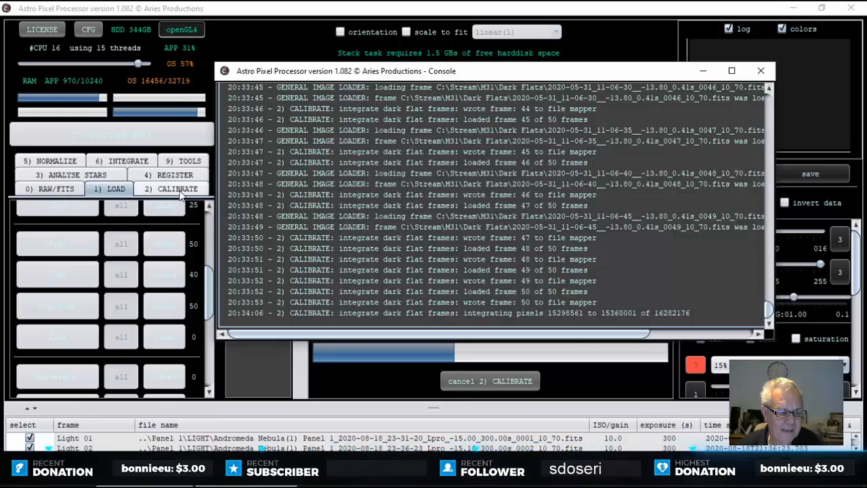
pyautogui.click(182, 191)
# Step: Examine the RAW/FITS color filter array settings and the available demosaic algorithms, keep Adaptive Airy Disc, and return to the calibration section
pyautogui.click(51, 189)
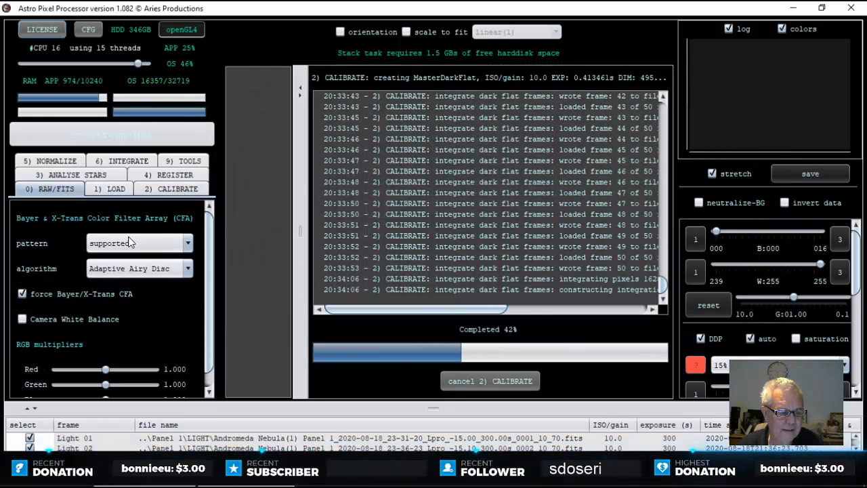
pyautogui.scroll(-1, 211, 265)
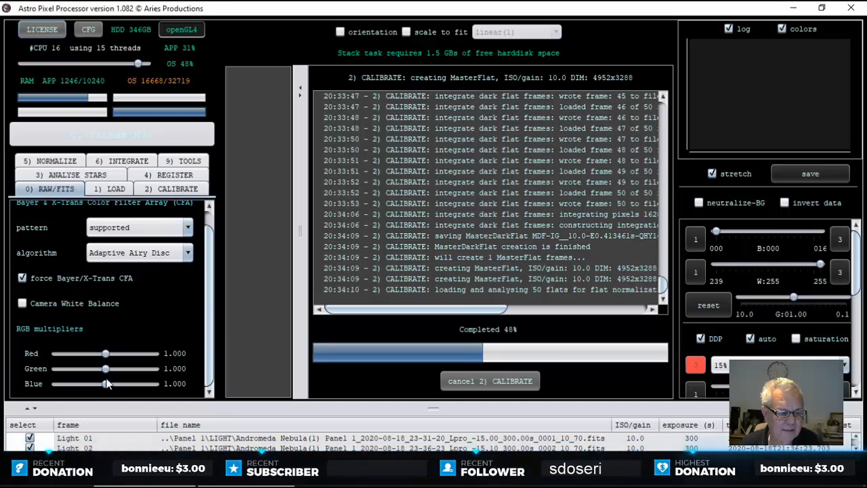
pyautogui.scroll(1, 206, 290)
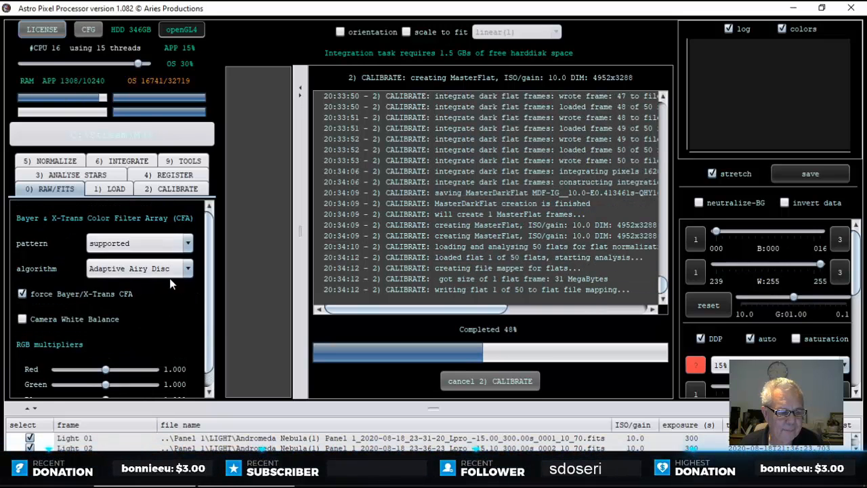
pyautogui.click(190, 270)
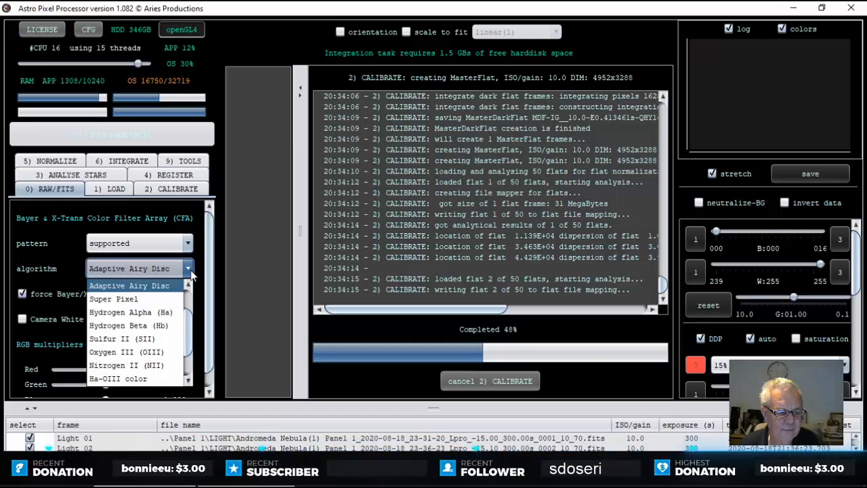
pyautogui.scroll(1, 134, 295)
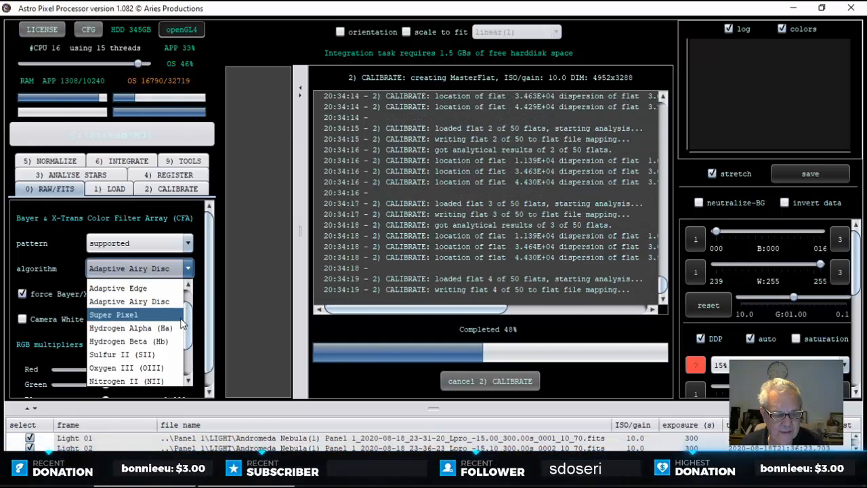
pyautogui.scroll(-3, 148, 342)
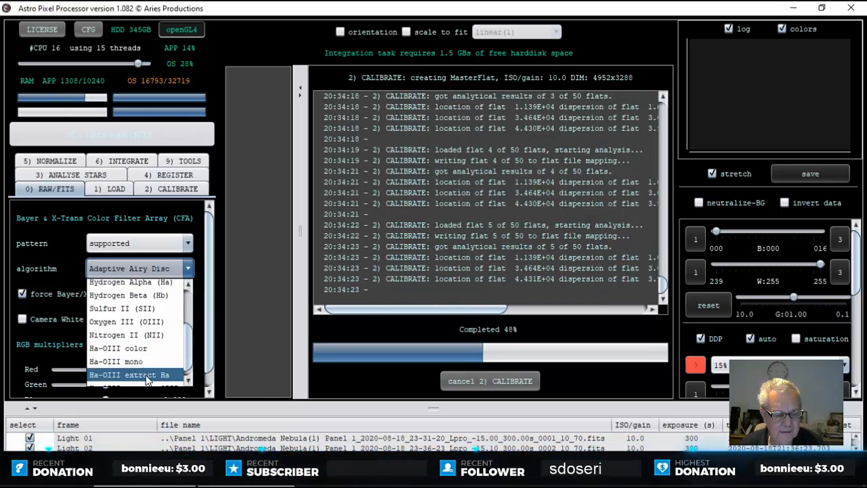
pyautogui.moveTo(189, 342); pyautogui.dragTo(189, 353)
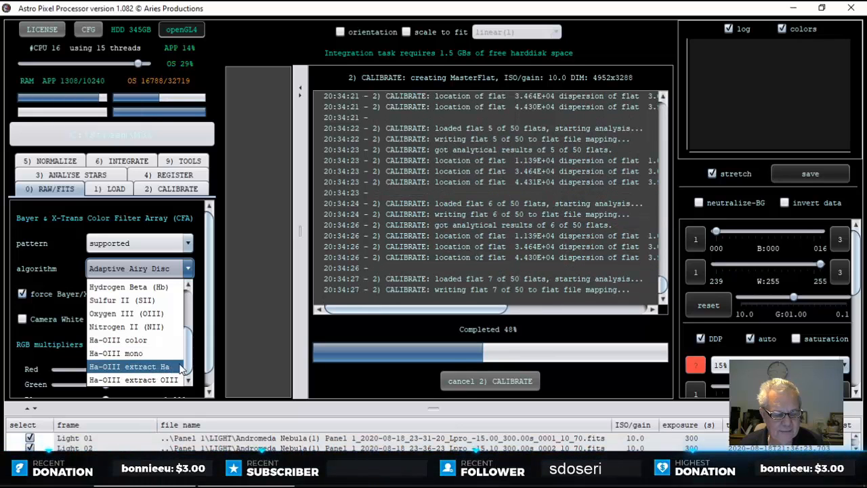
pyautogui.scroll(2, 181, 366)
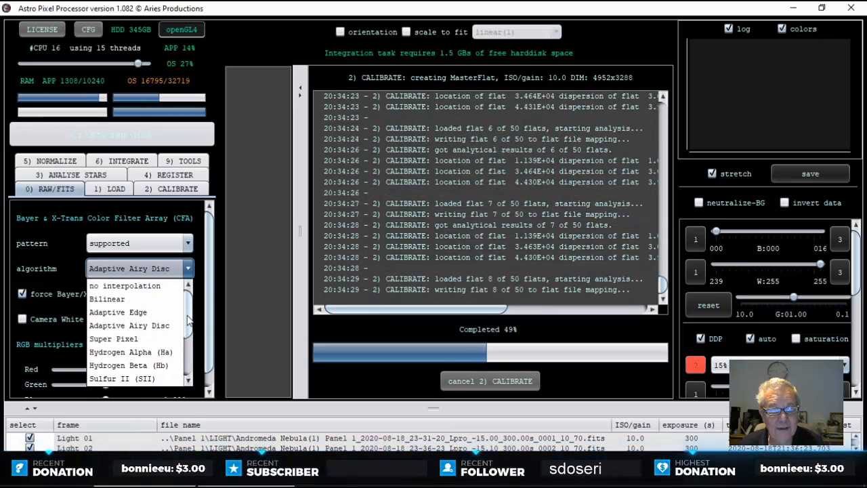
pyautogui.moveTo(187, 316); pyautogui.dragTo(183, 362)
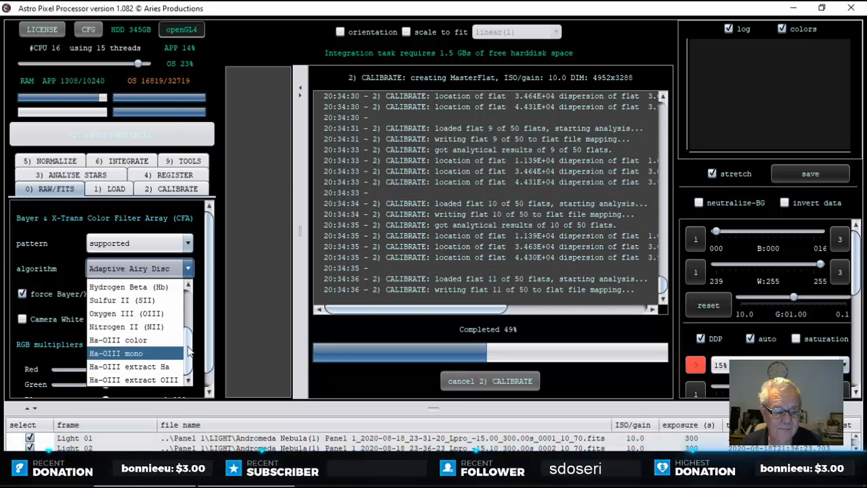
pyautogui.moveTo(189, 351); pyautogui.dragTo(189, 288)
pyautogui.click(202, 256)
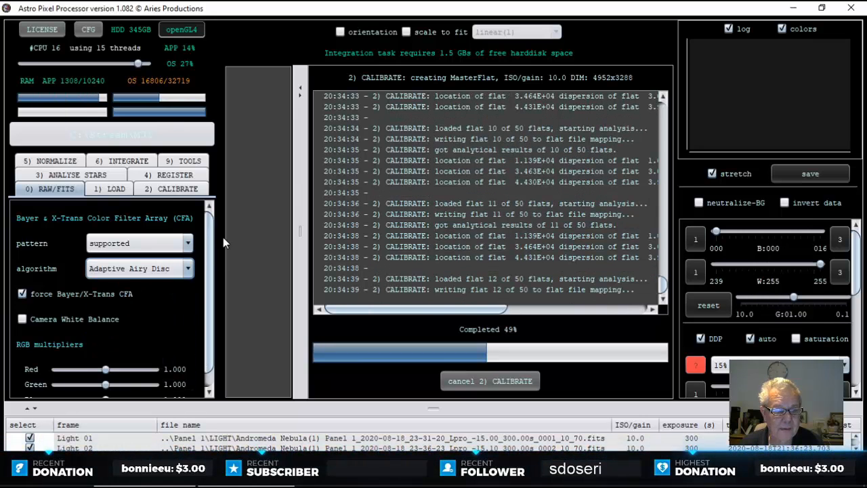
pyautogui.click(151, 190)
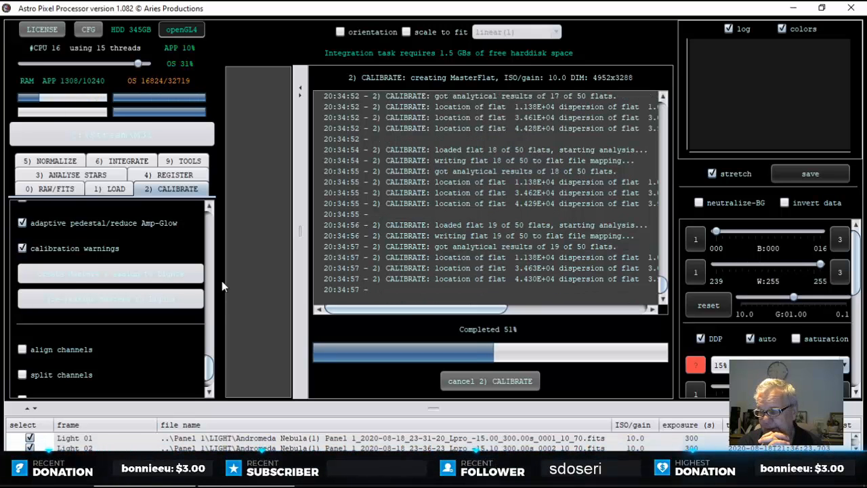
# Step: Switch to Task Manager to check CPU performance during calibration, and close it
pyautogui.rightClick(467, 474)
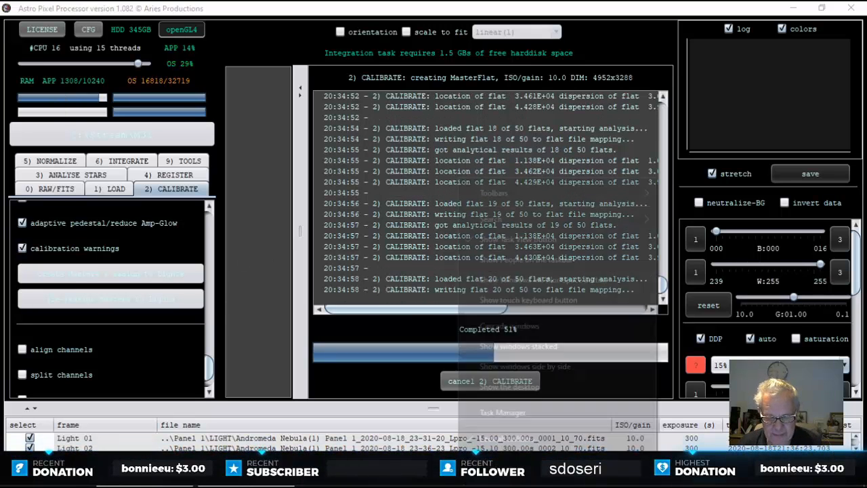
pyautogui.click(483, 412)
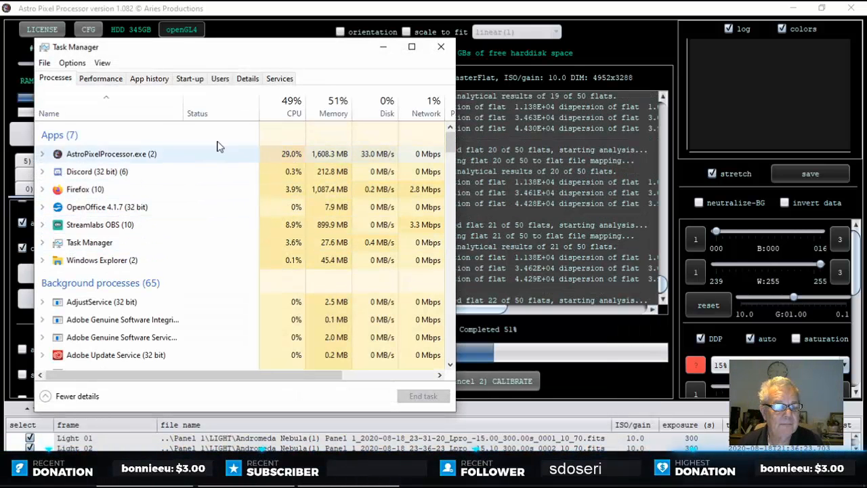
pyautogui.click(109, 80)
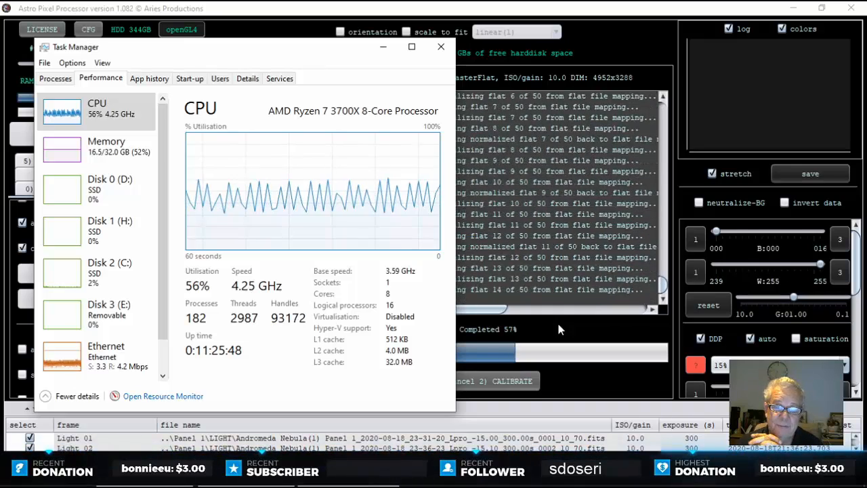
pyautogui.click(441, 49)
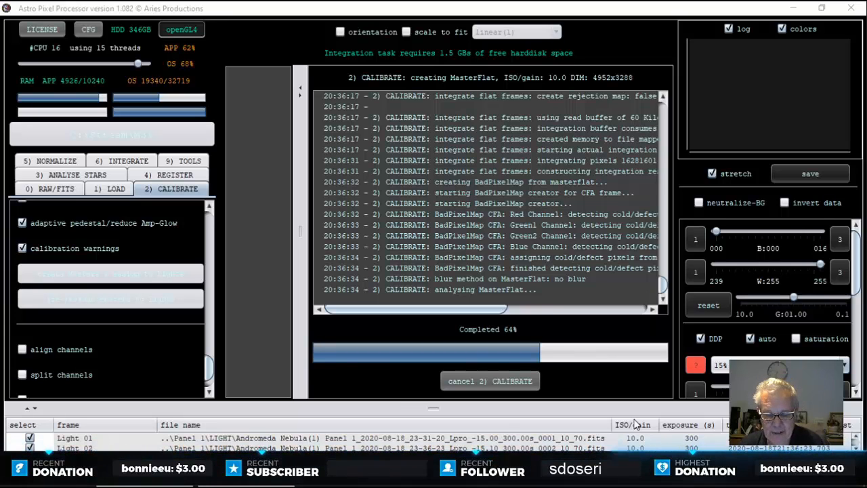
# Step: Enlarge the frame list to check the masters assigned to each light, shrink it again, and review the remaining calibration options
pyautogui.moveTo(436, 411); pyautogui.dragTo(434, 266)
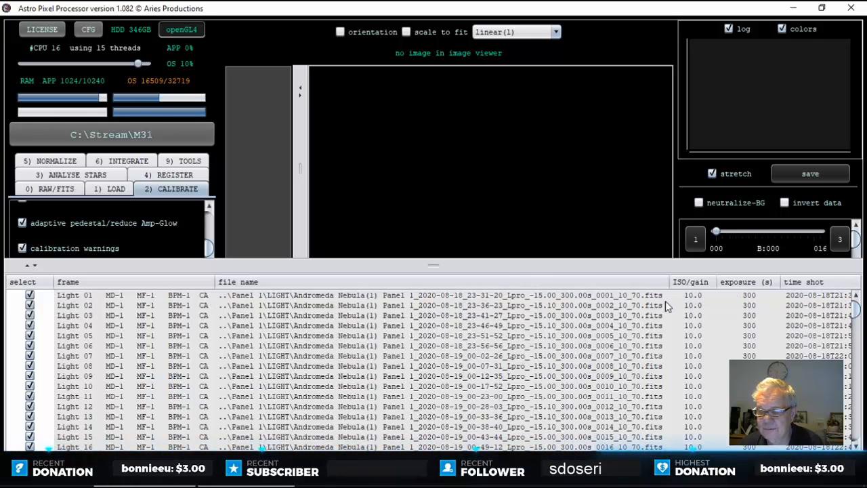
pyautogui.moveTo(434, 267); pyautogui.dragTo(432, 400)
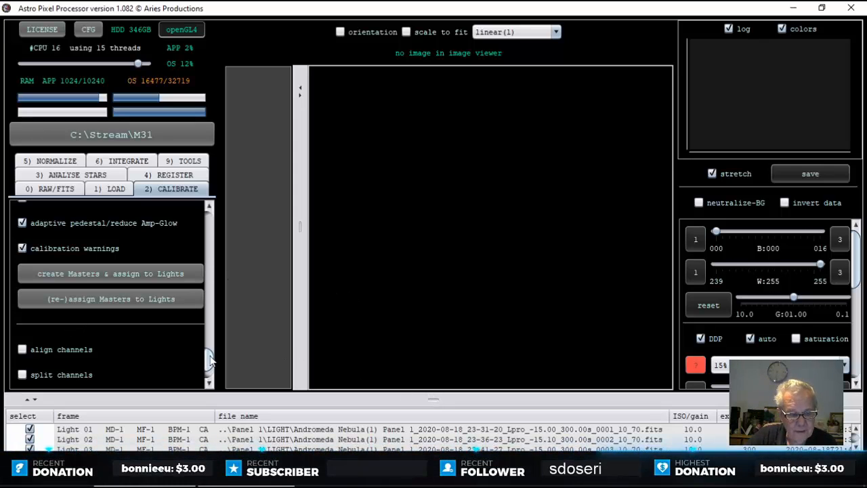
pyautogui.scroll(-2, 203, 365)
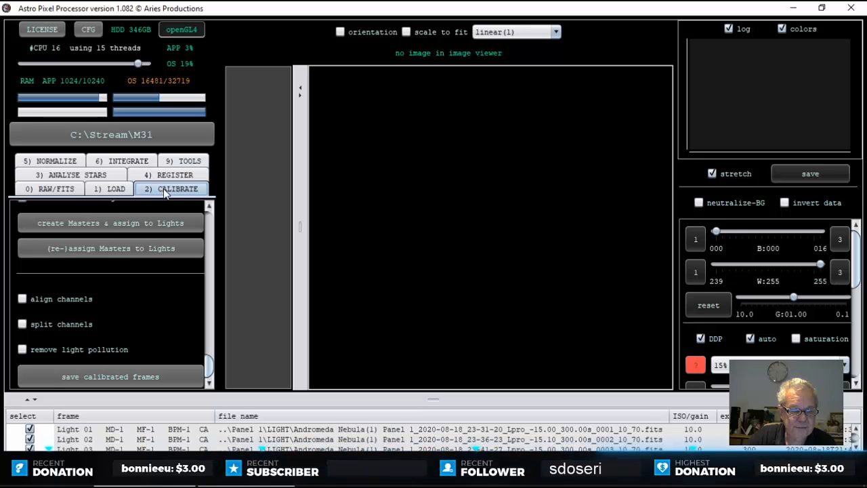
pyautogui.moveTo(210, 369)
pyautogui.mouseDown()
pyautogui.moveTo(211, 359)
pyautogui.moveTo(210, 380)
pyautogui.mouseUp()
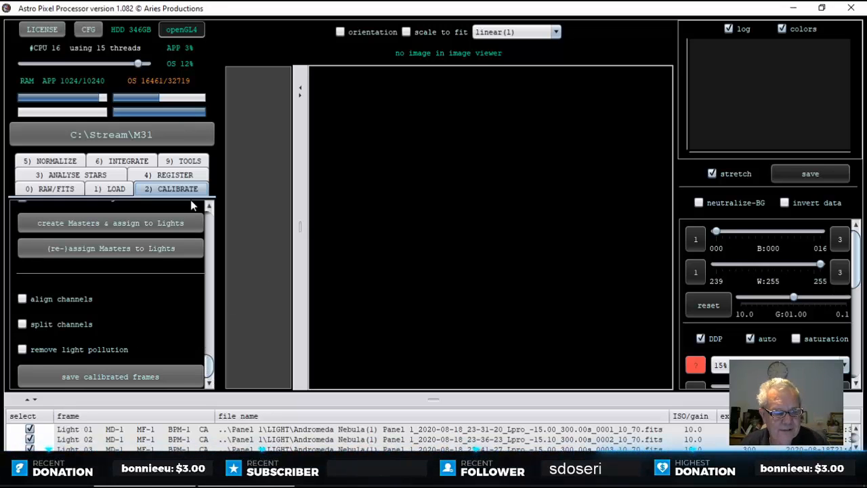
# Step: Run star analysis on the light frames with the automatic star target at 500
pyautogui.click(84, 176)
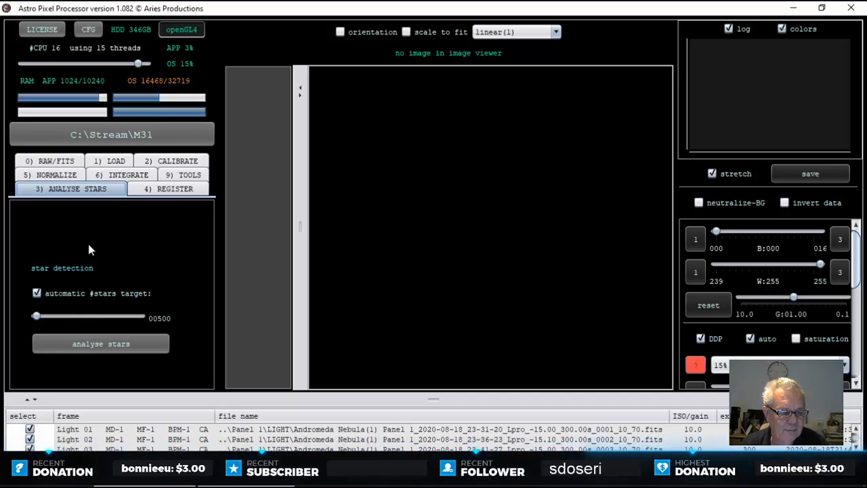
pyautogui.click(119, 343)
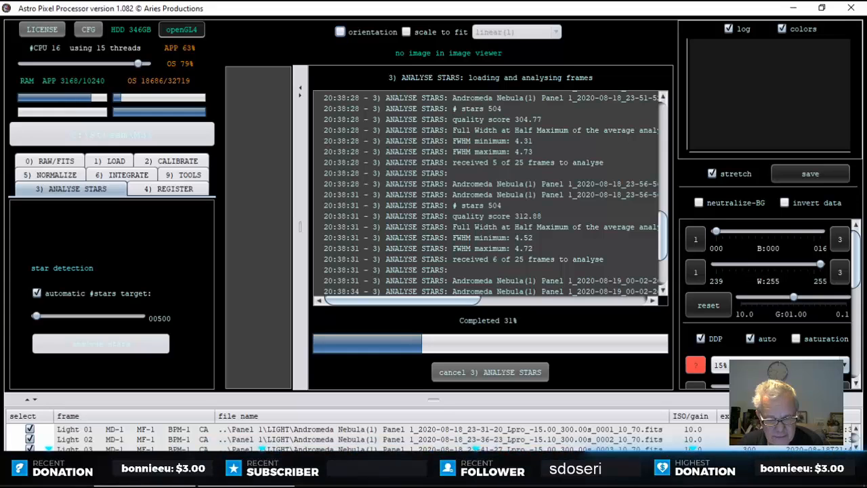
# Step: Switch to Task Manager, check the CPU performance graph during star analysis, and move its window clear of the processing thread setting
pyautogui.rightClick(493, 485)
pyautogui.click(542, 410)
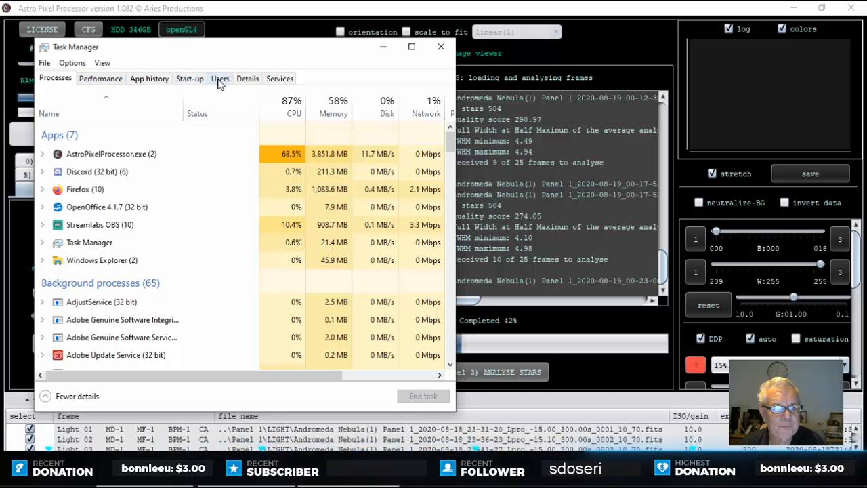
pyautogui.click(102, 79)
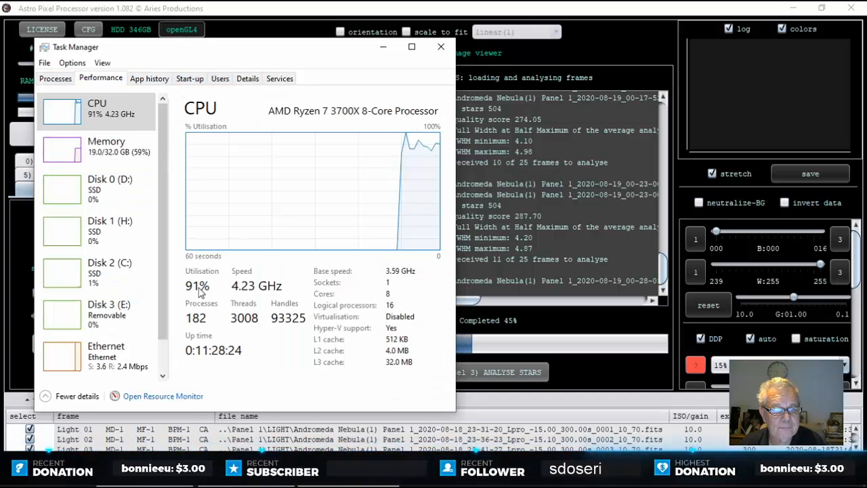
pyautogui.moveTo(329, 55); pyautogui.dragTo(476, 53)
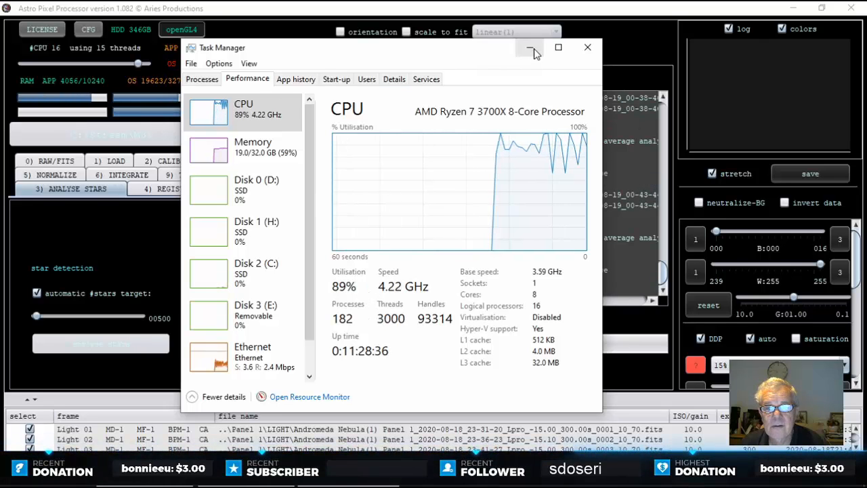
pyautogui.moveTo(484, 51); pyautogui.dragTo(625, 79)
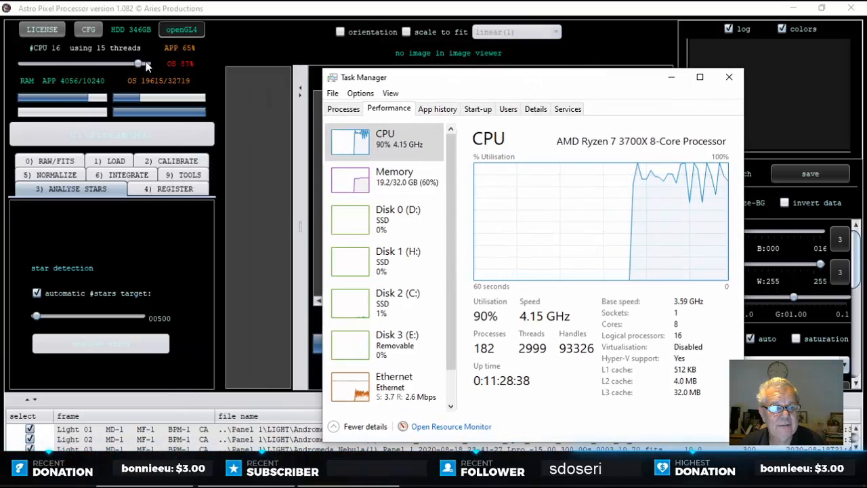
# Step: Reduce Astro Pixel Processor to 12 threads, recheck the CPU load in Task Manager, and close it
pyautogui.moveTo(139, 63); pyautogui.dragTo(110, 53)
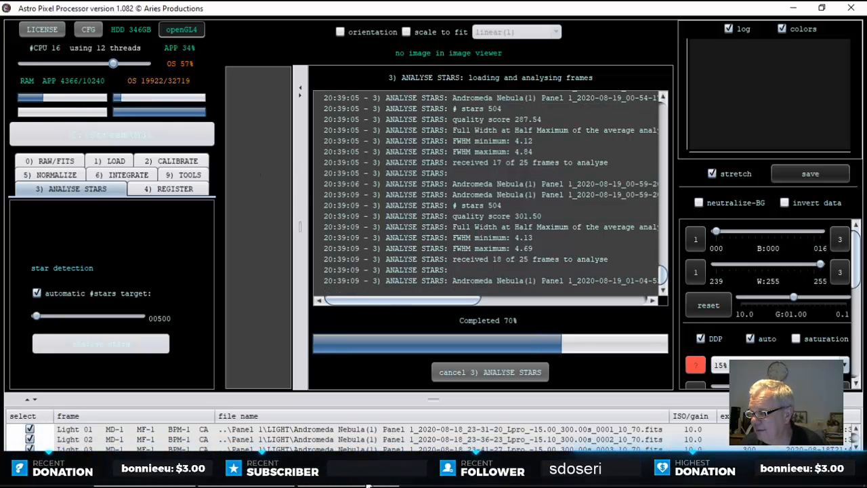
pyautogui.hotkey('ctrl', 'shift', 'Escape')
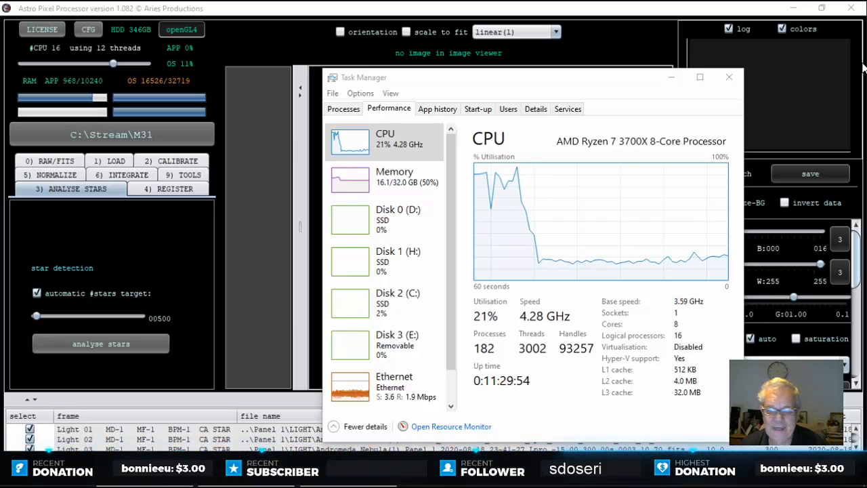
pyautogui.click(727, 78)
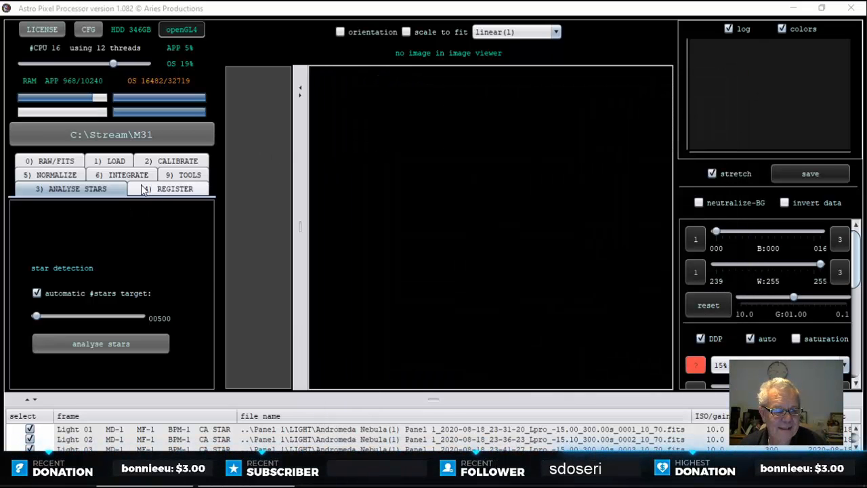
# Step: Register the light frames in normal mode with the projective model, and save the registered frames at scale 1.0 with lanczos-3 interpolation
pyautogui.click(177, 191)
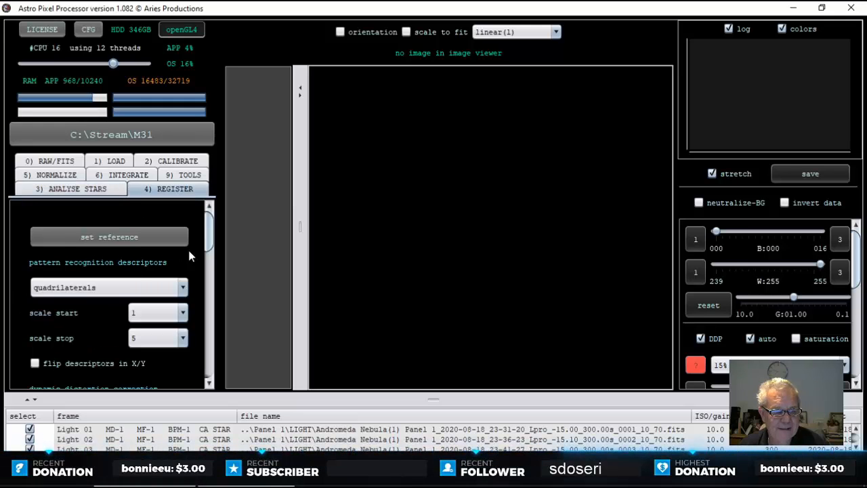
pyautogui.moveTo(212, 234); pyautogui.dragTo(211, 321)
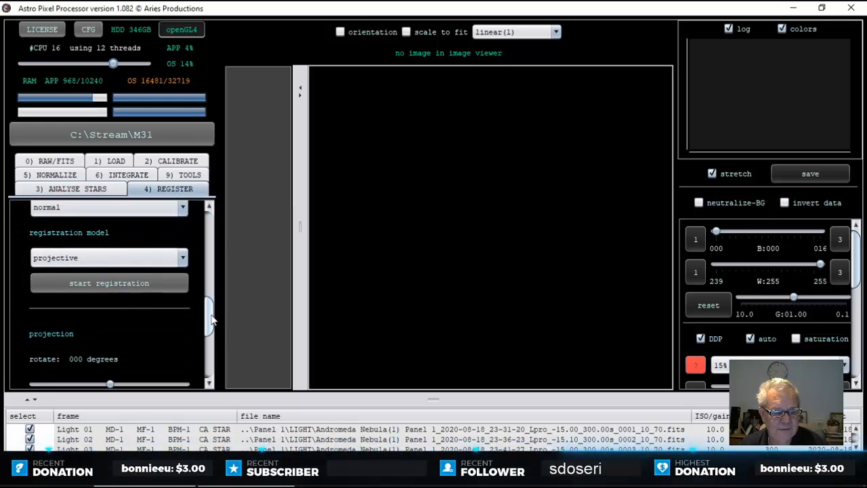
pyautogui.scroll(1, 210, 310)
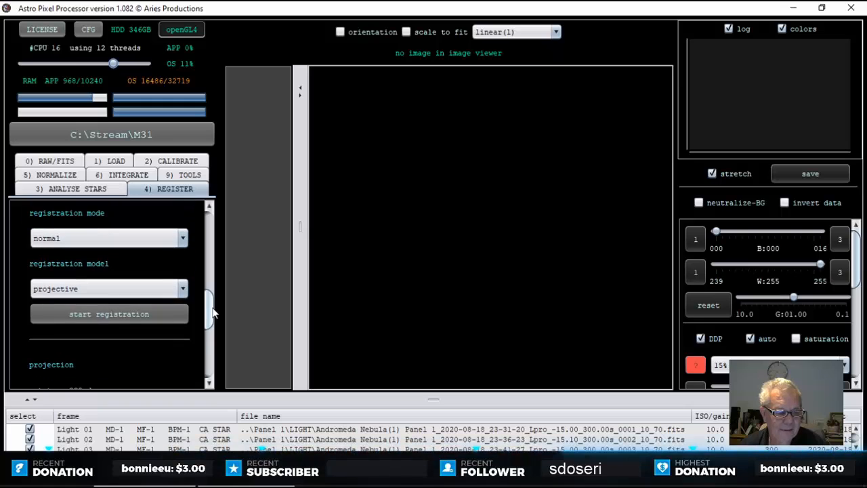
pyautogui.click(111, 312)
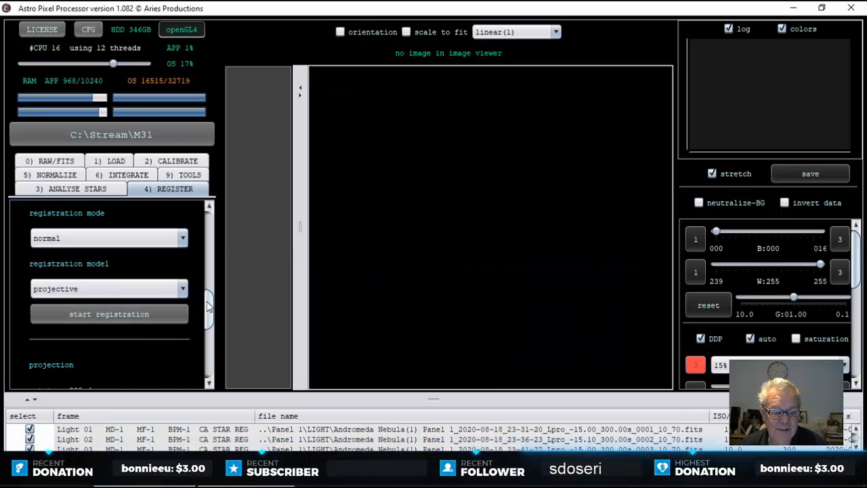
pyautogui.moveTo(210, 307); pyautogui.dragTo(212, 363)
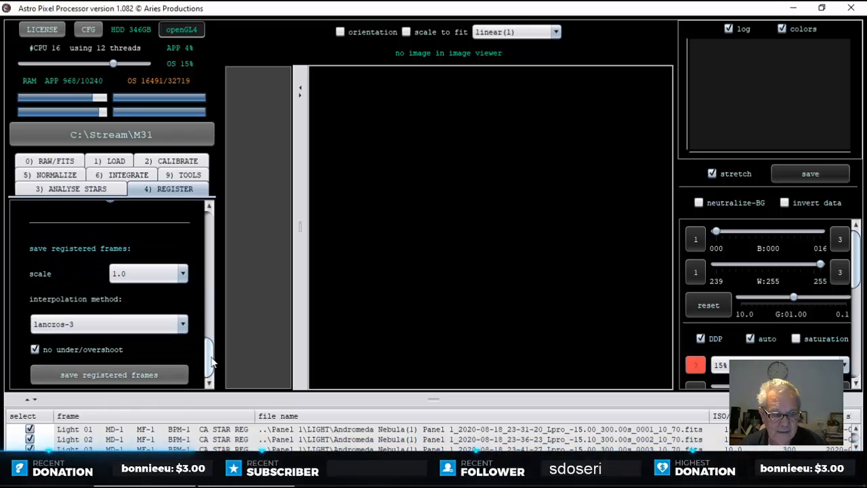
pyautogui.click(139, 374)
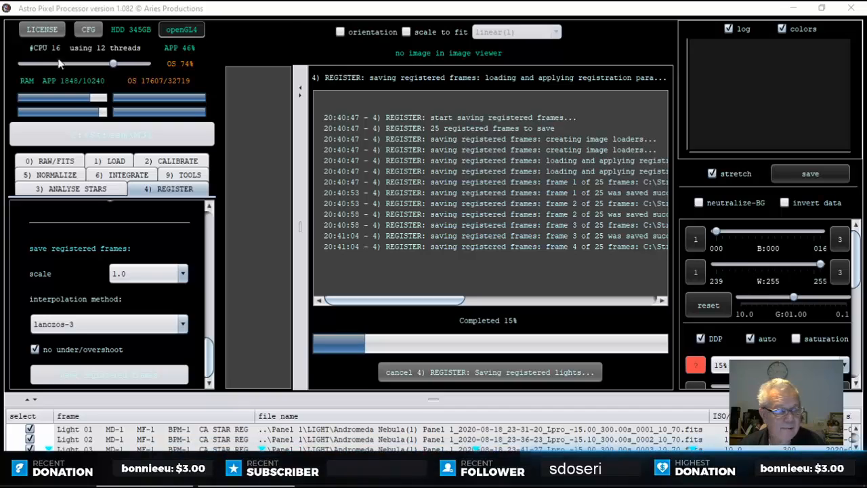
# Step: Switch to File Explorer and examine the registered frames, bad pixel map and master calibration files in C:\Stream\M31
pyautogui.moveTo(0, 40); pyautogui.dragTo(630, 33)
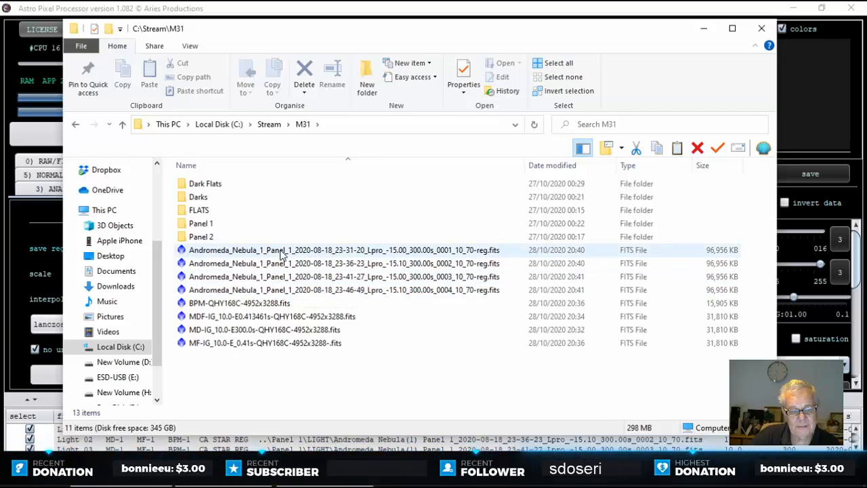
pyautogui.click(259, 316)
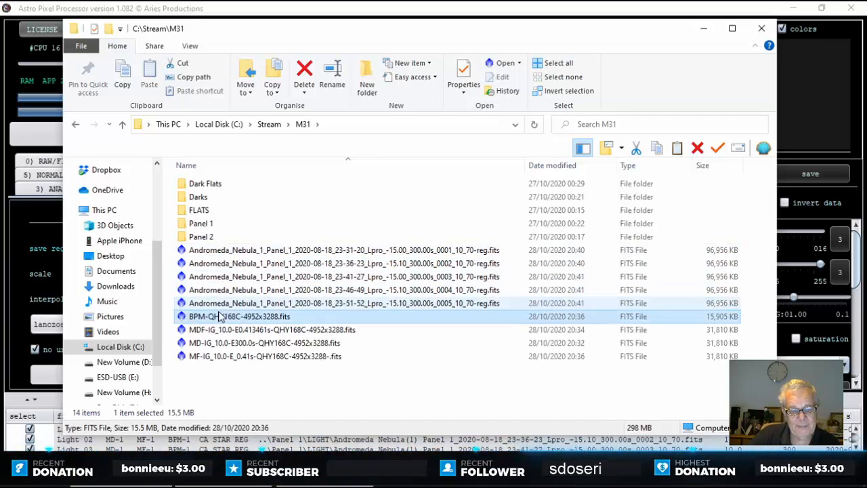
pyautogui.click(235, 331)
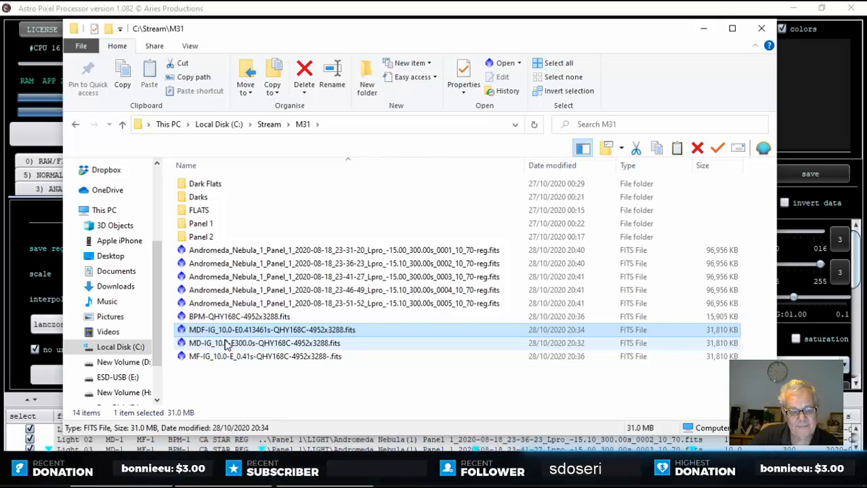
pyautogui.click(229, 344)
pyautogui.click(230, 357)
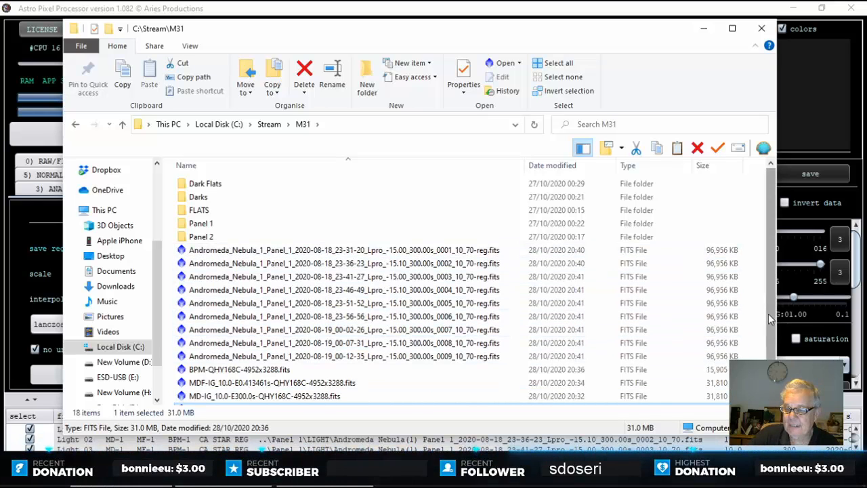
pyautogui.moveTo(769, 313); pyautogui.dragTo(768, 322)
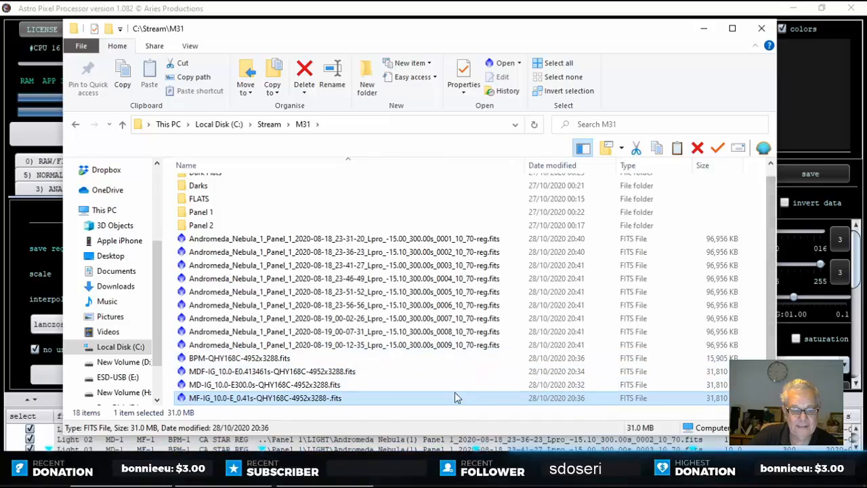
pyautogui.moveTo(495, 23); pyautogui.dragTo(0, 68)
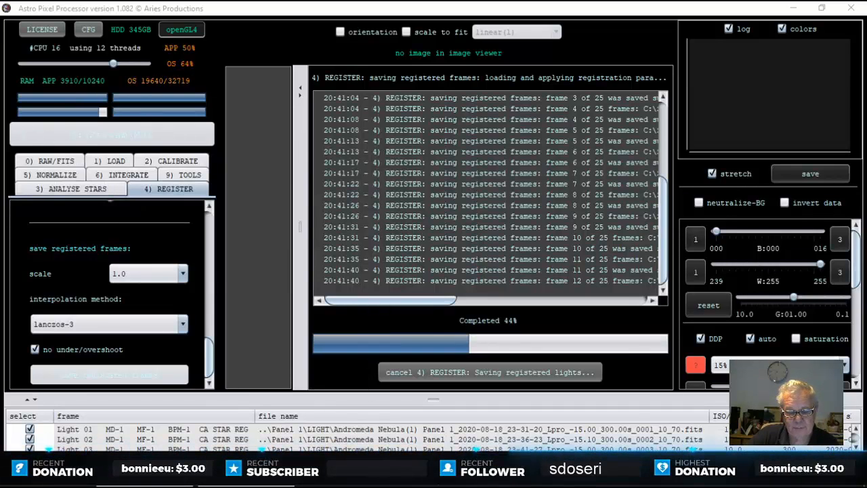
# Step: Switch to Task Manager to check CPU performance while the registered frames are being saved, and close it
pyautogui.rightClick(451, 471)
pyautogui.click(506, 410)
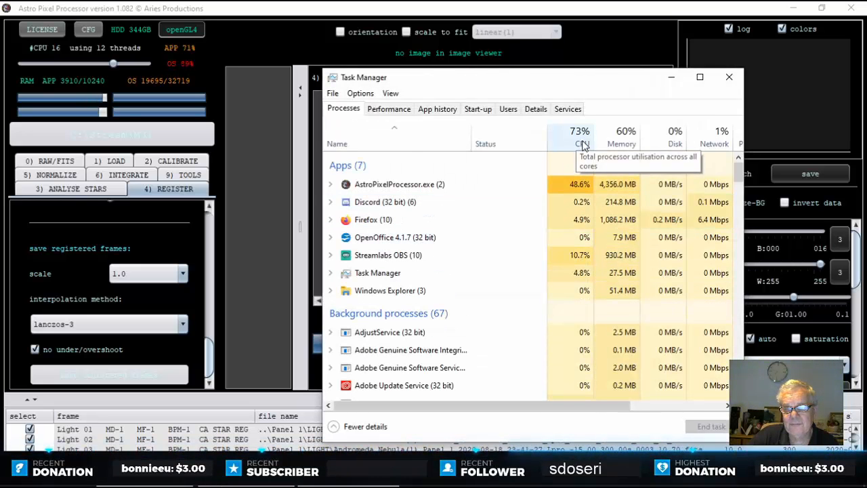
pyautogui.click(389, 109)
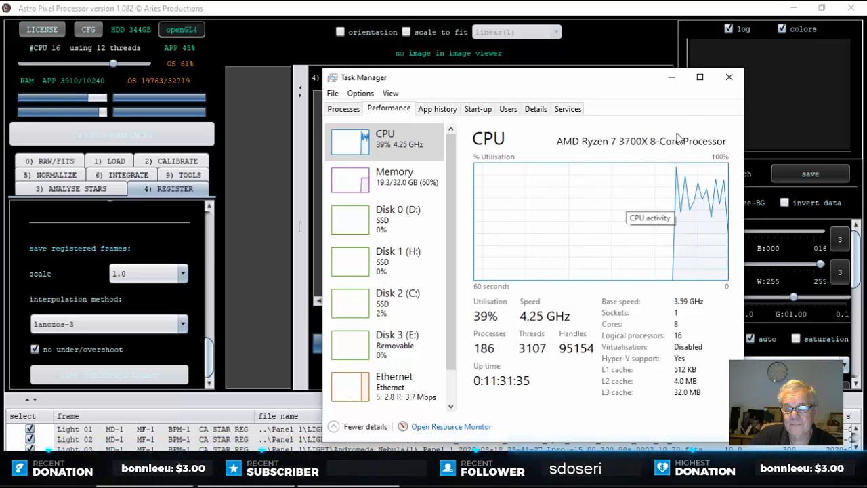
pyautogui.click(730, 78)
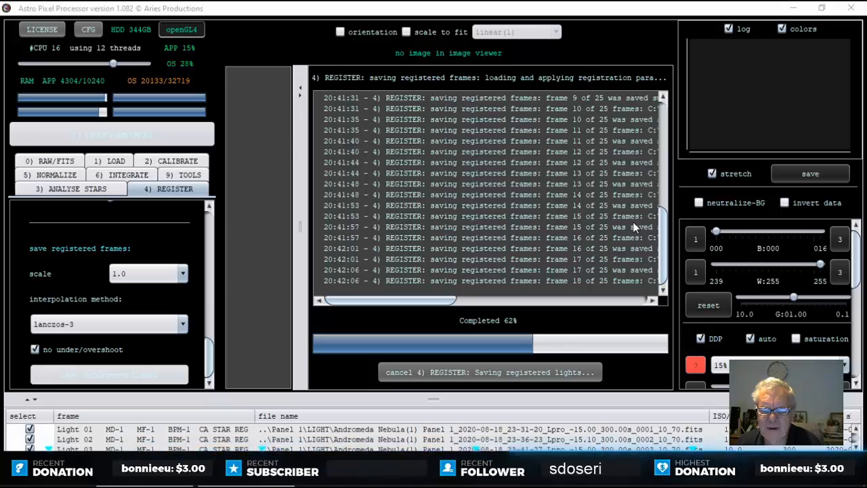
# Step: In File Explorer, compare the registered frames in M31 with the original light frames in the Panel 1\LIGHT folder
pyautogui.moveTo(1, 59); pyautogui.dragTo(614, 41)
pyautogui.scroll(3, 416, 244)
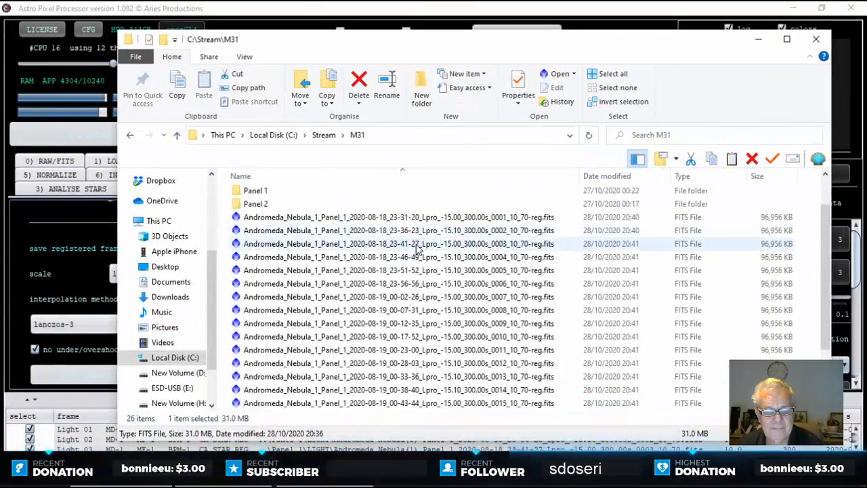
pyautogui.doubleClick(247, 235)
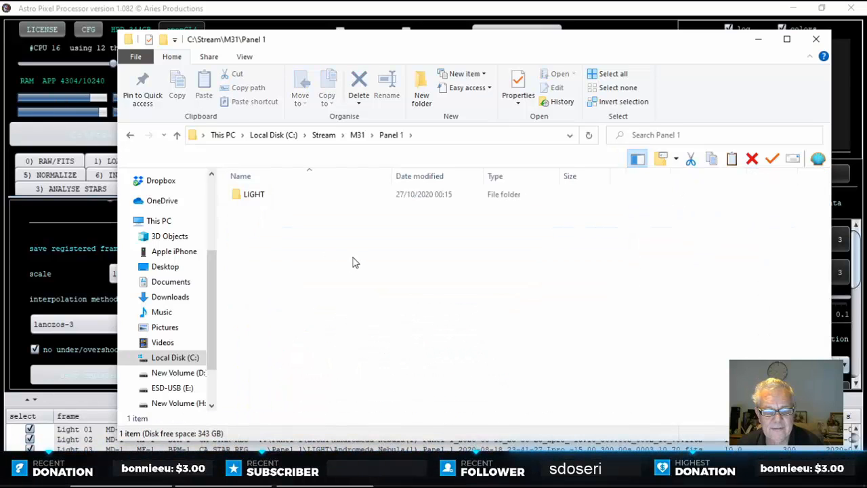
pyautogui.doubleClick(258, 195)
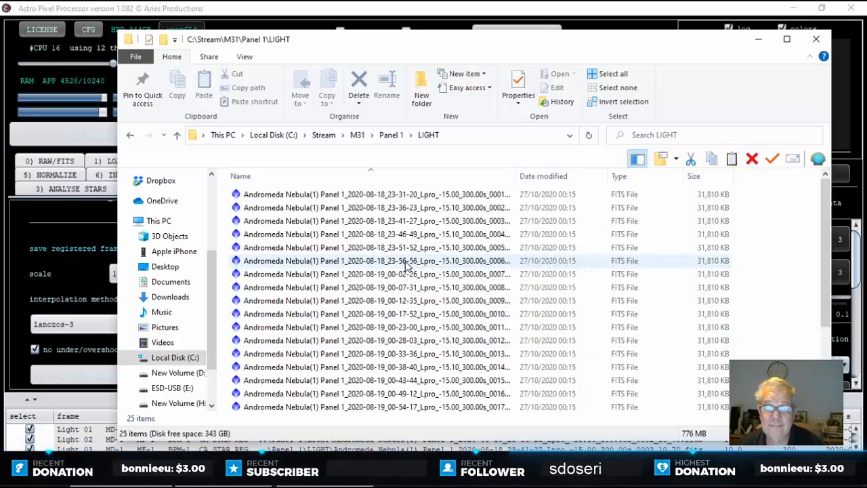
pyautogui.moveTo(598, 44); pyautogui.dragTo(0, 40)
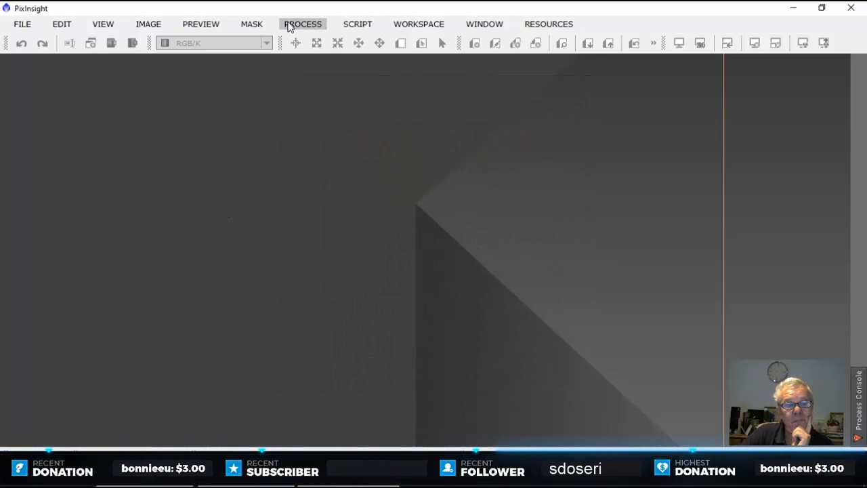
# Step: Switch to PixInsight, open the Blink process, and reposition its window in the workspace
pyautogui.click(301, 24)
pyautogui.moveTo(391, 17)
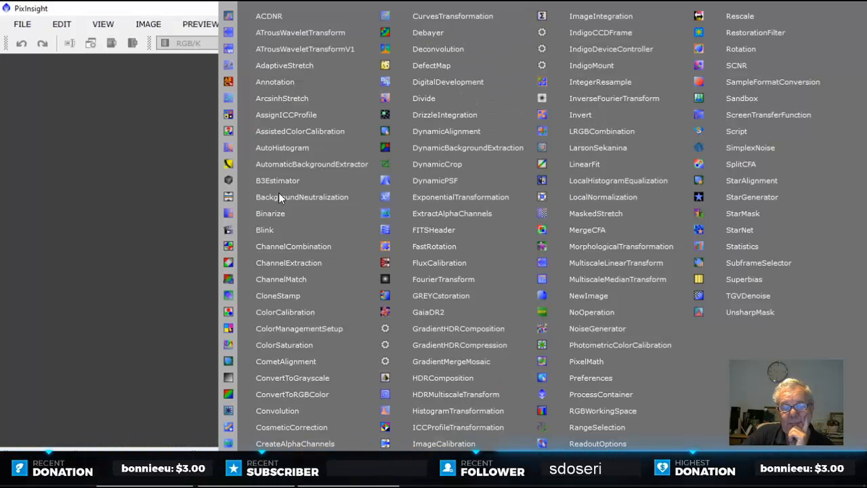
pyautogui.click(282, 232)
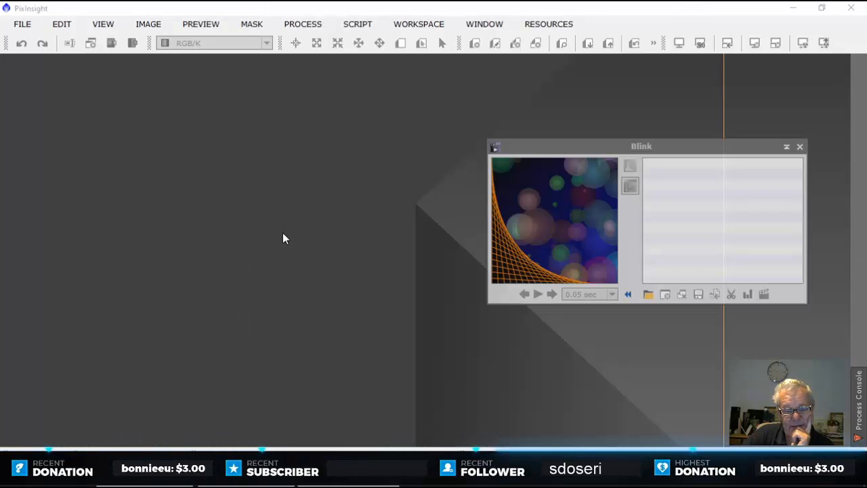
pyautogui.moveTo(691, 149); pyautogui.dragTo(714, 81)
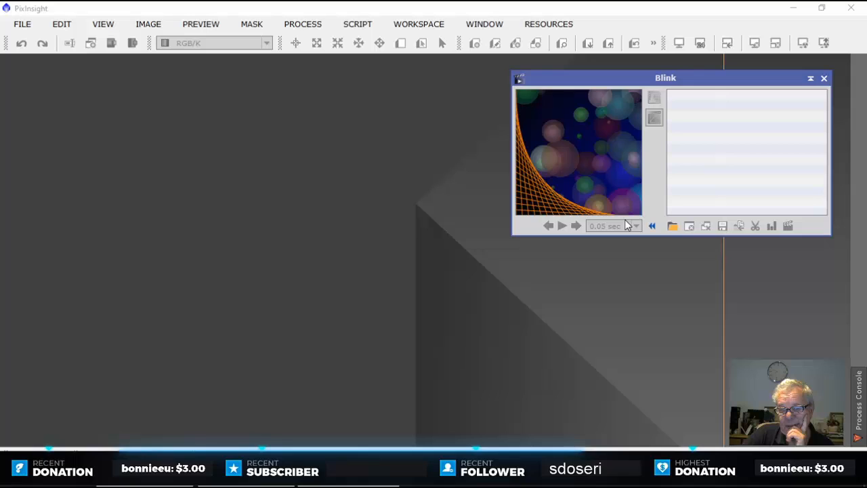
# Step: Load all the registered Andromeda_Nebula_1_Panel_1 FITS frames from C:\Stream\M31 into Blink, leaving out the bad pixel map and master files
pyautogui.click(671, 226)
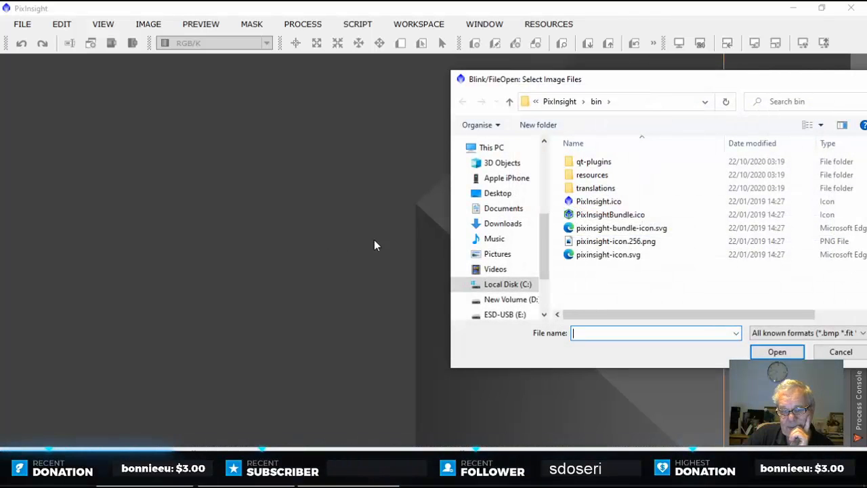
pyautogui.click(522, 285)
pyautogui.scroll(-2, 637, 272)
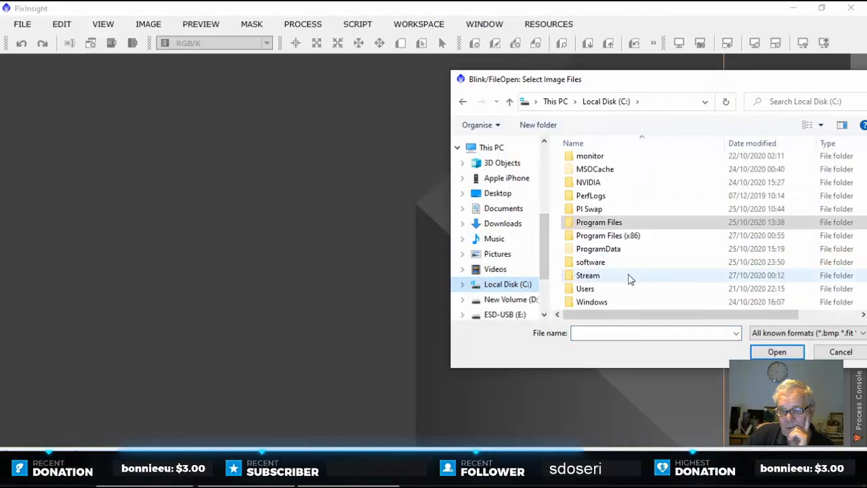
pyautogui.click(587, 279)
pyautogui.doubleClick(588, 279)
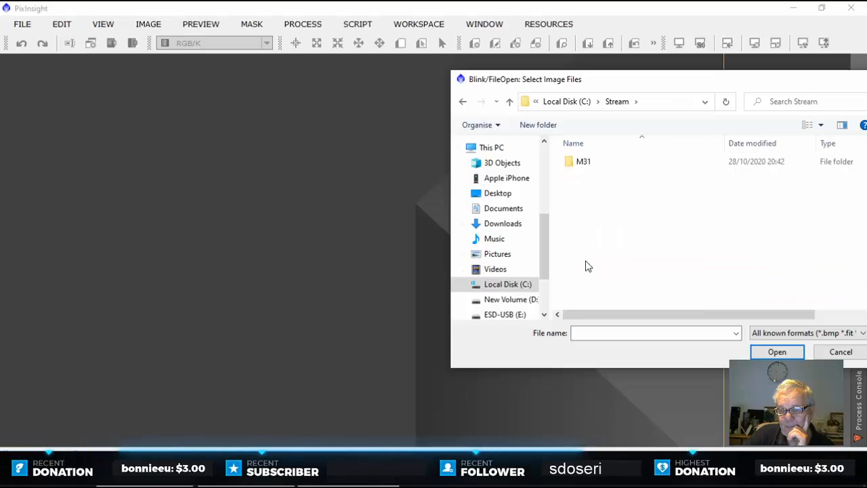
pyautogui.doubleClick(581, 166)
pyautogui.click(637, 227)
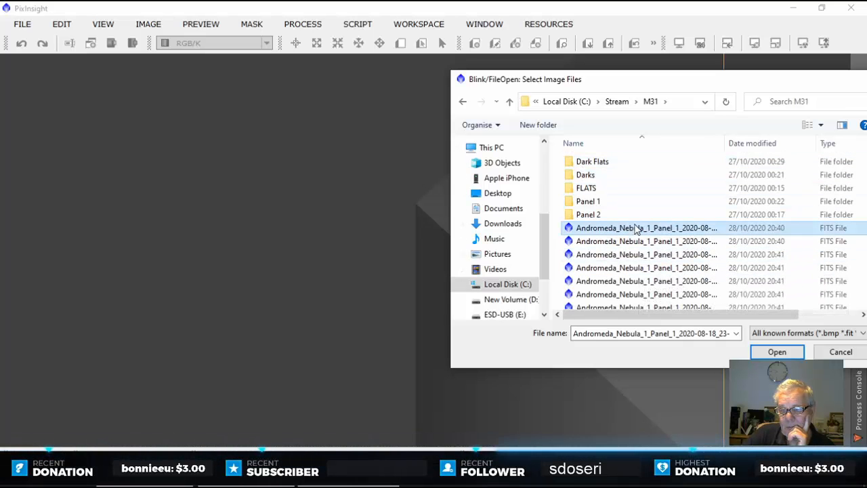
pyautogui.moveTo(765, 74); pyautogui.dragTo(598, 60)
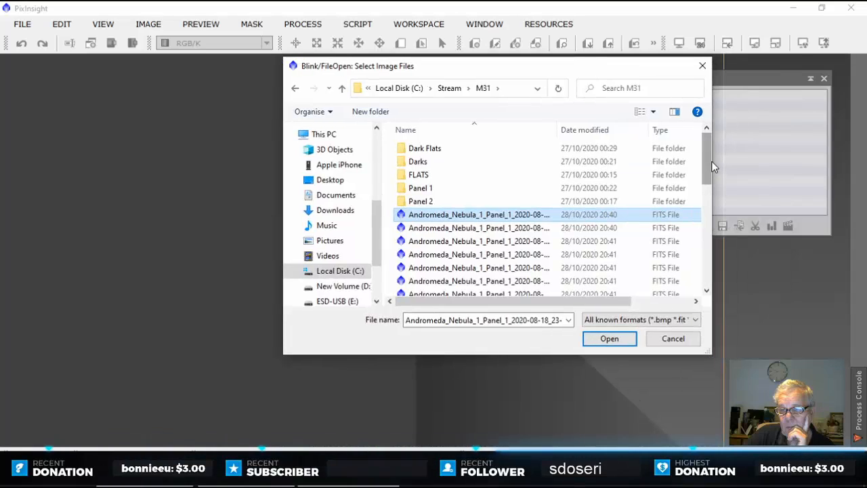
pyautogui.moveTo(707, 164); pyautogui.dragTo(704, 264)
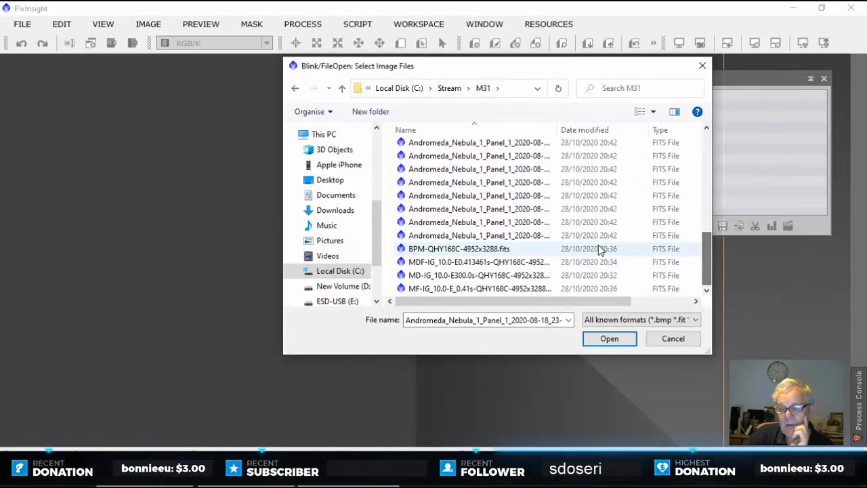
pyautogui.keyDown('shift'); pyautogui.click(540, 238); pyautogui.keyUp('shift')
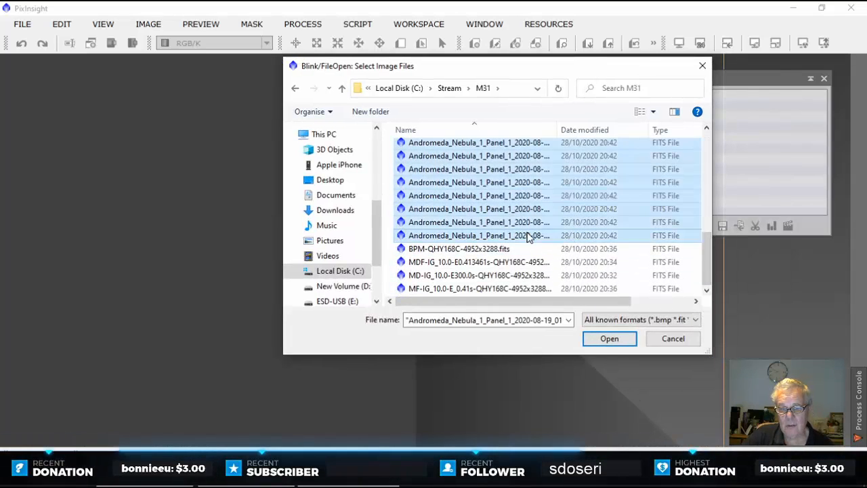
pyautogui.click(609, 339)
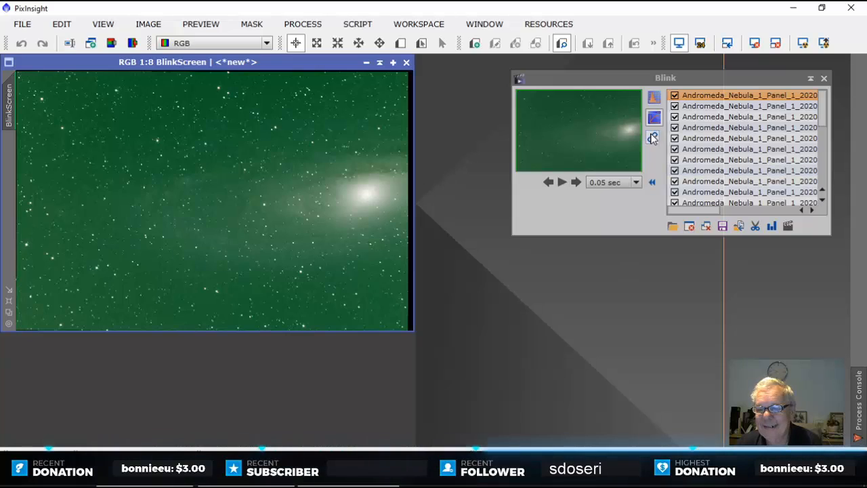
# Step: Auto-stretch the Blink frames per RGB channel, move the Blink window aside, and maximise the BlinkScreen image
pyautogui.click(654, 99)
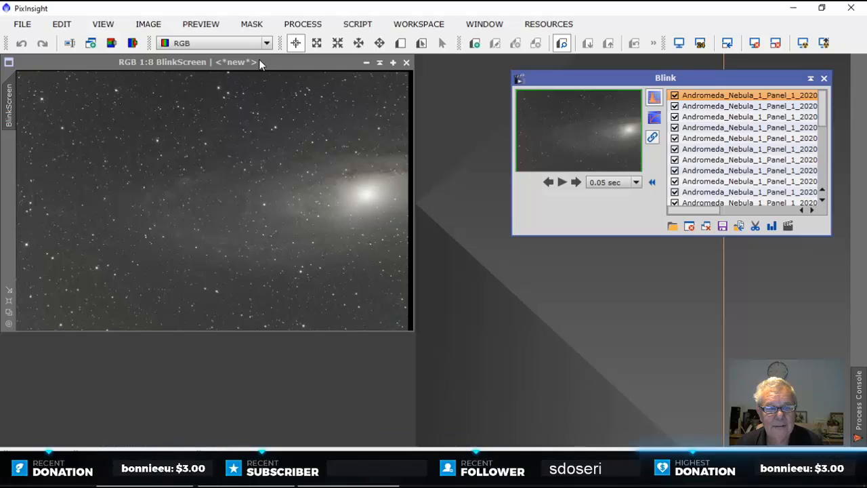
pyautogui.moveTo(260, 61); pyautogui.dragTo(291, 94)
pyautogui.moveTo(608, 81); pyautogui.dragTo(866, 81)
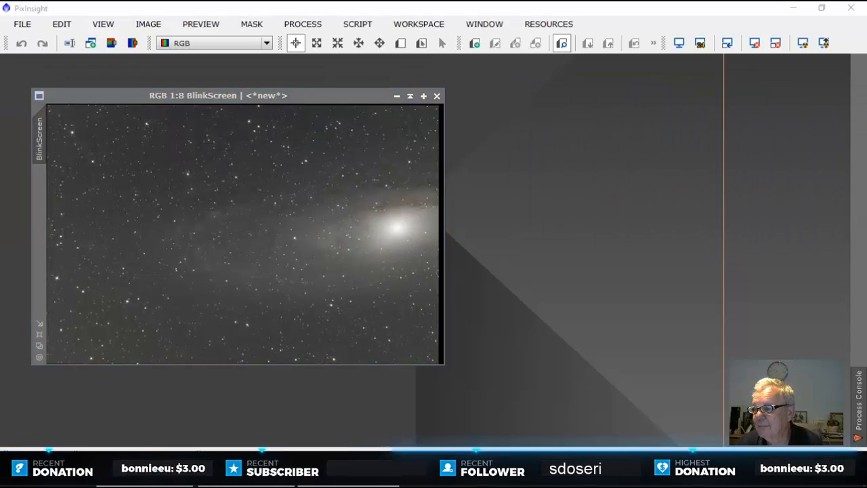
pyautogui.click(424, 96)
# Step: Magnify the blinking frames to 2:1 and examine the stars and background at several heights for alignment and defects
pyautogui.scroll(2, 525, 245)
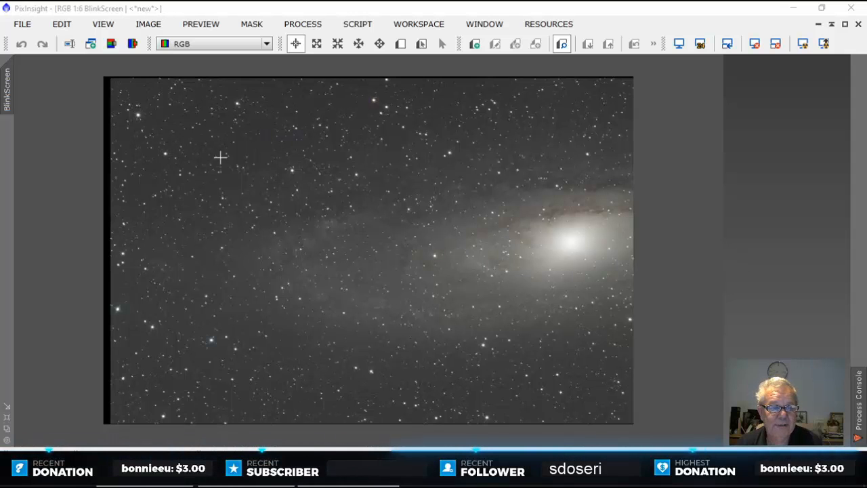
pyautogui.scroll(2, 223, 155)
pyautogui.scroll(4, 224, 154)
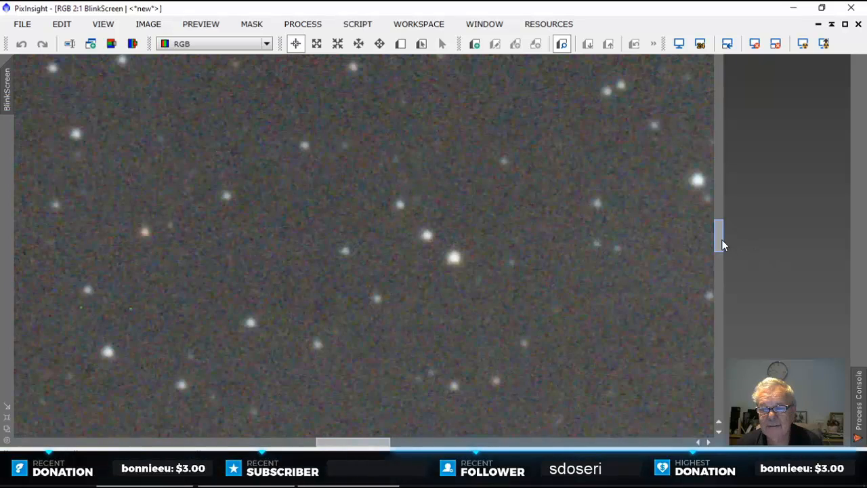
pyautogui.moveTo(718, 233); pyautogui.dragTo(705, 166)
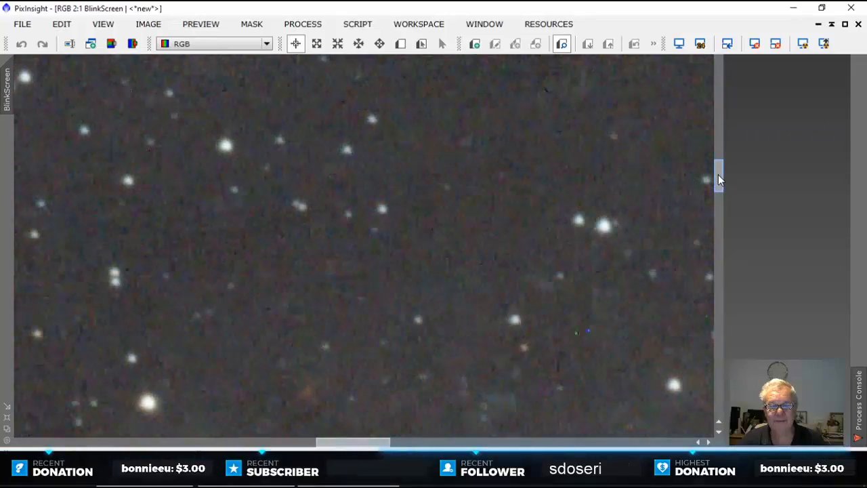
pyautogui.moveTo(720, 185)
pyautogui.mouseDown()
pyautogui.moveTo(714, 261)
pyautogui.moveTo(709, 197)
pyautogui.mouseUp()
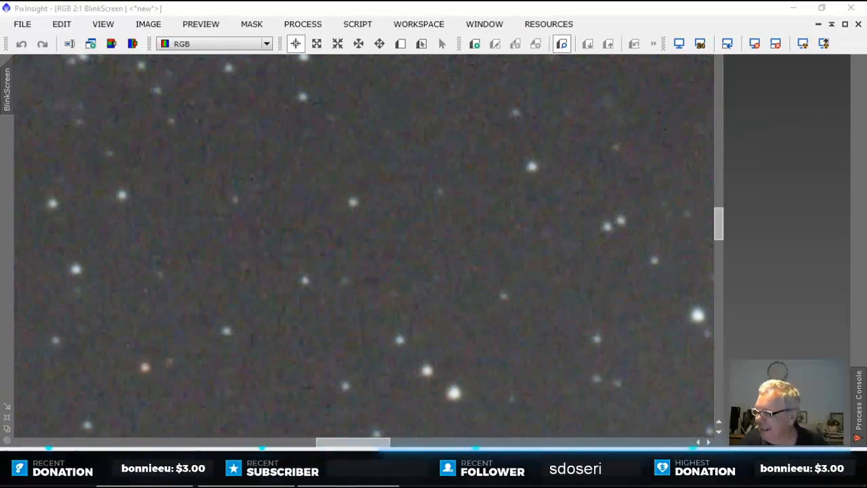
# Step: Bring the Blink window back into view, stop the playback, close Blink, and exit PixInsight
pyautogui.moveTo(866, 190); pyautogui.dragTo(544, 138)
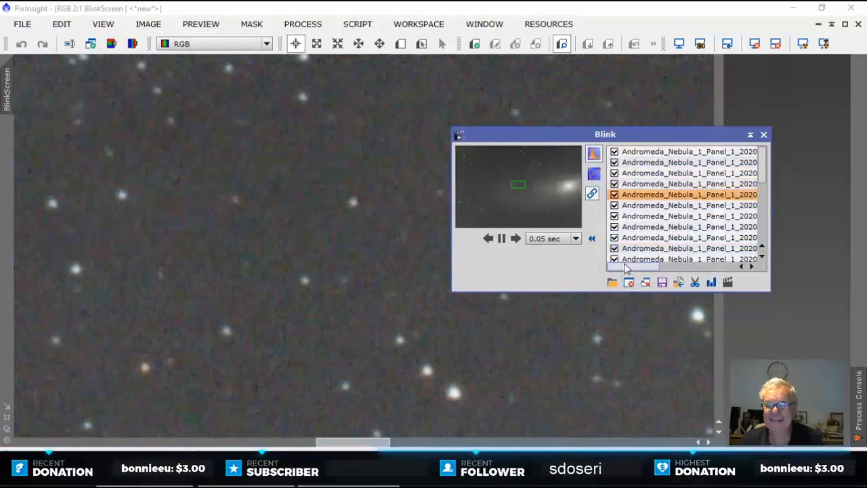
pyautogui.click(501, 239)
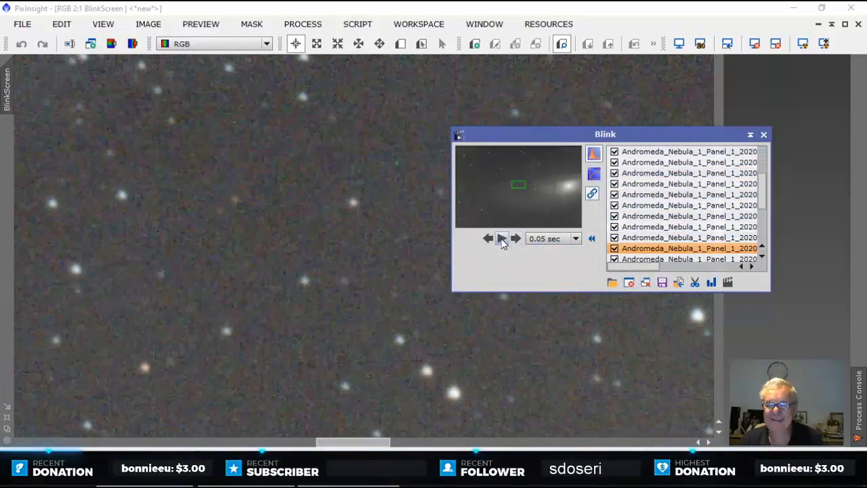
pyautogui.click(763, 135)
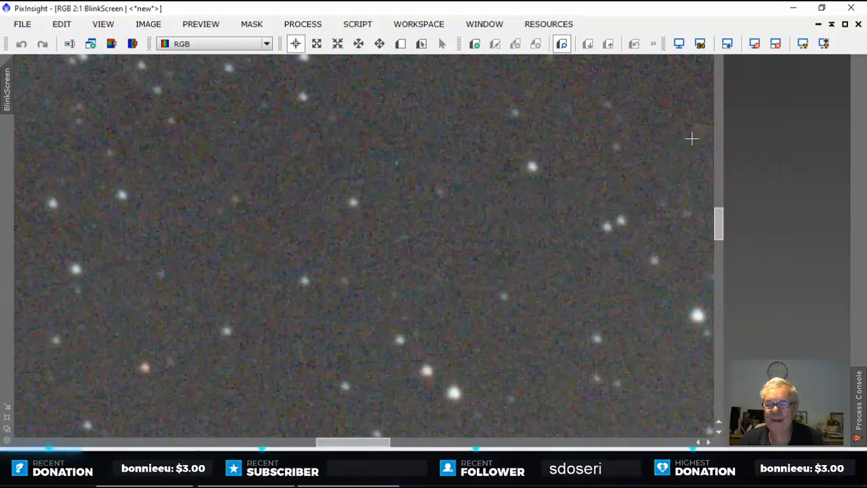
pyautogui.click(858, 16)
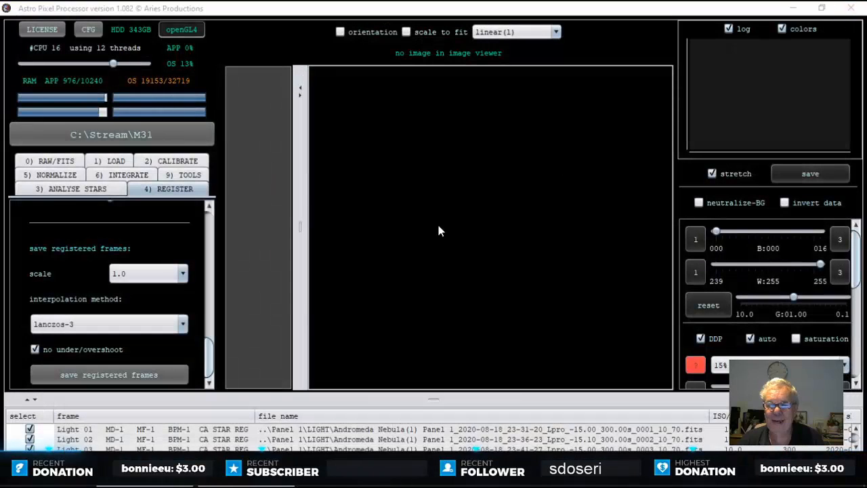
# Step: In Astro Pixel Processor, review the Normalize settings for the lights and the options for saving normalized frames
pyautogui.click(56, 175)
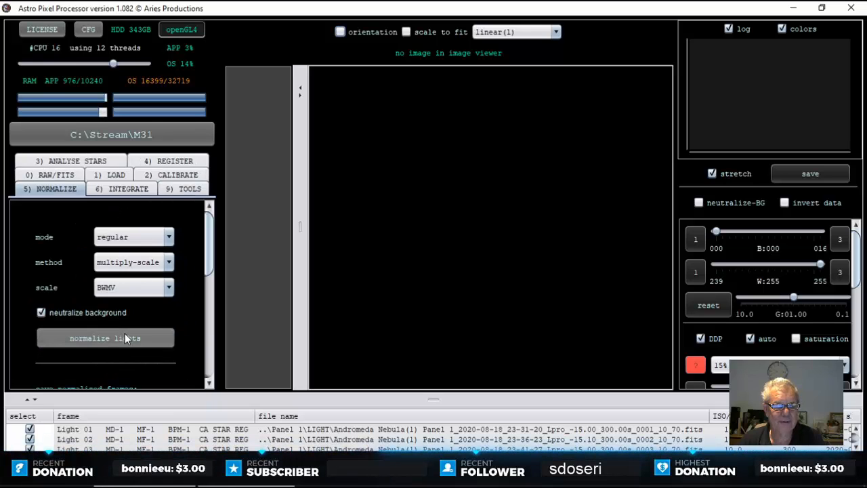
pyautogui.click(114, 176)
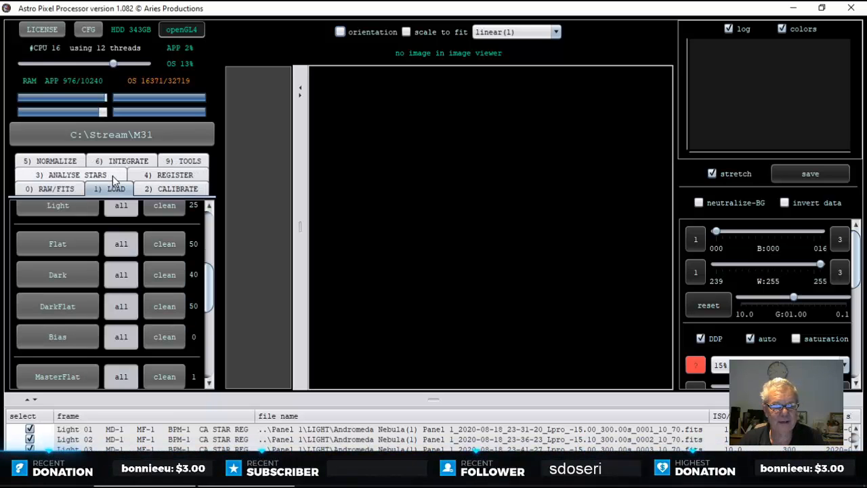
pyautogui.click(67, 179)
pyautogui.click(58, 175)
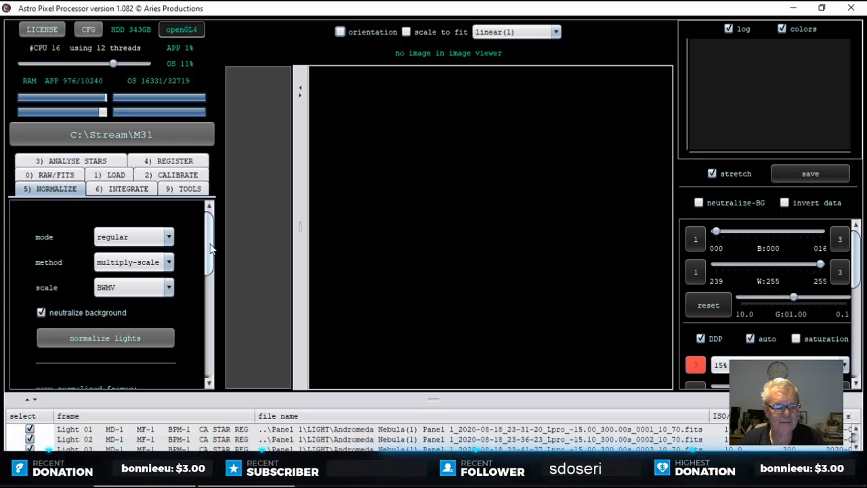
pyautogui.scroll(-4, 203, 296)
pyautogui.scroll(-3, 202, 308)
pyautogui.scroll(5, 200, 312)
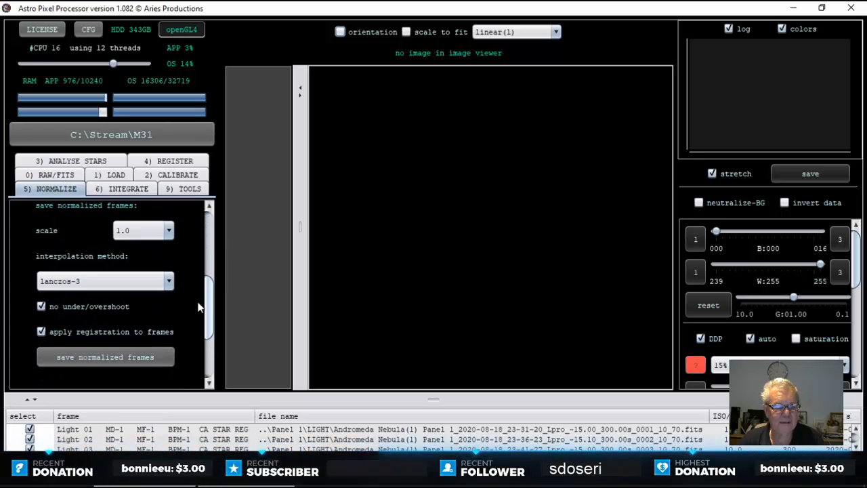
pyautogui.moveTo(208, 277); pyautogui.dragTo(213, 315)
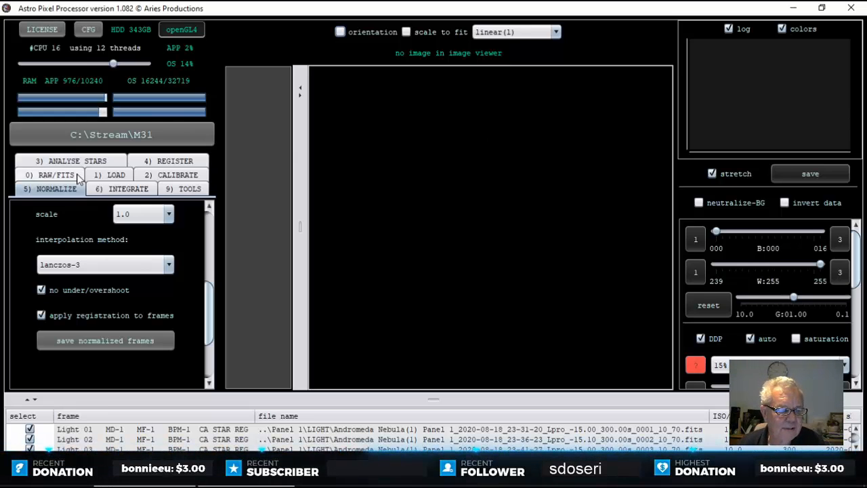
# Step: Integrate all the lights in interpolation mode at scale 1.0, naming the astronomical object M31 P1
pyautogui.click(112, 174)
pyautogui.click(169, 175)
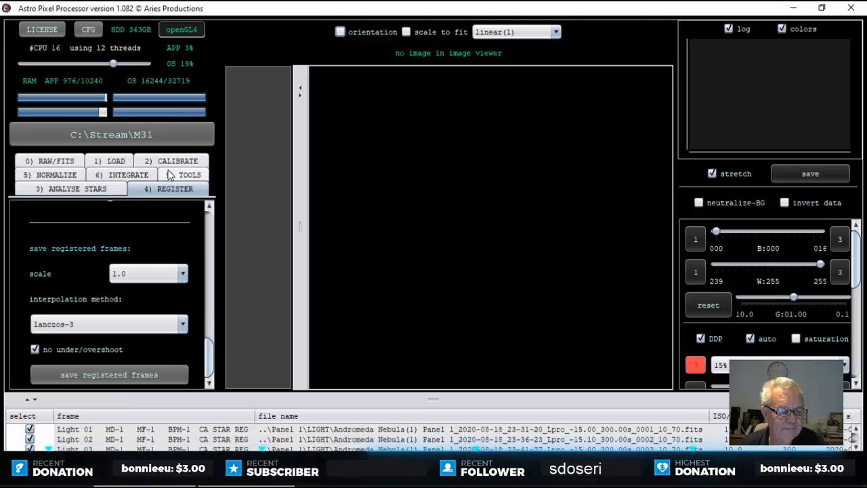
pyautogui.click(117, 175)
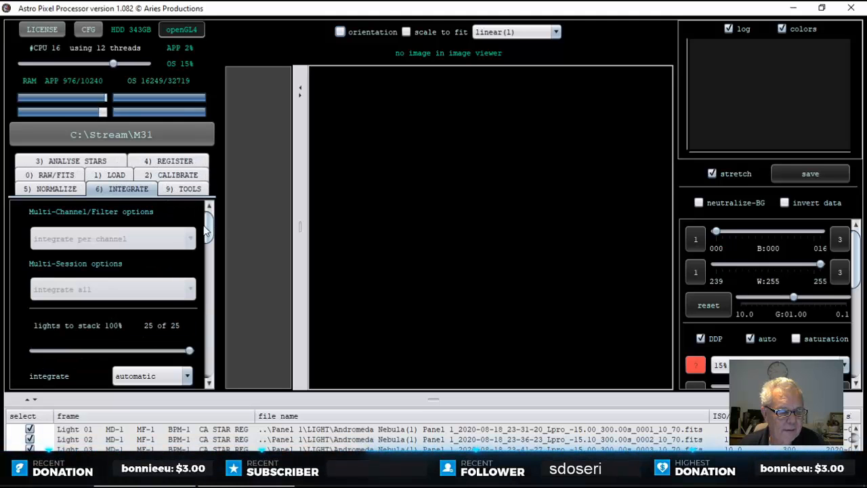
pyautogui.moveTo(213, 229); pyautogui.dragTo(210, 369)
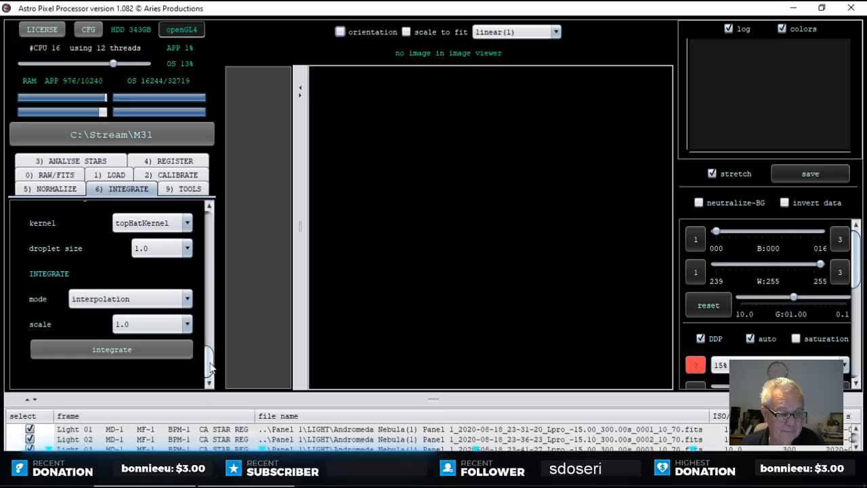
pyautogui.click(150, 345)
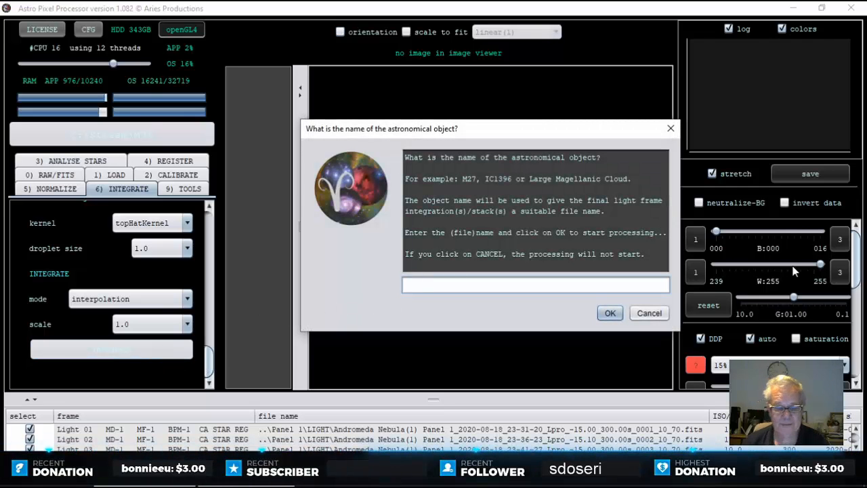
pyautogui.write('M31 P1')
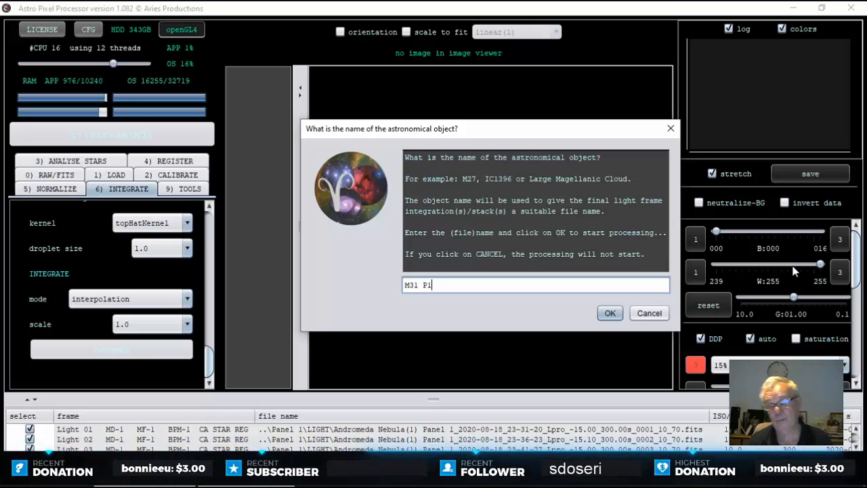
pyautogui.click(611, 313)
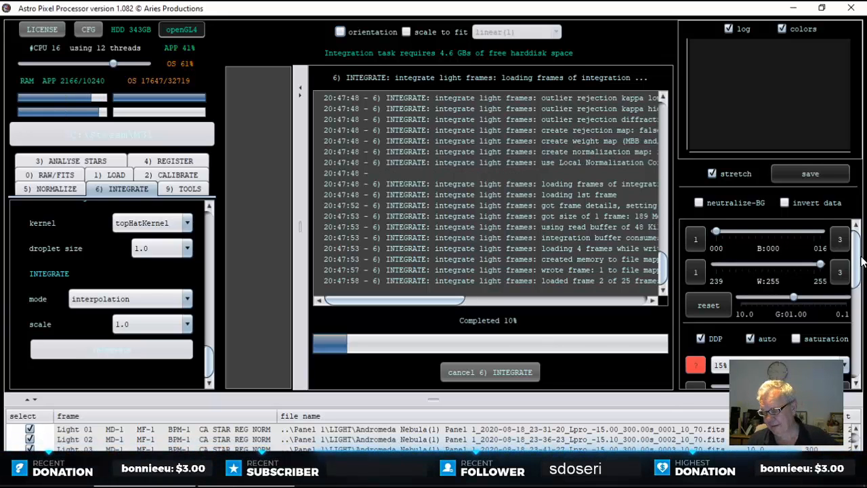
# Step: Minimise the starting PixInsight window and look through the stretch, saturation and sharpening settings in Astro Pixel Processor during integration
pyautogui.moveTo(857, 258); pyautogui.dragTo(865, 215)
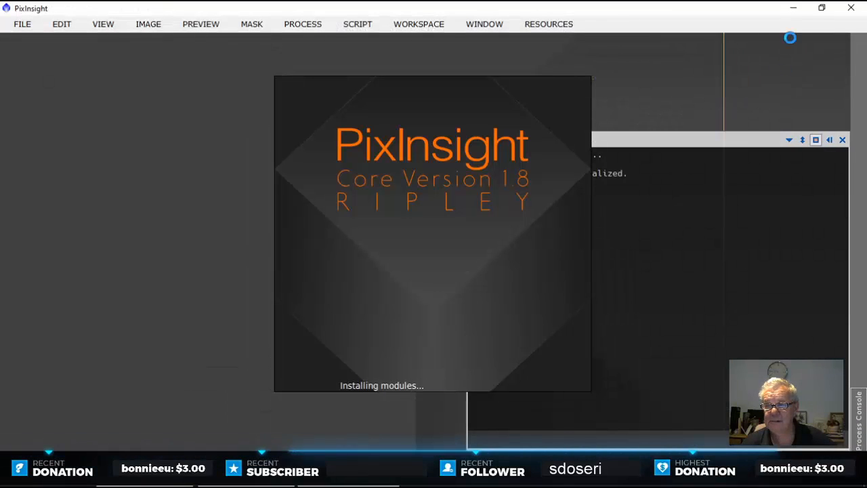
pyautogui.click(794, 9)
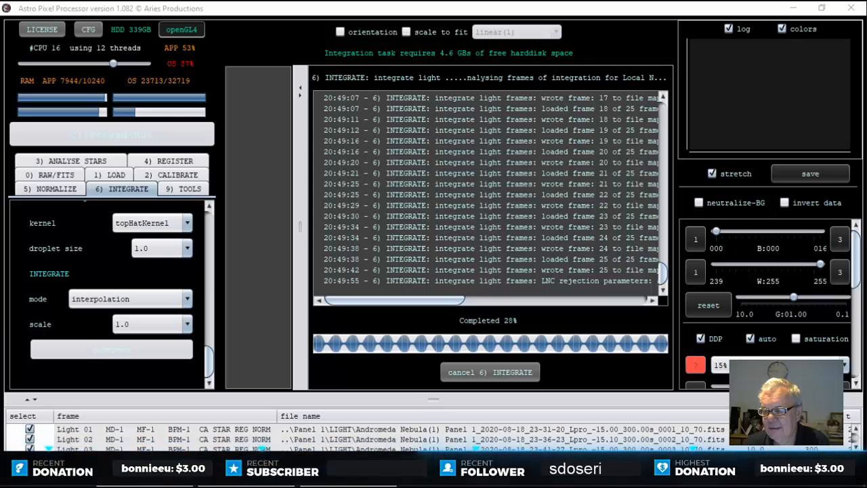
pyautogui.scroll(-3, 862, 302)
pyautogui.scroll(-4, 861, 292)
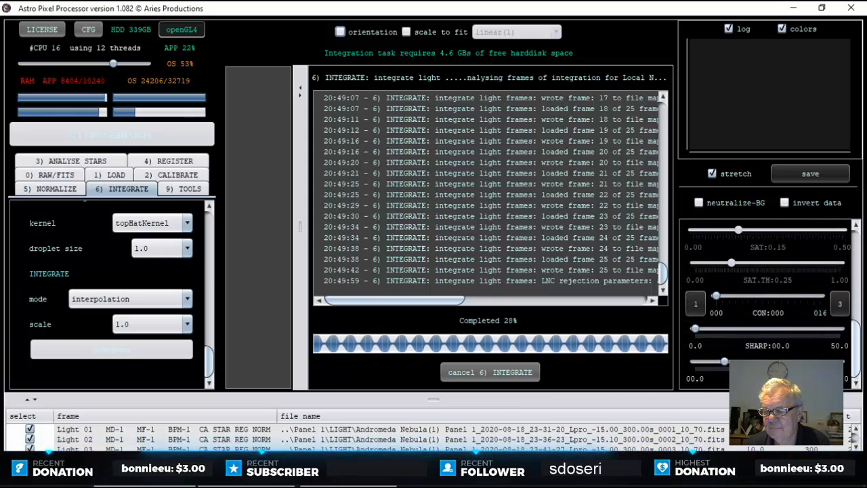
pyautogui.scroll(4, 772, 305)
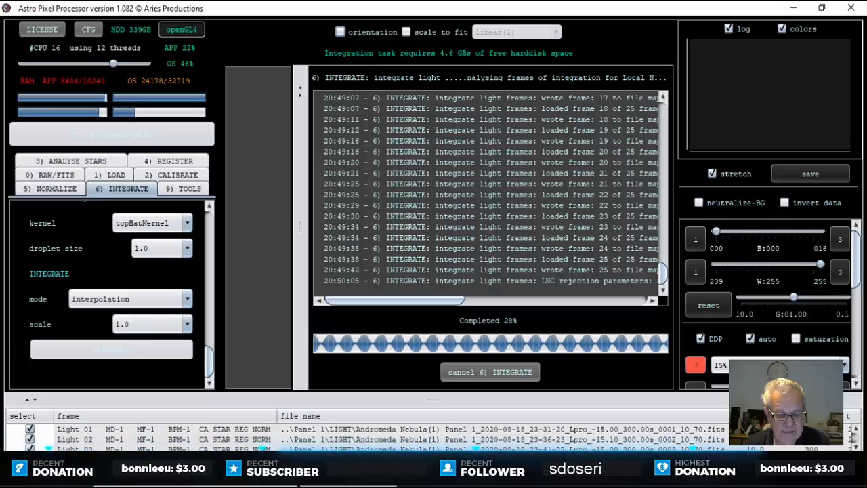
# Step: Bring up the Astro Pixel Processor console, examine the integration log, and minimise the console
pyautogui.click(276, 485)
pyautogui.moveTo(582, 74); pyautogui.dragTo(429, 41)
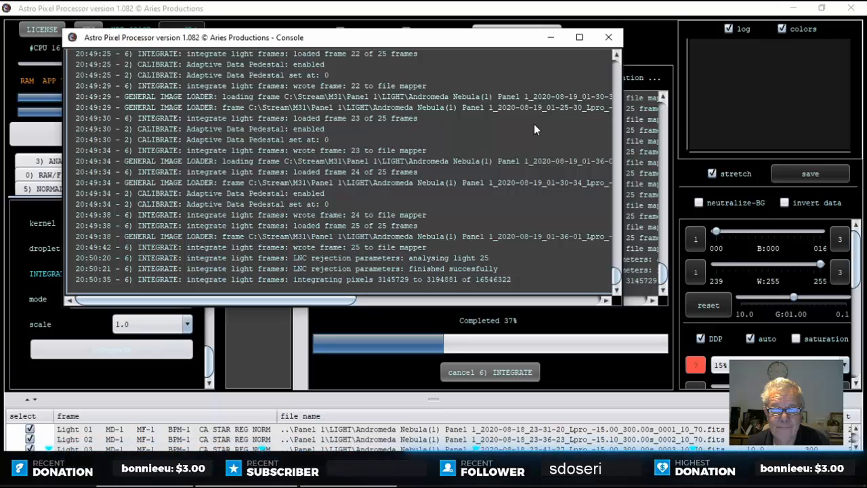
pyautogui.click(552, 39)
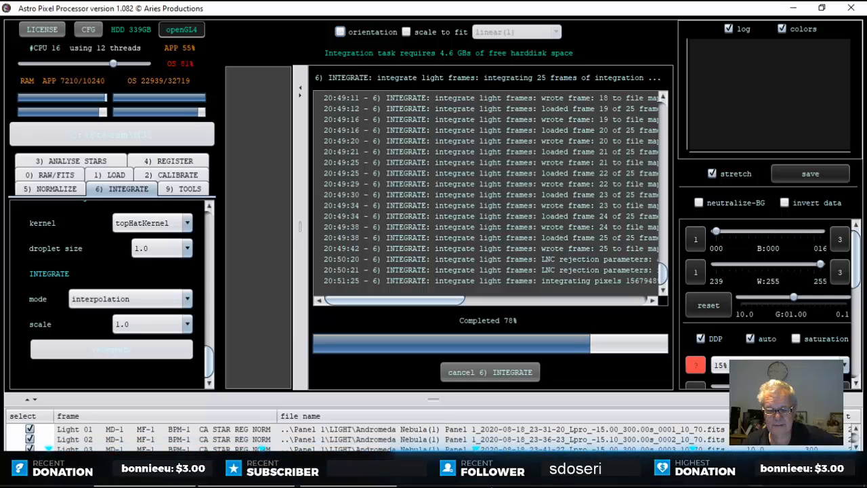
# Step: Open Task Manager, examine the CPU performance graph during the integration, and close it
pyautogui.rightClick(447, 478)
pyautogui.click(494, 409)
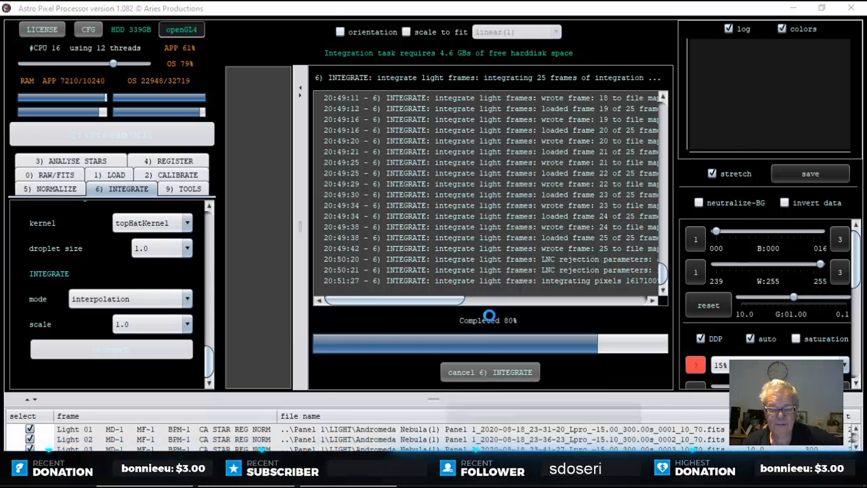
pyautogui.click(389, 110)
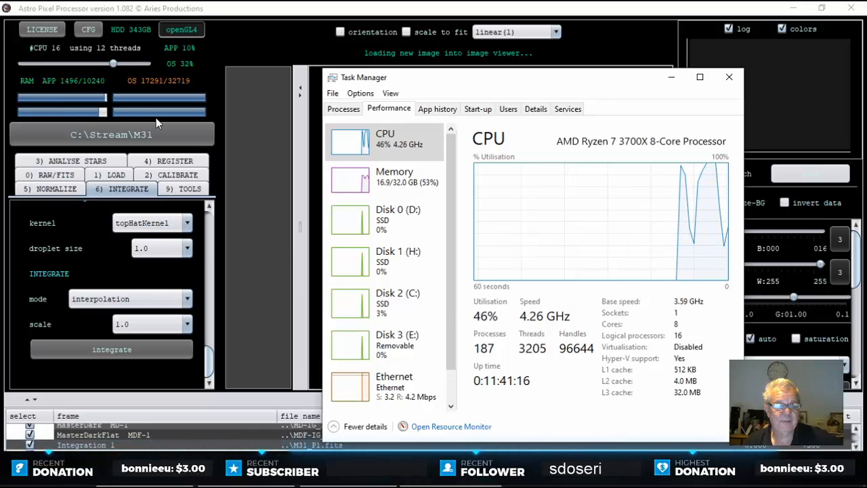
pyautogui.click(729, 77)
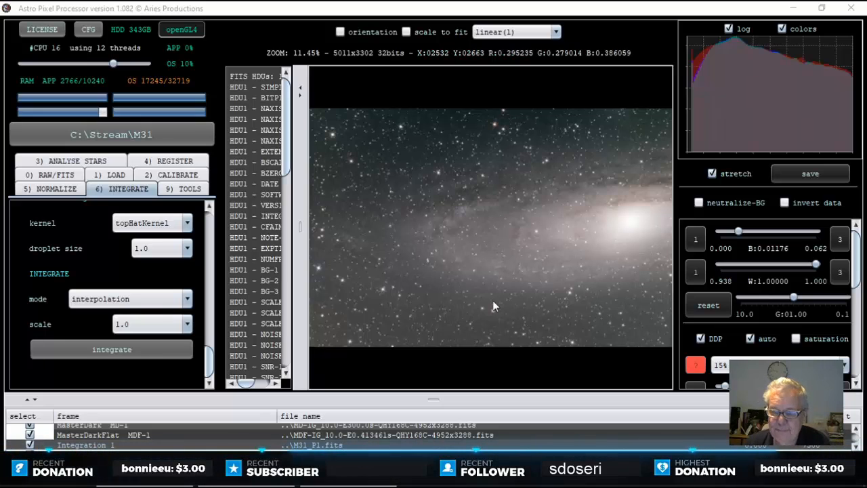
# Step: Examine the integrated M31_P1.fits image both up close and as a whole
pyautogui.scroll(-2, 533, 228)
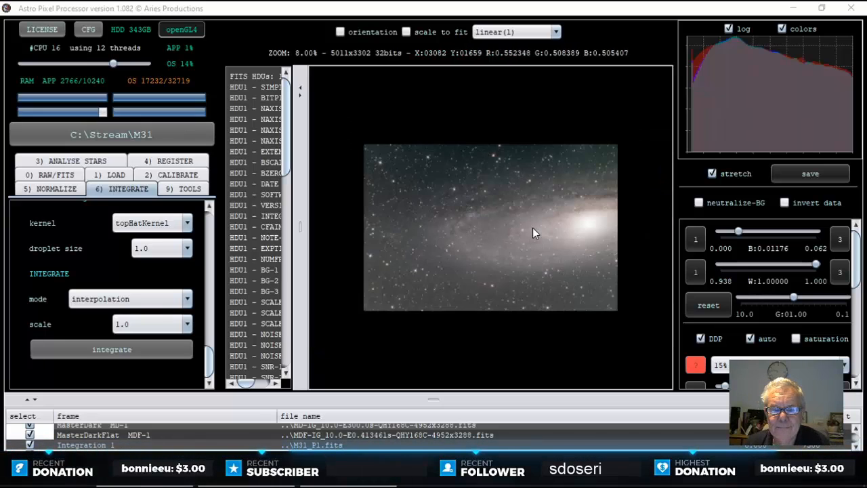
pyautogui.scroll(4, 533, 229)
pyautogui.scroll(-3, 532, 228)
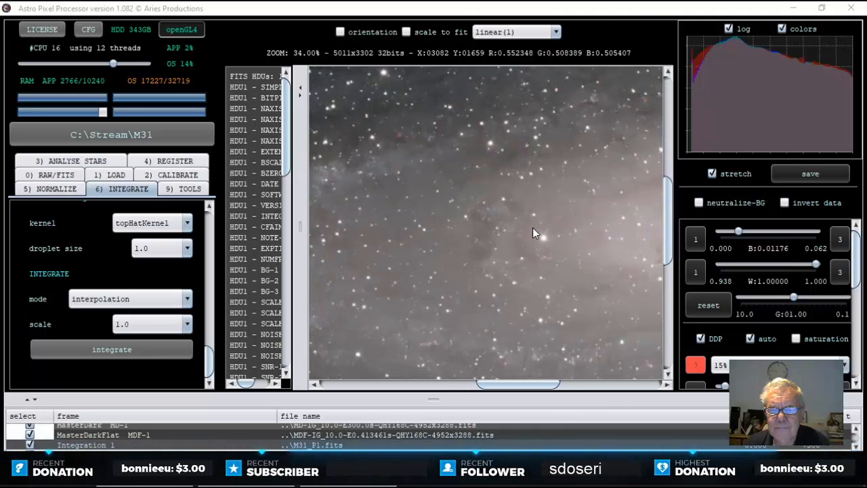
pyautogui.scroll(-1, 533, 228)
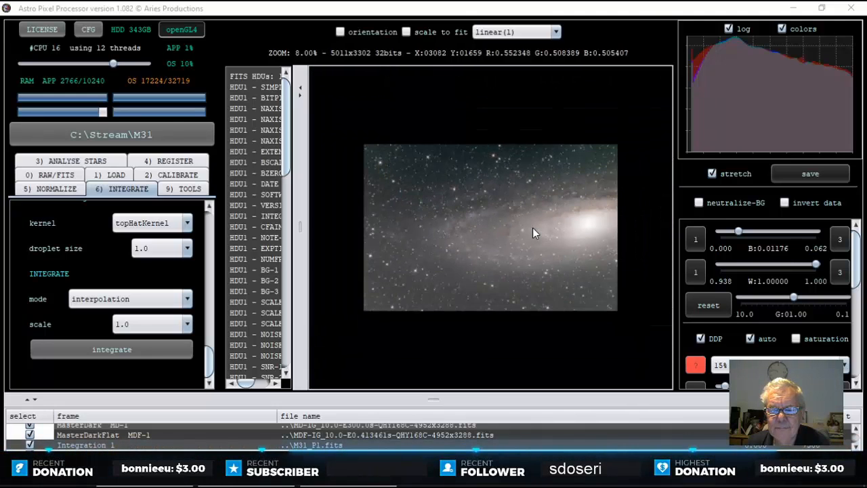
pyautogui.scroll(1, 532, 228)
pyautogui.scroll(-1, 533, 228)
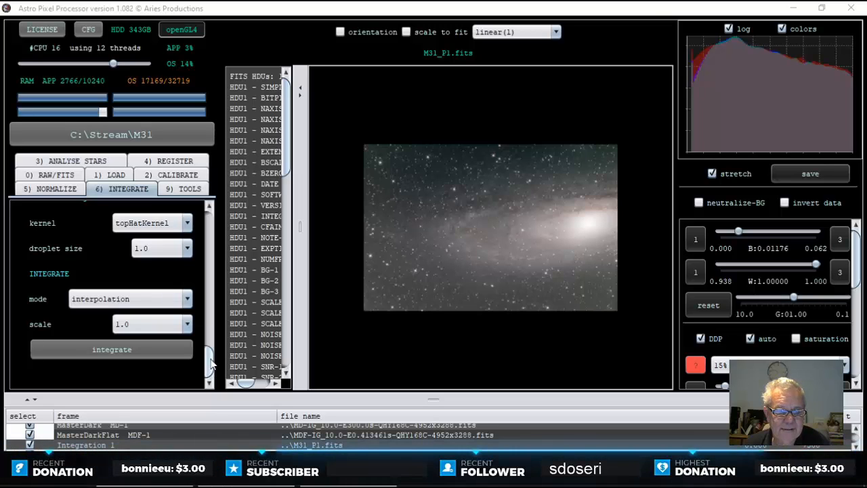
# Step: Close and restart Astro Pixel Processor, then set the working directory to C:\Stream\M31
pyautogui.click(855, 9)
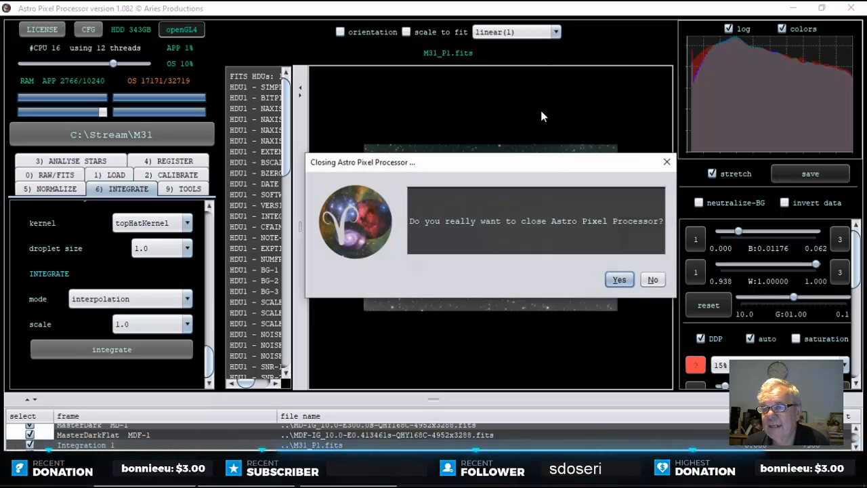
pyautogui.click(619, 280)
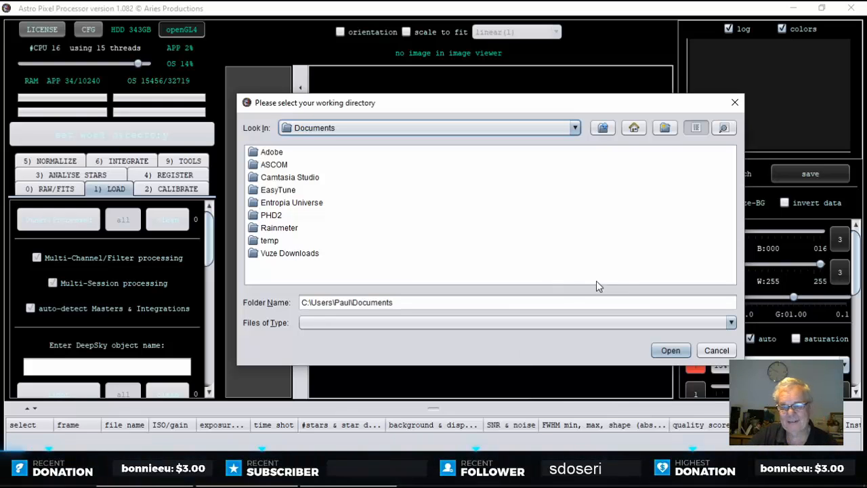
pyautogui.click(603, 128)
pyautogui.click(604, 128)
pyautogui.click(604, 128)
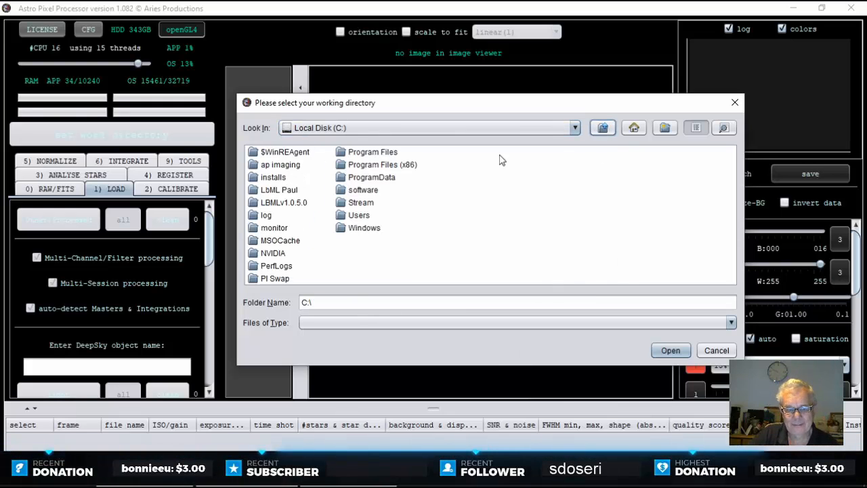
pyautogui.doubleClick(361, 202)
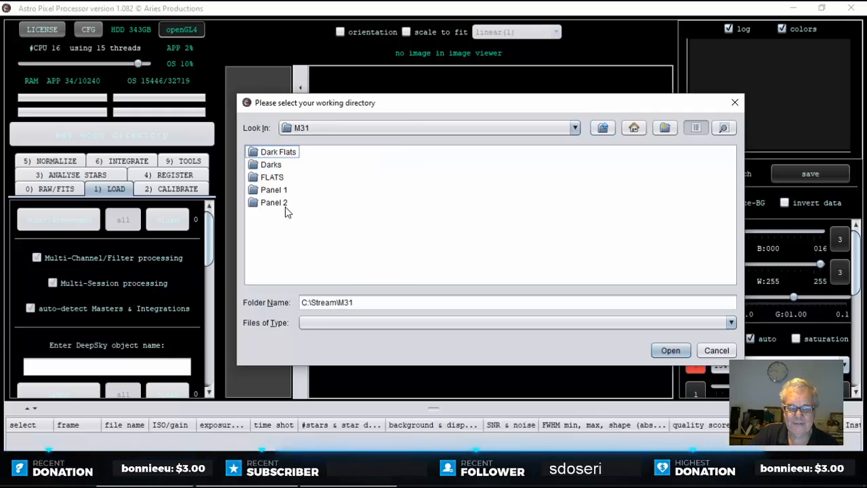
pyautogui.click(670, 350)
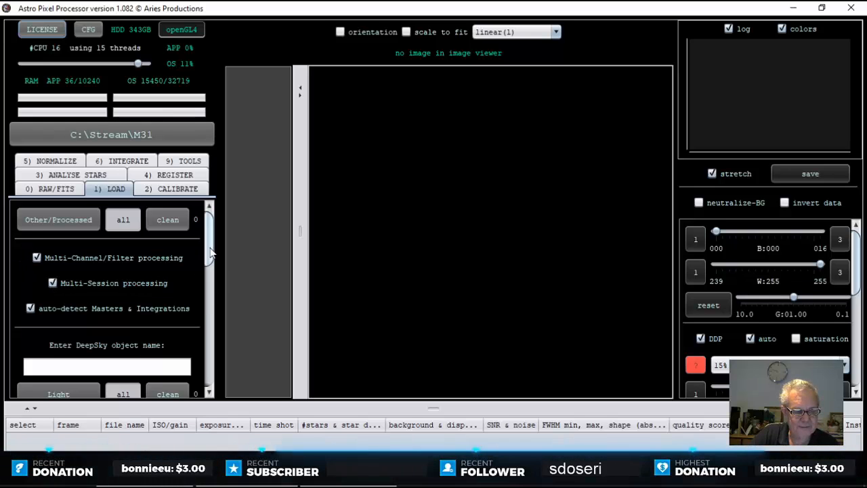
# Step: Enable force Bayer/X-Trans CFA in the RAW/FITS settings and return to the frame loading settings
pyautogui.click(49, 189)
pyautogui.click(21, 293)
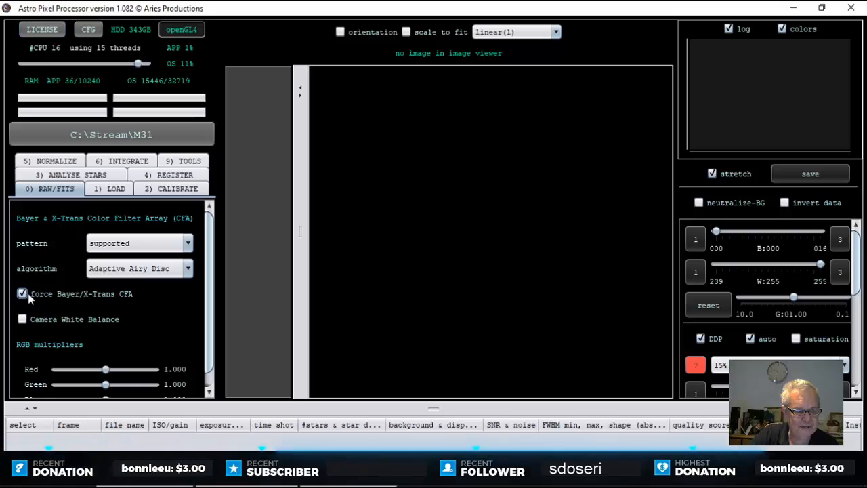
pyautogui.click(113, 189)
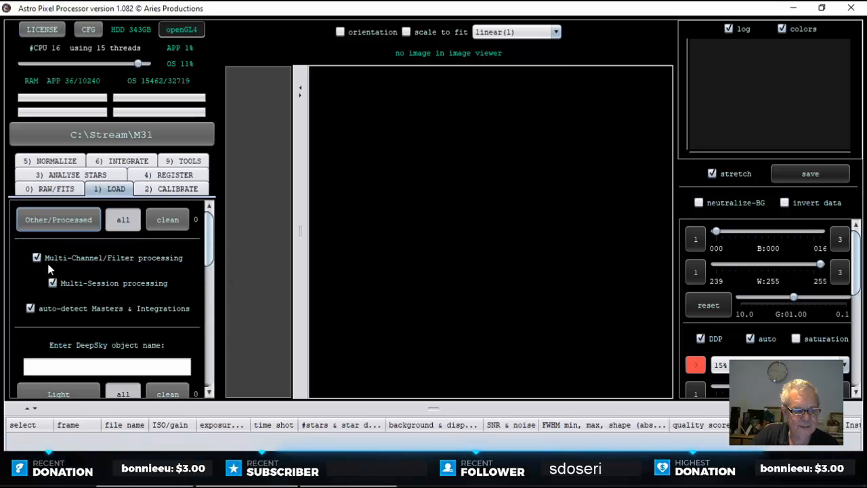
pyautogui.scroll(-3, 211, 247)
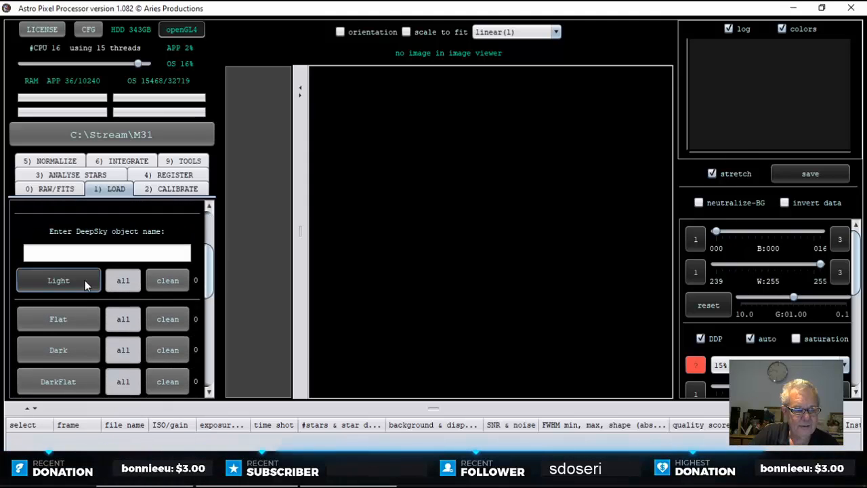
pyautogui.click(84, 284)
pyautogui.doubleClick(275, 203)
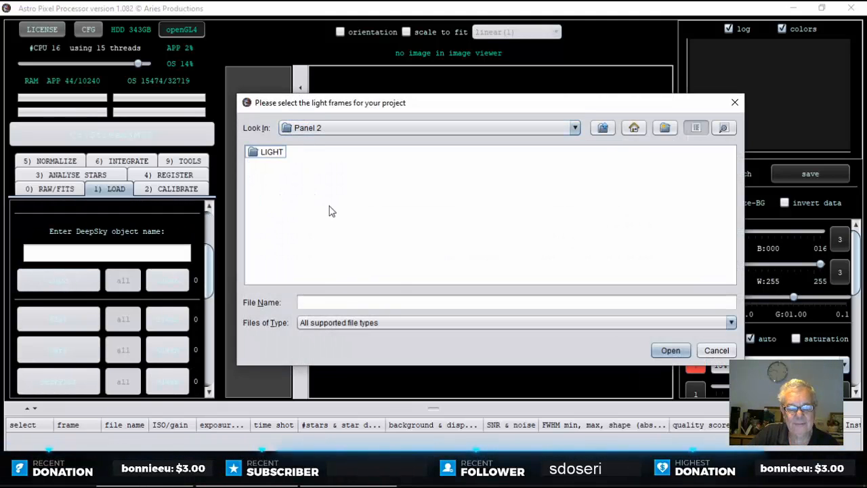
pyautogui.doubleClick(271, 152)
pyautogui.click(402, 190)
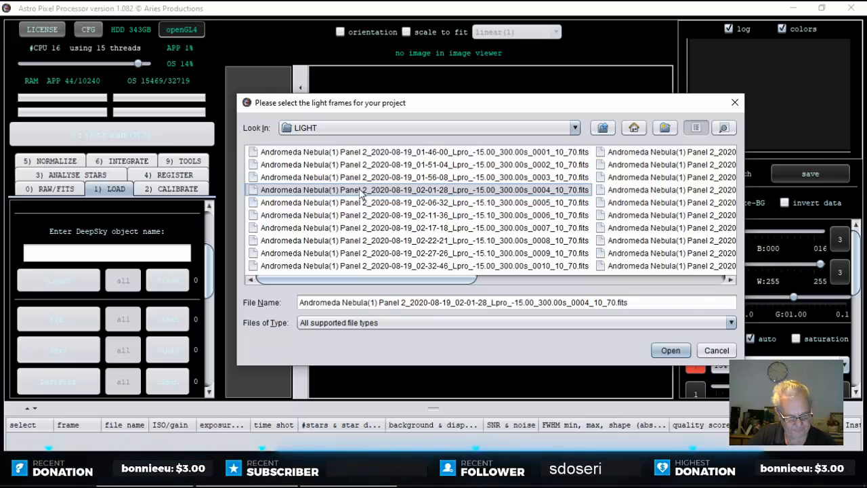
pyautogui.hotkey('ctrl', 'a')
pyautogui.click(671, 350)
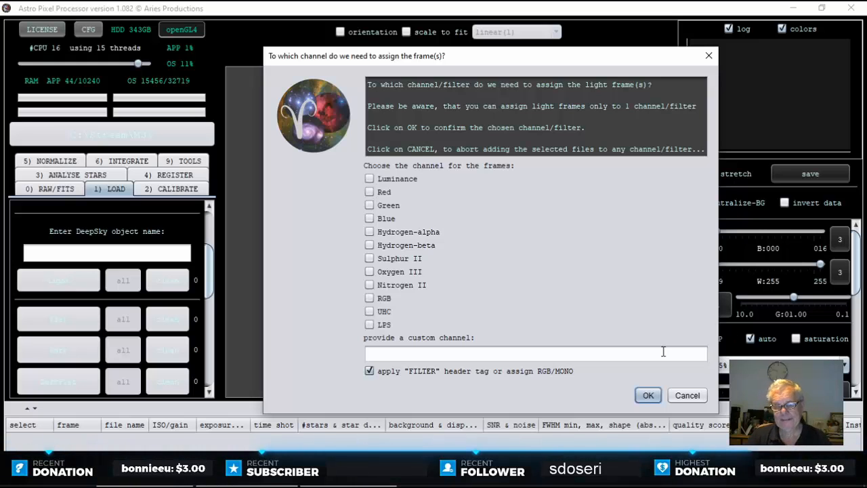
pyautogui.click(697, 395)
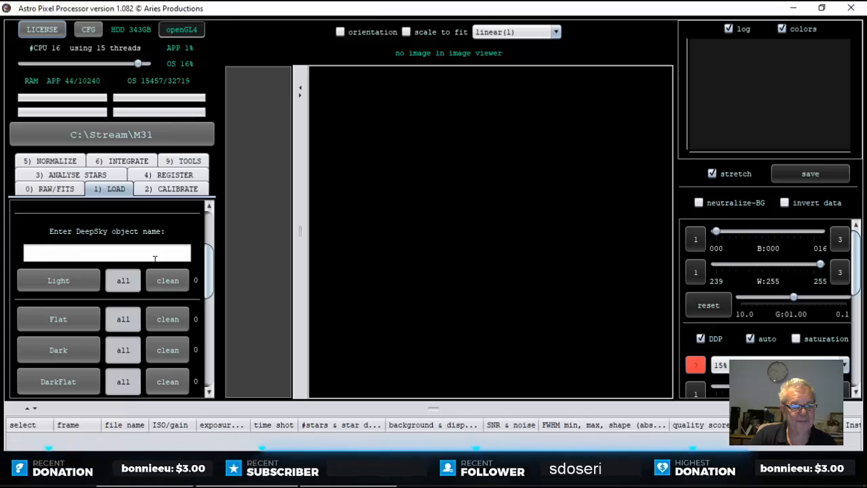
# Step: Turn off Multi-Channel/Filter processing for the frames being loaded
pyautogui.click(61, 190)
pyautogui.click(103, 193)
pyautogui.scroll(3, 207, 245)
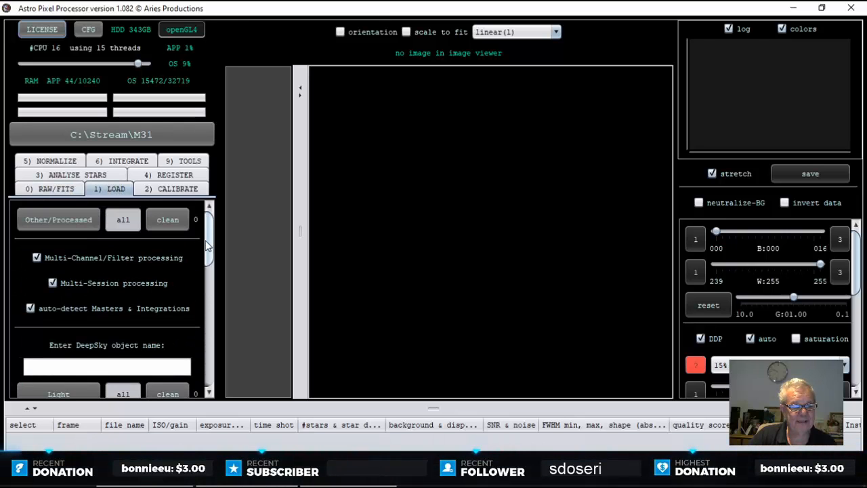
pyautogui.click(38, 258)
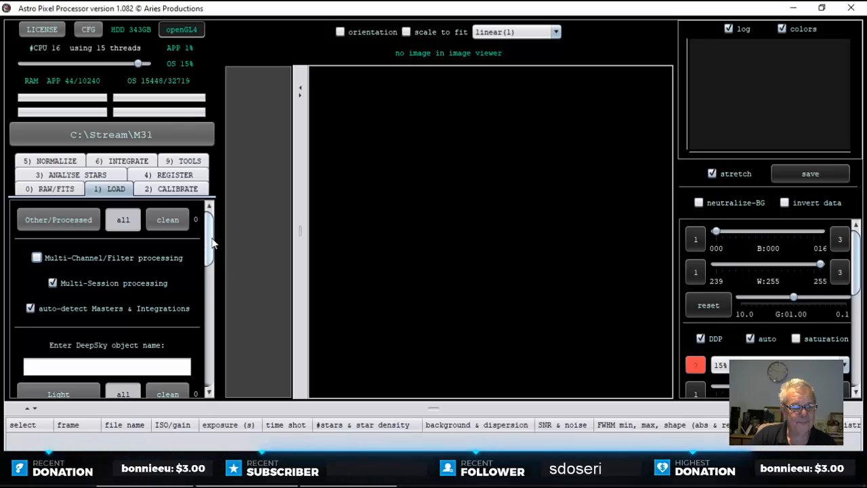
pyautogui.scroll(-4, 212, 244)
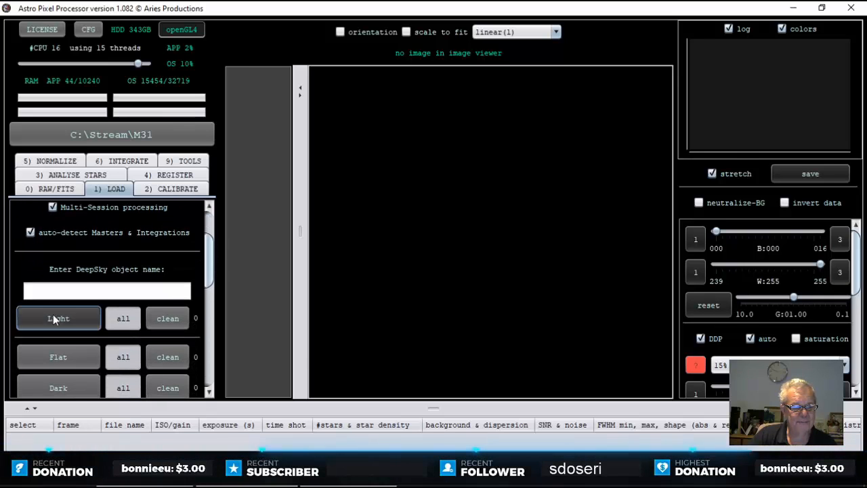
pyautogui.click(53, 314)
pyautogui.click(391, 192)
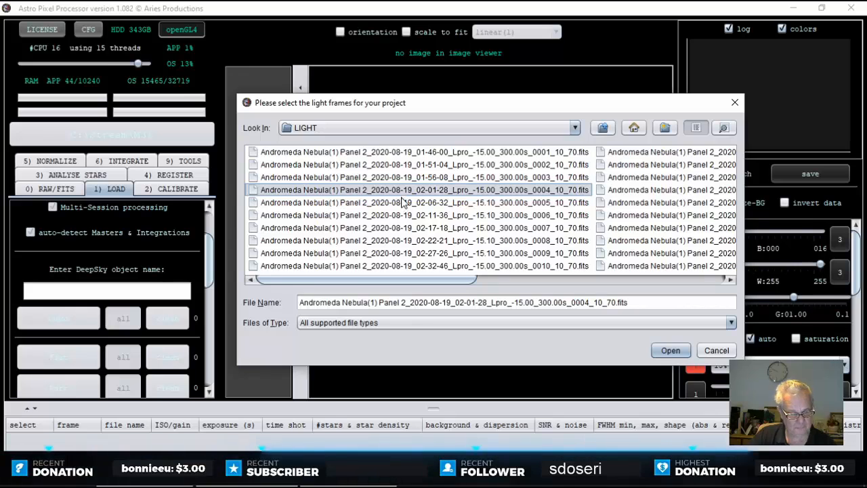
pyautogui.hotkey('ctrl', 'a')
pyautogui.click(671, 349)
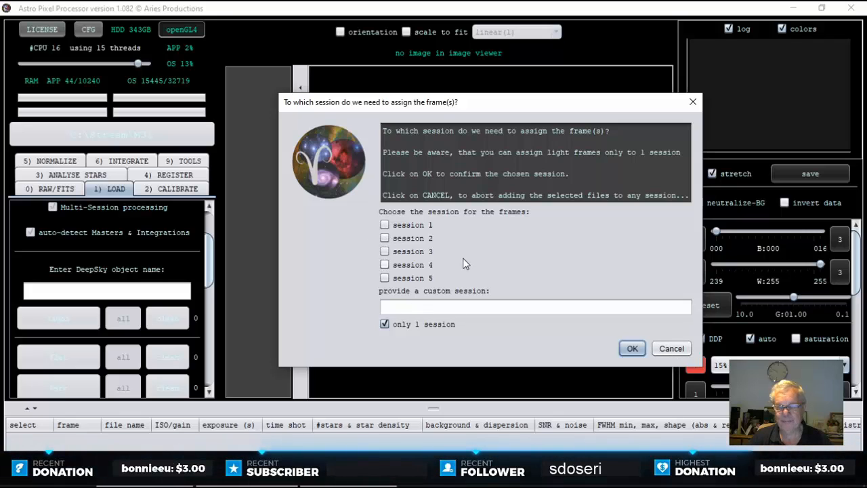
pyautogui.click(676, 347)
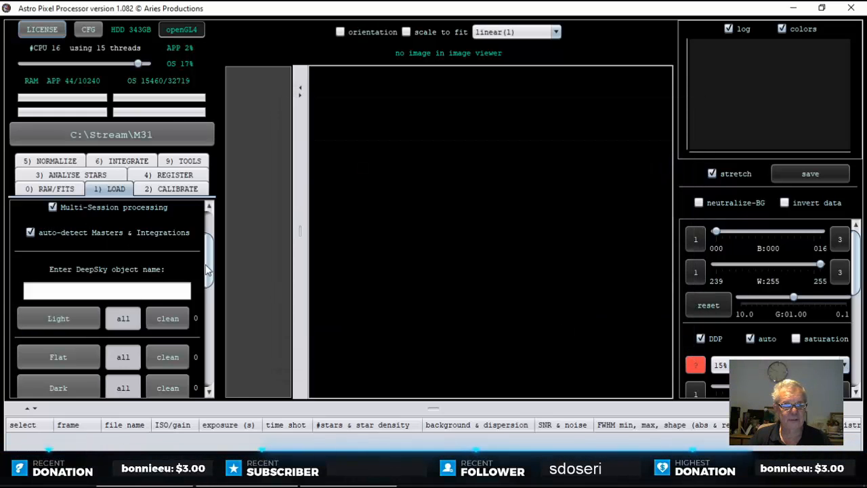
# Step: Turn off Multi-Session processing and check the RAW/FITS settings
pyautogui.scroll(3, 214, 250)
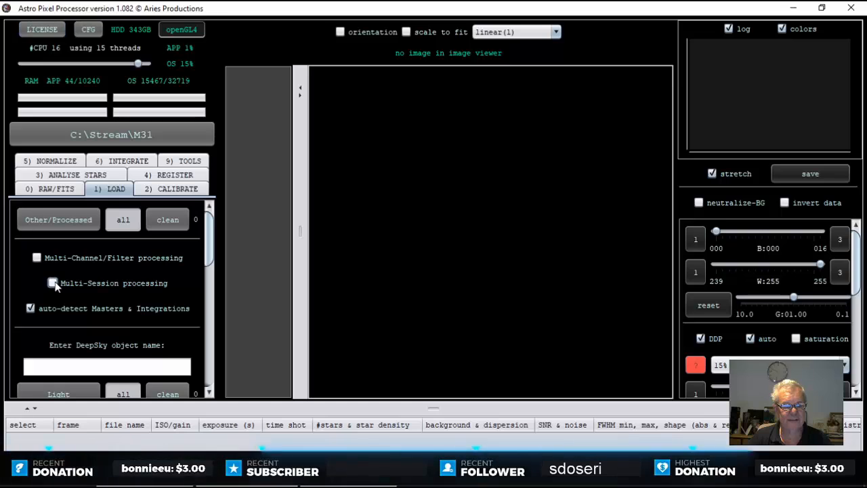
pyautogui.click(50, 188)
pyautogui.scroll(-1, 214, 251)
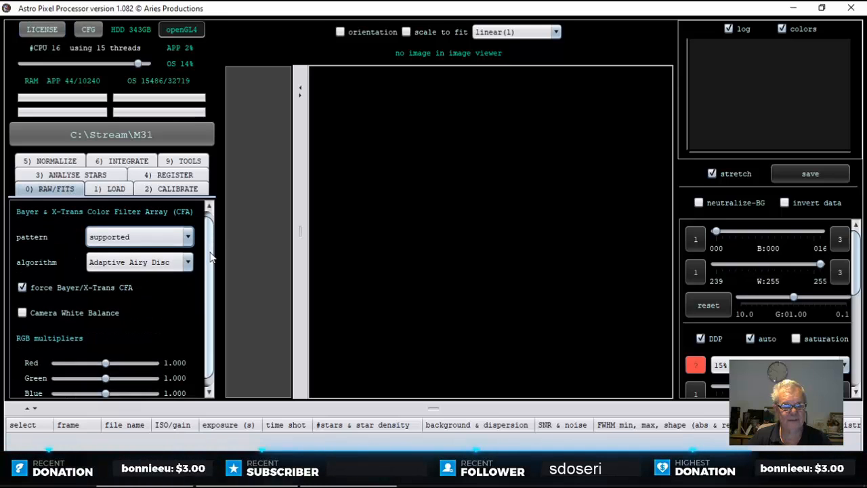
pyautogui.click(111, 189)
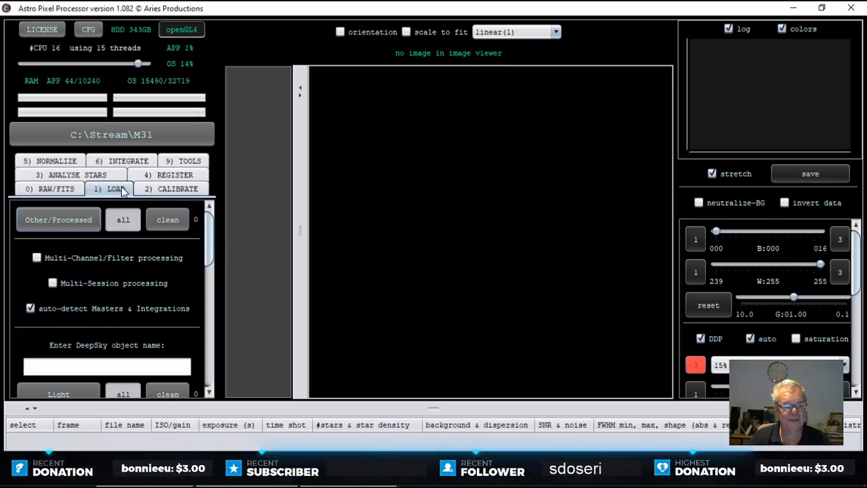
# Step: Load all the Andromeda Nebula Panel 2 light frames from the LIGHT folder
pyautogui.scroll(-3, 209, 255)
pyautogui.click(66, 299)
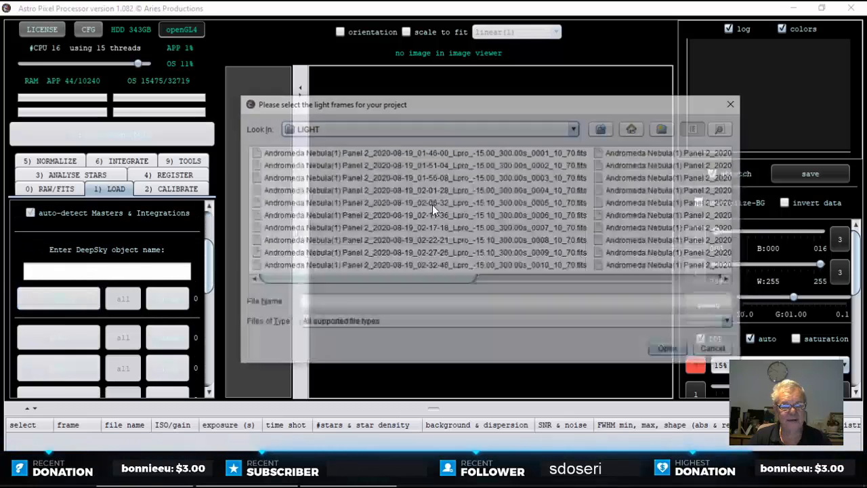
pyautogui.click(412, 216)
pyautogui.hotkey('ctrl', 'a')
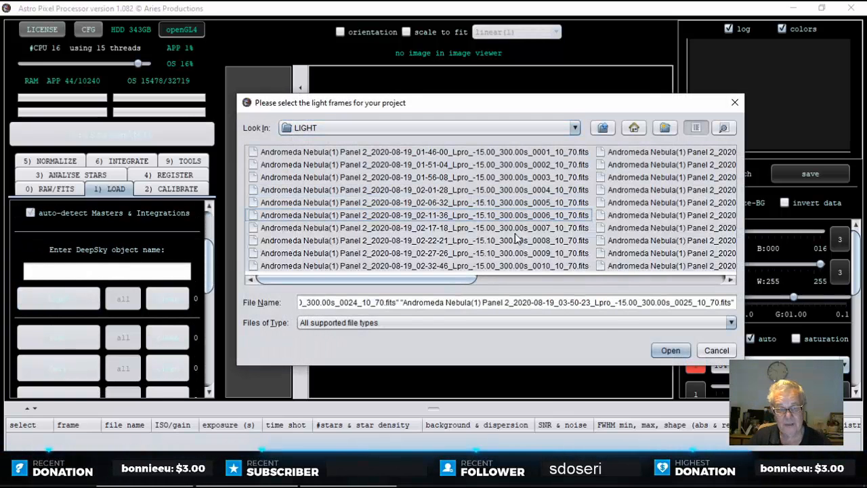
pyautogui.click(670, 350)
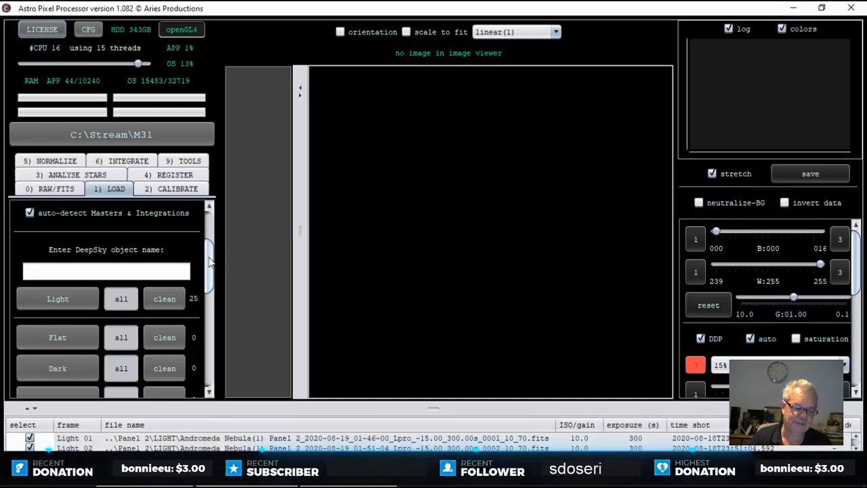
# Step: Load MF-IG_10.0-E_0.41s-QHY168C-4952x3288-.fits from the M31 folder as the MasterFlat
pyautogui.scroll(-3, 102, 284)
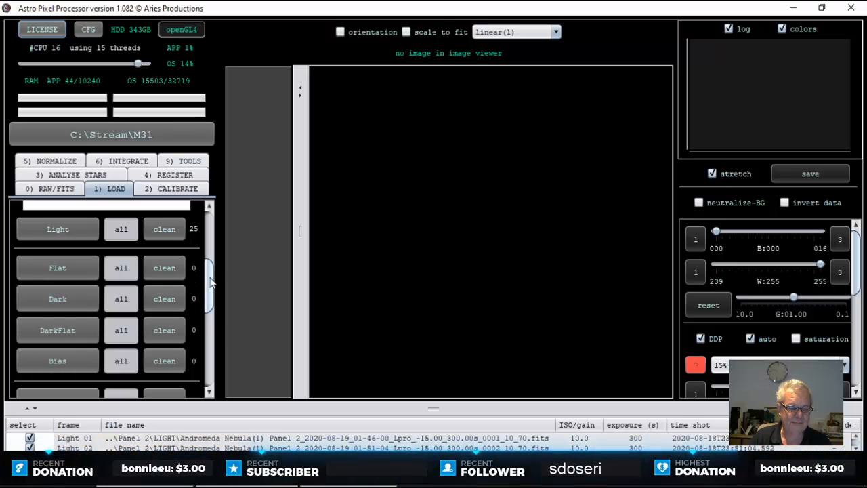
pyautogui.moveTo(209, 281)
pyautogui.mouseDown()
pyautogui.moveTo(209, 308)
pyautogui.moveTo(209, 289)
pyautogui.mouseUp()
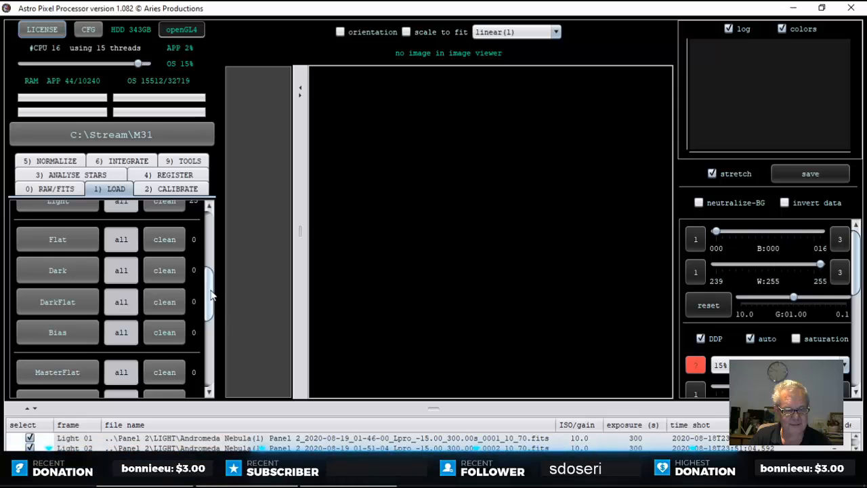
pyautogui.scroll(-3, 81, 305)
pyautogui.click(57, 257)
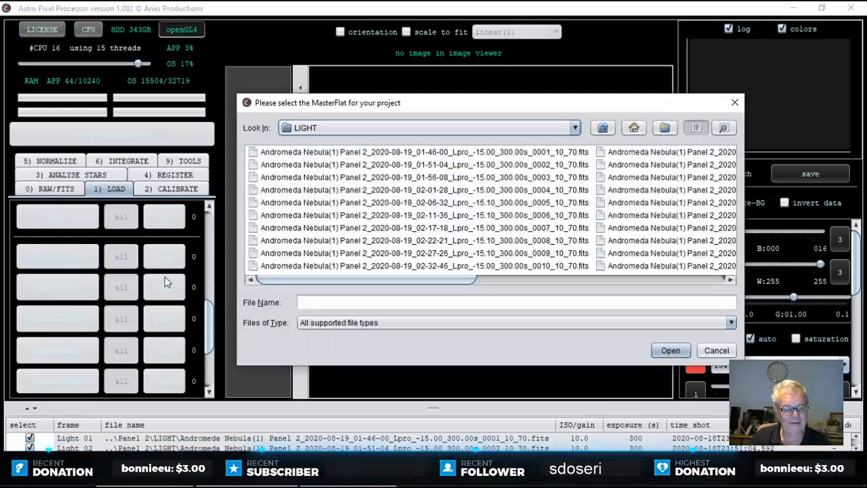
pyautogui.click(603, 128)
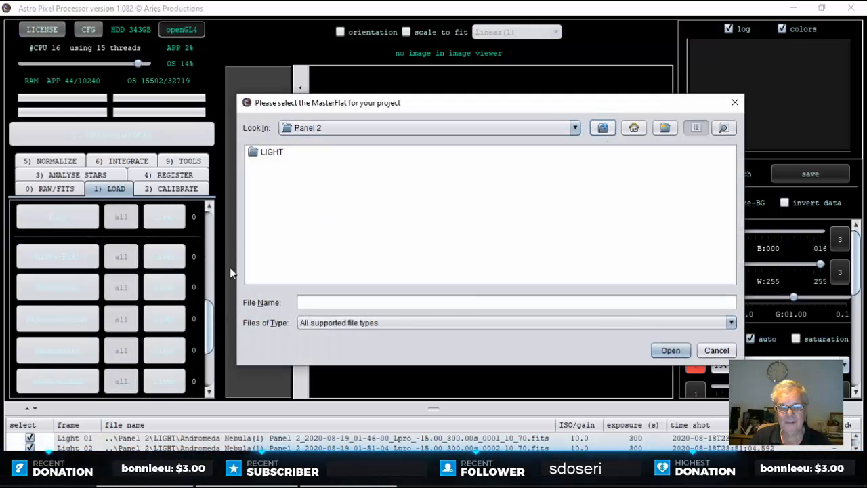
pyautogui.click(603, 128)
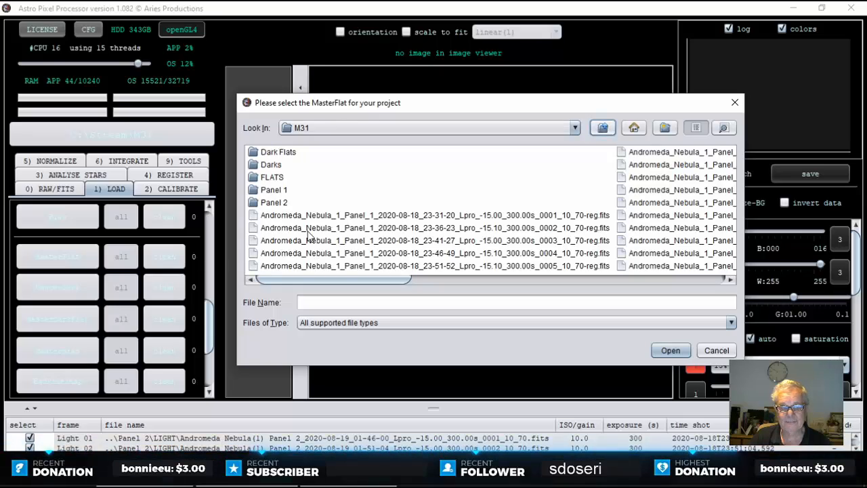
pyautogui.moveTo(406, 280); pyautogui.dragTo(666, 290)
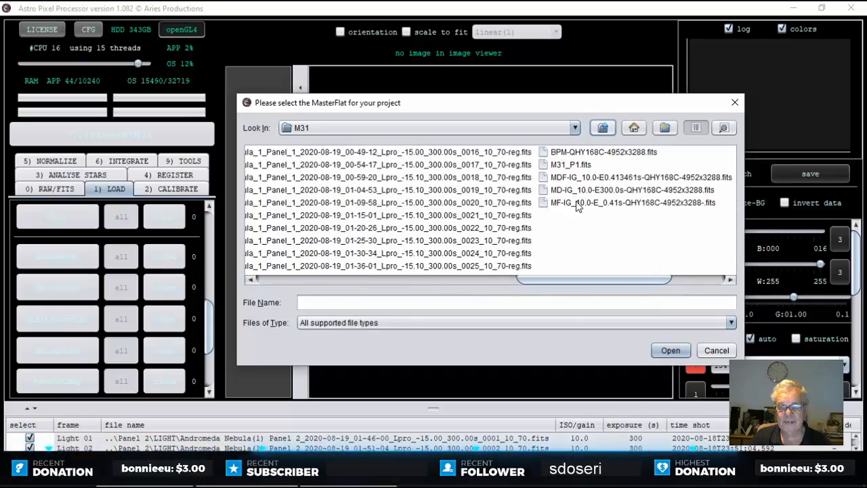
pyautogui.doubleClick(630, 202)
# Step: Load MDF-IG_10.0-E0.413461s-QHY168C-4952x3288.fits from the M31 folder as the MasterDarkFlat
pyautogui.click(81, 321)
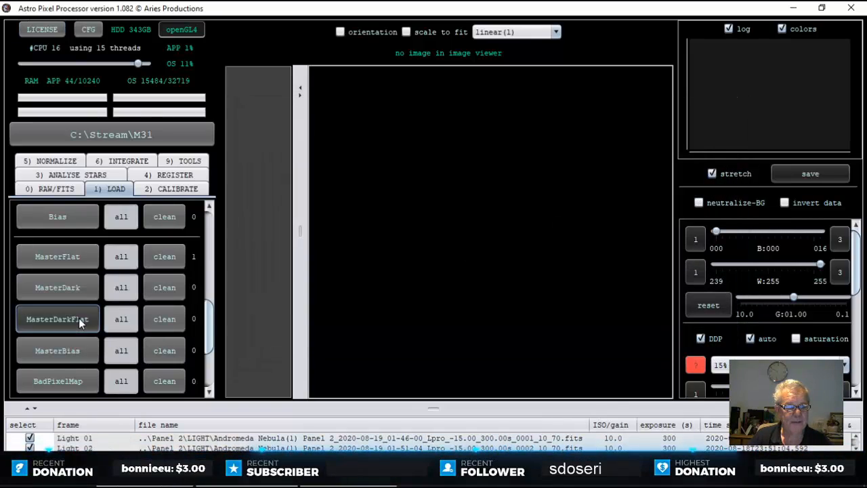
pyautogui.moveTo(366, 285); pyautogui.dragTo(667, 290)
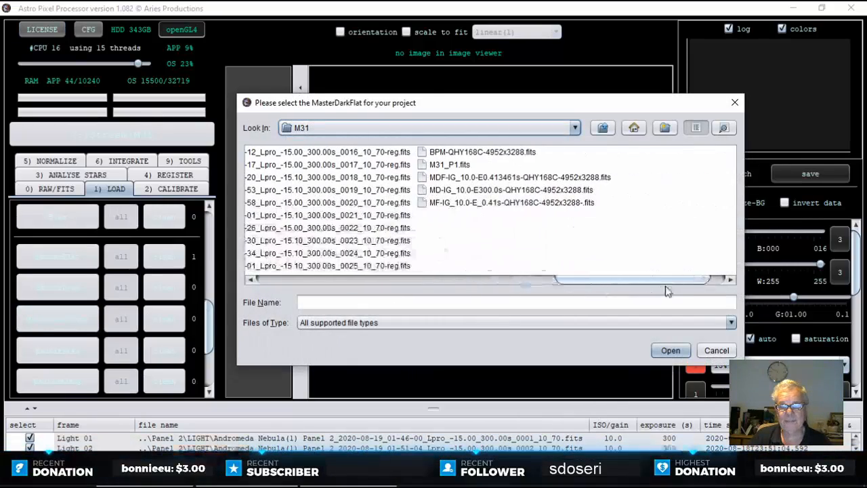
pyautogui.doubleClick(500, 178)
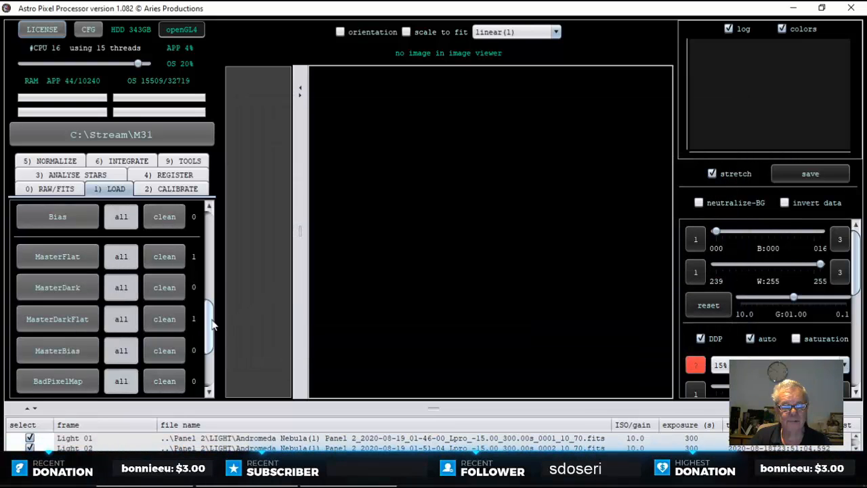
# Step: Load MD-IG_10.0-E300.0s-QHY168C-4952x3288.fits from the M31 folder as the MasterDark
pyautogui.click(68, 279)
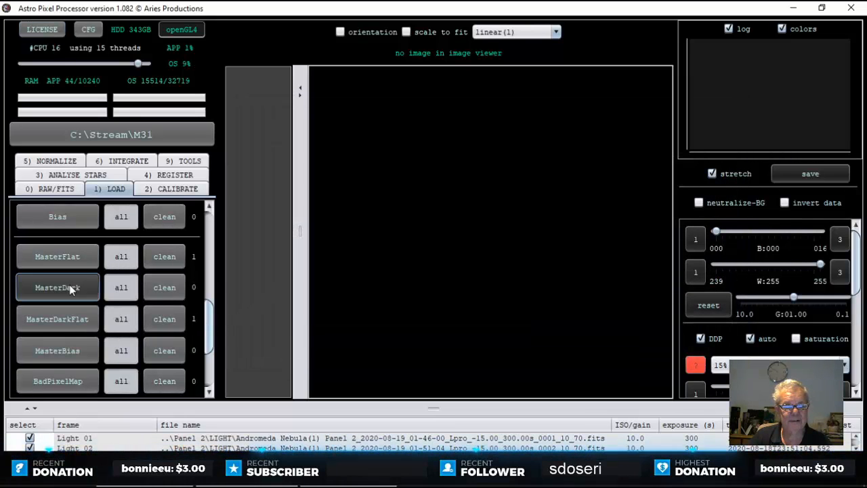
pyautogui.moveTo(390, 287); pyautogui.dragTo(668, 290)
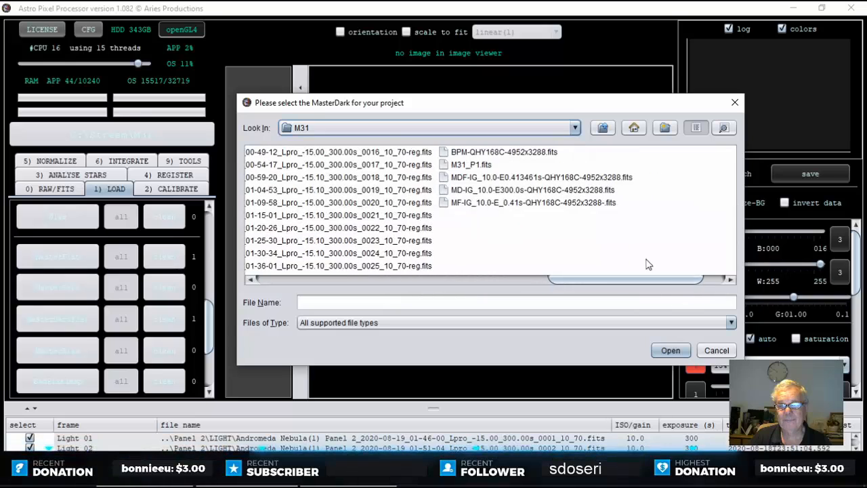
pyautogui.click(489, 191)
pyautogui.doubleClick(490, 192)
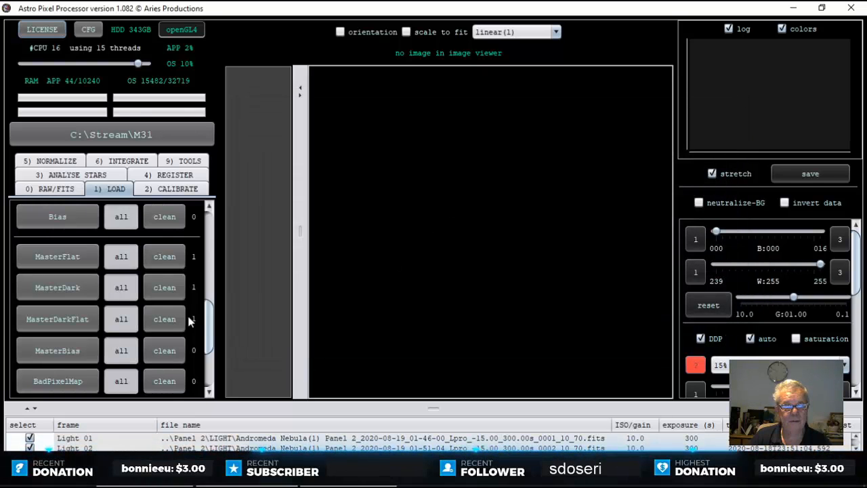
pyautogui.moveTo(209, 320); pyautogui.dragTo(219, 233)
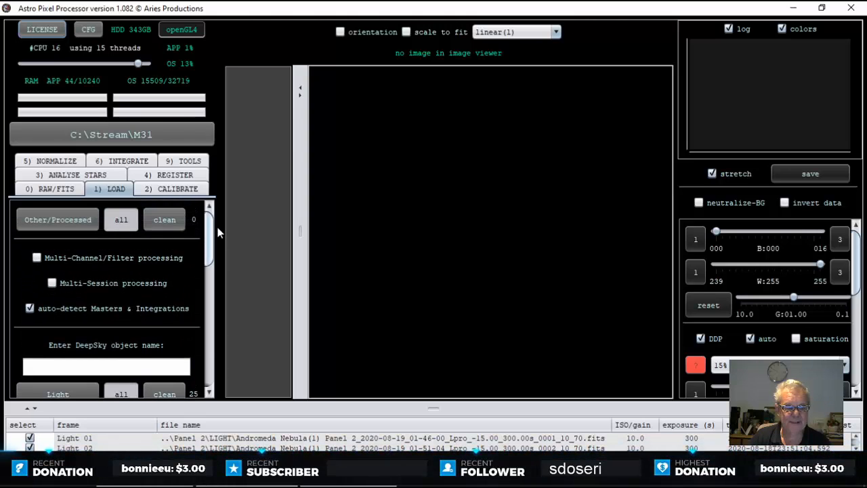
# Step: Create the calibration masters and assign them to the Panel 2 light frames
pyautogui.click(184, 192)
pyautogui.moveTo(208, 248); pyautogui.dragTo(209, 369)
pyautogui.click(169, 265)
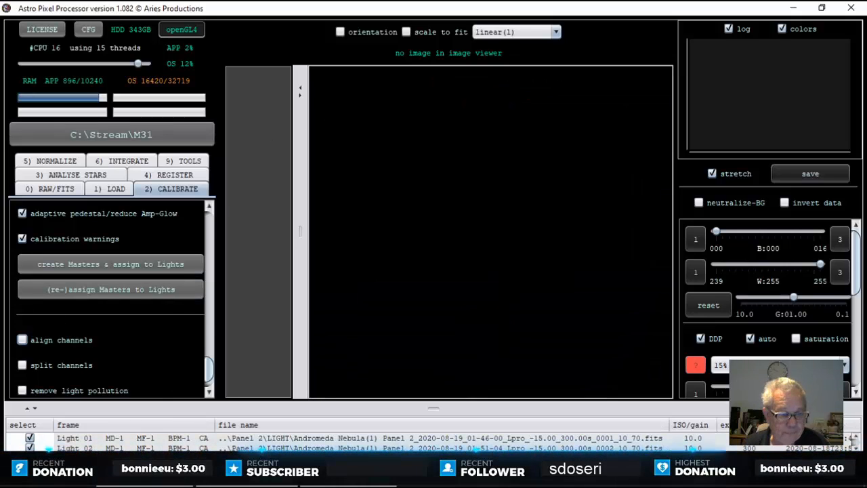
# Step: Run the star analysis on the Panel 2 light frames with the automatic star target
pyautogui.click(104, 176)
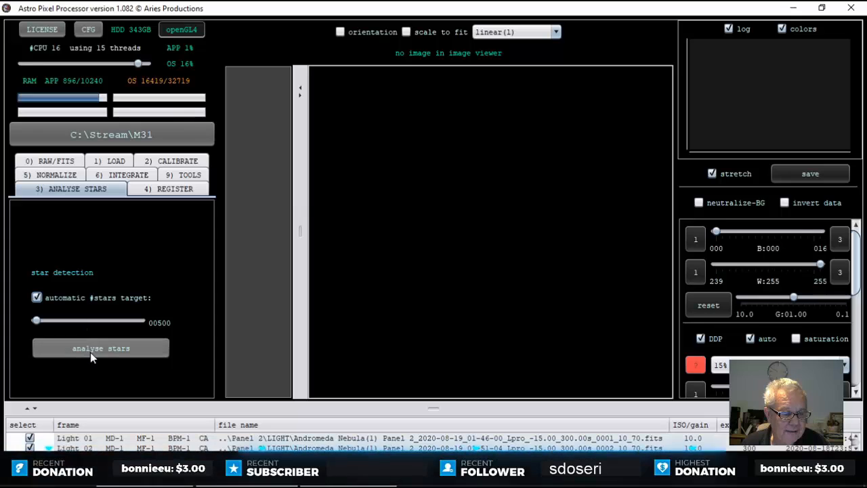
pyautogui.click(110, 347)
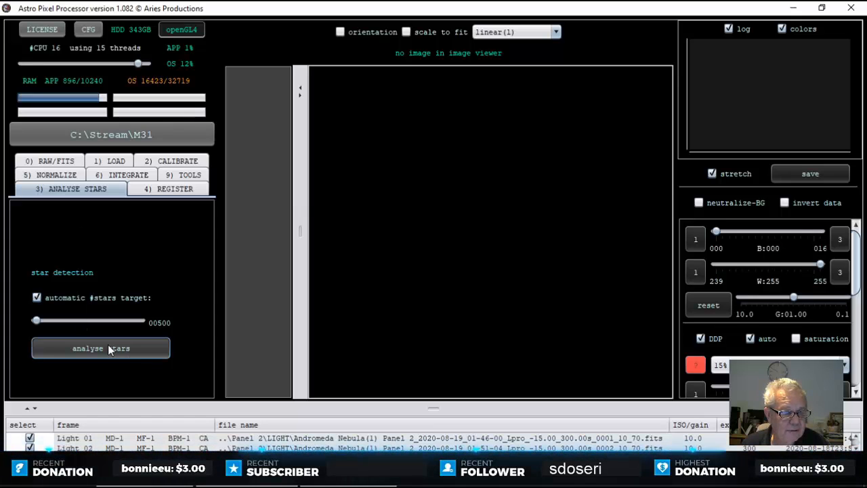
pyautogui.click(171, 190)
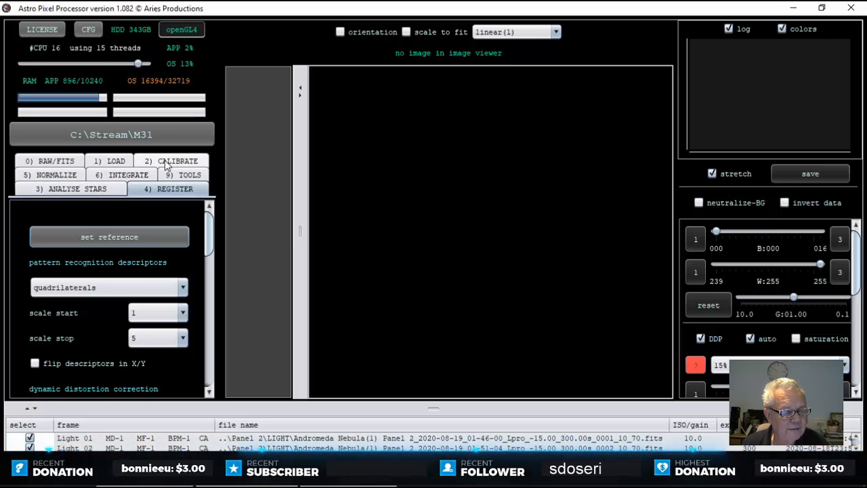
pyautogui.click(88, 193)
pyautogui.click(102, 346)
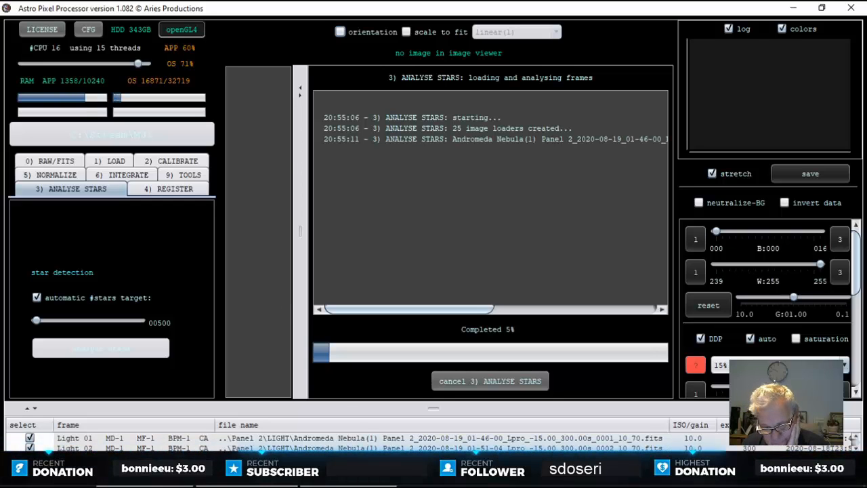
# Step: Examine the CPU performance graph in Windows Task Manager while the star analysis runs, and close Task Manager
pyautogui.rightClick(448, 474)
pyautogui.click(491, 409)
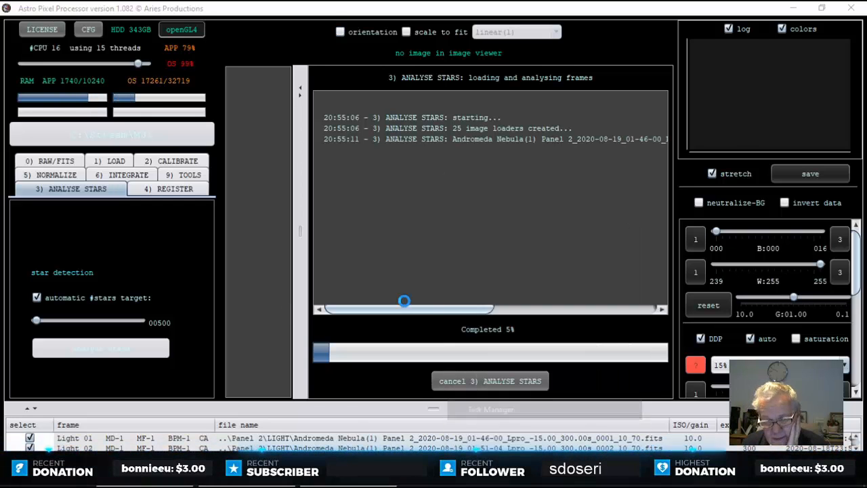
pyautogui.click(388, 108)
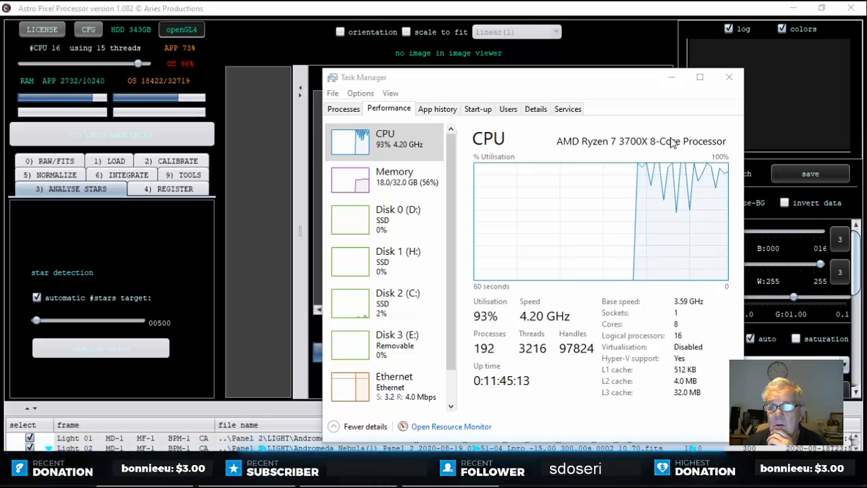
pyautogui.click(729, 78)
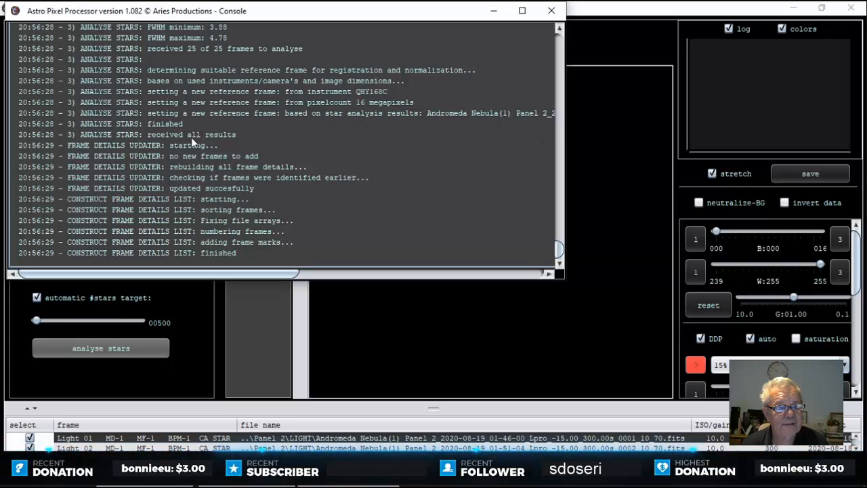
# Step: Minimise the processing console and register the Panel 2 light frames in normal mode with the projective model
pyautogui.click(494, 11)
pyautogui.click(183, 189)
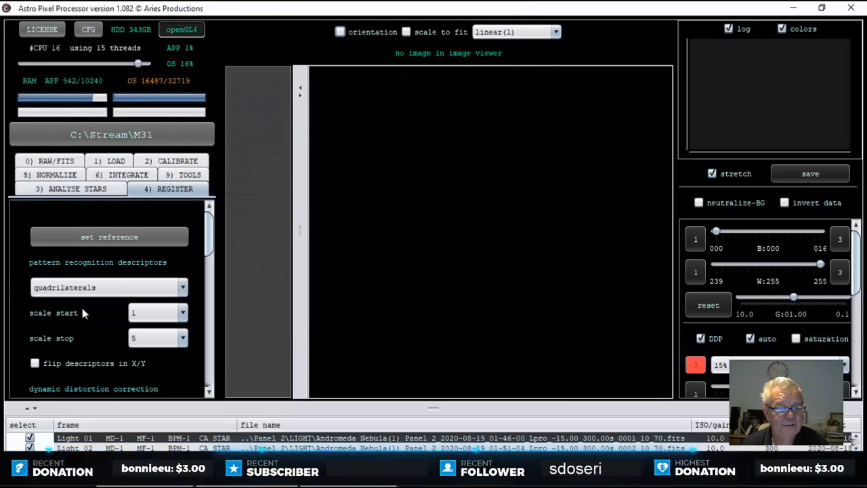
pyautogui.moveTo(209, 232); pyautogui.dragTo(214, 317)
pyautogui.click(145, 304)
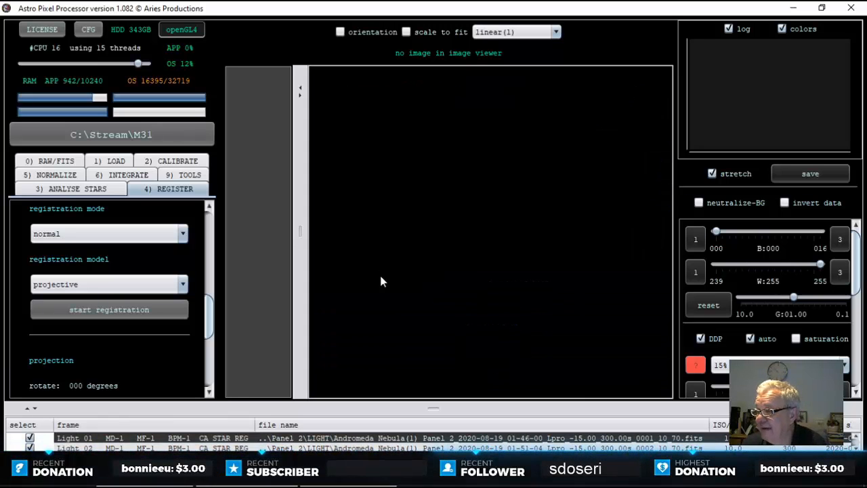
# Step: Integrate the Panel 2 light frames in interpolation mode at scale 1.0, naming the object M31 P2
pyautogui.click(122, 175)
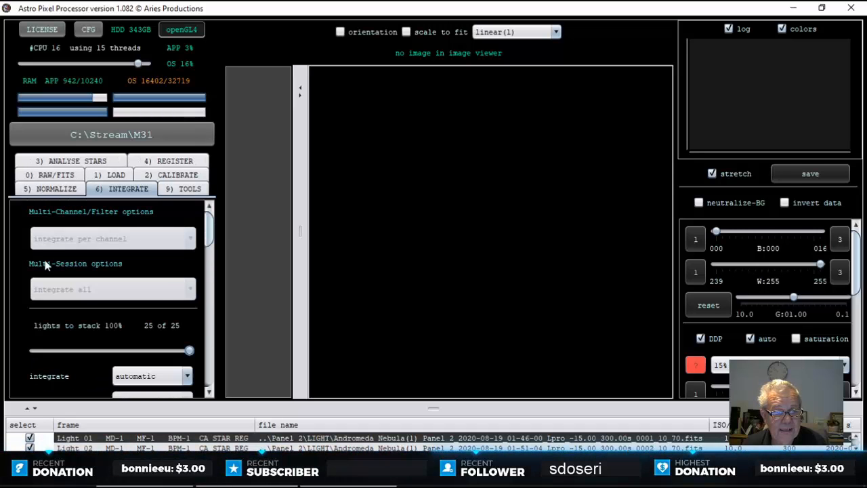
pyautogui.moveTo(207, 237); pyautogui.dragTo(217, 373)
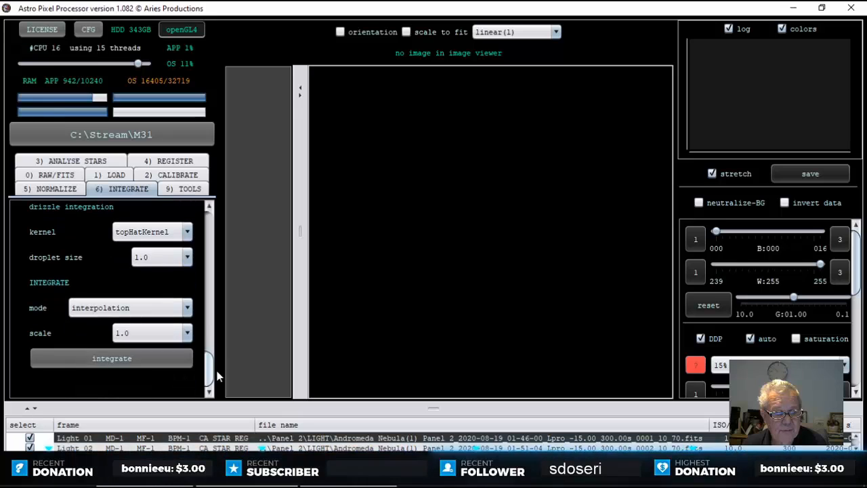
pyautogui.click(158, 364)
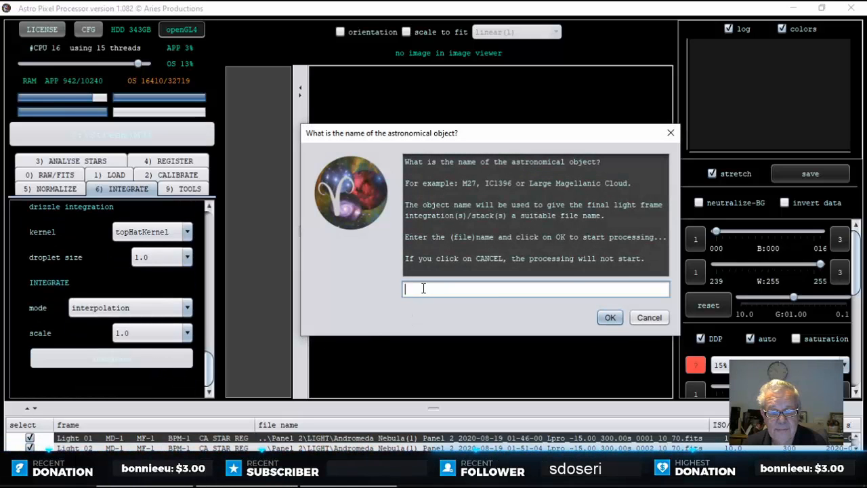
pyautogui.write('M31')
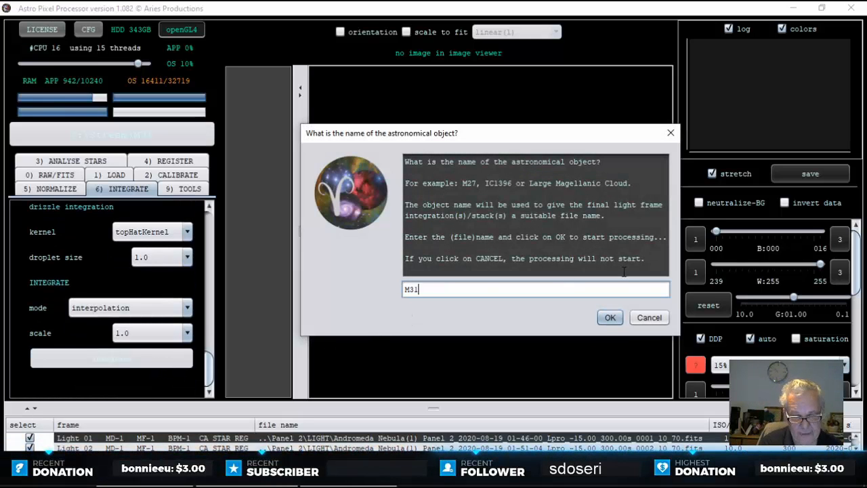
pyautogui.write(' P2')
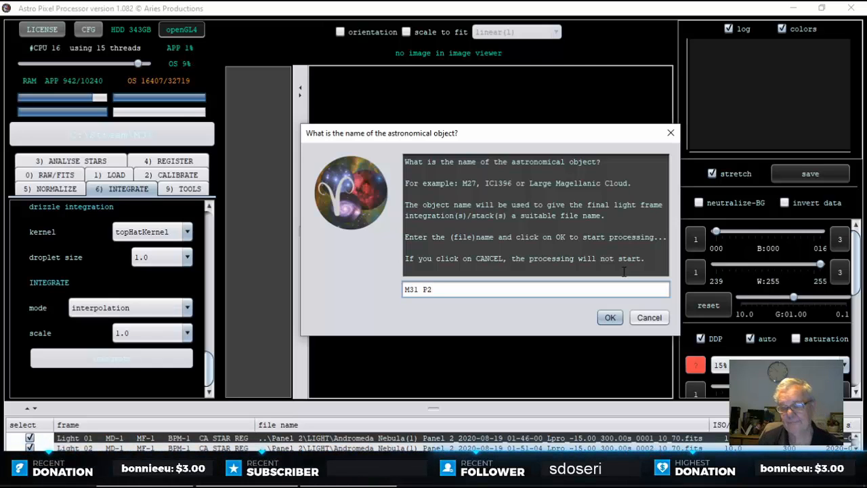
pyautogui.click(615, 317)
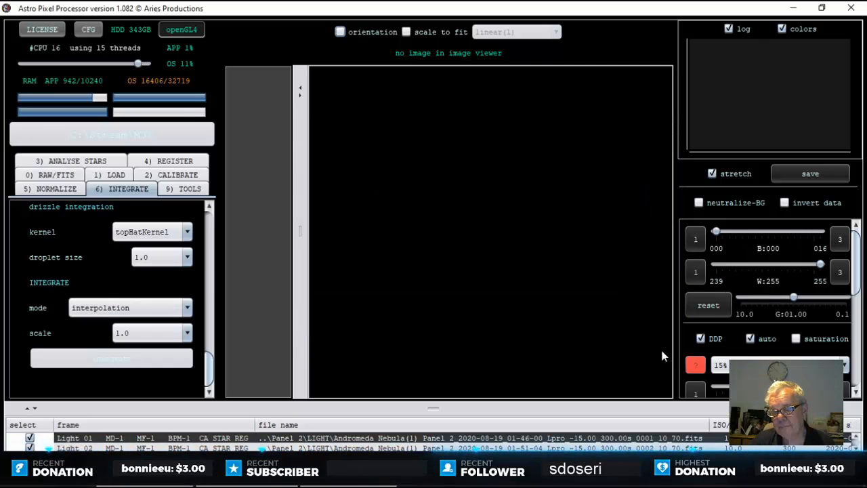
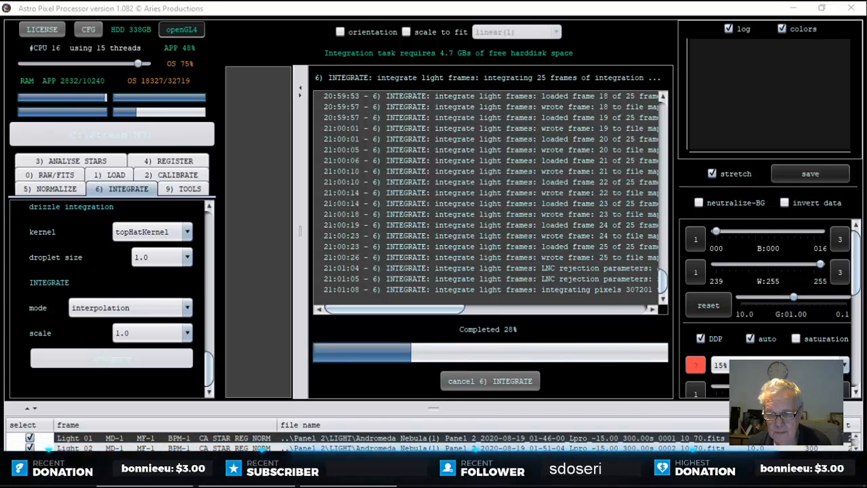
# Step: Switch to PixInsight and open the stacked Panel 1 image M31_P1.fits from the Stream\M31 folder
pyautogui.moveTo(455, 309); pyautogui.dragTo(429, 315)
pyautogui.click(175, 485)
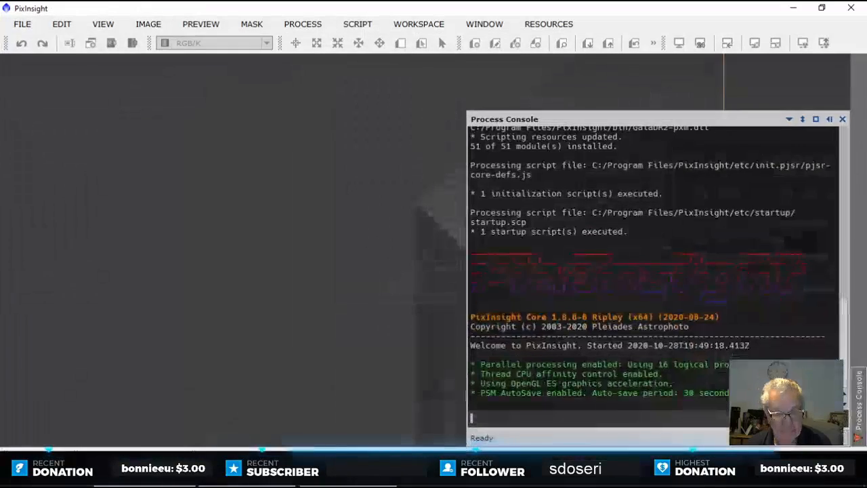
pyautogui.click(21, 24)
pyautogui.moveTo(112, 101)
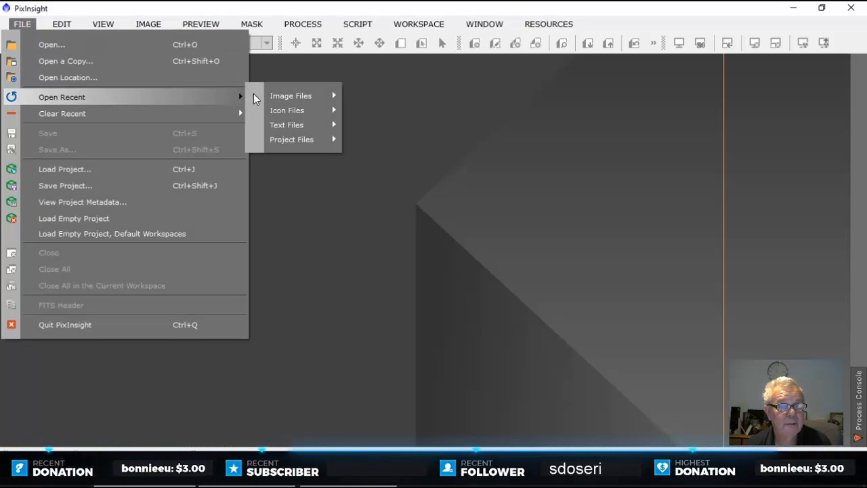
pyautogui.click(97, 44)
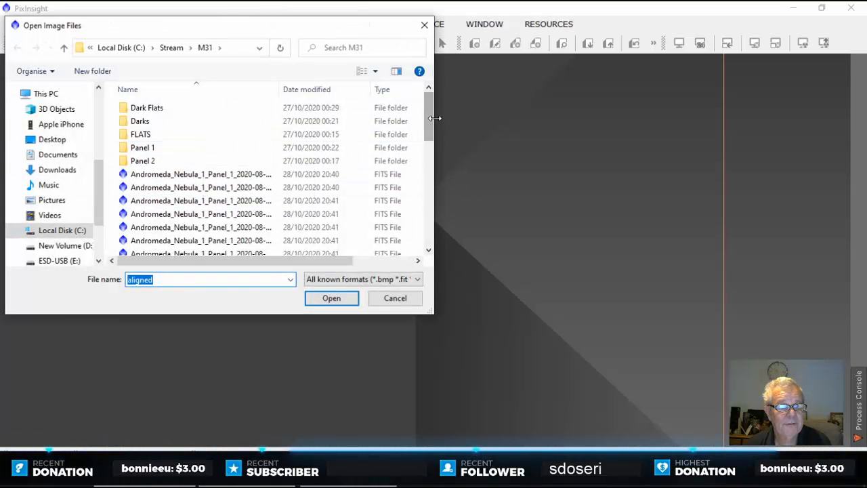
pyautogui.moveTo(429, 122); pyautogui.dragTo(428, 218)
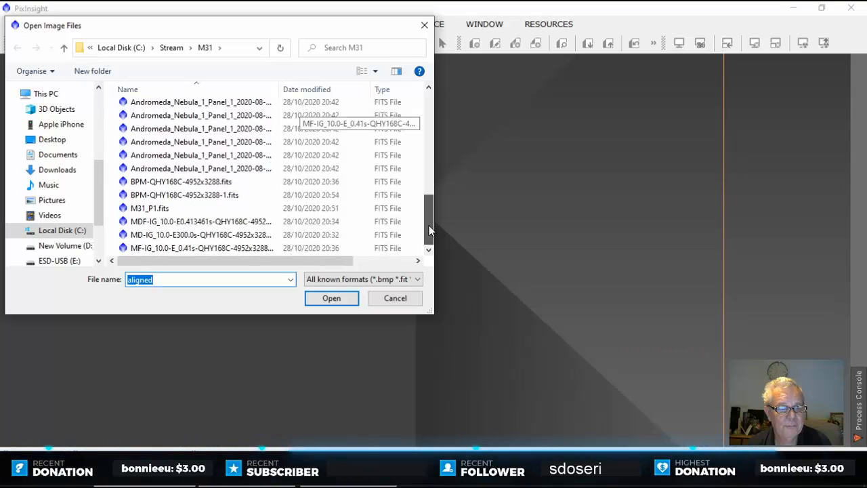
pyautogui.click(150, 209)
pyautogui.click(337, 298)
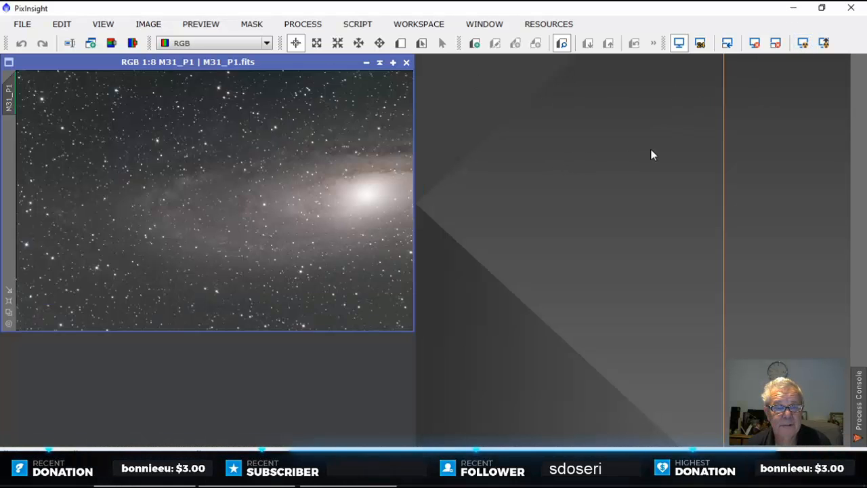
# Step: Return to Astro Pixel Processor, check its RAM memory configuration, and cancel without changing it
pyautogui.click(793, 8)
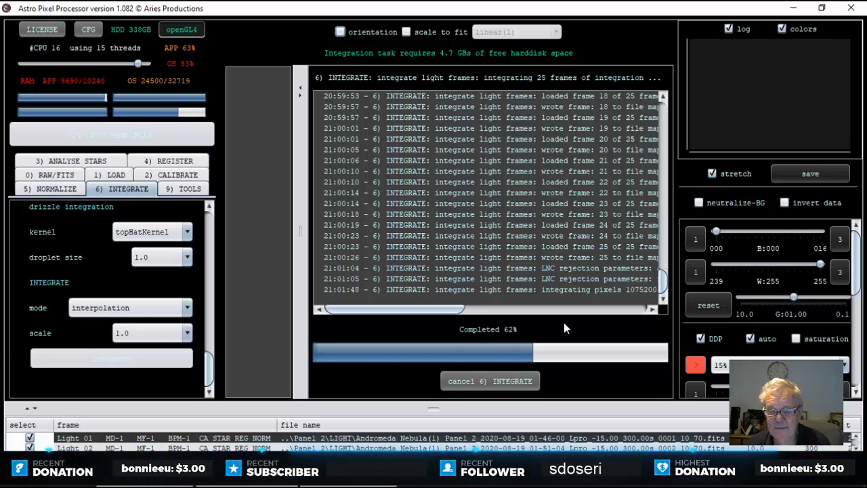
pyautogui.click(89, 29)
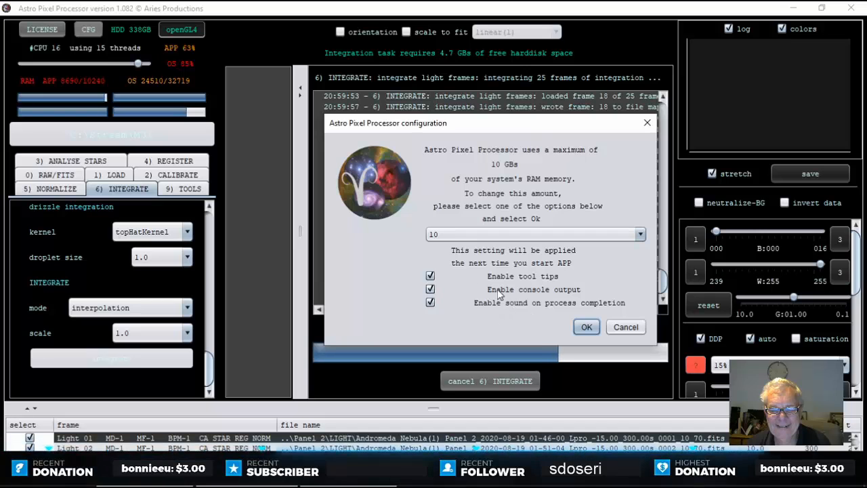
pyautogui.click(624, 327)
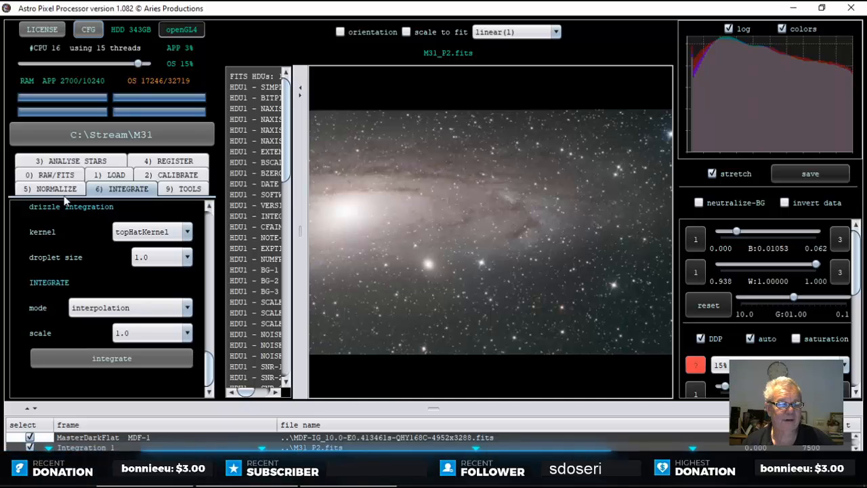
# Step: Look through the processing tools once the integration is done, and close Astro Pixel Processor
pyautogui.click(180, 188)
pyautogui.moveTo(210, 247); pyautogui.dragTo(210, 284)
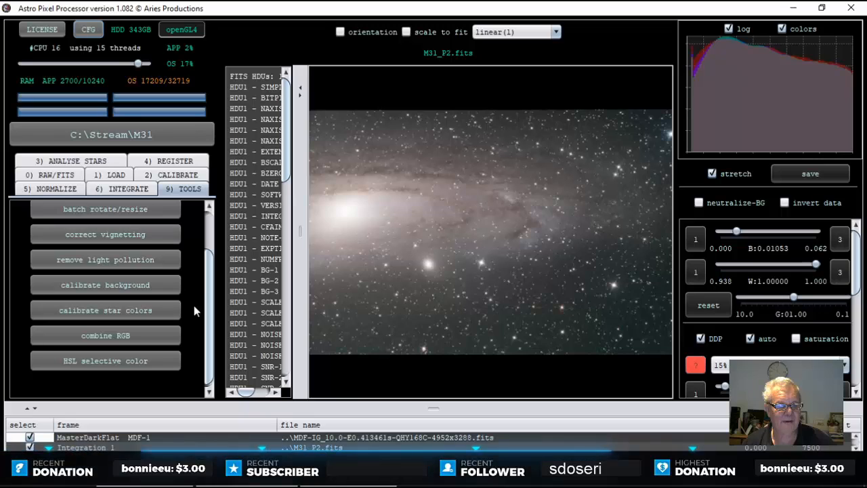
pyautogui.moveTo(209, 315); pyautogui.dragTo(212, 290)
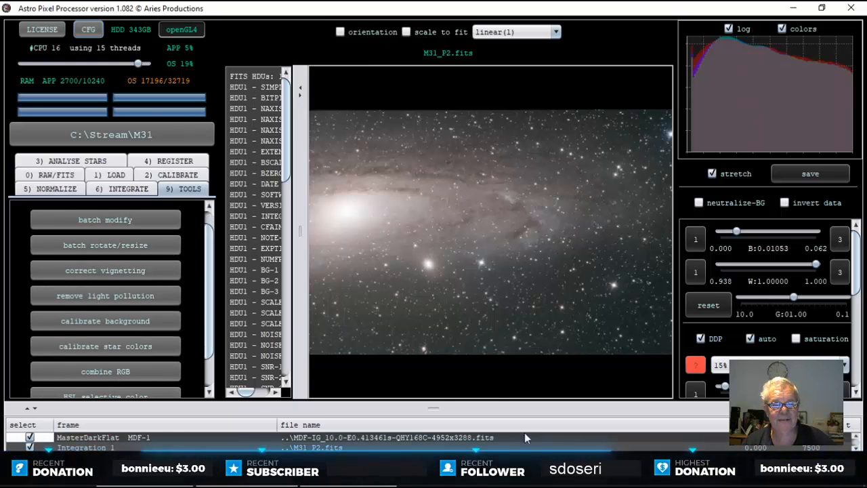
pyautogui.click(852, 8)
pyautogui.click(619, 284)
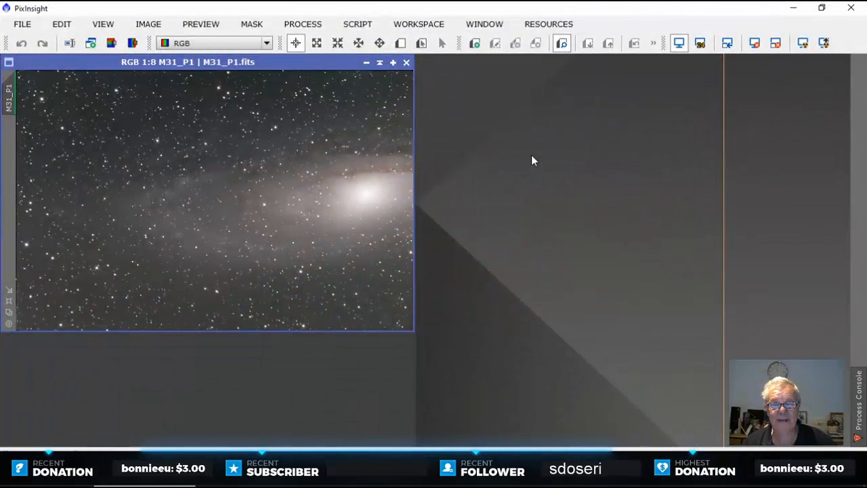
# Step: Open the stacked Panel 2 image M31_P2.fits from the Stream\M31 folder in PixInsight and auto-stretch its display
pyautogui.click(22, 24)
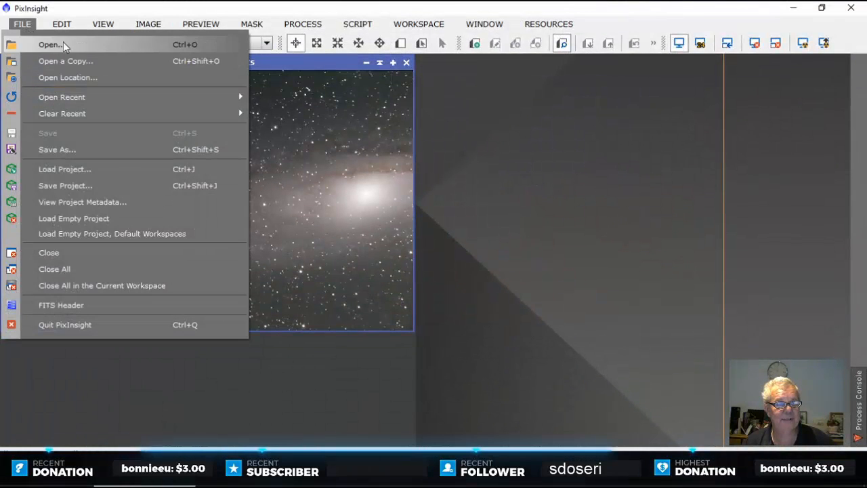
pyautogui.click(61, 46)
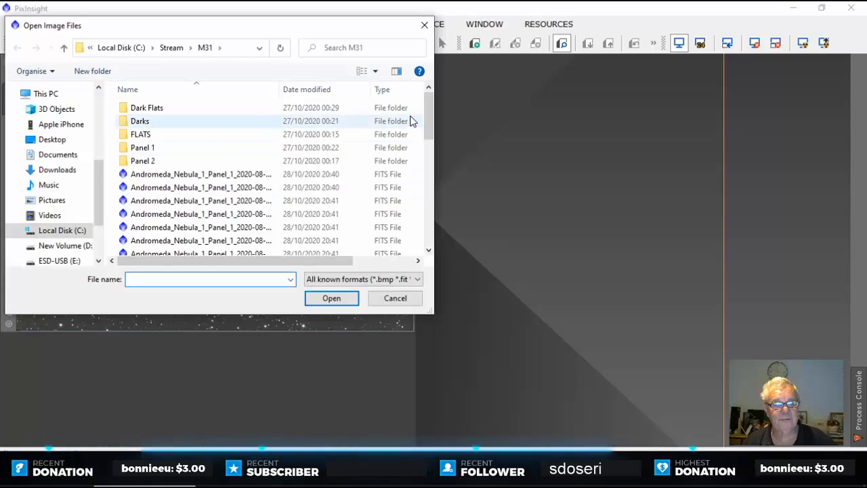
pyautogui.moveTo(429, 120); pyautogui.dragTo(422, 228)
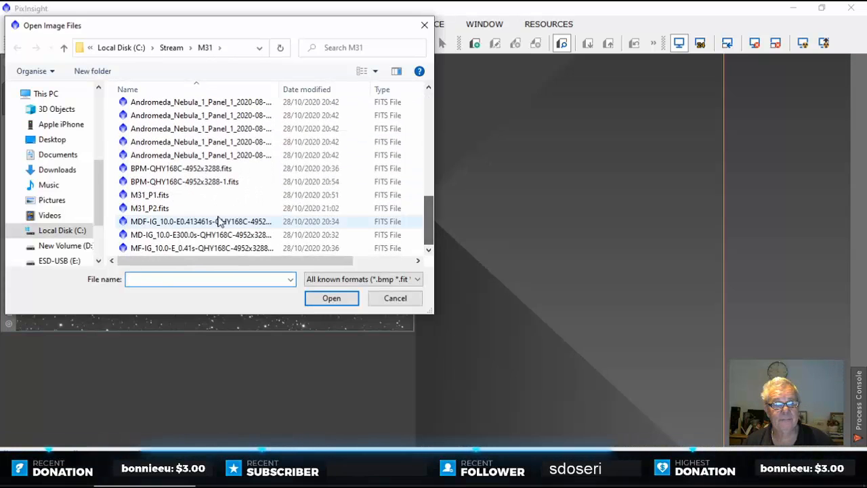
pyautogui.click(152, 208)
pyautogui.click(341, 301)
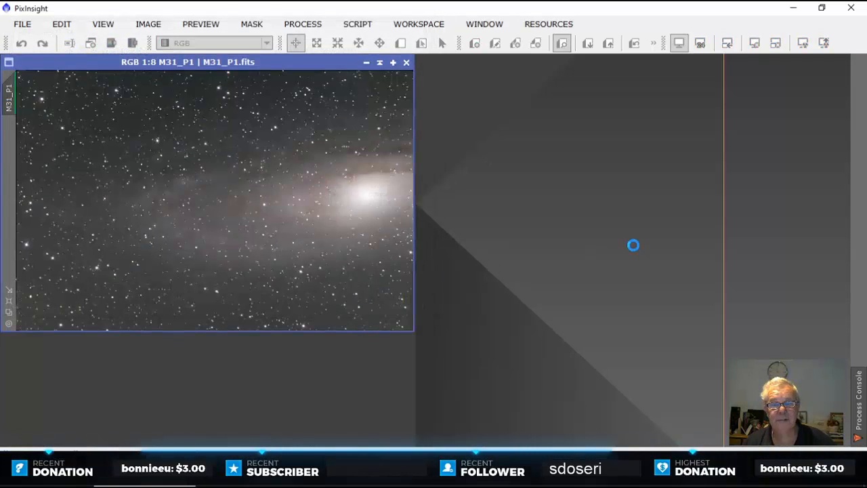
pyautogui.click(803, 43)
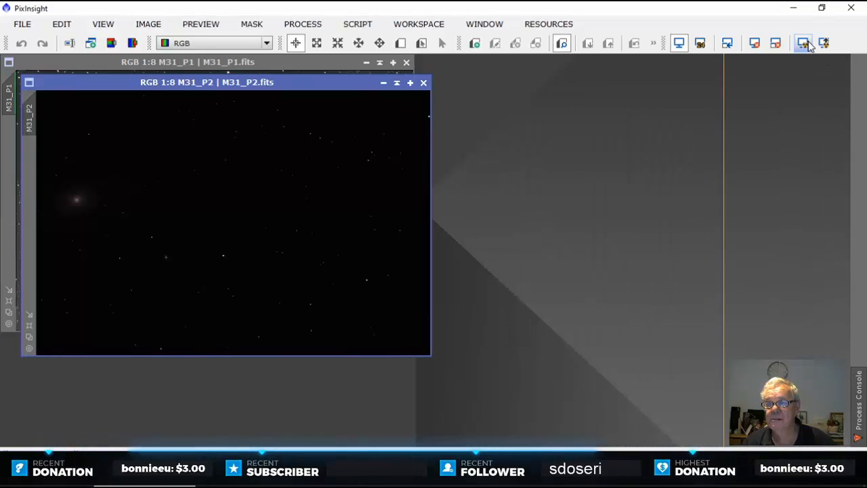
# Step: Place the M31_P2 image beside M31_P1 and compare how the two panels overlap at the galaxy core
pyautogui.moveTo(321, 82); pyautogui.dragTo(710, 62)
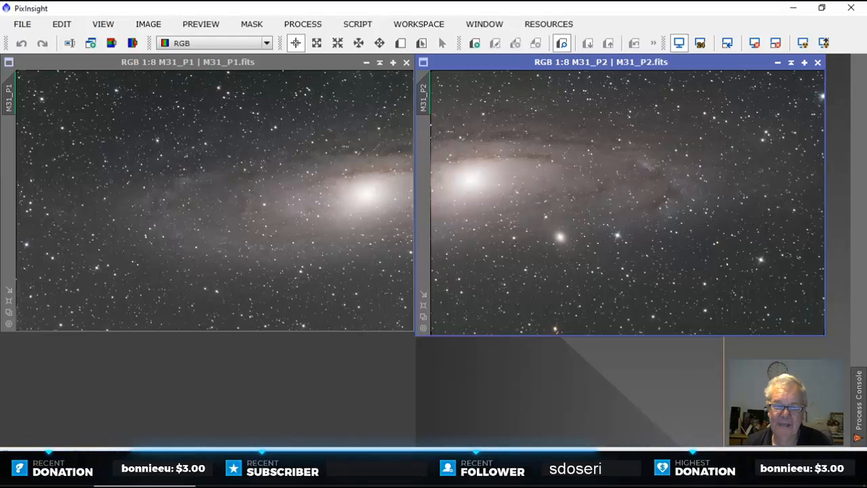
pyautogui.moveTo(570, 61); pyautogui.dragTo(474, 71)
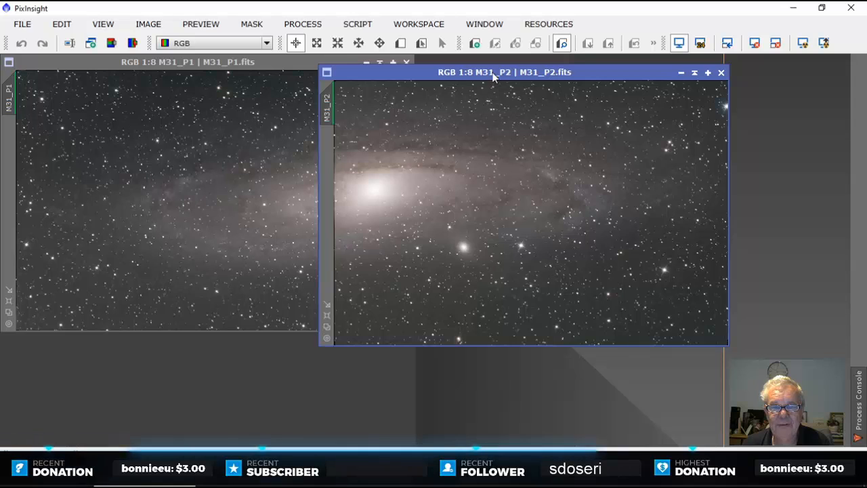
pyautogui.moveTo(501, 71); pyautogui.dragTo(591, 60)
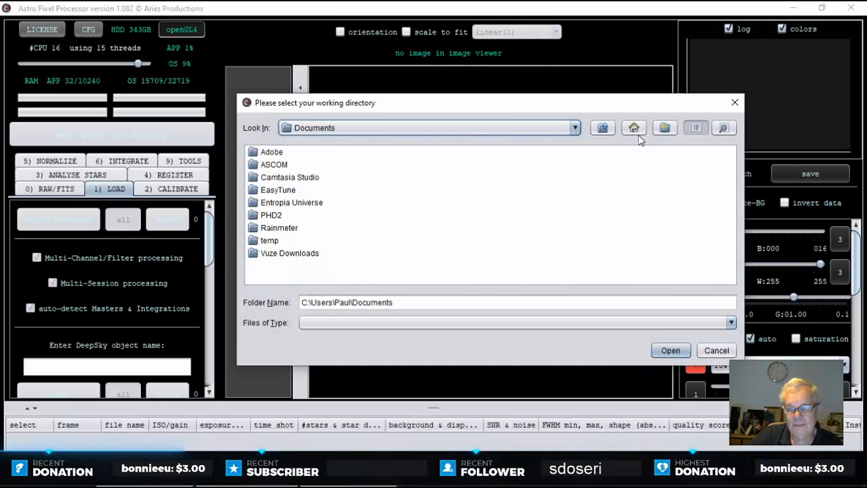
# Step: Set C:\Stream\M31 as the working directory in the restarted Astro Pixel Processor
pyautogui.click(603, 128)
pyautogui.click(603, 128)
pyautogui.click(604, 129)
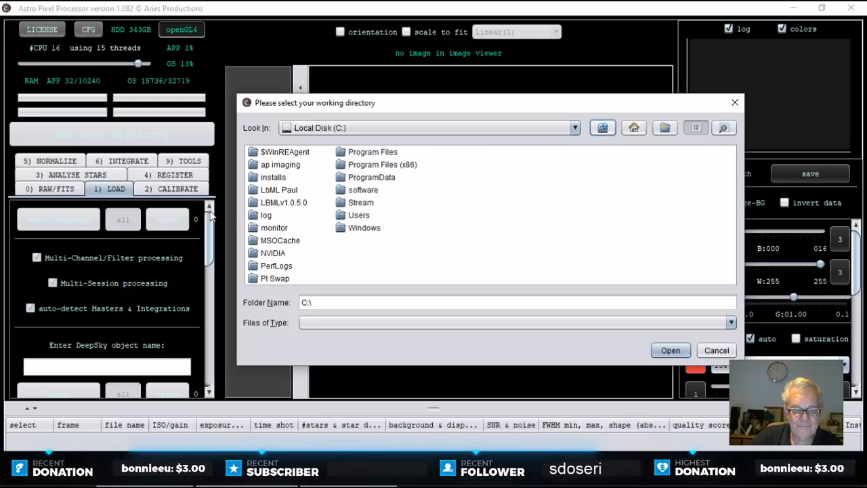
pyautogui.doubleClick(361, 202)
pyautogui.doubleClick(274, 153)
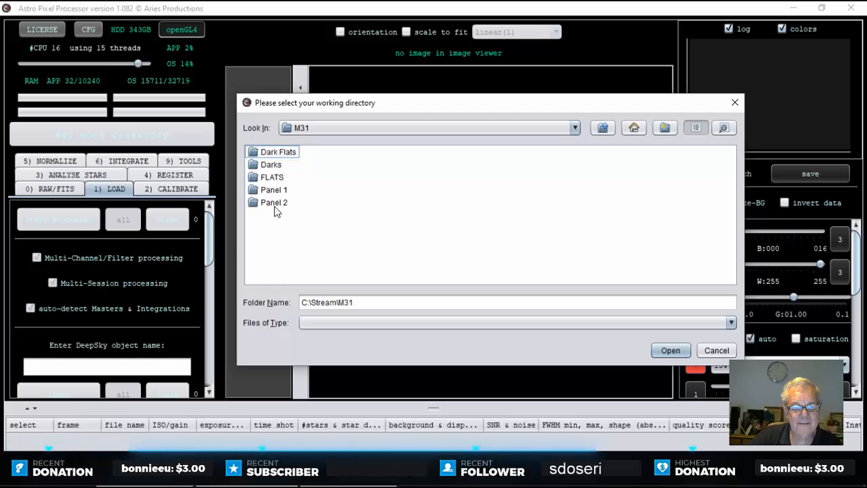
pyautogui.click(668, 351)
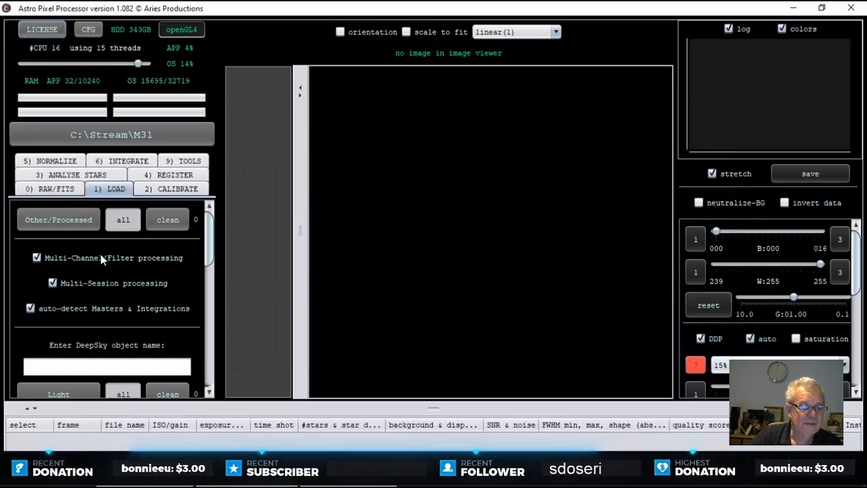
# Step: Turn off multi-channel/filter and multi-session processing, and check the option that forces Bayer/X-Trans CFA
pyautogui.click(37, 258)
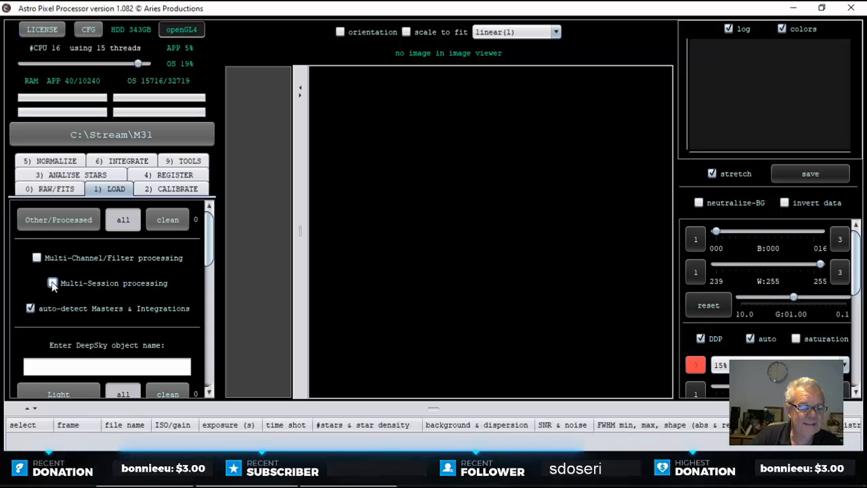
pyautogui.click(66, 190)
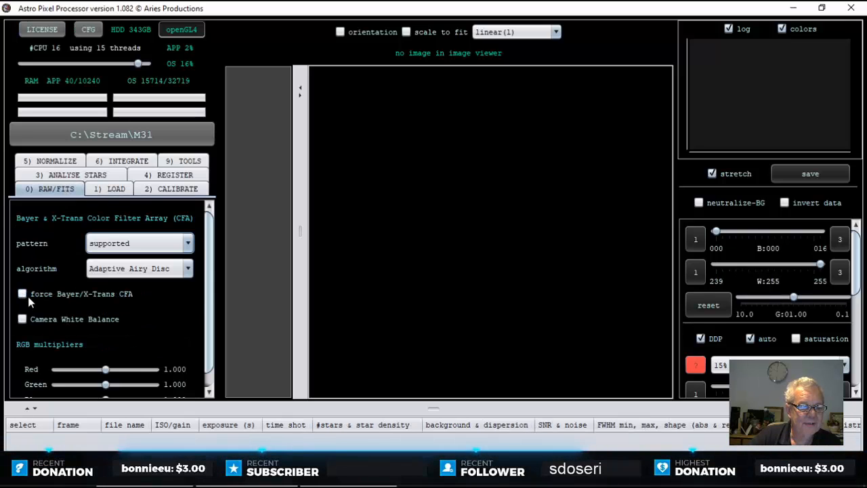
pyautogui.moveTo(25, 302)
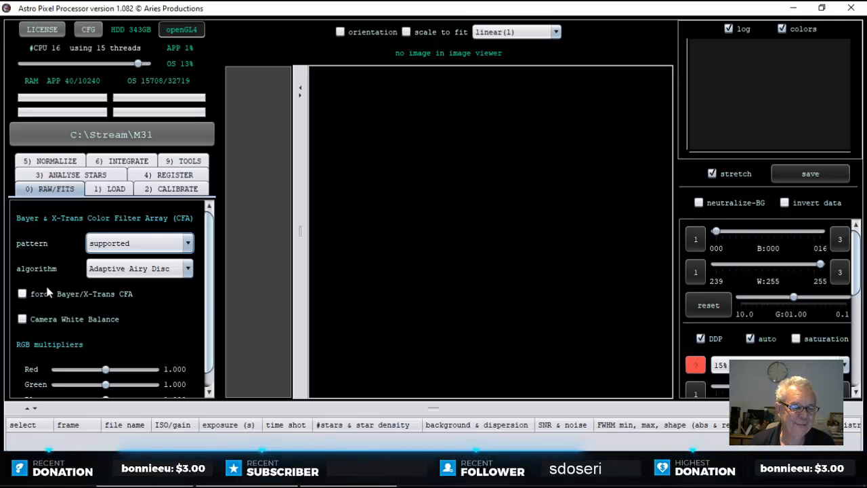
# Step: Load M31_P1.fits and M31_P2.fits as light frames, accepting the use of previous integrations as lights
pyautogui.click(127, 190)
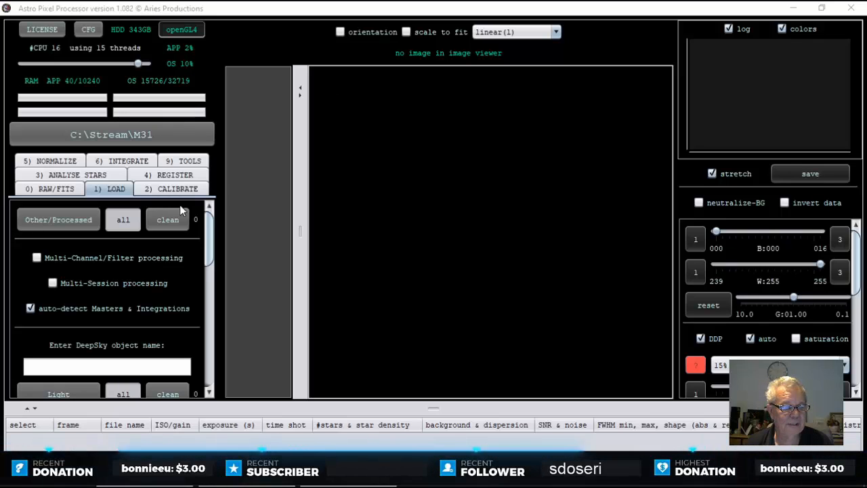
pyautogui.scroll(-4, 211, 238)
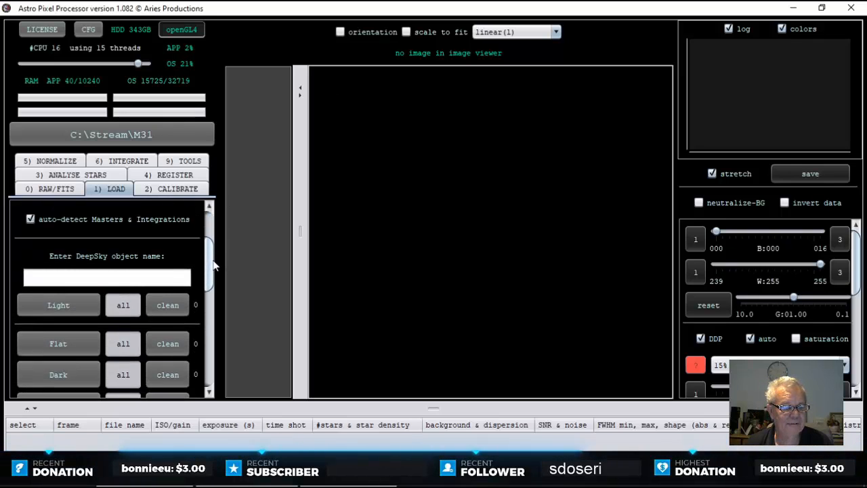
pyautogui.click(73, 258)
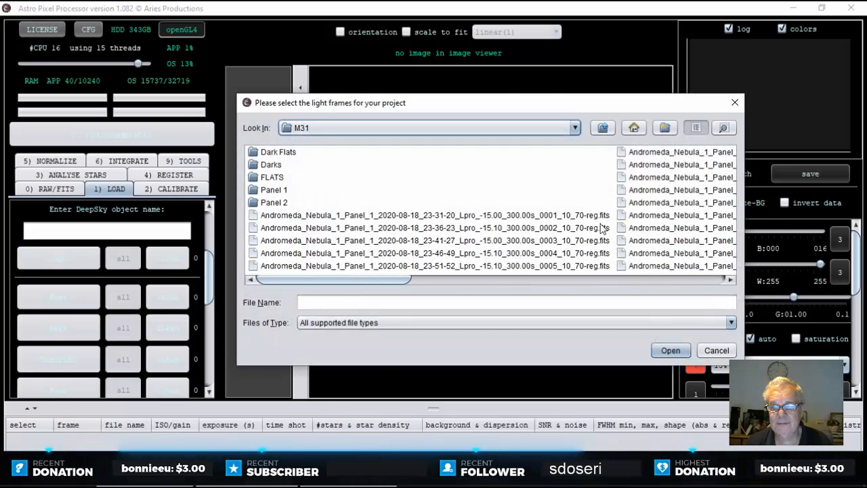
pyautogui.moveTo(359, 280); pyautogui.dragTo(638, 292)
pyautogui.click(534, 178)
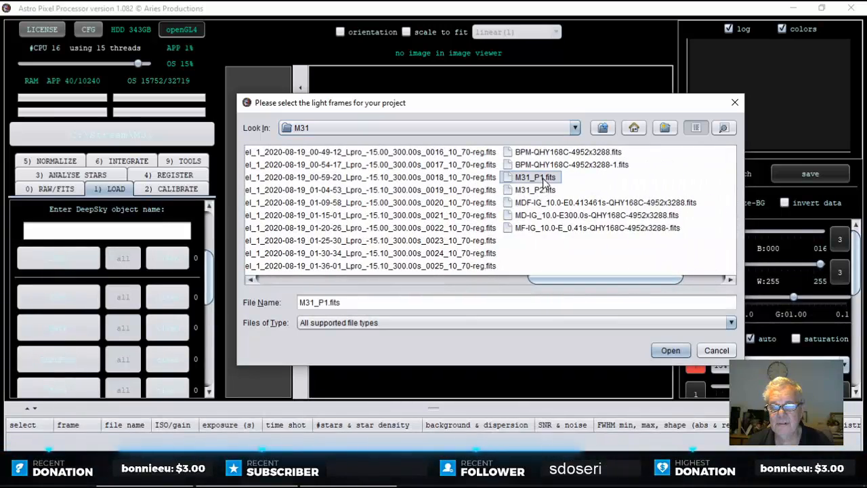
pyautogui.keyDown('shift'); pyautogui.click(548, 190); pyautogui.keyUp('shift')
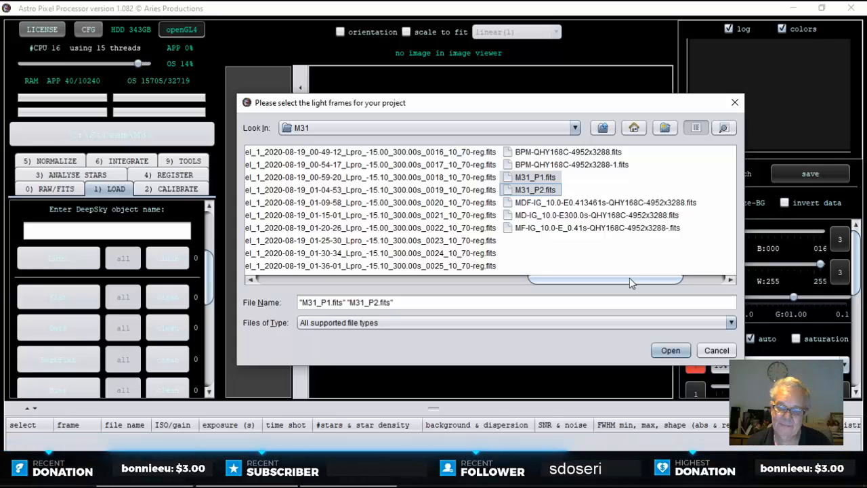
pyautogui.click(670, 350)
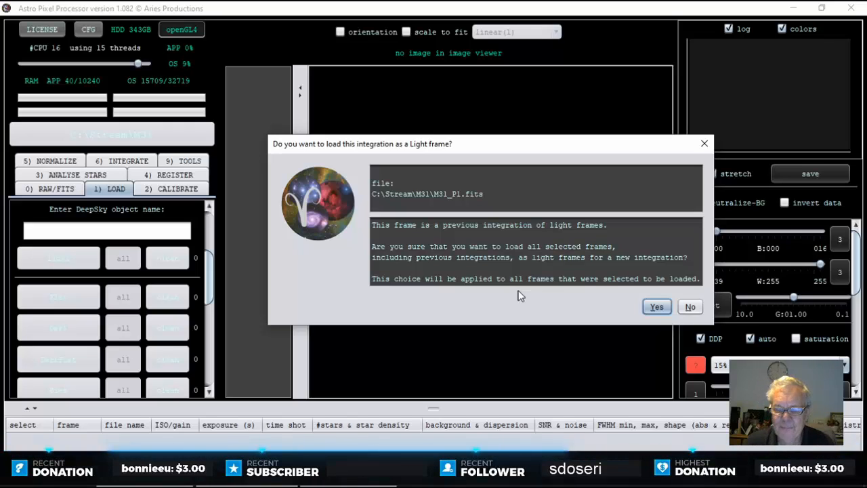
pyautogui.click(656, 307)
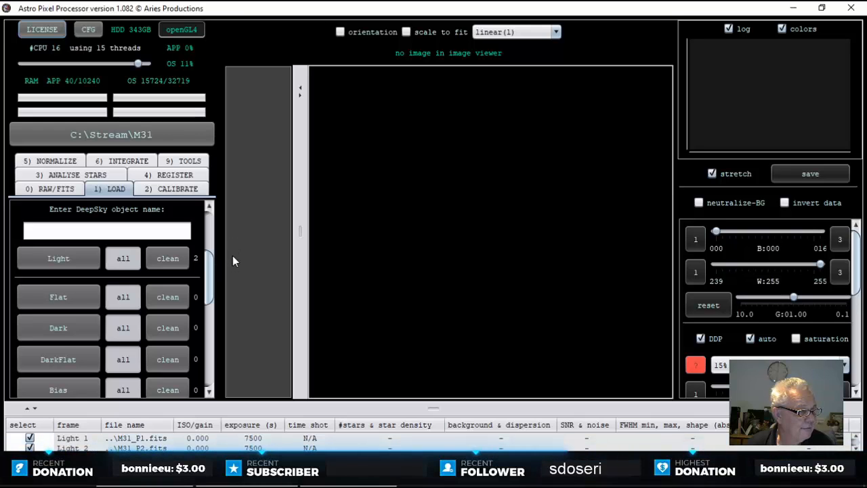
# Step: Analyse the stars in both panel frames with the automatic star target
pyautogui.click(103, 175)
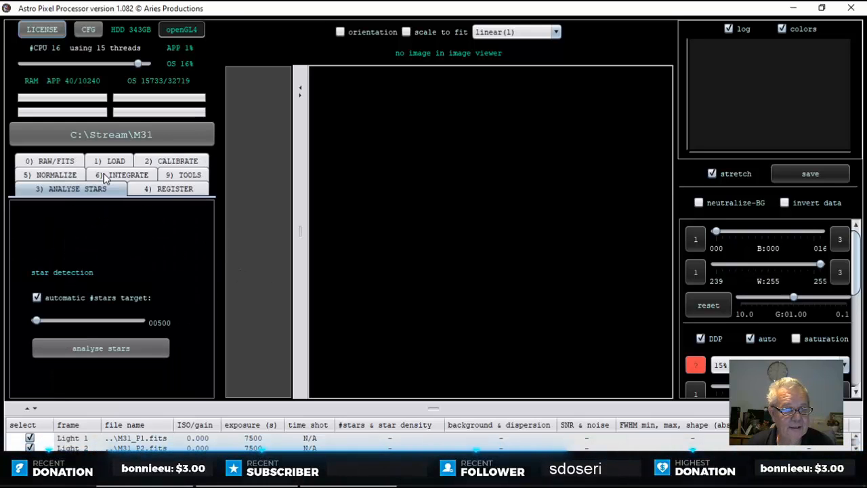
pyautogui.click(112, 347)
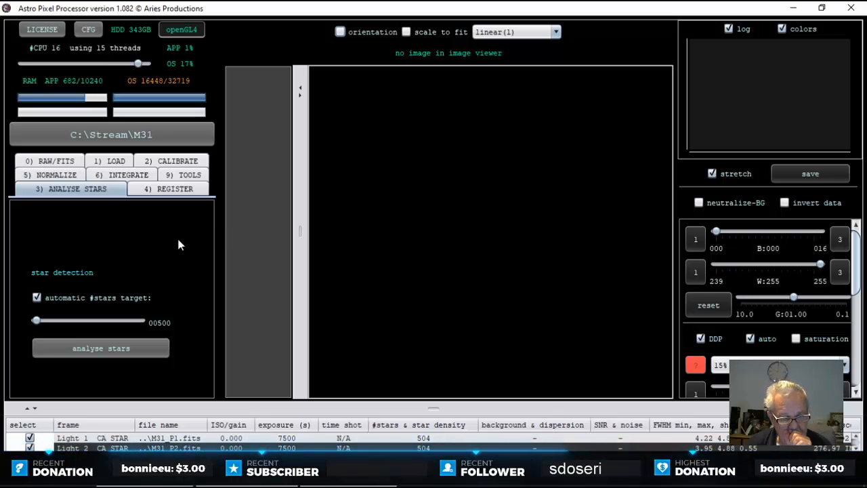
# Step: Set the registration scale stop to 15 and enable dynamic distortion correction
pyautogui.click(171, 192)
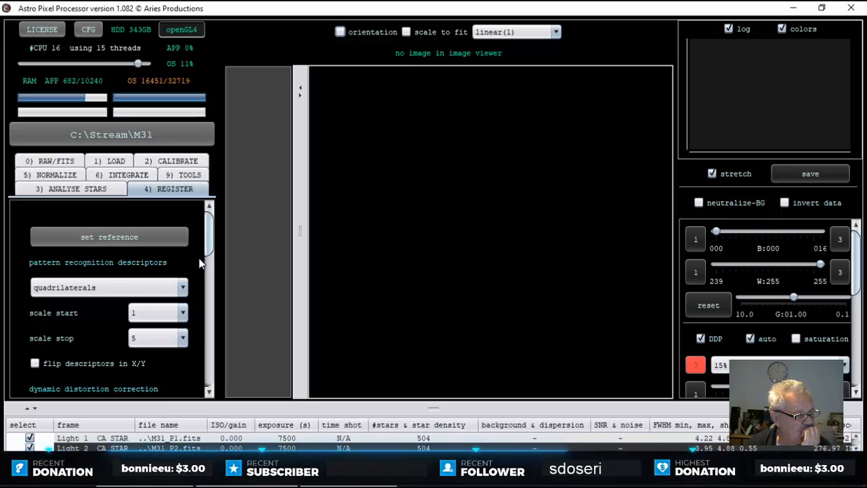
pyautogui.moveTo(211, 245); pyautogui.dragTo(211, 261)
pyautogui.click(183, 264)
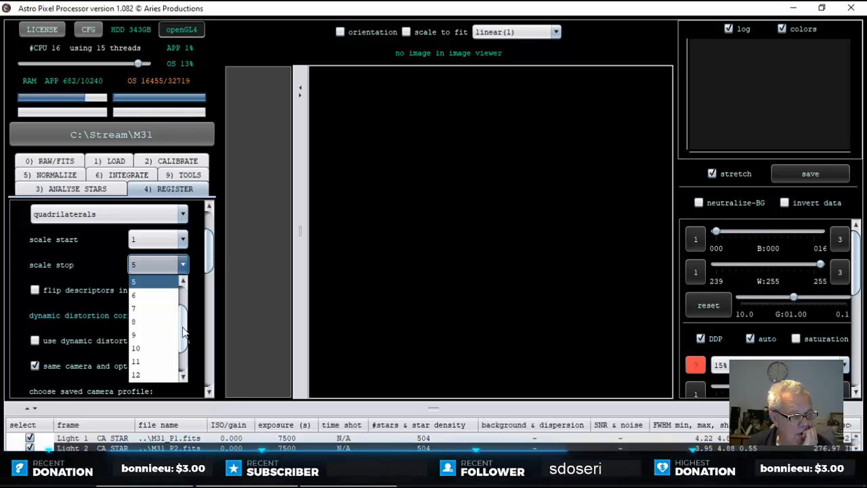
pyautogui.scroll(-1, 142, 359)
pyautogui.click(138, 375)
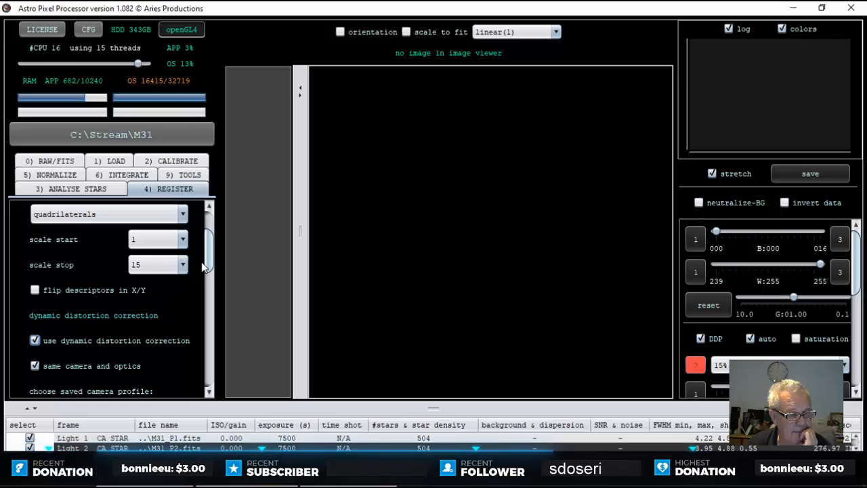
# Step: Set the registration mode to mosaic
pyautogui.moveTo(211, 252); pyautogui.dragTo(211, 260)
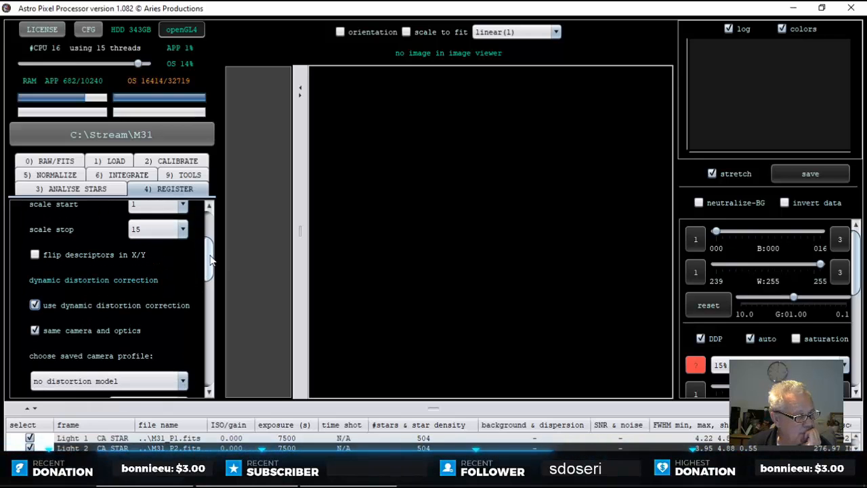
pyautogui.scroll(-1, 76, 334)
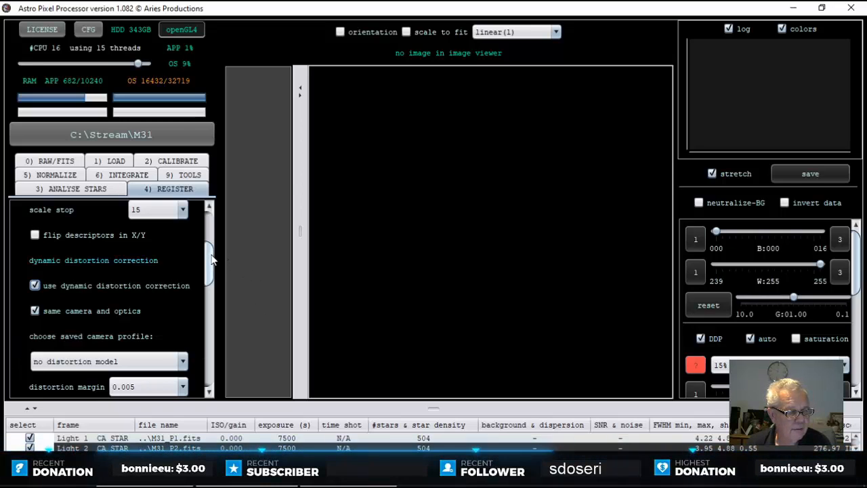
pyautogui.moveTo(209, 258); pyautogui.dragTo(211, 277)
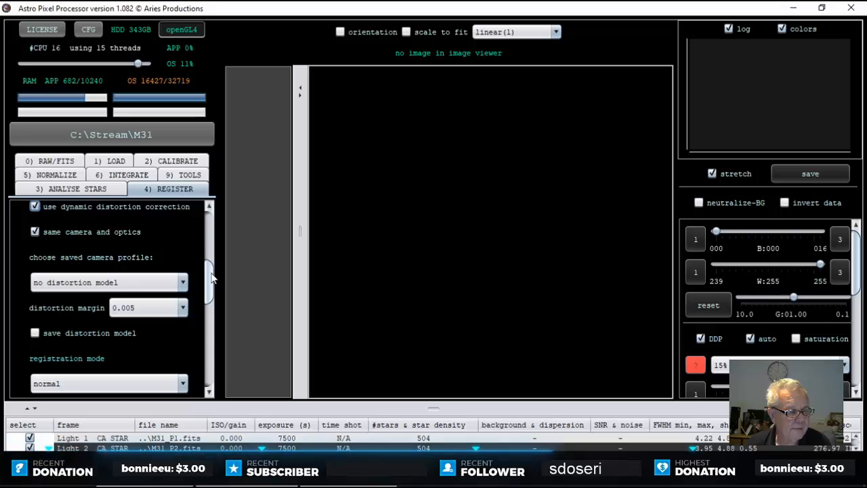
pyautogui.click(183, 383)
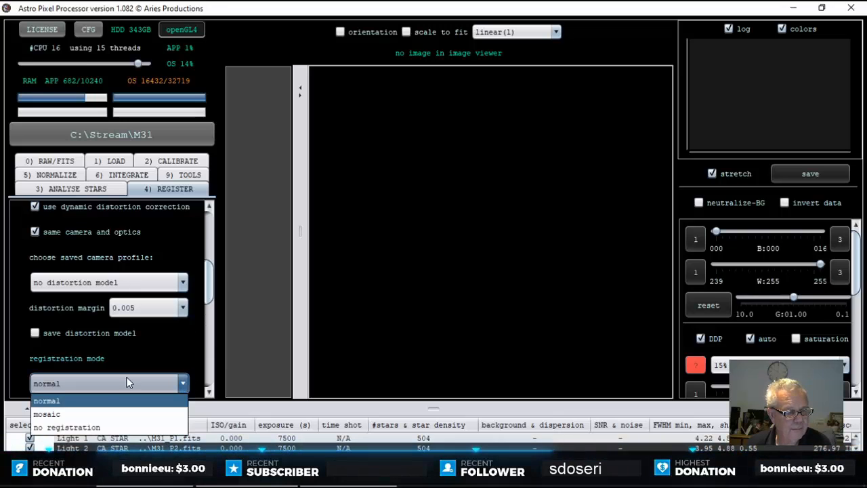
pyautogui.click(45, 413)
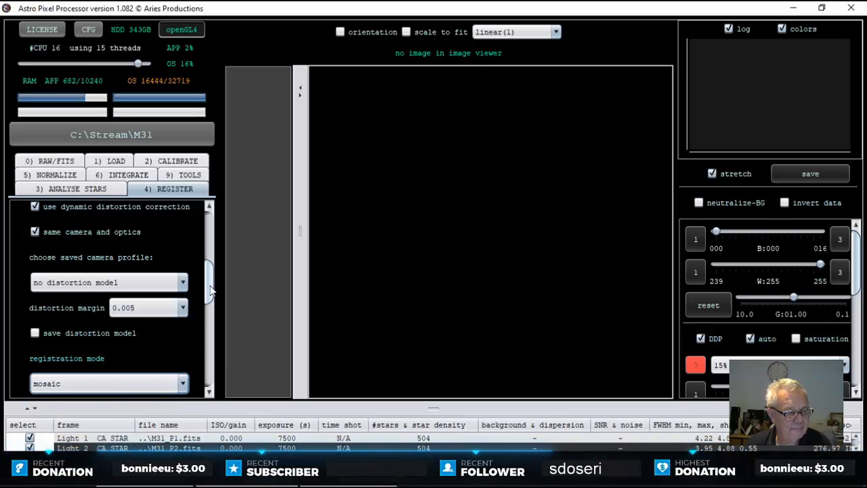
# Step: Register the frames with the projective model, keeping "same camera and optics" enabled, and save the registered frames at scale 1.0 with lanczos-3 interpolation
pyautogui.moveTo(209, 292); pyautogui.dragTo(211, 317)
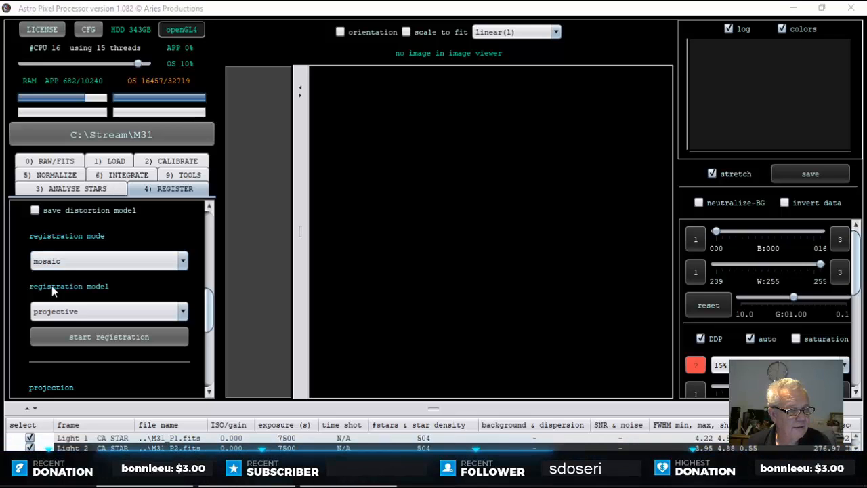
pyautogui.moveTo(210, 312); pyautogui.dragTo(210, 374)
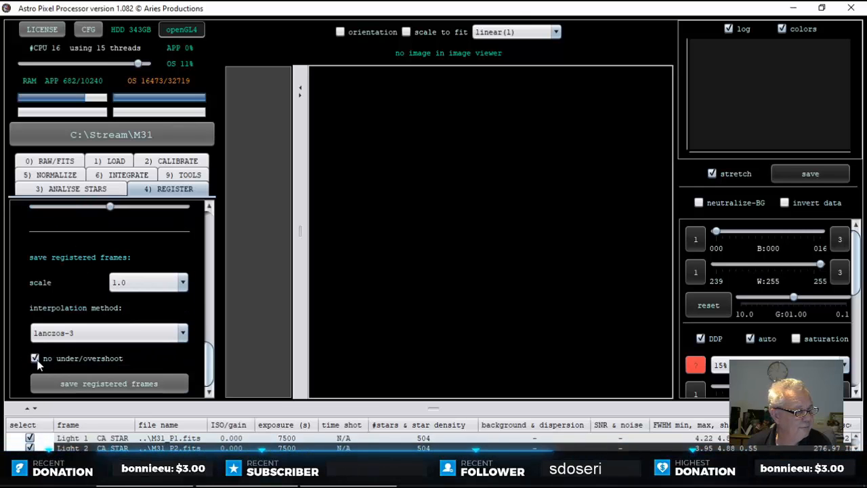
pyautogui.moveTo(38, 365)
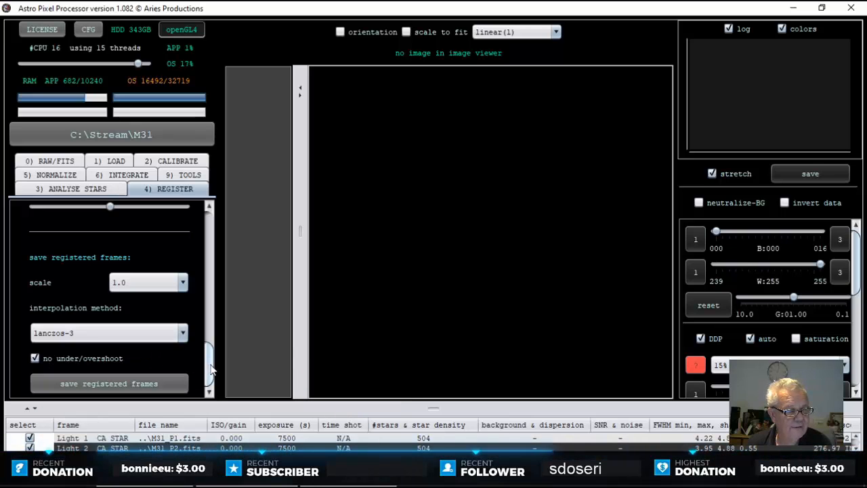
pyautogui.moveTo(207, 372)
pyautogui.mouseDown()
pyautogui.moveTo(219, 301)
pyautogui.moveTo(214, 359)
pyautogui.mouseUp()
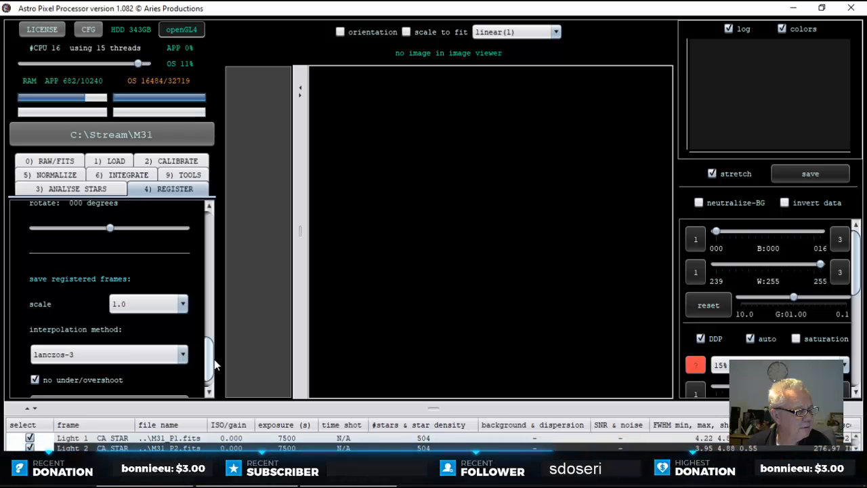
pyautogui.moveTo(214, 359); pyautogui.dragTo(219, 316)
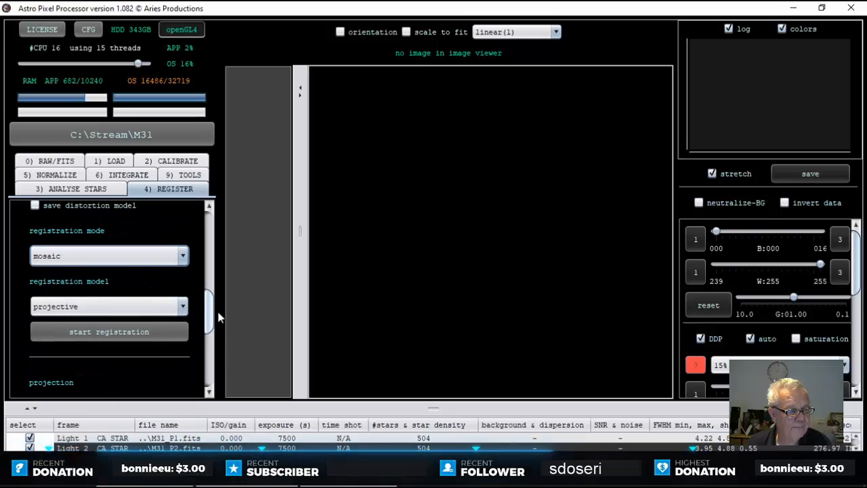
pyautogui.click(160, 329)
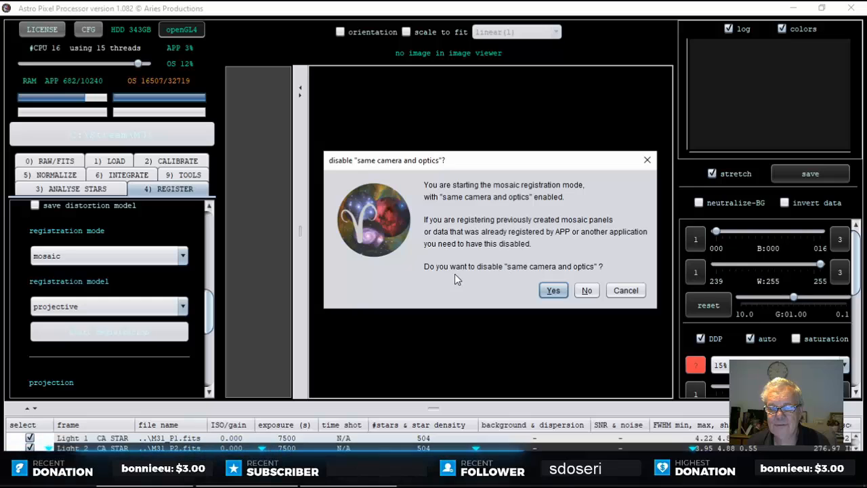
pyautogui.click(589, 292)
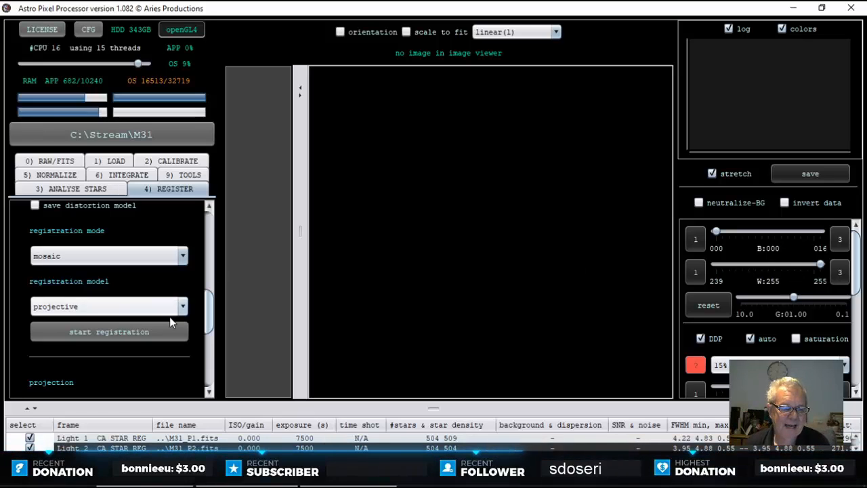
pyautogui.moveTo(207, 310); pyautogui.dragTo(210, 374)
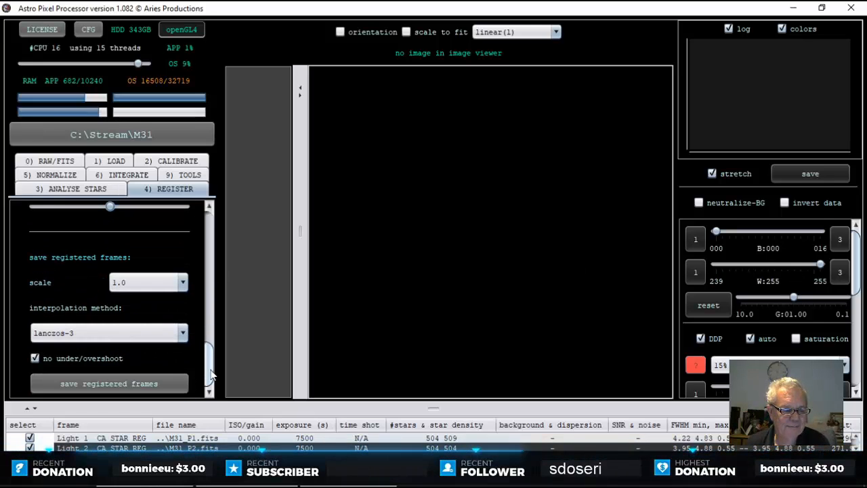
pyautogui.click(142, 383)
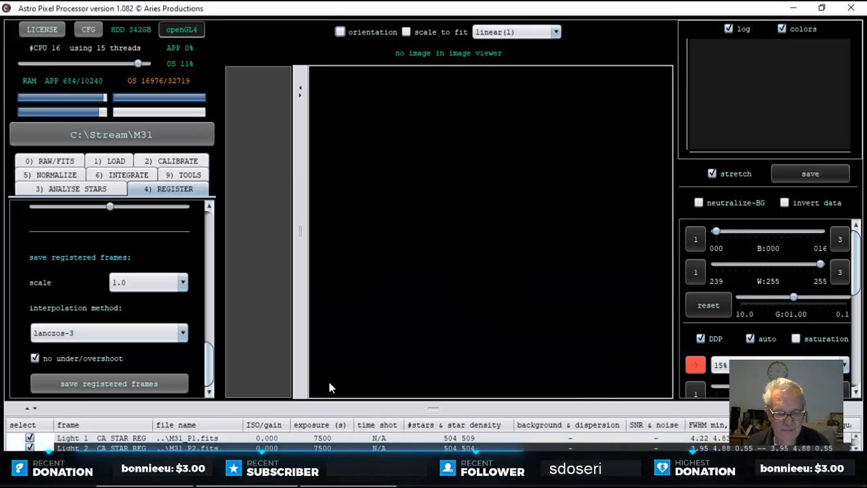
# Step: Switch to PixInsight and open M31_P1-reg.fits and M31_P2-reg.fits from the C:\Stream\M31 folder
pyautogui.hotkey('alt', 'Tab')
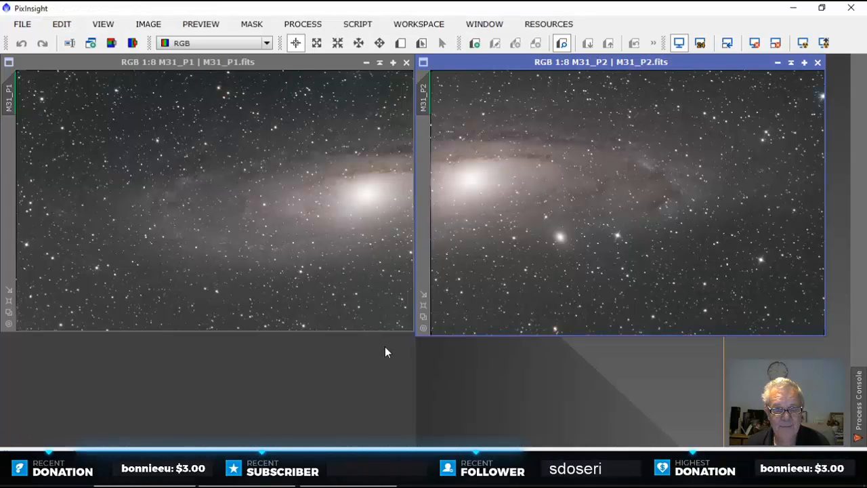
pyautogui.doubleClick(375, 366)
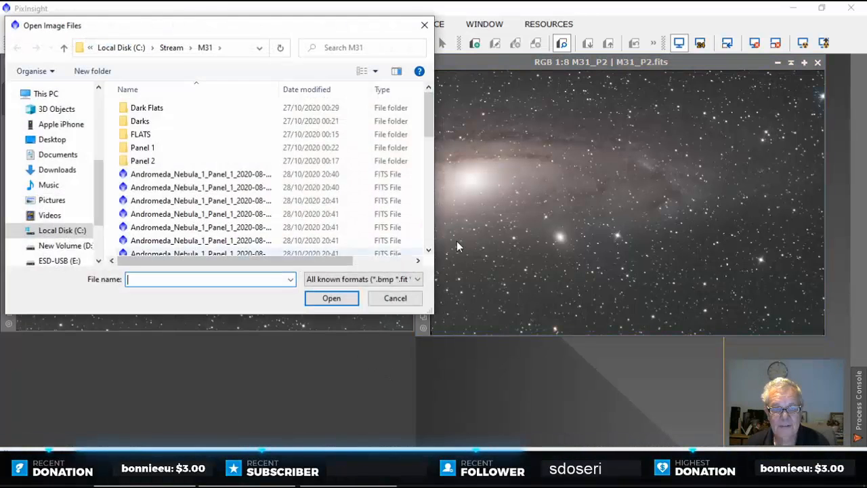
pyautogui.moveTo(427, 126); pyautogui.dragTo(430, 221)
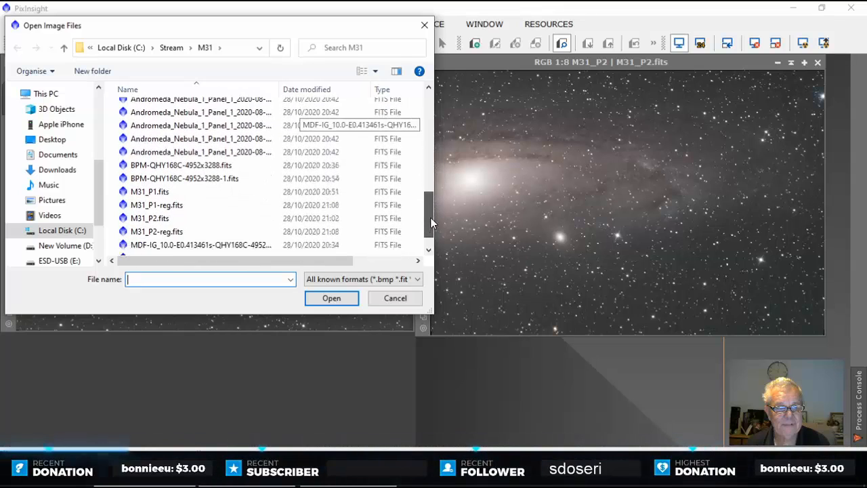
pyautogui.click(166, 205)
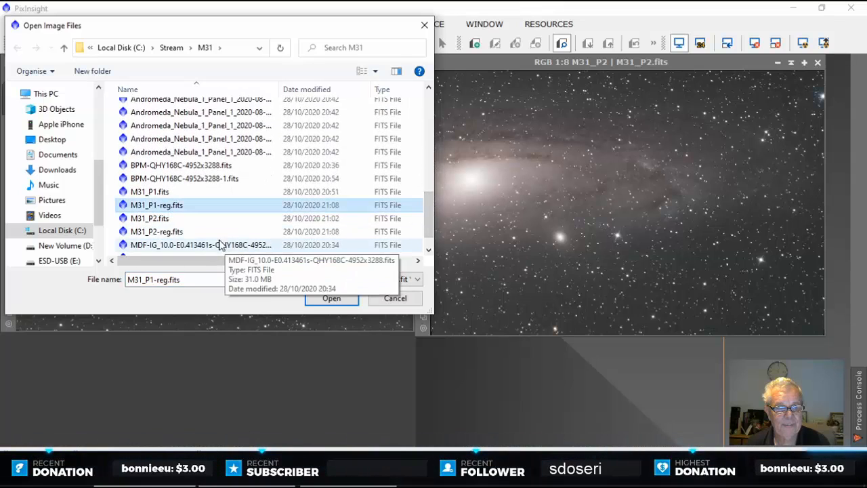
pyautogui.keyDown('ctrl'); pyautogui.click(175, 232); pyautogui.keyUp('ctrl')
pyautogui.click(335, 298)
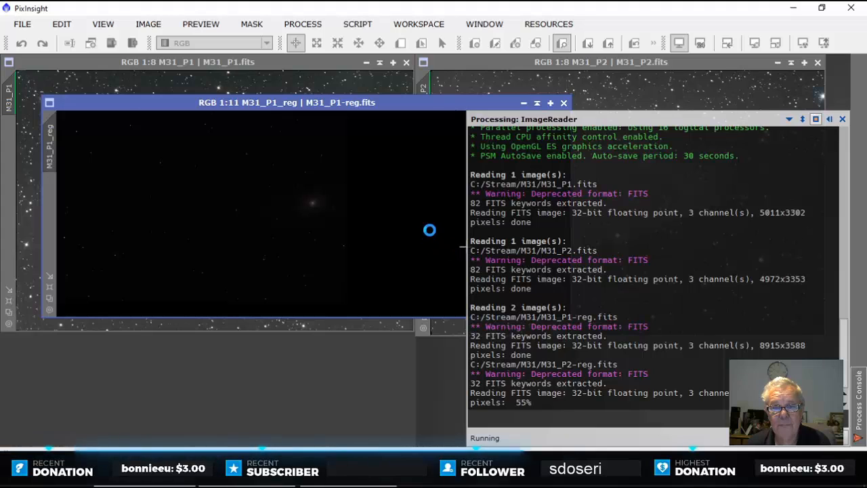
# Step: Auto-stretch the display of both registered panels and arrange their image windows so the two halves can be compared
pyautogui.moveTo(501, 128); pyautogui.dragTo(596, 182)
pyautogui.click(805, 45)
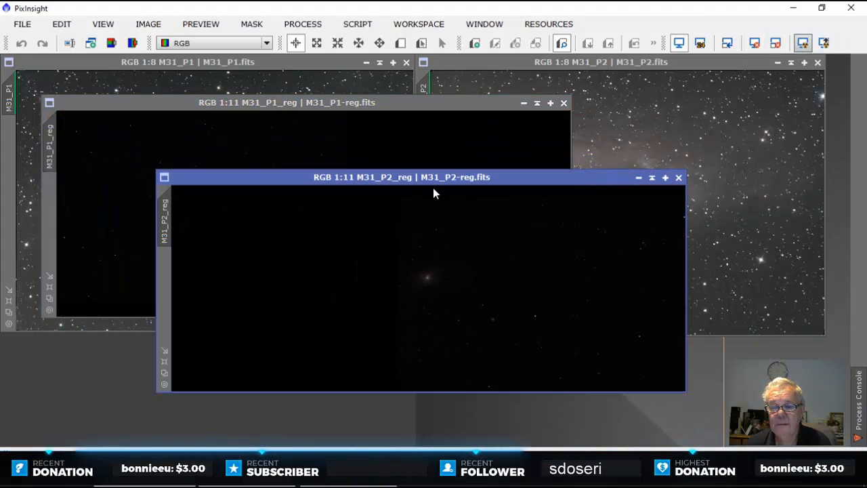
pyautogui.moveTo(514, 181); pyautogui.dragTo(599, 199)
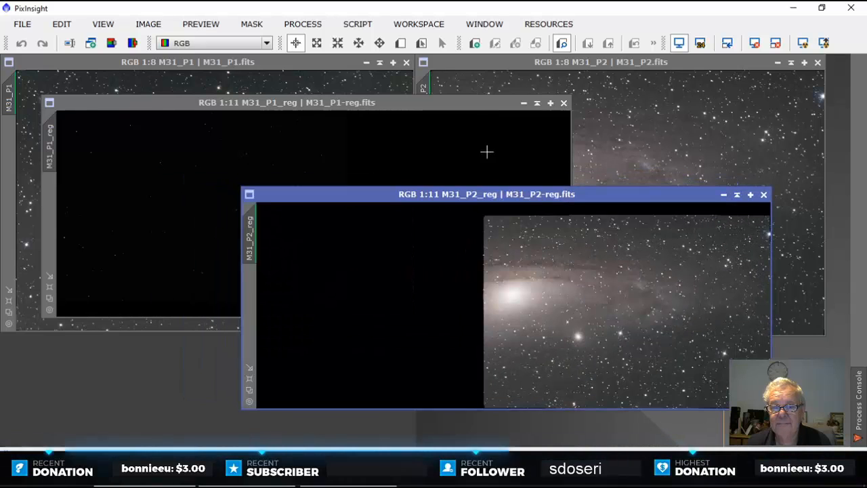
pyautogui.moveTo(471, 100); pyautogui.dragTo(423, 98)
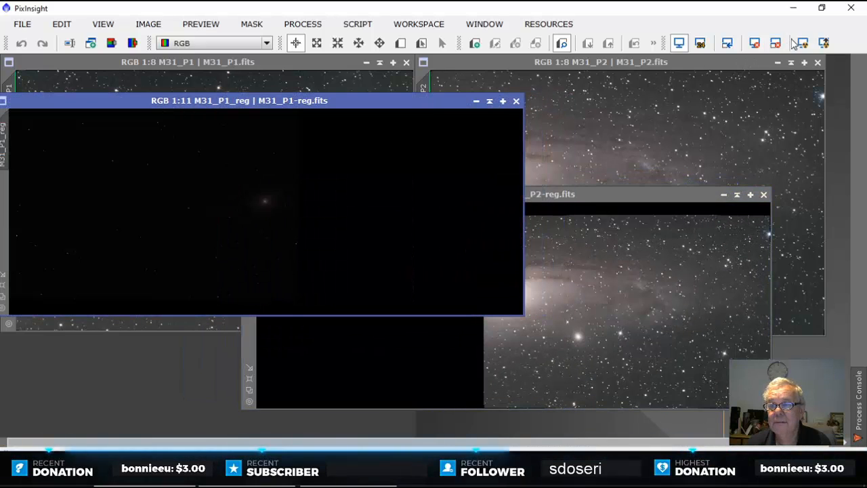
pyautogui.moveTo(584, 189); pyautogui.dragTo(666, 97)
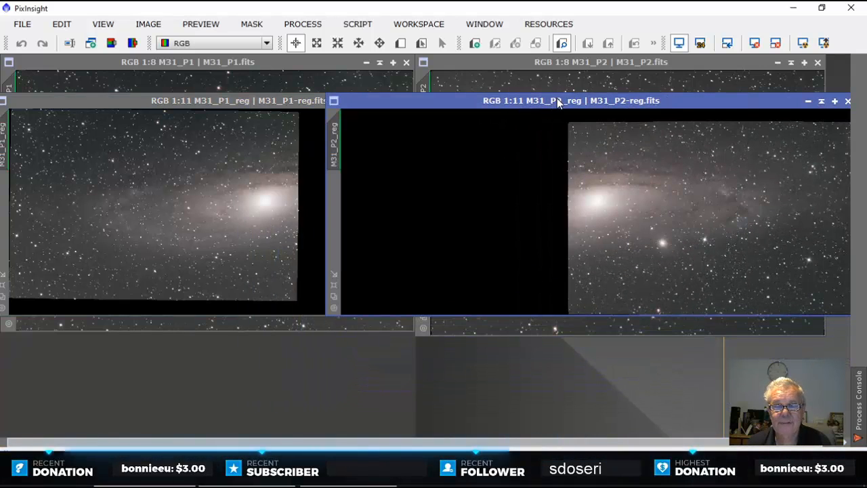
pyautogui.moveTo(553, 100); pyautogui.dragTo(462, 151)
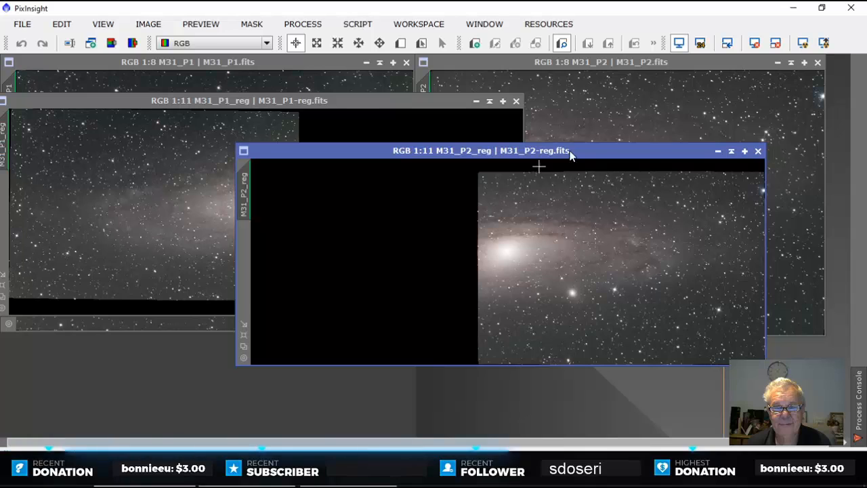
pyautogui.moveTo(575, 150)
pyautogui.mouseDown()
pyautogui.moveTo(658, 217)
pyautogui.moveTo(586, 150)
pyautogui.mouseUp()
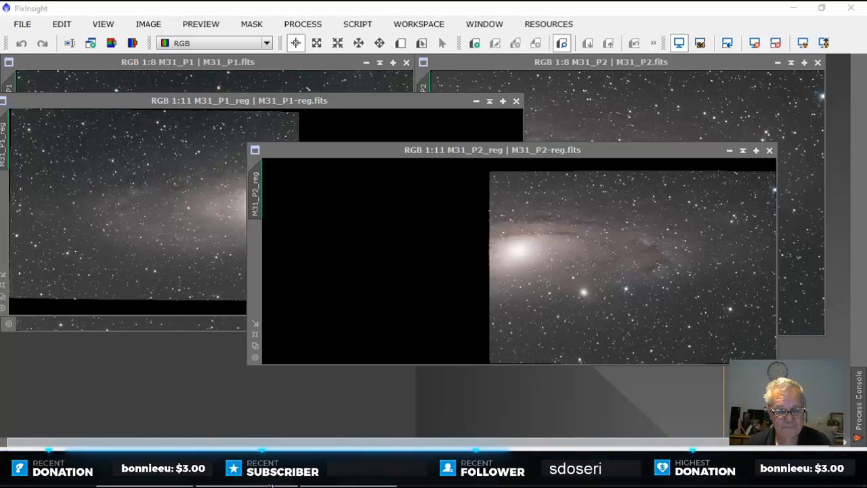
# Step: Switch back to Astro Pixel Processor, close it with confirmation, and restart it
pyautogui.click(271, 480)
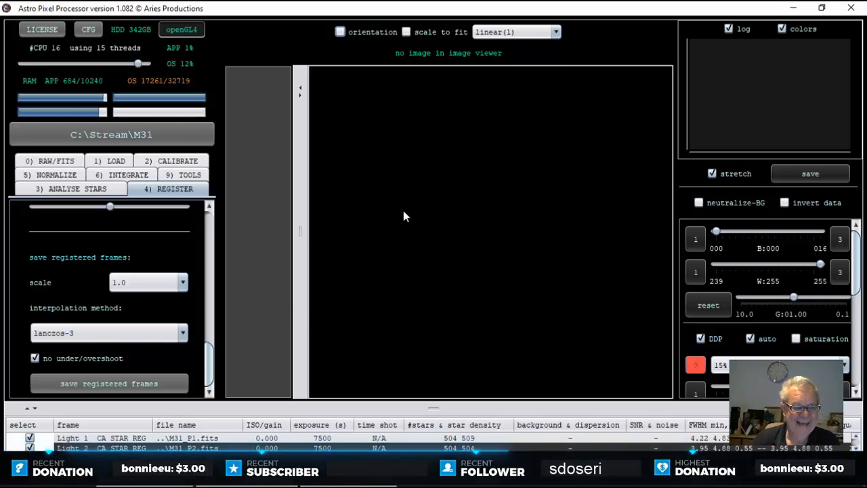
pyautogui.click(857, 6)
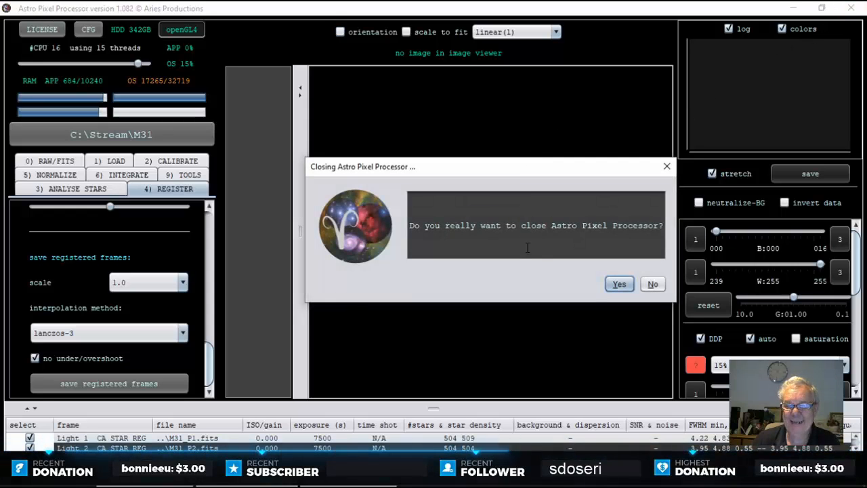
pyautogui.click(616, 284)
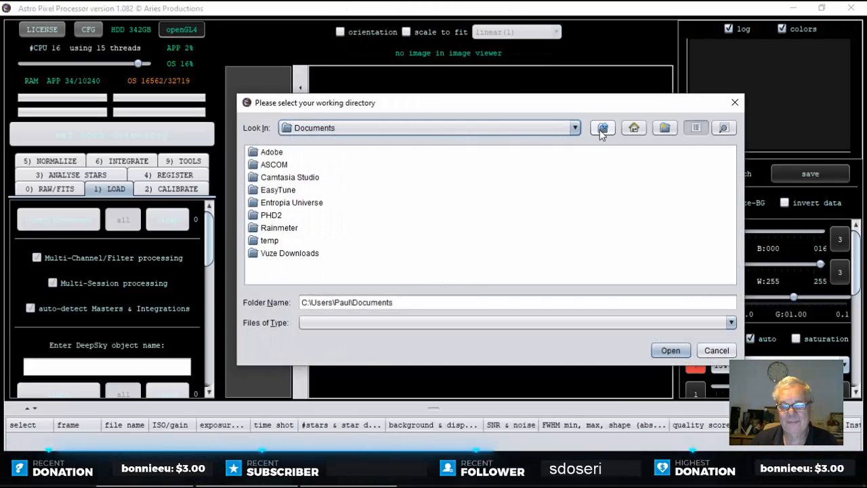
# Step: Set C:\Stream\M31 as the working directory for the new session
pyautogui.click(602, 128)
pyautogui.click(603, 129)
pyautogui.click(603, 128)
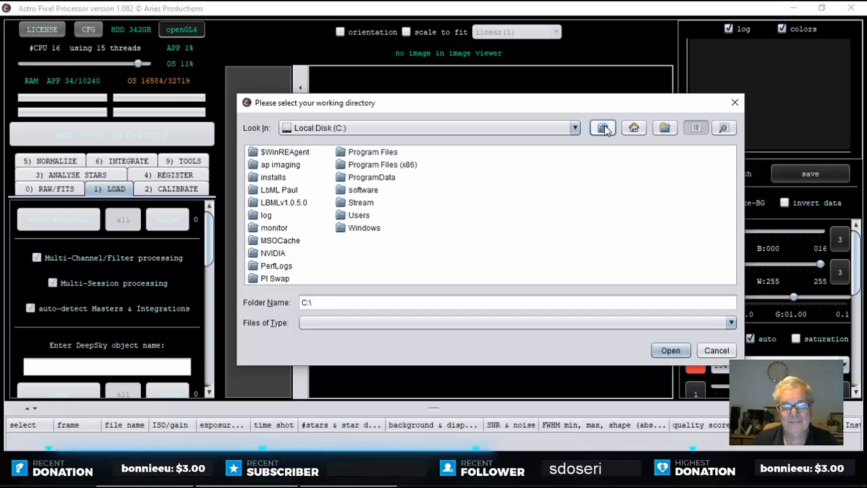
pyautogui.click(351, 205)
pyautogui.doubleClick(351, 205)
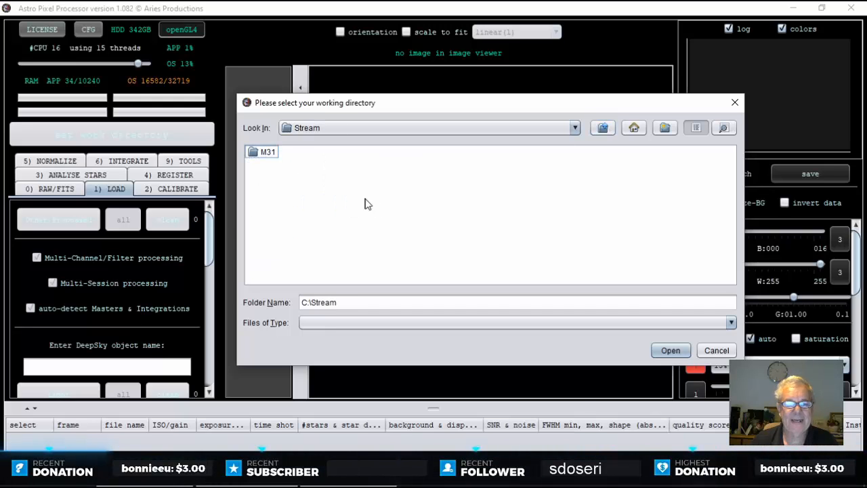
pyautogui.doubleClick(263, 155)
pyautogui.click(671, 350)
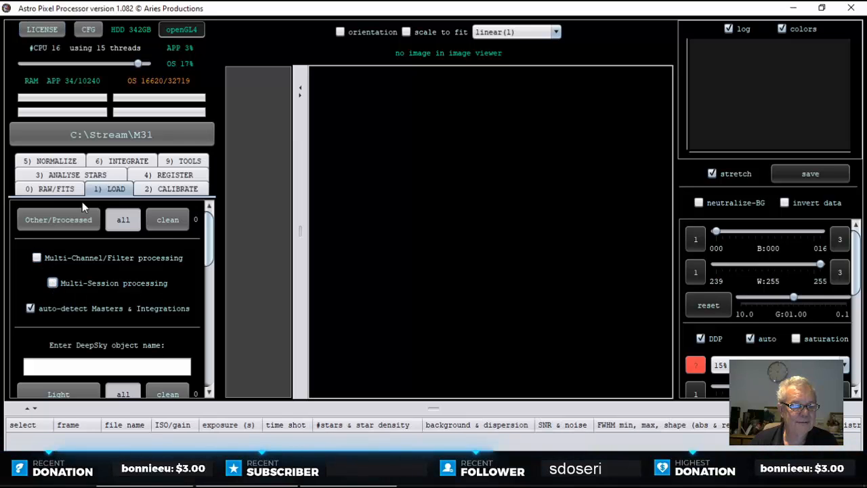
# Step: Load M31_P1.fits and M31_P2.fits from the M31 folder as light frames, accepting the previous integrations as lights
pyautogui.click(49, 188)
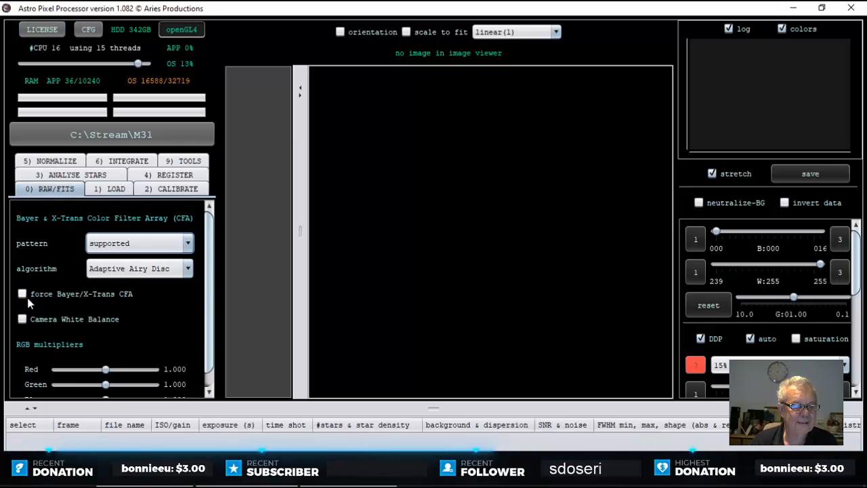
pyautogui.click(131, 188)
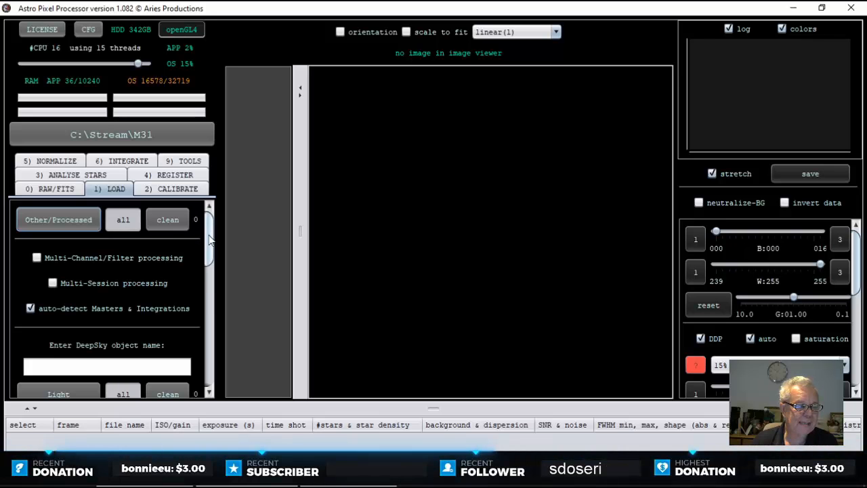
pyautogui.scroll(-3, 68, 305)
pyautogui.click(59, 283)
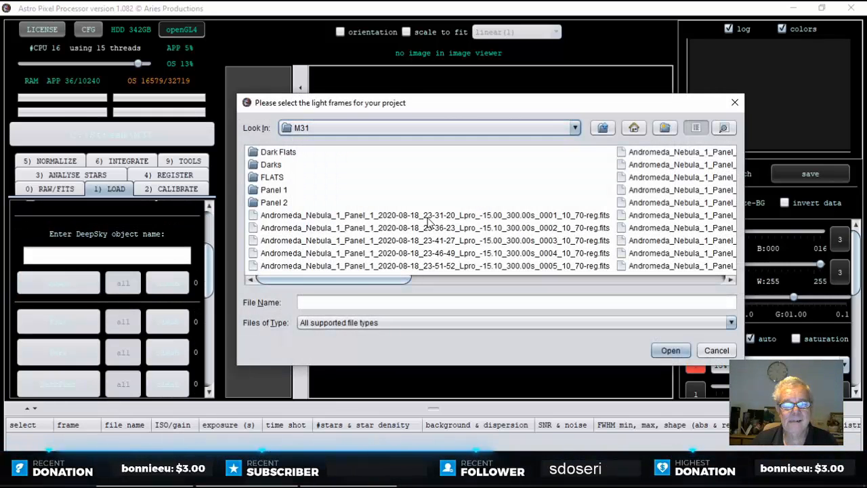
pyautogui.moveTo(354, 281); pyautogui.dragTo(654, 275)
pyautogui.click(472, 178)
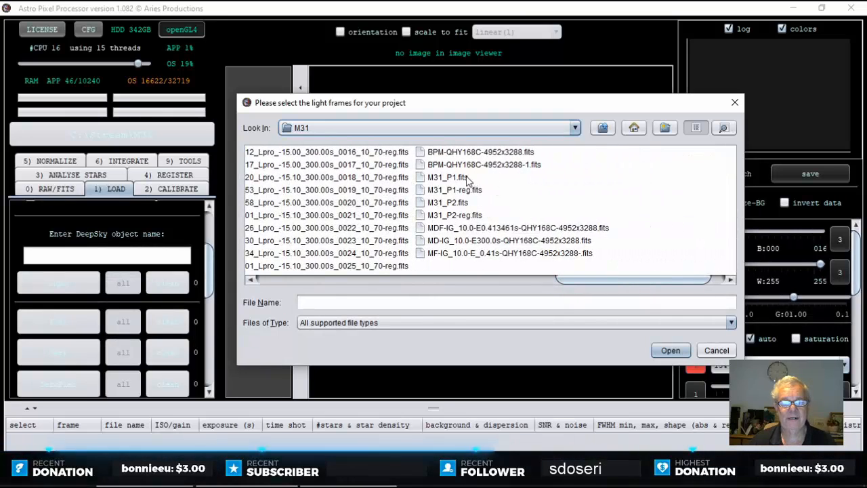
pyautogui.keyDown('ctrl'); pyautogui.click(456, 203); pyautogui.keyUp('ctrl')
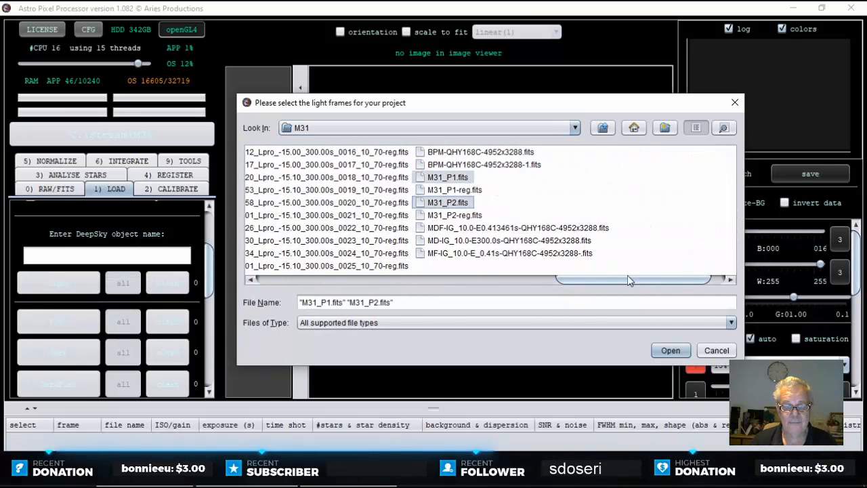
pyautogui.click(670, 350)
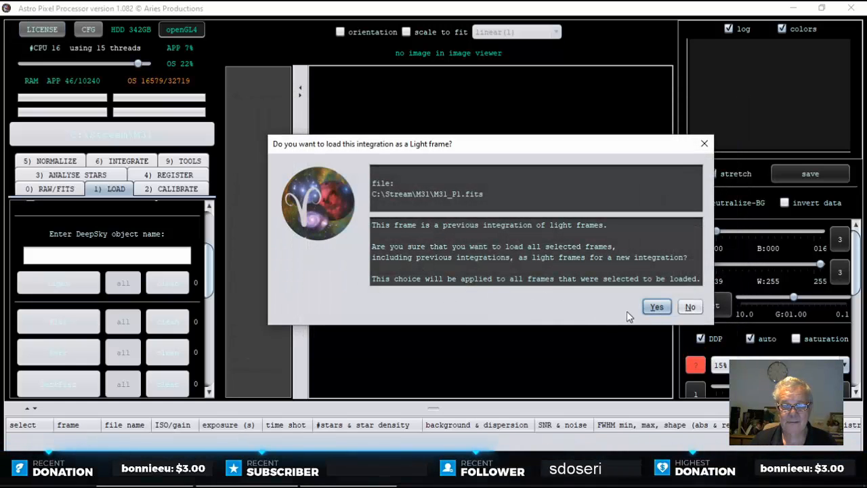
pyautogui.click(656, 307)
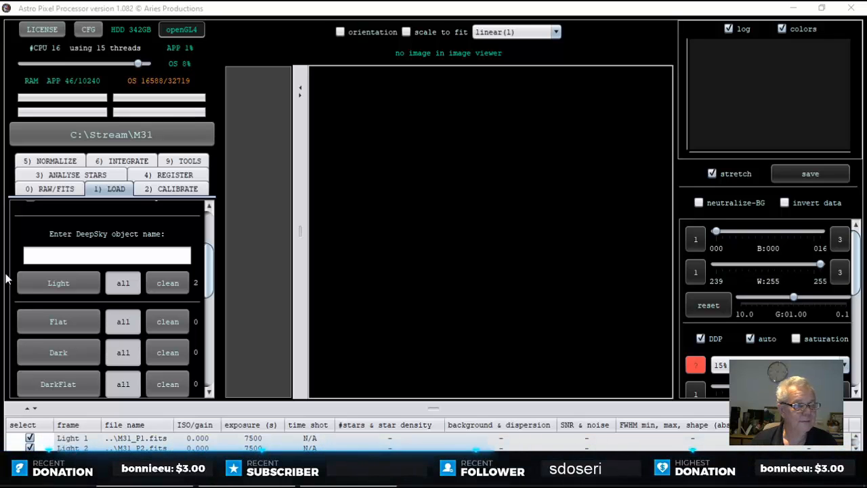
# Step: Analyse the stars of both panels with the automatic star target, and set the registration scale stop to 15
pyautogui.click(76, 174)
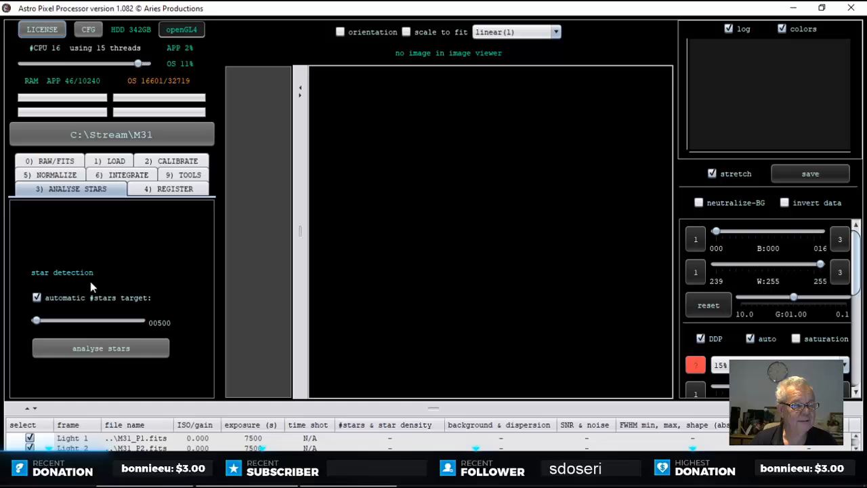
pyautogui.click(93, 349)
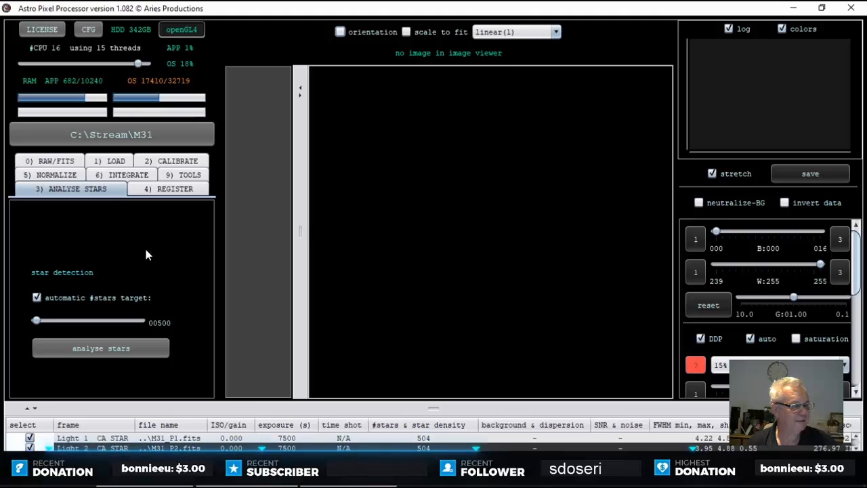
pyautogui.click(163, 191)
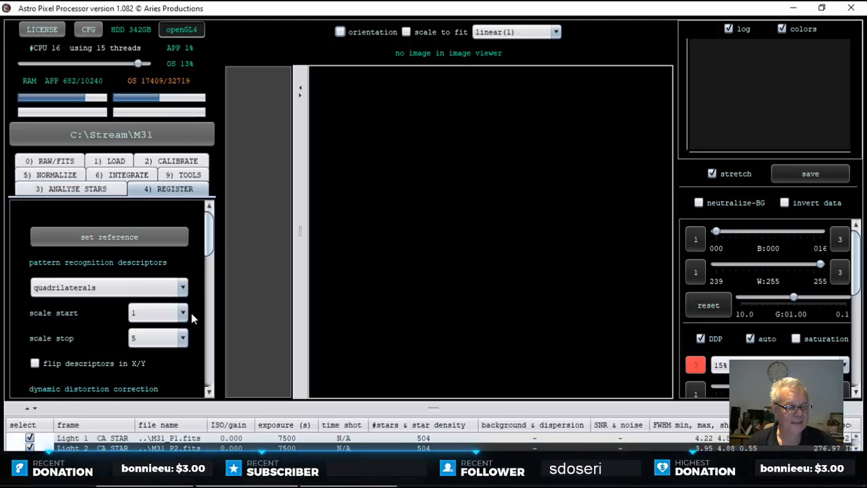
pyautogui.click(183, 337)
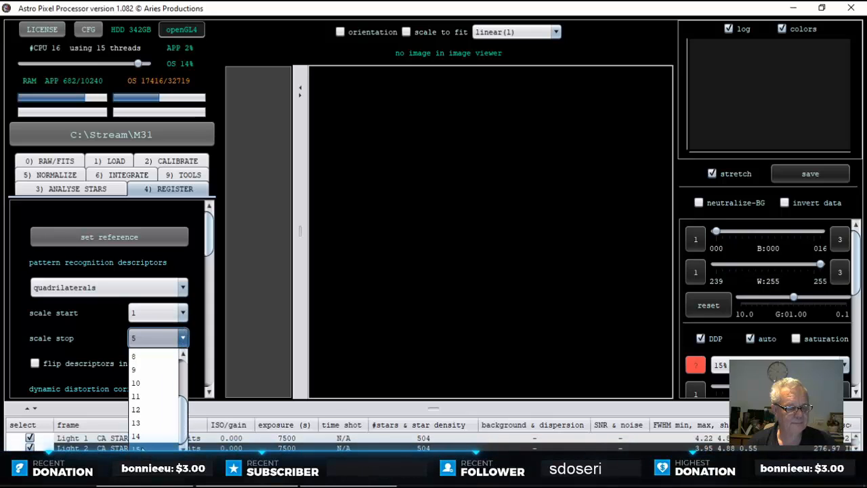
pyautogui.click(163, 448)
# Step: Register the two panels in mosaic mode with the projective model, keeping "same camera and optics" enabled
pyautogui.scroll(-3, 211, 233)
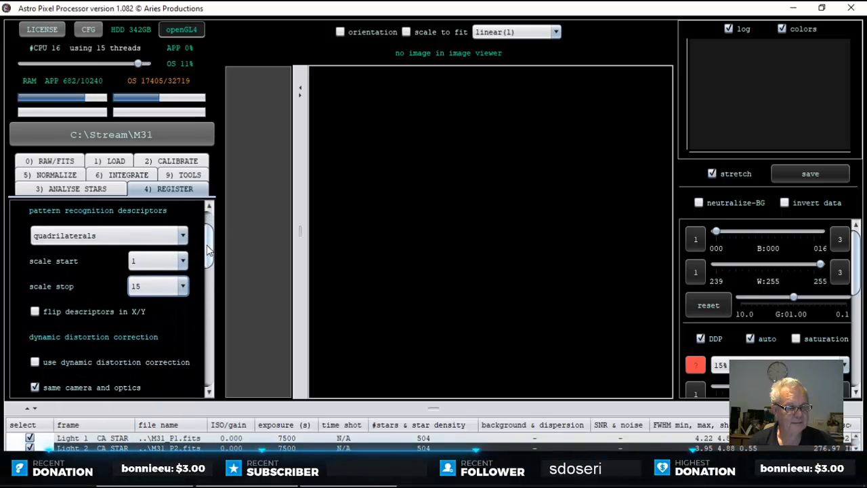
pyautogui.moveTo(206, 237); pyautogui.dragTo(210, 293)
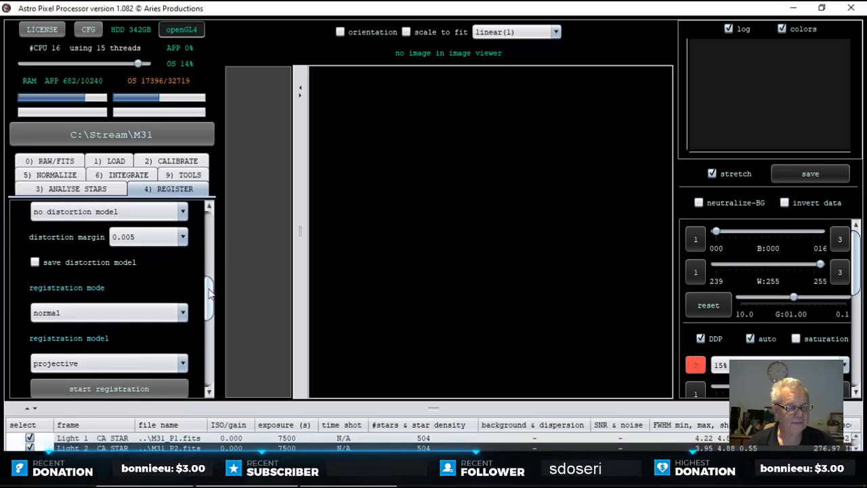
pyautogui.click(179, 312)
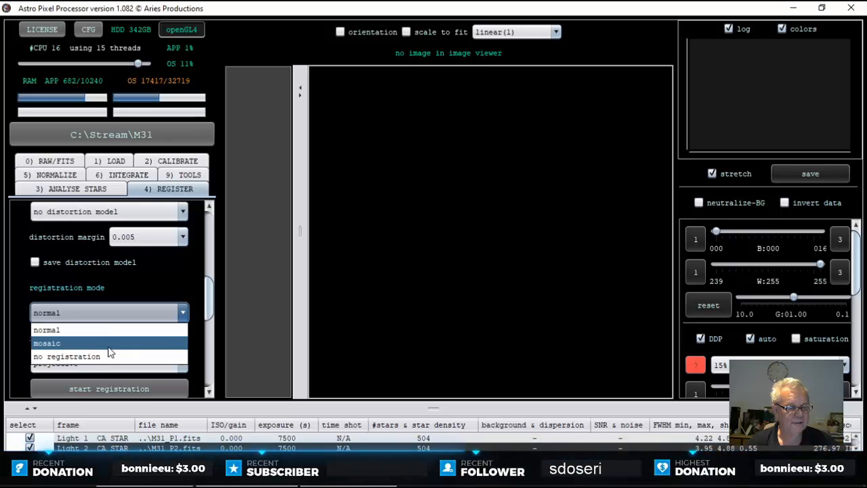
pyautogui.click(108, 343)
pyautogui.moveTo(209, 292)
pyautogui.mouseDown()
pyautogui.moveTo(210, 306)
pyautogui.moveTo(210, 290)
pyautogui.mouseUp()
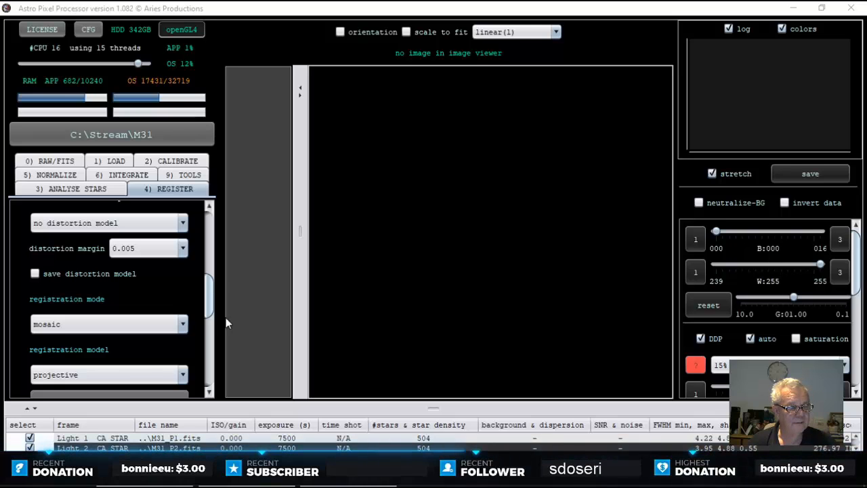
pyautogui.moveTo(209, 306)
pyautogui.mouseDown()
pyautogui.moveTo(207, 377)
pyautogui.moveTo(207, 288)
pyautogui.moveTo(206, 310)
pyautogui.mouseUp()
pyautogui.click(136, 366)
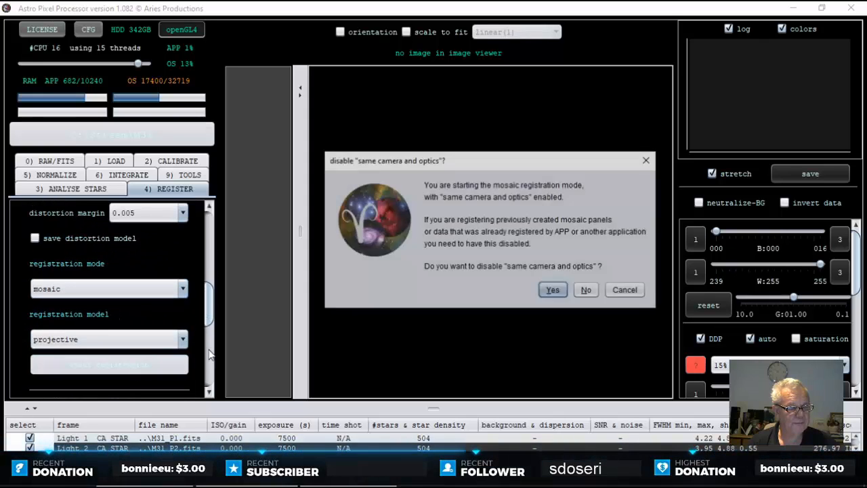
pyautogui.click(587, 290)
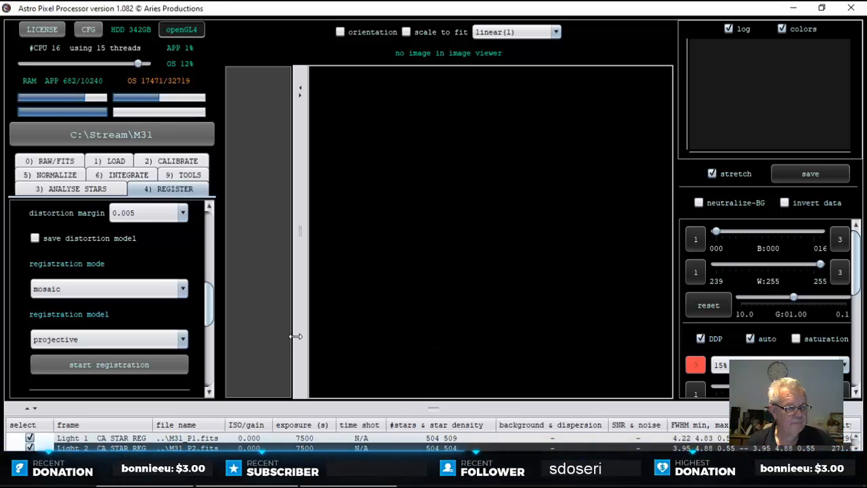
# Step: Save the registered frames, overwriting M31_P1-reg.fits and M31_P2-reg.fits
pyautogui.moveTo(208, 302); pyautogui.dragTo(209, 366)
pyautogui.click(169, 384)
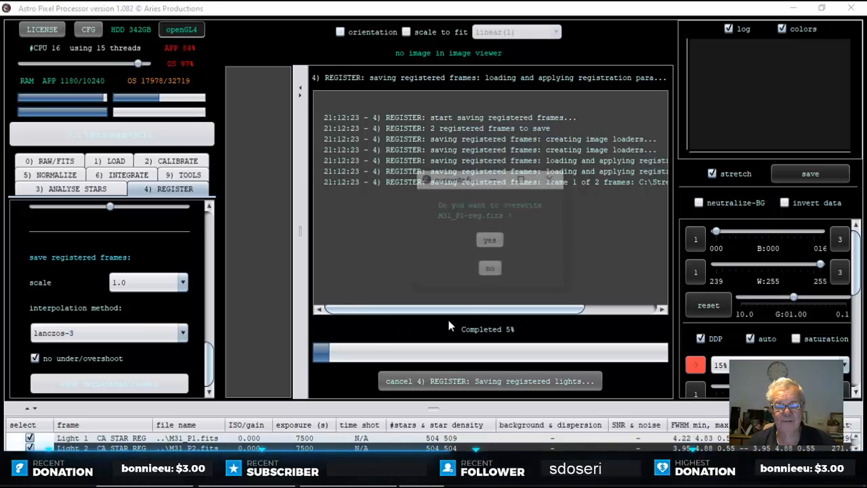
pyautogui.click(489, 240)
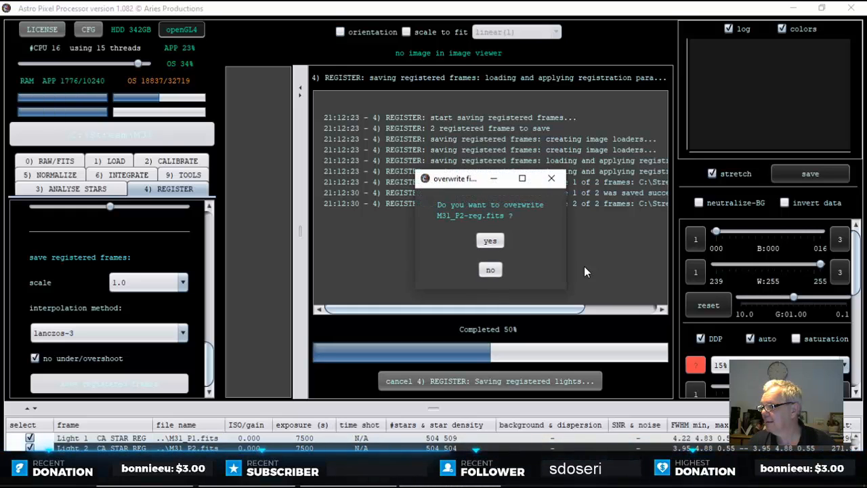
pyautogui.click(490, 241)
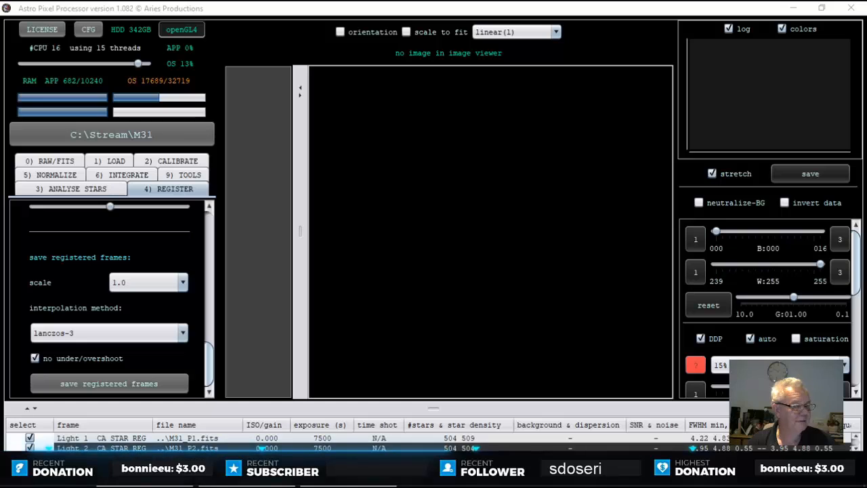
# Step: Set the integration method for the two lights to average
pyautogui.click(130, 175)
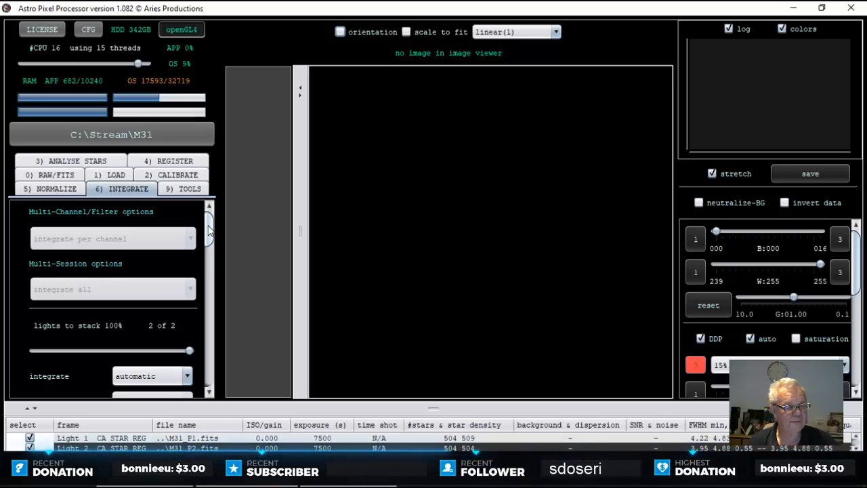
pyautogui.moveTo(208, 230); pyautogui.dragTo(212, 254)
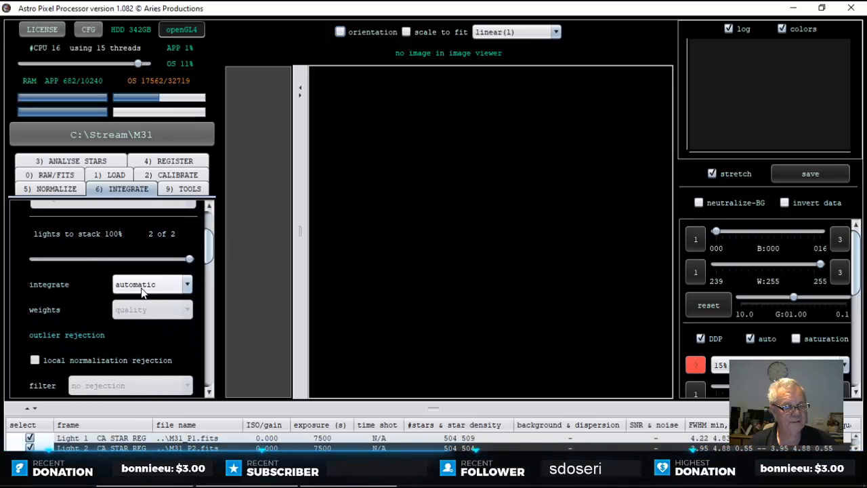
pyautogui.click(187, 285)
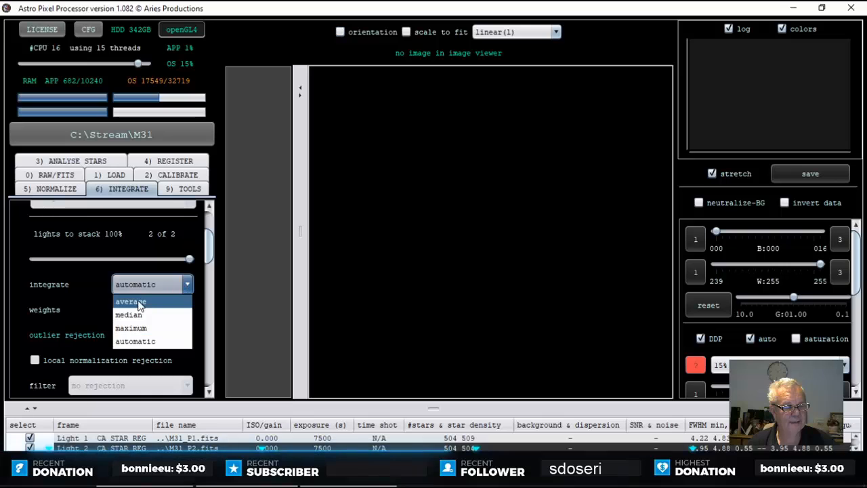
pyautogui.click(197, 288)
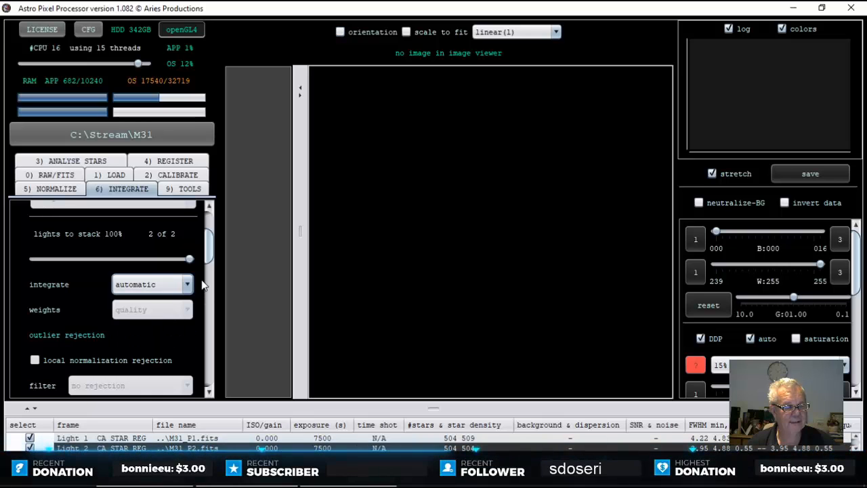
pyautogui.moveTo(207, 255)
pyautogui.mouseDown()
pyautogui.moveTo(208, 227)
pyautogui.moveTo(207, 283)
pyautogui.moveTo(205, 260)
pyautogui.mouseUp()
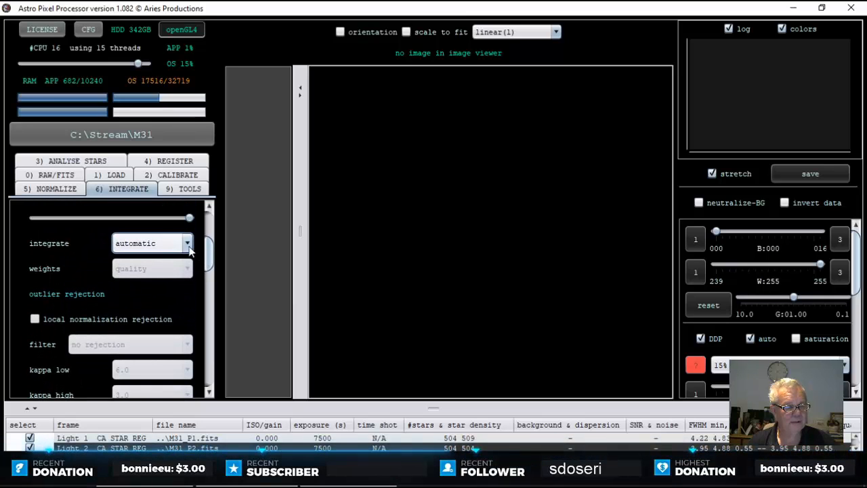
pyautogui.click(184, 243)
pyautogui.click(138, 259)
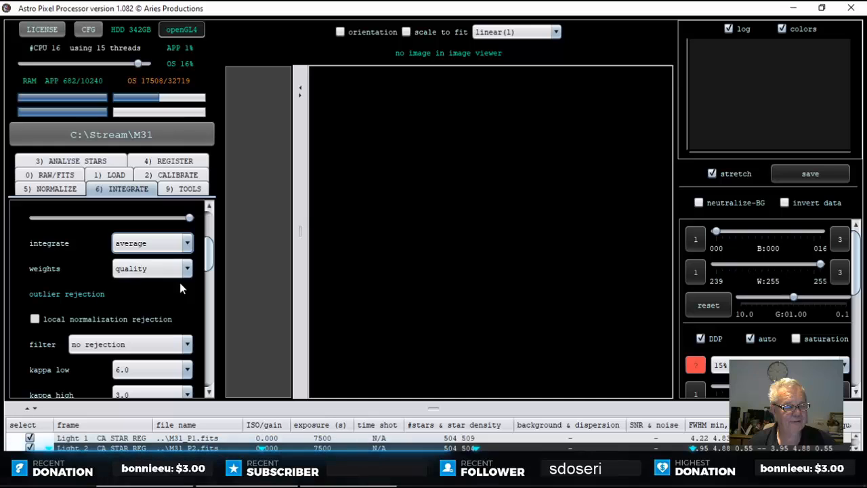
# Step: Set the outlier rejection filter to sigma rejection with a kappa high of 1.5
pyautogui.click(188, 345)
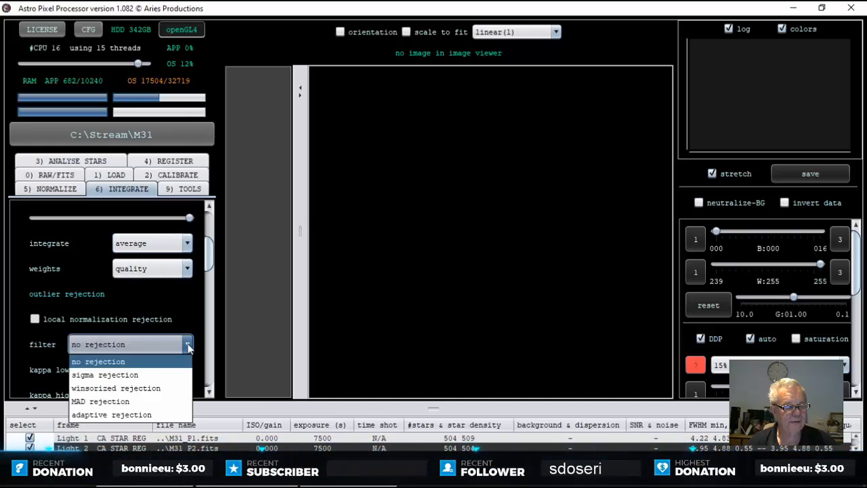
pyautogui.click(105, 374)
pyautogui.moveTo(208, 258); pyautogui.dragTo(210, 267)
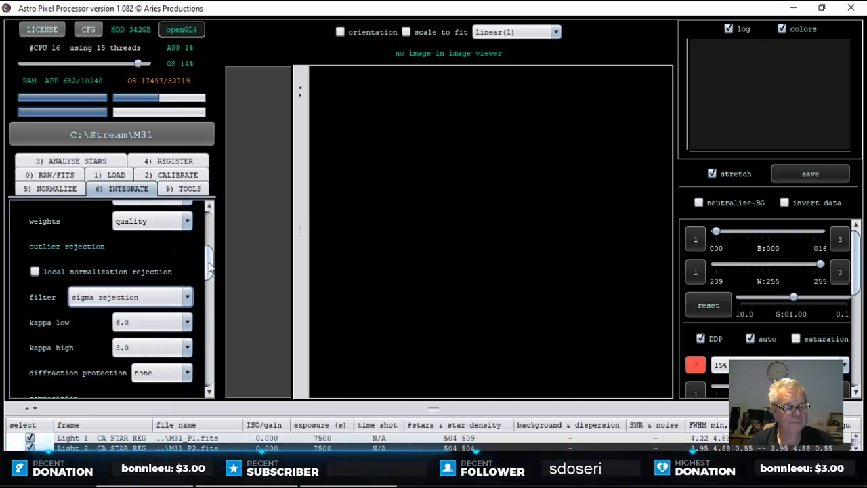
pyautogui.click(184, 348)
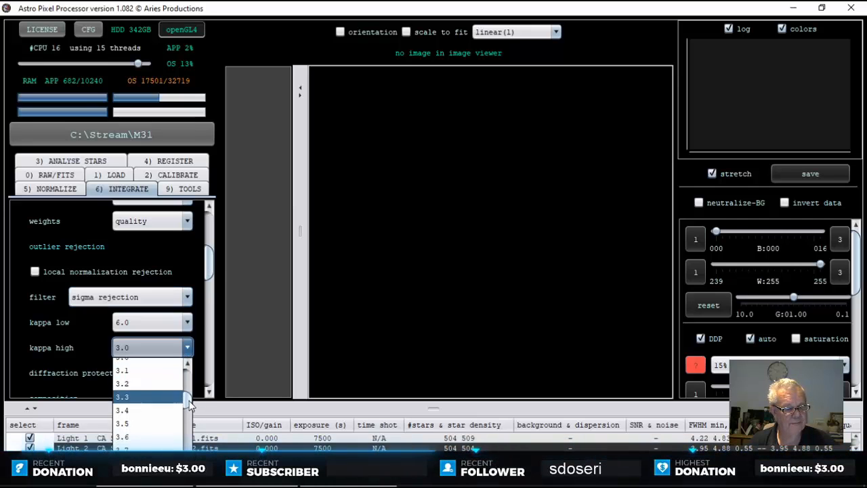
pyautogui.moveTo(188, 400); pyautogui.dragTo(189, 364)
pyautogui.click(125, 432)
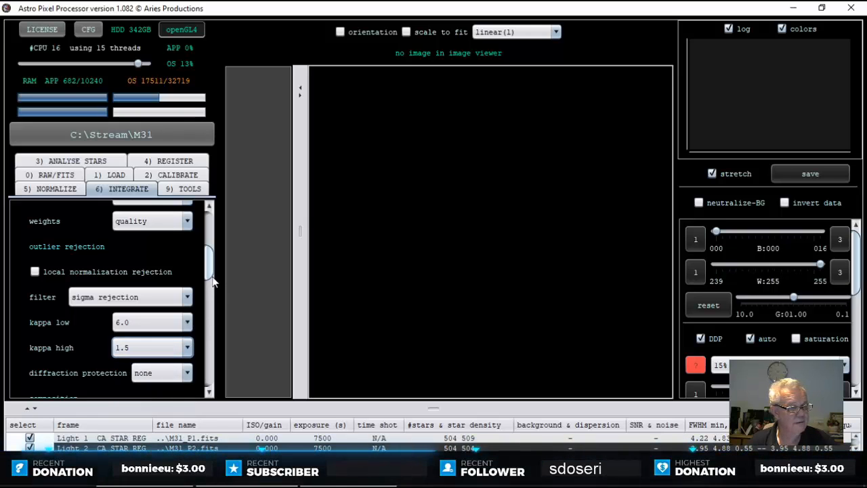
# Step: Set the local normalization correction of the integration to 2nd degree LNC
pyautogui.scroll(-3, 208, 298)
pyautogui.scroll(-1, 207, 285)
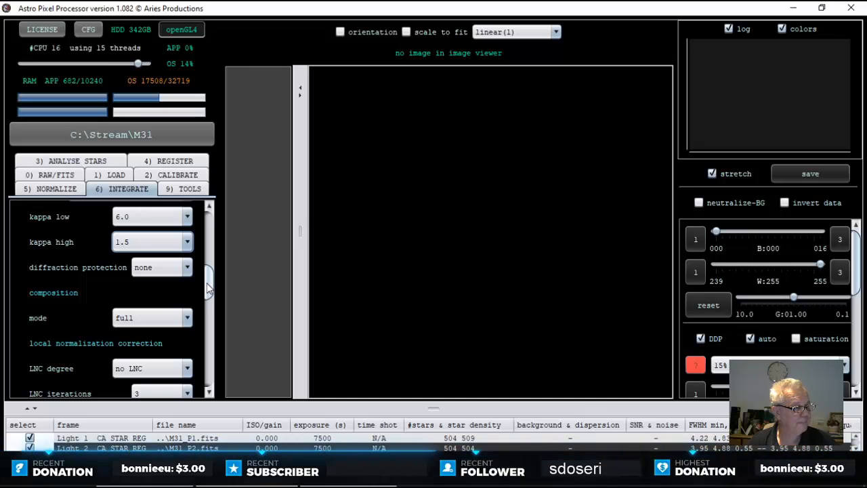
pyautogui.scroll(-1, 197, 304)
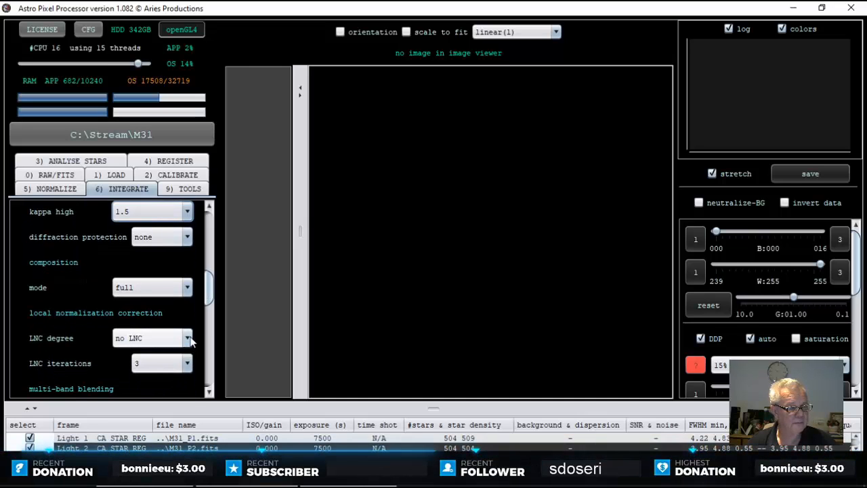
pyautogui.click(165, 339)
pyautogui.click(156, 380)
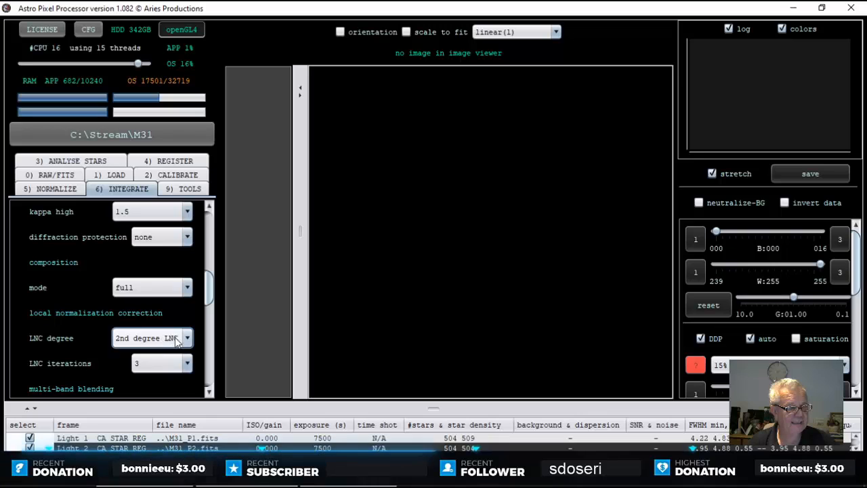
# Step: Enable multi-band blending for the integration and set it to 11%
pyautogui.scroll(-2, 210, 303)
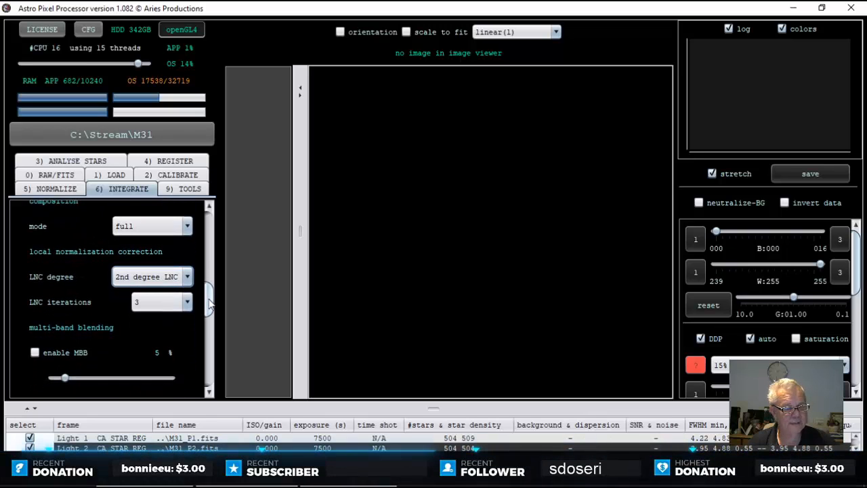
pyautogui.scroll(-1, 209, 305)
pyautogui.scroll(-1, 210, 305)
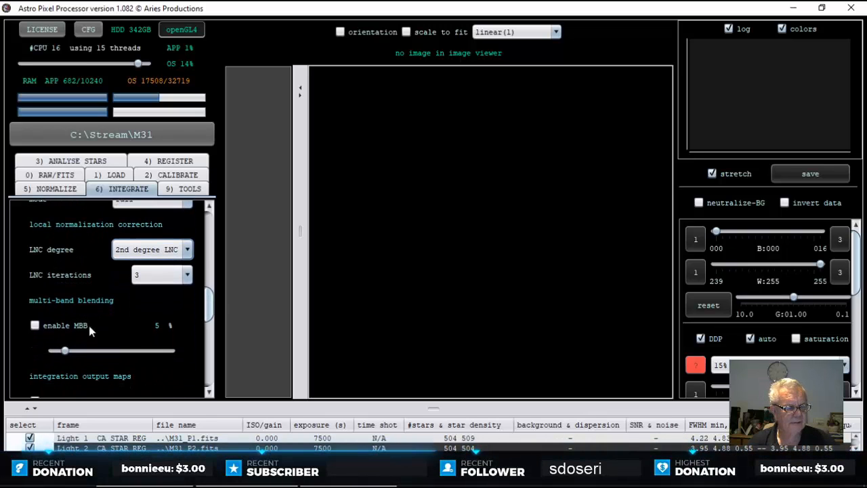
pyautogui.click(35, 325)
pyautogui.moveTo(66, 357); pyautogui.dragTo(75, 353)
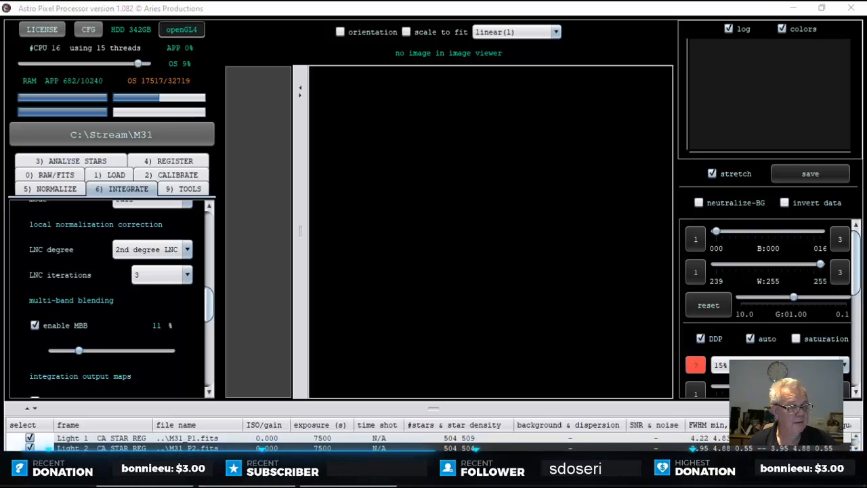
# Step: Start the integration of the two lights with M31 Mosaic as the object name
pyautogui.moveTo(213, 304); pyautogui.dragTo(202, 376)
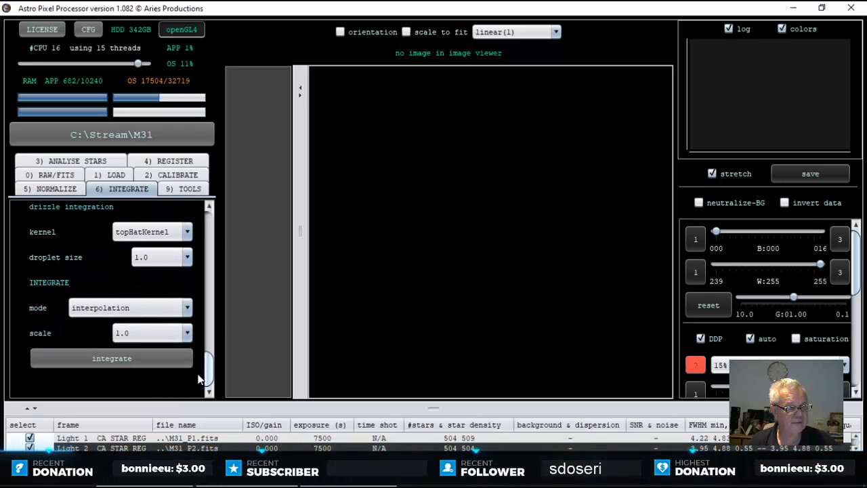
pyautogui.click(111, 359)
pyautogui.click(439, 290)
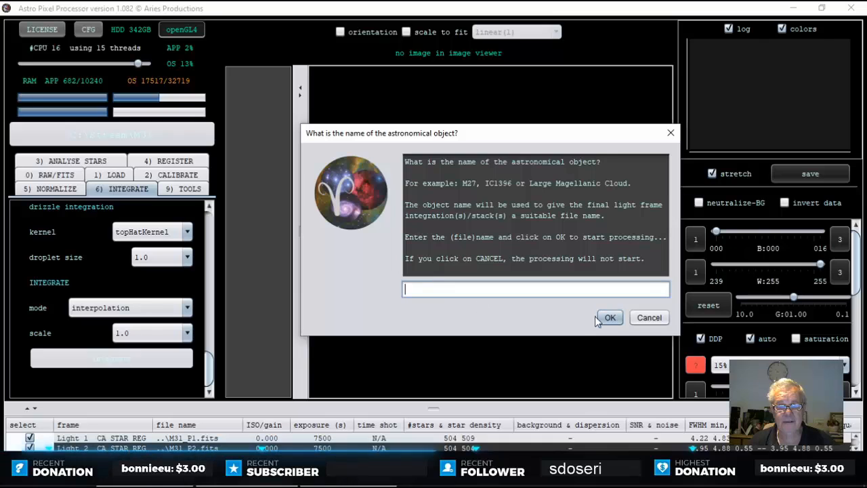
pyautogui.write('M31 ')
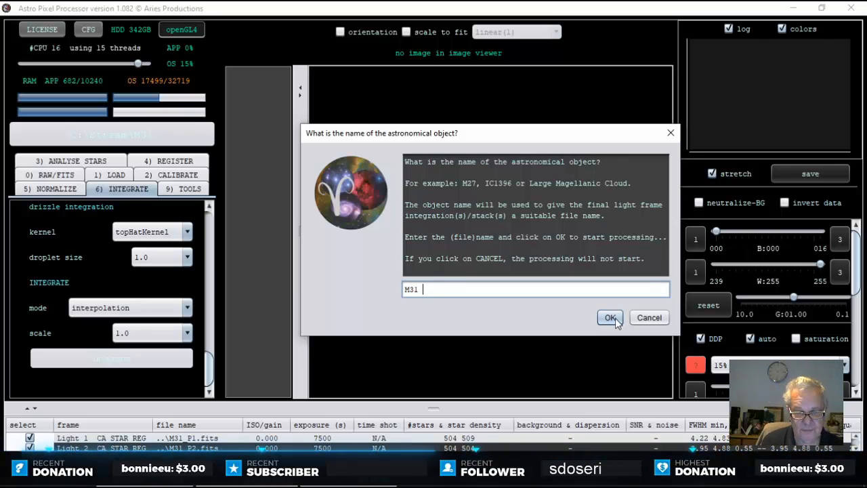
pyautogui.write('Mosaic')
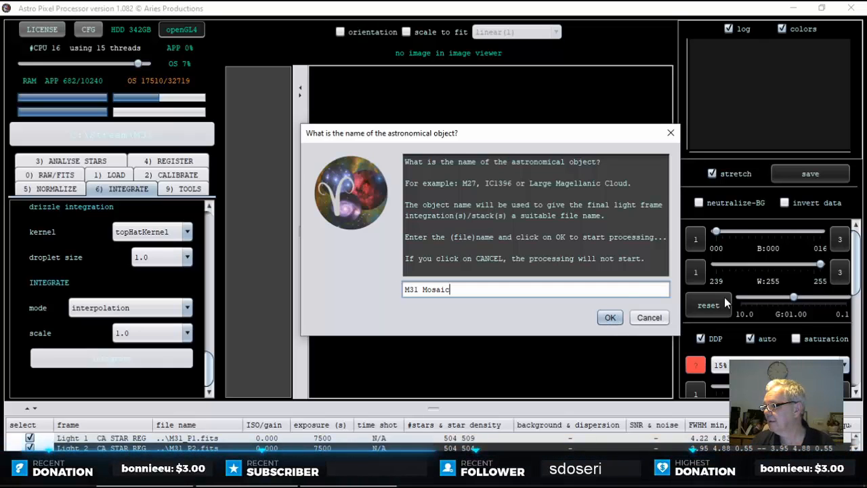
pyautogui.click(609, 317)
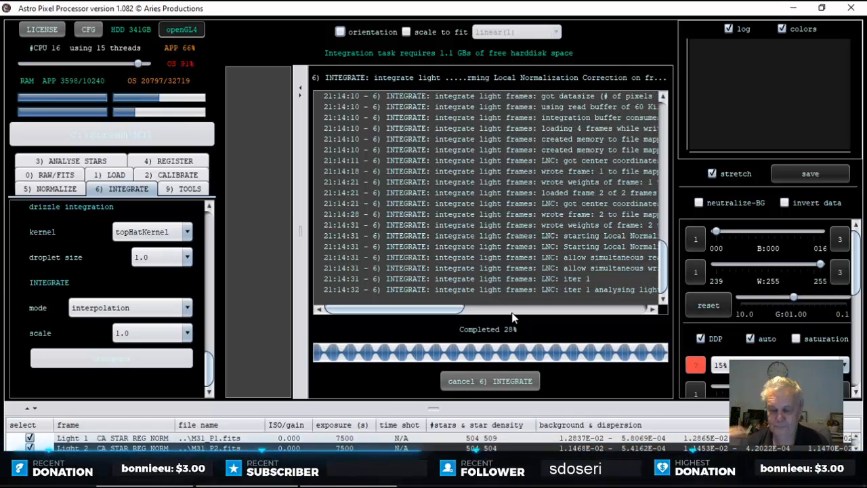
# Step: Check the computer's CPU performance in Task Manager while the integration runs, and close it again
pyautogui.rightClick(539, 477)
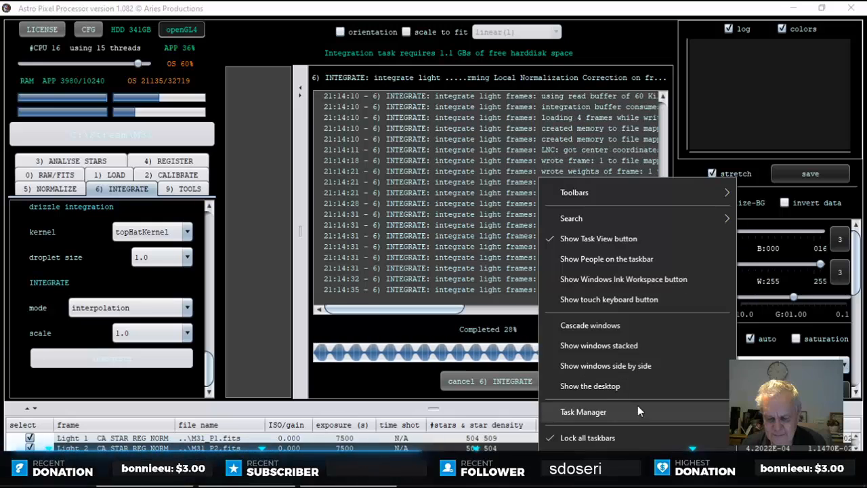
pyautogui.click(590, 410)
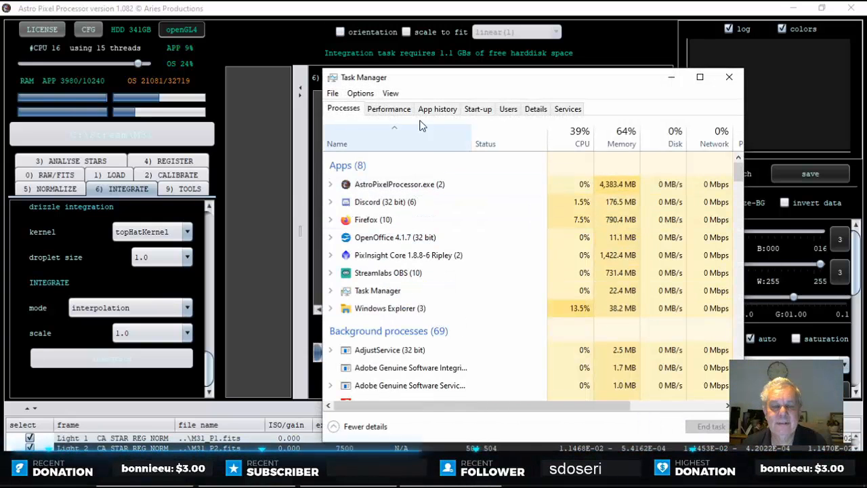
pyautogui.click(392, 110)
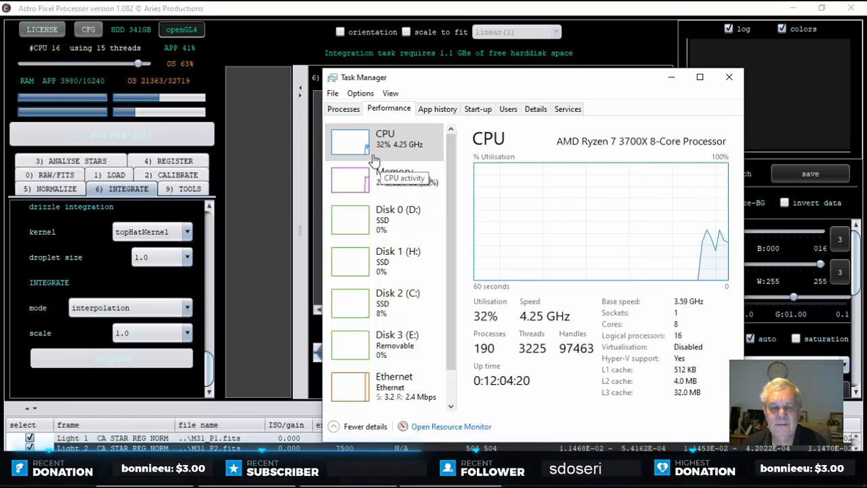
pyautogui.click(728, 77)
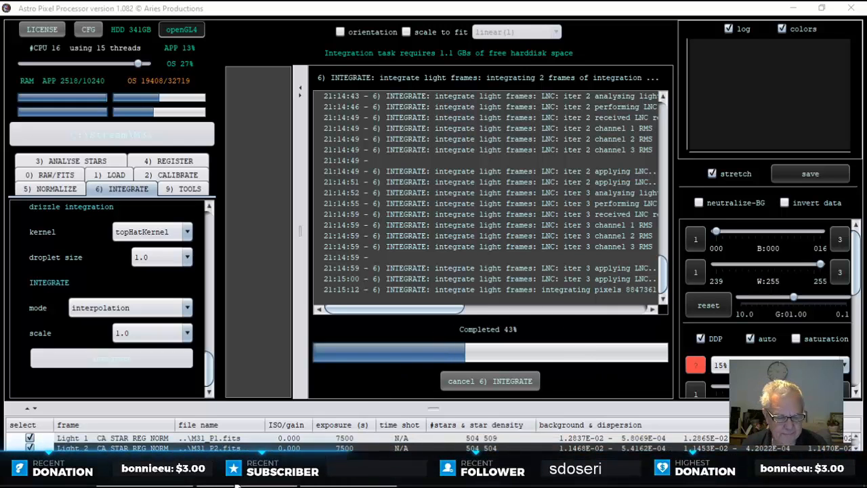
# Step: Switch to PixInsight, collapse the M31_P1 and M31_P2 image windows and stack them out of the way
pyautogui.click(248, 483)
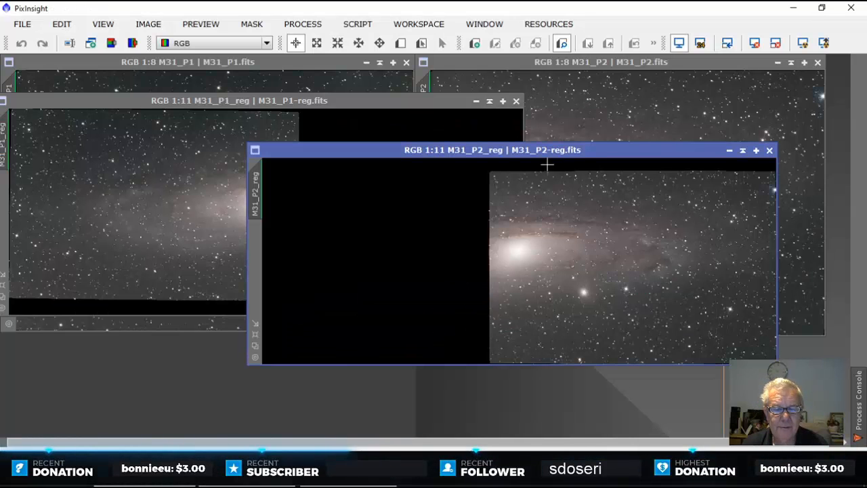
pyautogui.click(307, 61)
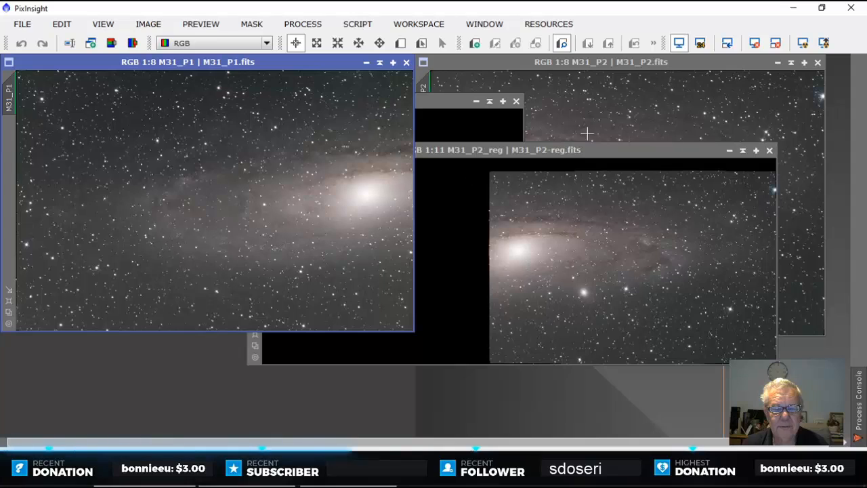
pyautogui.click(608, 62)
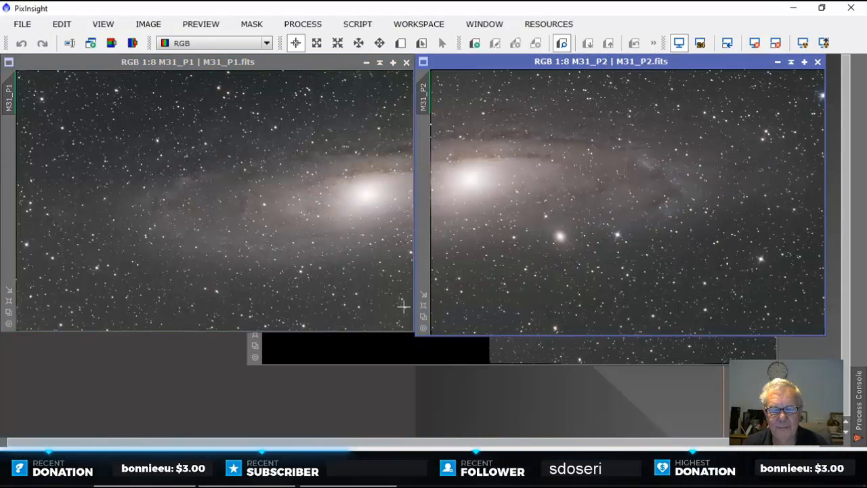
pyautogui.click(380, 62)
pyautogui.click(791, 61)
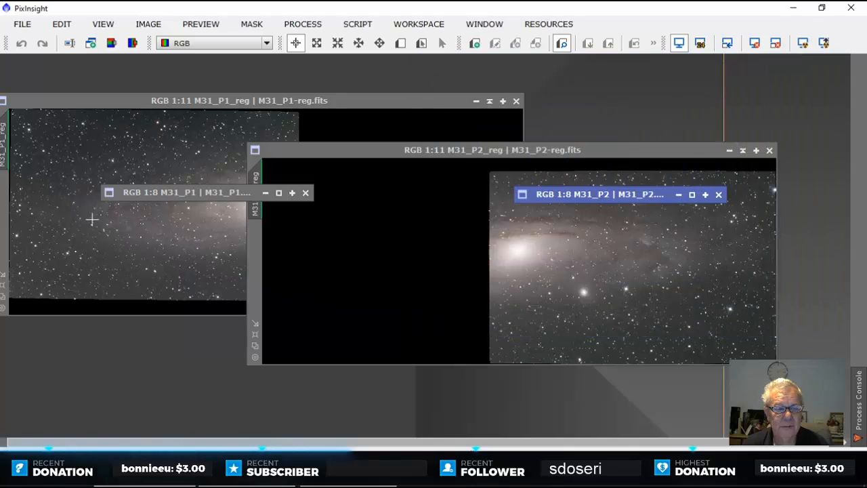
pyautogui.moveTo(189, 193); pyautogui.dragTo(623, 64)
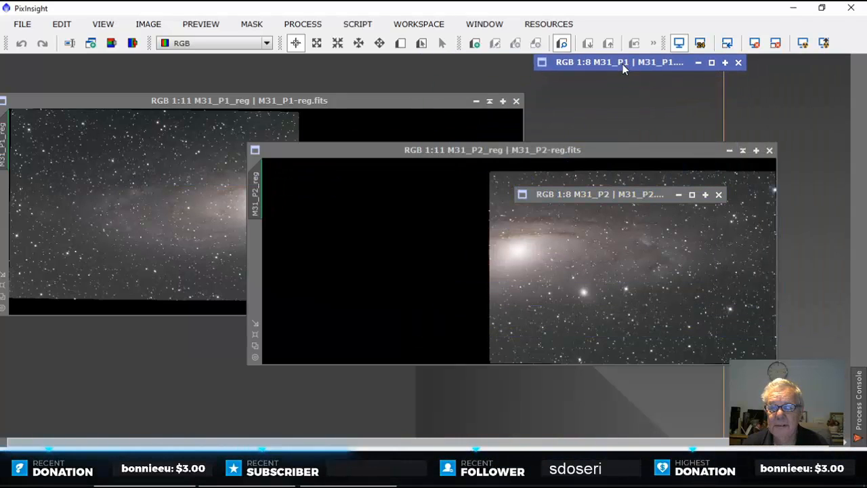
pyautogui.moveTo(618, 194); pyautogui.dragTo(638, 81)
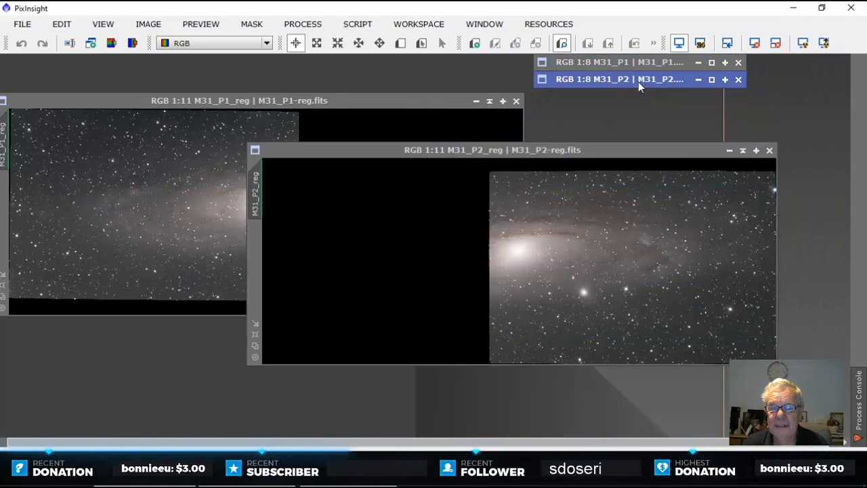
# Step: Collapse the registered M31_P2_reg and M31_P1_reg windows and line them up beneath the other collapsed images
pyautogui.moveTo(597, 150); pyautogui.dragTo(684, 206)
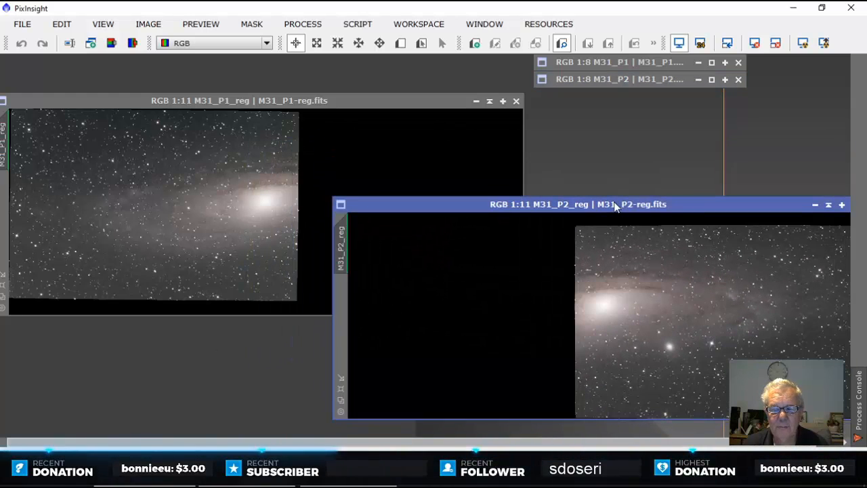
pyautogui.moveTo(616, 206); pyautogui.dragTo(608, 133)
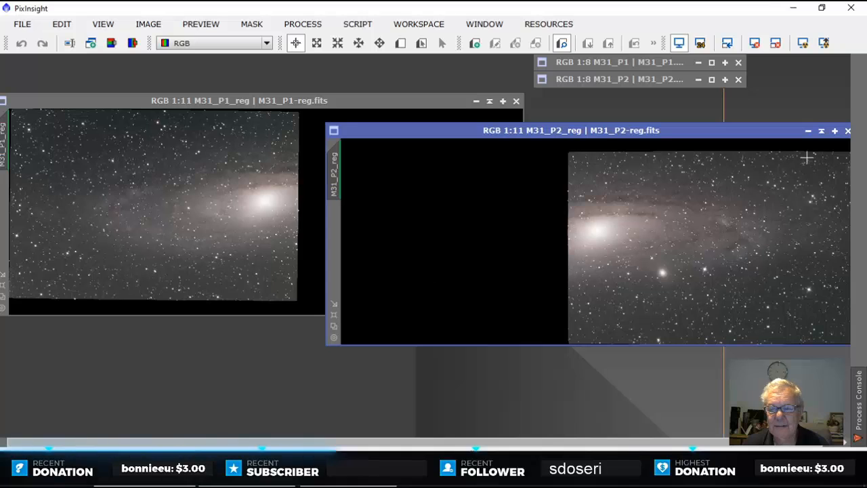
pyautogui.click(821, 131)
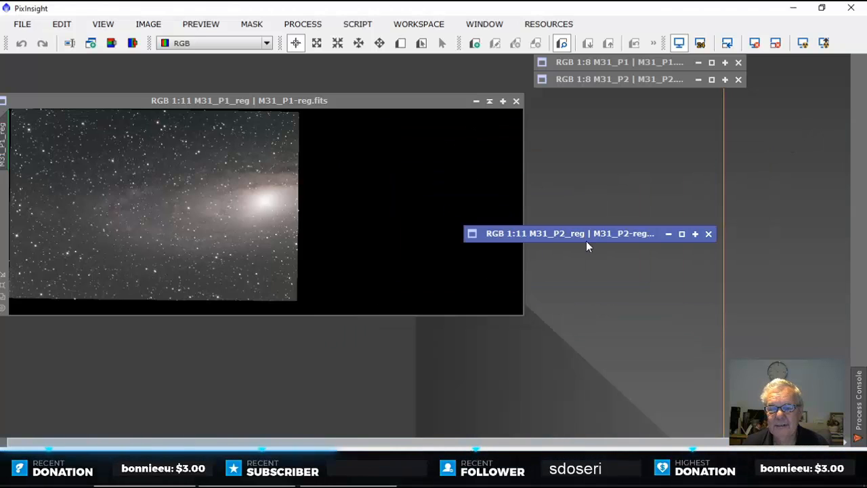
pyautogui.moveTo(587, 242)
pyautogui.mouseDown()
pyautogui.moveTo(657, 205)
pyautogui.moveTo(660, 108)
pyautogui.moveTo(651, 100)
pyautogui.mouseUp()
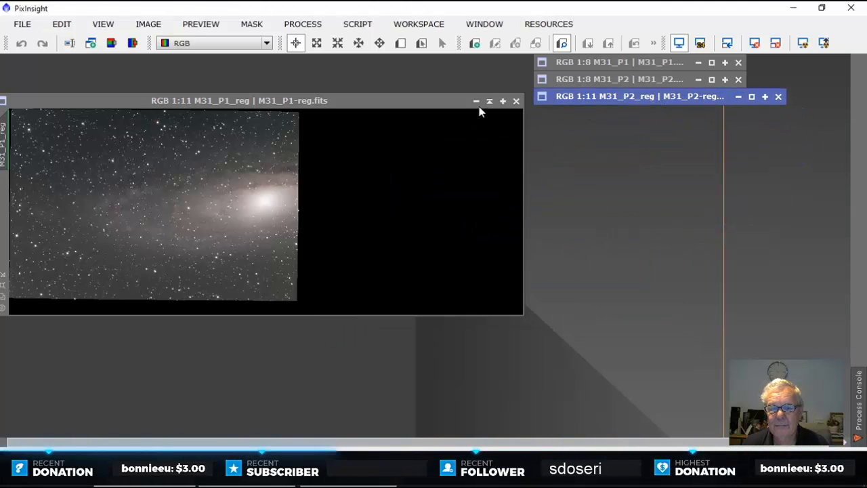
pyautogui.click(489, 101)
pyautogui.moveTo(275, 201)
pyautogui.mouseDown()
pyautogui.moveTo(771, 113)
pyautogui.moveTo(681, 113)
pyautogui.mouseUp()
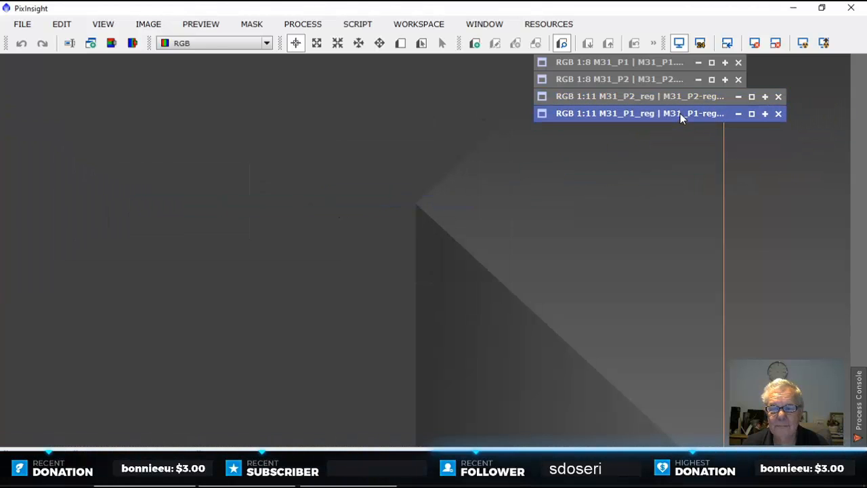
# Step: Check the integrated mosaic in Astro Pixel Processor, minimize its windows and switch back to PixInsight
pyautogui.click(794, 8)
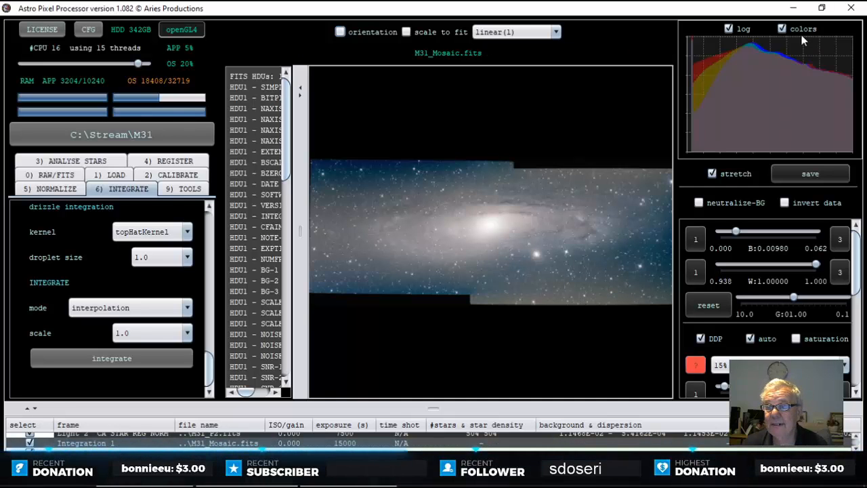
pyautogui.click(793, 8)
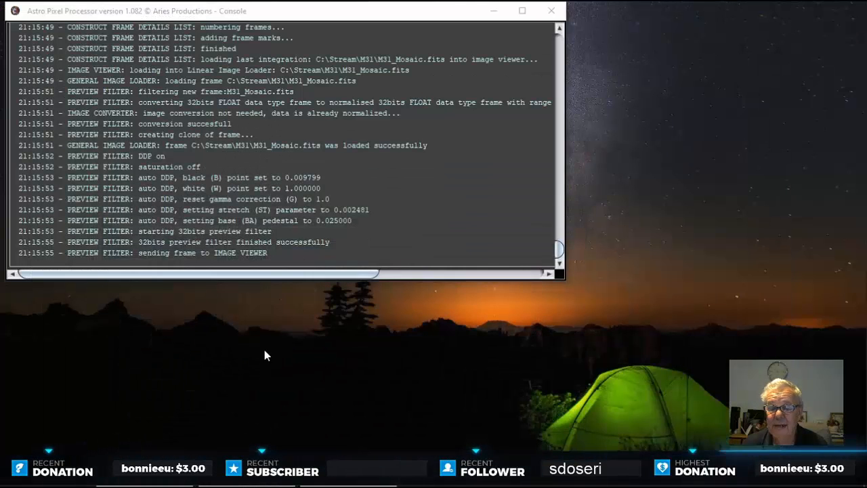
pyautogui.click(494, 11)
pyautogui.click(151, 485)
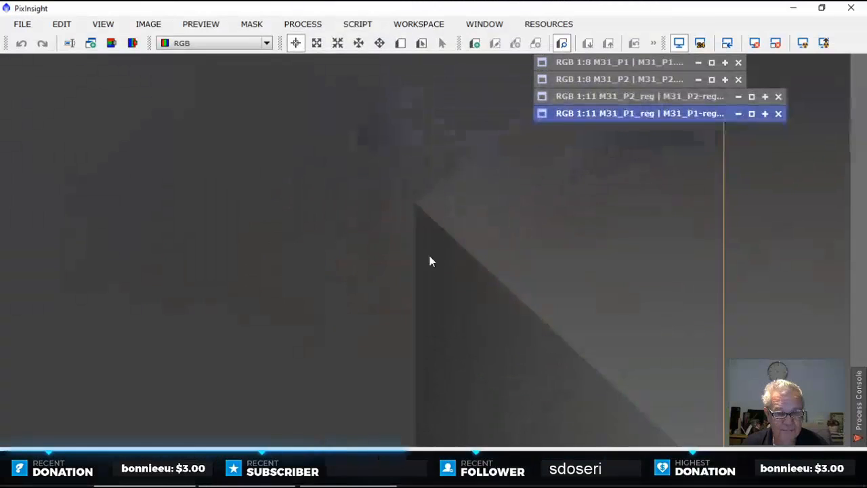
# Step: Open M31_Mosaic.fits from the Stream\M31 folder
pyautogui.doubleClick(316, 205)
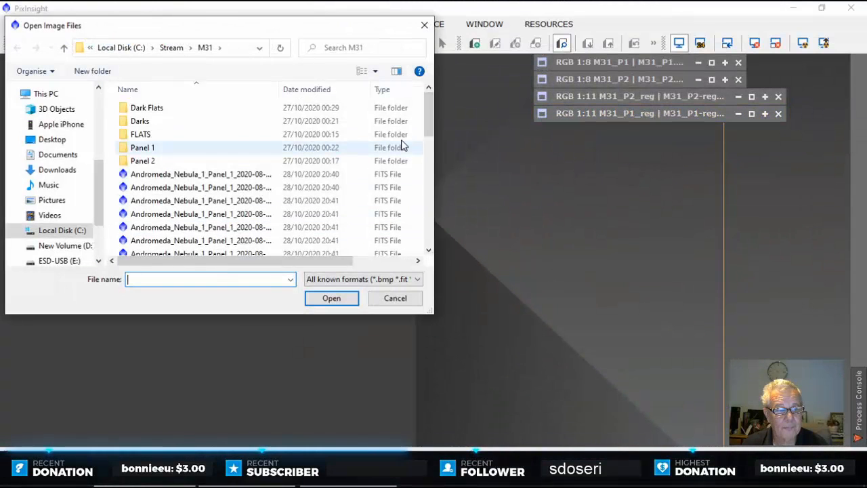
pyautogui.moveTo(432, 124); pyautogui.dragTo(448, 213)
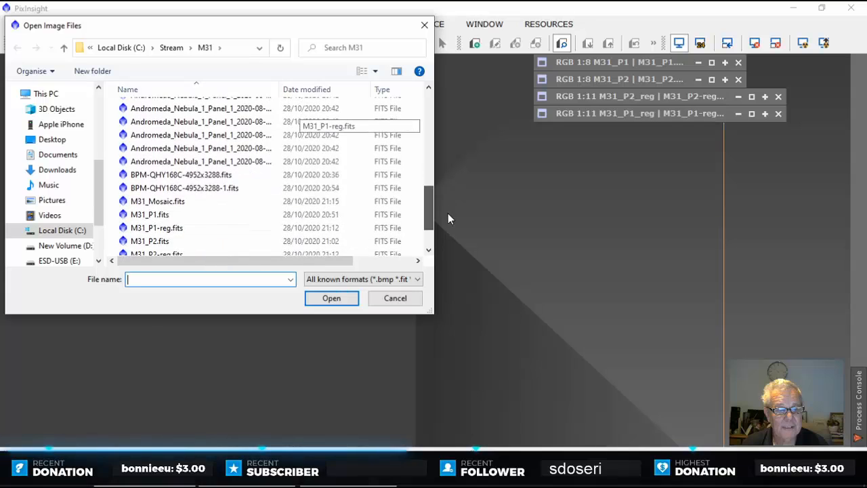
pyautogui.click(201, 201)
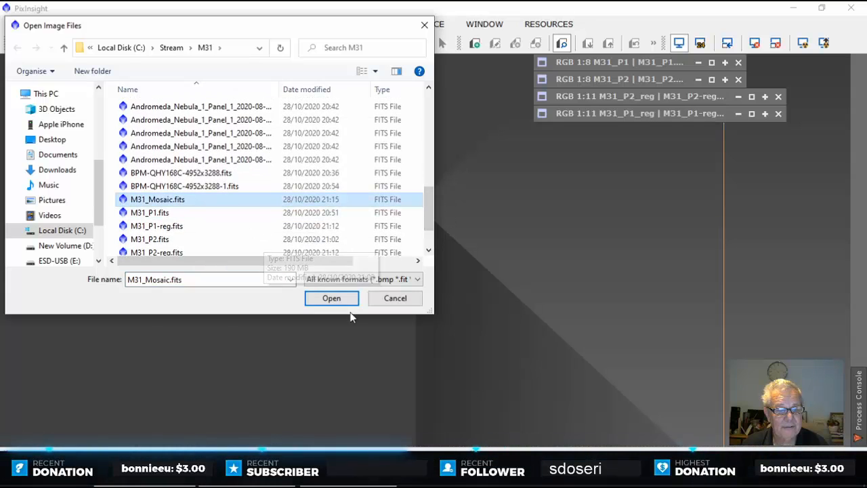
pyautogui.click(332, 298)
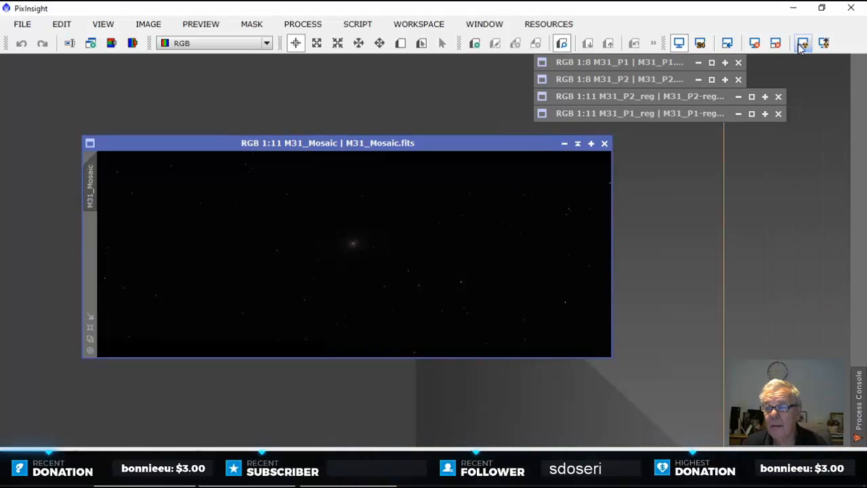
# Step: Auto-stretch the display of the M31_Mosaic image and maximize its window for a larger view
pyautogui.click(801, 44)
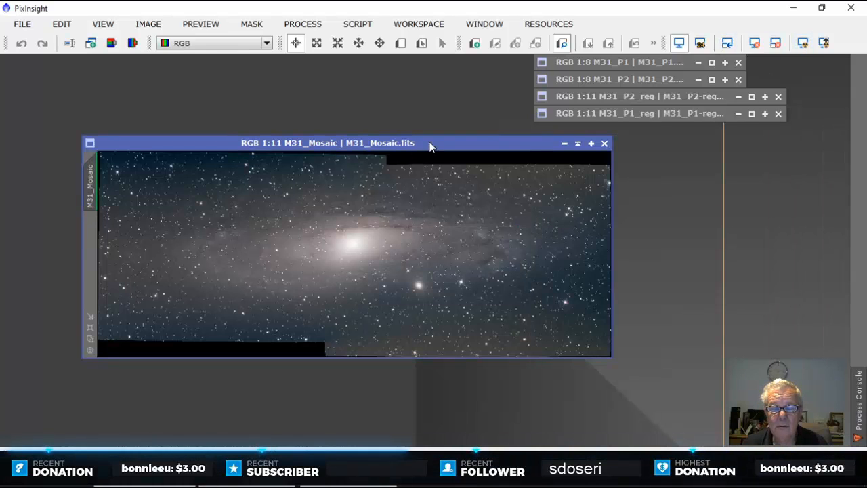
pyautogui.moveTo(429, 143); pyautogui.dragTo(397, 138)
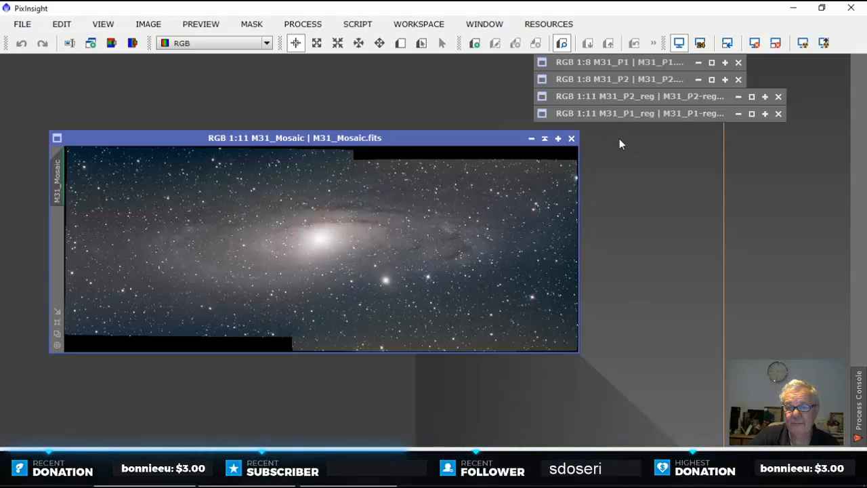
pyautogui.click(558, 139)
pyautogui.scroll(2, 450, 265)
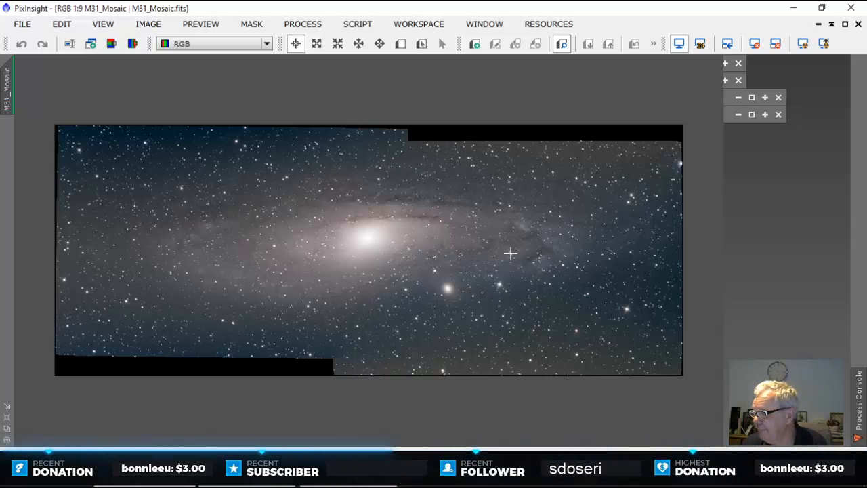
# Step: Draw a DynamicCrop frame of about 8739 × 2952 pixels on the M31 mosaic, adjusting its edges to exclude the black borders
pyautogui.click(302, 24)
pyautogui.moveTo(402, 16)
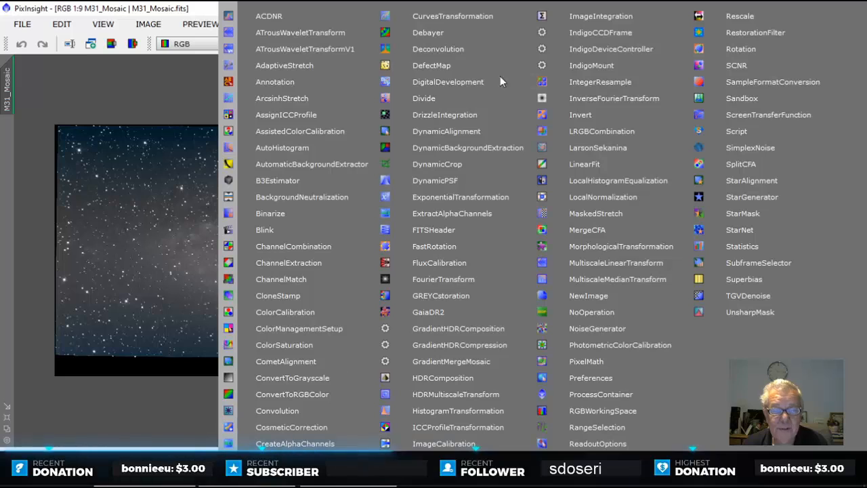
pyautogui.click(452, 165)
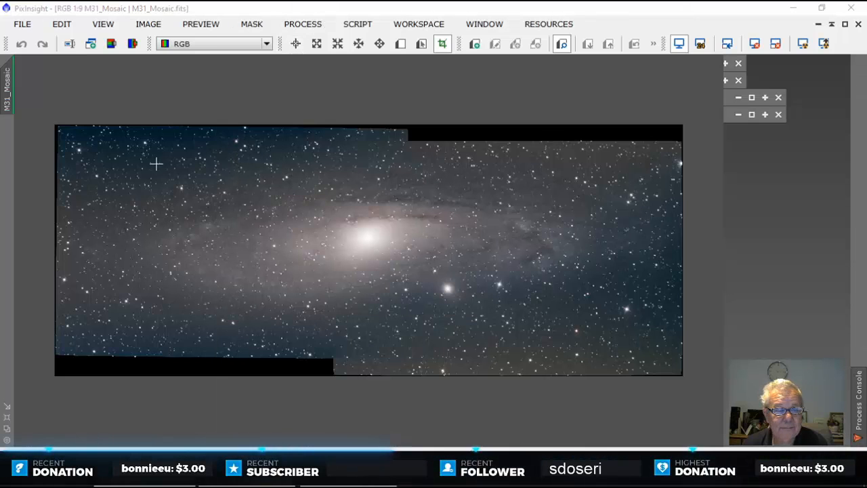
pyautogui.moveTo(59, 137)
pyautogui.mouseDown()
pyautogui.moveTo(126, 178)
pyautogui.moveTo(616, 364)
pyautogui.moveTo(659, 363)
pyautogui.moveTo(657, 353)
pyautogui.moveTo(674, 350)
pyautogui.mouseUp()
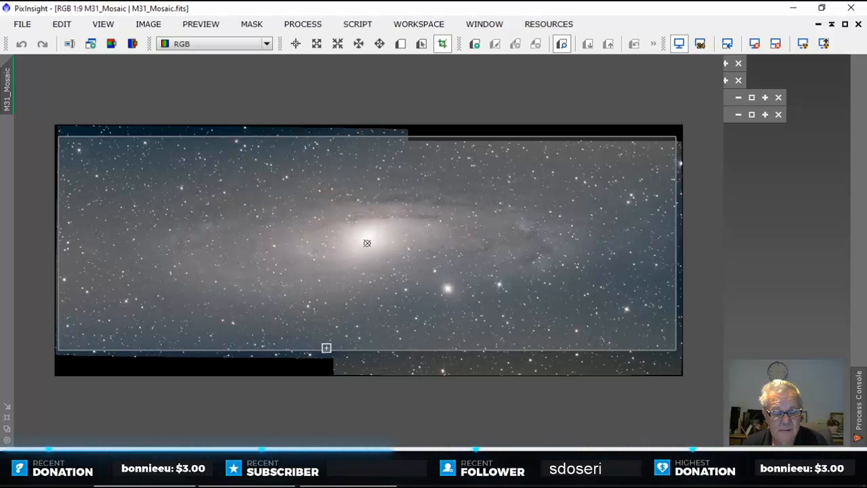
pyautogui.moveTo(328, 350); pyautogui.dragTo(328, 355)
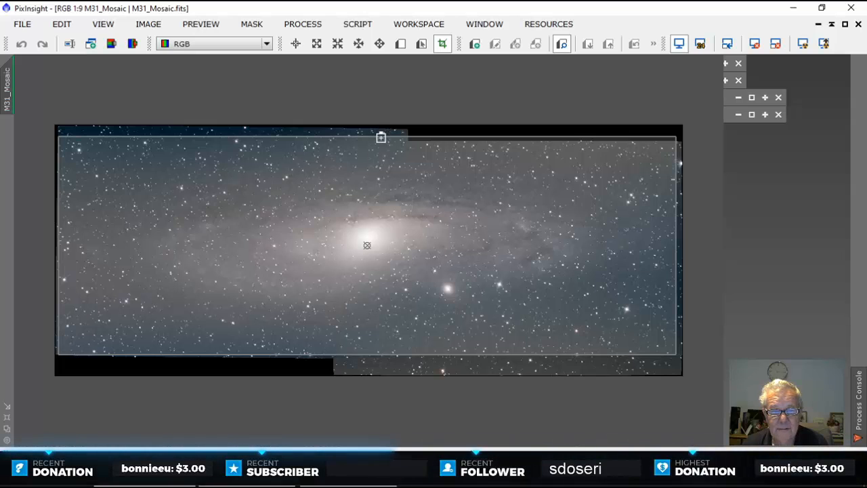
pyautogui.moveTo(380, 138); pyautogui.dragTo(378, 146)
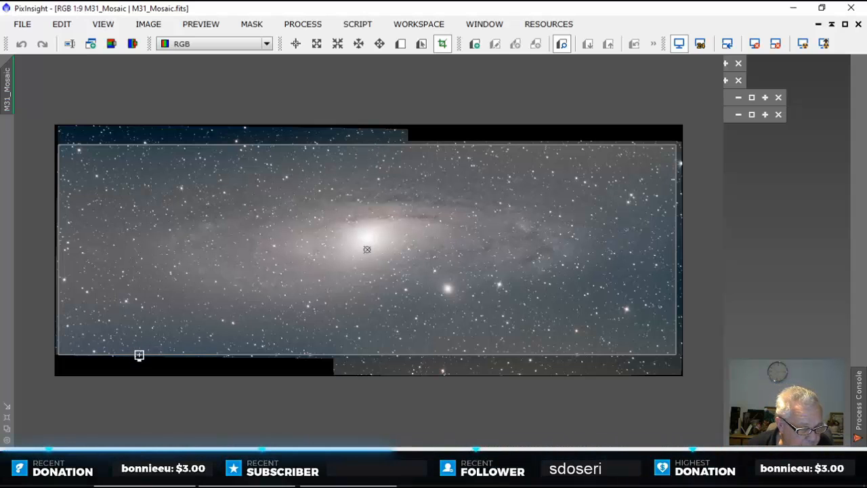
pyautogui.moveTo(139, 355); pyautogui.dragTo(138, 352)
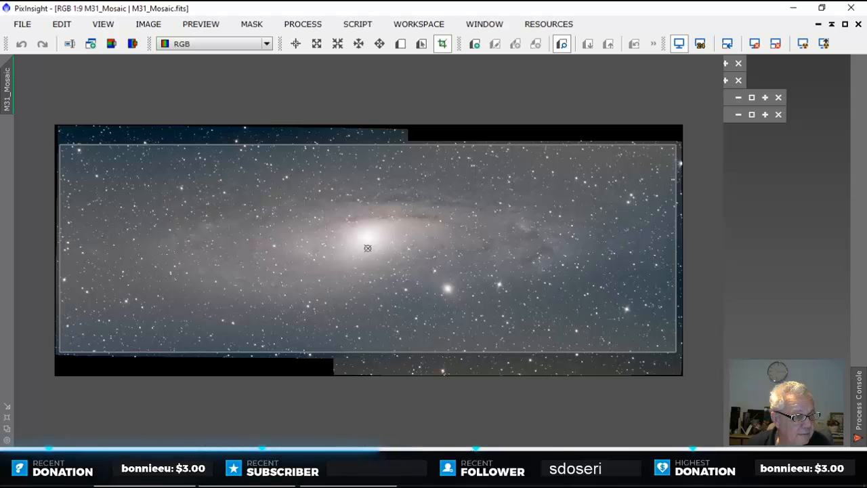
# Step: Apply the crop to the M31 mosaic and close DynamicCrop
pyautogui.moveTo(0, 135); pyautogui.dragTo(194, 129)
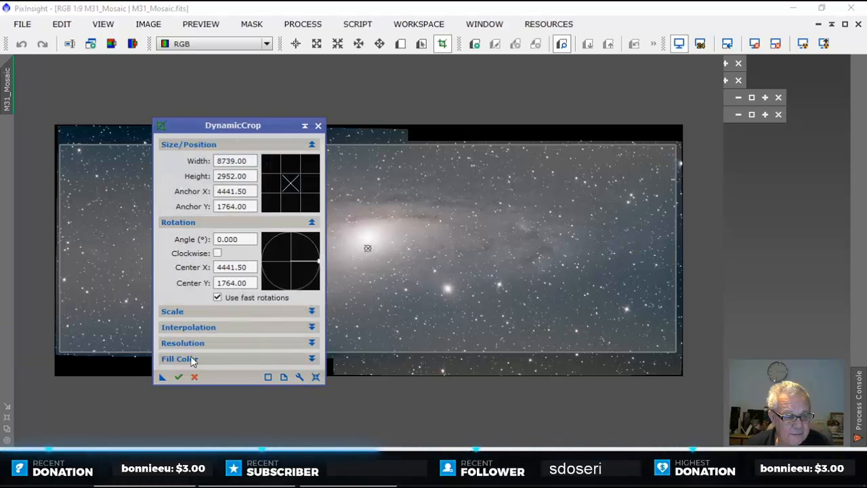
pyautogui.click(179, 377)
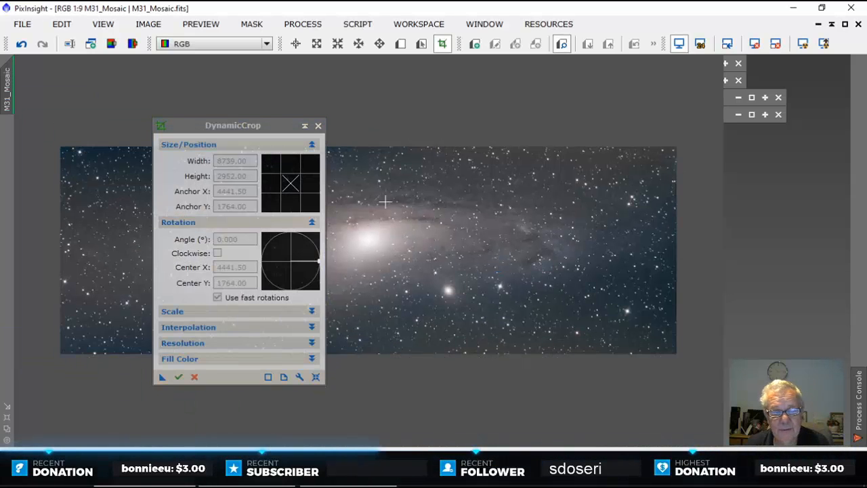
pyautogui.click(318, 126)
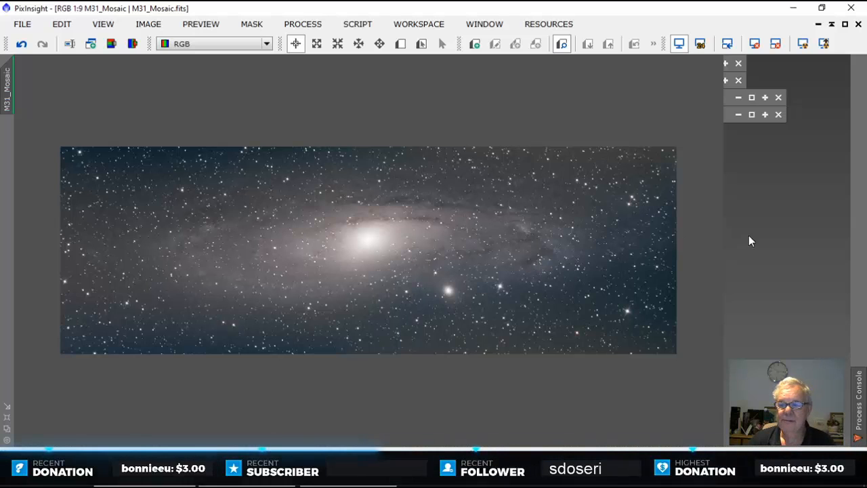
# Step: Load the process icons from ced214 set.xpsm in the Processing folder onto the workspace
pyautogui.rightClick(751, 203)
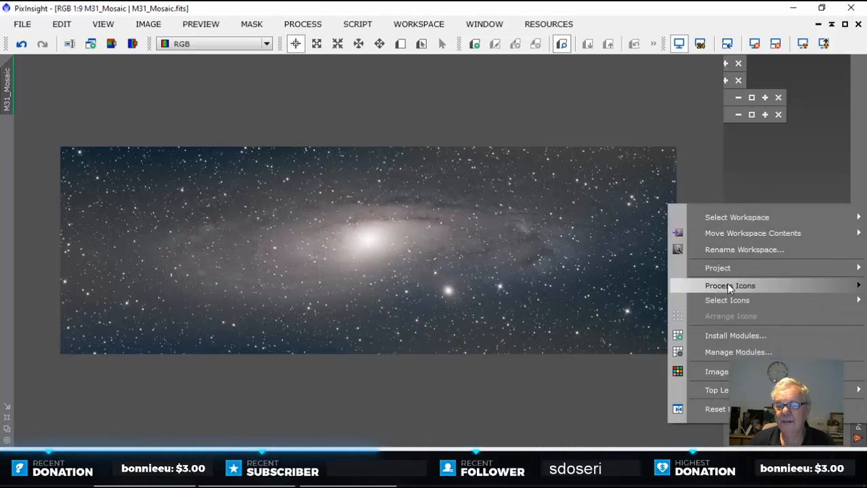
pyautogui.moveTo(729, 286)
pyautogui.click(556, 284)
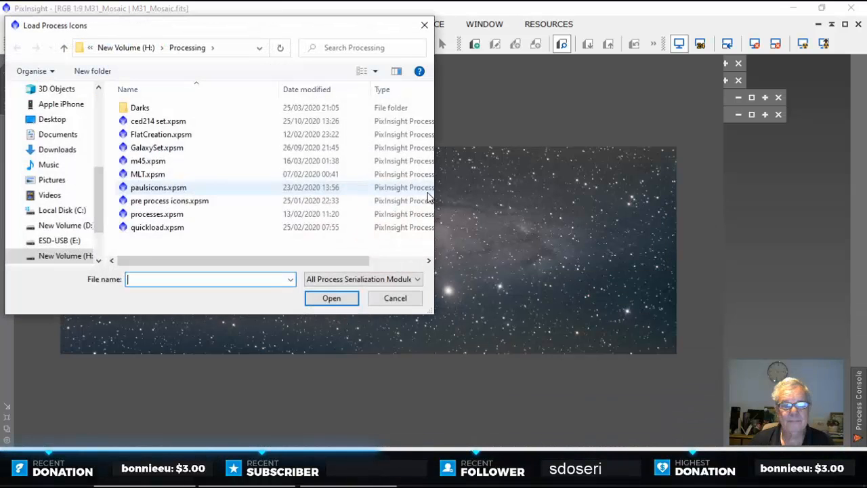
pyautogui.doubleClick(144, 120)
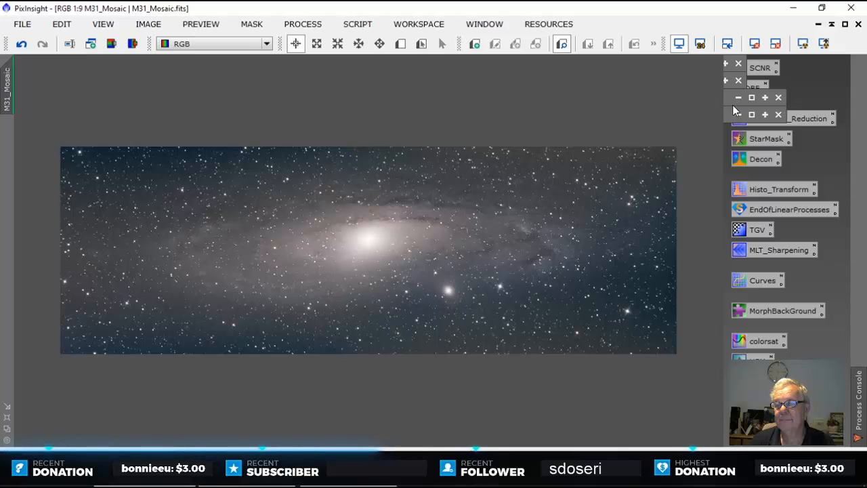
# Step: Move the shaded M31_P2_reg, M31_P1_reg, M31_P1 and M31_P2 image windows clear of the process icons
pyautogui.moveTo(726, 97); pyautogui.dragTo(628, 94)
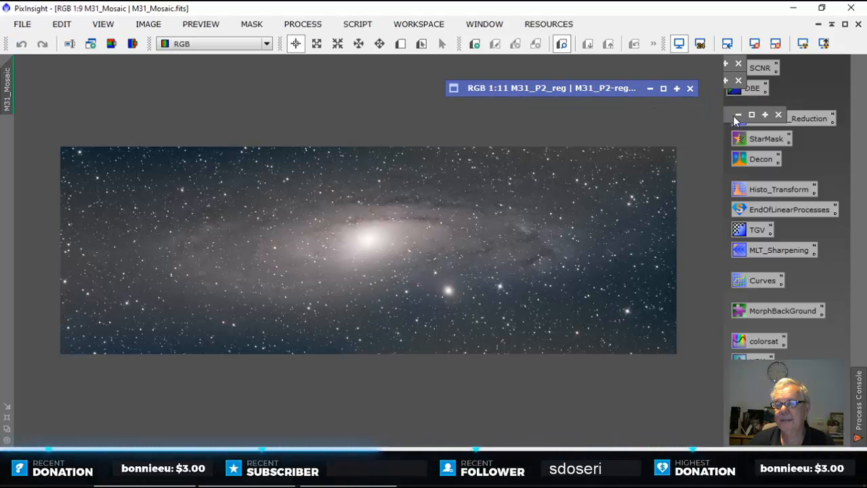
pyautogui.moveTo(727, 119)
pyautogui.mouseDown()
pyautogui.moveTo(607, 115)
pyautogui.moveTo(643, 109)
pyautogui.mouseUp()
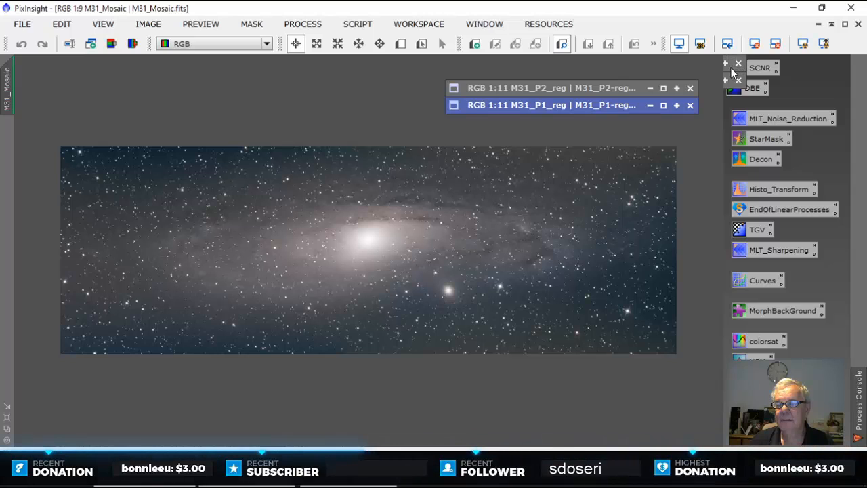
pyautogui.moveTo(731, 71)
pyautogui.mouseDown()
pyautogui.moveTo(641, 72)
pyautogui.moveTo(666, 70)
pyautogui.mouseUp()
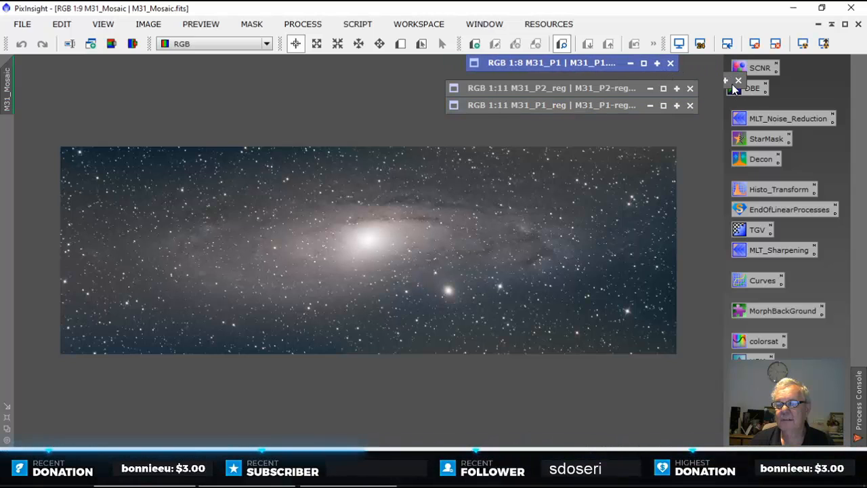
pyautogui.moveTo(735, 88)
pyautogui.mouseDown()
pyautogui.moveTo(516, 87)
pyautogui.moveTo(454, 70)
pyautogui.mouseUp()
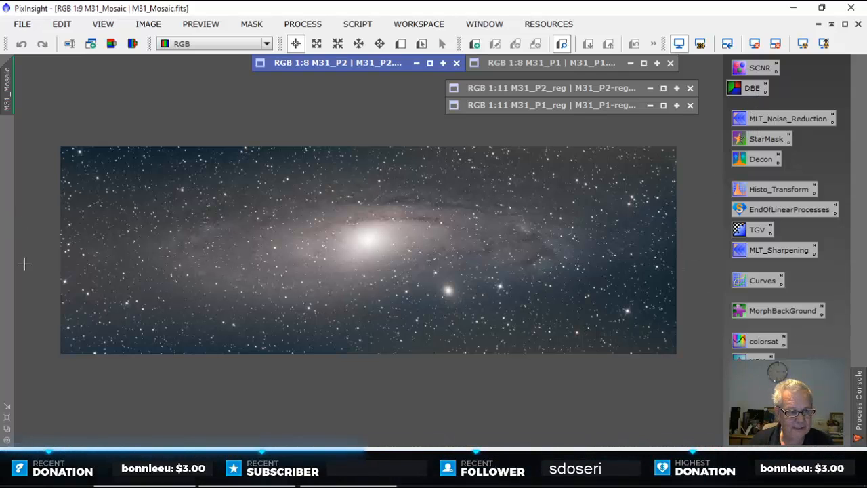
pyautogui.doubleClick(752, 88)
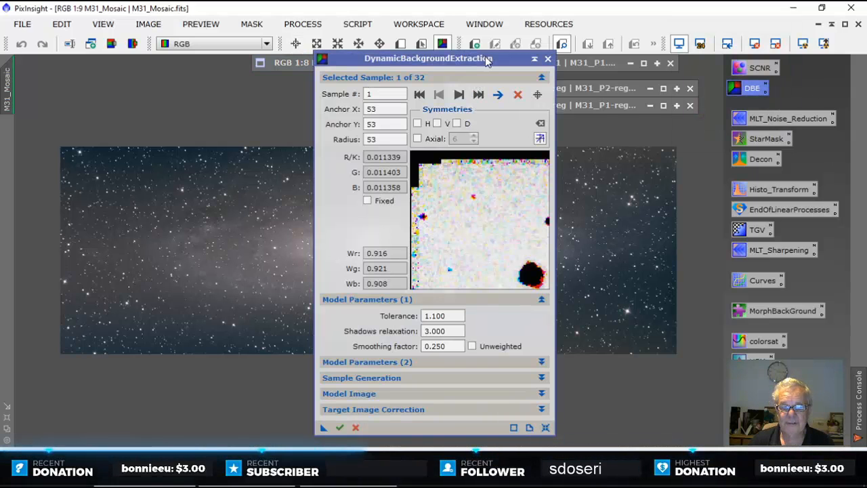
pyautogui.moveTo(485, 61); pyautogui.dragTo(340, 66)
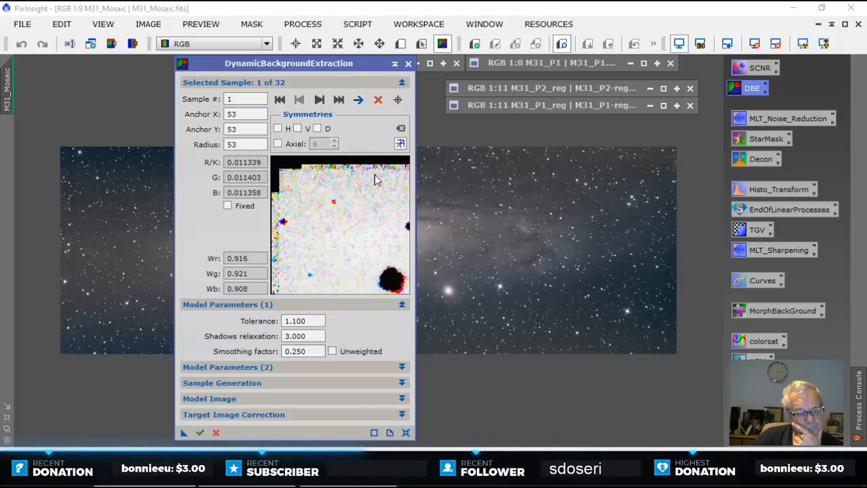
pyautogui.moveTo(335, 63)
pyautogui.mouseDown()
pyautogui.moveTo(323, 68)
pyautogui.moveTo(341, 76)
pyautogui.mouseUp()
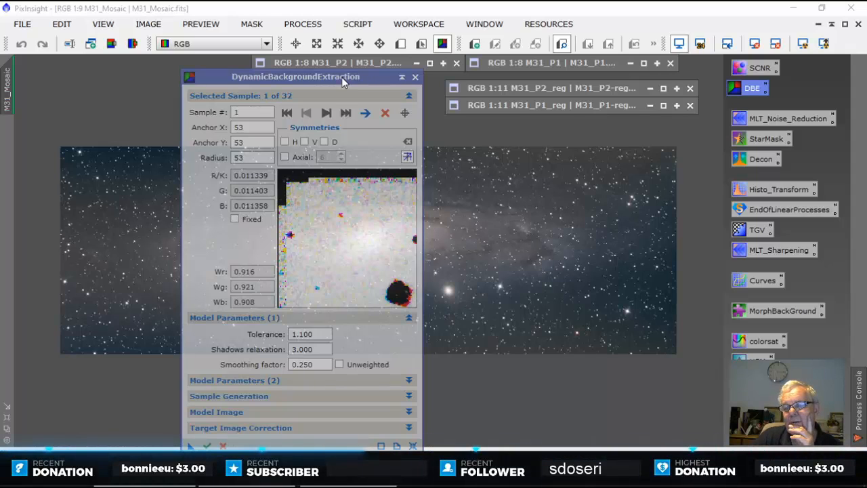
pyautogui.moveTo(341, 77); pyautogui.dragTo(345, 55)
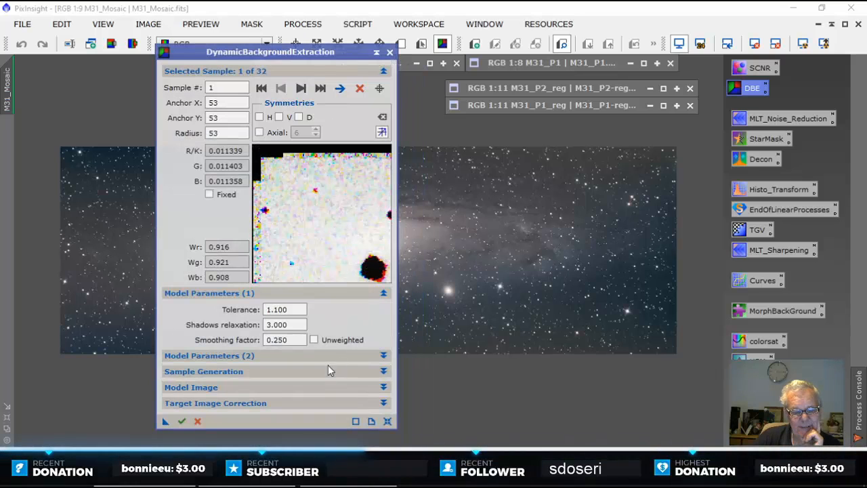
pyautogui.click(384, 387)
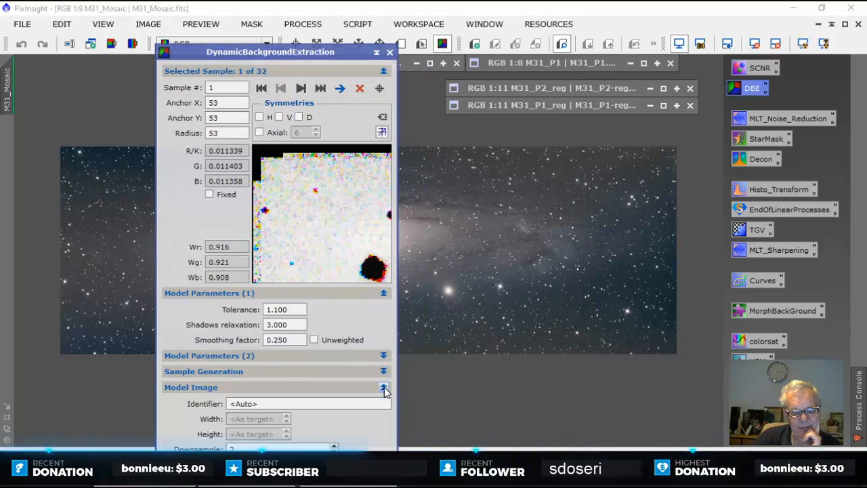
pyautogui.click(384, 387)
pyautogui.click(384, 403)
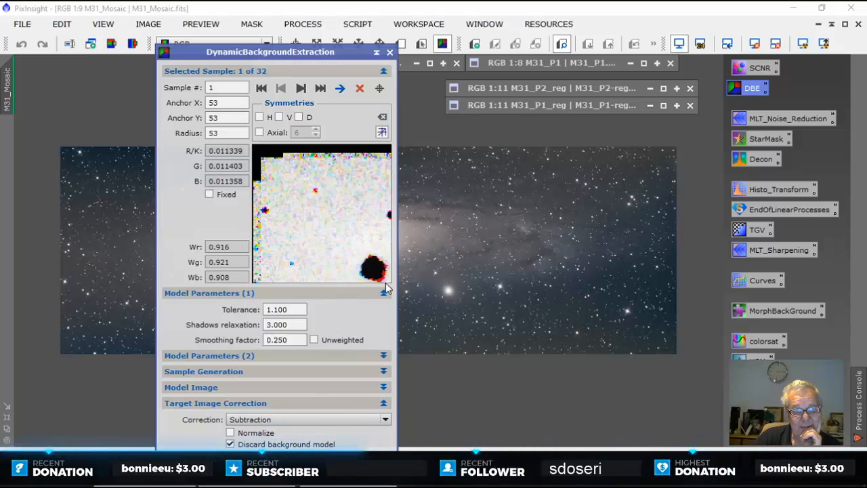
pyautogui.moveTo(316, 53); pyautogui.dragTo(280, 25)
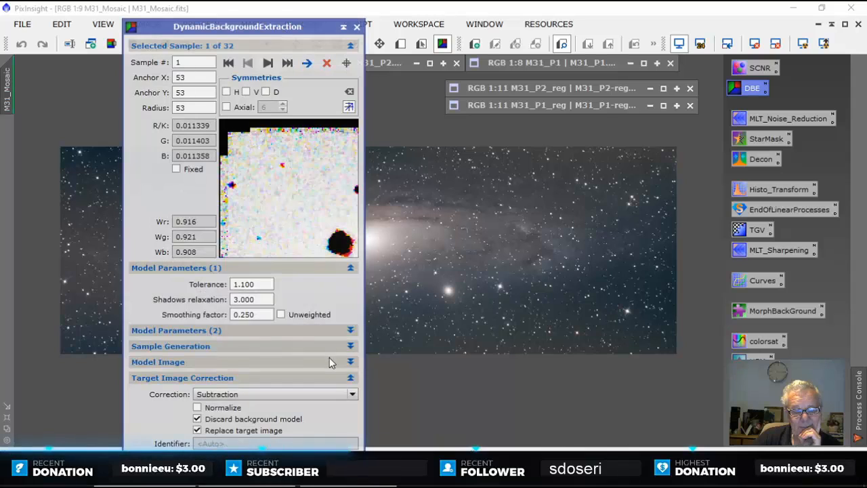
pyautogui.click(351, 378)
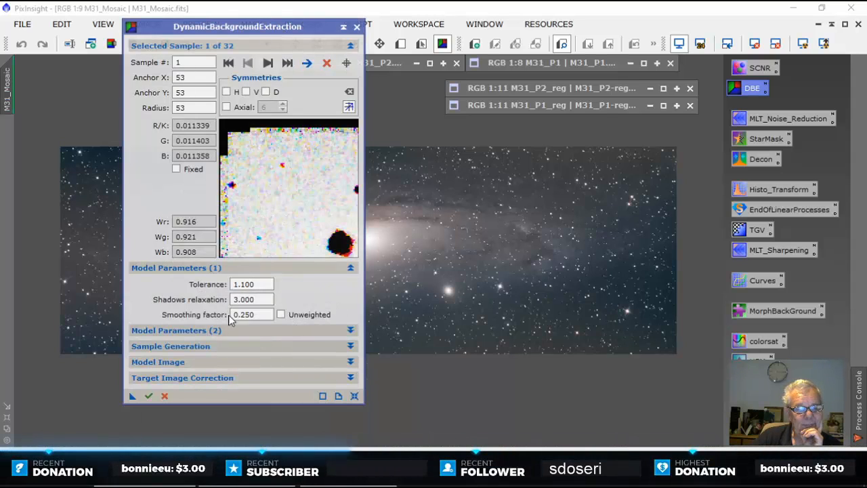
pyautogui.click(351, 269)
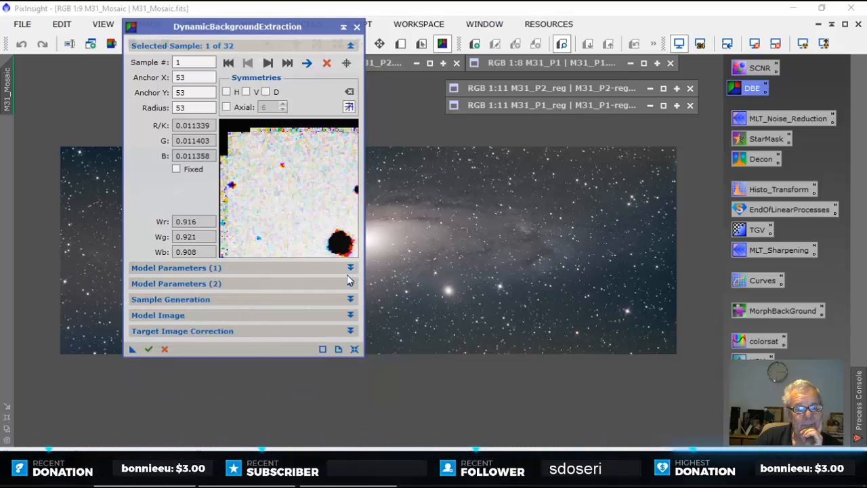
pyautogui.click(355, 350)
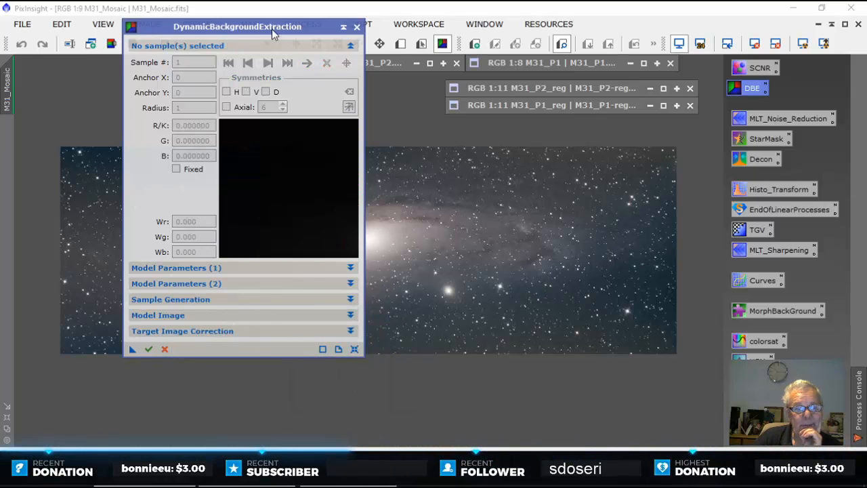
pyautogui.moveTo(268, 29); pyautogui.dragTo(180, 81)
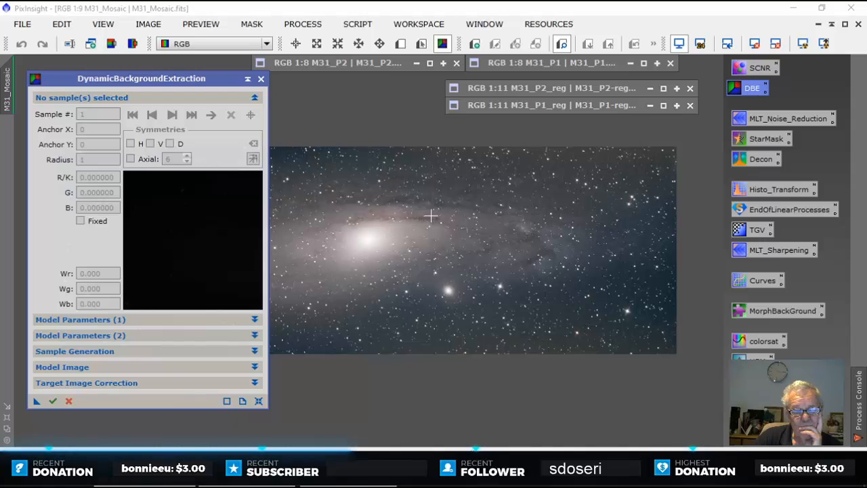
pyautogui.click(261, 81)
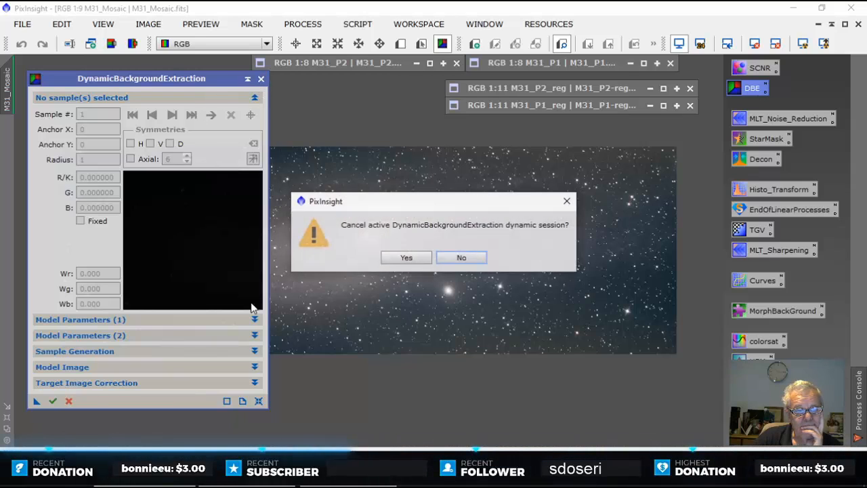
pyautogui.click(408, 255)
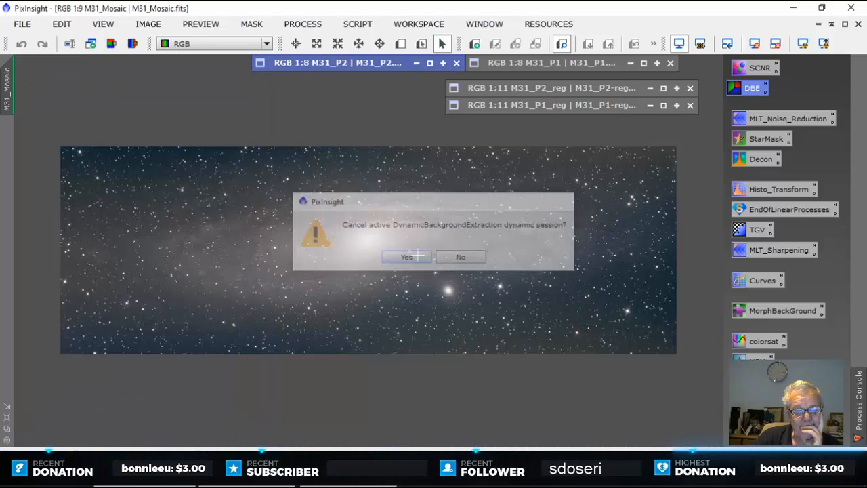
# Step: Restore the maximized M31_Mosaic image to a floating window, narrow it and reposition it clear of the process icons
pyautogui.click(7, 430)
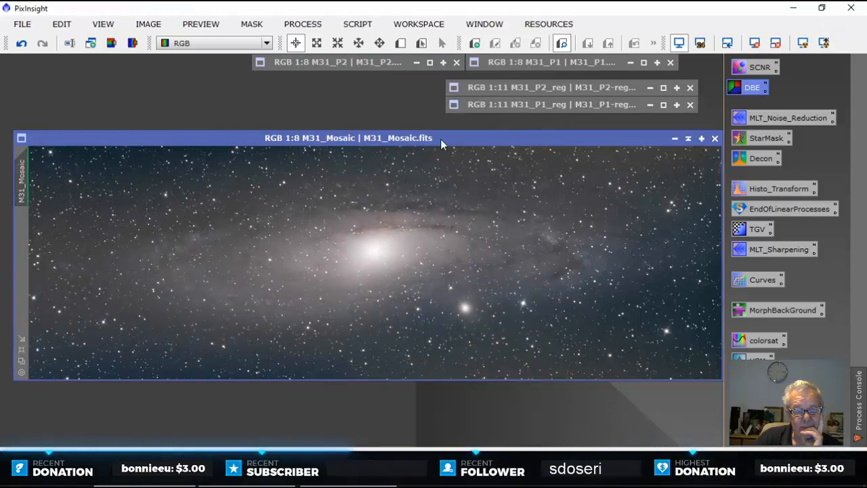
pyautogui.moveTo(440, 139); pyautogui.dragTo(426, 138)
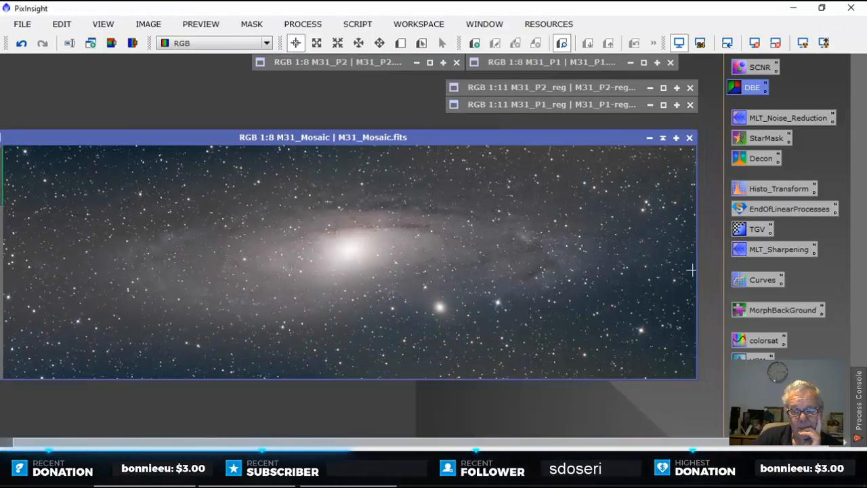
pyautogui.moveTo(697, 269); pyautogui.dragTo(575, 258)
pyautogui.moveTo(420, 137); pyautogui.dragTo(436, 128)
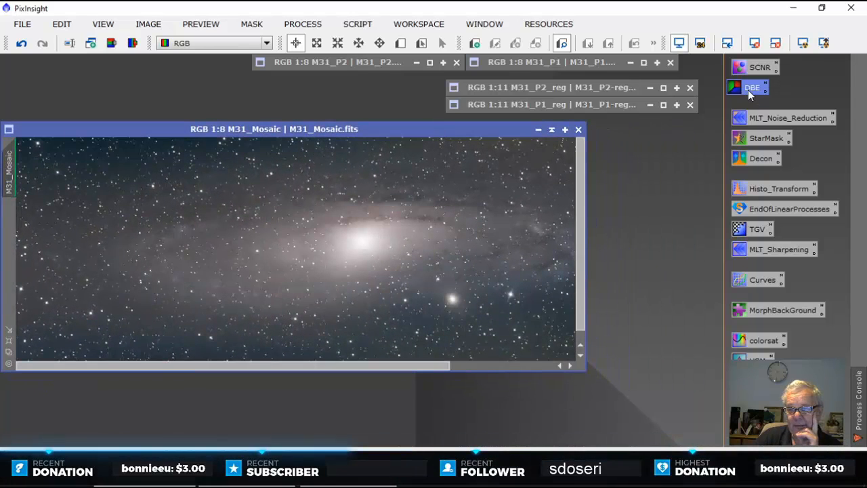
# Step: Run DynamicBackgroundExtraction on M31_Mosaic using the saved DBE icon's settings and samples, and end the dynamic session
pyautogui.doubleClick(748, 89)
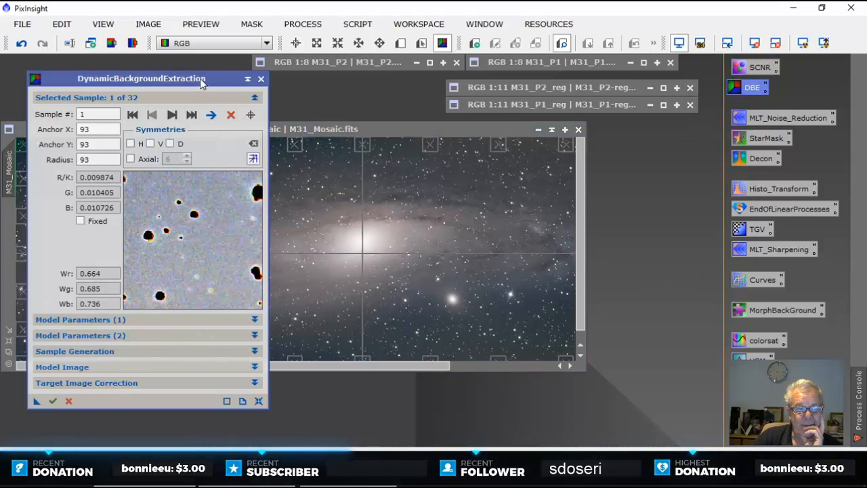
pyautogui.moveTo(136, 78); pyautogui.dragTo(772, 79)
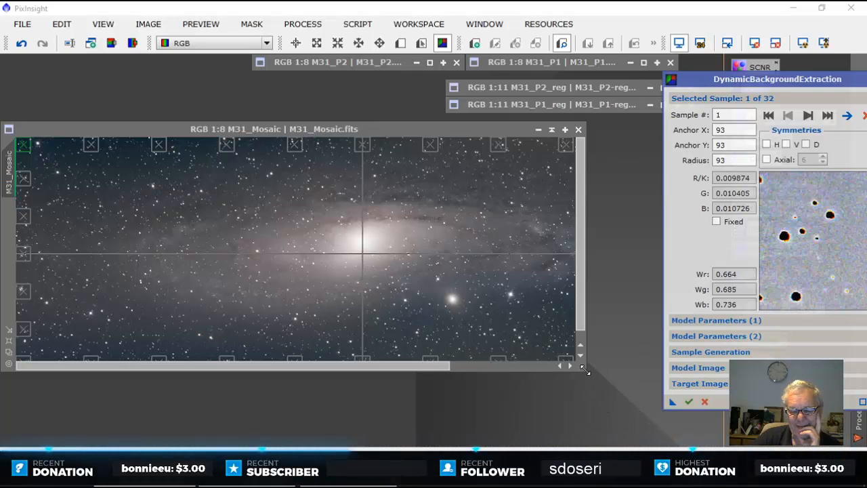
pyautogui.moveTo(582, 370); pyautogui.dragTo(638, 432)
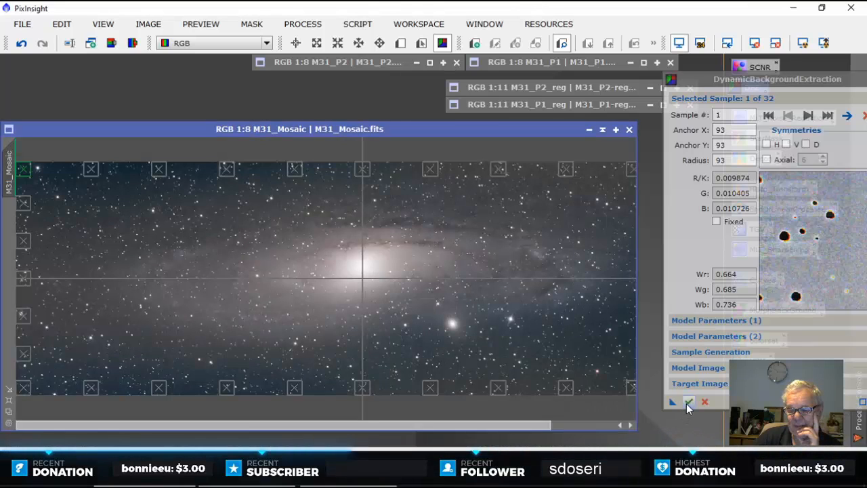
pyautogui.click(687, 401)
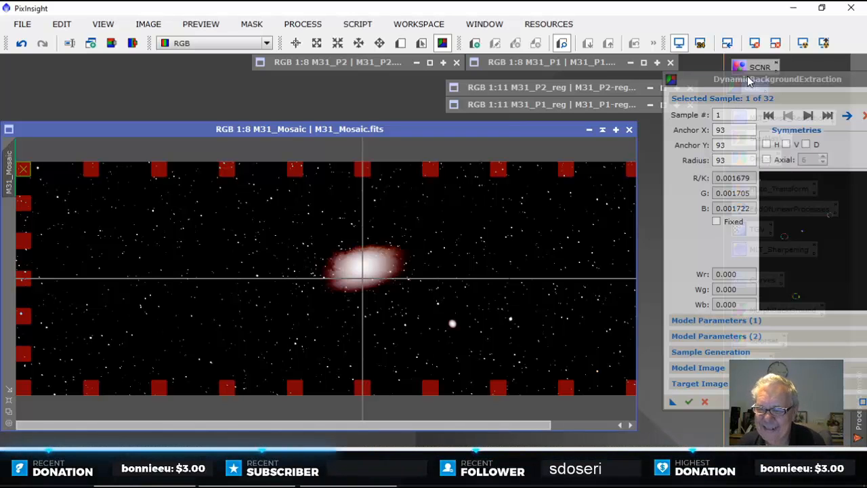
pyautogui.moveTo(749, 85); pyautogui.dragTo(725, 102)
pyautogui.click(781, 100)
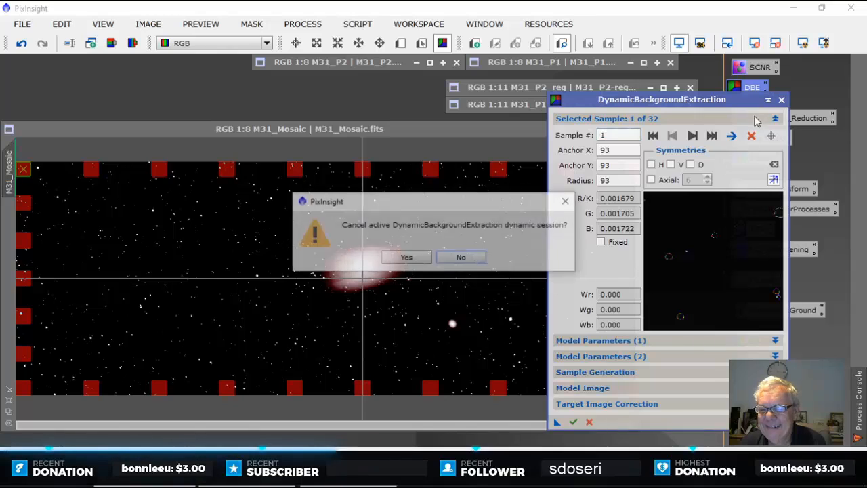
pyautogui.click(407, 258)
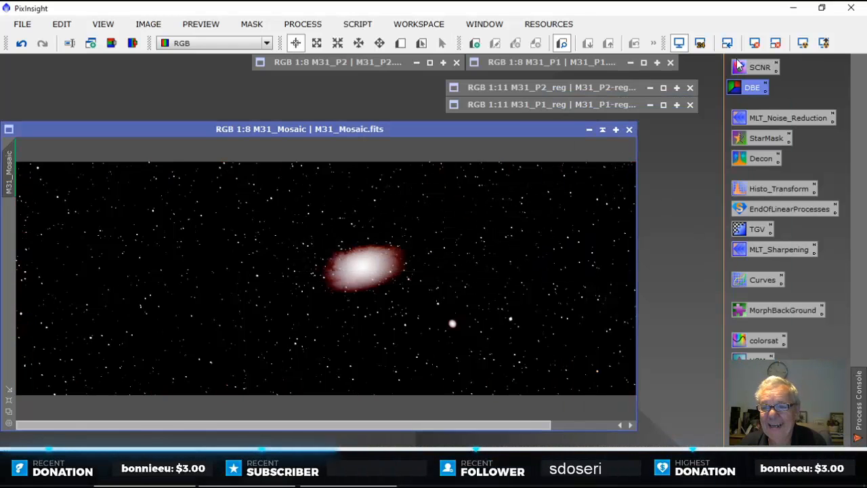
# Step: Reset the screen stretch of M31_Mosaic and apply a fresh automatic screen stretch
pyautogui.click(802, 44)
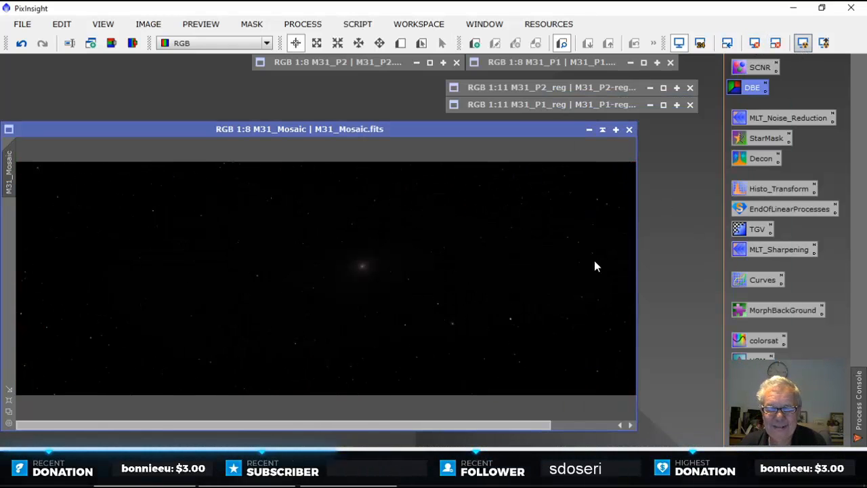
pyautogui.hotkey('ctrl', 'a')
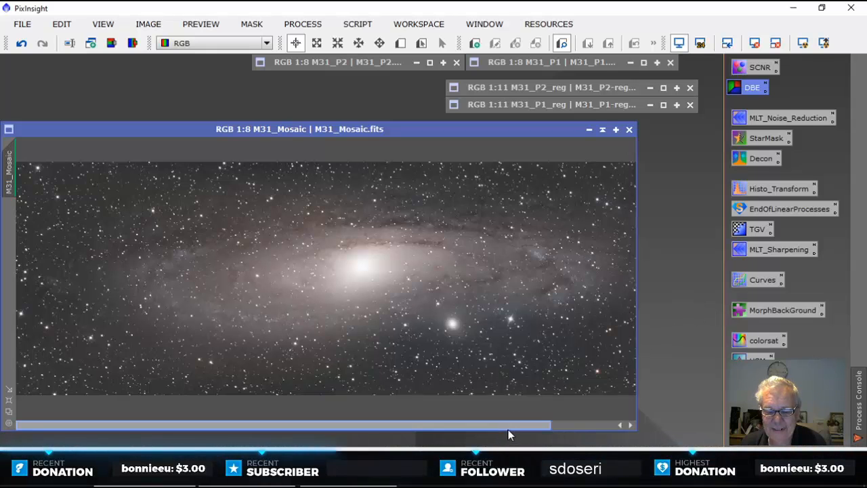
pyautogui.moveTo(511, 422)
pyautogui.mouseDown()
pyautogui.moveTo(585, 425)
pyautogui.moveTo(508, 423)
pyautogui.moveTo(524, 411)
pyautogui.moveTo(500, 408)
pyautogui.moveTo(530, 407)
pyautogui.moveTo(506, 403)
pyautogui.moveTo(598, 416)
pyautogui.moveTo(496, 411)
pyautogui.moveTo(511, 411)
pyautogui.mouseUp()
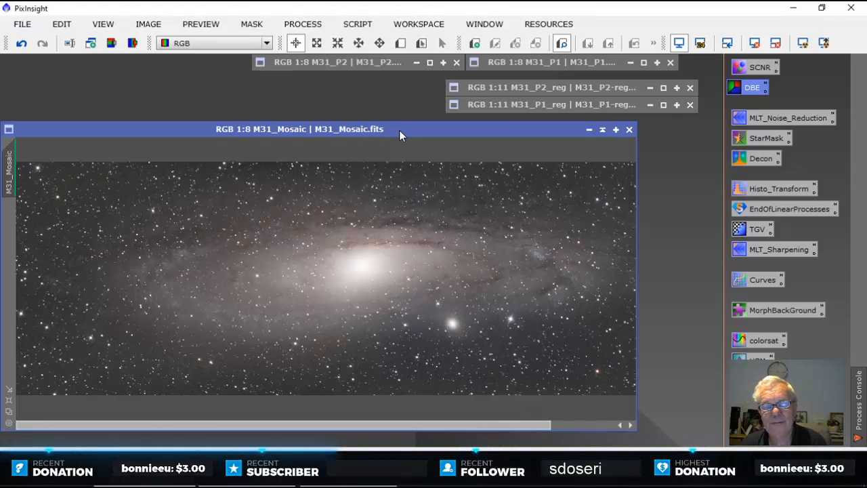
# Step: Launch the EZ Denoise script from the EZ Processing Suite and dismiss its disclaimer and how-to notices
pyautogui.click(302, 23)
pyautogui.click(298, 11)
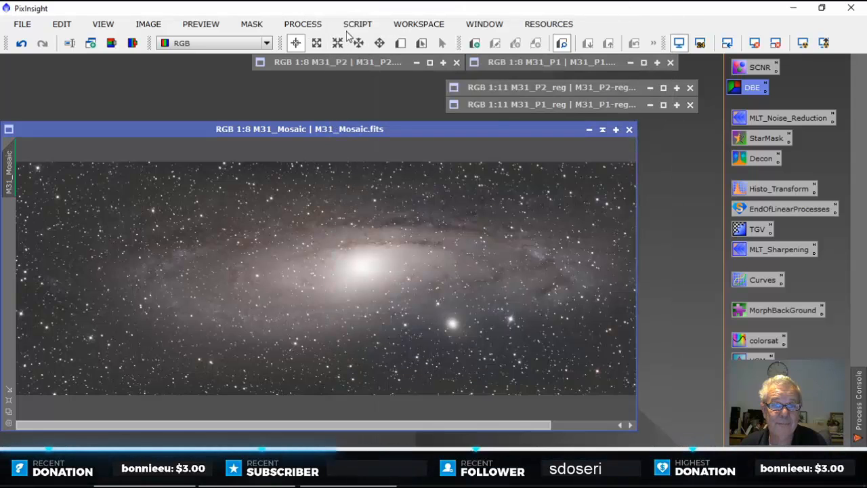
pyautogui.click(353, 25)
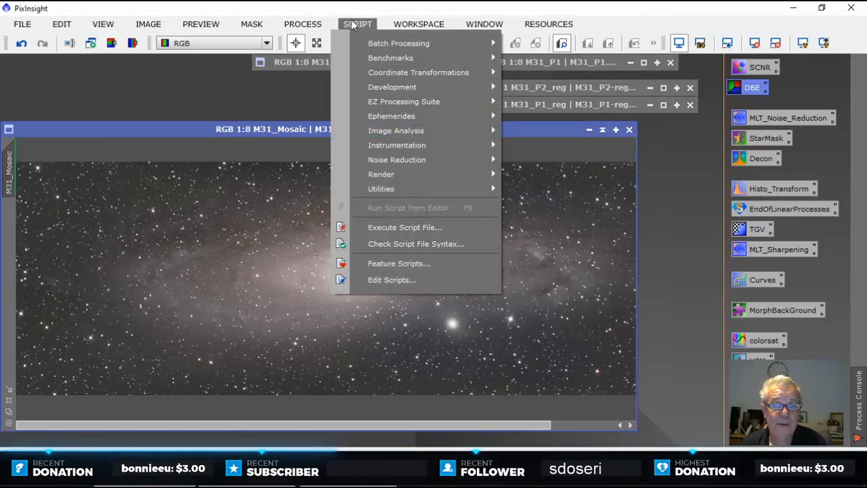
pyautogui.moveTo(460, 105)
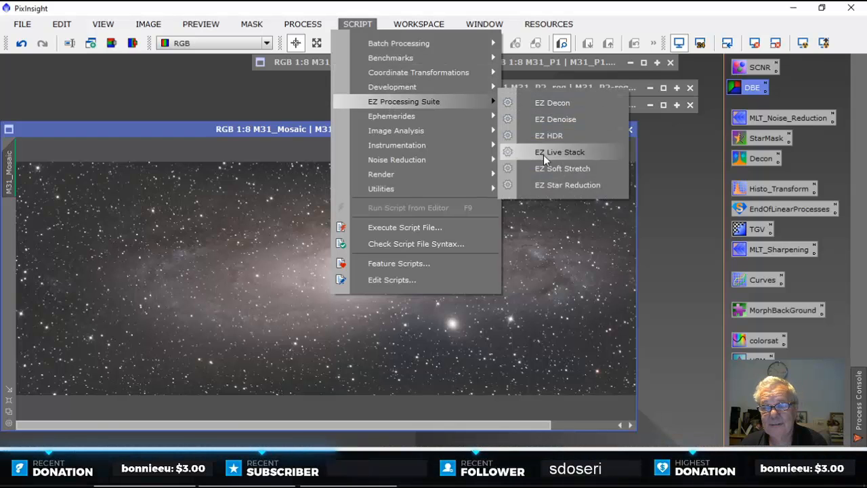
pyautogui.click(553, 122)
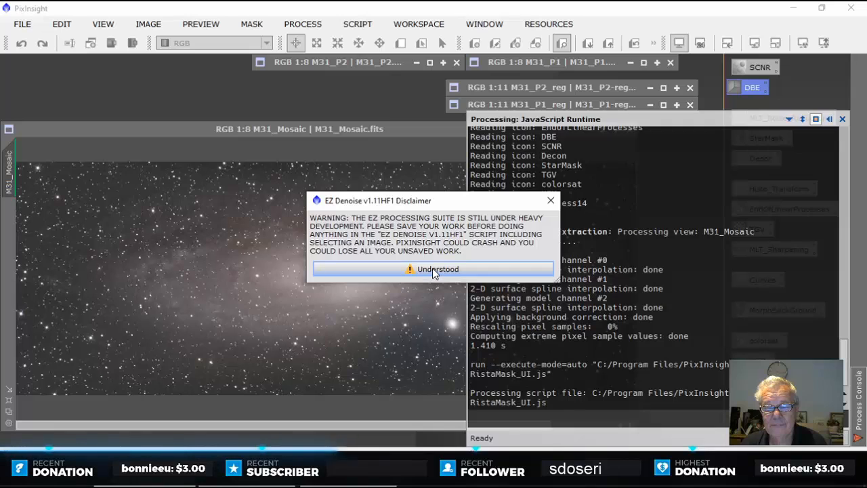
pyautogui.click(551, 201)
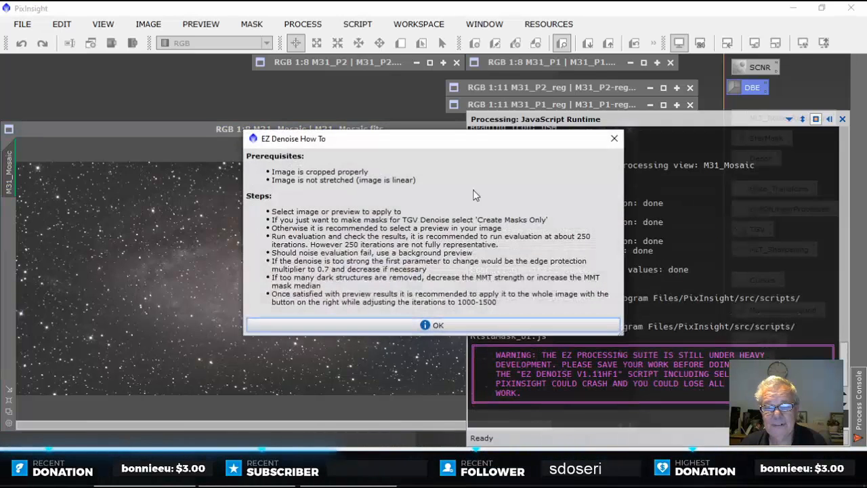
pyautogui.click(613, 140)
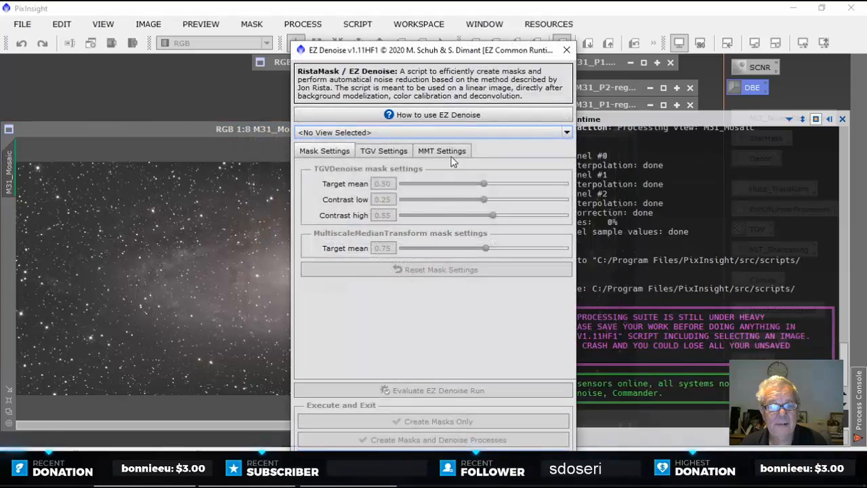
# Step: Close EZ Denoise and save M31_Mosaic to its existing FITS file, accepting the format warnings
pyautogui.click(567, 50)
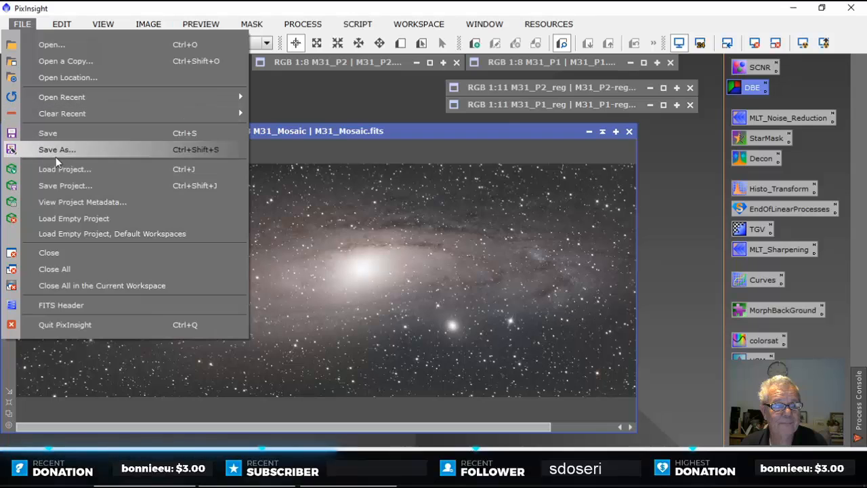
pyautogui.click(60, 137)
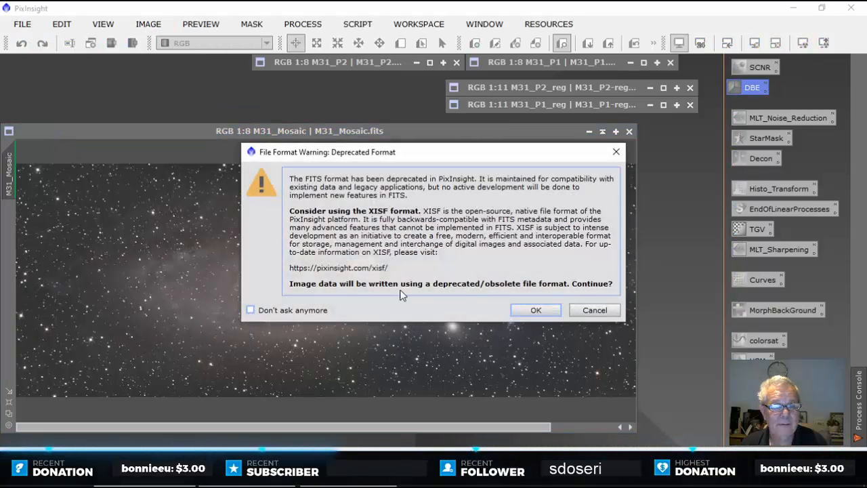
pyautogui.click(534, 311)
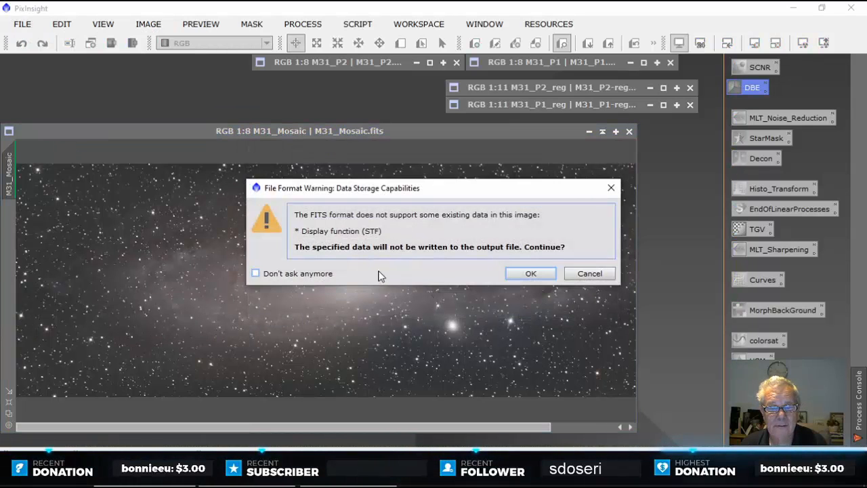
pyautogui.click(531, 274)
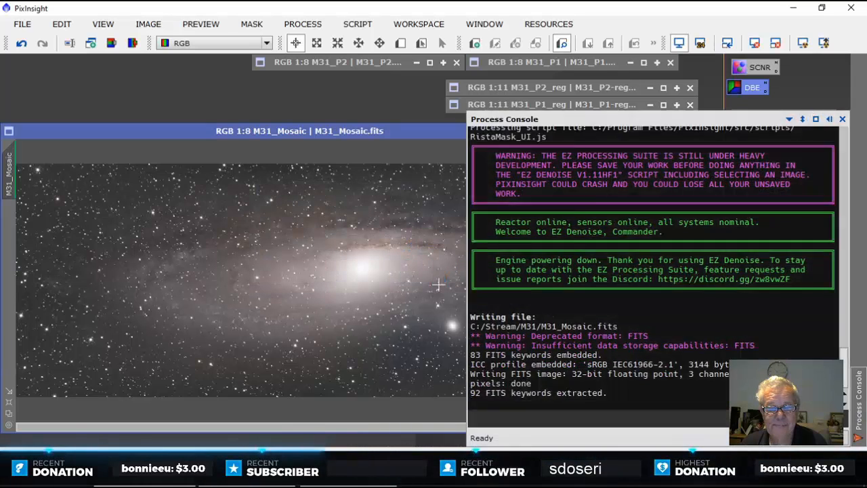
# Step: Relaunch EZ Denoise, accept its disclaimer, choose M31_Mosaic as the target view and reposition the dialog so it is fully visible
pyautogui.click(357, 24)
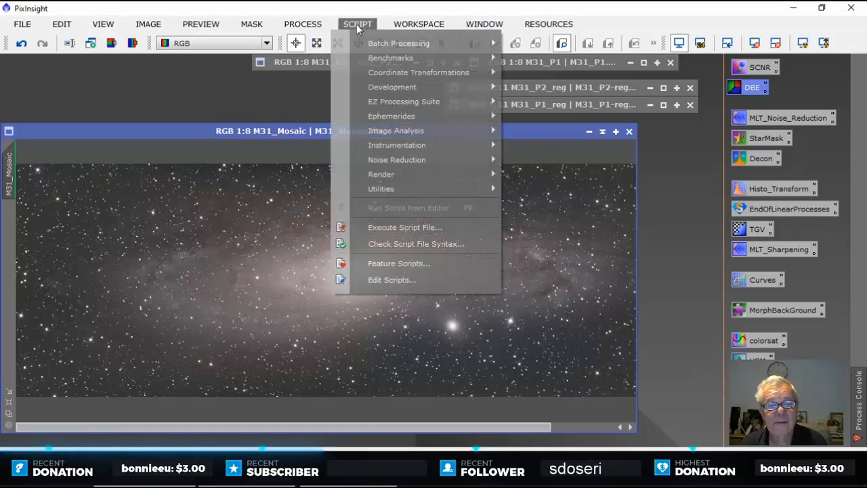
pyautogui.moveTo(392, 101)
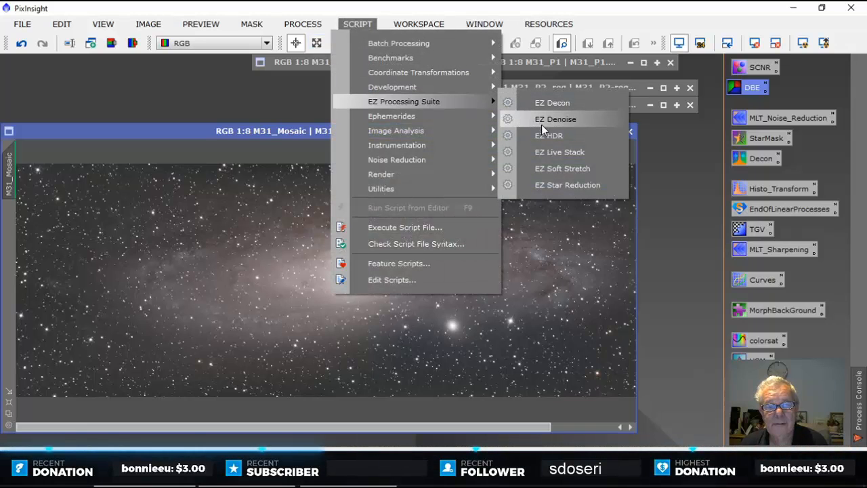
pyautogui.click(545, 119)
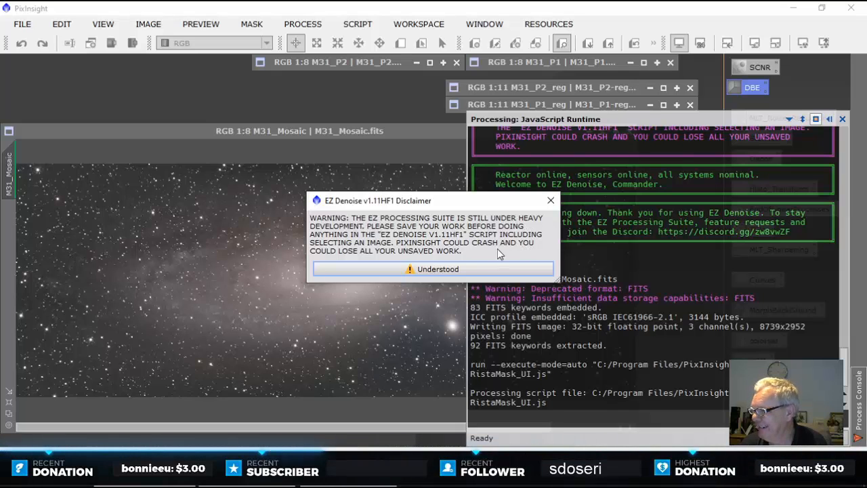
pyautogui.click(415, 270)
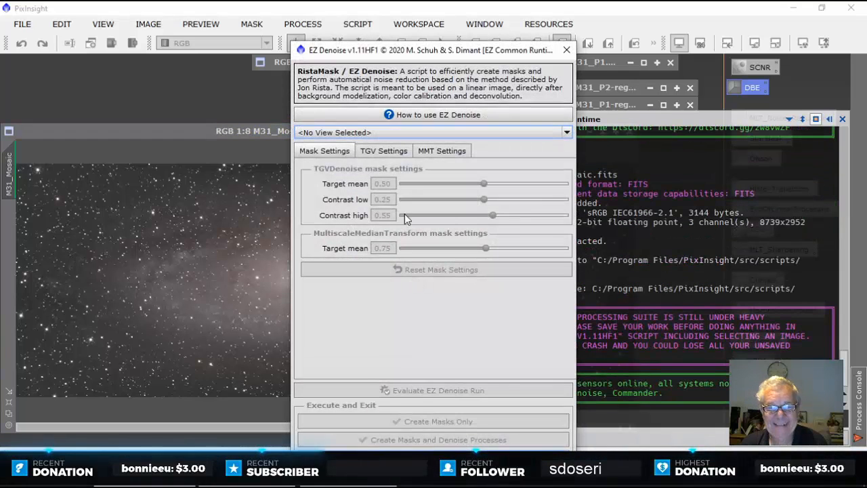
pyautogui.click(569, 133)
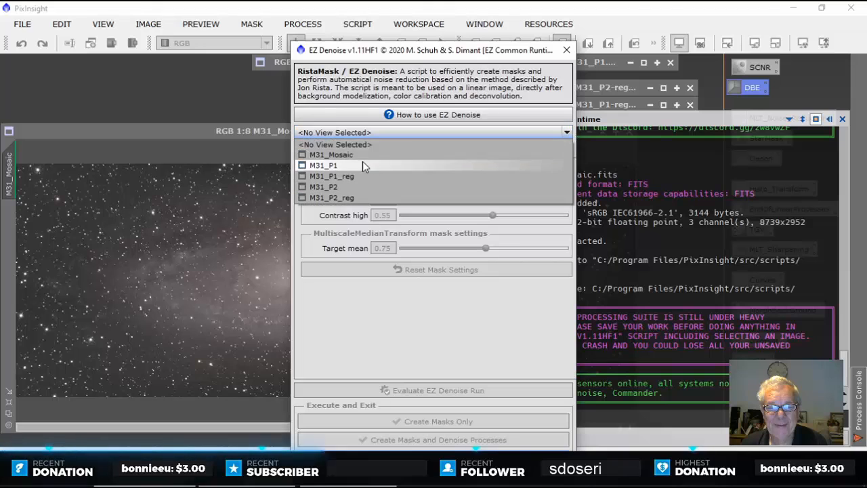
pyautogui.click(342, 155)
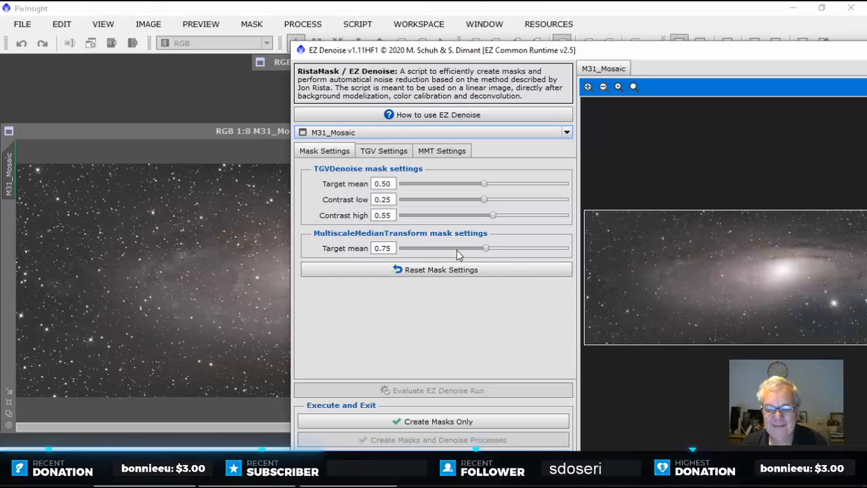
pyautogui.moveTo(618, 55); pyautogui.dragTo(333, 29)
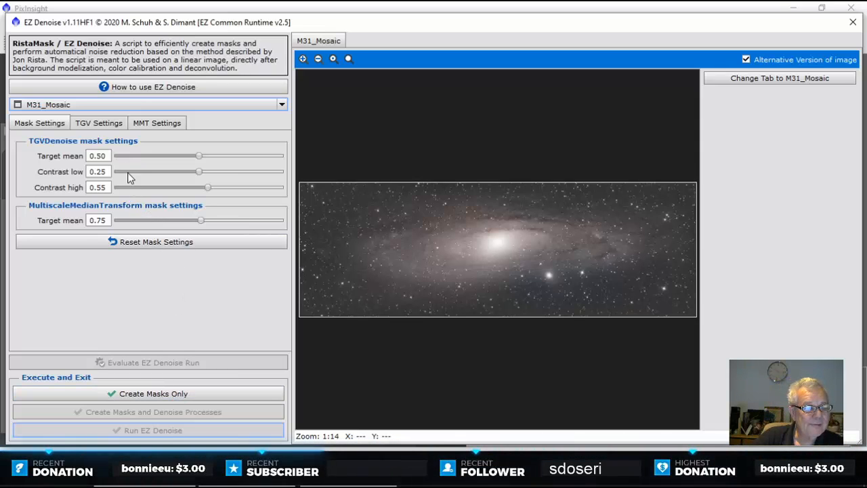
# Step: Review EZ Denoise's TGV, MMT and mask settings for M31_Mosaic, restore the mask defaults and read the how-to instructions
pyautogui.click(109, 125)
pyautogui.click(151, 123)
pyautogui.click(67, 123)
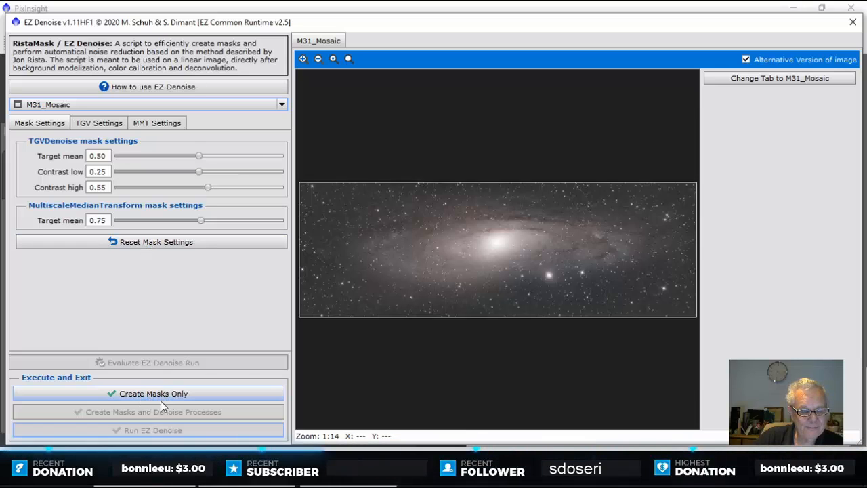
pyautogui.click(155, 241)
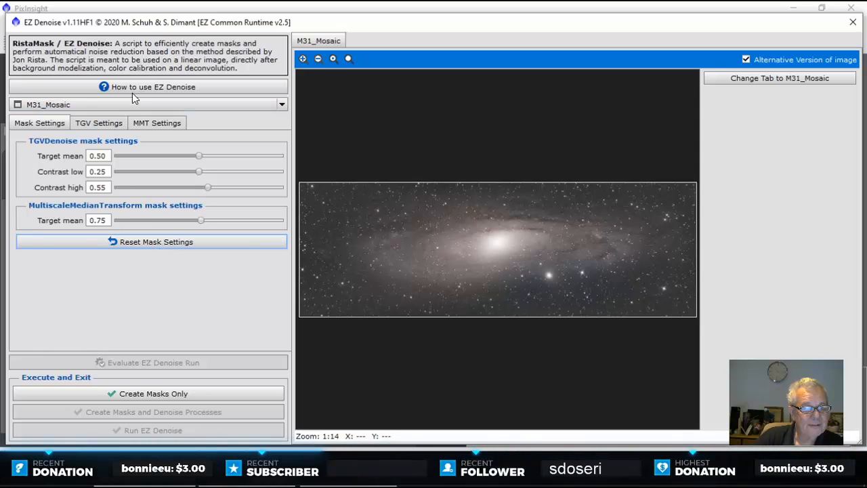
pyautogui.click(284, 104)
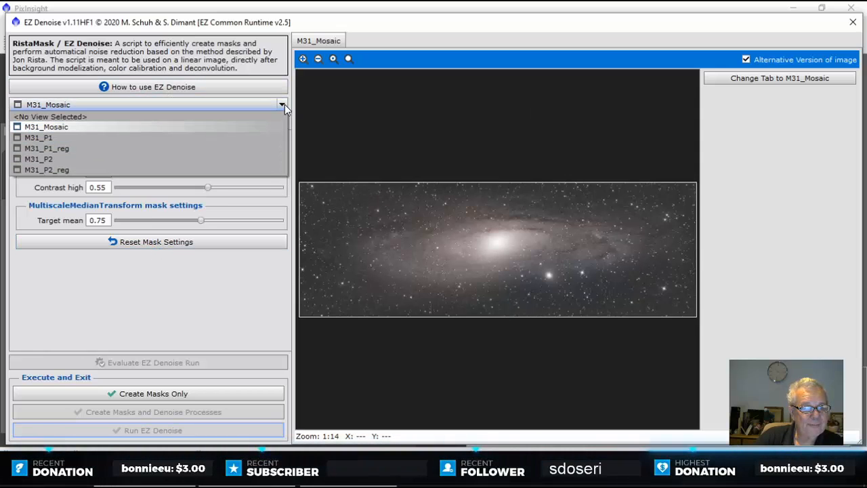
pyautogui.click(72, 126)
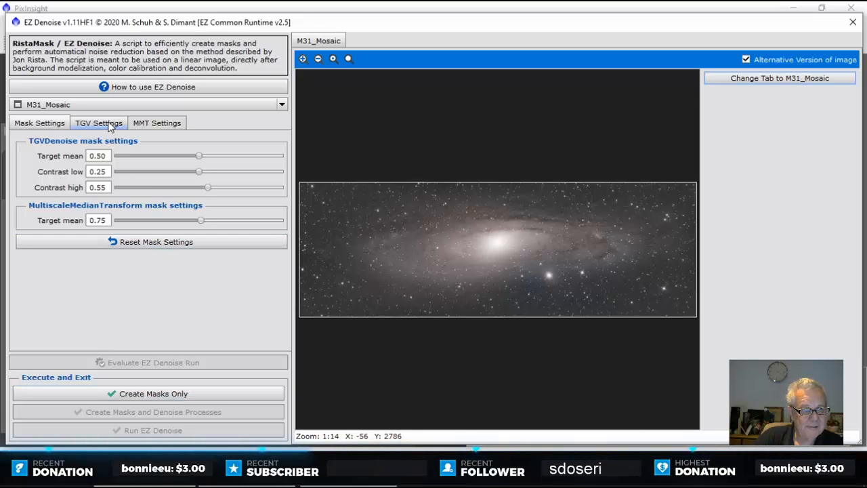
pyautogui.click(140, 87)
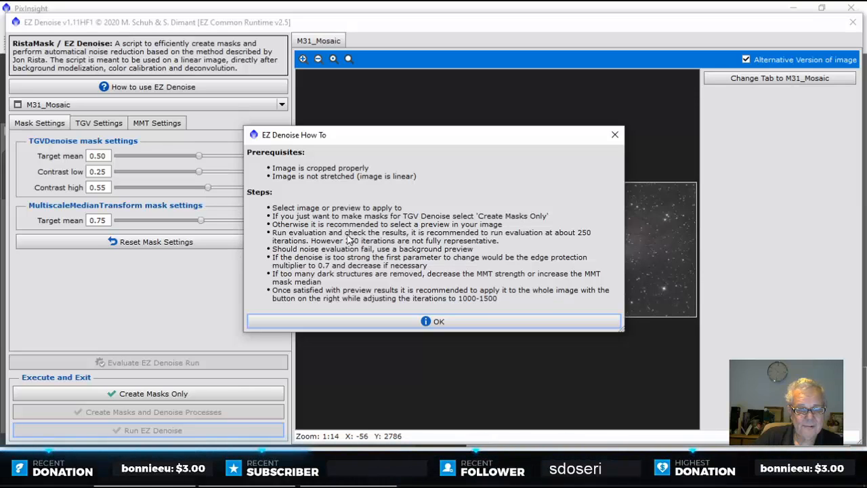
pyautogui.click(446, 322)
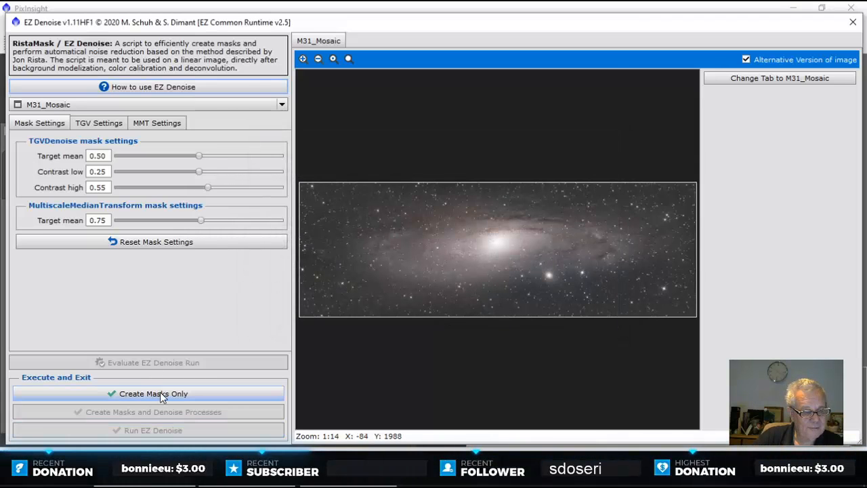
# Step: Enable TGVDenoise and MultiscaleMedianTransform with their default settings and run EZ Denoise on M31_Mosaic
pyautogui.click(114, 123)
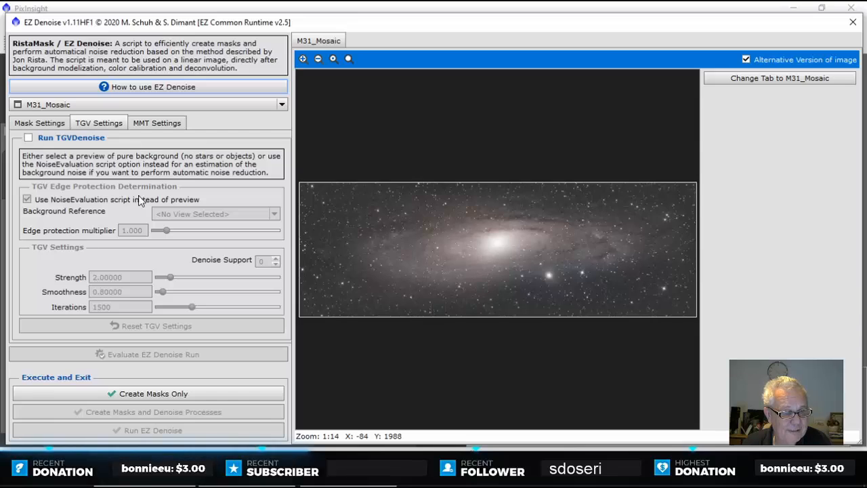
pyautogui.click(28, 137)
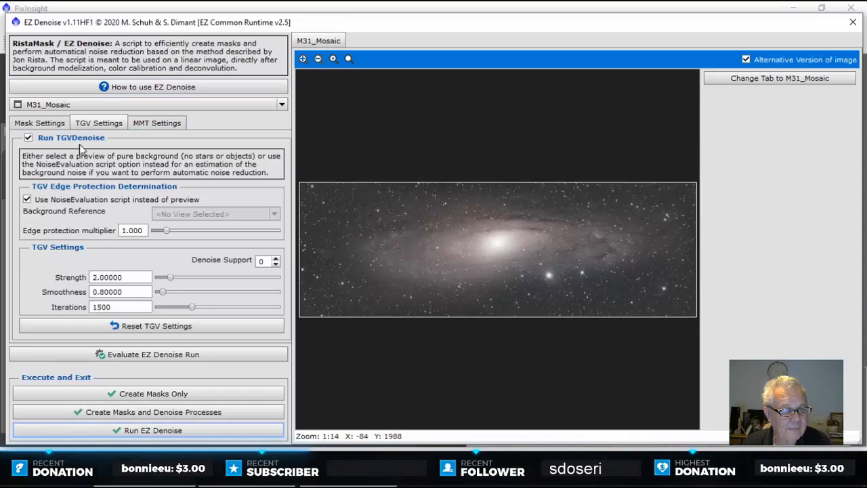
pyautogui.click(133, 124)
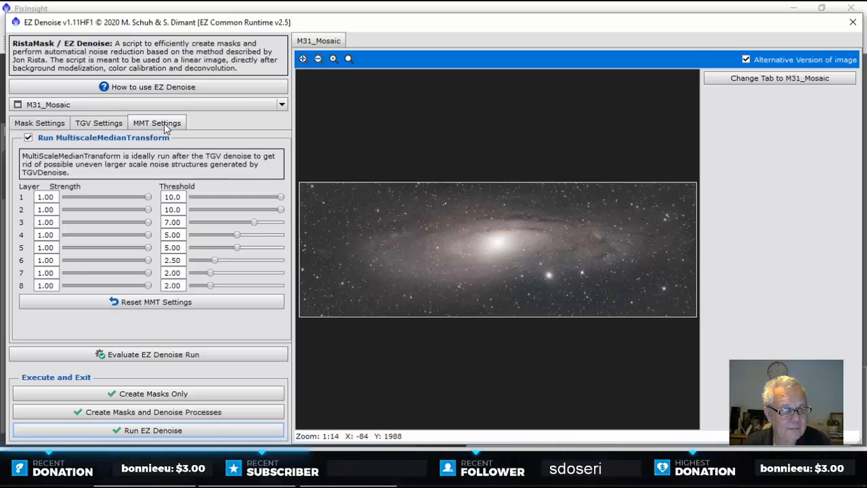
pyautogui.click(112, 125)
pyautogui.click(59, 127)
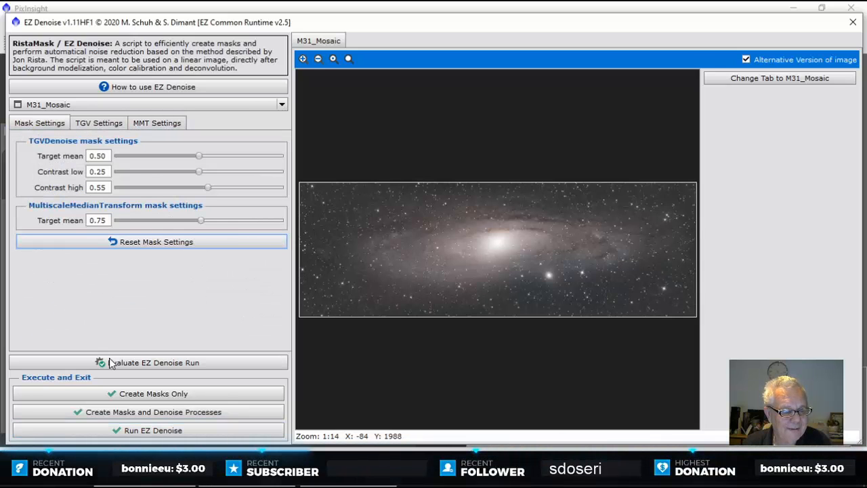
pyautogui.click(126, 431)
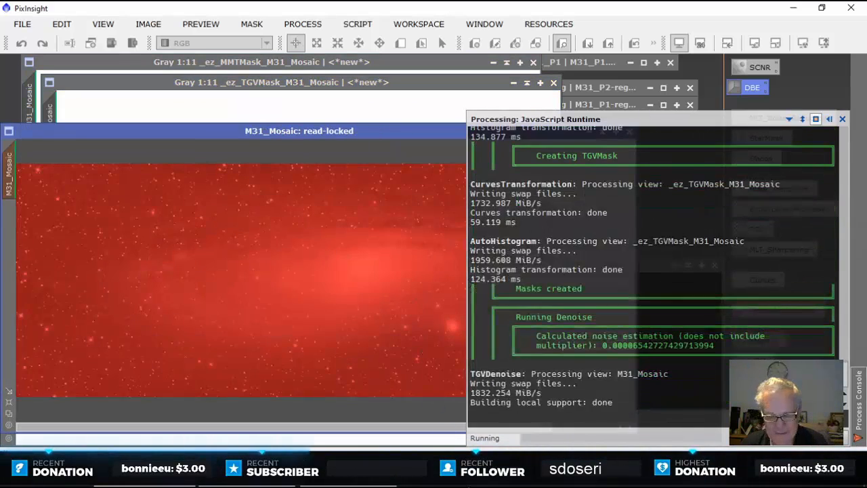
# Step: Check the CPU utilisation in Task Manager and the processor load and temperature in Core Temp during the denoise run
pyautogui.rightClick(476, 452)
pyautogui.click(530, 420)
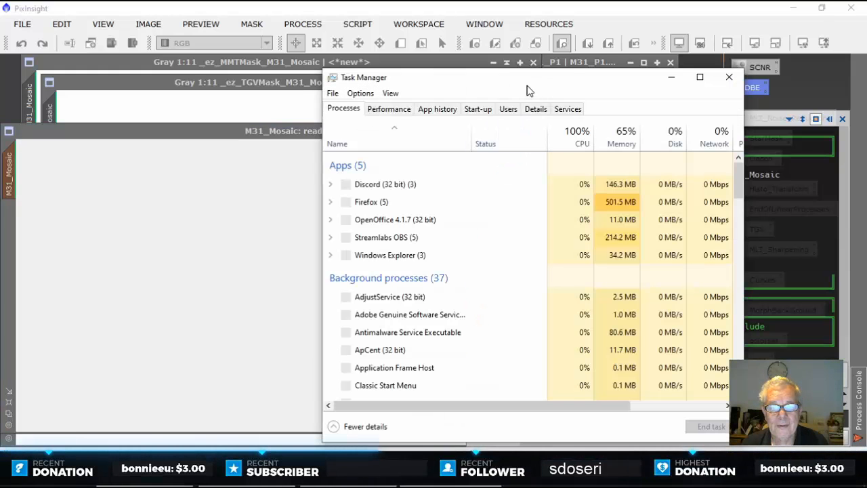
pyautogui.moveTo(519, 85); pyautogui.dragTo(378, 68)
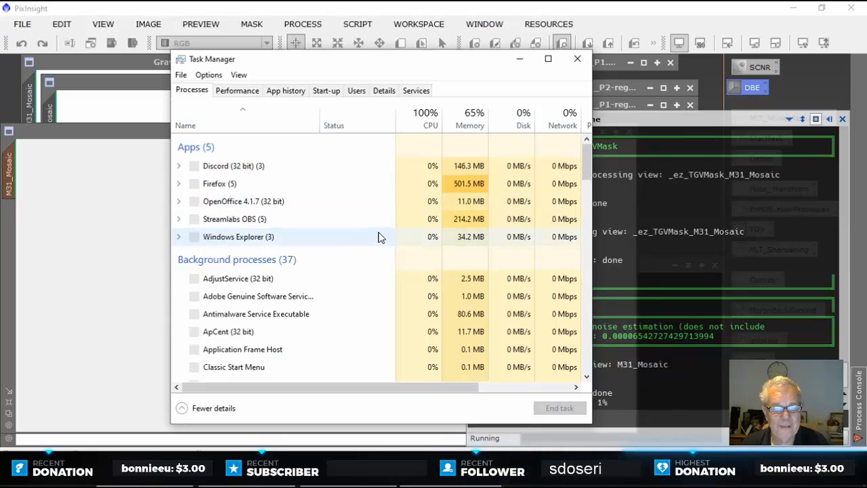
pyautogui.click(237, 90)
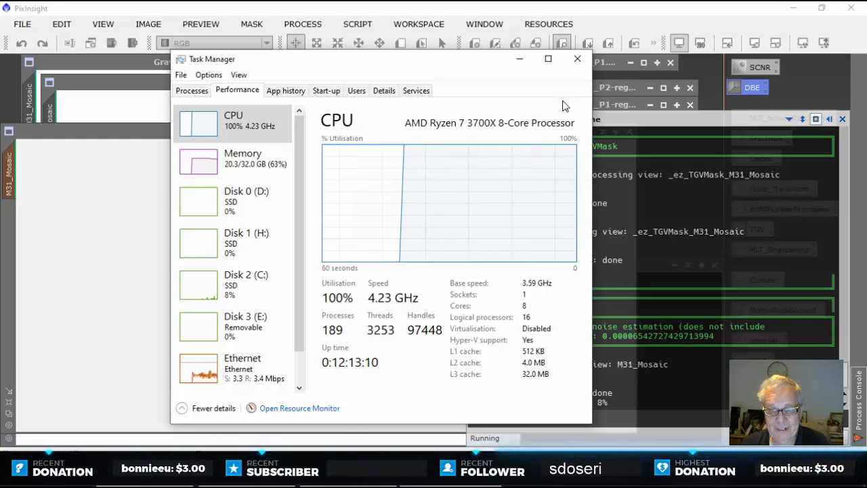
pyautogui.click(577, 61)
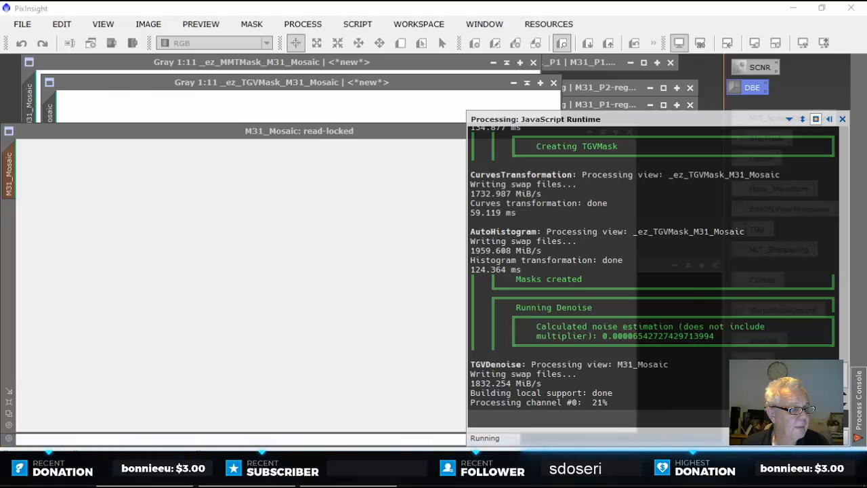
pyautogui.moveTo(2, 173); pyautogui.dragTo(299, 145)
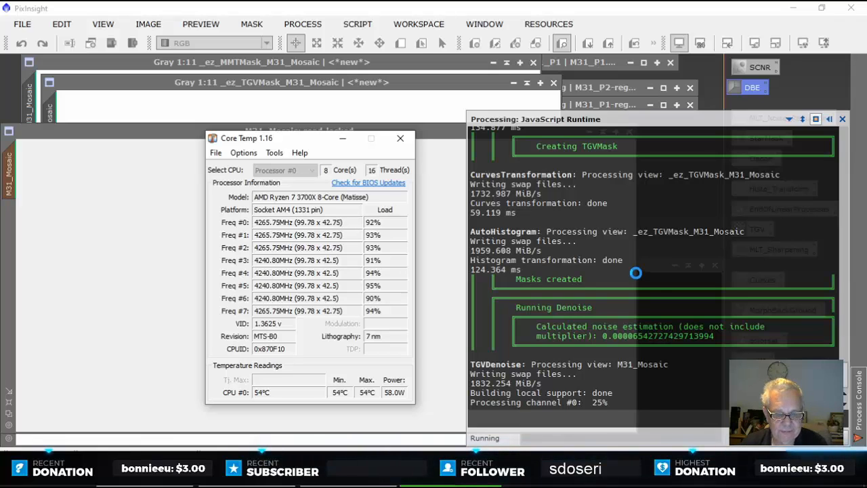
pyautogui.click(343, 138)
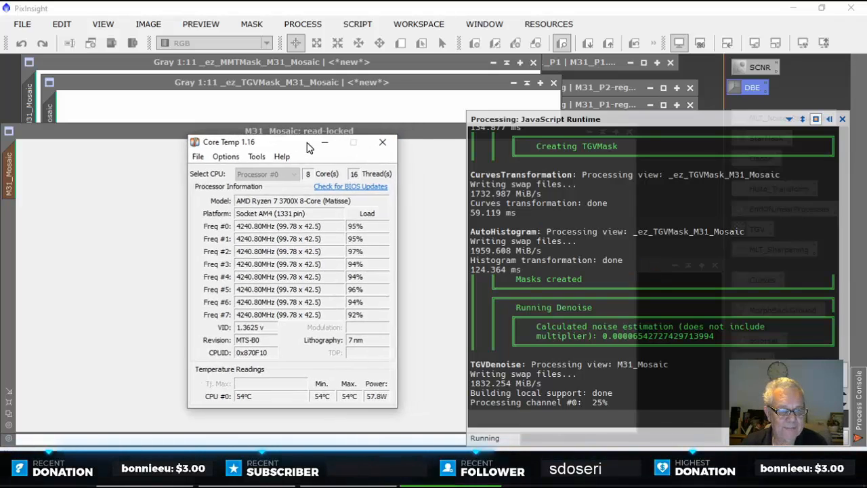
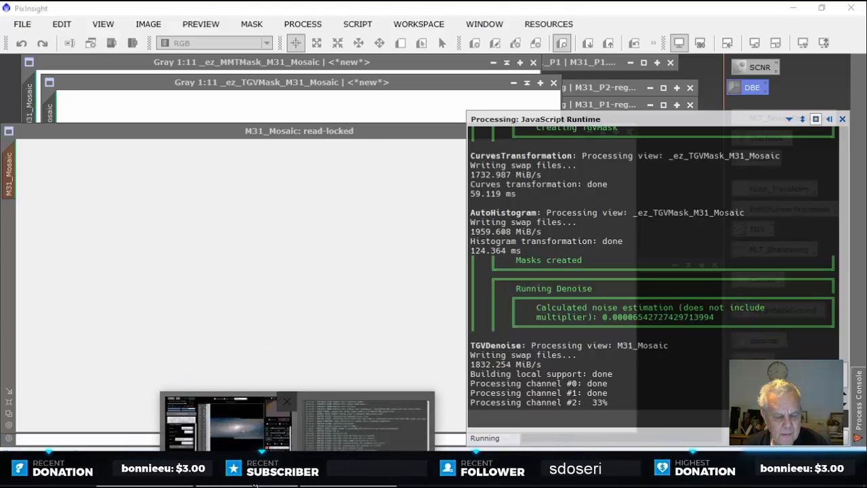
# Step: Switch to Astro Pixel Processor, inspect the galaxy core and panel edges of the integrated M31 mosaic, and return to PixInsight
pyautogui.click(254, 483)
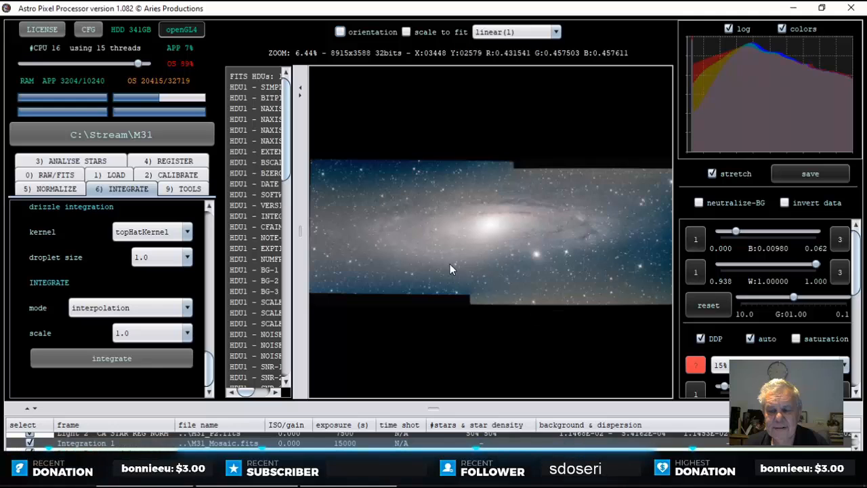
pyautogui.scroll(-1, 503, 263)
pyautogui.scroll(2, 504, 263)
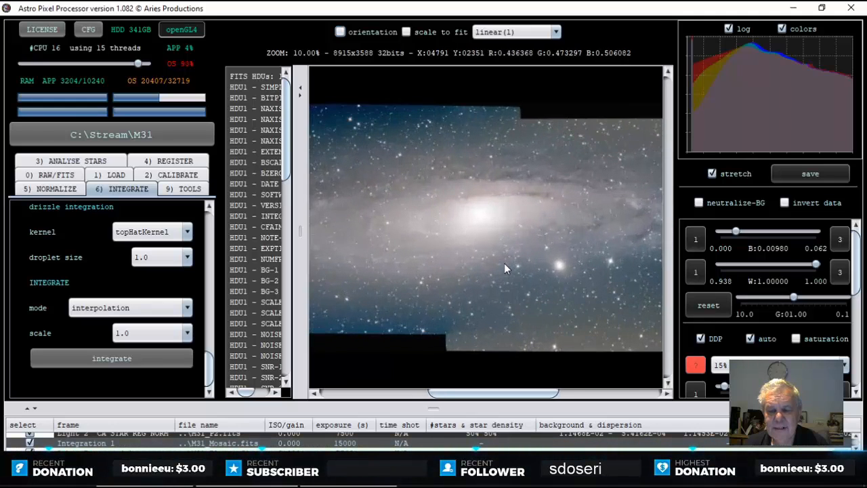
pyautogui.scroll(1, 504, 263)
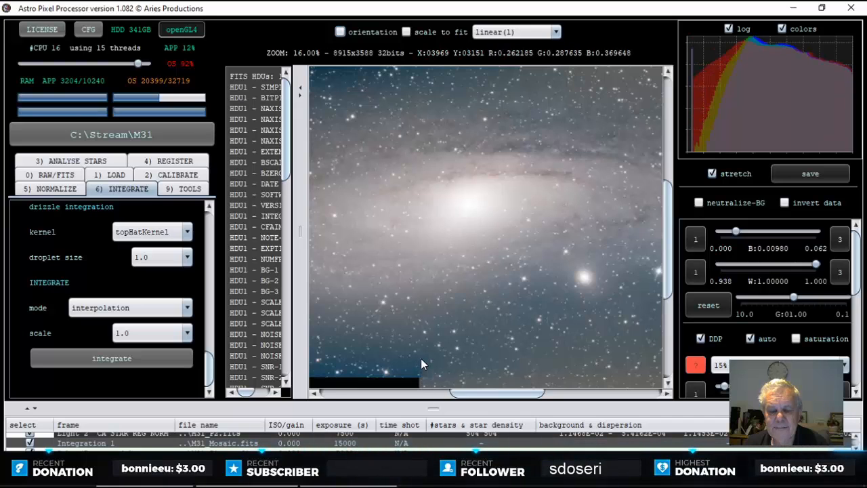
pyautogui.scroll(1, 421, 359)
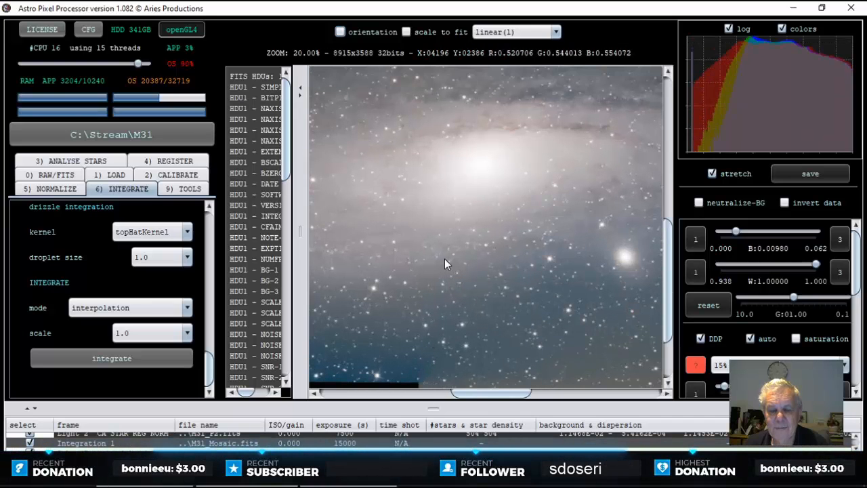
pyautogui.scroll(-2, 470, 217)
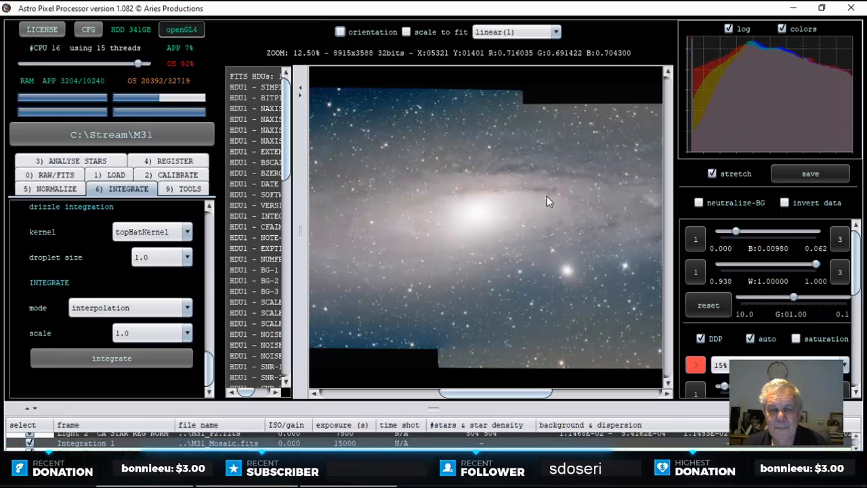
pyautogui.click(793, 9)
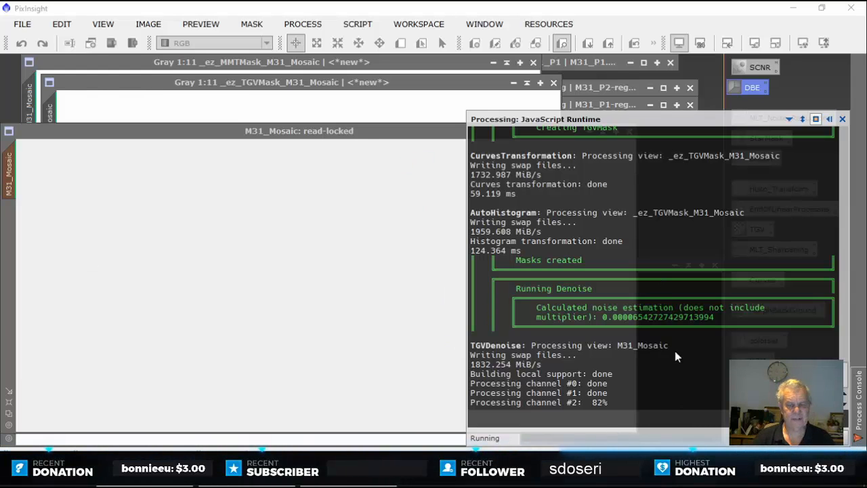
# Step: Check the CPU utilisation graph in Task Manager and the per-core load and temperature in Core Temp, closing Core Temp
pyautogui.rightClick(605, 485)
pyautogui.click(636, 415)
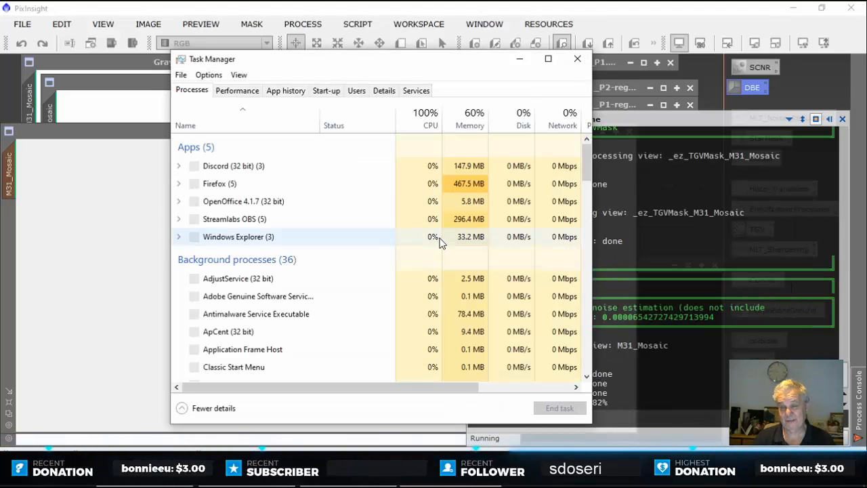
pyautogui.click(238, 91)
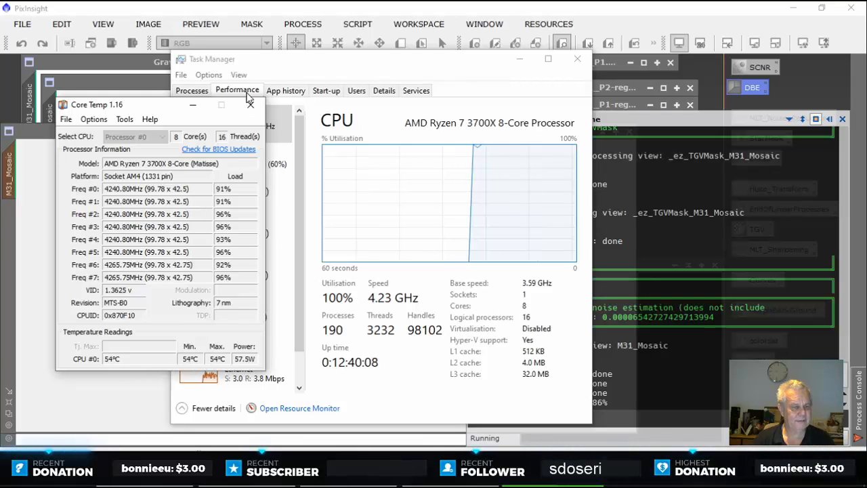
pyautogui.click(251, 107)
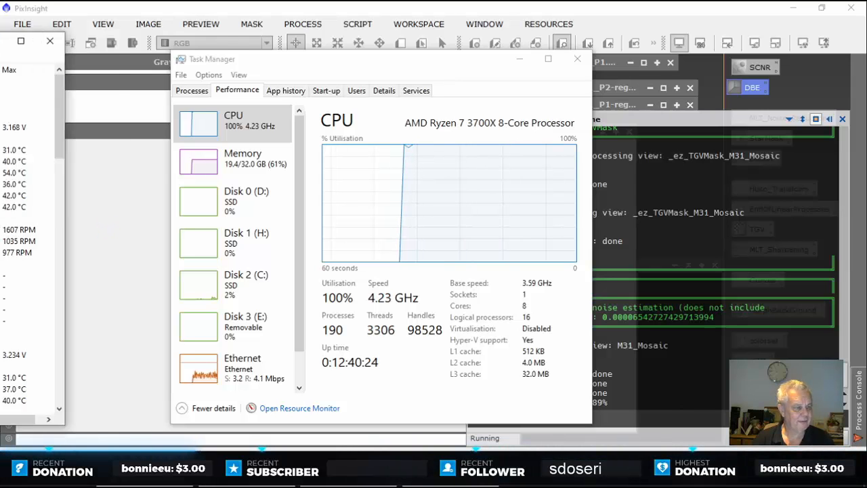
# Step: Review the motherboard and processor temperatures, fans and loads in Open Hardware Monitor, and close it and Task Manager
pyautogui.moveTo(0, 45); pyautogui.dragTo(175, 44)
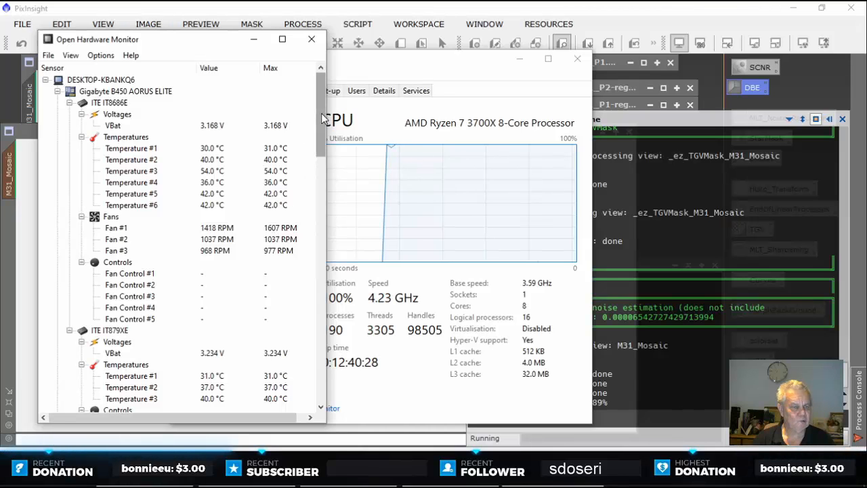
pyautogui.moveTo(320, 116); pyautogui.dragTo(318, 191)
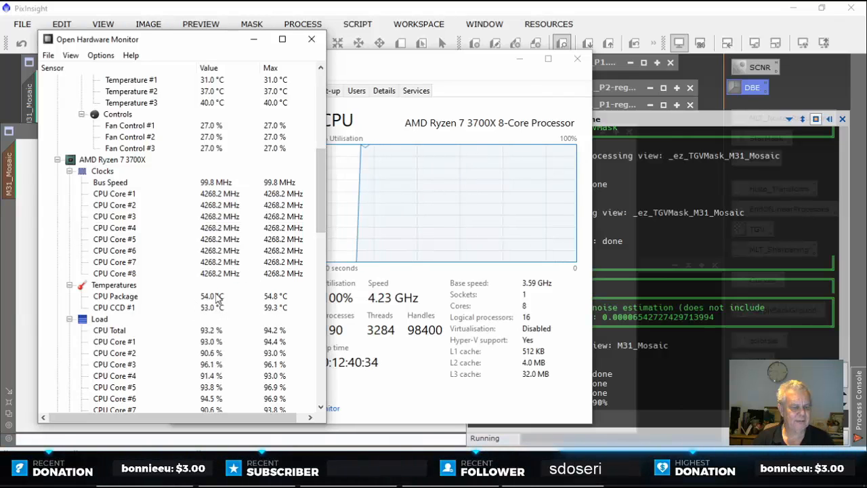
pyautogui.moveTo(320, 191); pyautogui.dragTo(318, 134)
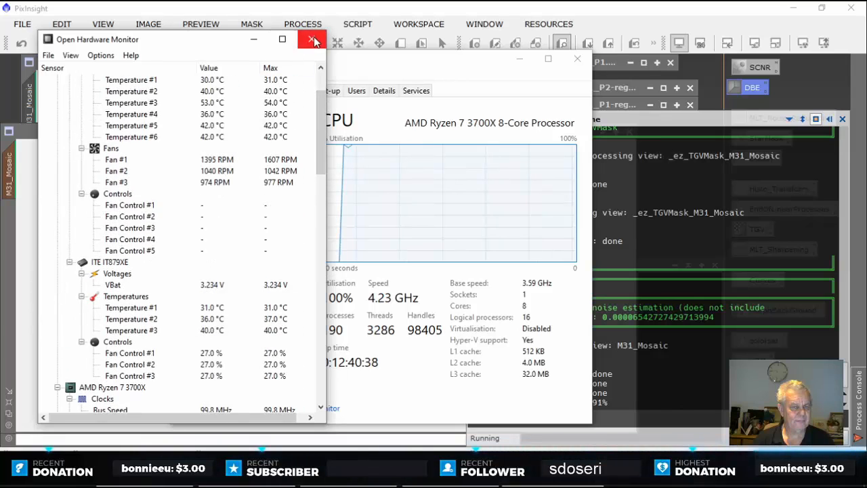
pyautogui.click(311, 38)
pyautogui.moveTo(456, 61); pyautogui.dragTo(365, 59)
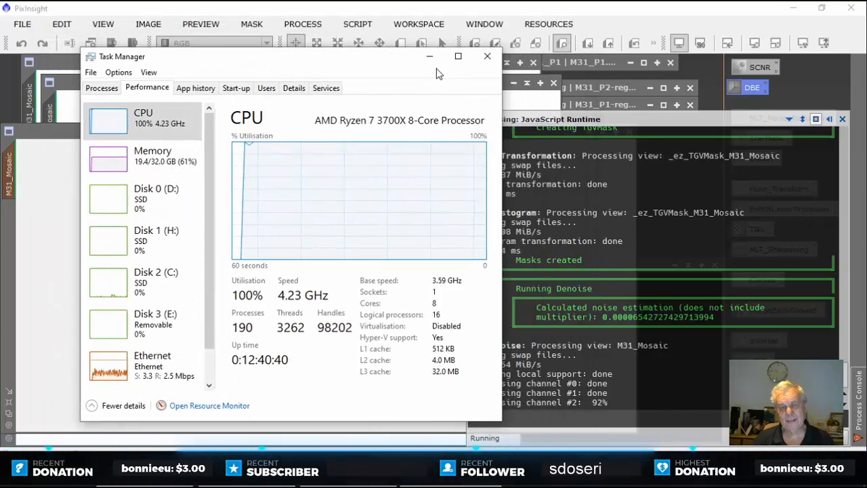
pyautogui.click(491, 60)
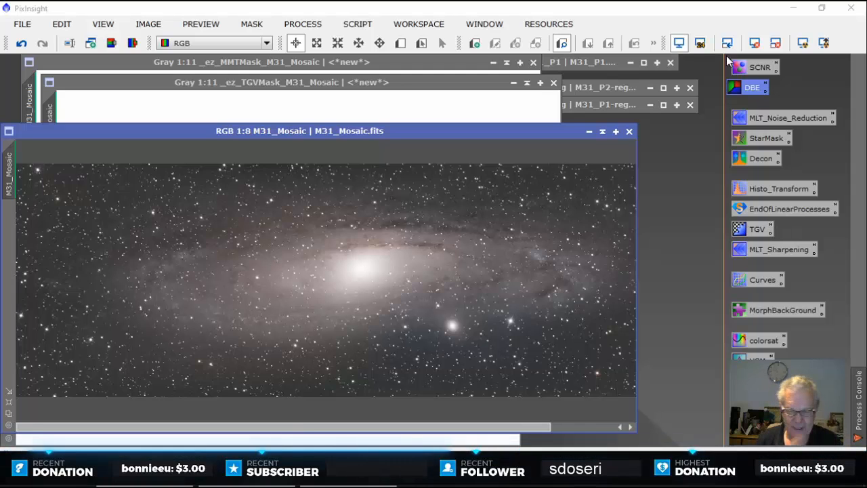
# Step: Close the _ez_TGVMask_M31_Mosaic and _ez_MMTMask_M31_Mosaic images without saving, breaking the existing mask reference
pyautogui.moveTo(470, 144); pyautogui.dragTo(548, 146)
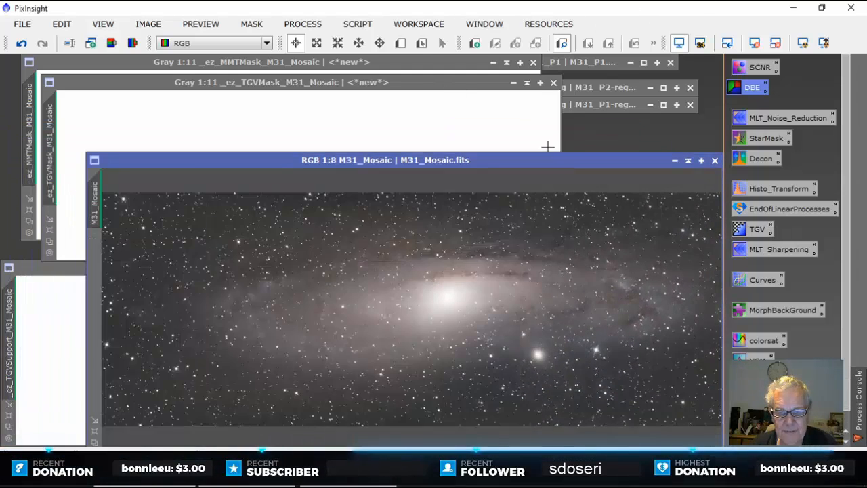
pyautogui.click(554, 82)
pyautogui.click(407, 270)
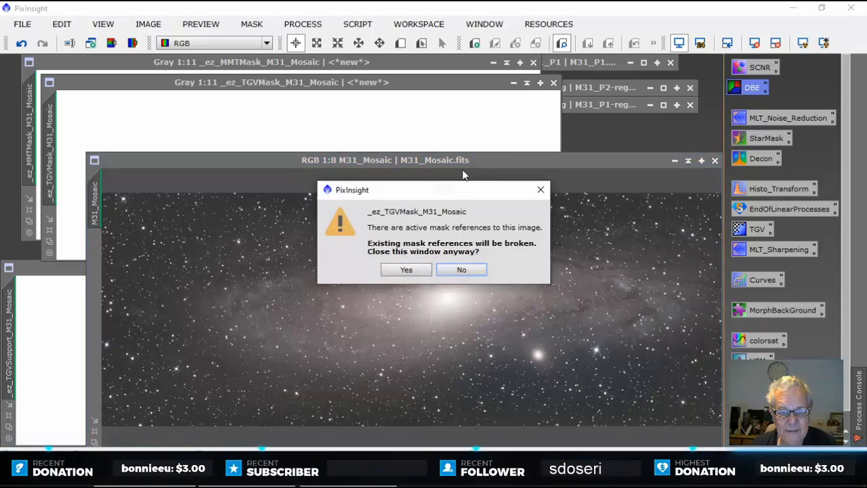
pyautogui.click(422, 267)
pyautogui.click(473, 65)
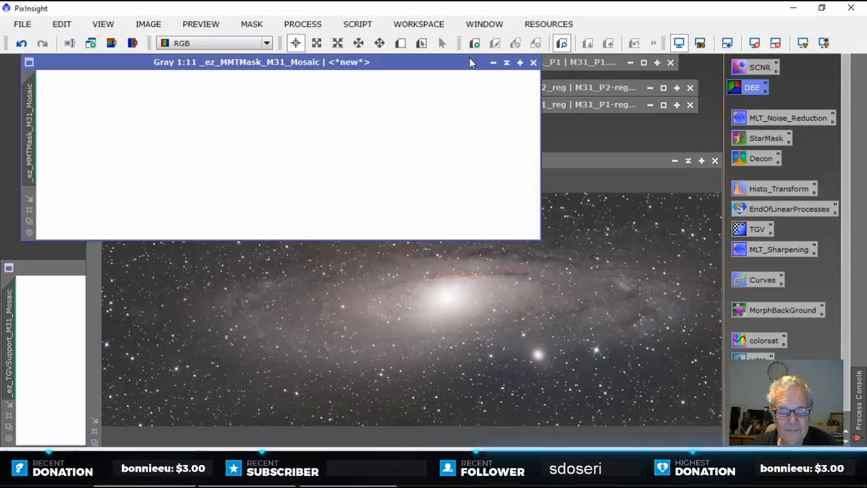
pyautogui.click(533, 63)
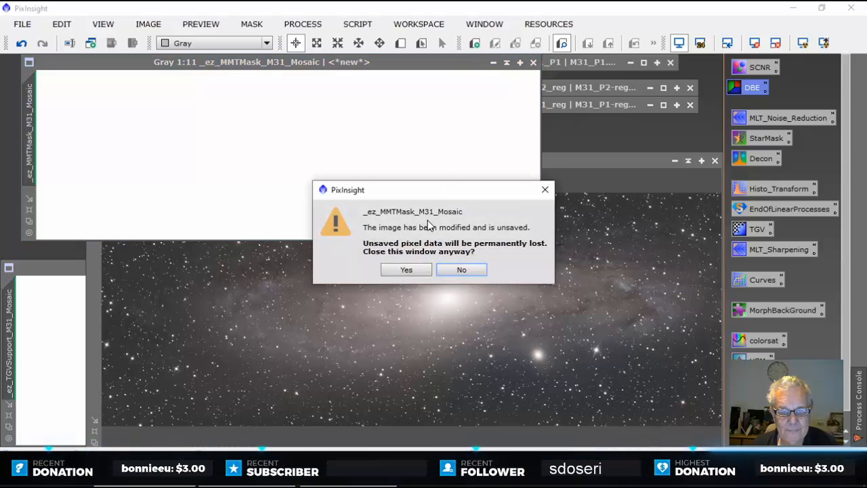
pyautogui.click(417, 271)
pyautogui.click(415, 270)
# Step: Close the _ez_TGVSupport_M31_Mosaic image without saving and bring the M31_Mosaic window back fully into the workspace
pyautogui.moveTo(447, 157); pyautogui.dragTo(825, 158)
pyautogui.click(372, 270)
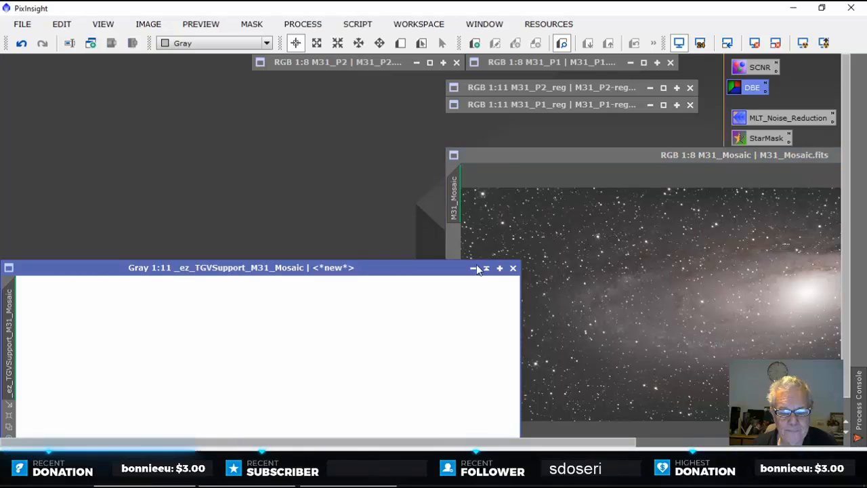
pyautogui.click(514, 268)
pyautogui.click(433, 269)
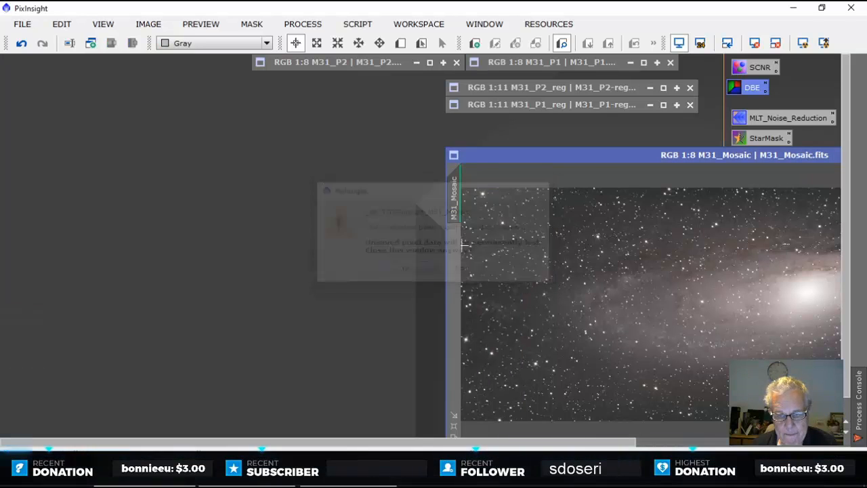
pyautogui.moveTo(583, 153); pyautogui.dragTo(184, 114)
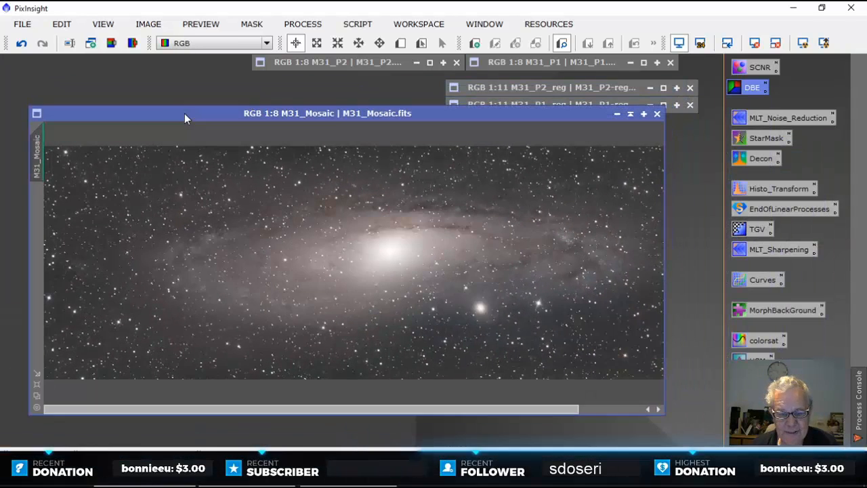
# Step: Inspect the denoised M31_Mosaic up close around the galaxy and the dark star background, as well as at full extent
pyautogui.scroll(8, 216, 204)
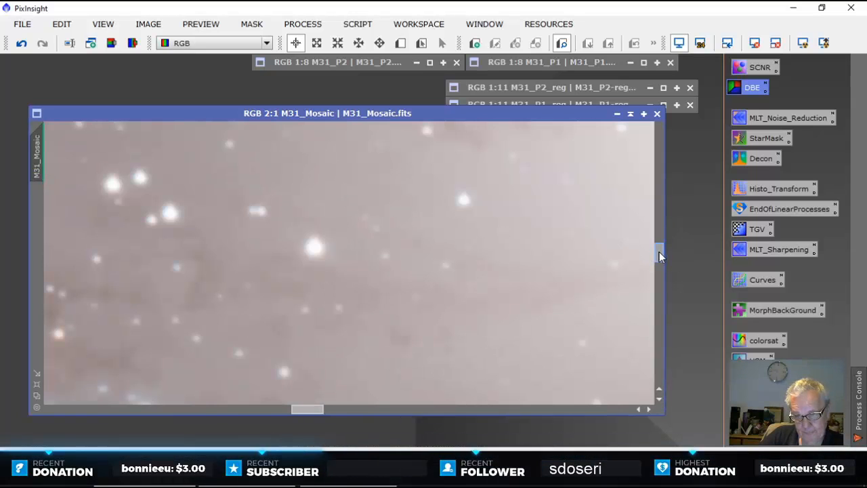
pyautogui.moveTo(661, 256); pyautogui.dragTo(640, 150)
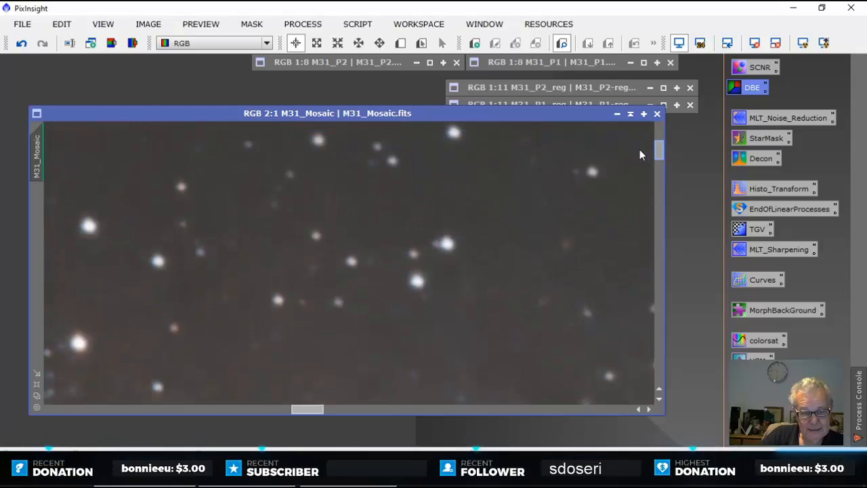
pyautogui.scroll(3, 476, 201)
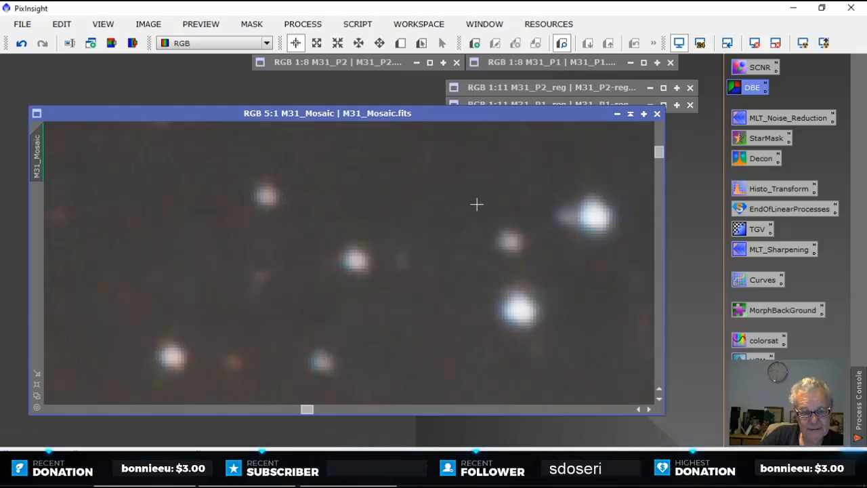
pyautogui.scroll(-11, 476, 204)
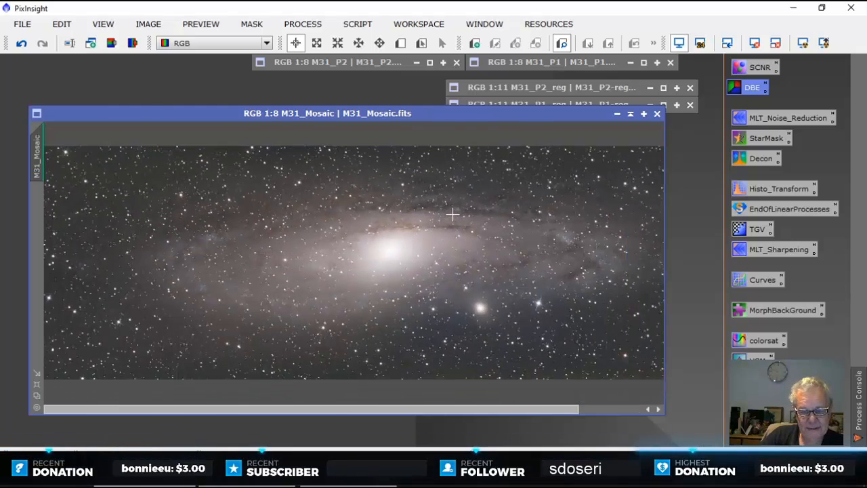
pyautogui.scroll(-2, 452, 214)
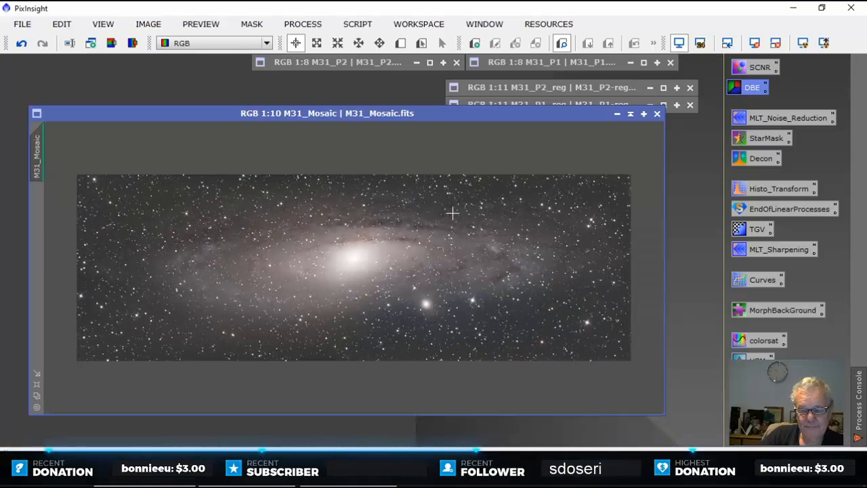
pyautogui.scroll(1, 452, 214)
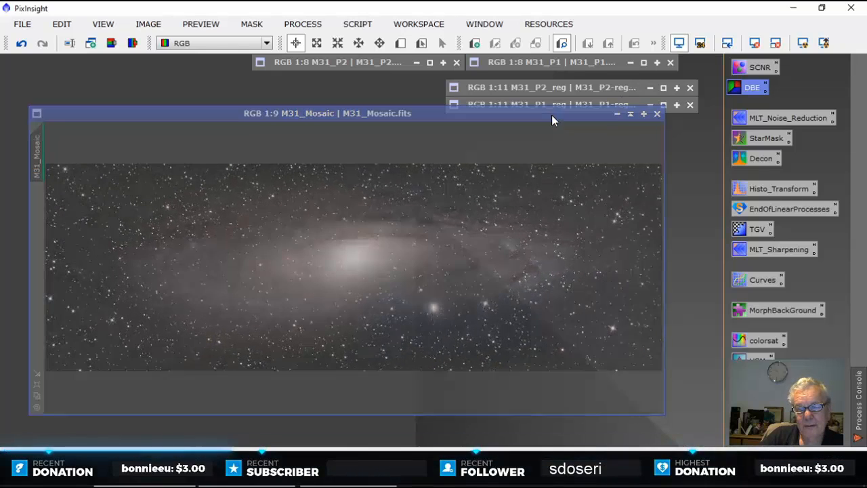
pyautogui.moveTo(552, 114); pyautogui.dragTo(556, 124)
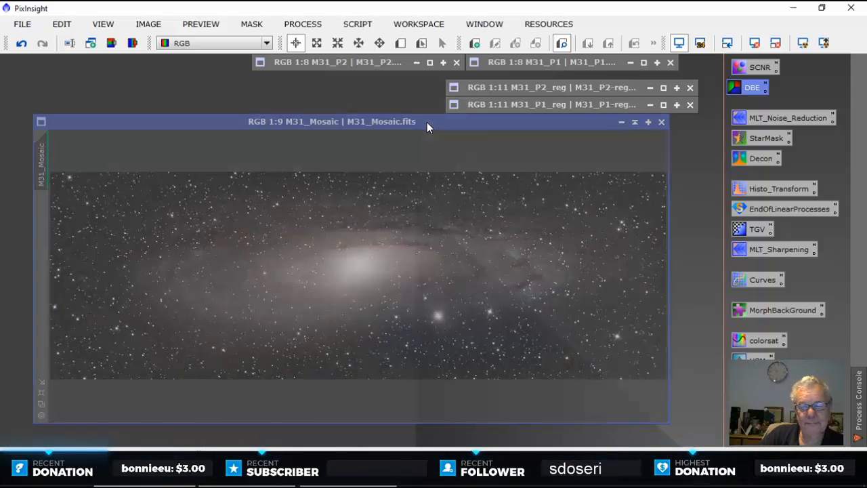
pyautogui.moveTo(427, 122); pyautogui.dragTo(407, 128)
# Step: Open the PhotometricColorCalibration process from the full process list and place its dialog over the mosaic
pyautogui.click(303, 24)
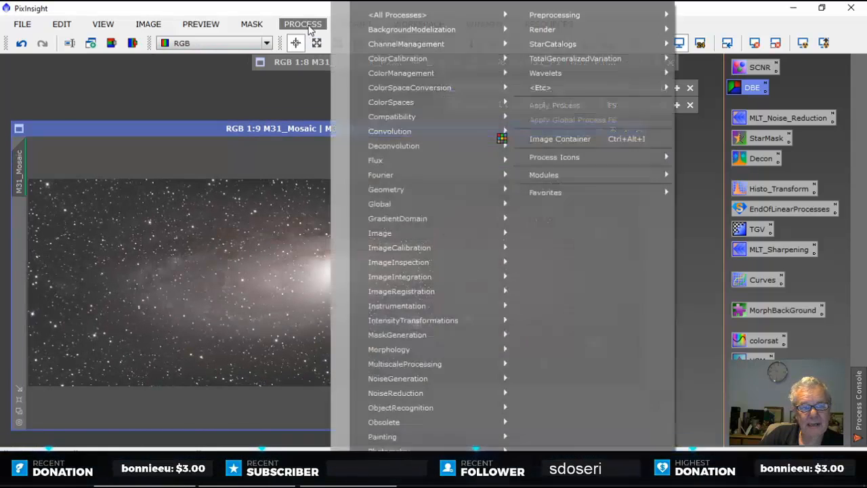
pyautogui.moveTo(370, 29)
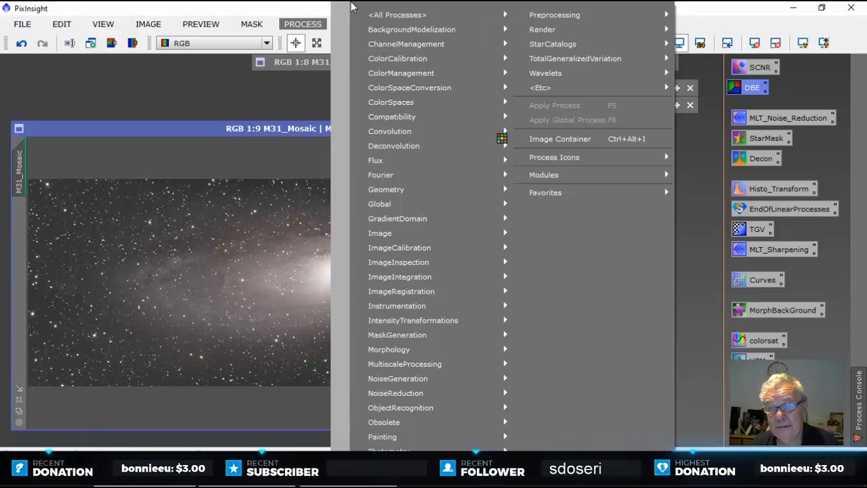
pyautogui.moveTo(379, 15)
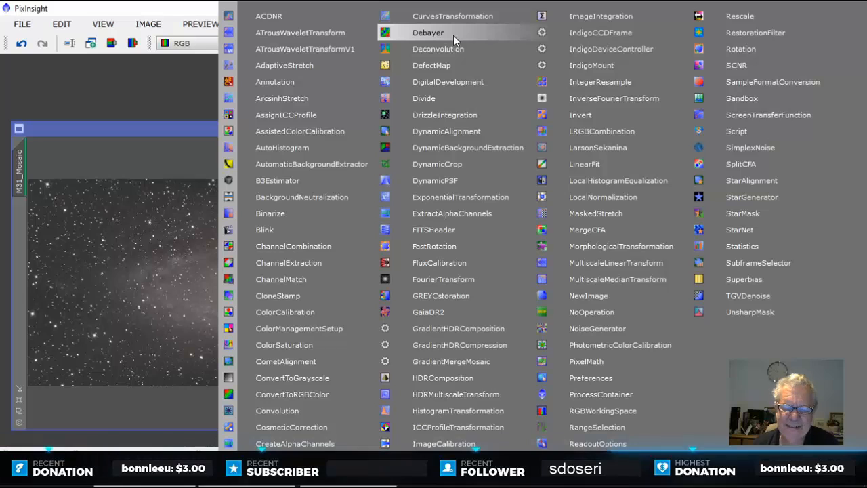
pyautogui.click(607, 344)
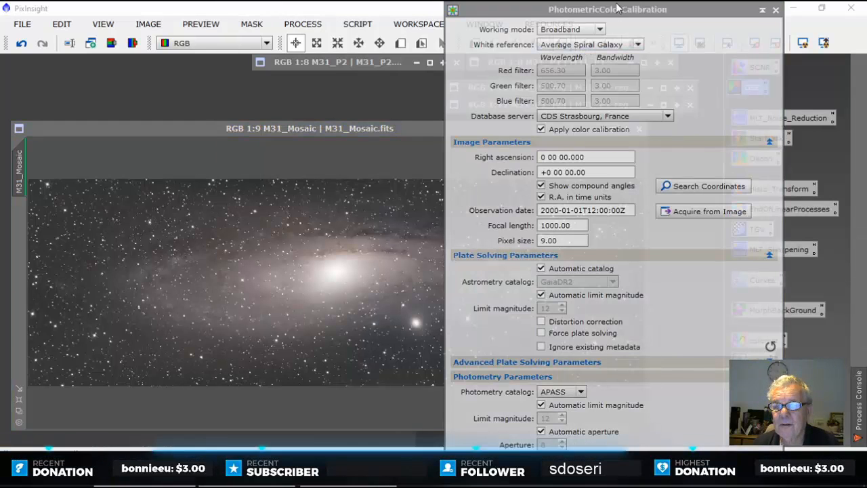
pyautogui.moveTo(622, 12); pyautogui.dragTo(462, 12)
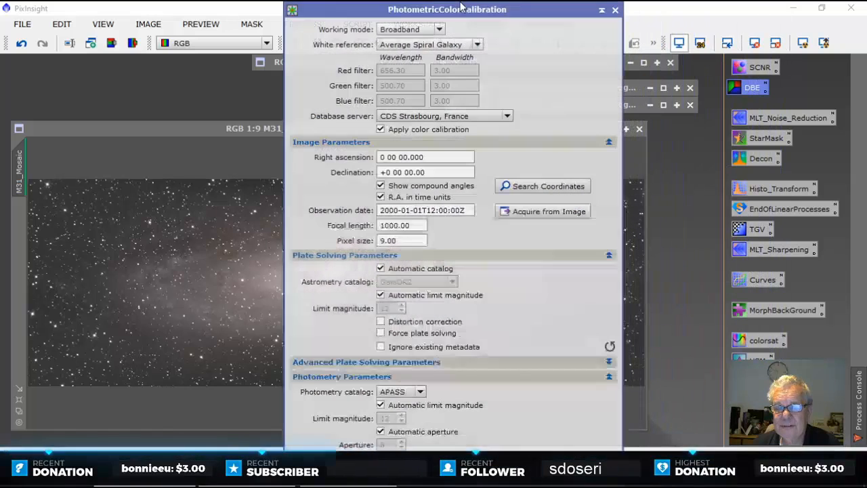
# Step: Search the online coordinates for m31 on the CDS Strasbourg server and load them into the image parameters
pyautogui.click(536, 187)
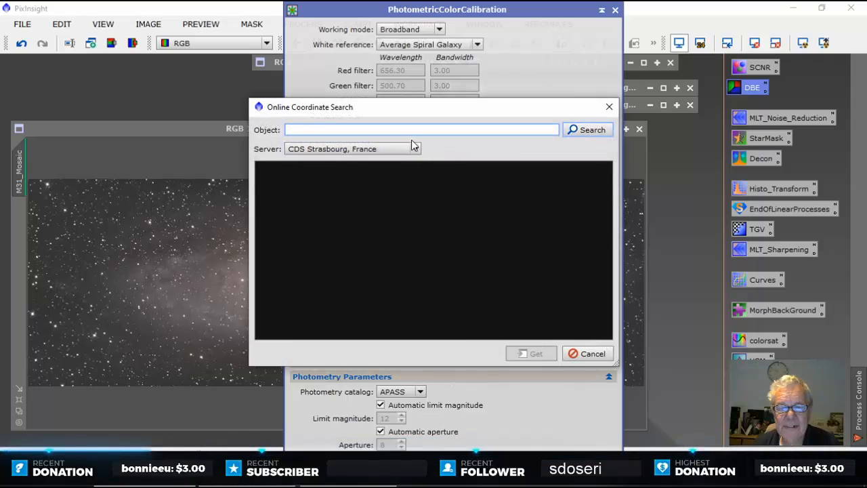
pyautogui.write('m31')
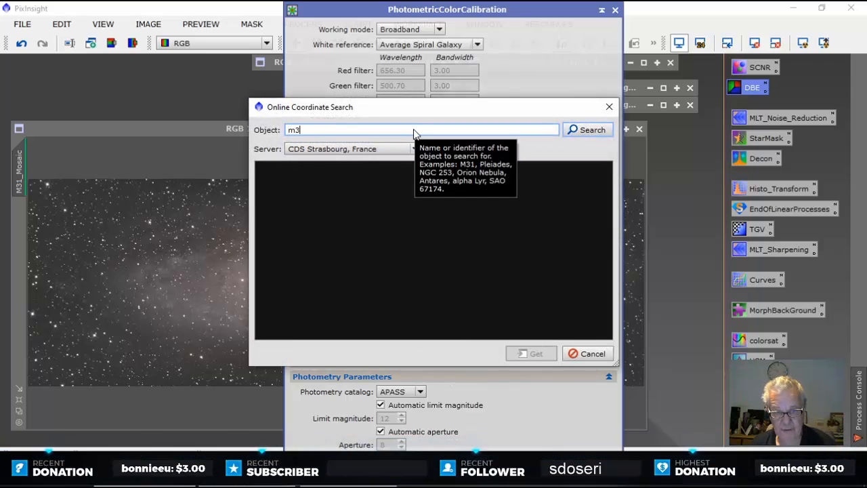
pyautogui.click(595, 132)
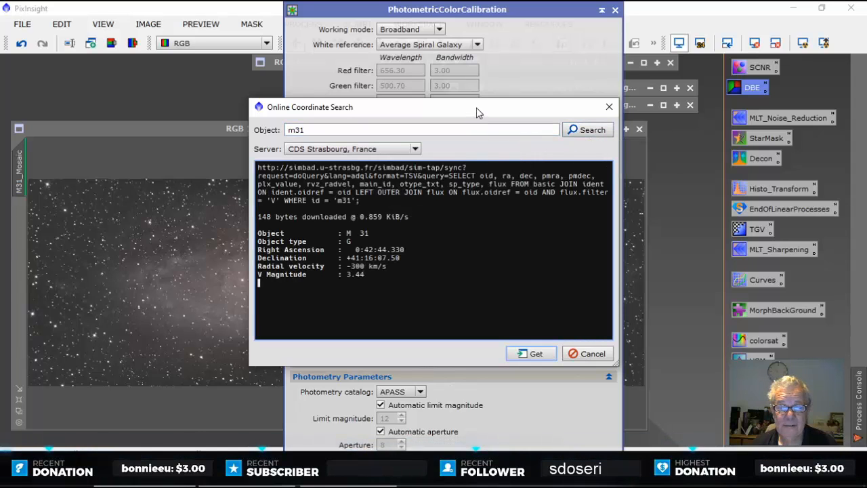
pyautogui.moveTo(476, 112); pyautogui.dragTo(533, 77)
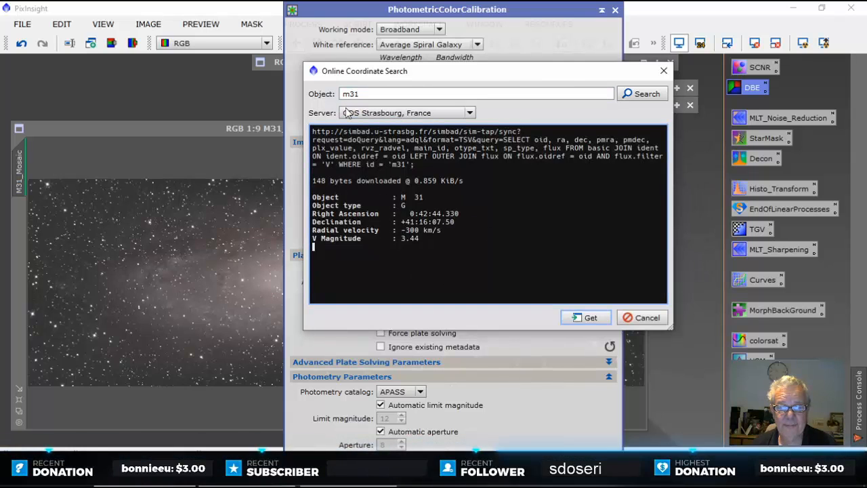
pyautogui.click(586, 317)
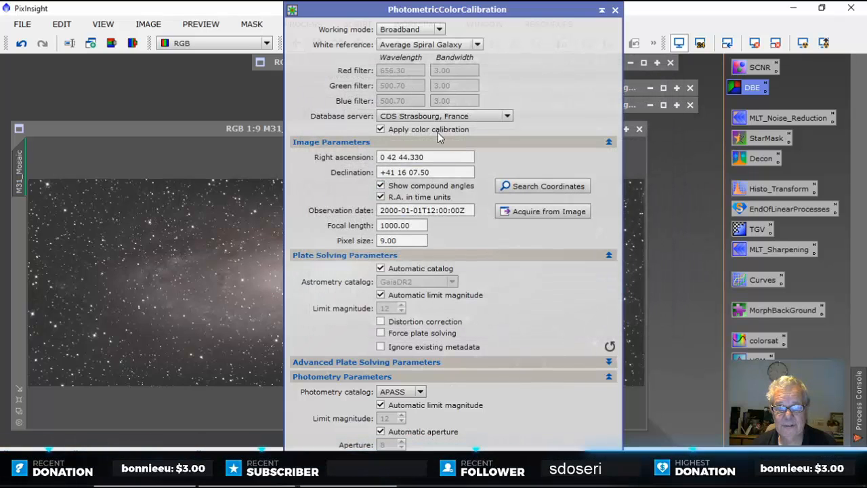
# Step: Collapse the Plate Solving Parameters of PhotometricColorCalibration while keeping the Image Parameters expanded
pyautogui.click(609, 142)
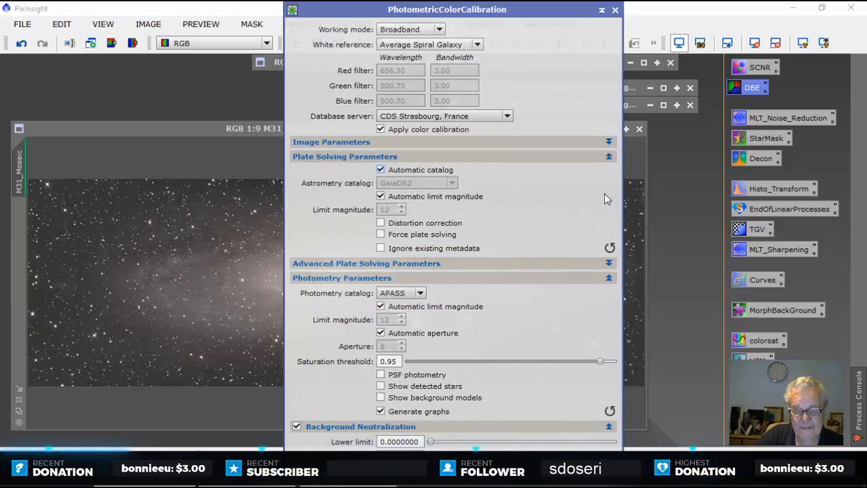
pyautogui.click(609, 142)
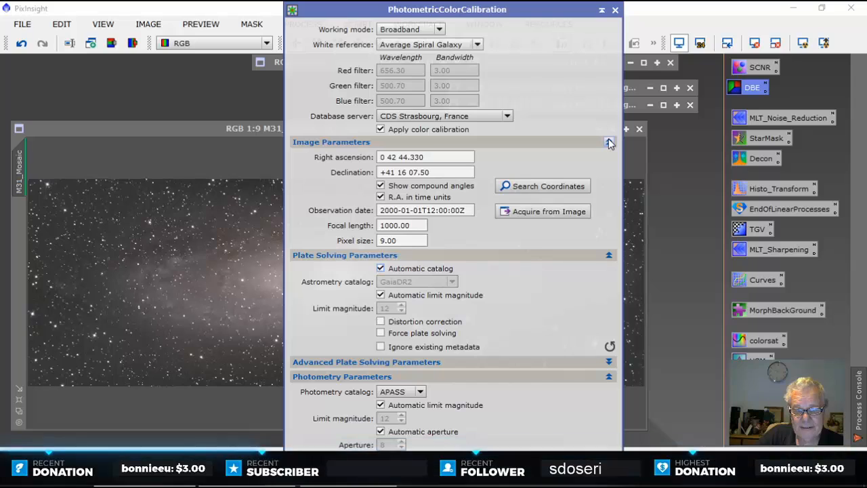
pyautogui.click(610, 255)
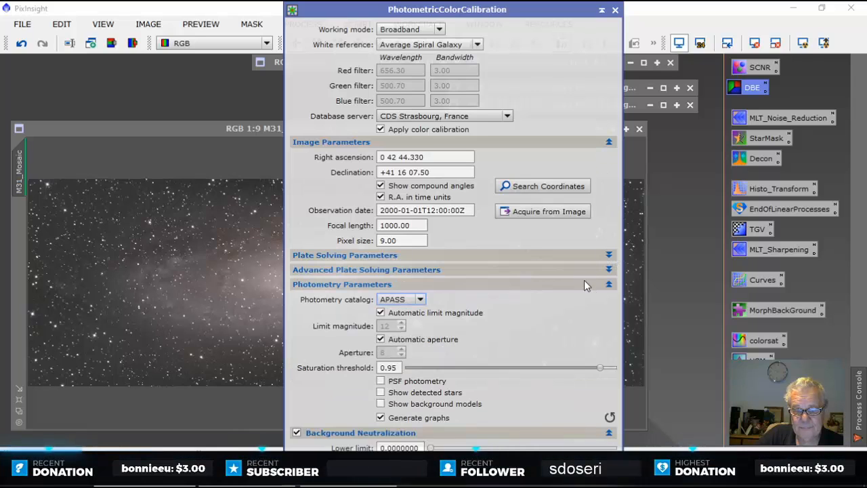
# Step: Collapse the Photometry Parameters and Background Neutralization sections of PhotometricColorCalibration and move its dialog aside to reveal the galaxy core
pyautogui.click(609, 285)
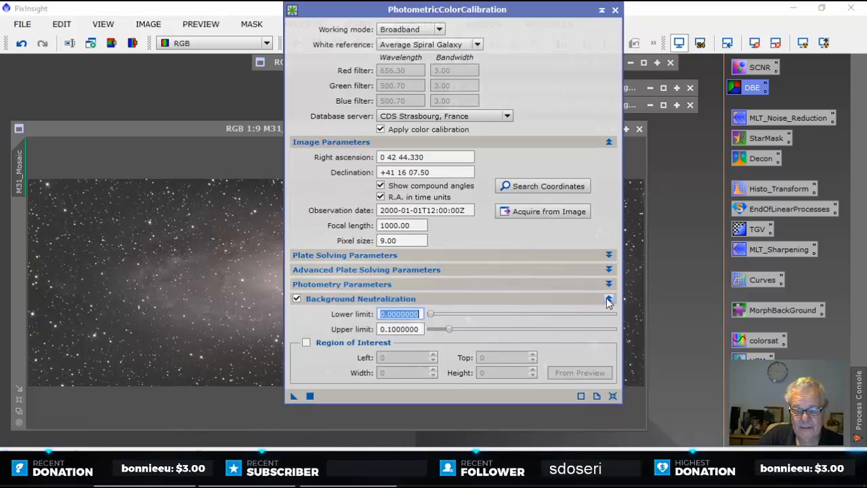
pyautogui.click(608, 299)
pyautogui.moveTo(501, 11); pyautogui.dragTo(548, 11)
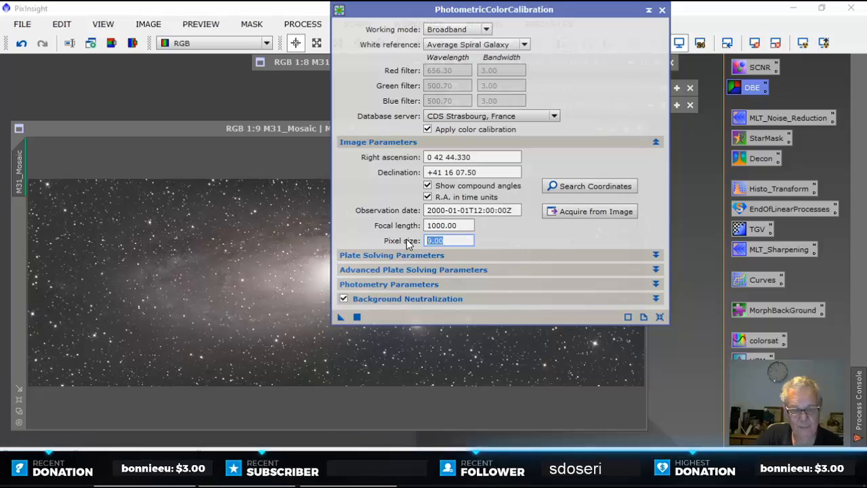
# Step: Set the PhotometricColorCalibration pixel size to 1.00 and the focal length to 908, keeping the dialog over the mosaic
pyautogui.write('1')
pyautogui.click(461, 224)
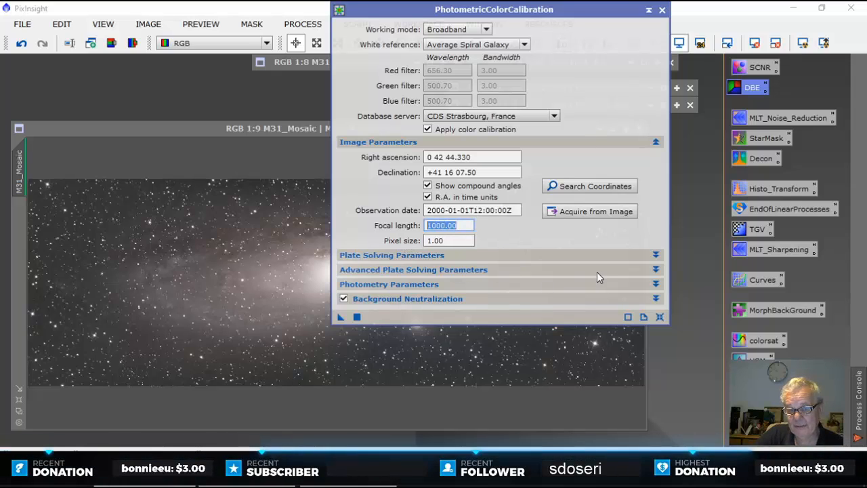
pyautogui.moveTo(553, 9); pyautogui.dragTo(554, 30)
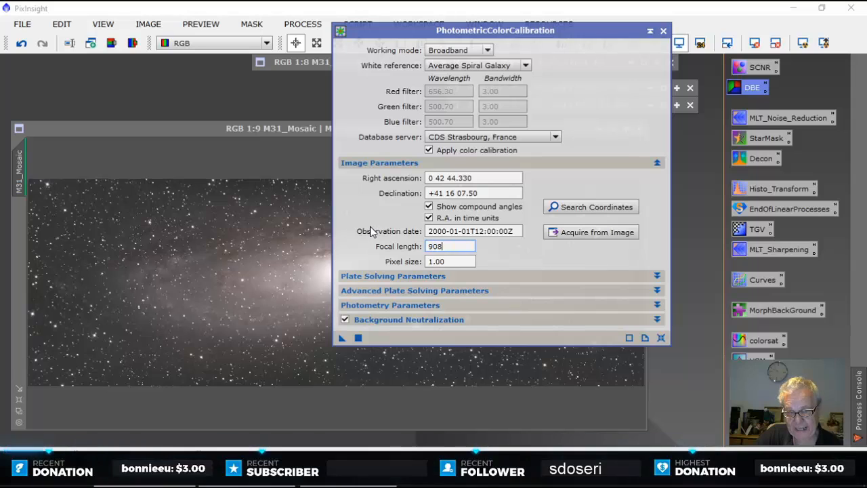
pyautogui.moveTo(542, 37); pyautogui.dragTo(456, 32)
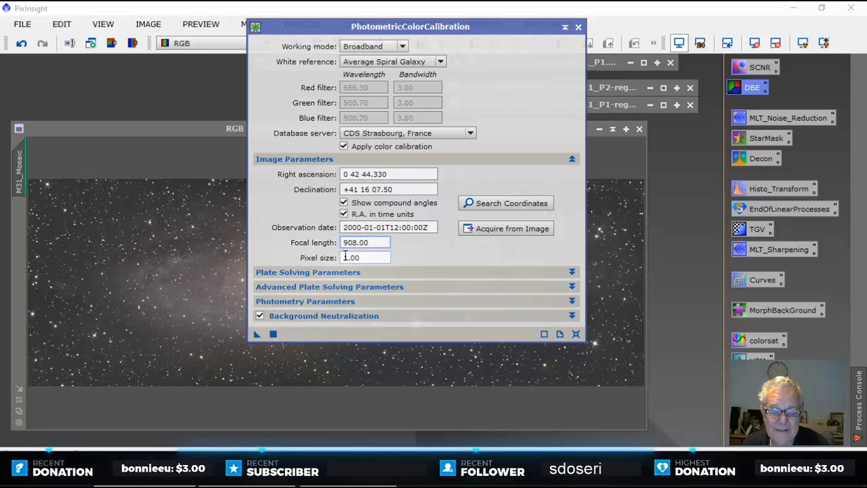
# Step: Apply PhotometricColorCalibration to M31_Mosaic, and close the White Balance Functions graphs and the process dialog
pyautogui.moveTo(256, 335); pyautogui.dragTo(217, 372)
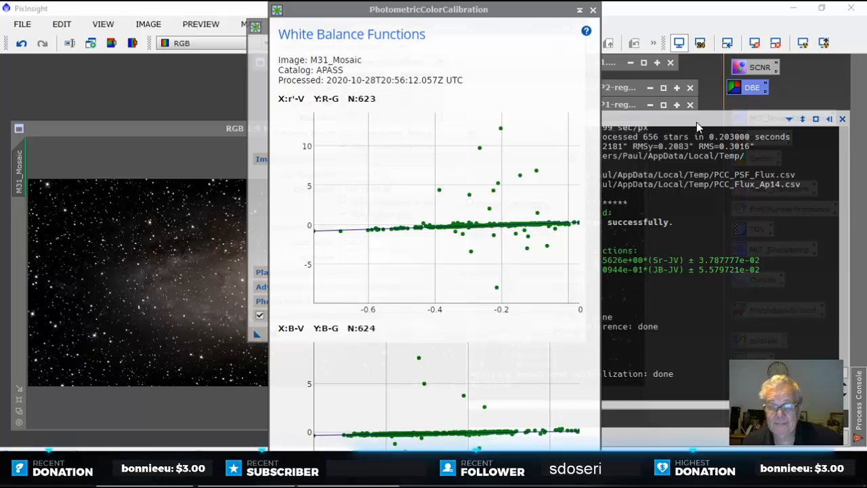
pyautogui.click(592, 9)
pyautogui.click(578, 28)
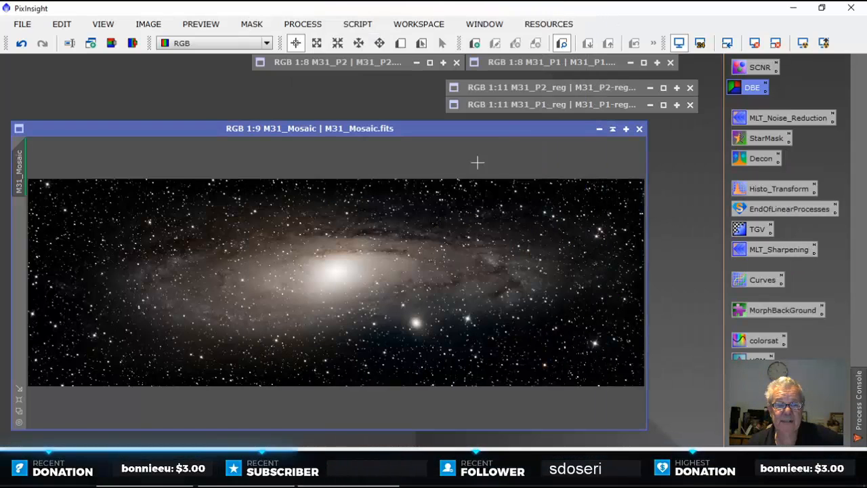
# Step: Reset the screen stretch of M31_Mosaic and auto-stretch the colour-calibrated image again
pyautogui.moveTo(433, 130)
pyautogui.mouseDown()
pyautogui.moveTo(440, 131)
pyautogui.moveTo(431, 128)
pyautogui.mouseUp()
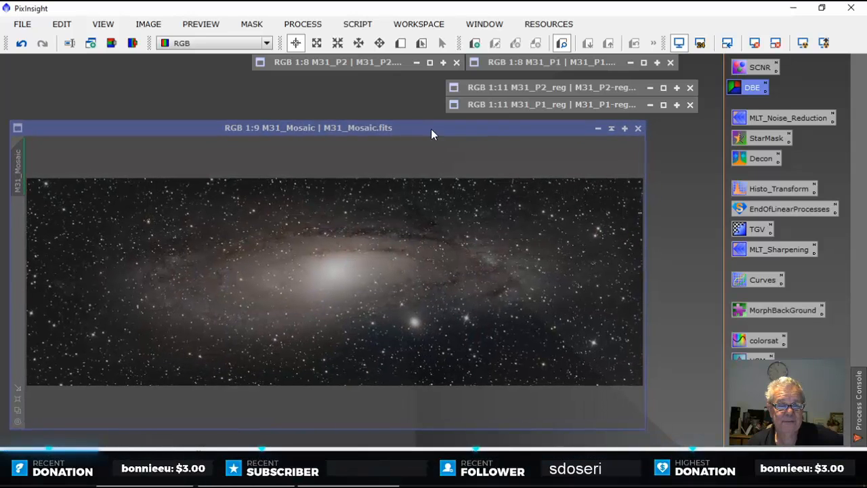
pyautogui.click(756, 43)
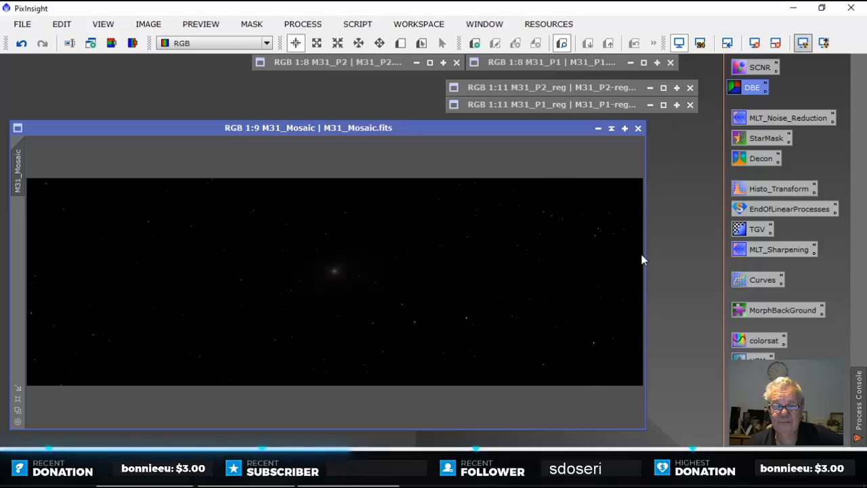
pyautogui.hotkey('ctrl', 'a')
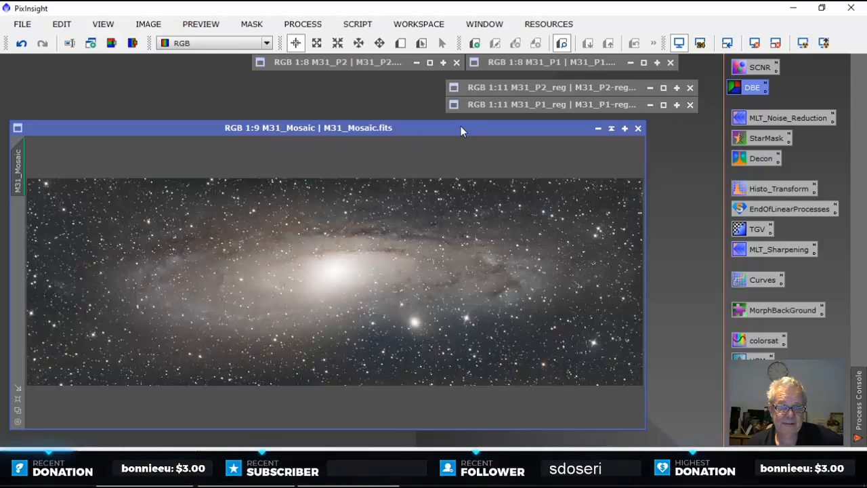
pyautogui.moveTo(460, 125); pyautogui.dragTo(452, 127)
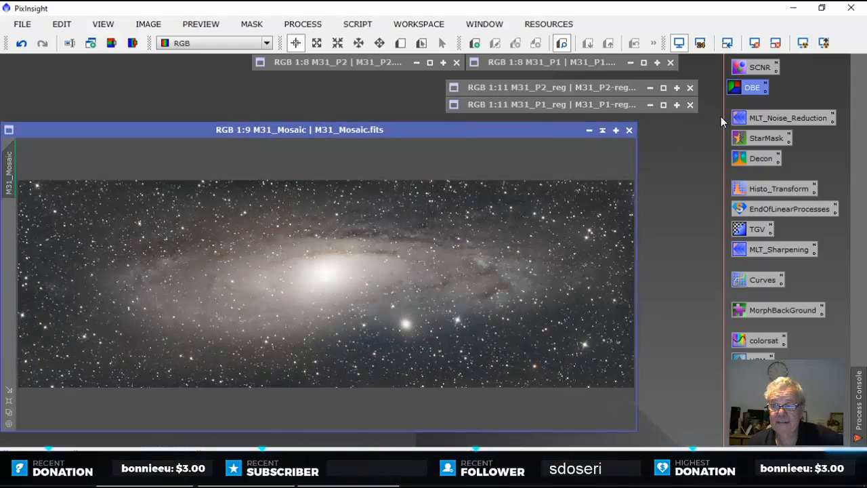
# Step: Close the M31_P1_reg, M31_P2_reg, M31_P1 and M31_P2 images and move M31_Mosaic up into the freed space
pyautogui.click(690, 105)
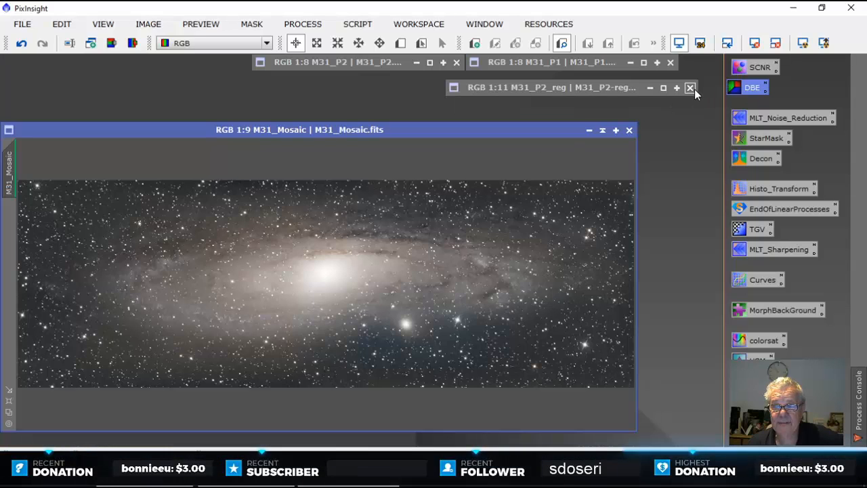
pyautogui.click(690, 88)
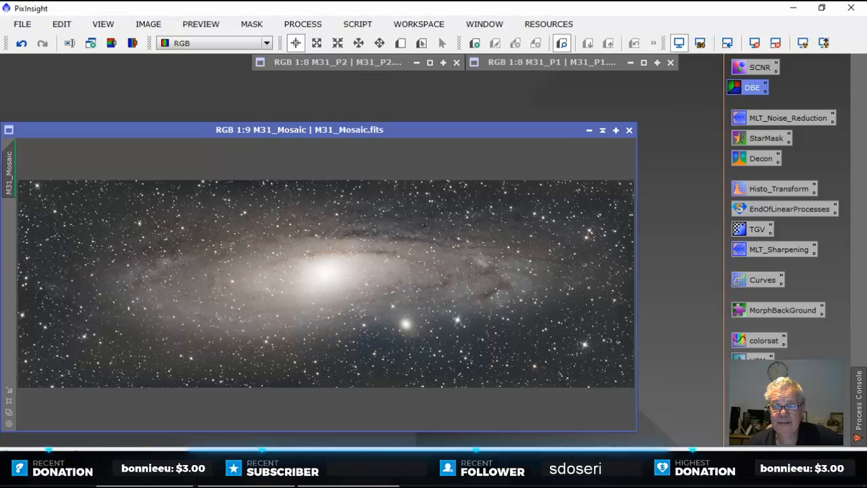
pyautogui.click(671, 63)
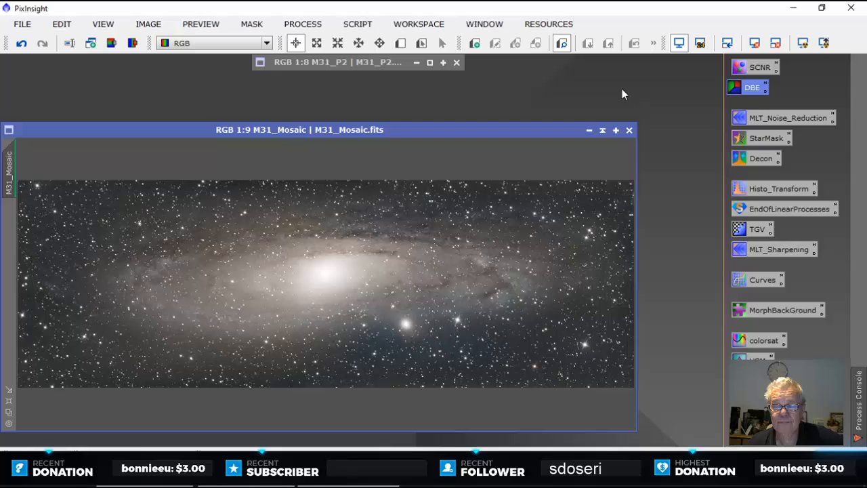
pyautogui.click(455, 62)
pyautogui.moveTo(418, 128); pyautogui.dragTo(439, 65)
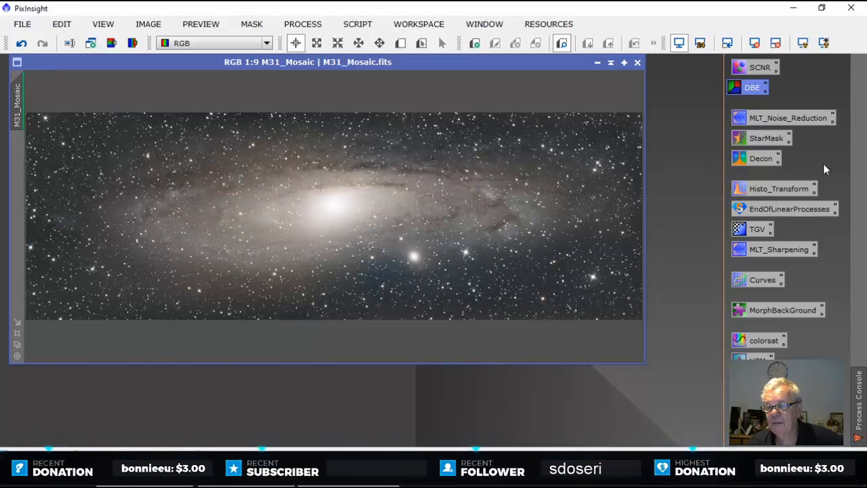
# Step: Remove the mosaic's screen stretch and open HistogramTransformation with M31_Mosaic as its view and the real-time preview on
pyautogui.click(756, 44)
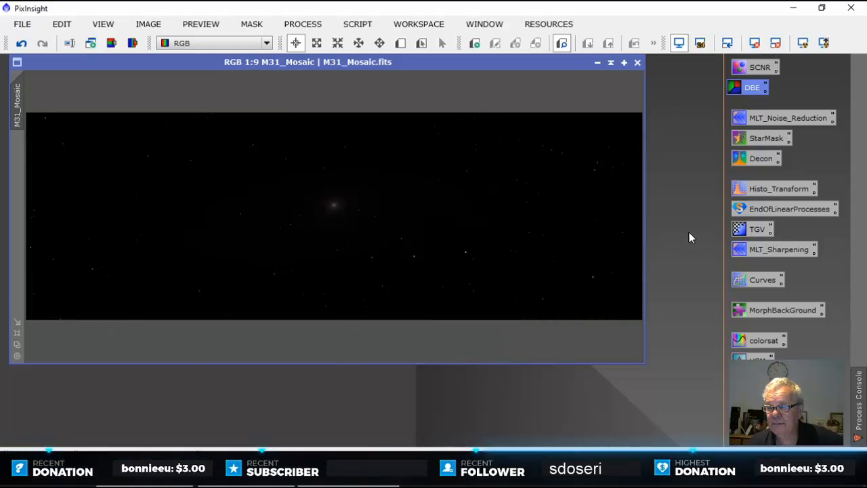
pyautogui.doubleClick(774, 189)
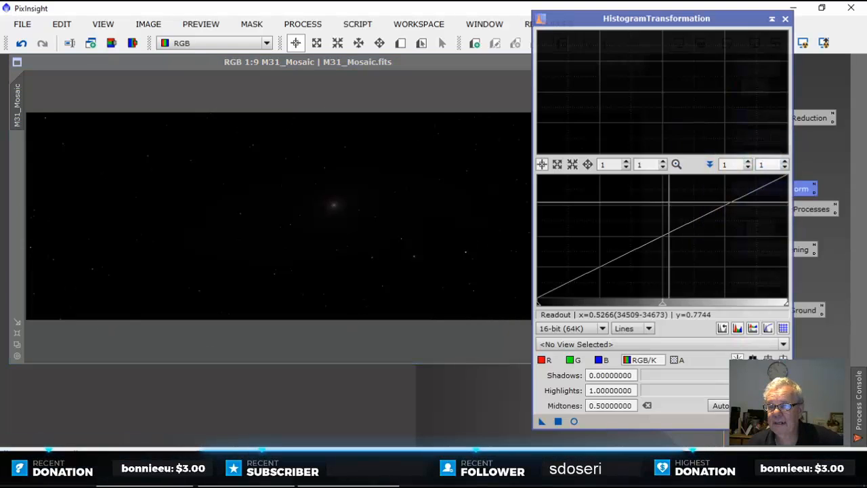
pyautogui.moveTo(728, 23); pyautogui.dragTo(791, 25)
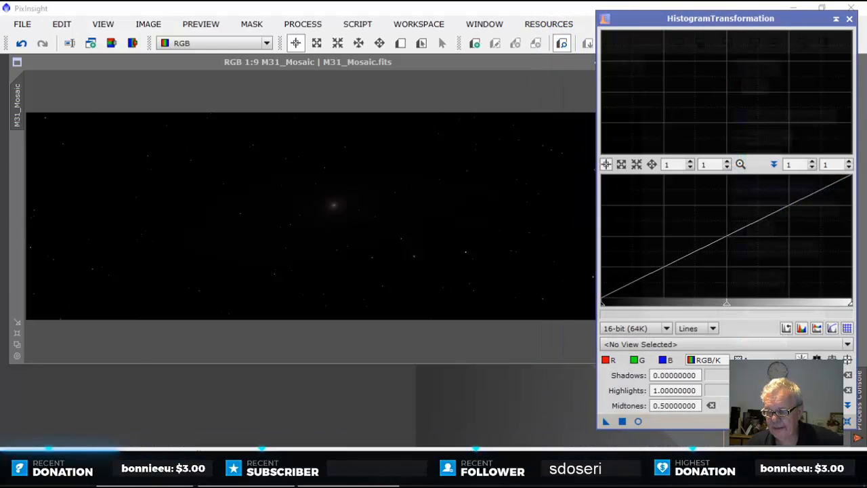
pyautogui.click(716, 345)
pyautogui.click(716, 355)
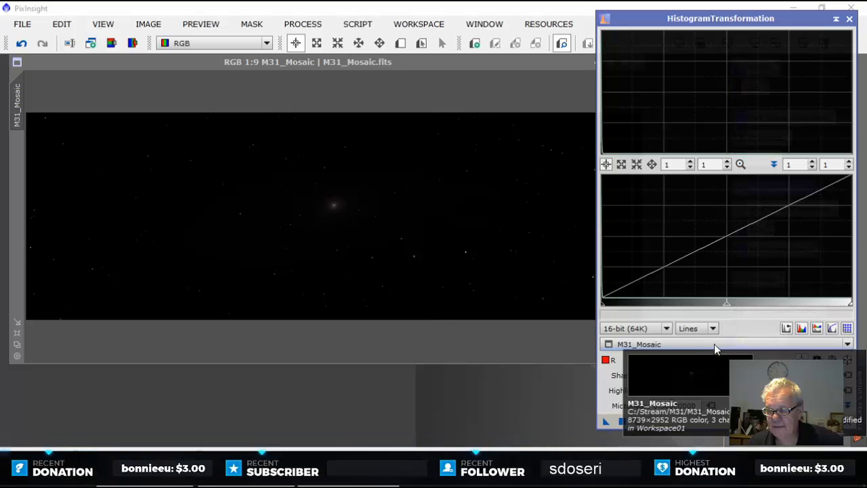
pyautogui.click(638, 421)
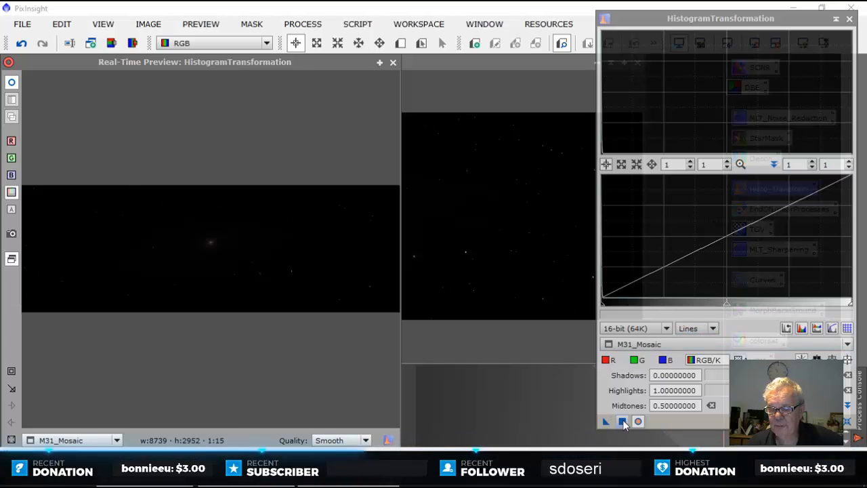
# Step: Stretch the mosaic preview by lowering the combined RGB/K midtones in stages to about 0.00676, magnifying the histogram for finer control
pyautogui.moveTo(726, 303); pyautogui.dragTo(610, 310)
pyautogui.scroll(6, 648, 264)
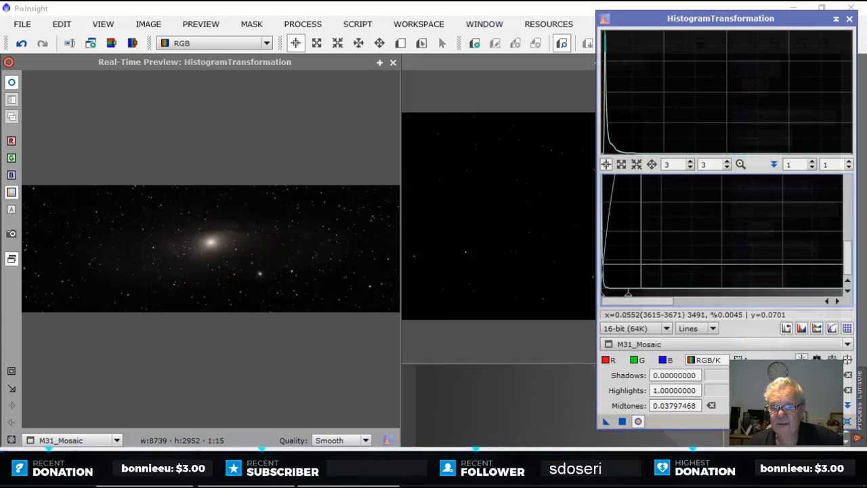
pyautogui.scroll(16, 648, 271)
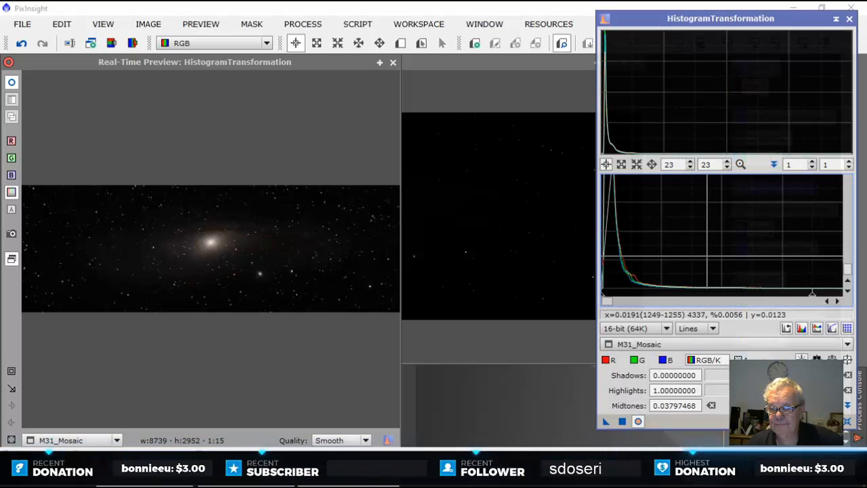
pyautogui.moveTo(810, 295); pyautogui.dragTo(687, 292)
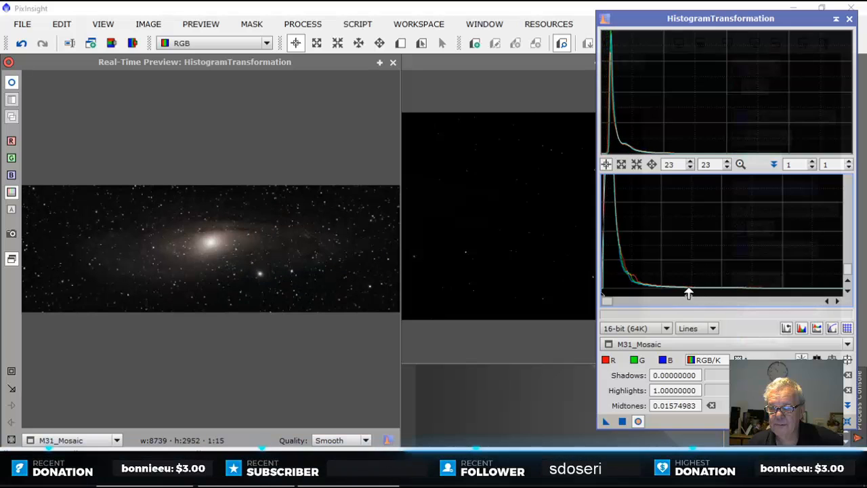
pyautogui.scroll(1, 678, 250)
pyautogui.scroll(20, 684, 254)
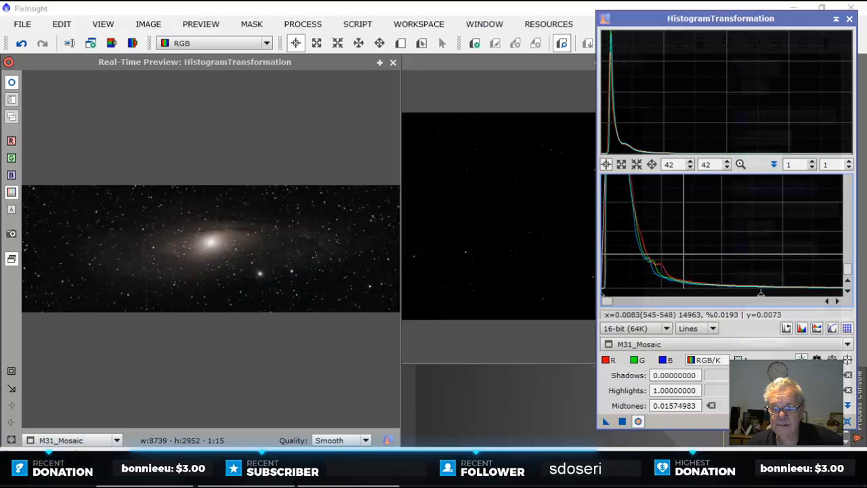
pyautogui.scroll(11, 684, 253)
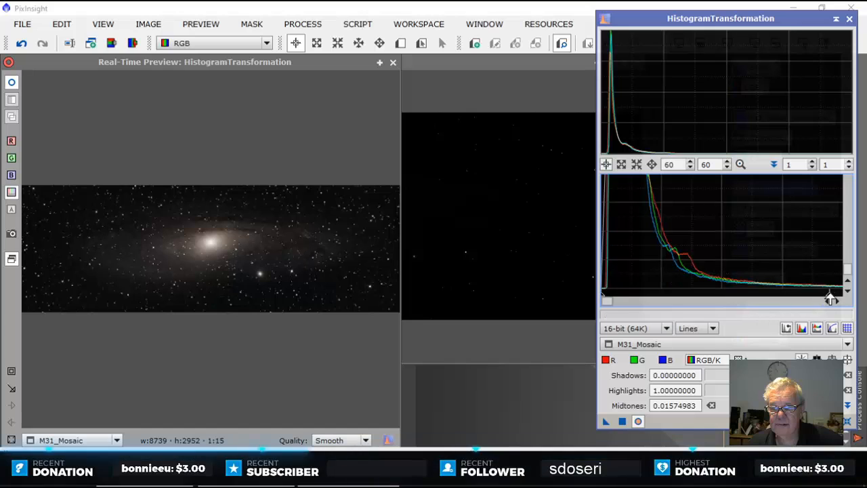
pyautogui.moveTo(831, 300); pyautogui.dragTo(730, 296)
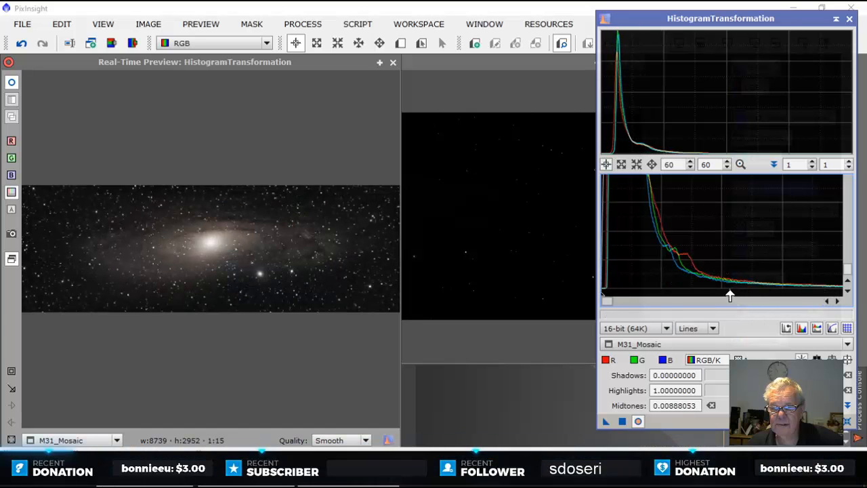
pyautogui.scroll(3, 696, 268)
pyautogui.scroll(20, 697, 268)
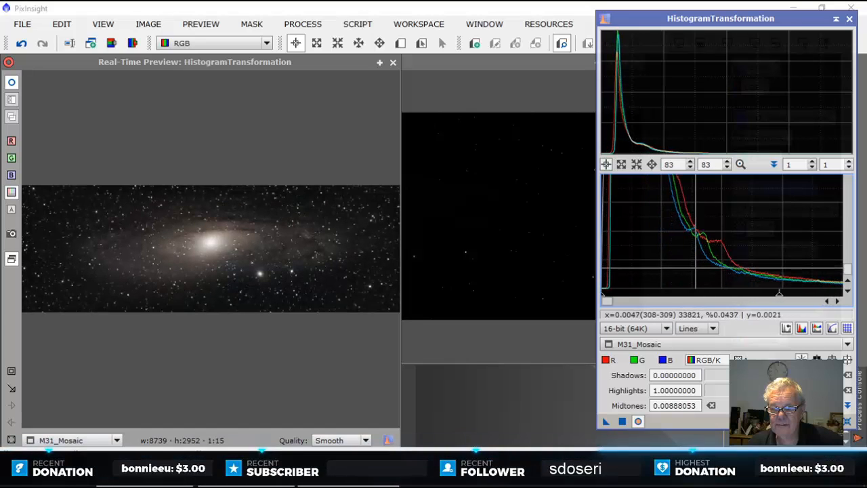
pyautogui.scroll(10, 706, 268)
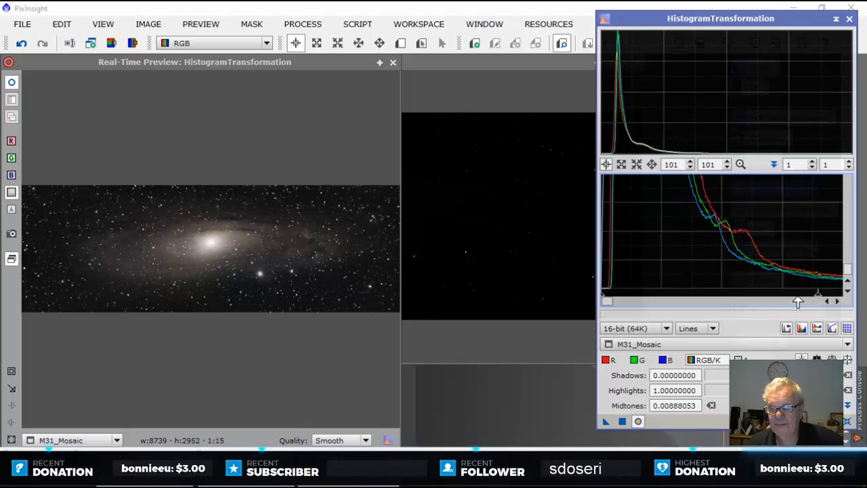
pyautogui.moveTo(815, 296); pyautogui.dragTo(766, 296)
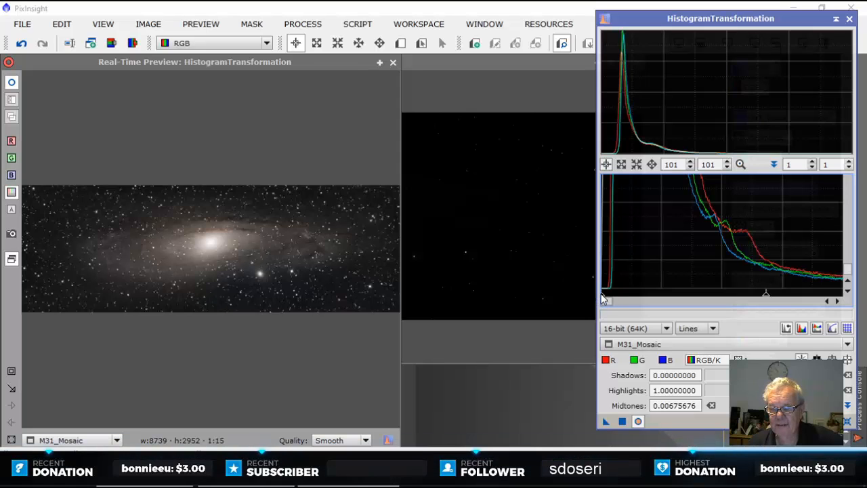
# Step: Try a black point beyond the histogram peak, and pull it back to set the shadows to about 0.00016
pyautogui.moveTo(602, 300); pyautogui.dragTo(624, 299)
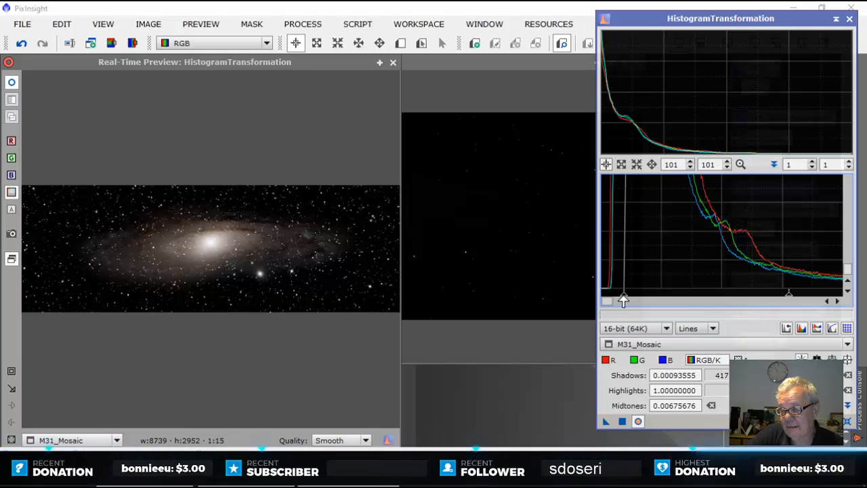
pyautogui.moveTo(623, 301); pyautogui.dragTo(605, 300)
pyautogui.moveTo(604, 298); pyautogui.dragTo(605, 299)
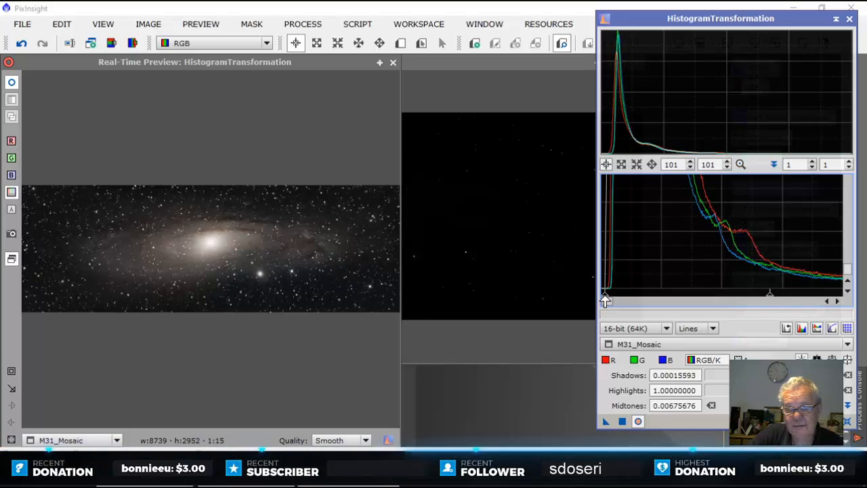
# Step: Lower the midtones further to about 0.0034, judging the stretch on a close preview of the galaxy
pyautogui.moveTo(773, 299); pyautogui.dragTo(716, 299)
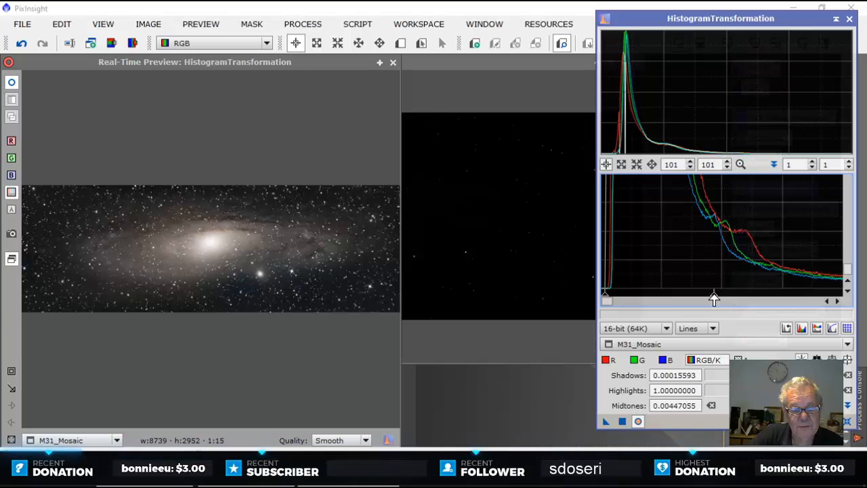
pyautogui.click(12, 371)
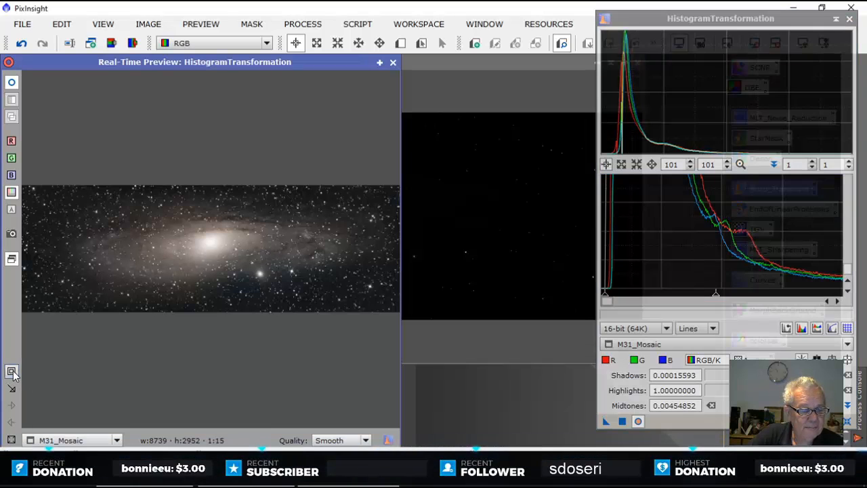
pyautogui.moveTo(90, 202); pyautogui.dragTo(333, 298)
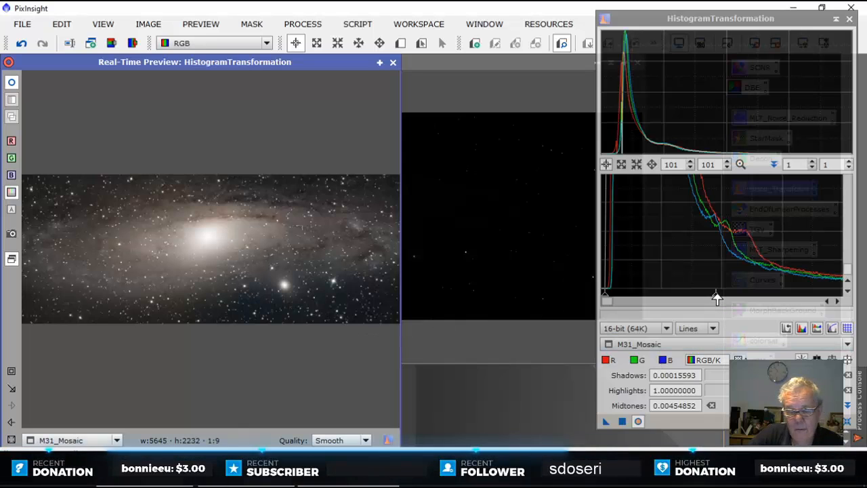
pyautogui.moveTo(717, 298); pyautogui.dragTo(688, 303)
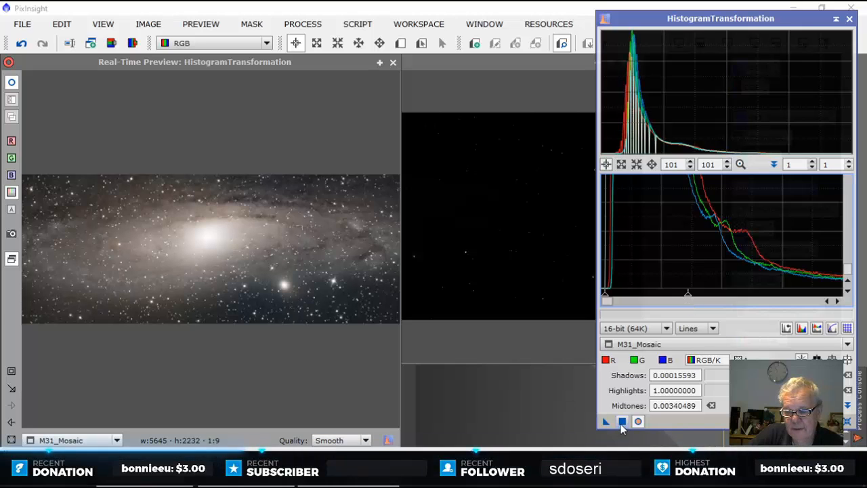
# Step: Apply the histogram stretch to M31_Mosaic, reset HistogramTransformation, and close it along with the real-time preview
pyautogui.moveTo(606, 421); pyautogui.dragTo(453, 354)
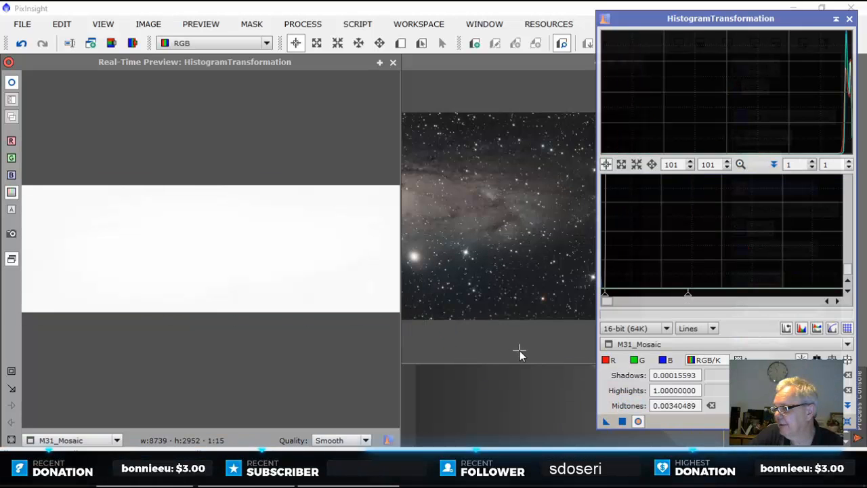
pyautogui.click(847, 423)
pyautogui.click(393, 62)
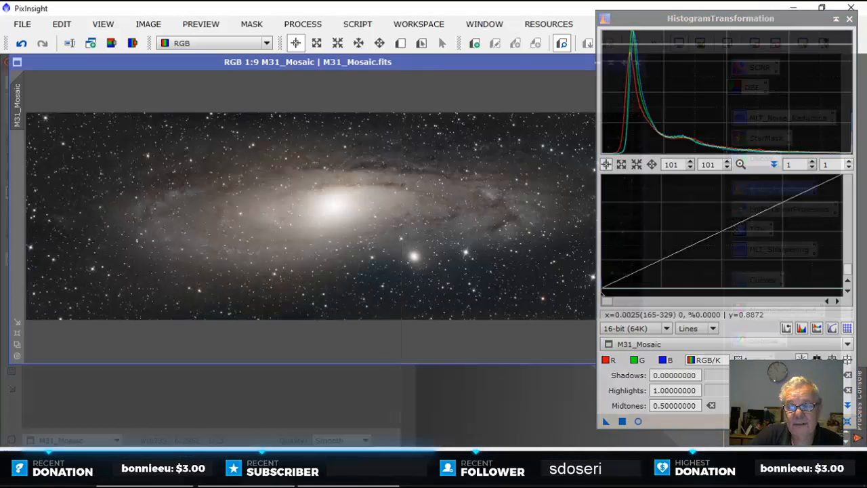
pyautogui.click(849, 18)
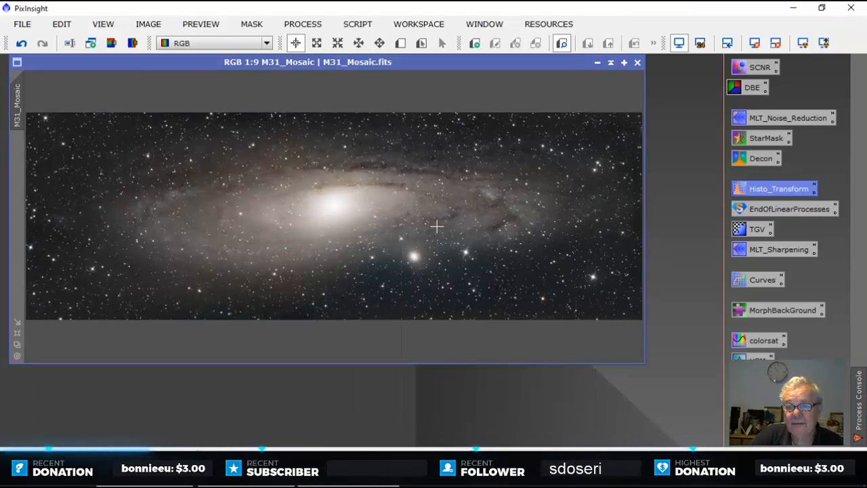
# Step: Examine the stretched mosaic up close around the galaxy core, dust lanes and stars, and return to the whole view
pyautogui.moveTo(422, 62); pyautogui.dragTo(414, 80)
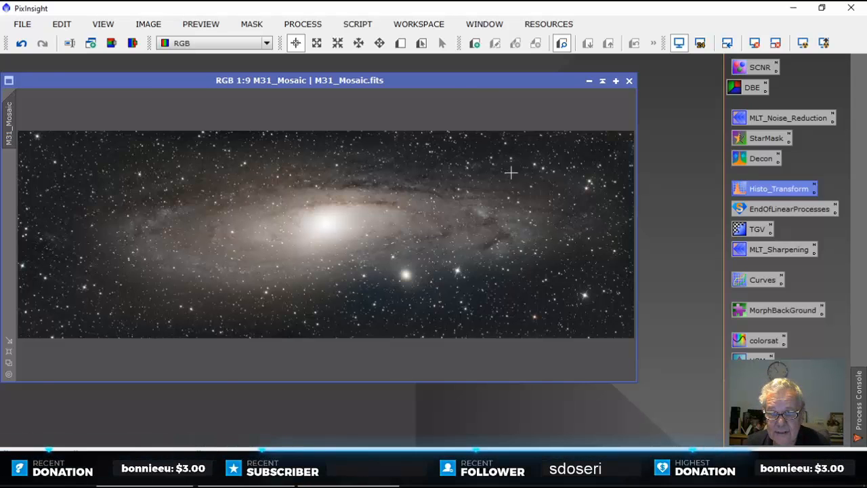
pyautogui.scroll(6, 511, 173)
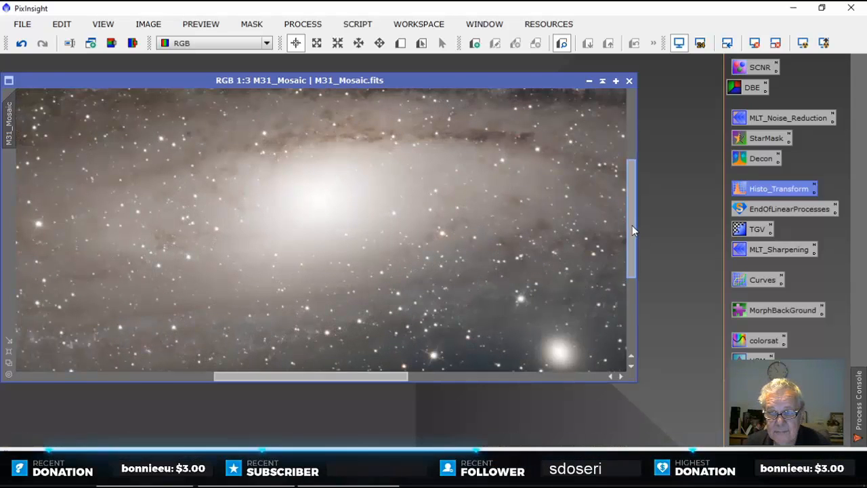
pyautogui.scroll(3, 475, 134)
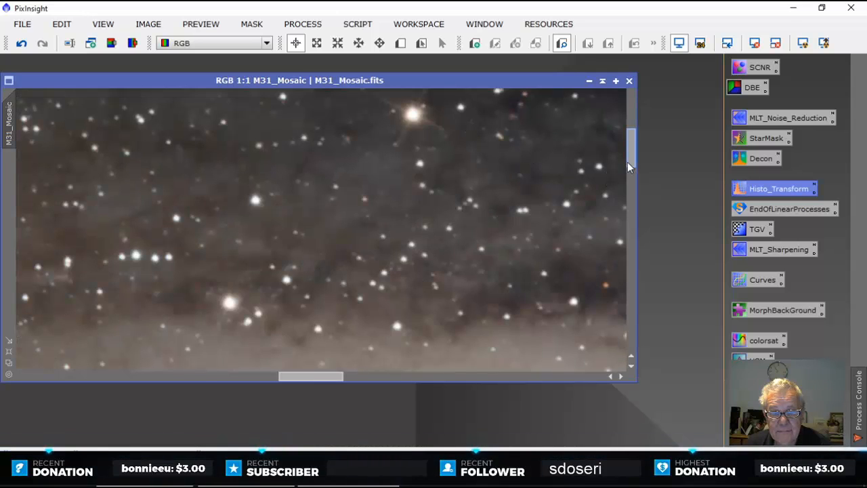
pyautogui.moveTo(631, 156); pyautogui.dragTo(630, 180)
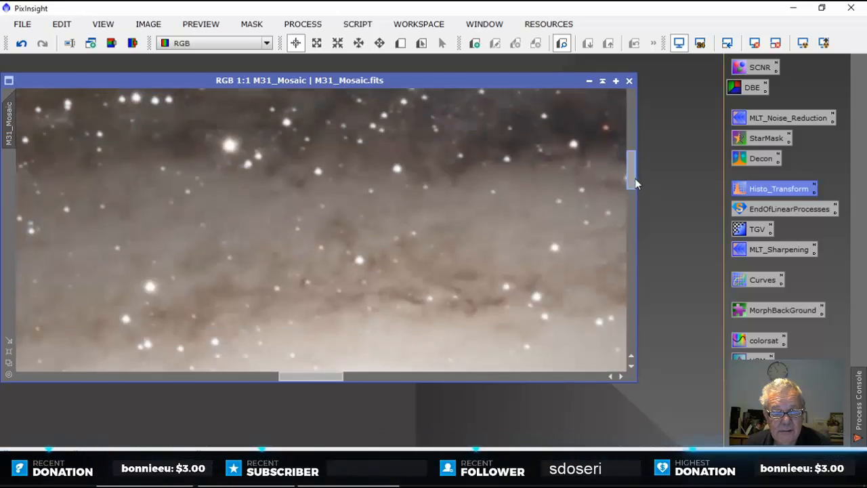
pyautogui.scroll(6, 425, 239)
pyautogui.scroll(-9, 425, 237)
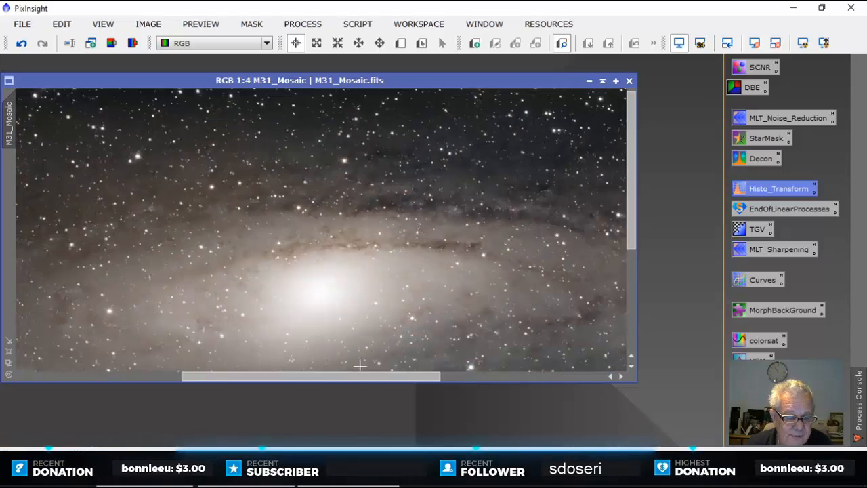
pyautogui.moveTo(369, 376)
pyautogui.mouseDown()
pyautogui.moveTo(189, 373)
pyautogui.moveTo(386, 385)
pyautogui.moveTo(372, 382)
pyautogui.mouseUp()
pyautogui.scroll(-3, 418, 298)
pyautogui.scroll(-3, 418, 298)
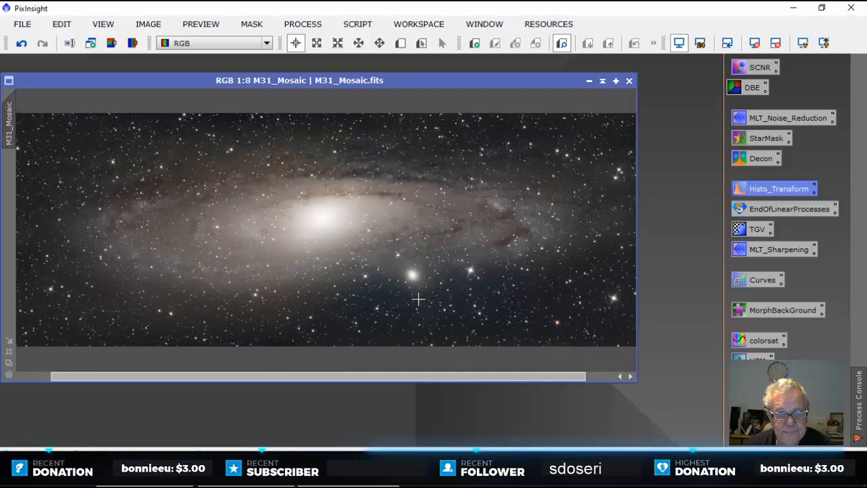
pyautogui.scroll(1, 427, 286)
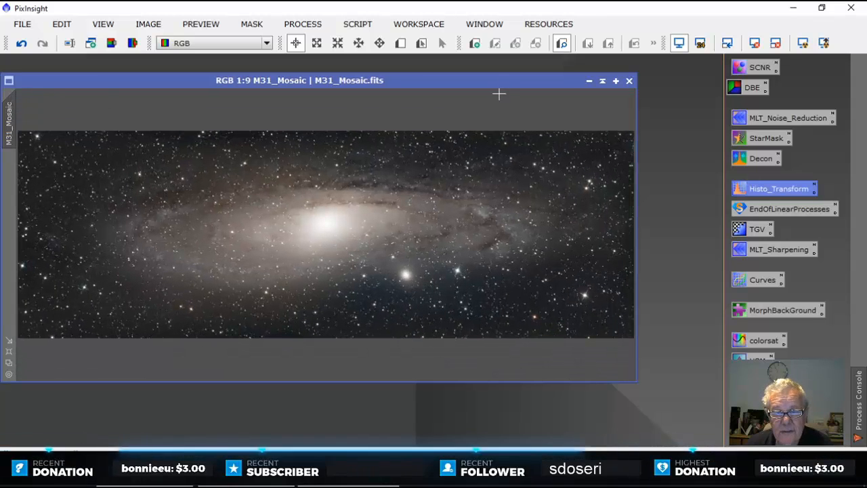
pyautogui.moveTo(501, 82); pyautogui.dragTo(483, 68)
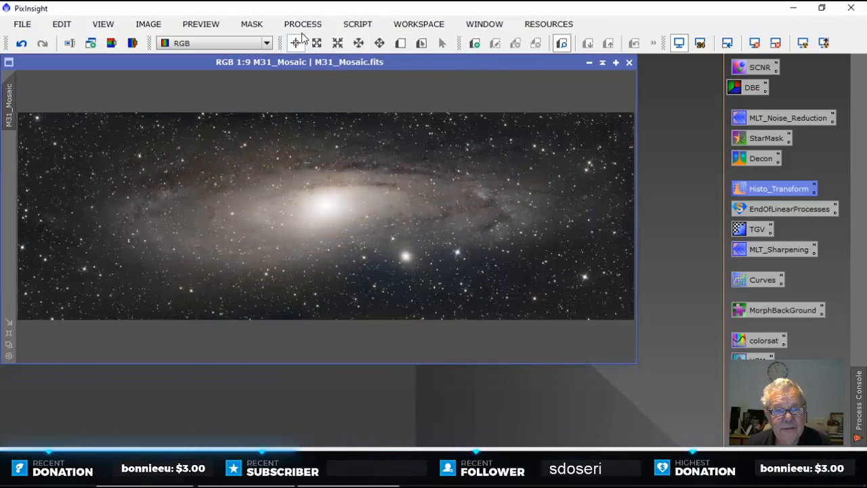
pyautogui.click(357, 24)
pyautogui.moveTo(405, 101)
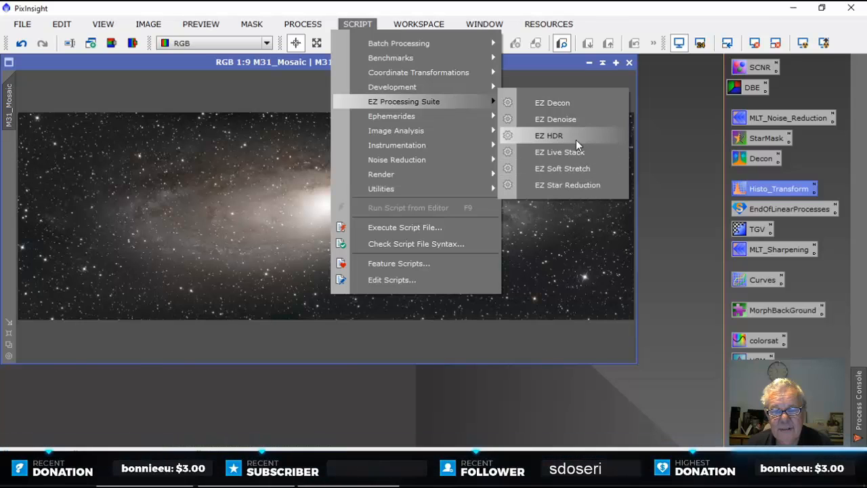
pyautogui.click(667, 151)
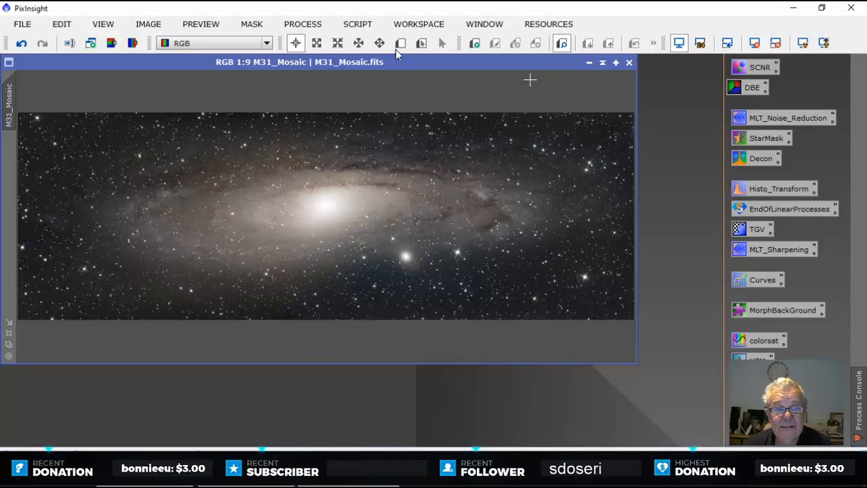
# Step: Open the StarNet process and place its dialog clear of the mosaic image
pyautogui.click(302, 23)
pyautogui.moveTo(353, 17)
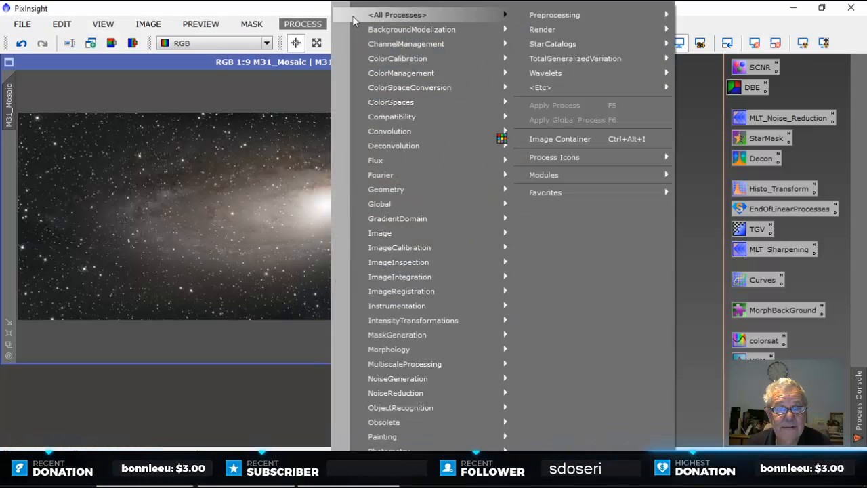
pyautogui.click(314, 9)
pyautogui.click(301, 26)
pyautogui.moveTo(421, 17)
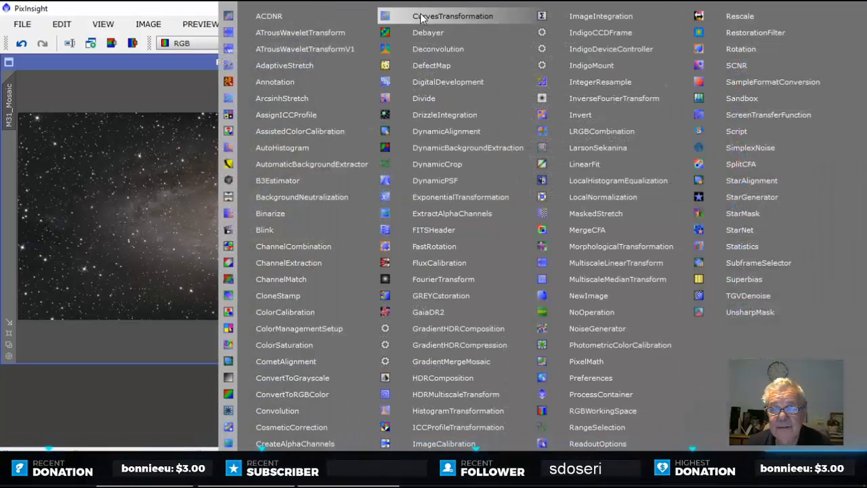
pyautogui.click(745, 229)
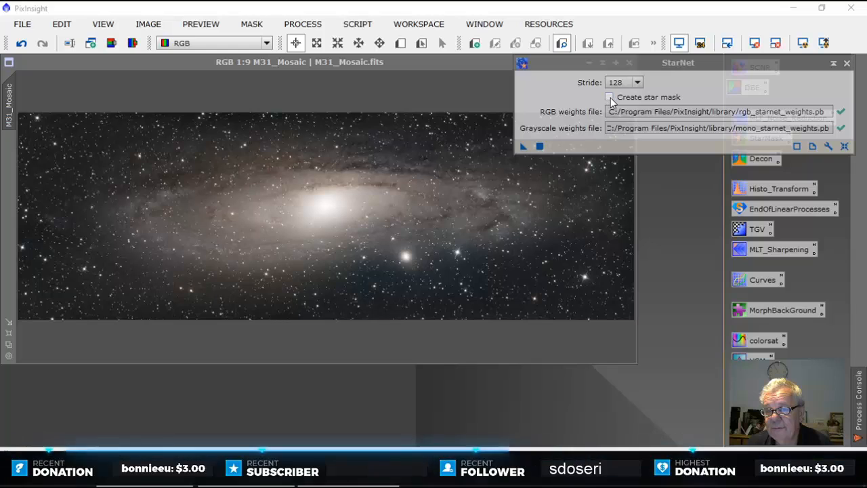
pyautogui.moveTo(719, 62); pyautogui.dragTo(797, 64)
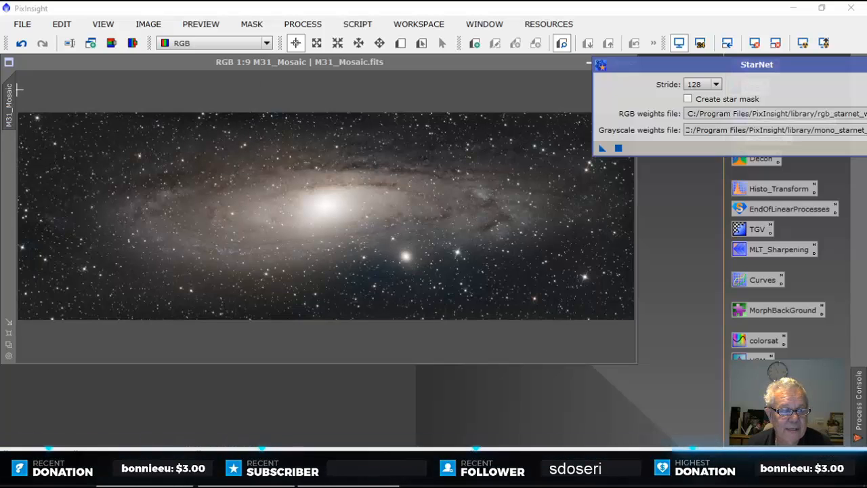
# Step: Clone the M31_Mosaic image, minimize the original, and arrange the clone and the original's icon so they do not overlap
pyautogui.moveTo(13, 95); pyautogui.dragTo(300, 377)
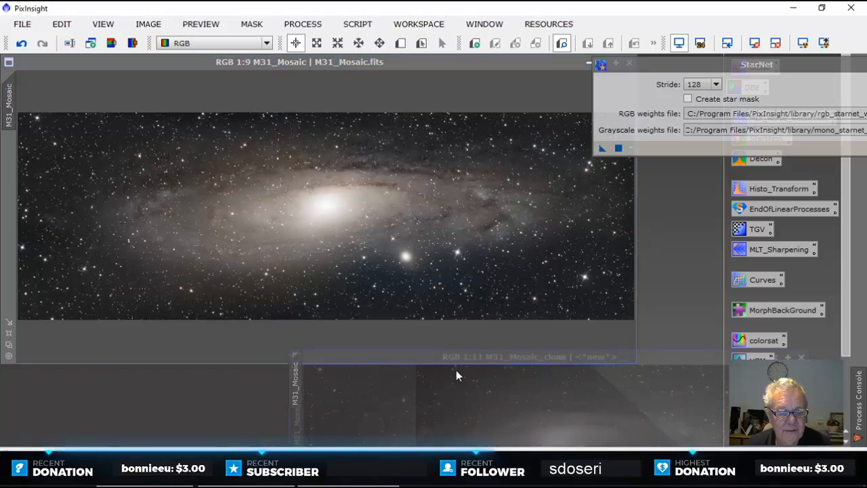
pyautogui.moveTo(445, 359); pyautogui.dragTo(236, 230)
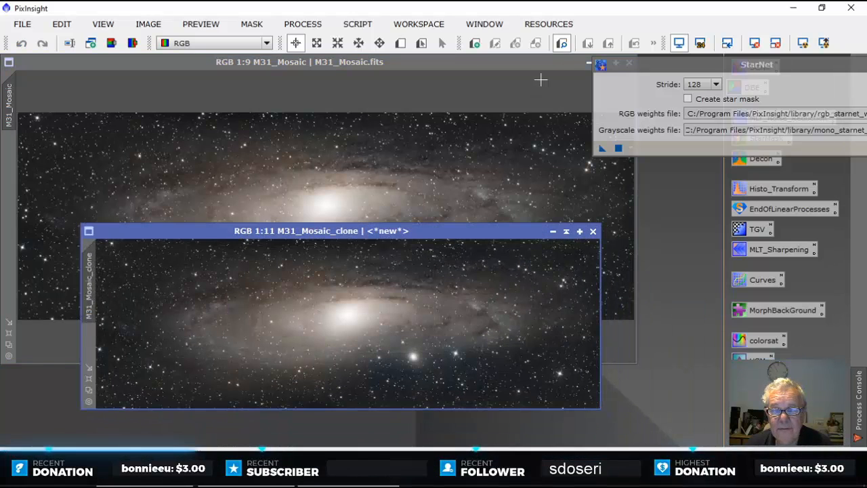
pyautogui.click(552, 60)
pyautogui.click(587, 63)
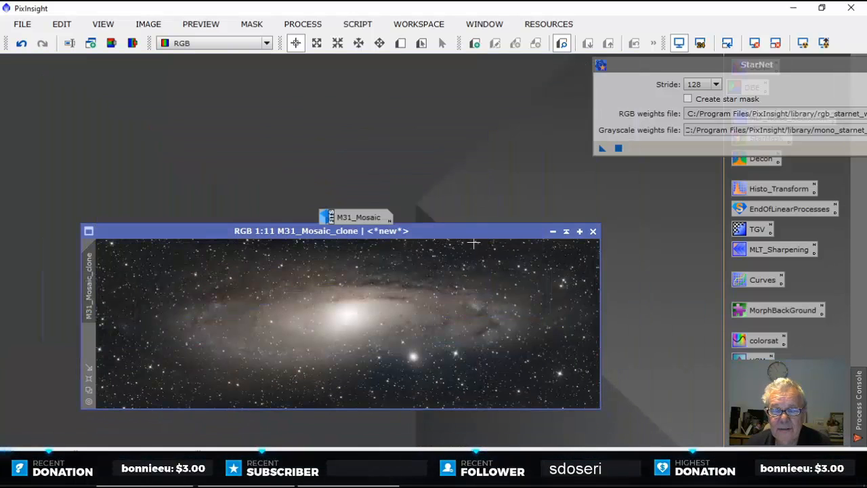
pyautogui.moveTo(475, 231); pyautogui.dragTo(424, 136)
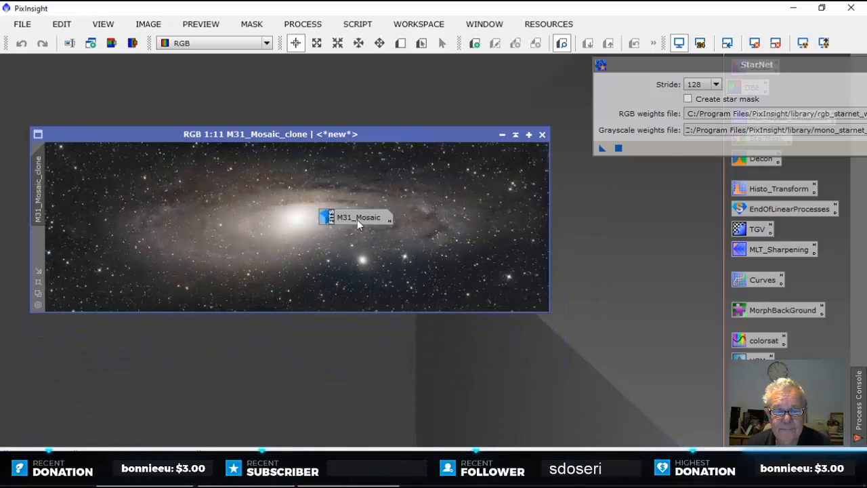
pyautogui.moveTo(357, 221)
pyautogui.mouseDown()
pyautogui.moveTo(415, 172)
pyautogui.moveTo(420, 84)
pyautogui.mouseUp()
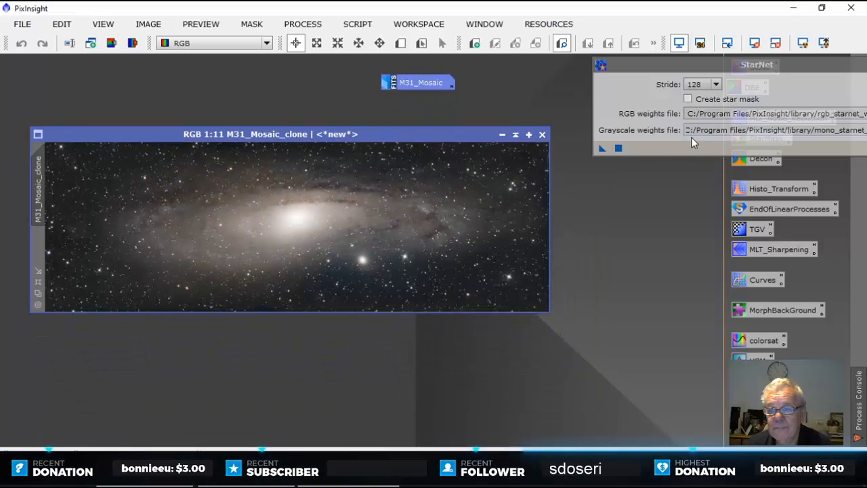
# Step: Run StarNet on the mosaic clone with a stride of 128 and star mask creation enabled
pyautogui.click(688, 98)
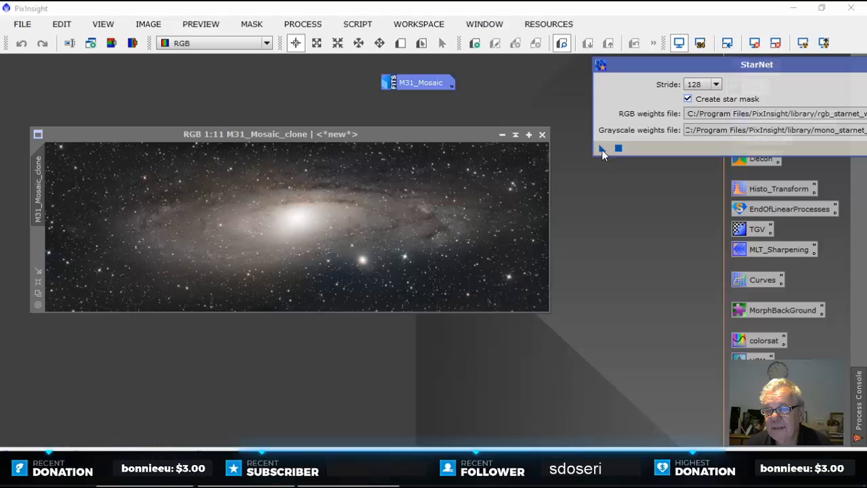
pyautogui.moveTo(602, 149); pyautogui.dragTo(583, 167)
pyautogui.moveTo(434, 205); pyautogui.dragTo(435, 205)
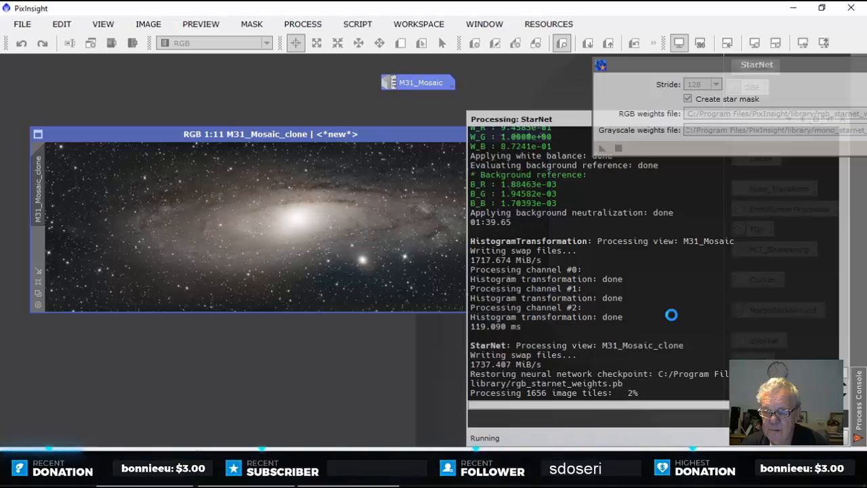
# Step: Switch to Task Manager to check the CPU and GPU load while StarNet is running, and close it again
pyautogui.rightClick(512, 471)
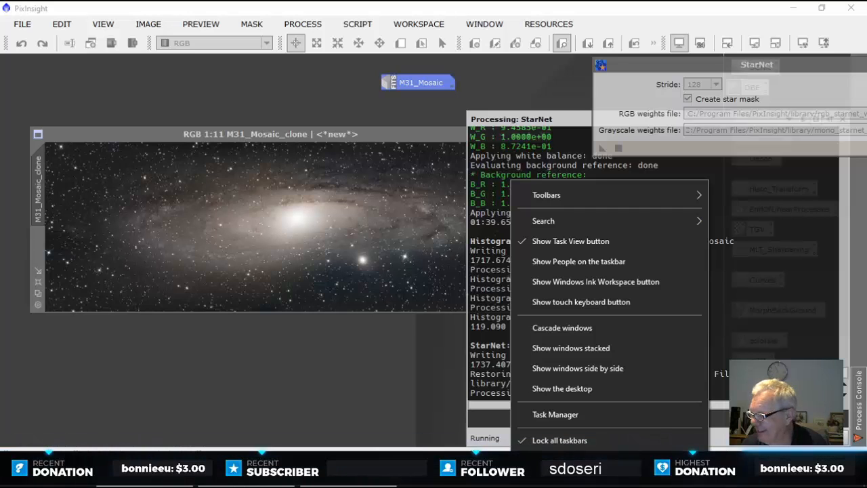
pyautogui.click(552, 415)
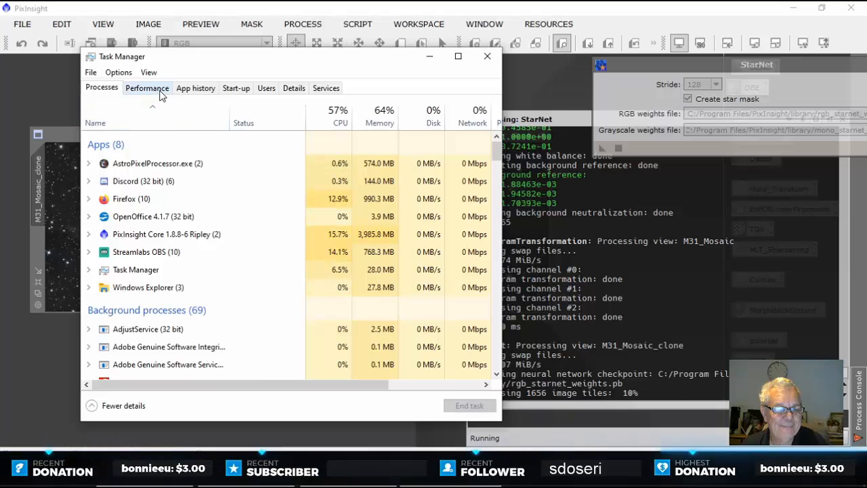
pyautogui.click(157, 88)
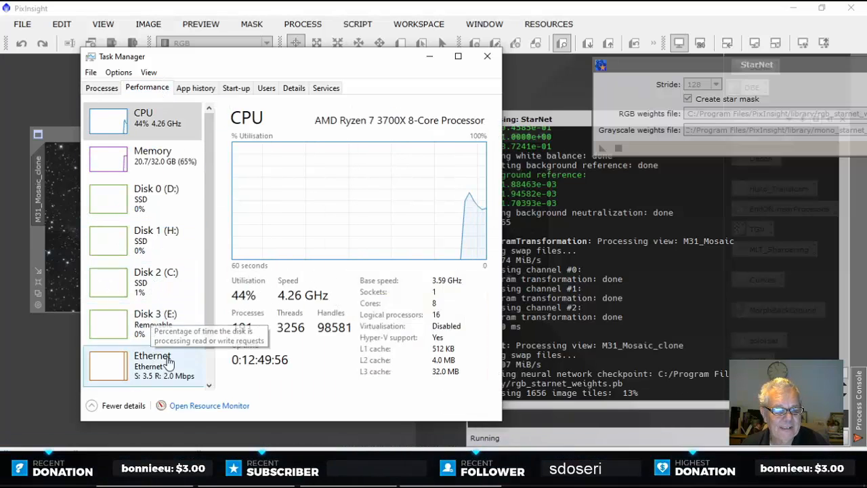
pyautogui.scroll(-1, 211, 271)
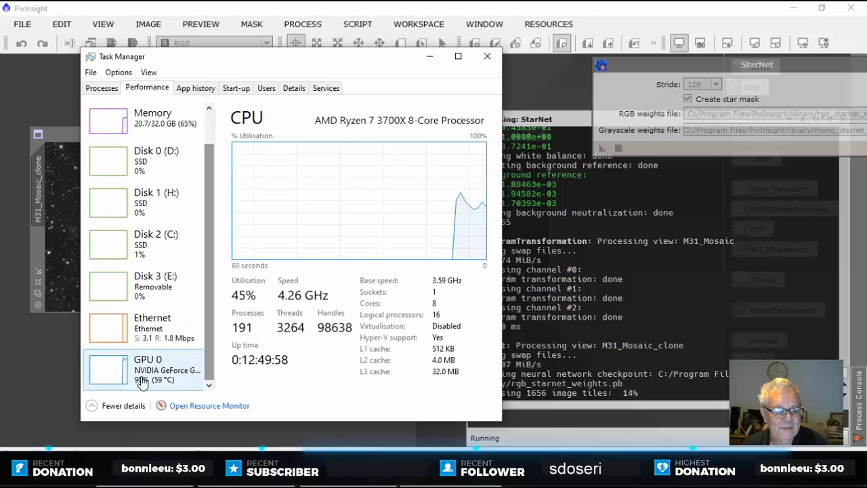
pyautogui.moveTo(411, 69); pyautogui.dragTo(439, 75)
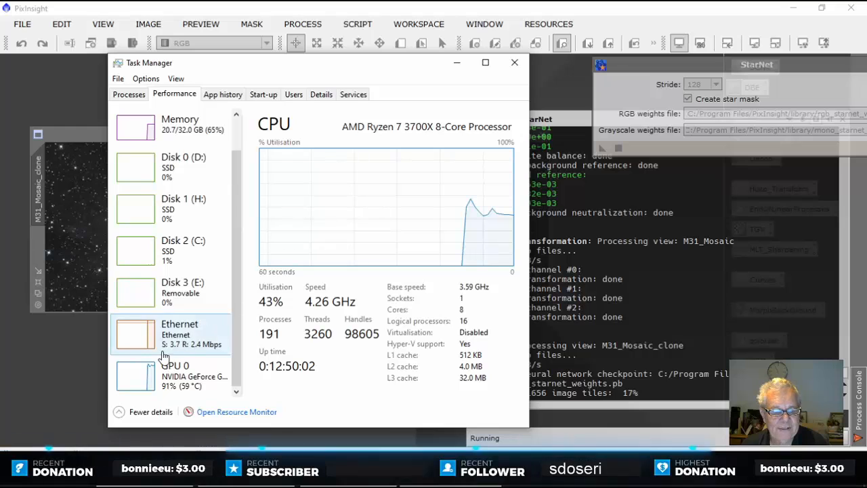
pyautogui.click(130, 379)
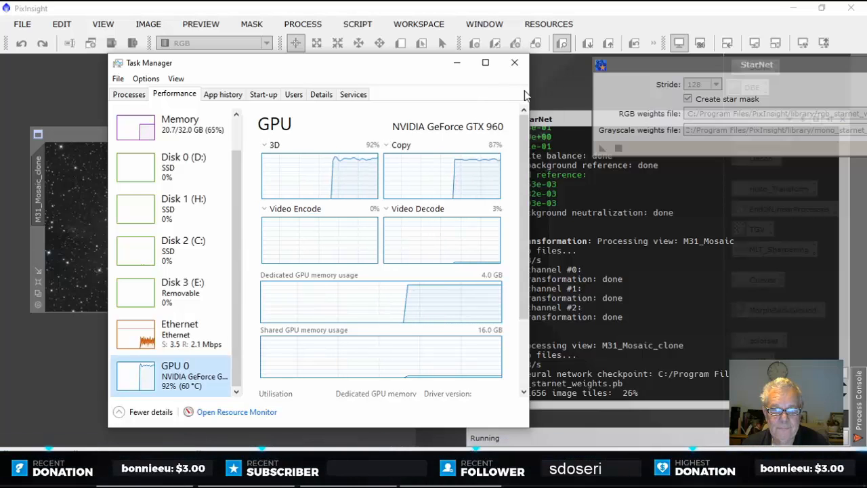
pyautogui.click(515, 63)
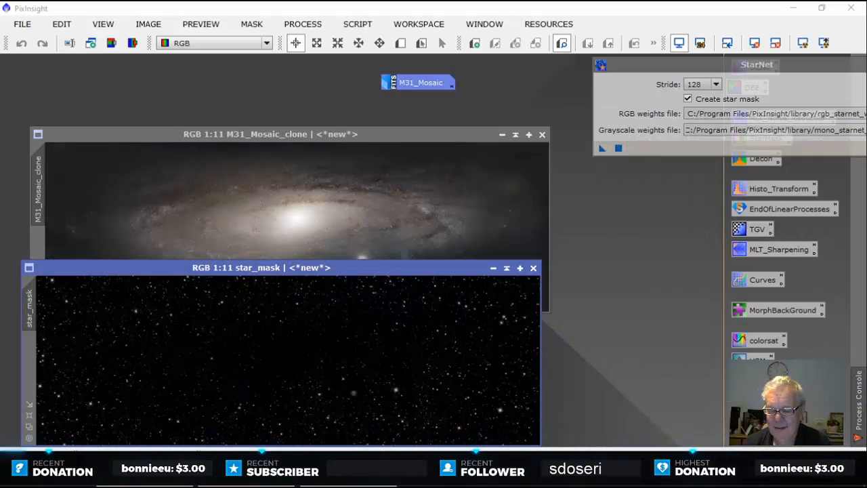
# Step: Check StarNet's processing log, close StarNet, and move the star mask window away from the starless clone
pyautogui.moveTo(338, 274)
pyautogui.mouseDown()
pyautogui.moveTo(534, 257)
pyautogui.moveTo(547, 304)
pyautogui.moveTo(549, 180)
pyautogui.moveTo(543, 204)
pyautogui.mouseUp()
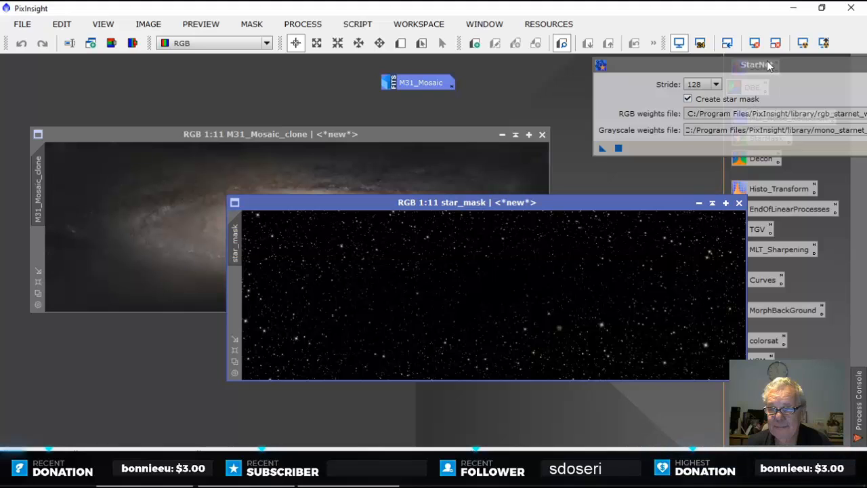
pyautogui.moveTo(769, 66); pyautogui.dragTo(645, 84)
pyautogui.click(859, 406)
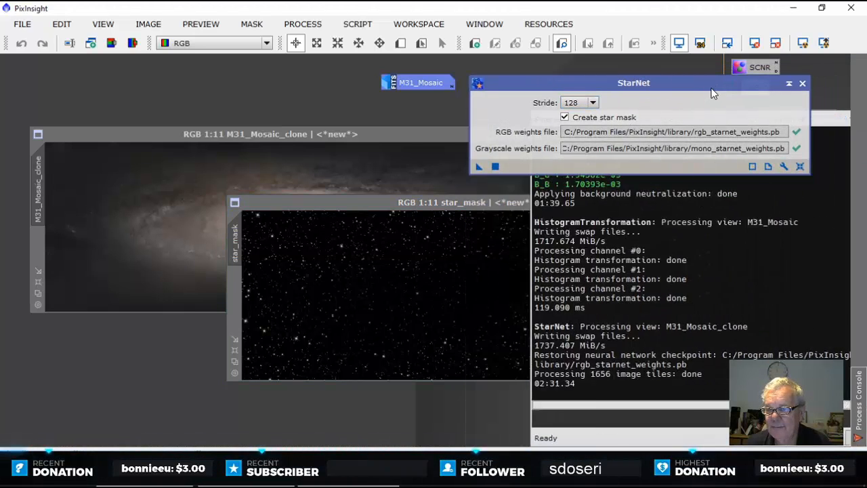
pyautogui.moveTo(712, 88); pyautogui.dragTo(698, 83)
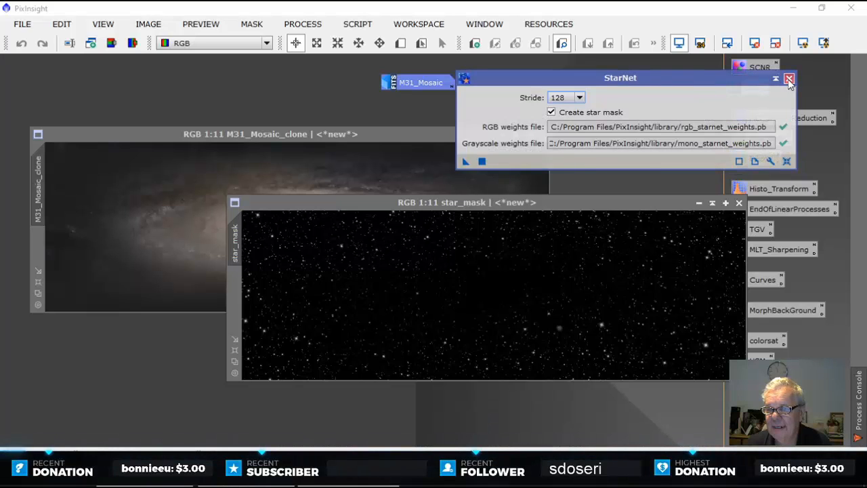
pyautogui.click(790, 79)
pyautogui.moveTo(574, 199); pyautogui.dragTo(615, 190)
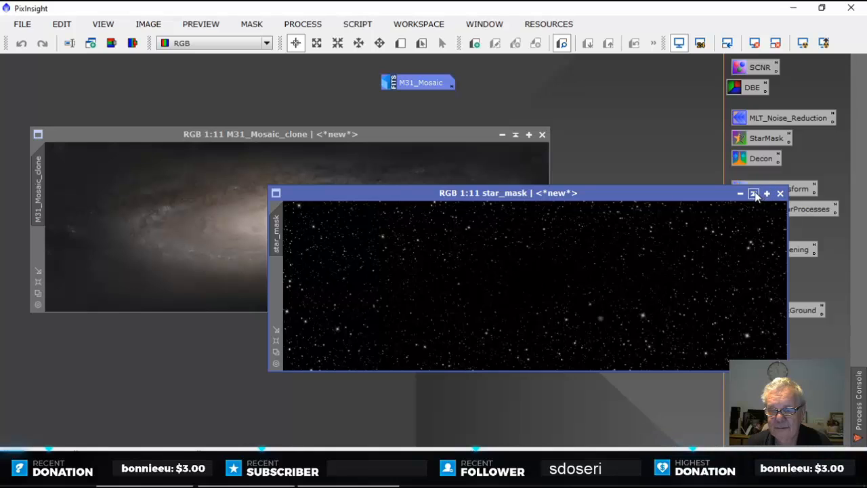
# Step: Rename the star_mask image to sm, collapse its window to the title bar and park it in the workspace's upper corner
pyautogui.rightClick(332, 237)
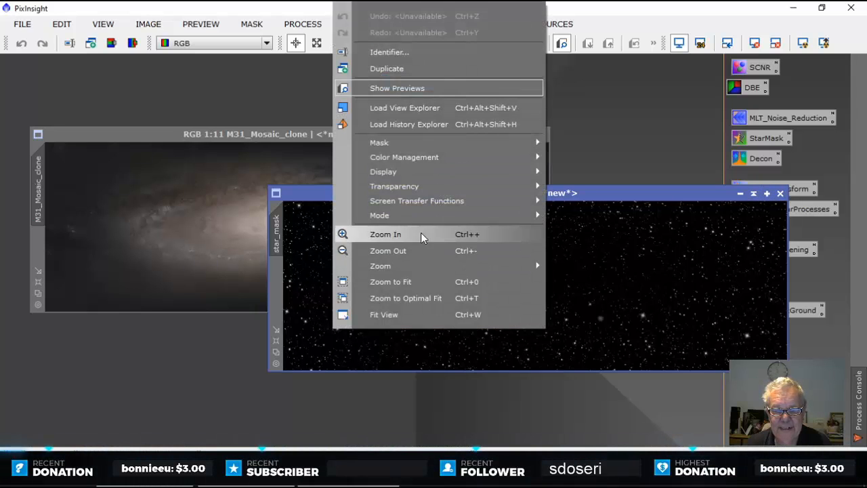
pyautogui.click(400, 52)
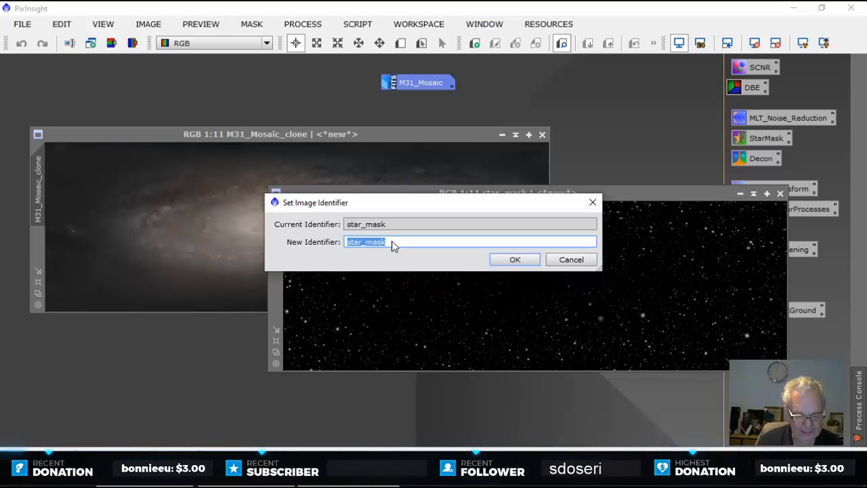
pyautogui.write('sm')
pyautogui.click(508, 260)
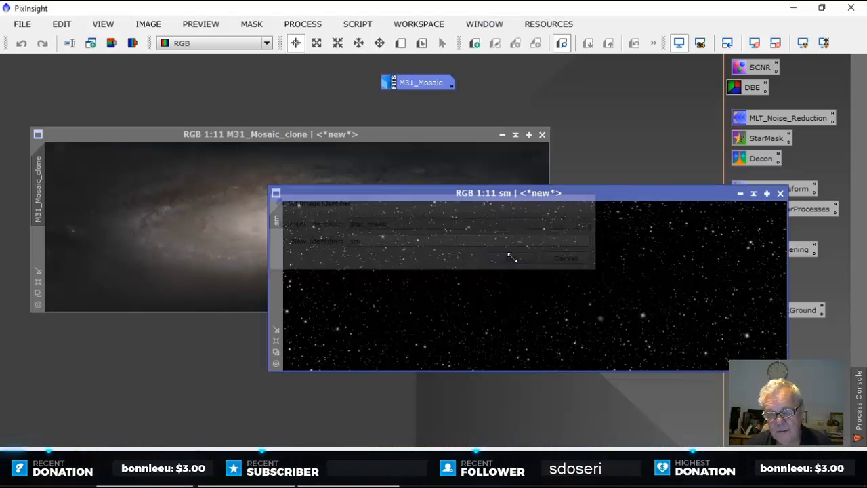
pyautogui.click(753, 193)
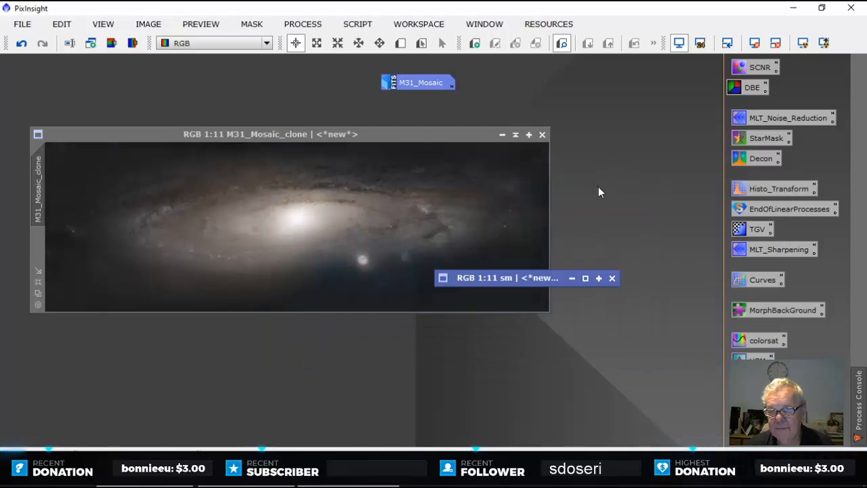
pyautogui.moveTo(539, 280); pyautogui.dragTo(641, 71)
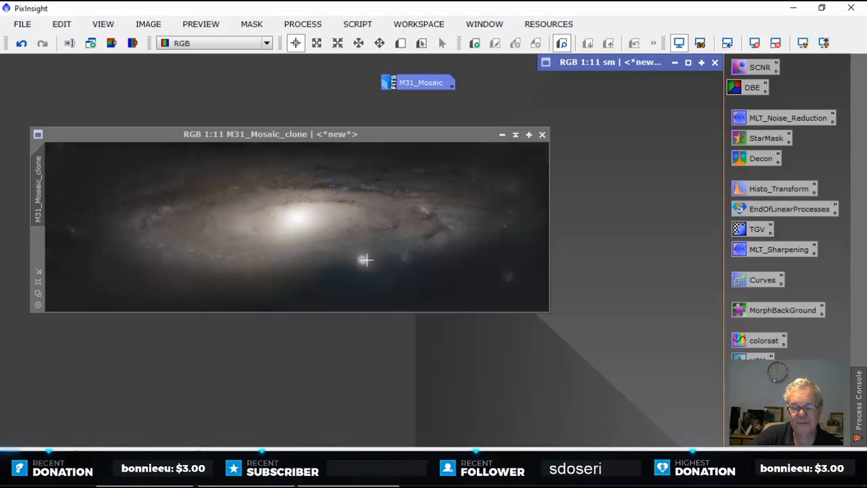
# Step: Collapse the M31_Mosaic_clone window to its title bar and park it in the workspace corner opposite the sm mask
pyautogui.moveTo(445, 136)
pyautogui.mouseDown()
pyautogui.moveTo(435, 138)
pyautogui.moveTo(442, 144)
pyautogui.mouseUp()
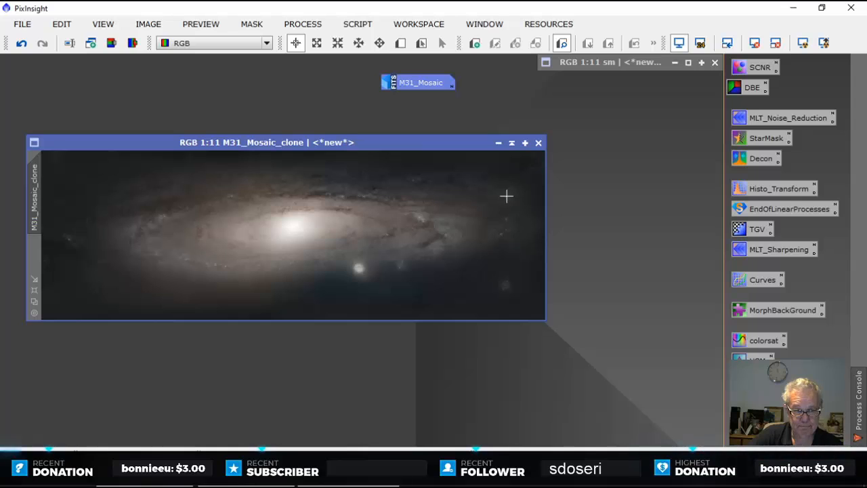
pyautogui.click(512, 143)
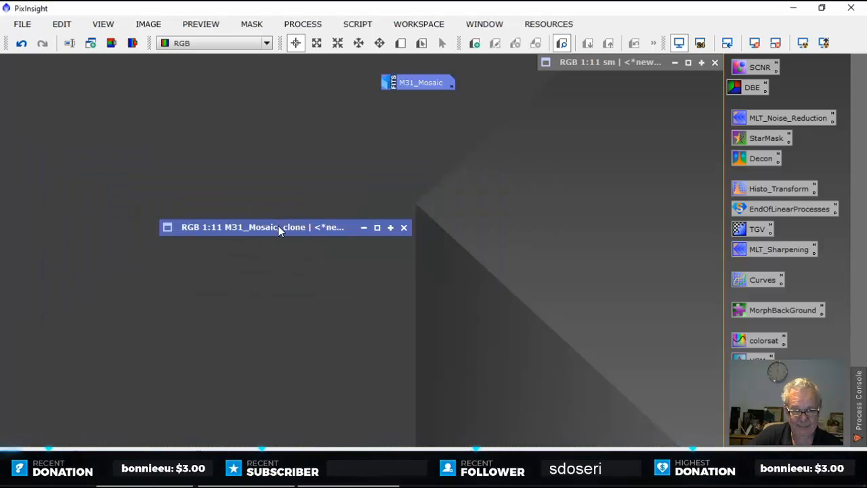
pyautogui.moveTo(278, 230); pyautogui.dragTo(126, 63)
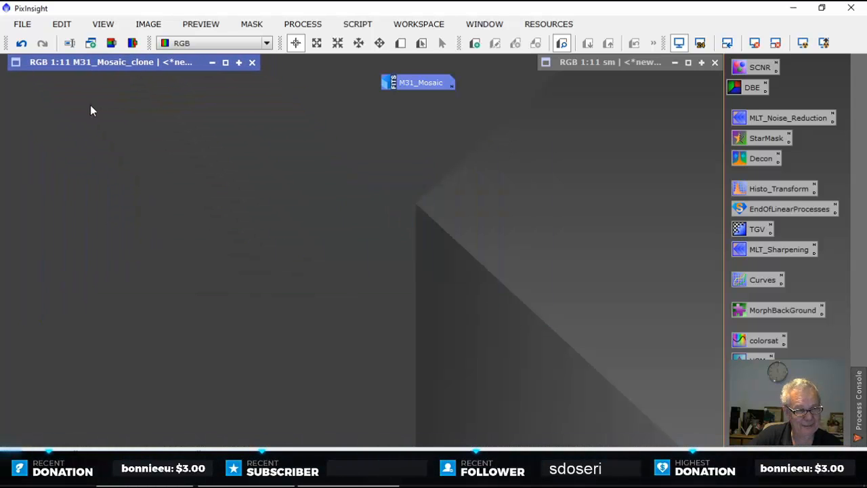
pyautogui.click(225, 62)
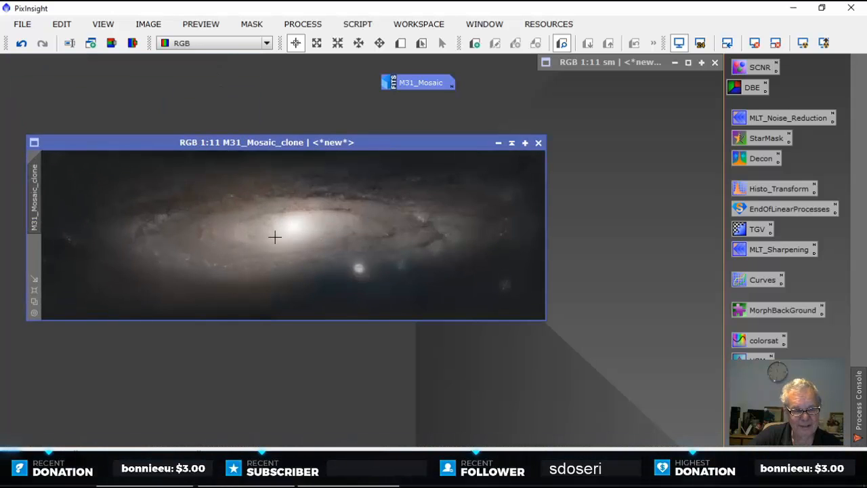
pyautogui.click(512, 143)
# Step: Restore the minimized M31_Mosaic image and adjust its window's position and size below the collapsed windows
pyautogui.doubleClick(407, 83)
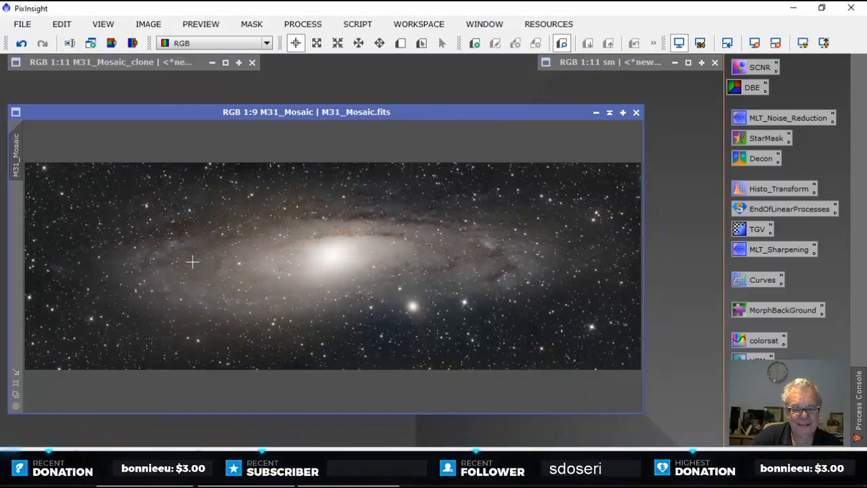
pyautogui.moveTo(532, 111); pyautogui.dragTo(527, 111)
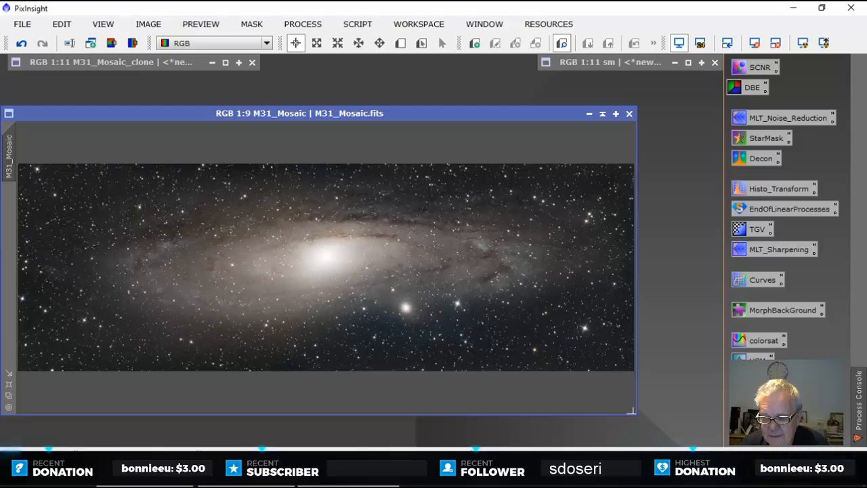
pyautogui.moveTo(631, 410); pyautogui.dragTo(638, 414)
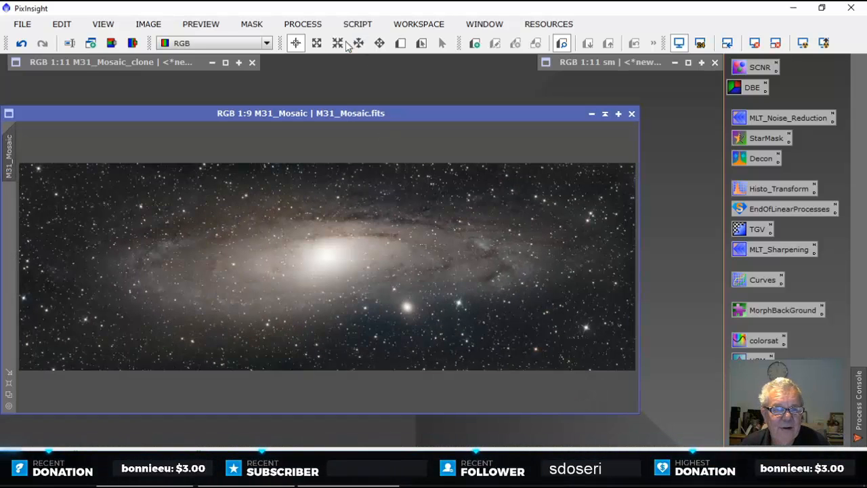
# Step: Start RangeSelection with a real-time preview of M31_Mosaic and set the lower limit to 0.16
pyautogui.click(303, 23)
pyautogui.moveTo(372, 12)
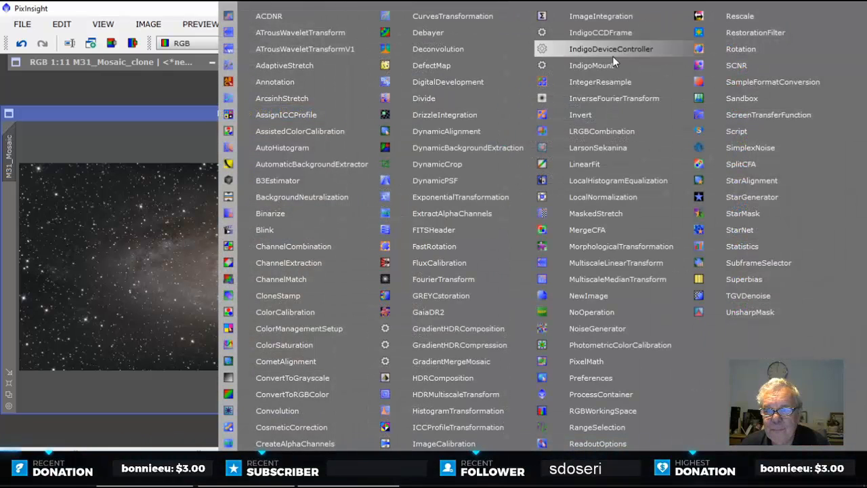
pyautogui.click(591, 426)
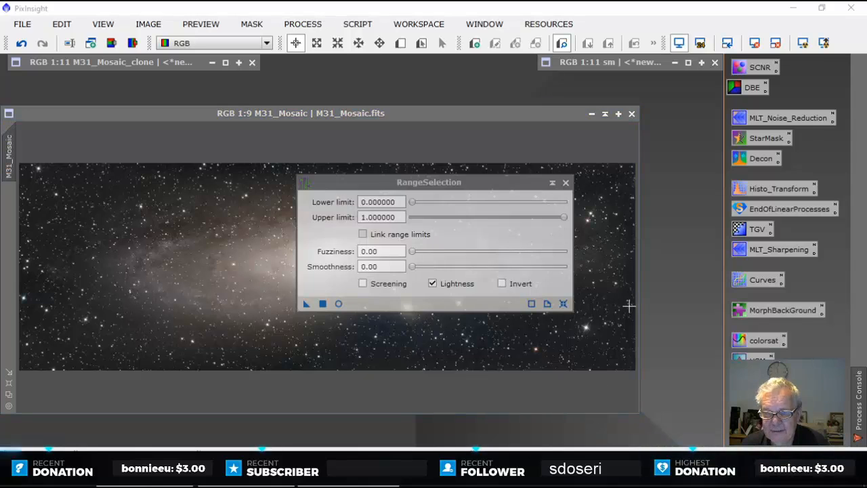
pyautogui.click(338, 303)
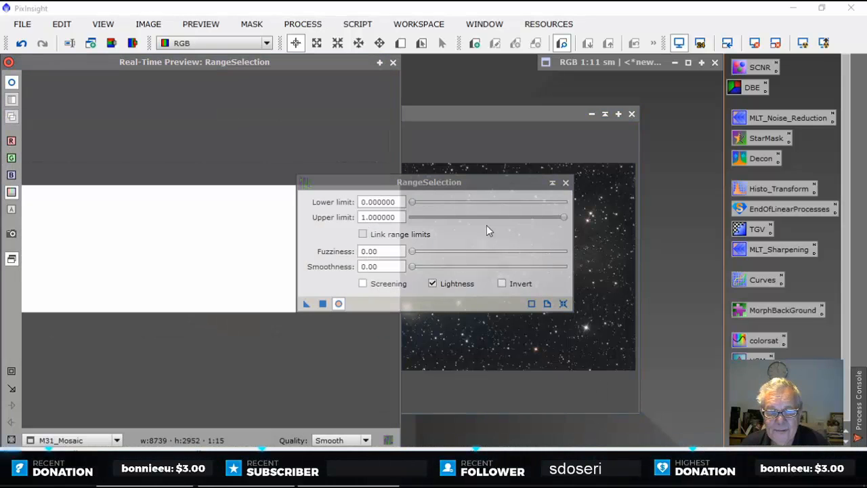
pyautogui.moveTo(473, 180); pyautogui.dragTo(639, 165)
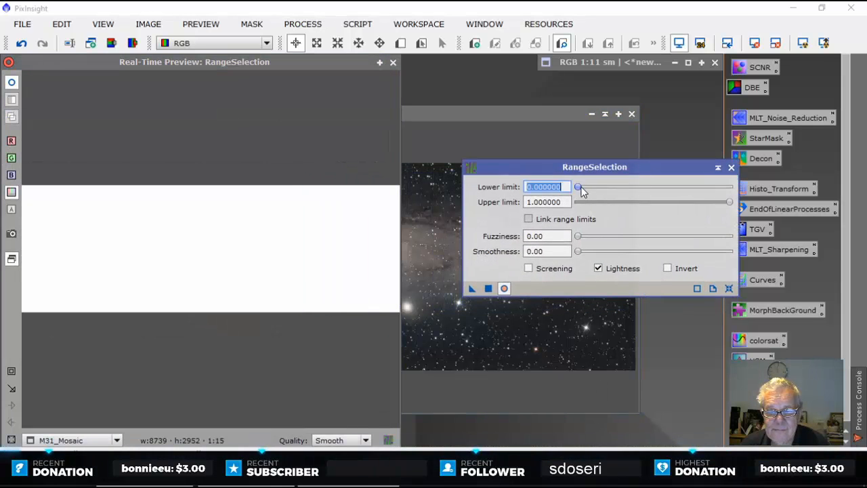
pyautogui.moveTo(581, 191); pyautogui.dragTo(605, 195)
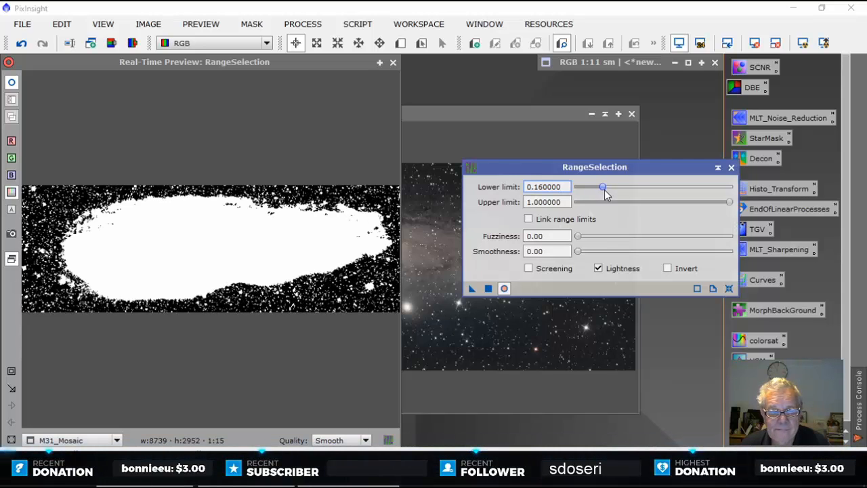
pyautogui.moveTo(606, 193); pyautogui.dragTo(607, 193)
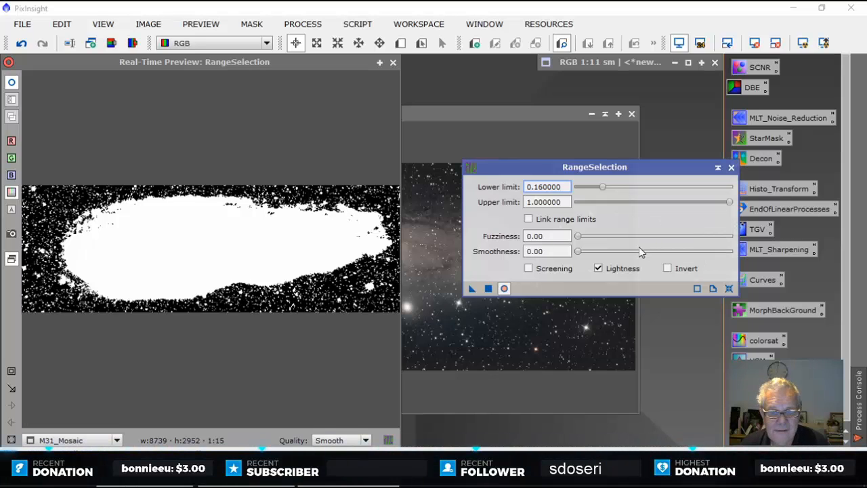
pyautogui.moveTo(600, 188); pyautogui.dragTo(607, 195)
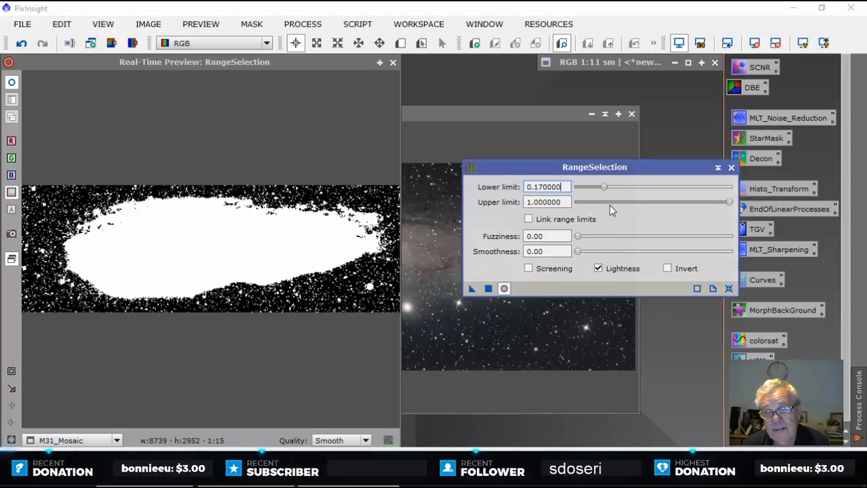
pyautogui.moveTo(604, 187); pyautogui.dragTo(605, 192)
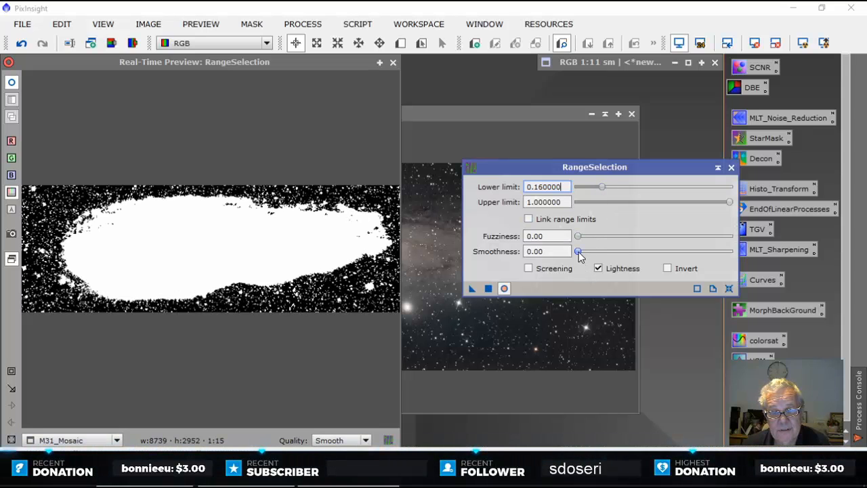
# Step: Generate the range mask with a smoothness of 44.5, and close RangeSelection and its preview
pyautogui.moveTo(590, 256); pyautogui.dragTo(646, 245)
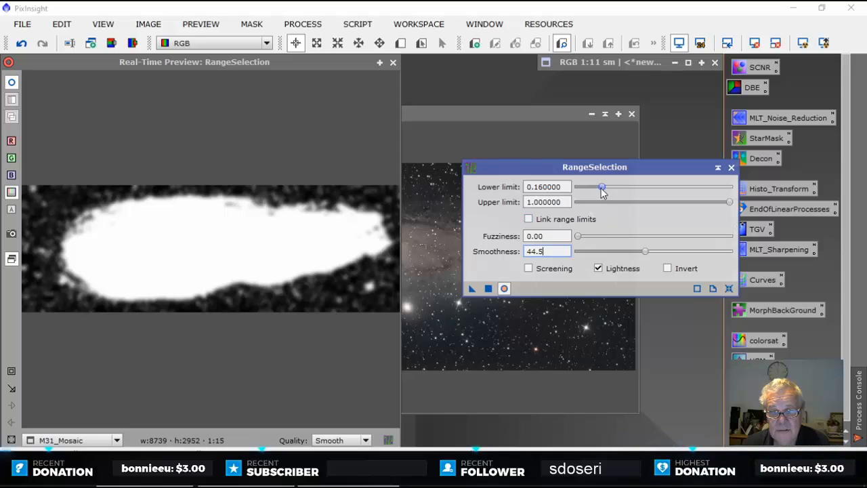
pyautogui.moveTo(603, 189)
pyautogui.mouseDown()
pyautogui.moveTo(609, 193)
pyautogui.moveTo(598, 196)
pyautogui.mouseUp()
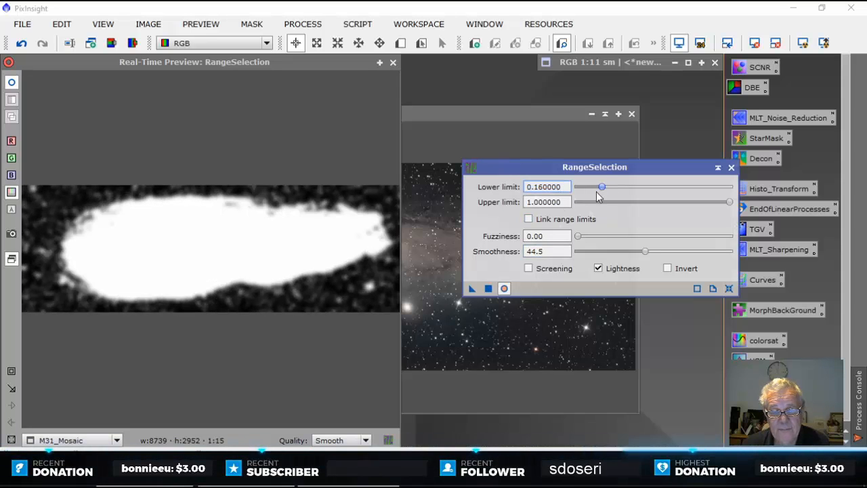
pyautogui.click(494, 288)
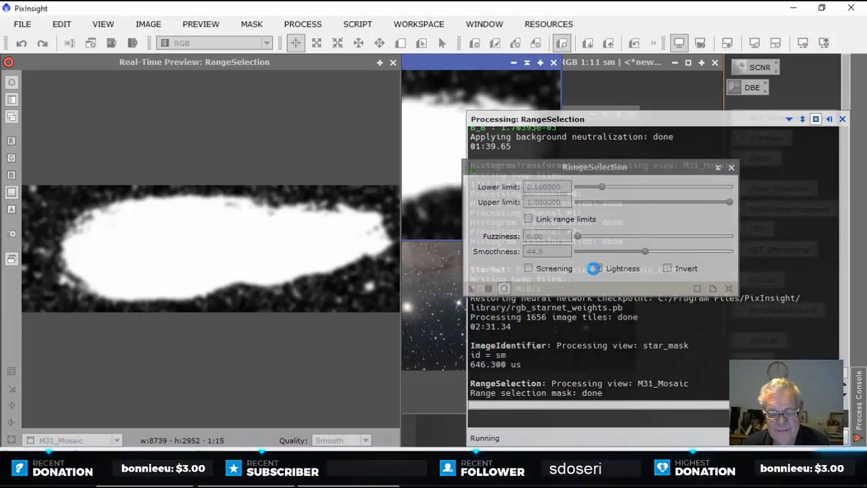
pyautogui.click(731, 167)
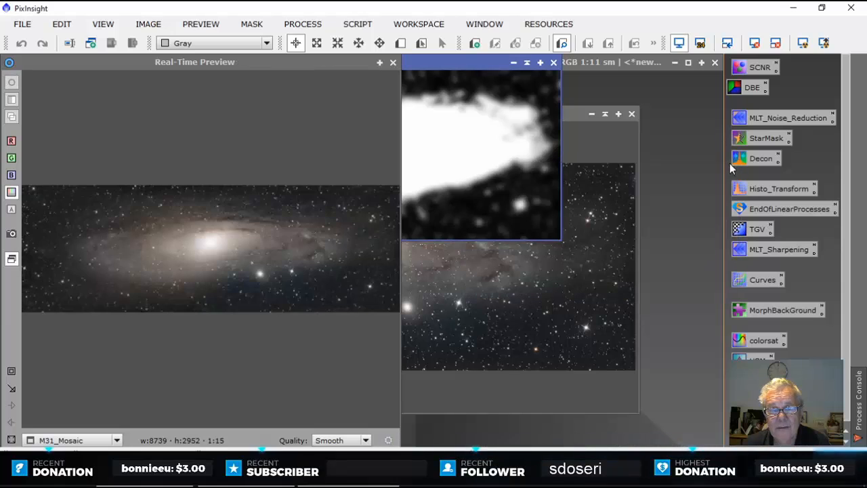
pyautogui.click(393, 62)
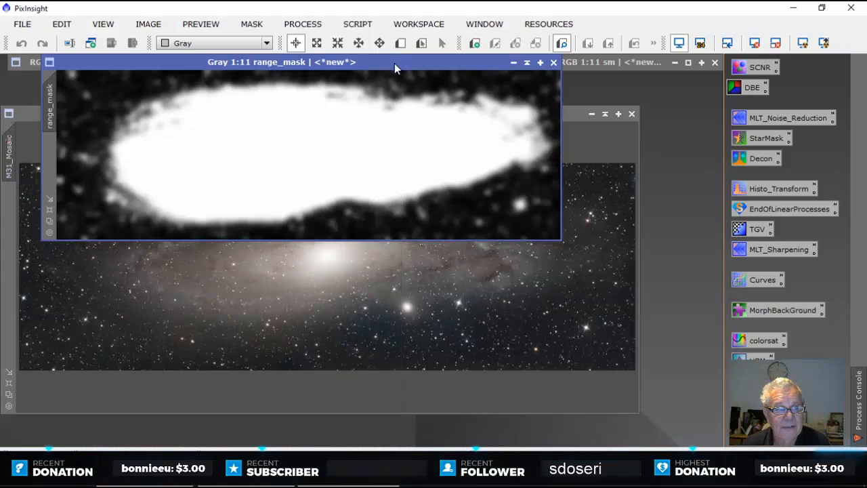
# Step: Rename the range_mask image to rm, collapse its window and park it directly below the sm mask
pyautogui.moveTo(394, 63); pyautogui.dragTo(420, 89)
pyautogui.rightClick(301, 149)
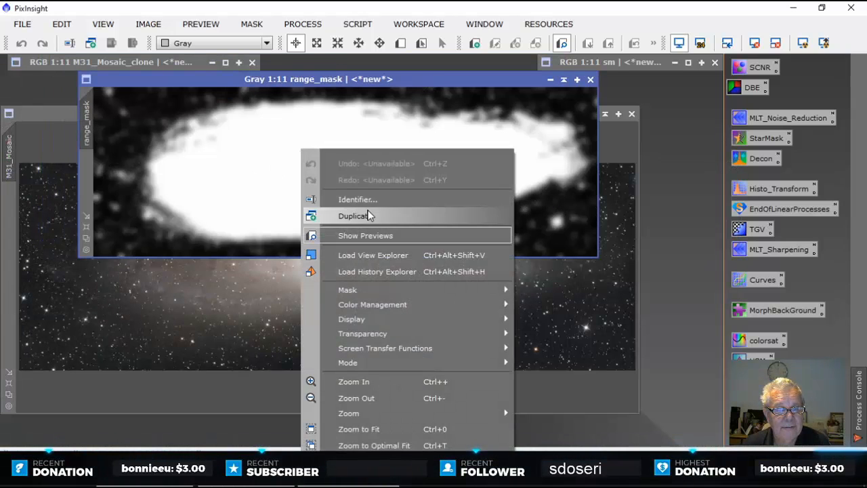
pyautogui.click(358, 200)
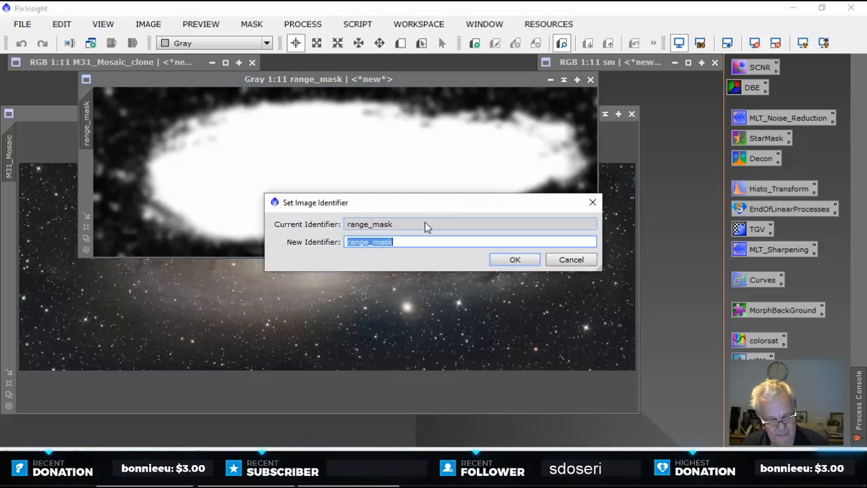
pyautogui.write('rm')
pyautogui.click(502, 259)
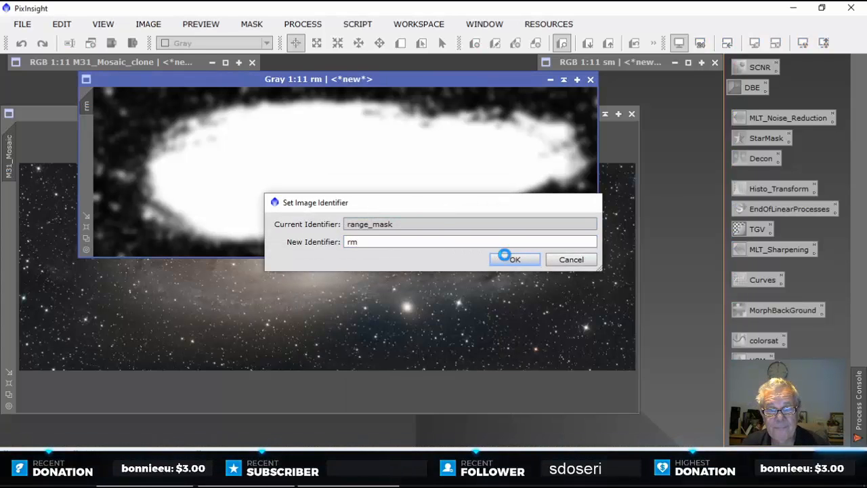
pyautogui.click(564, 79)
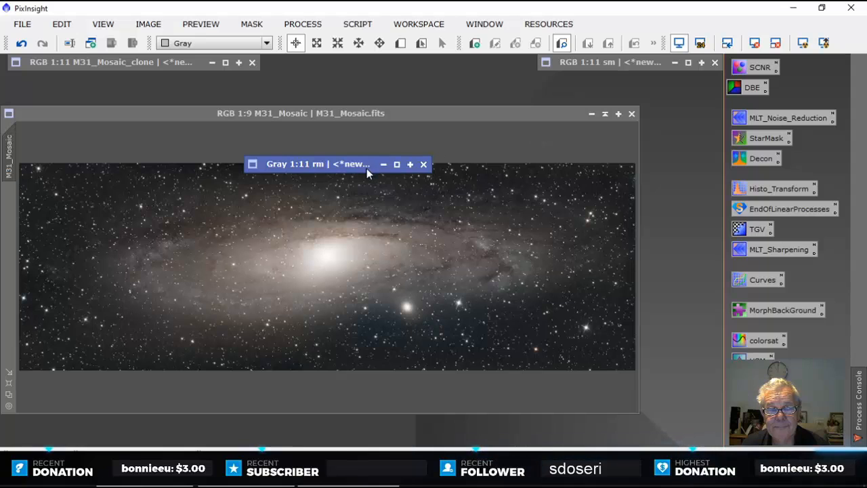
pyautogui.moveTo(367, 168); pyautogui.dragTo(651, 82)
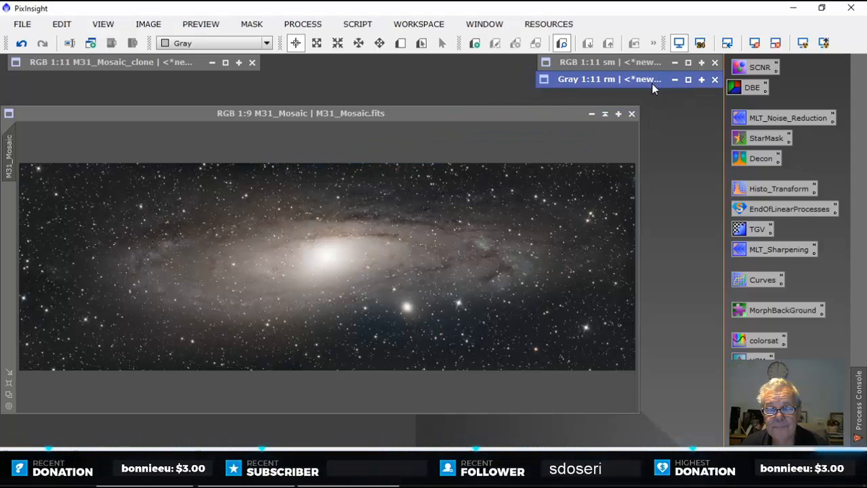
# Step: Apply the rm range mask to the M31_Mosaic image and collapse the mask window again
pyautogui.moveTo(498, 112)
pyautogui.mouseDown()
pyautogui.moveTo(508, 119)
pyautogui.moveTo(502, 115)
pyautogui.mouseUp()
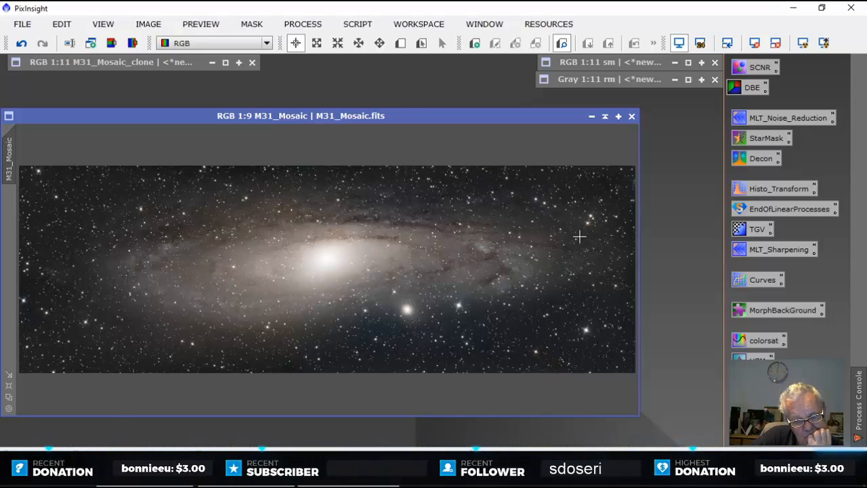
pyautogui.doubleClick(590, 78)
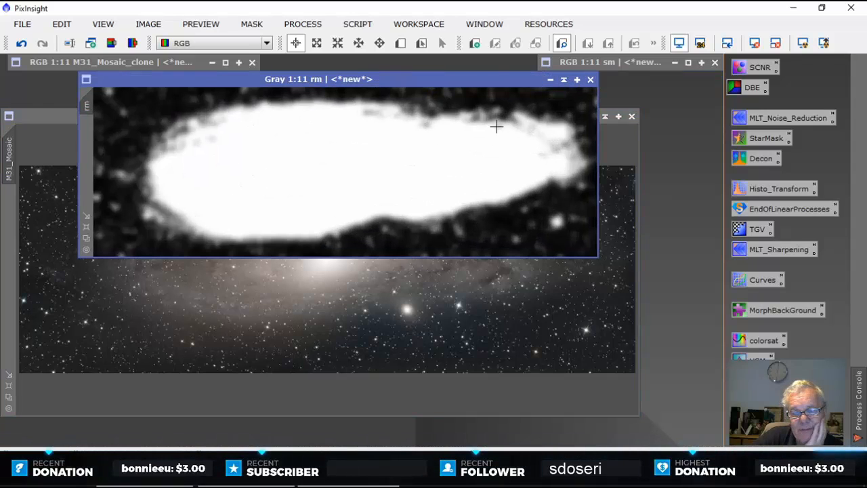
pyautogui.moveTo(87, 109); pyautogui.dragTo(7, 203)
pyautogui.click(564, 79)
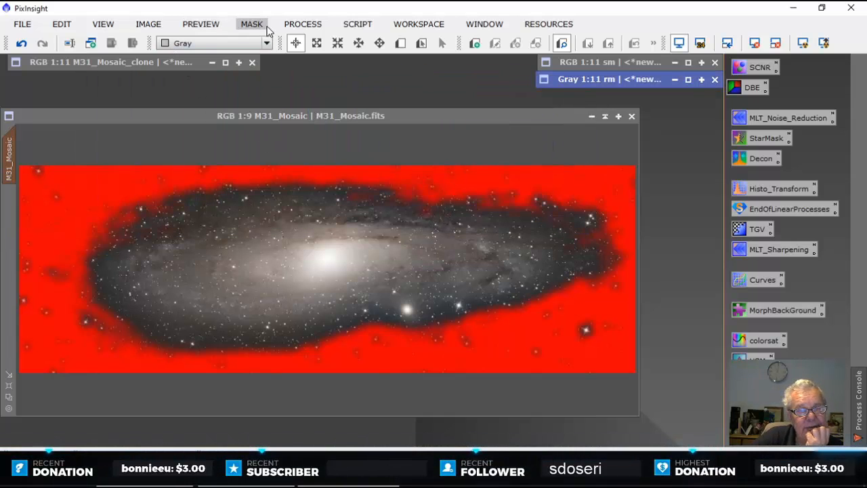
# Step: Invert the mask on M31_Mosaic so that the galaxy is protected and the background is exposed
pyautogui.click(228, 116)
pyautogui.click(251, 23)
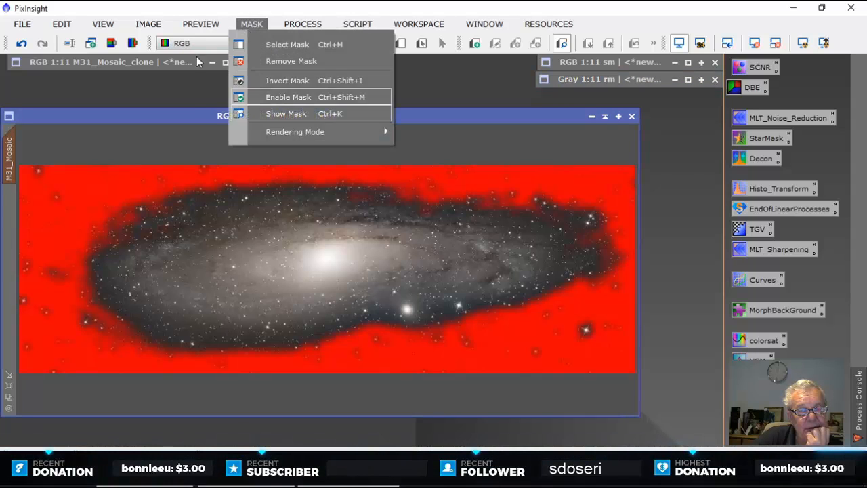
pyautogui.click(298, 85)
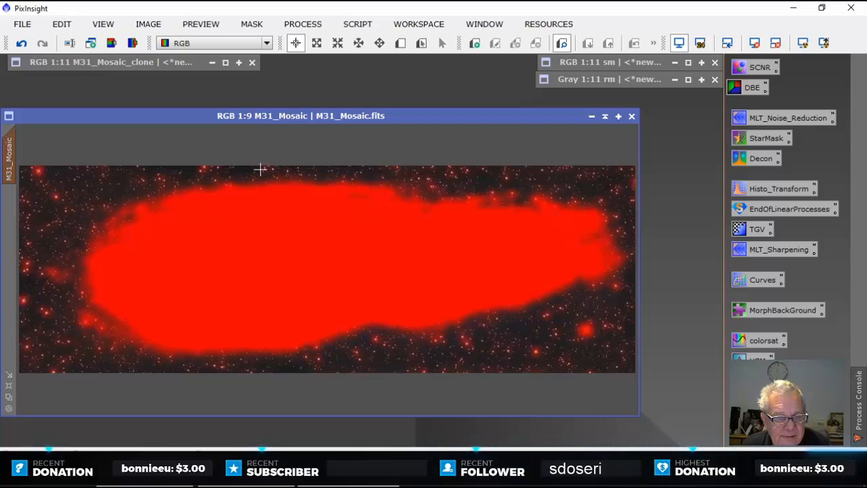
# Step: Invert the mask on M31_Mosaic so the background is protected and the galaxy exposed, and hide the mask overlay
pyautogui.click(251, 24)
pyautogui.click(255, 82)
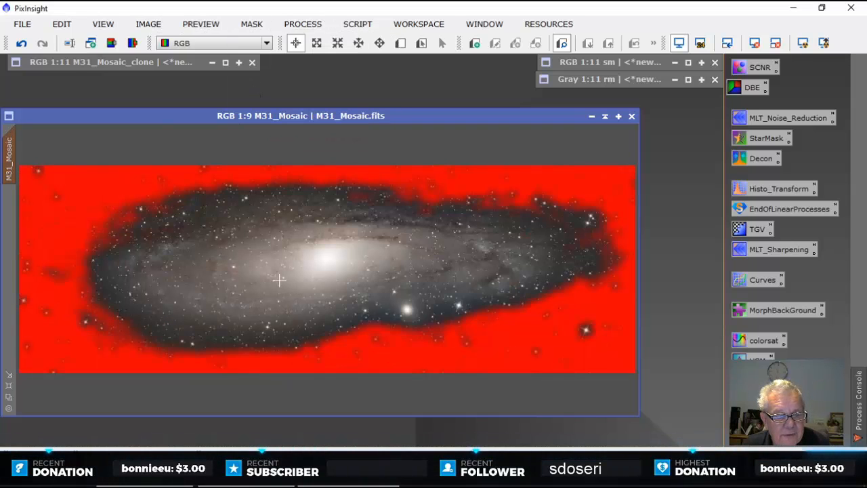
pyautogui.click(148, 23)
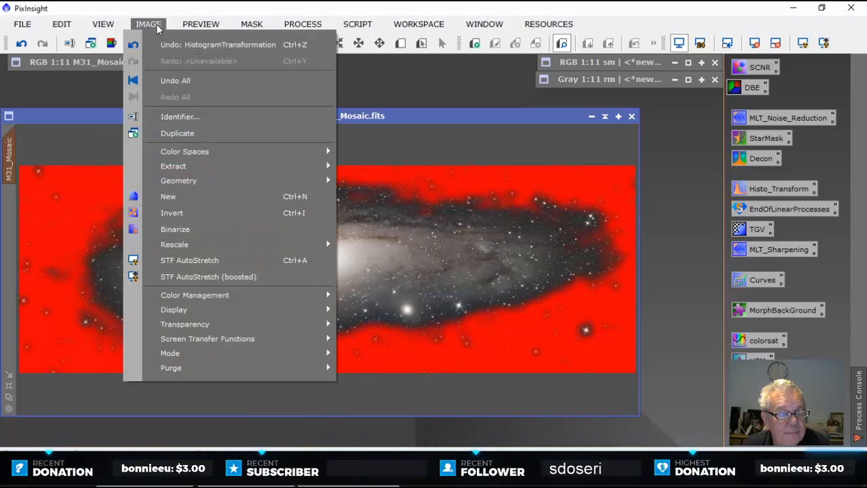
pyautogui.moveTo(106, 24)
pyautogui.moveTo(258, 27)
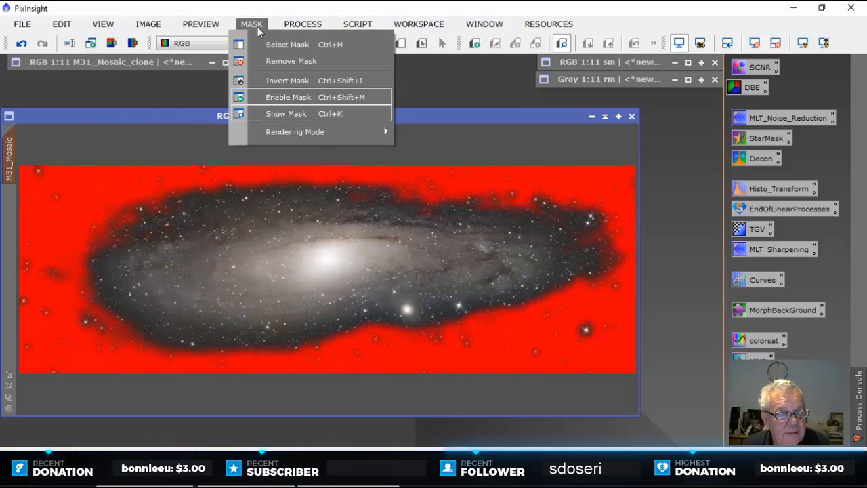
pyautogui.click(283, 114)
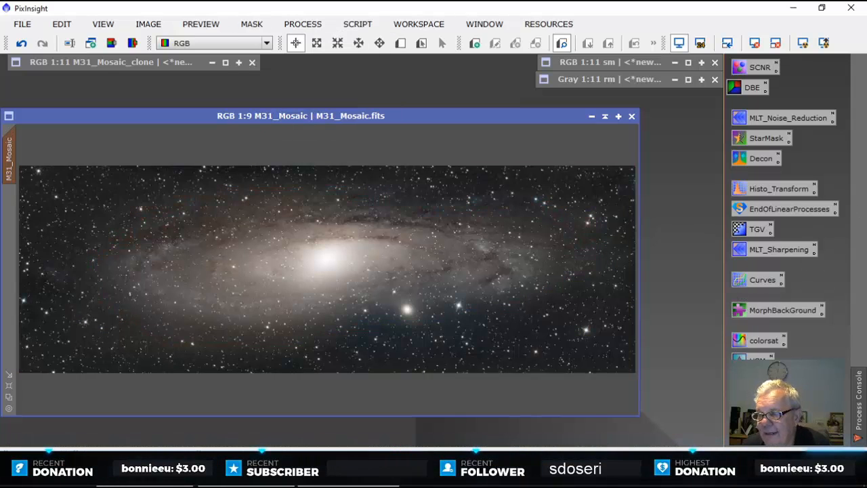
pyautogui.doubleClick(763, 282)
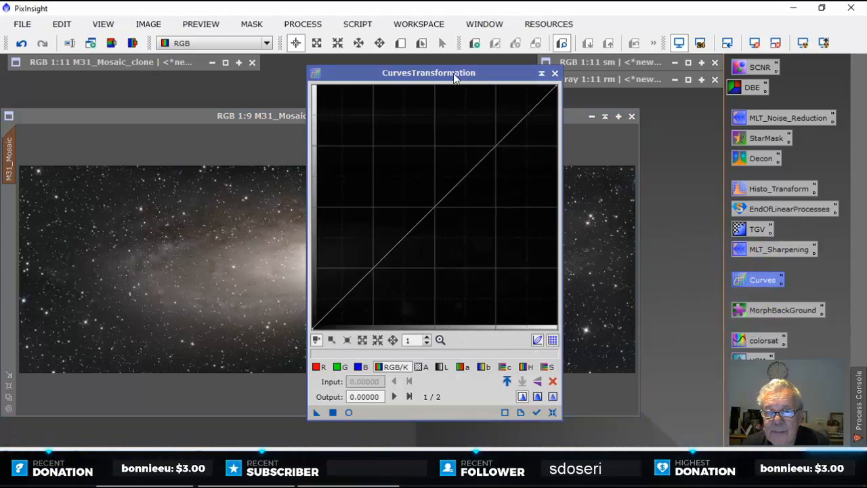
pyautogui.moveTo(453, 74); pyautogui.dragTo(756, 72)
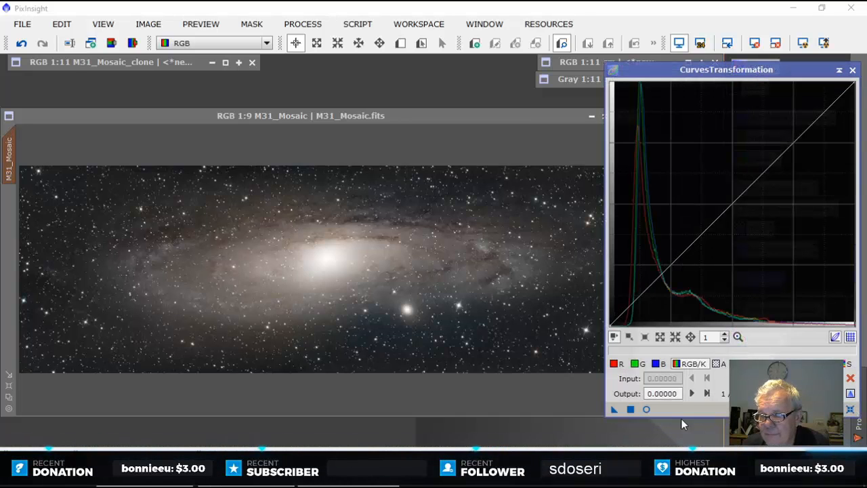
pyautogui.click(646, 409)
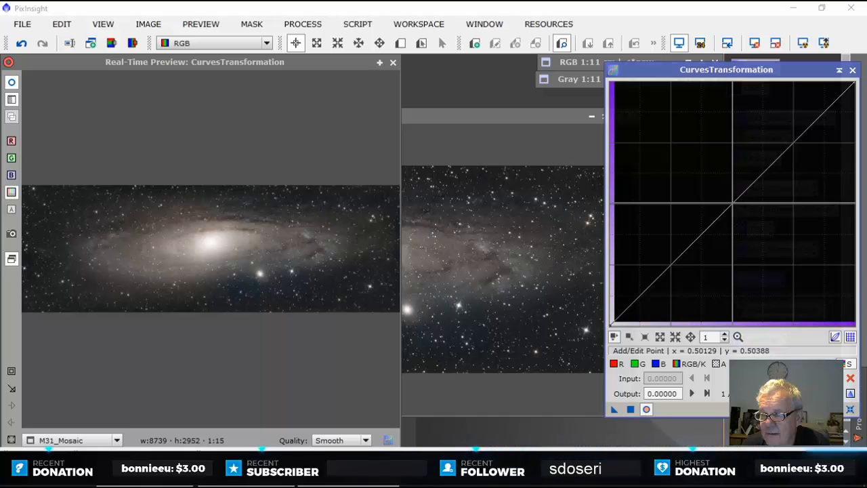
pyautogui.click(853, 70)
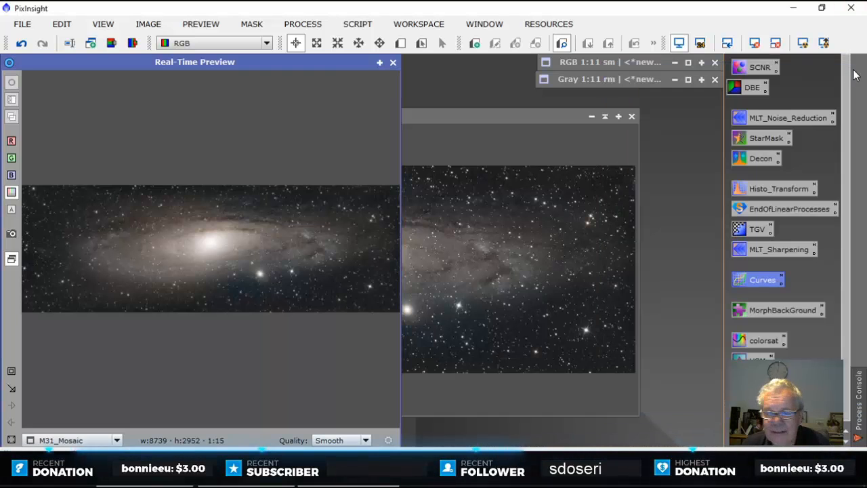
pyautogui.click(392, 63)
# Step: Try raising the blue midtones of M31_Mosaic to about 0.506 in HistogramTransformation with a real-time preview, and discard the adjustment
pyautogui.doubleClick(757, 188)
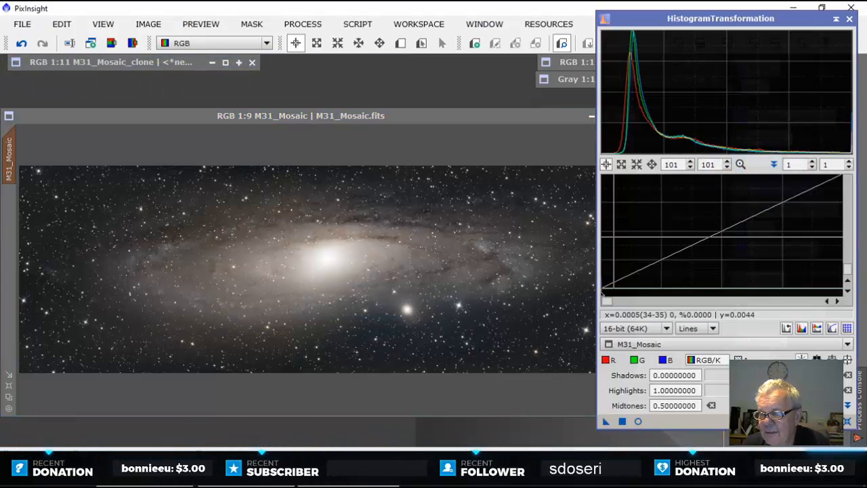
pyautogui.click(667, 360)
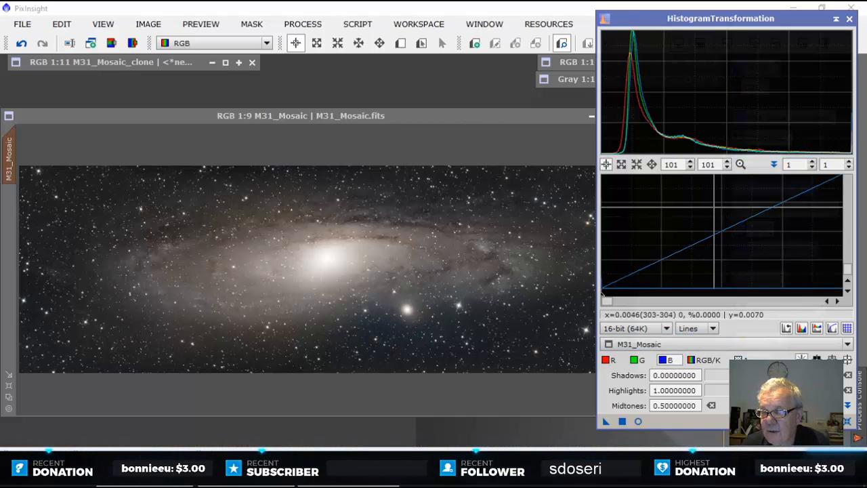
pyautogui.click(740, 164)
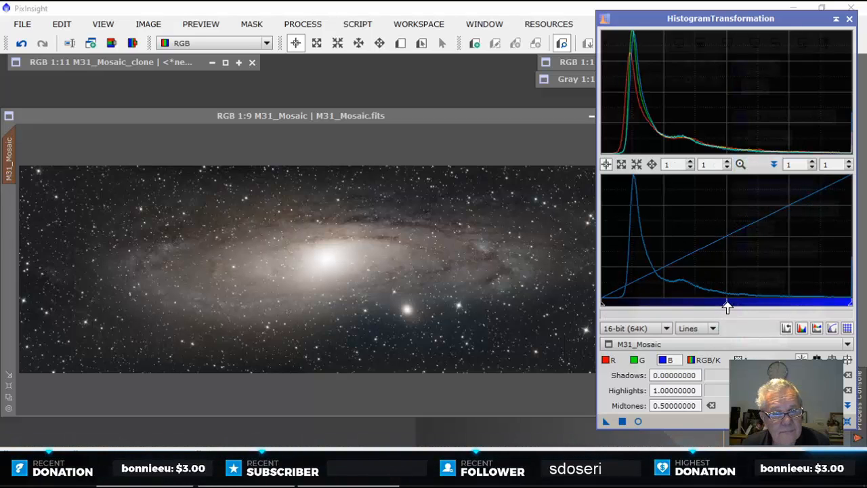
pyautogui.click(638, 421)
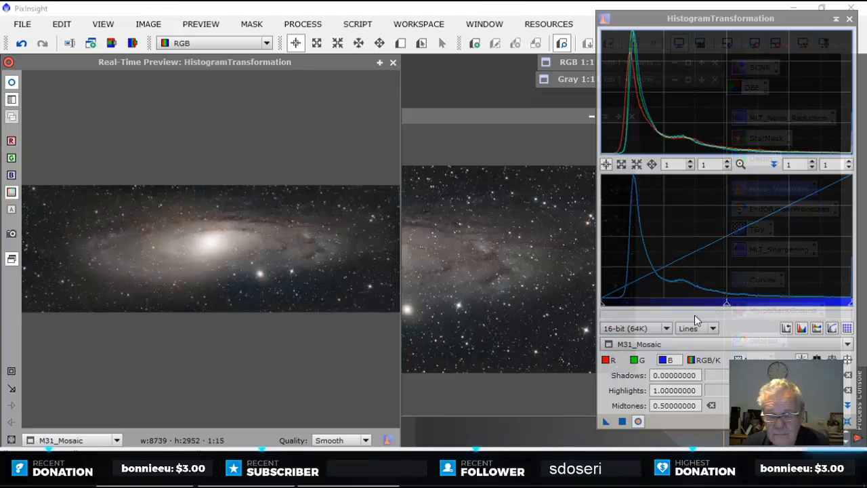
pyautogui.moveTo(723, 306)
pyautogui.mouseDown()
pyautogui.moveTo(715, 306)
pyautogui.moveTo(727, 305)
pyautogui.mouseUp()
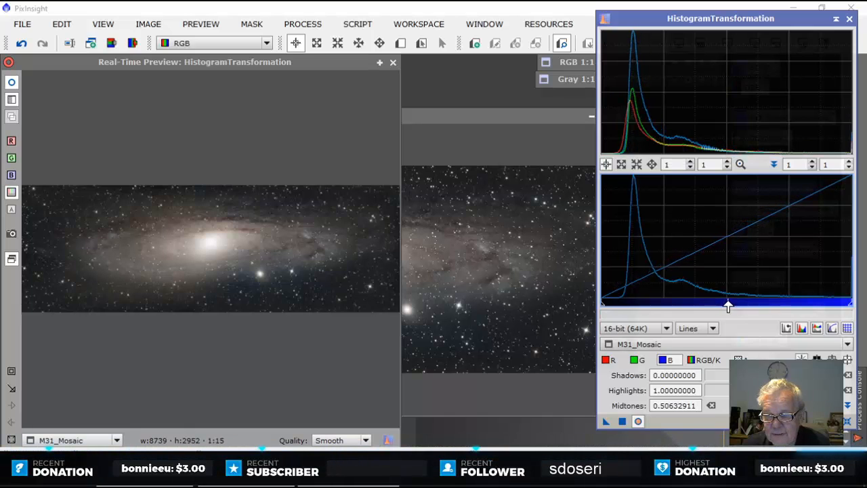
pyautogui.click(848, 421)
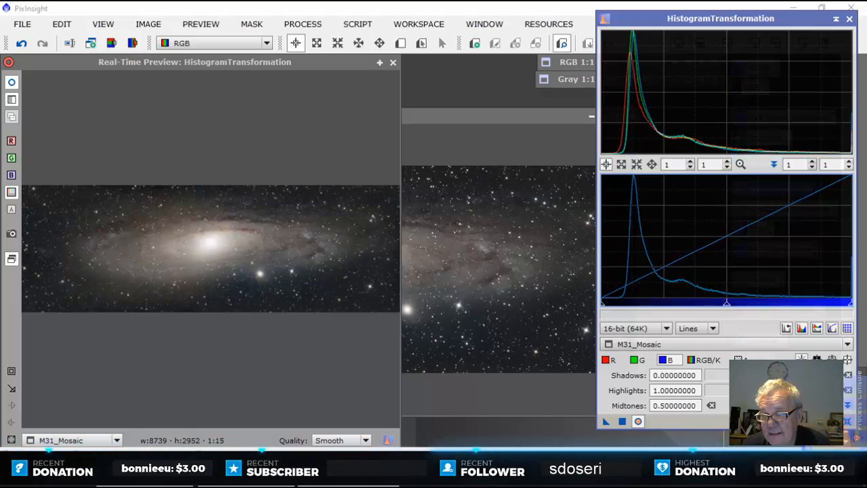
pyautogui.click(849, 18)
pyautogui.click(393, 61)
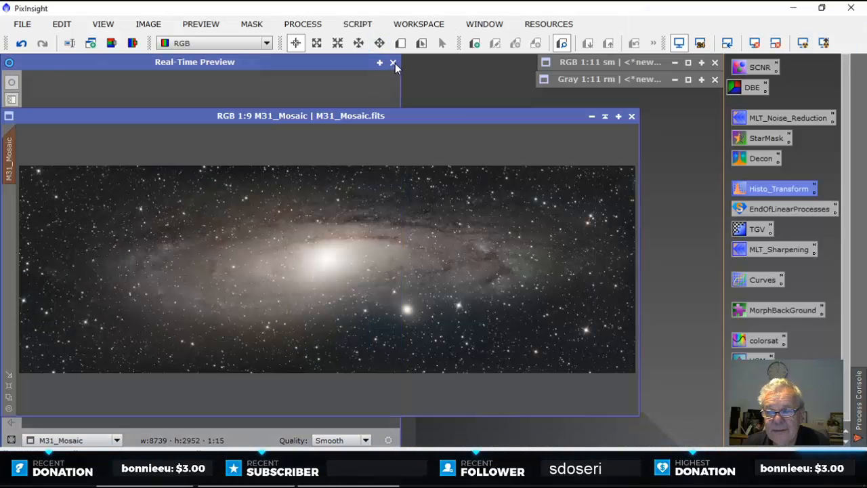
# Step: Shape a saturation curve for M31_Mosaic in CurvesTransformation with a real-time preview, lifting the middle point to input 0.50129 and output 0.90439
pyautogui.click(764, 280)
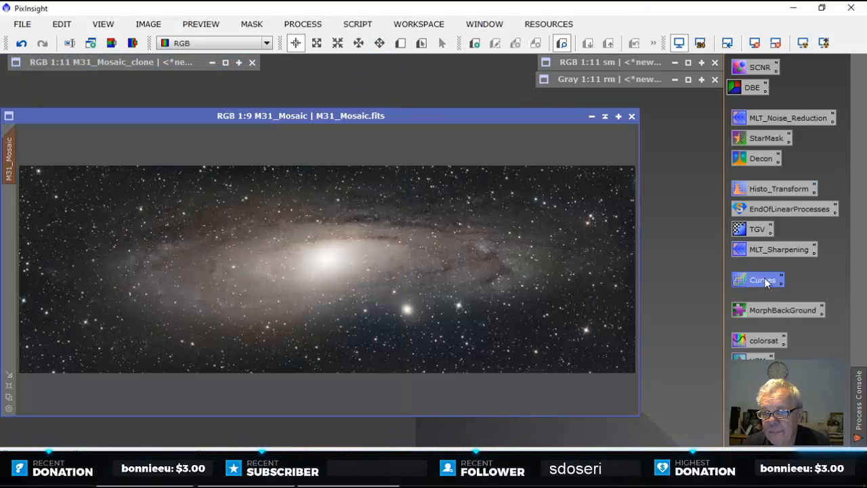
pyautogui.doubleClick(765, 281)
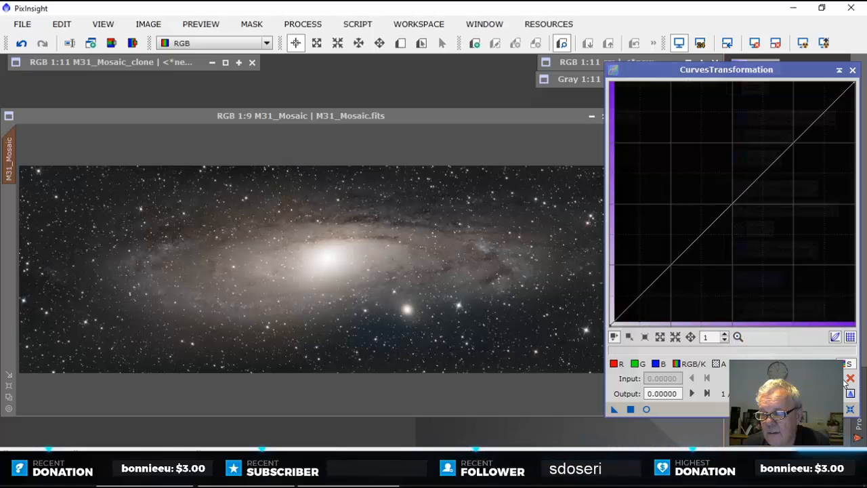
pyautogui.click(646, 409)
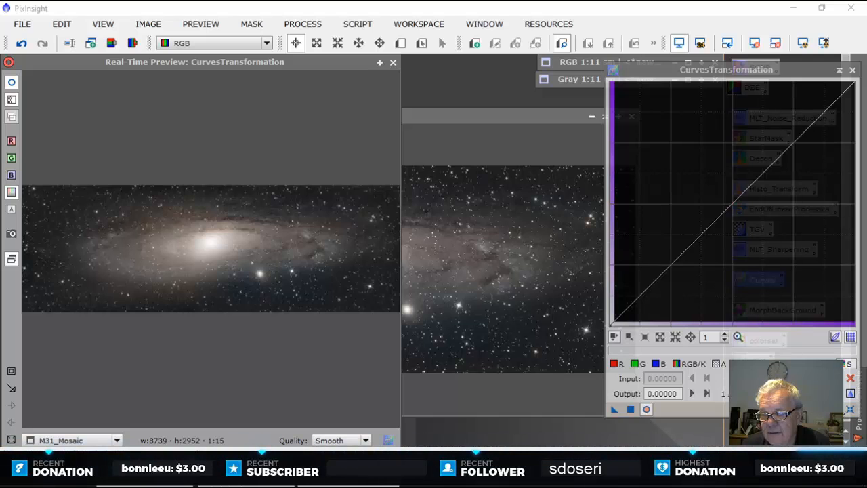
pyautogui.moveTo(731, 204); pyautogui.dragTo(727, 97)
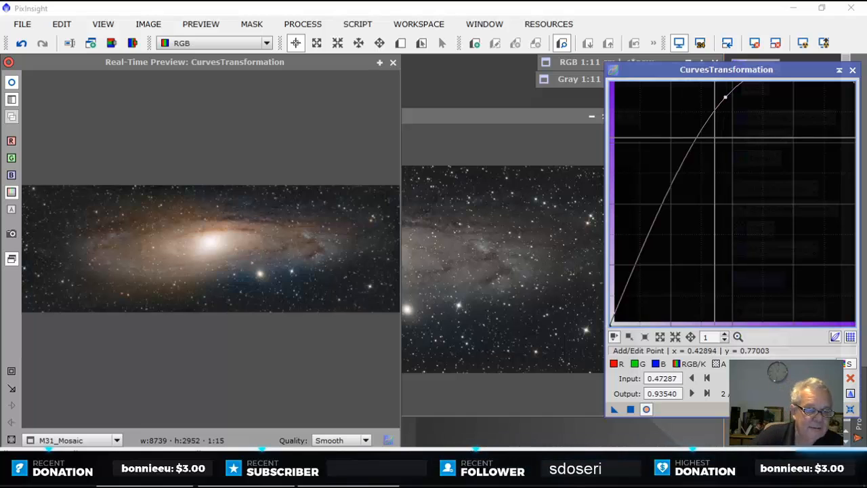
pyautogui.moveTo(729, 119)
pyautogui.mouseDown()
pyautogui.moveTo(732, 126)
pyautogui.moveTo(731, 101)
pyautogui.moveTo(732, 110)
pyautogui.mouseUp()
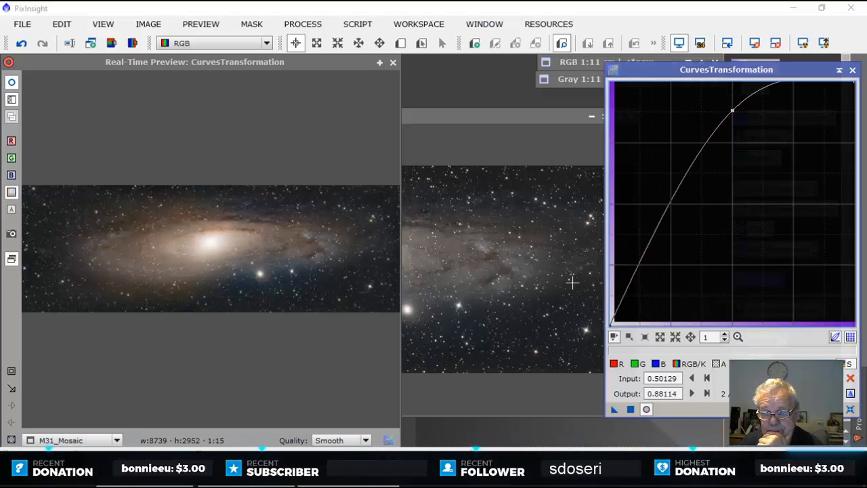
pyautogui.moveTo(732, 110); pyautogui.dragTo(732, 109)
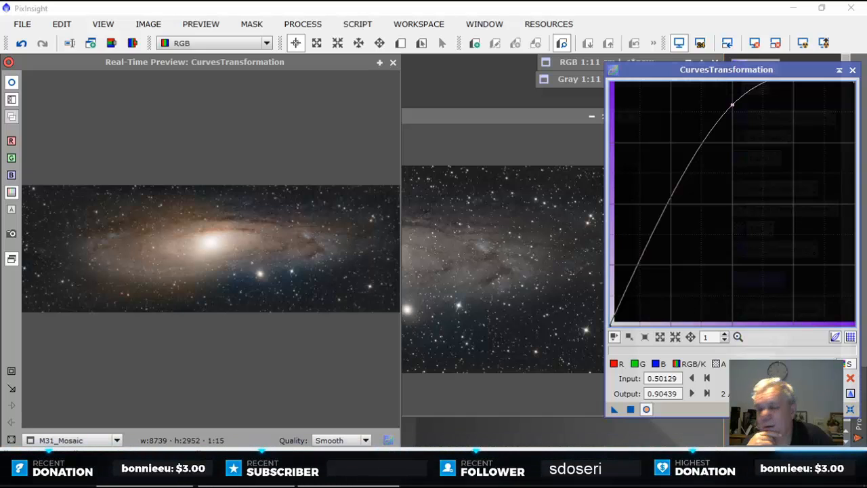
# Step: Apply the saturation curve to M31_Mosaic, and close the real-time preview and CurvesTransformation
pyautogui.click(631, 409)
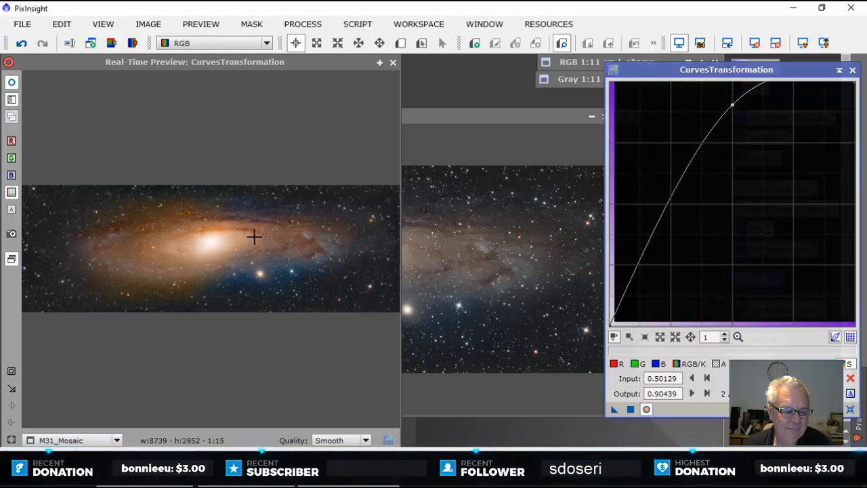
pyautogui.click(393, 61)
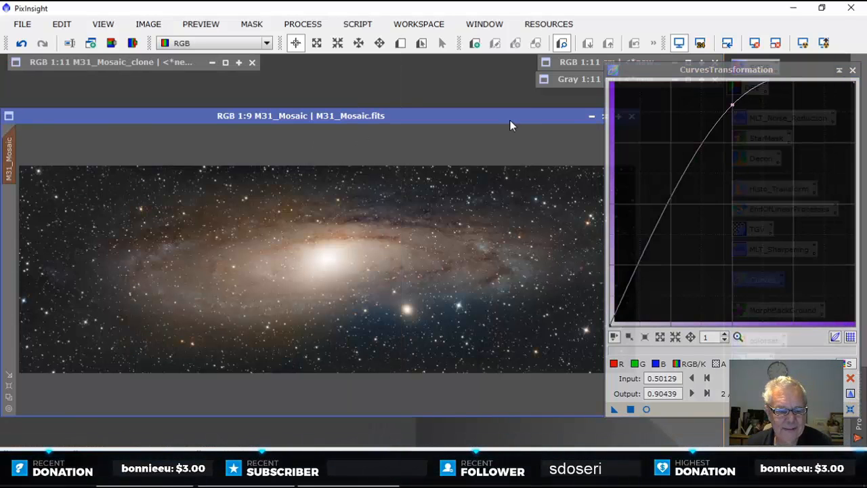
pyautogui.moveTo(509, 120); pyautogui.dragTo(504, 111)
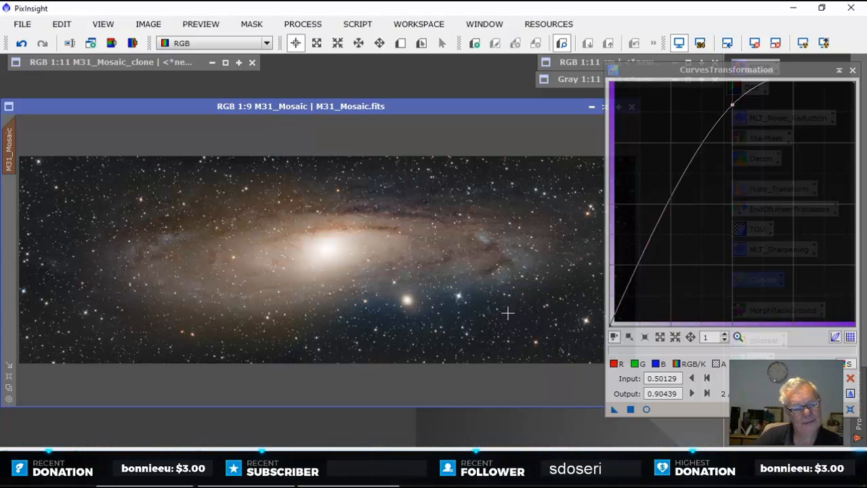
pyautogui.click(854, 71)
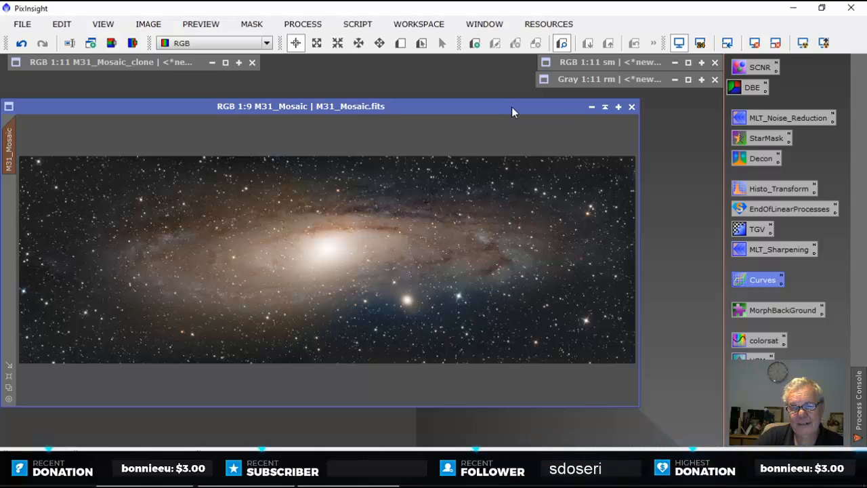
pyautogui.click(511, 106)
pyautogui.moveTo(522, 107); pyautogui.dragTo(514, 107)
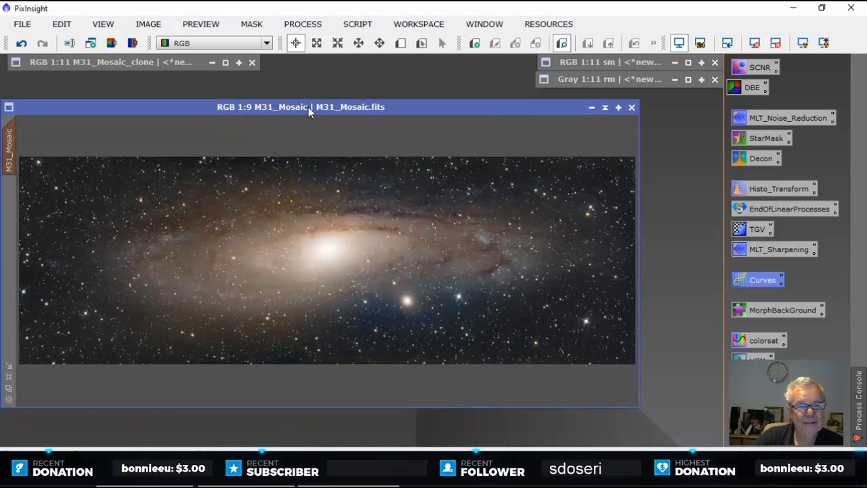
pyautogui.click(251, 25)
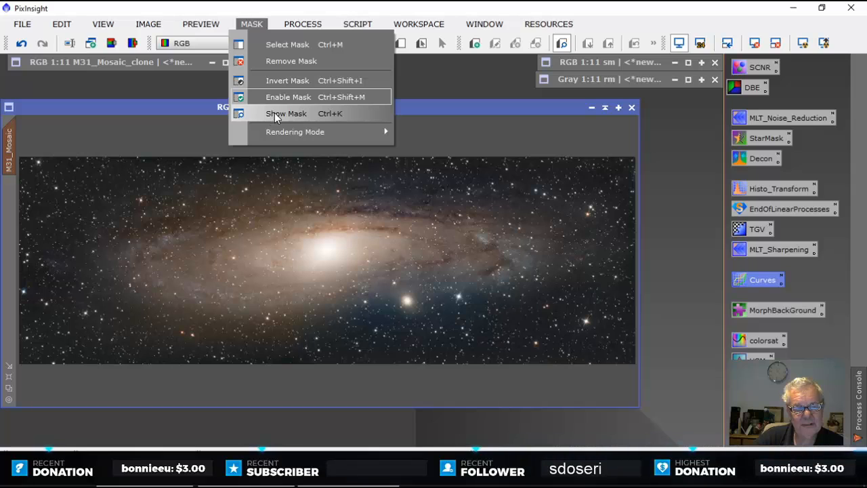
pyautogui.click(449, 82)
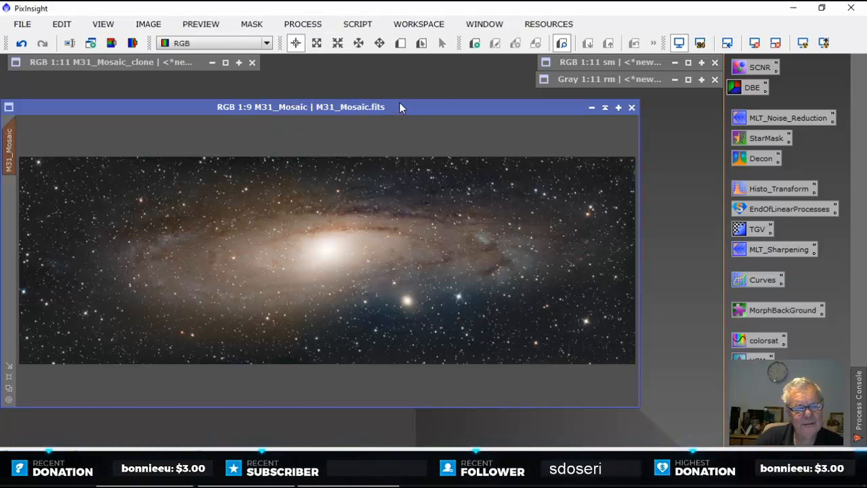
pyautogui.moveTo(399, 102); pyautogui.dragTo(398, 95)
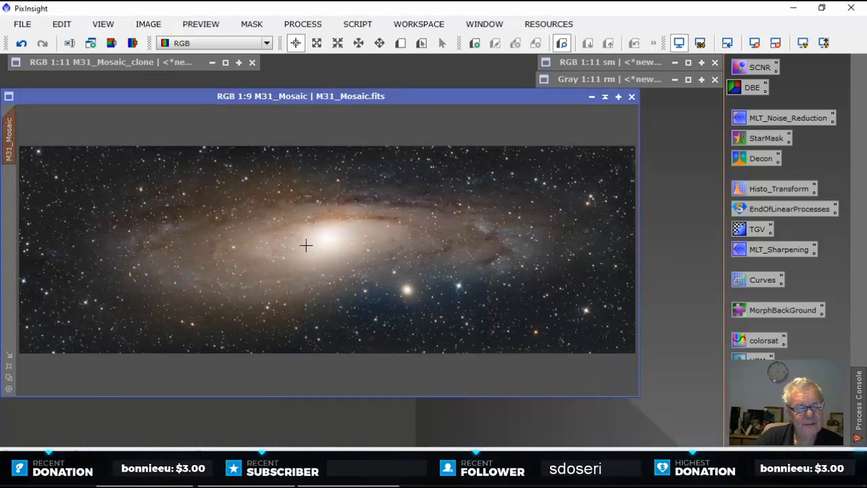
# Step: Set up LocalHistogramEqualization for M31_Mosaic with a real-time preview, using a kernel radius of 294 and an amount of 0.300
pyautogui.click(305, 25)
pyautogui.moveTo(366, 16)
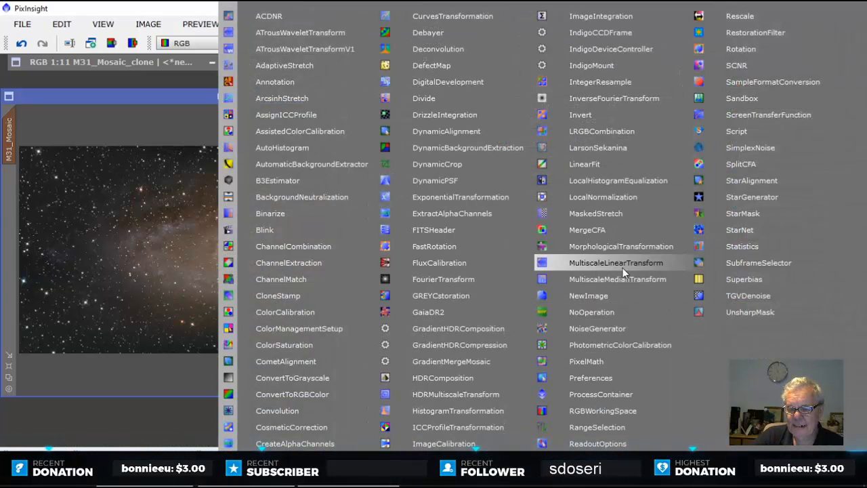
pyautogui.click(618, 181)
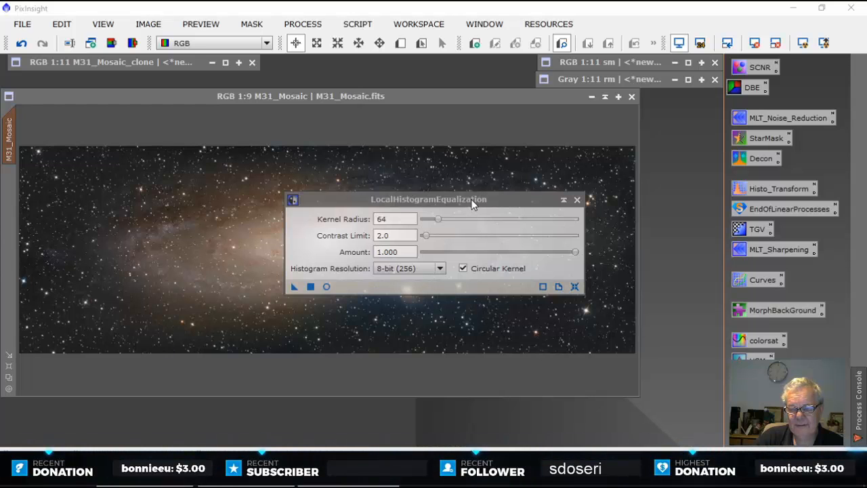
pyautogui.moveTo(473, 204); pyautogui.dragTo(744, 58)
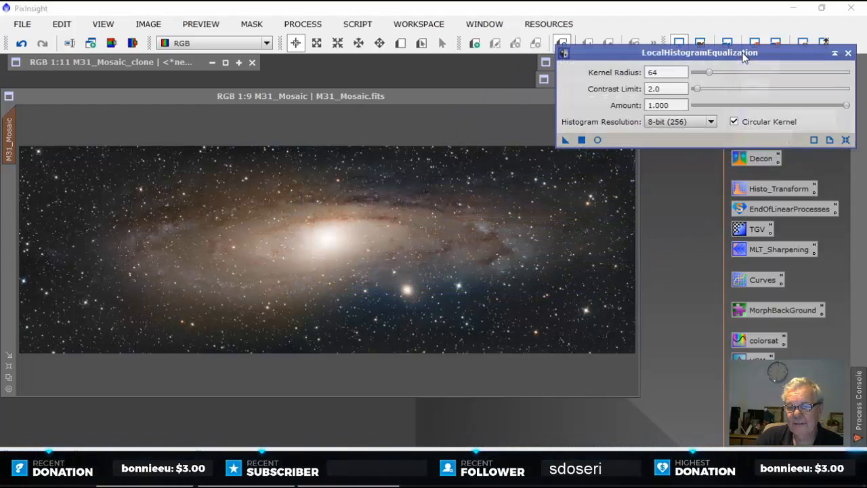
pyautogui.click(597, 140)
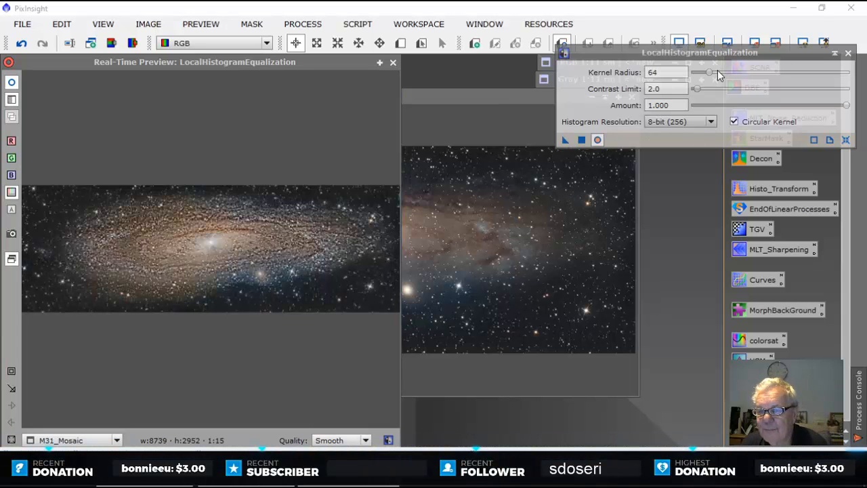
pyautogui.moveTo(711, 74); pyautogui.dragTo(786, 82)
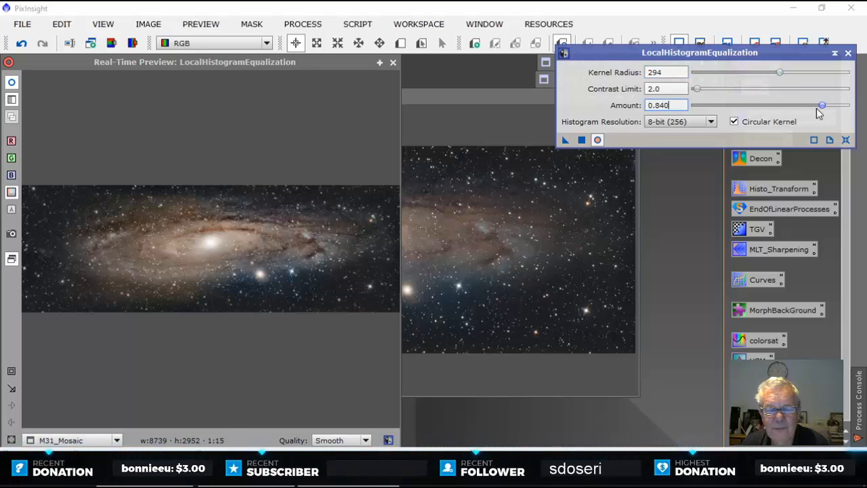
pyautogui.moveTo(820, 107); pyautogui.dragTo(743, 108)
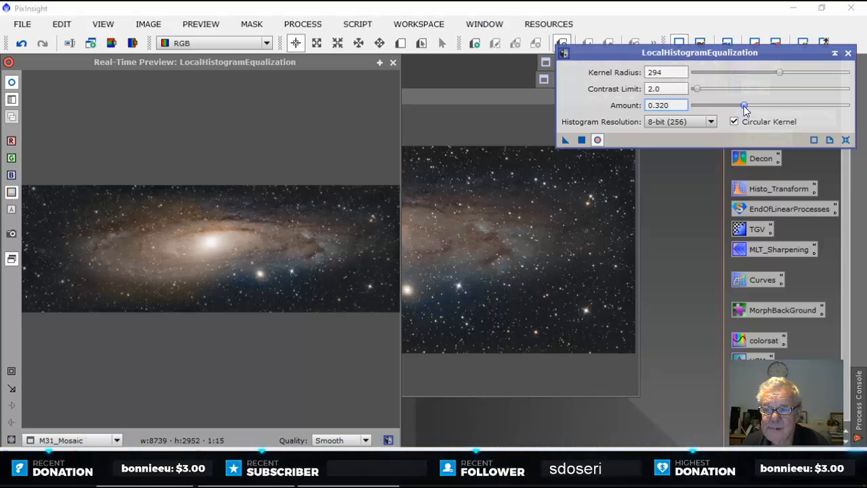
pyautogui.moveTo(746, 110); pyautogui.dragTo(741, 110)
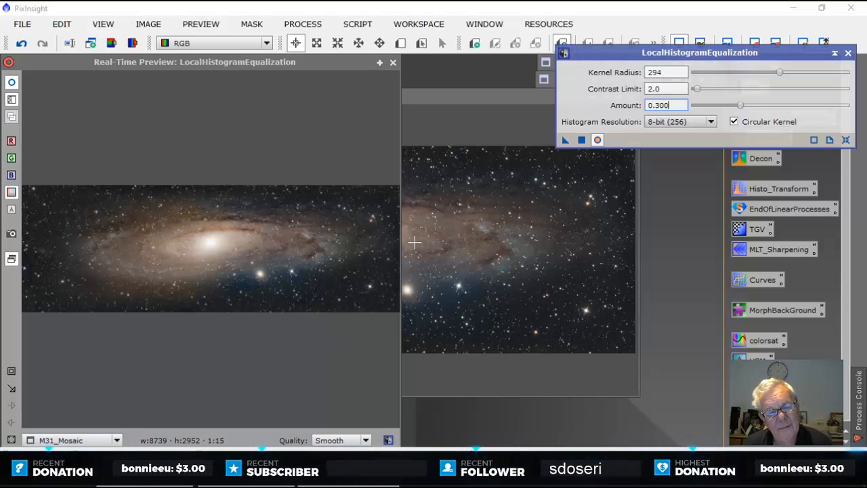
pyautogui.click(448, 99)
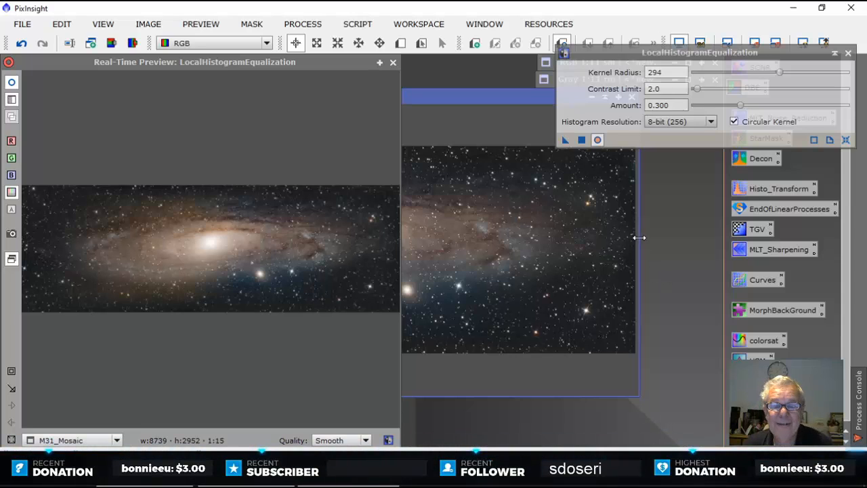
pyautogui.click(22, 23)
pyautogui.moveTo(116, 101)
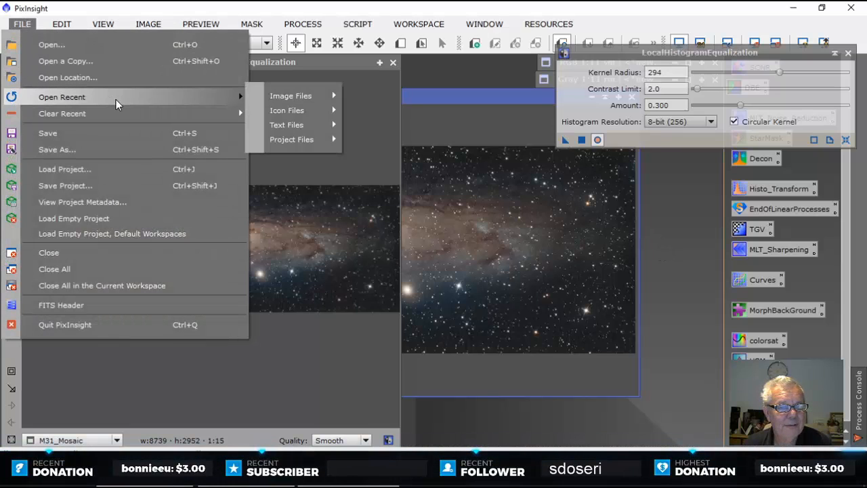
pyautogui.moveTo(284, 99)
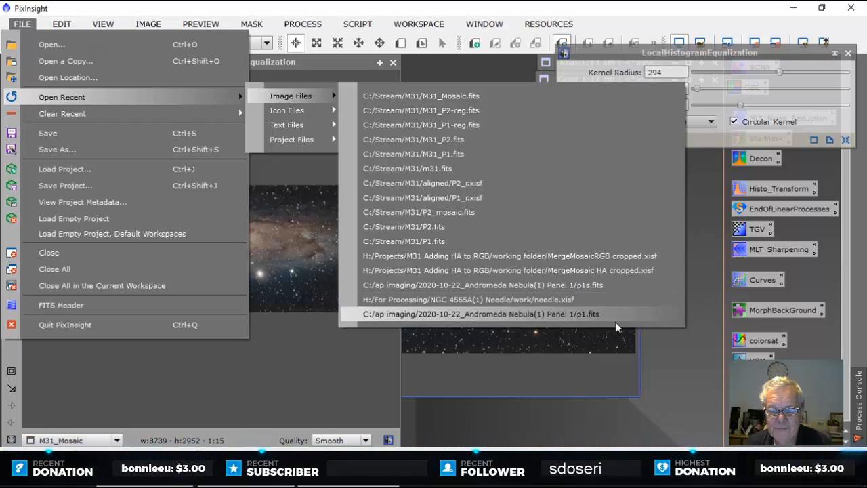
pyautogui.click(684, 371)
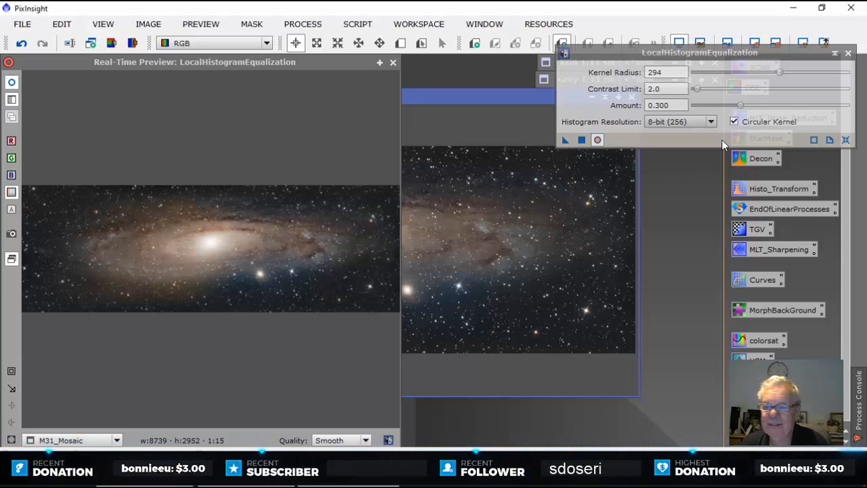
# Step: Set the kernel radius to 300, apply the local histogram equalization to M31_Mosaic, and close the real-time preview and LocalHistogramEqualization
pyautogui.click(12, 81)
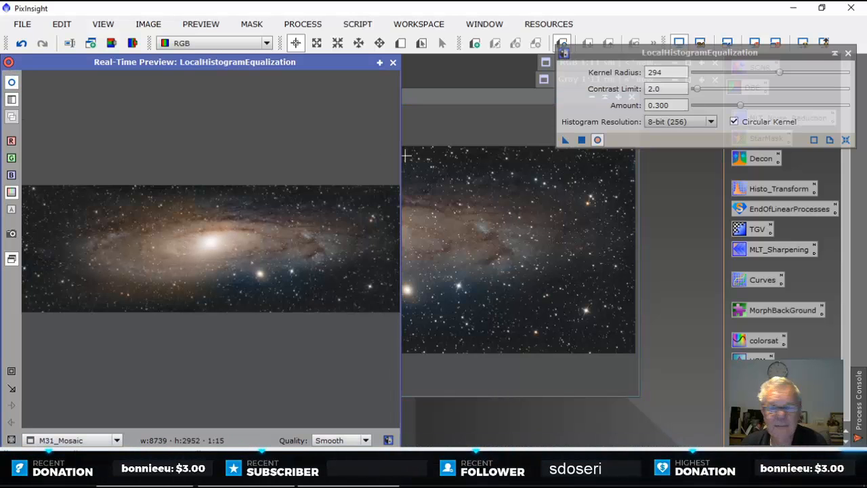
pyautogui.moveTo(711, 54); pyautogui.dragTo(655, 101)
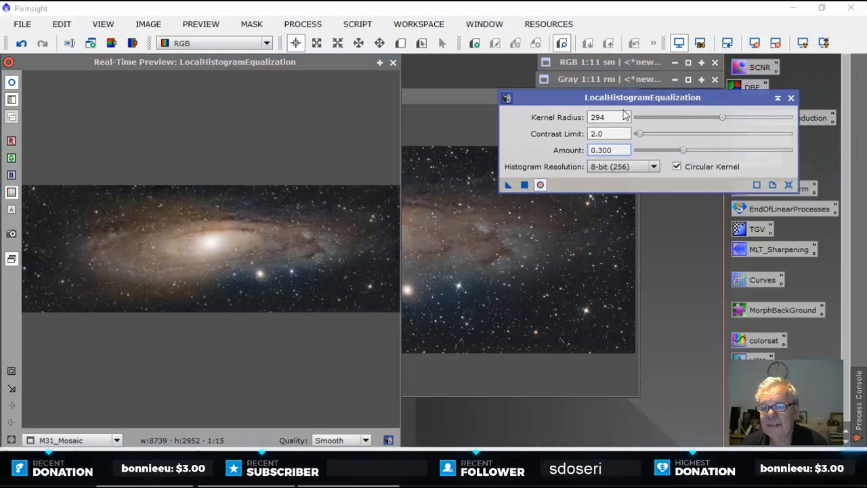
pyautogui.moveTo(726, 115); pyautogui.dragTo(725, 118)
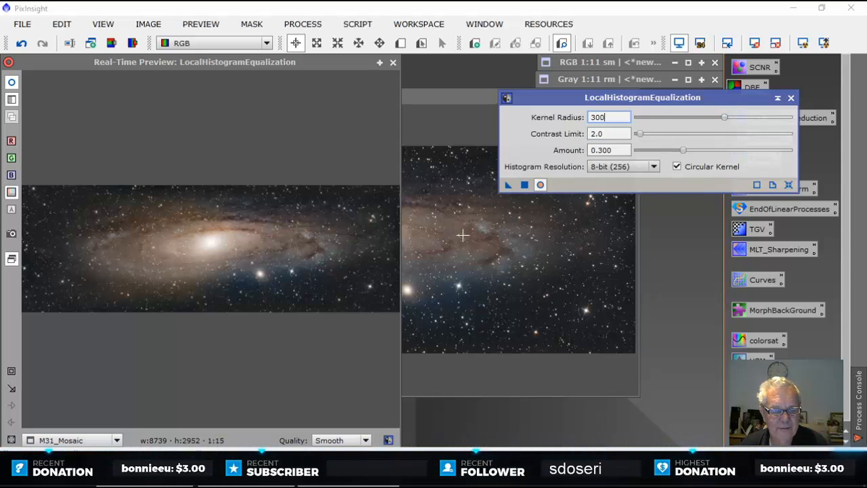
pyautogui.click(524, 185)
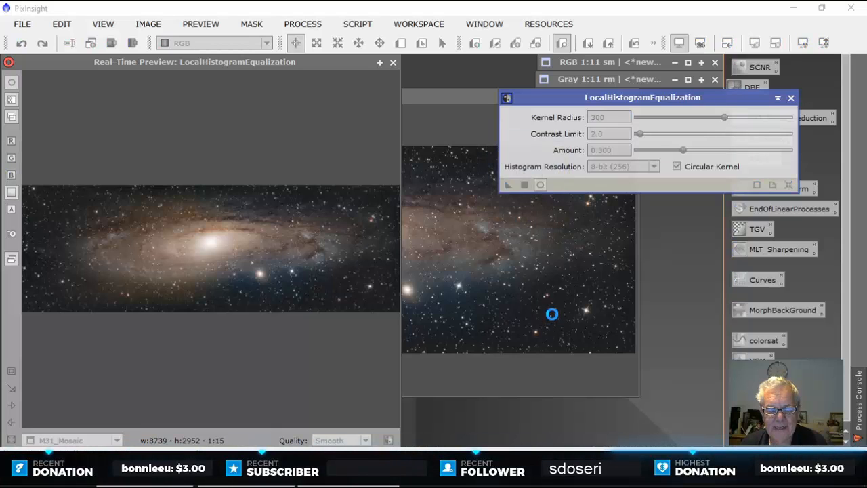
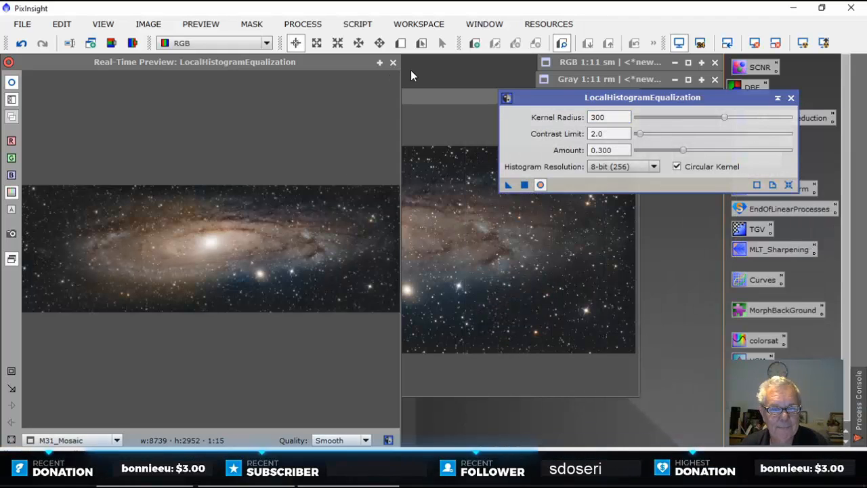
pyautogui.click(407, 177)
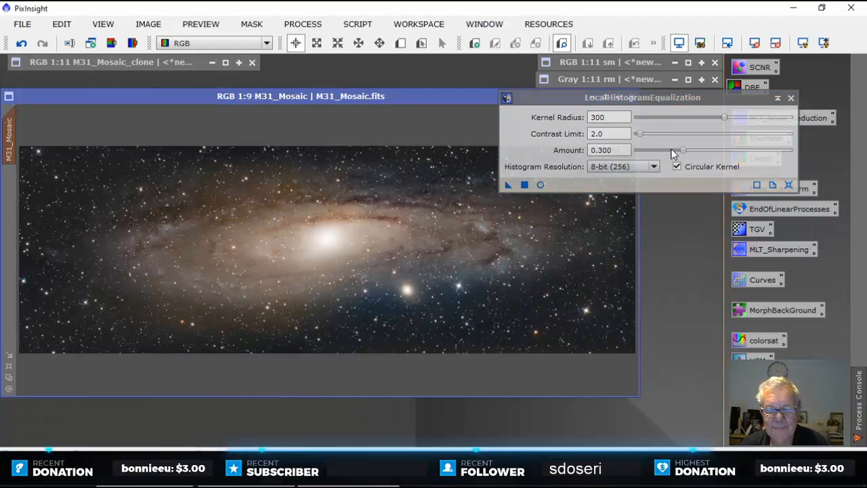
pyautogui.moveTo(693, 100); pyautogui.dragTo(726, 87)
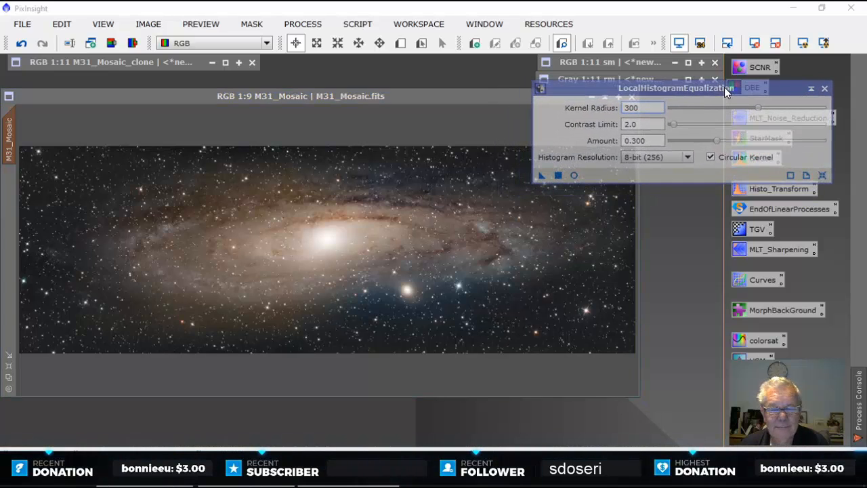
pyautogui.click(824, 86)
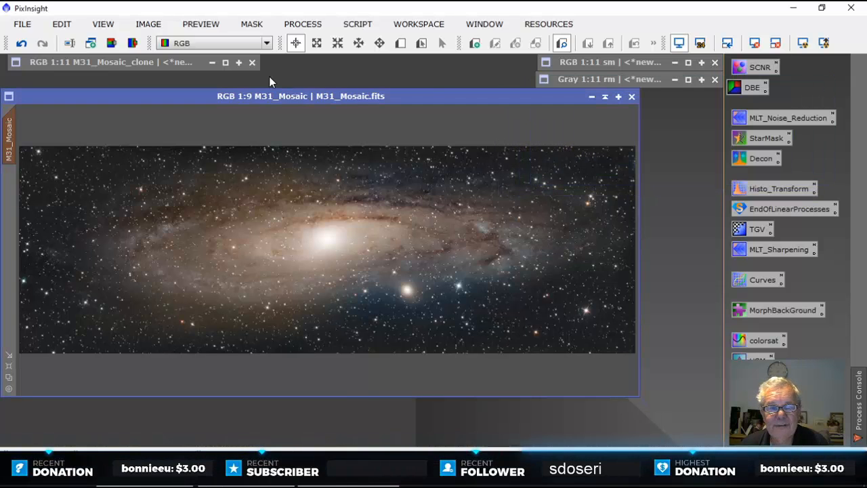
pyautogui.click(296, 26)
pyautogui.moveTo(406, 15)
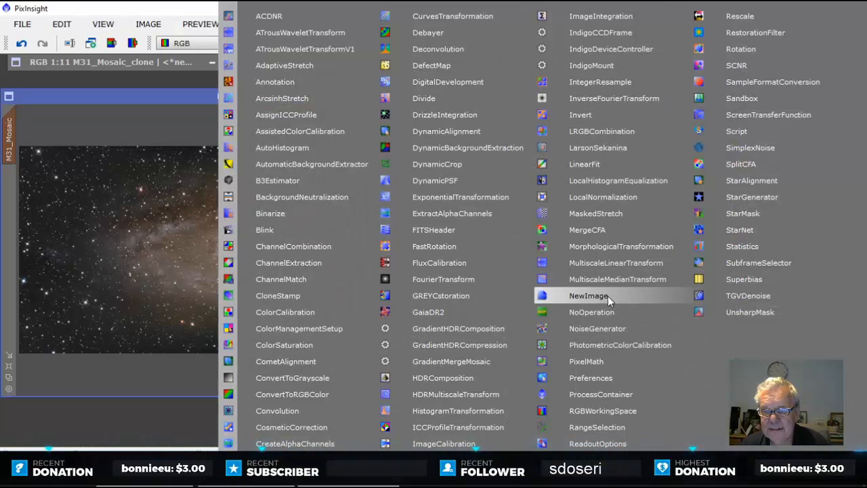
pyautogui.click(620, 182)
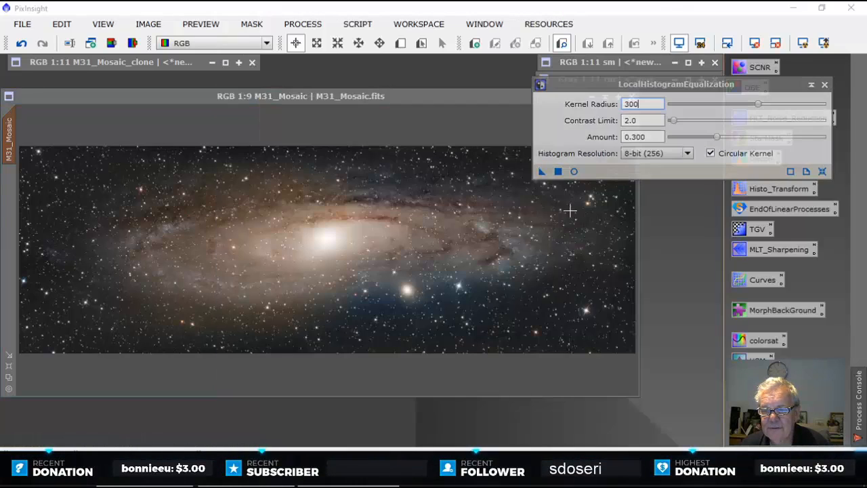
pyautogui.click(825, 86)
# Step: Open HDRMultiscaleTransform and create a preview region around the galaxy's core on M31_Mosaic, showing that preview at 1:5
pyautogui.click(303, 24)
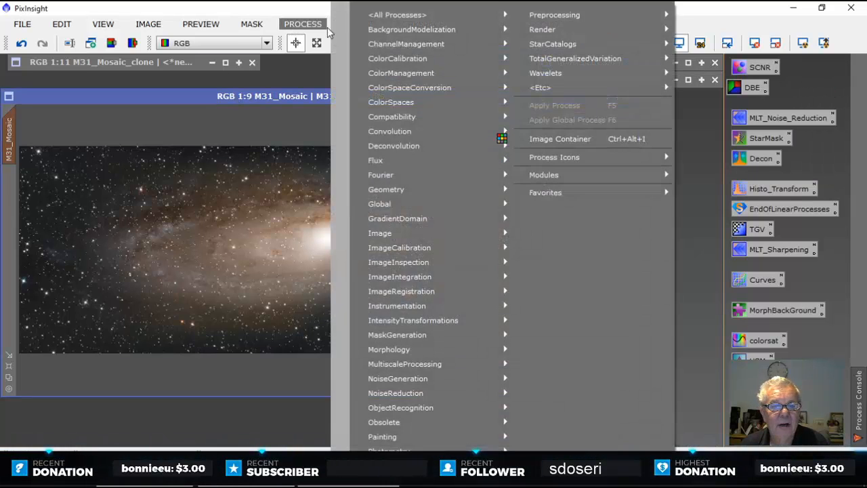
pyautogui.moveTo(377, 20)
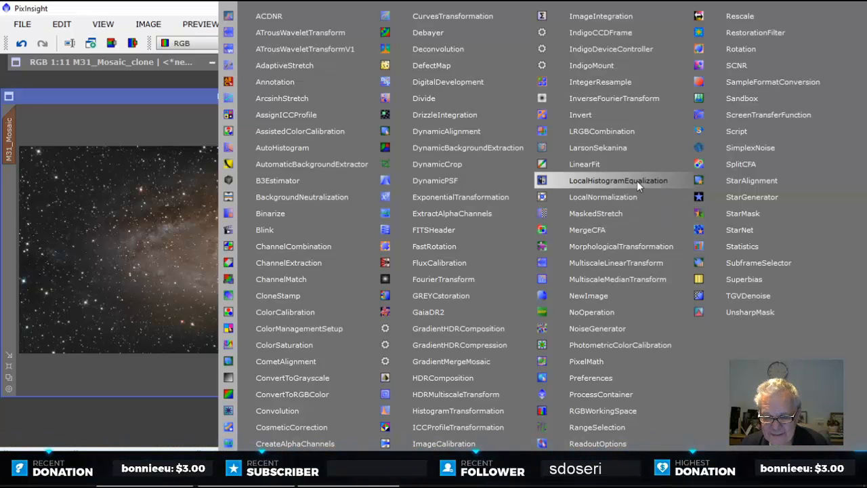
pyautogui.click(470, 394)
pyautogui.moveTo(450, 174); pyautogui.dragTo(726, 59)
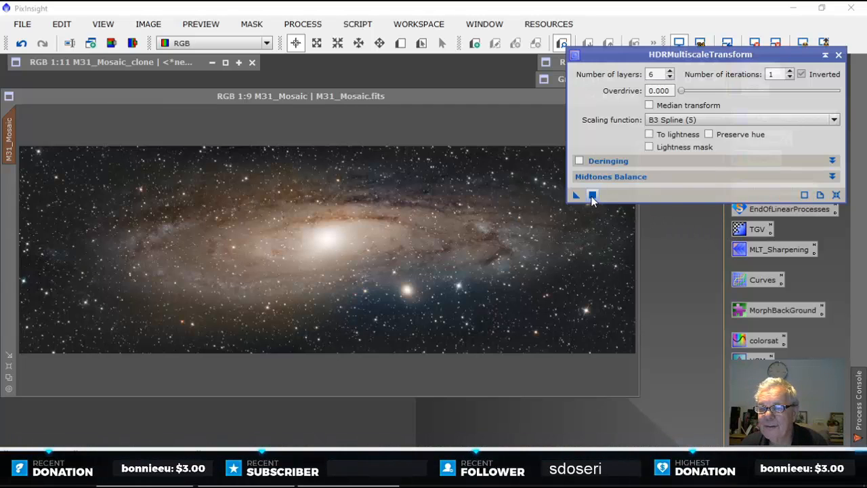
pyautogui.click(400, 43)
pyautogui.moveTo(177, 166); pyautogui.dragTo(516, 336)
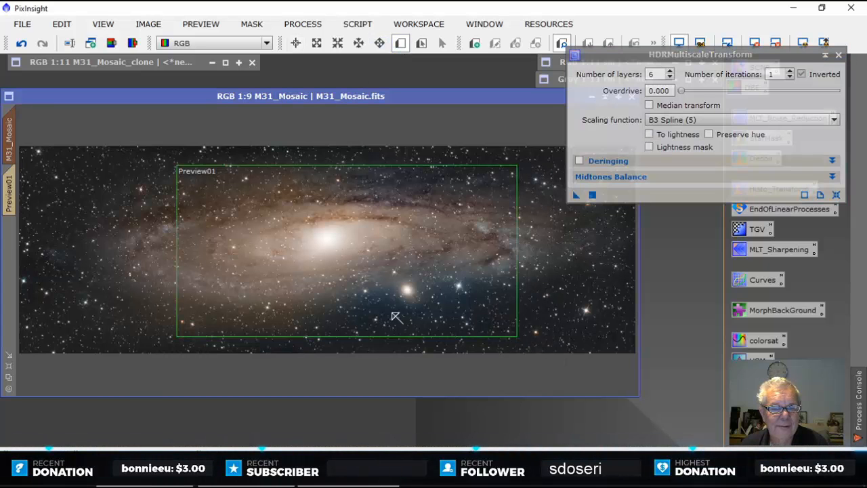
pyautogui.click(10, 184)
pyautogui.scroll(-3, 368, 275)
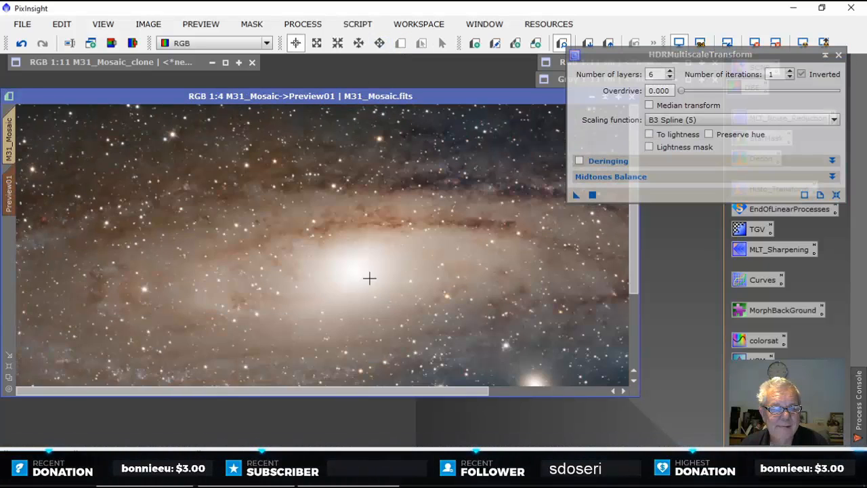
pyautogui.scroll(-1, 369, 279)
pyautogui.scroll(1, 369, 278)
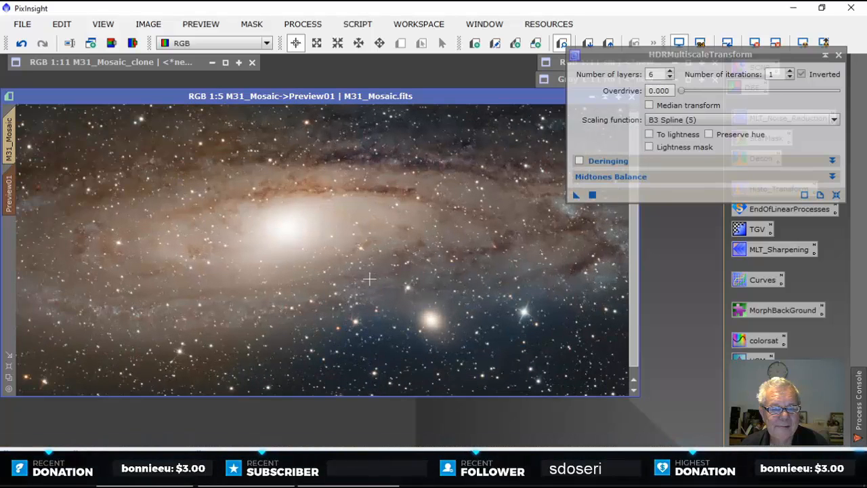
# Step: Try HDRMultiscaleTransform with 8 layers on Preview01
pyautogui.click(670, 72)
pyautogui.click(670, 72)
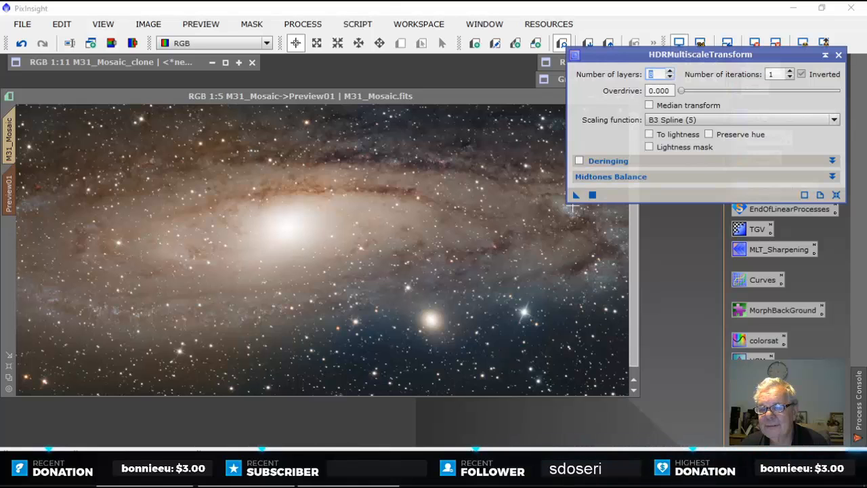
pyautogui.moveTo(576, 196); pyautogui.dragTo(410, 254)
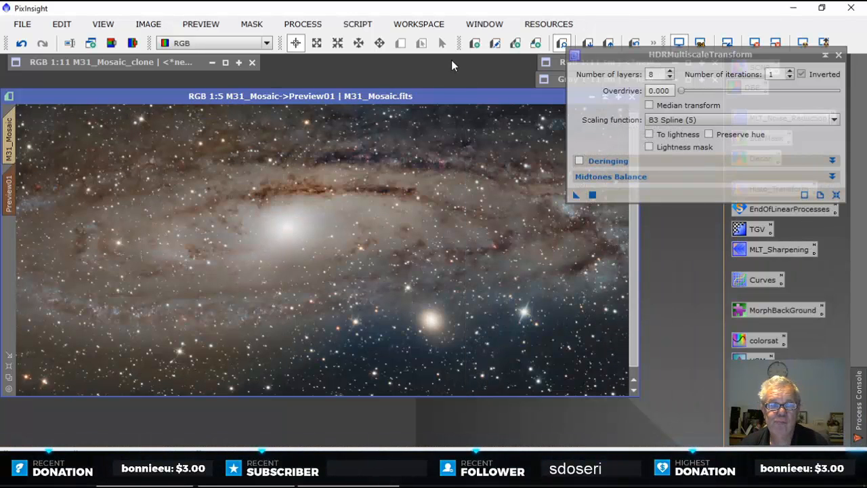
# Step: Compare Preview01 with and without the HDR transform, leave it reverted, and close HDRMultiscaleTransform
pyautogui.moveTo(612, 55); pyautogui.dragTo(634, 71)
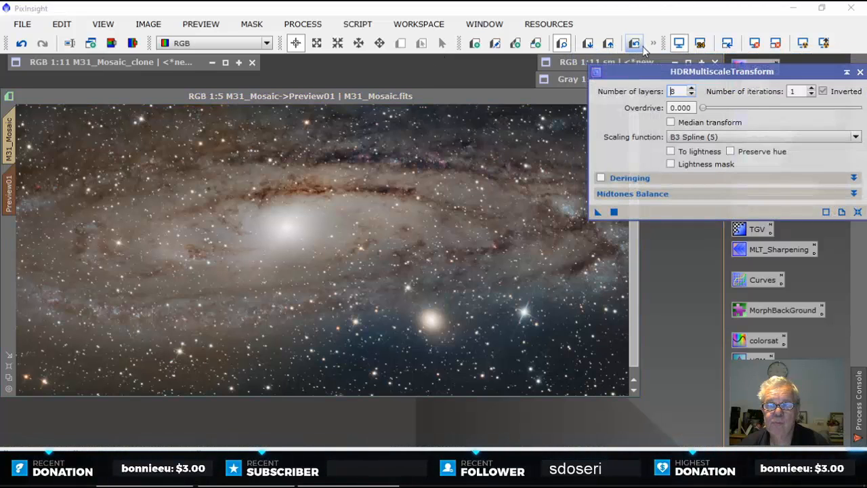
pyautogui.click(635, 43)
pyautogui.click(635, 43)
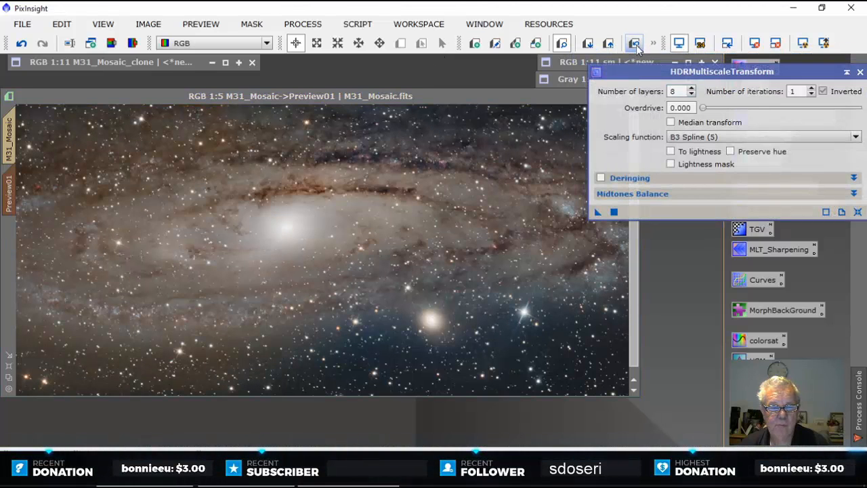
pyautogui.click(639, 46)
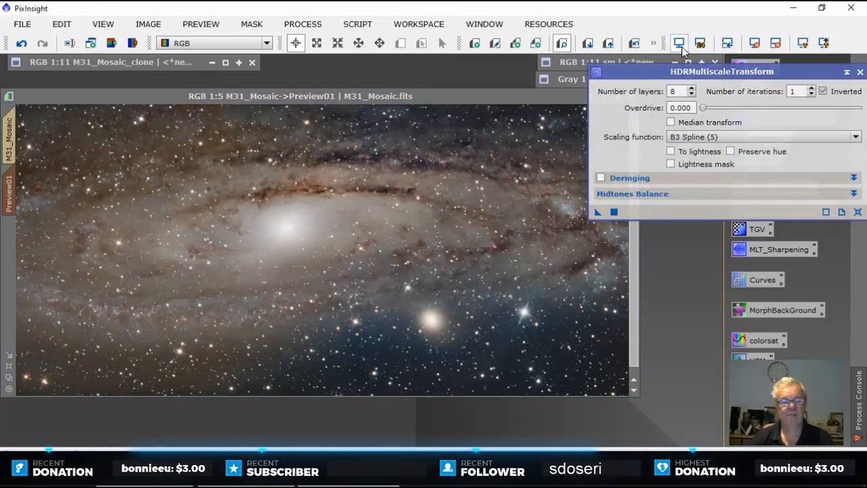
pyautogui.click(635, 45)
pyautogui.click(634, 45)
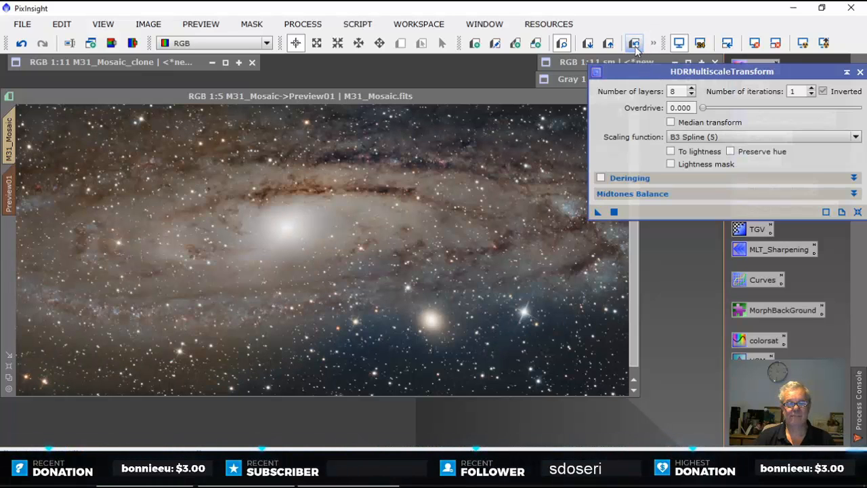
pyautogui.click(635, 45)
pyautogui.click(634, 45)
pyautogui.click(635, 45)
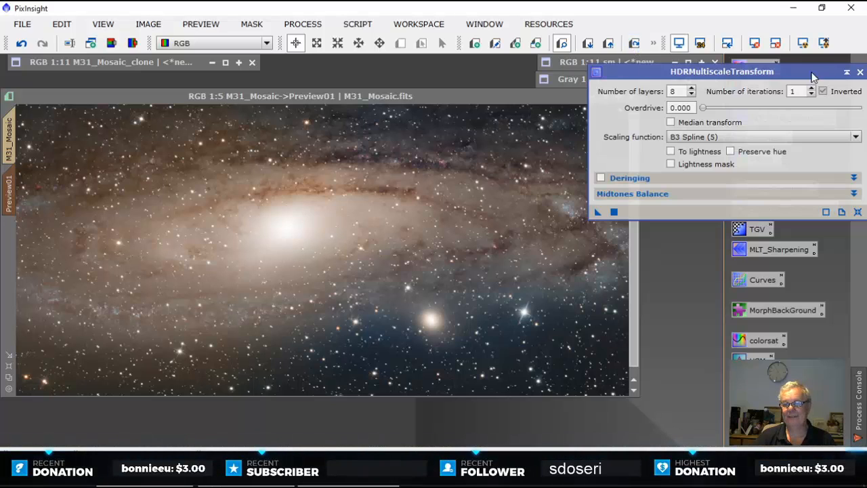
pyautogui.moveTo(813, 76); pyautogui.dragTo(710, 96)
pyautogui.click(756, 91)
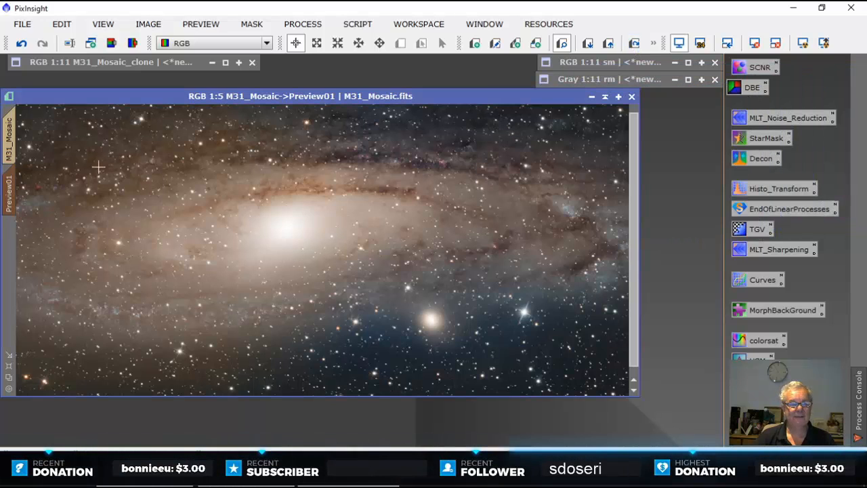
# Step: Delete Preview01 from M31_Mosaic and remove the image's current mask
pyautogui.rightClick(12, 193)
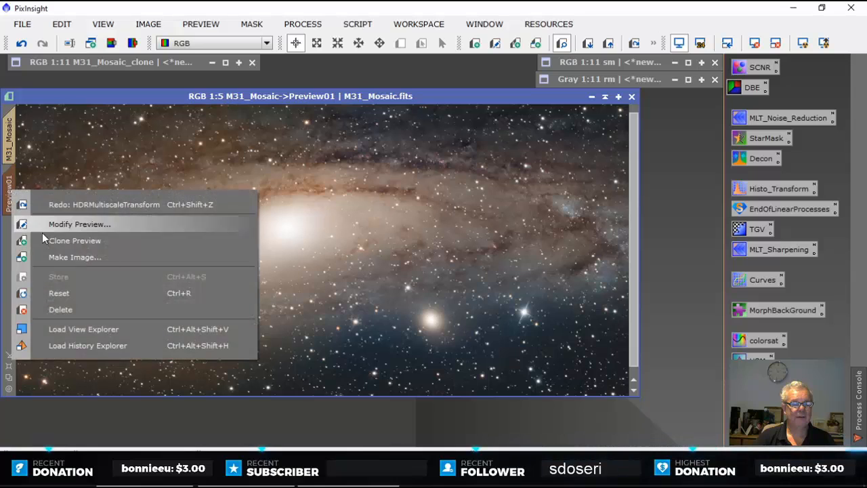
pyautogui.click(58, 310)
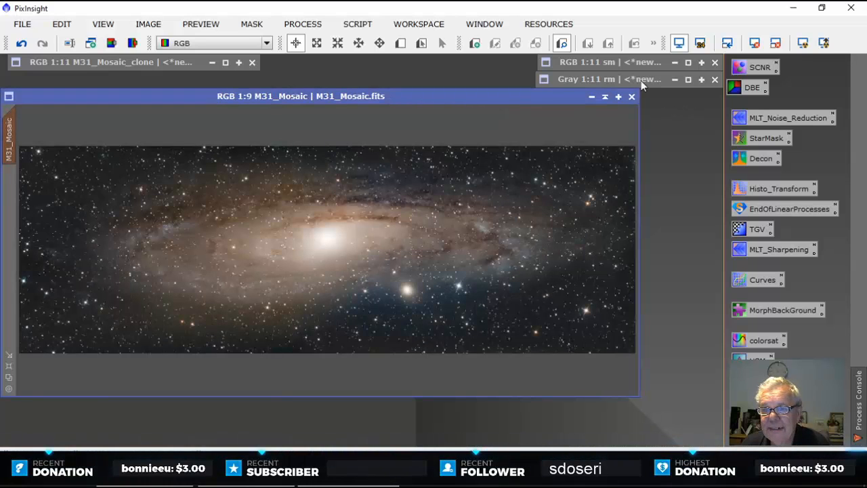
pyautogui.click(251, 24)
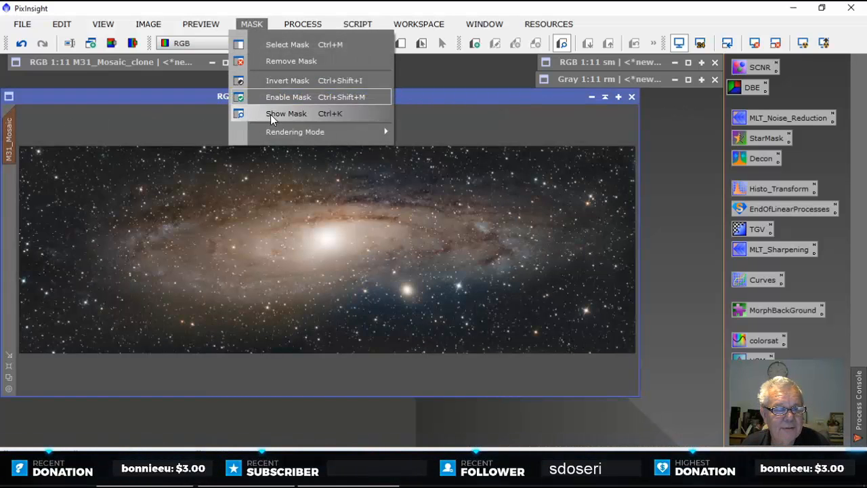
pyautogui.click(286, 62)
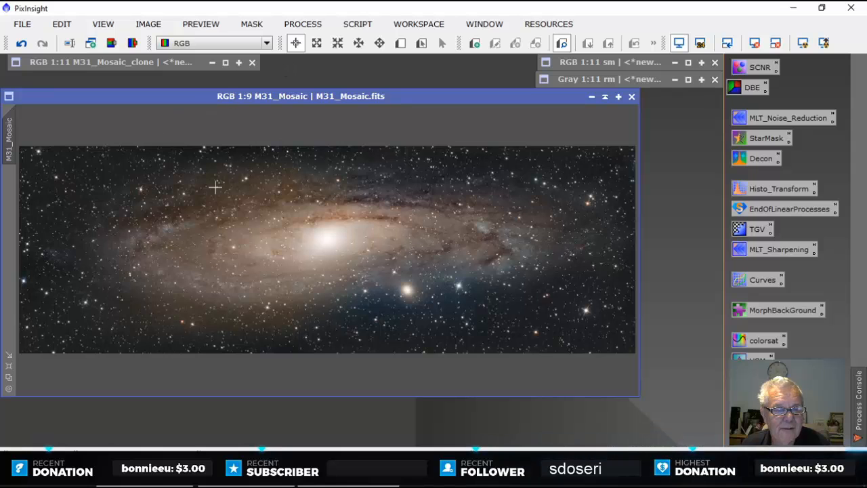
# Step: Apply the star mask sm to M31_Mosaic and show its overlay on the image
pyautogui.doubleClick(618, 62)
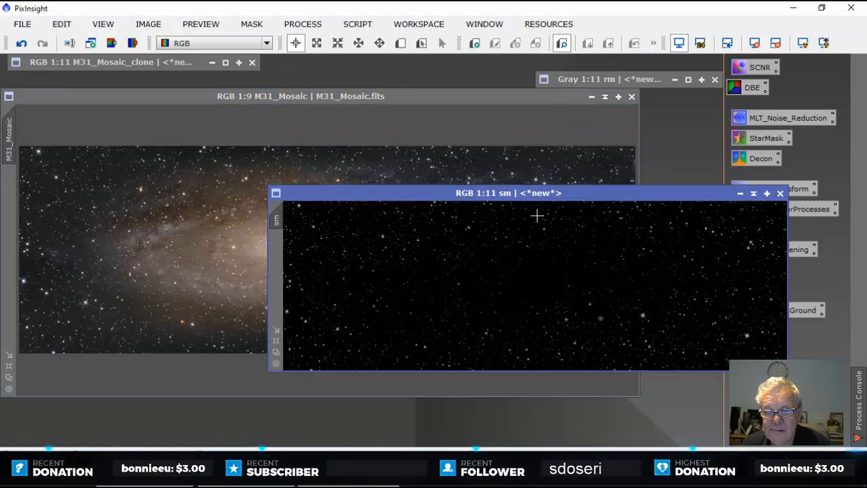
pyautogui.moveTo(544, 194); pyautogui.dragTo(463, 196)
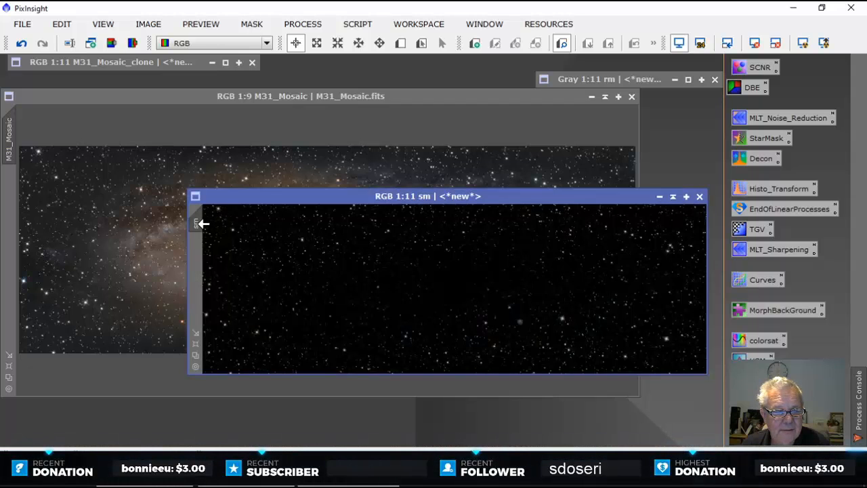
pyautogui.click(672, 196)
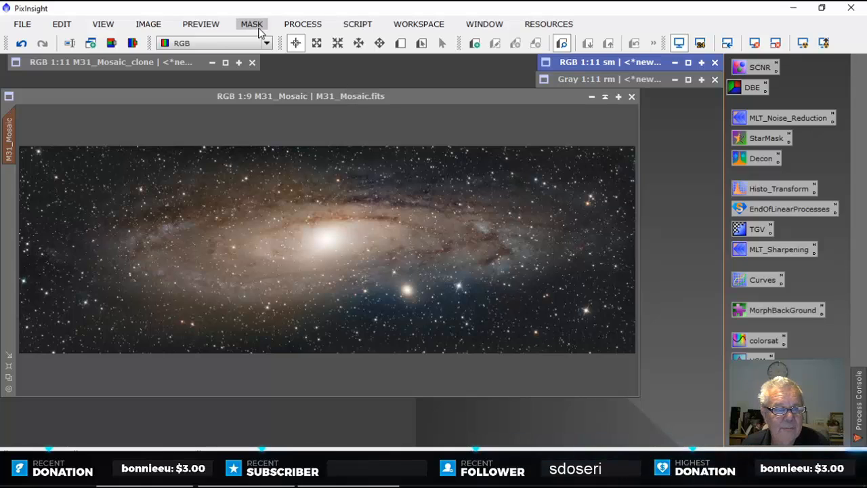
pyautogui.click(290, 97)
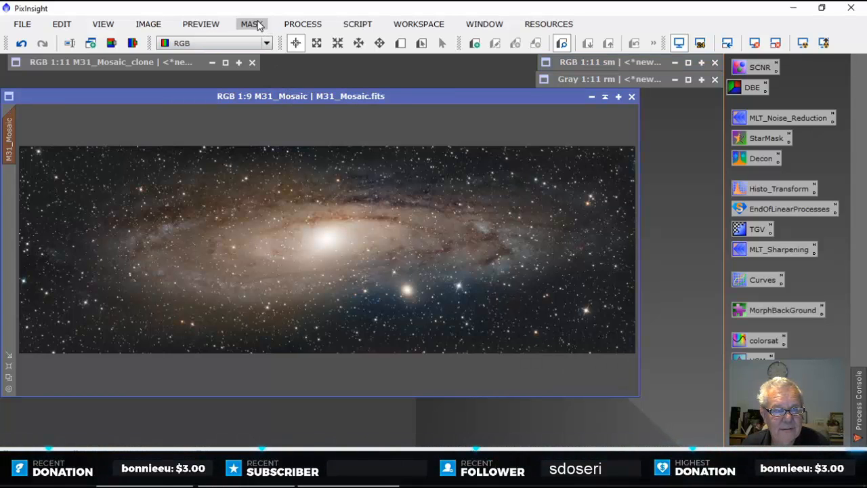
pyautogui.click(252, 24)
pyautogui.click(286, 113)
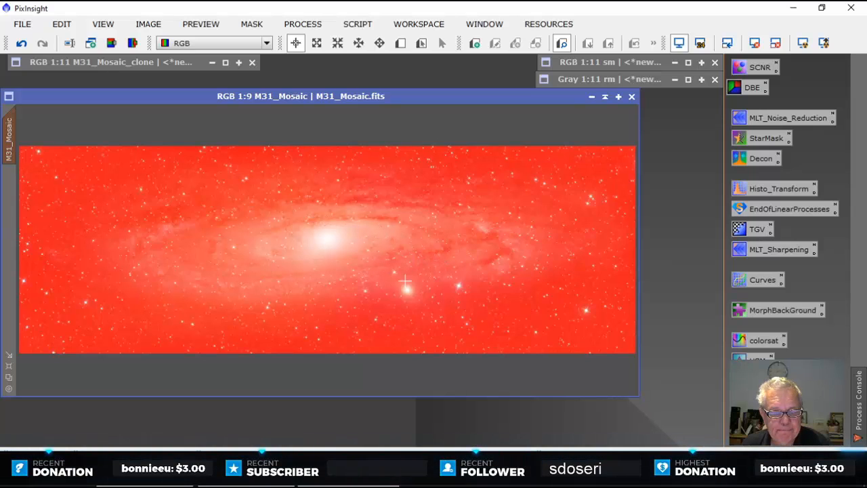
# Step: Try the star mask on M31_Mosaic inverted and non-inverted, leaving it inverted with the mask overlay turned on
pyautogui.click(252, 25)
pyautogui.click(277, 83)
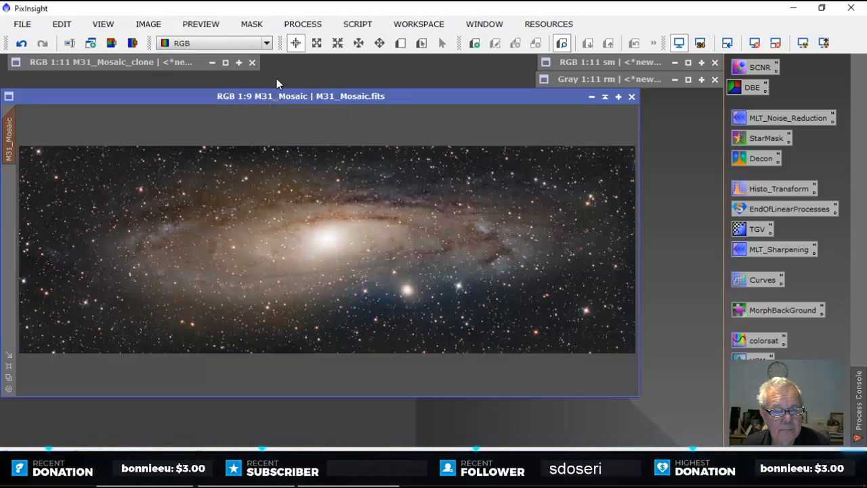
pyautogui.click(252, 24)
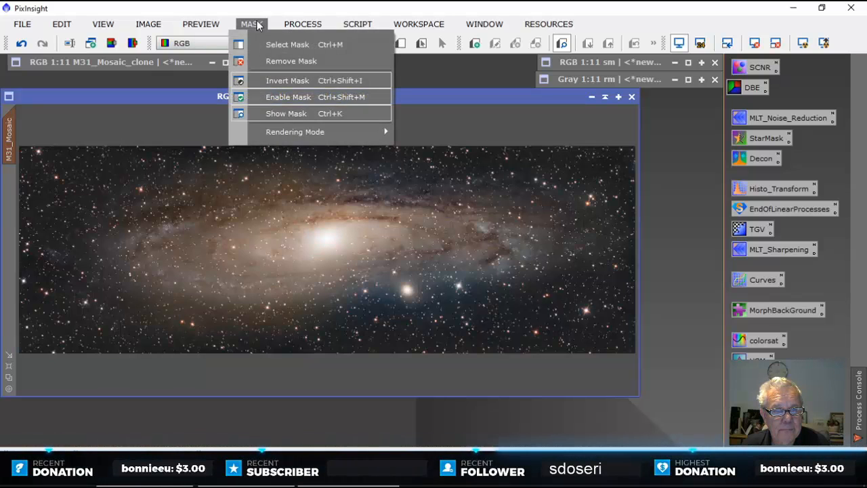
pyautogui.click(284, 115)
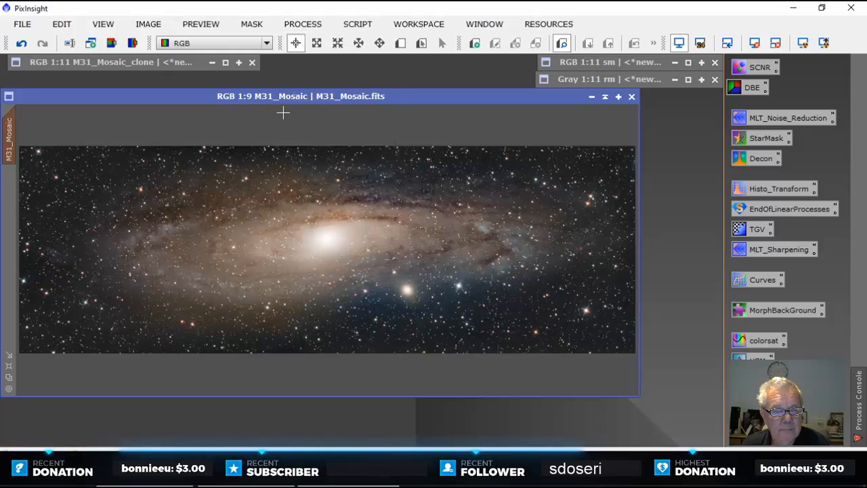
pyautogui.click(252, 24)
pyautogui.click(278, 80)
pyautogui.click(254, 25)
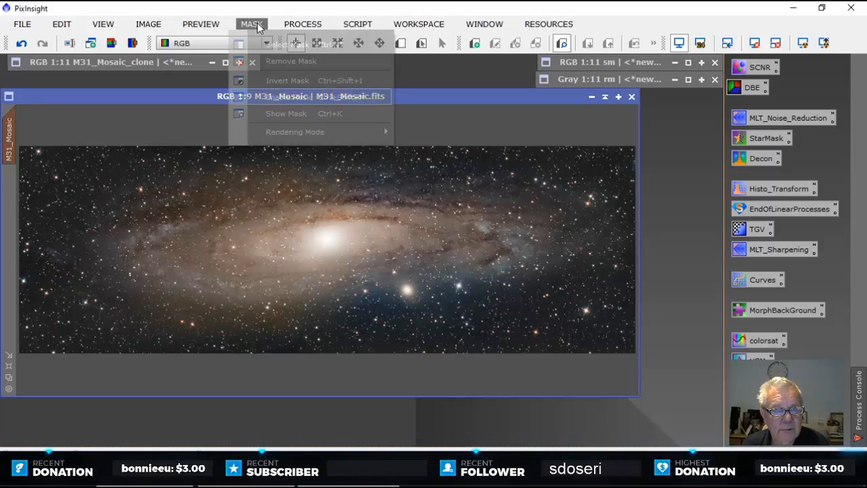
pyautogui.click(278, 80)
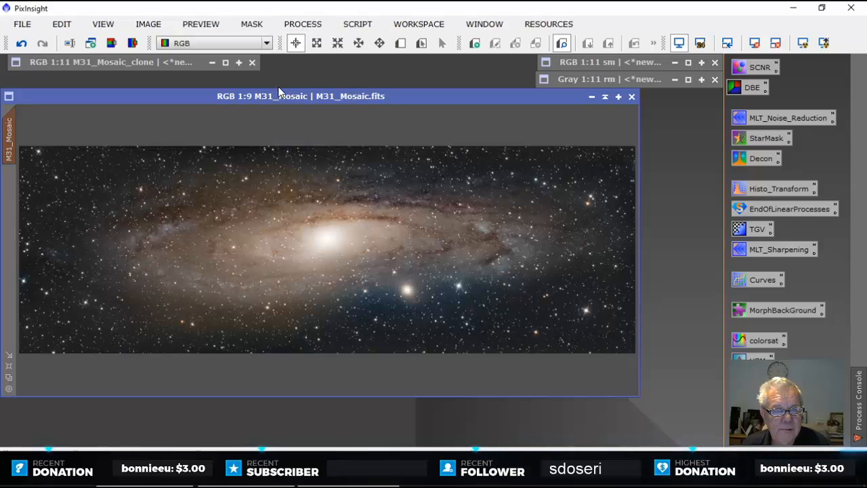
pyautogui.click(257, 25)
pyautogui.click(274, 112)
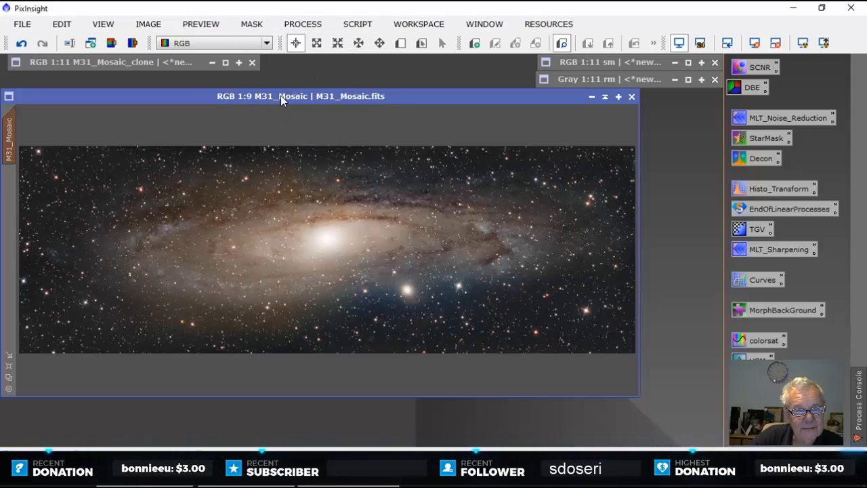
# Step: Disable the star mask on M31_Mosaic, turn off its overlay and undo its inversion
pyautogui.click(252, 24)
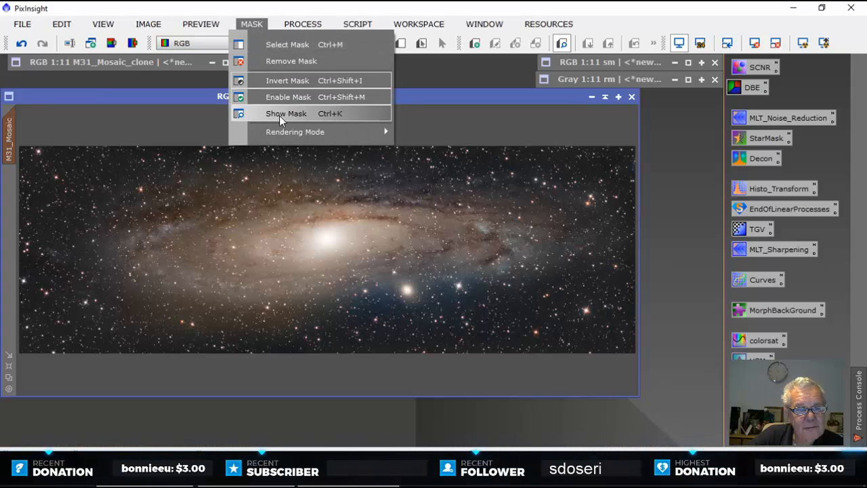
pyautogui.click(292, 98)
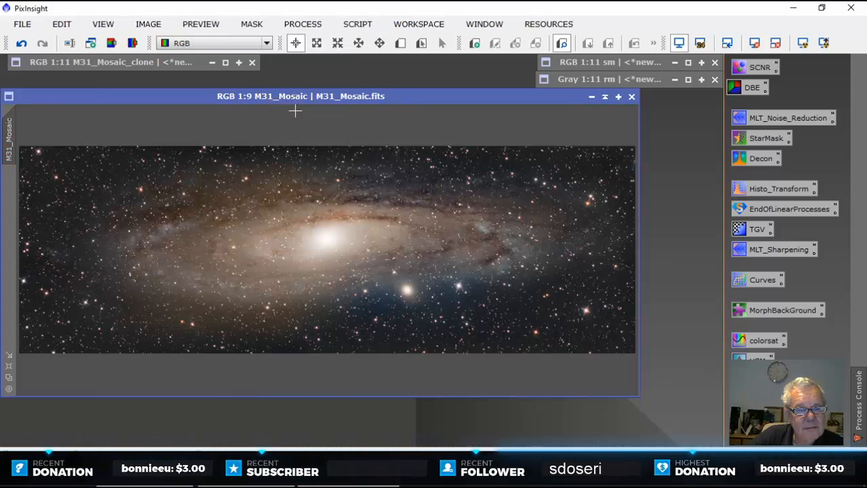
pyautogui.click(251, 24)
pyautogui.click(279, 113)
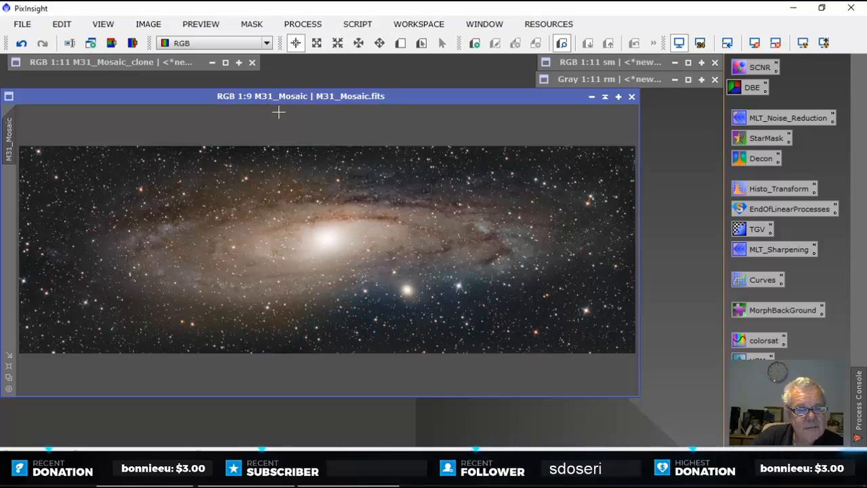
pyautogui.click(251, 24)
pyautogui.click(283, 83)
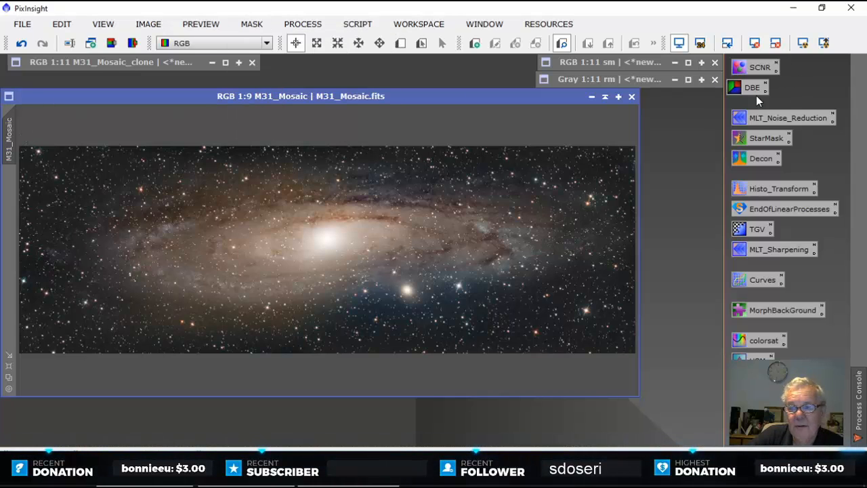
# Step: Try to assign the sm star mask to M31_Mosaic again and collapse the sm window
pyautogui.doubleClick(639, 62)
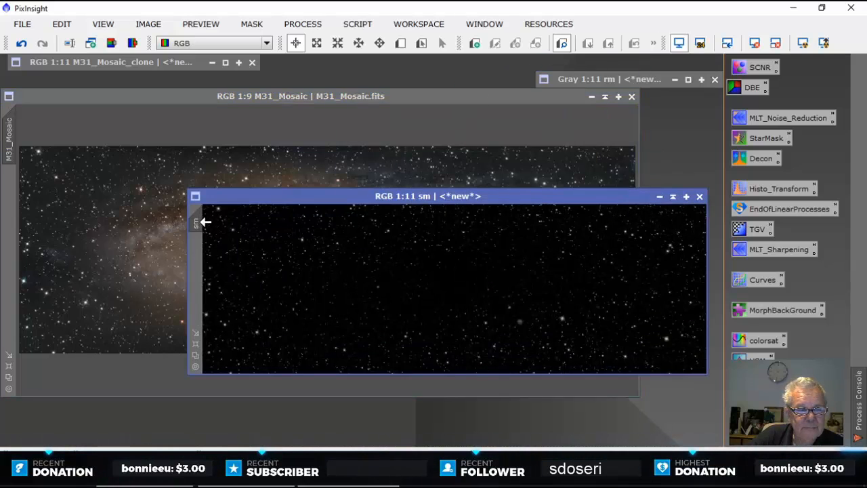
pyautogui.moveTo(168, 233); pyautogui.dragTo(4, 192)
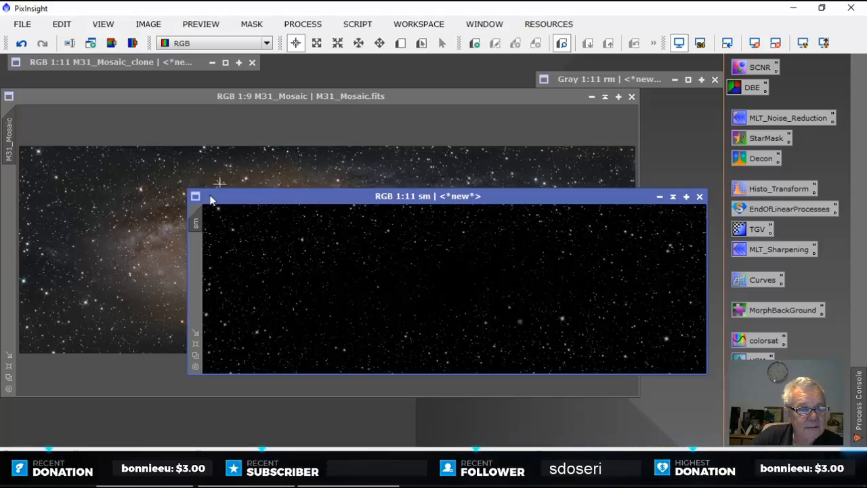
pyautogui.moveTo(196, 224); pyautogui.dragTo(10, 195)
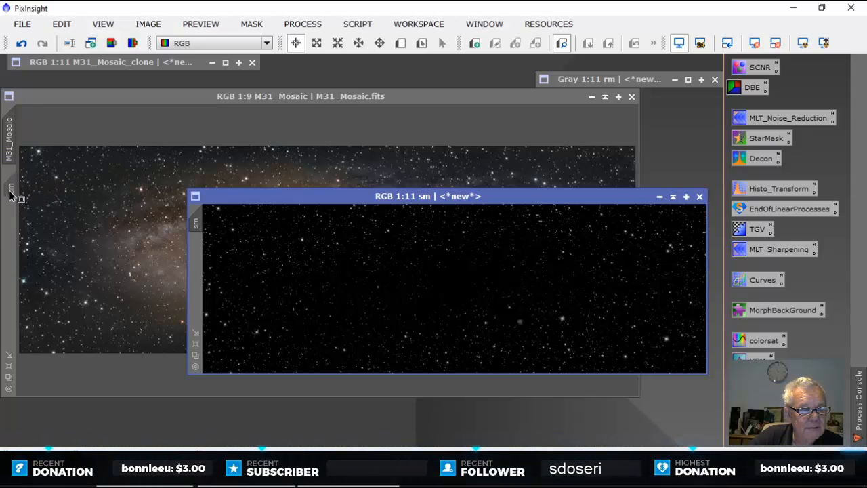
pyautogui.click(244, 24)
pyautogui.moveTo(290, 131)
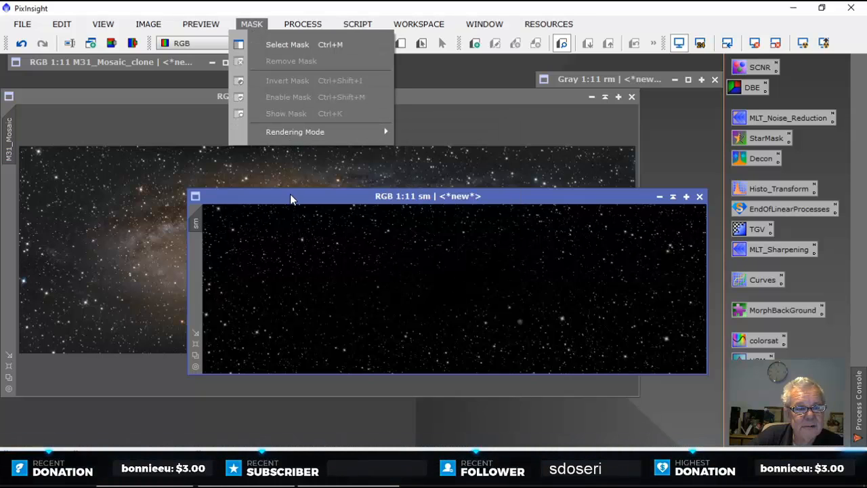
pyautogui.moveTo(290, 198); pyautogui.dragTo(317, 207)
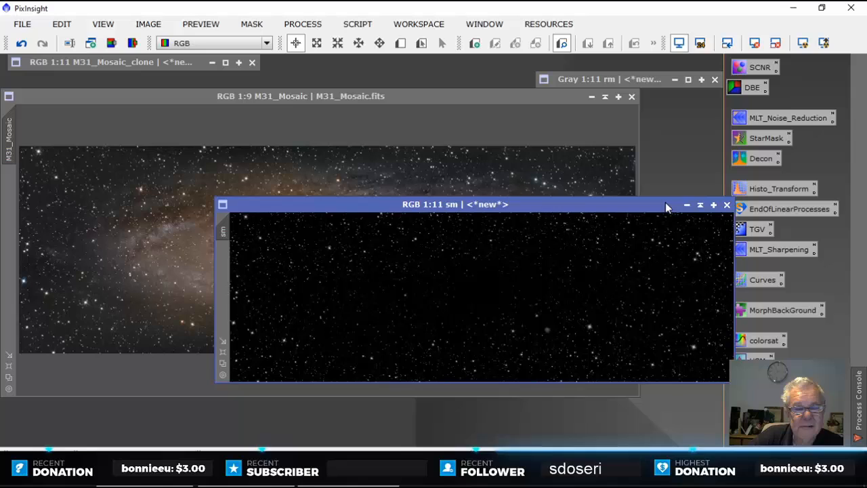
pyautogui.click(700, 205)
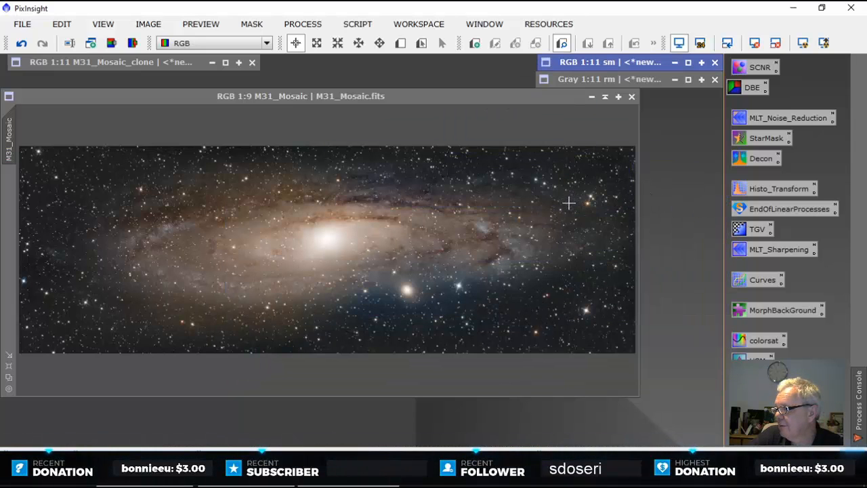
# Step: Enable the star mask on M31_Mosaic, check its overlay on the image and hide the overlay again
pyautogui.moveTo(155, 95); pyautogui.dragTo(167, 98)
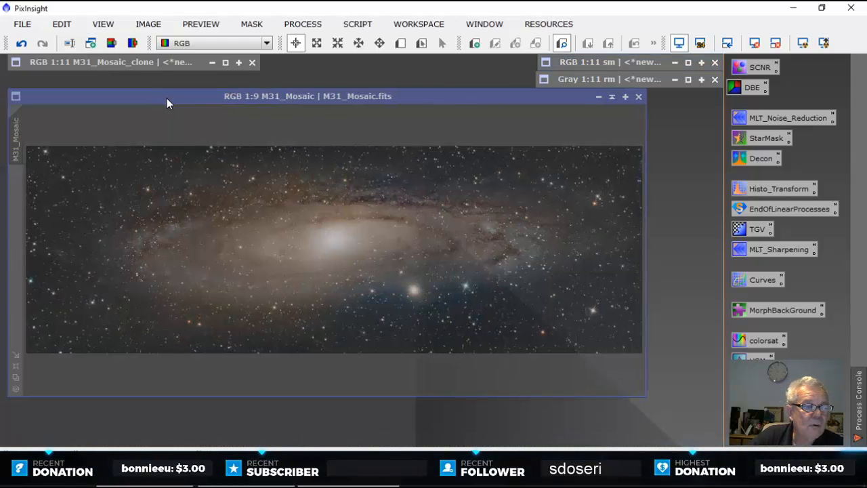
pyautogui.click(257, 25)
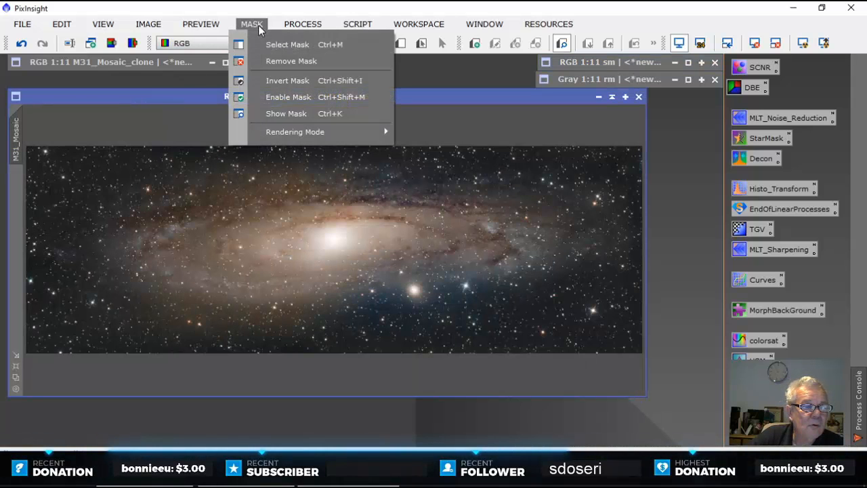
pyautogui.click(276, 97)
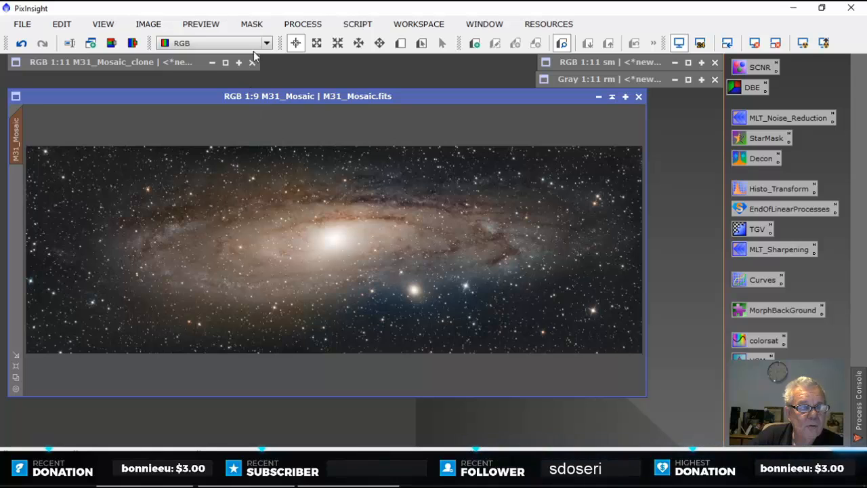
pyautogui.click(257, 26)
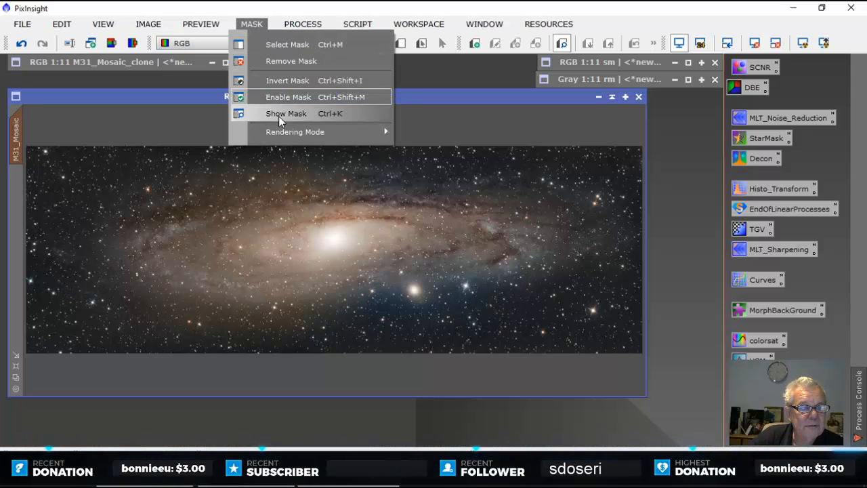
pyautogui.click(278, 114)
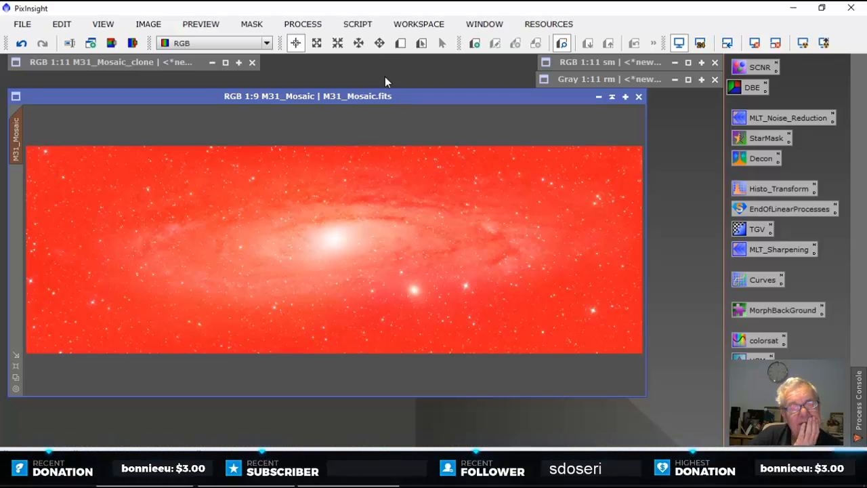
pyautogui.click(252, 24)
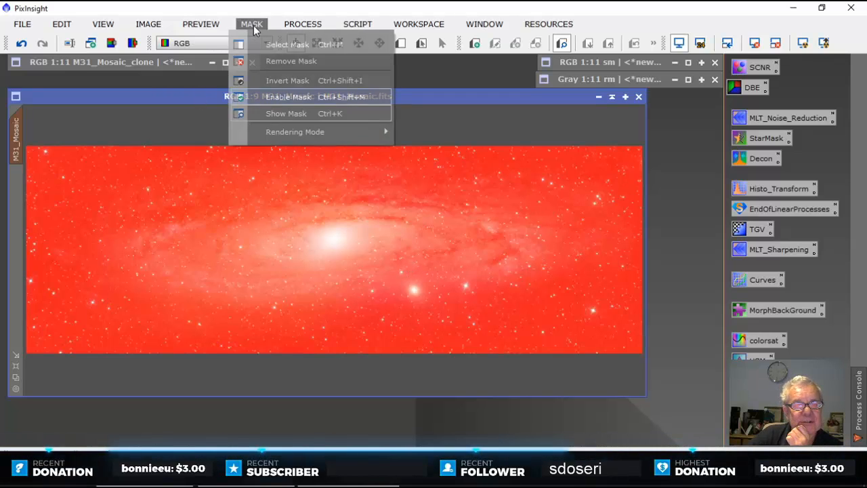
pyautogui.click(276, 114)
# Step: Open CurvesTransformation with a real-time preview of M31_Mosaic and frame the galaxy's core in it at 1:11
pyautogui.doubleClick(764, 280)
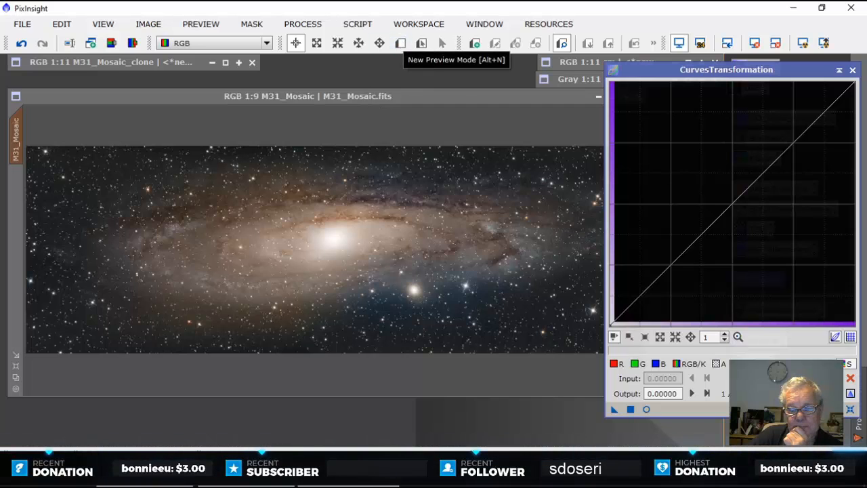
pyautogui.click(647, 409)
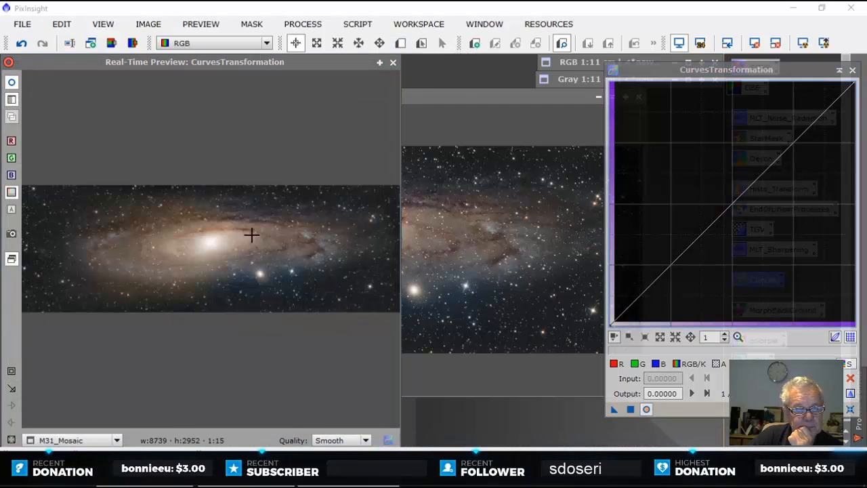
pyautogui.moveTo(259, 281); pyautogui.dragTo(247, 259)
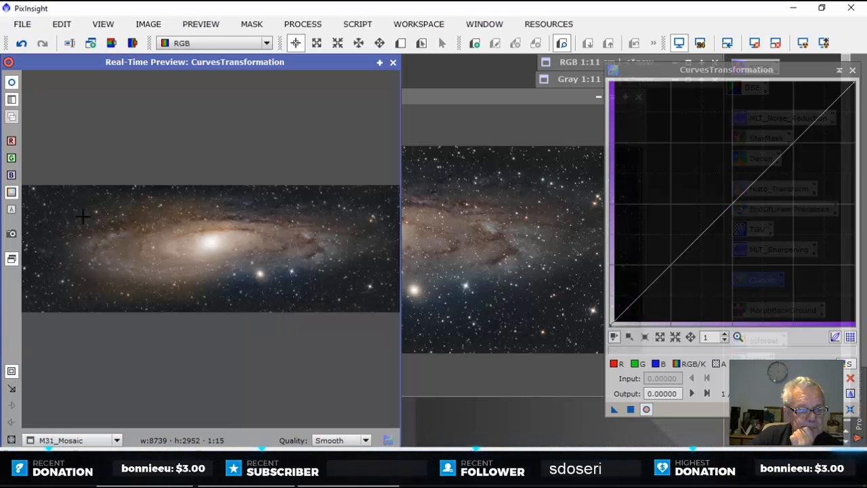
pyautogui.moveTo(93, 209); pyautogui.dragTo(367, 310)
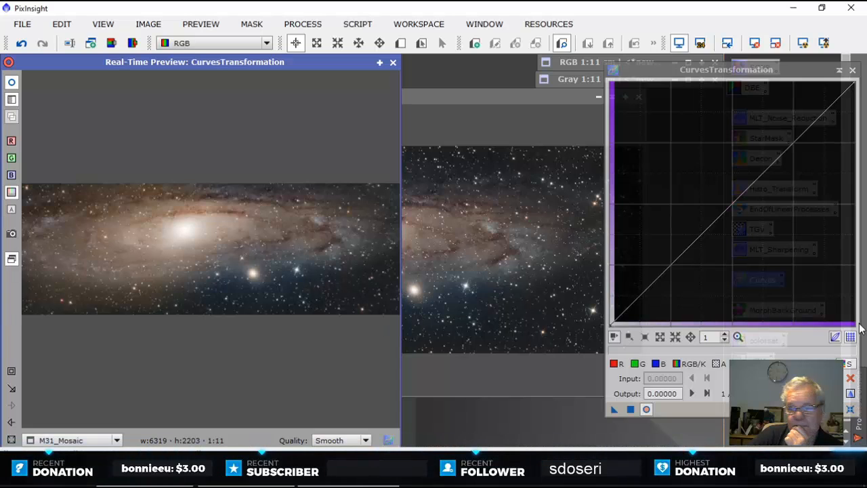
# Step: Raise the saturation curve's midpoint to about input 0.491, output 0.956, and reopen the real-time preview of M31_Mosaic
pyautogui.click(850, 367)
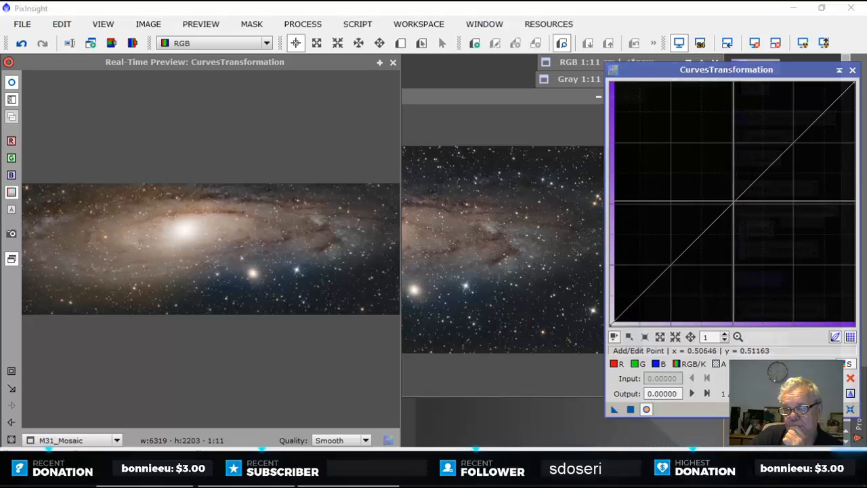
pyautogui.click(733, 200)
pyautogui.moveTo(733, 200); pyautogui.dragTo(731, 92)
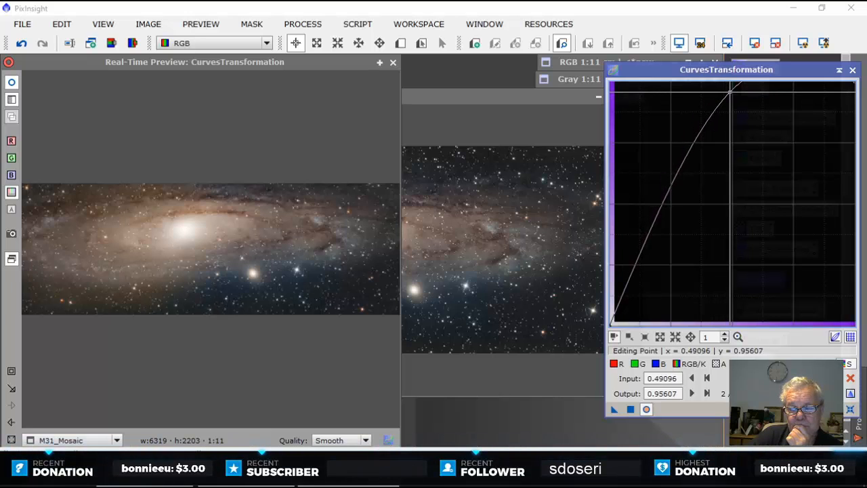
pyautogui.click(13, 83)
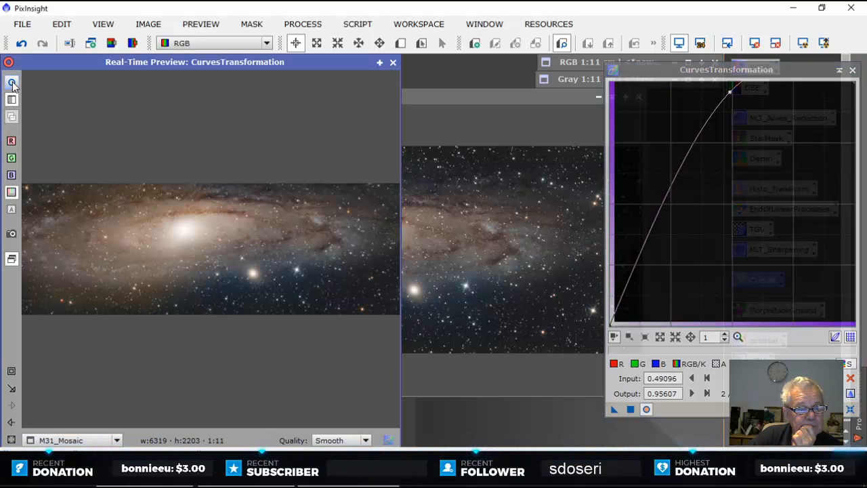
pyautogui.click(393, 64)
pyautogui.click(647, 410)
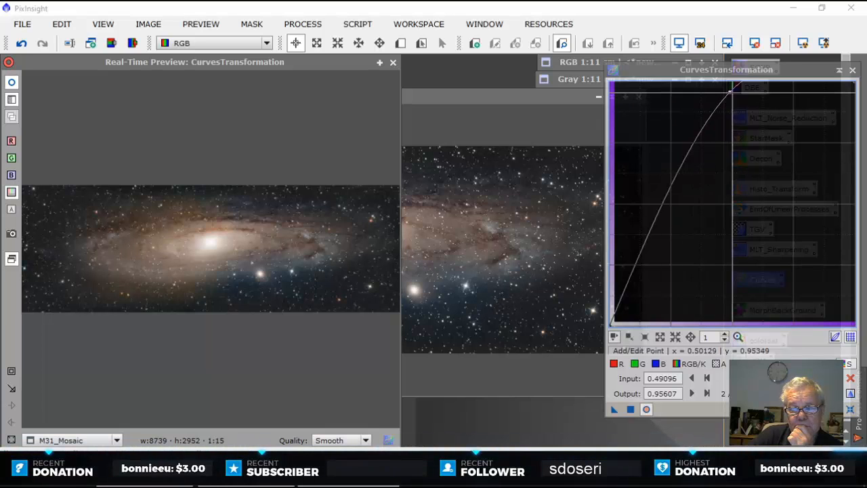
# Step: Steepen the saturation curve by moving its point to about input 0.253, output 0.977, and apply it to M31_Mosaic
pyautogui.moveTo(732, 92); pyautogui.dragTo(671, 86)
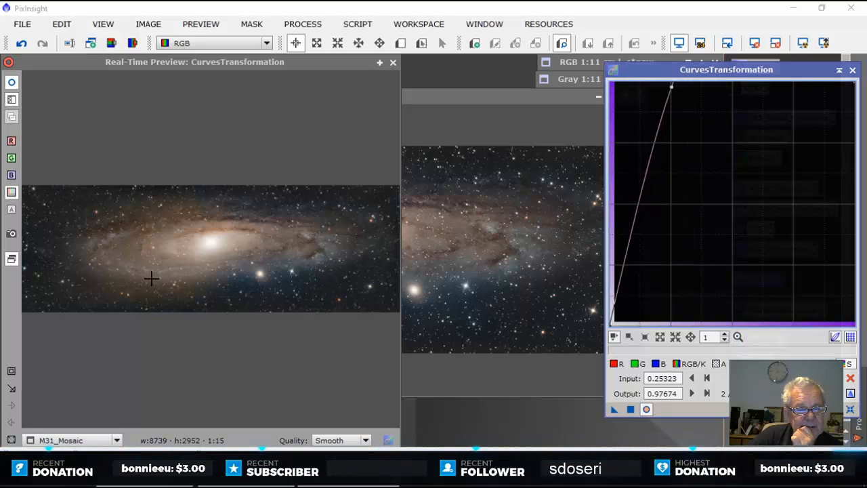
pyautogui.click(13, 86)
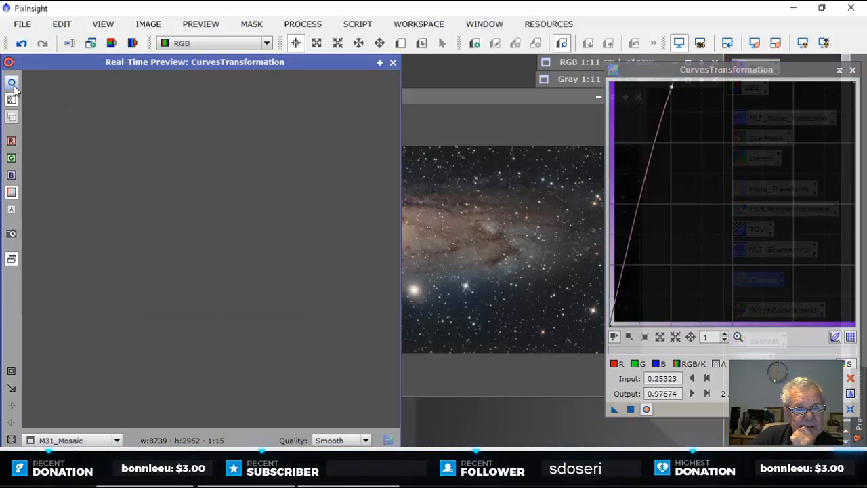
pyautogui.click(393, 64)
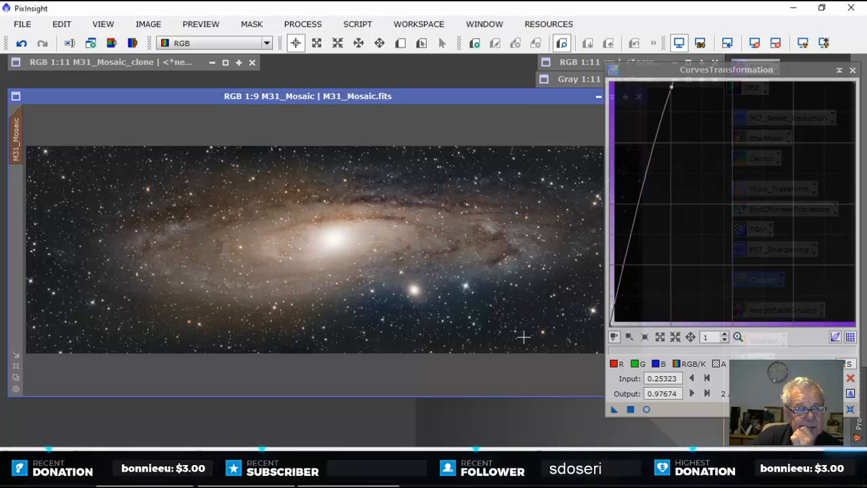
pyautogui.moveTo(613, 410); pyautogui.dragTo(422, 285)
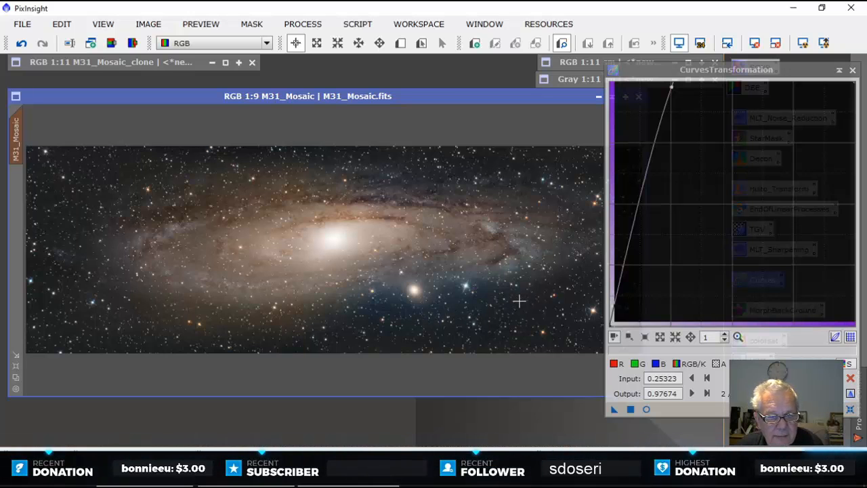
# Step: Recheck M31_Mosaic in the real-time preview, close CurvesTransformation and examine the galaxy and star colors up close
pyautogui.click(646, 410)
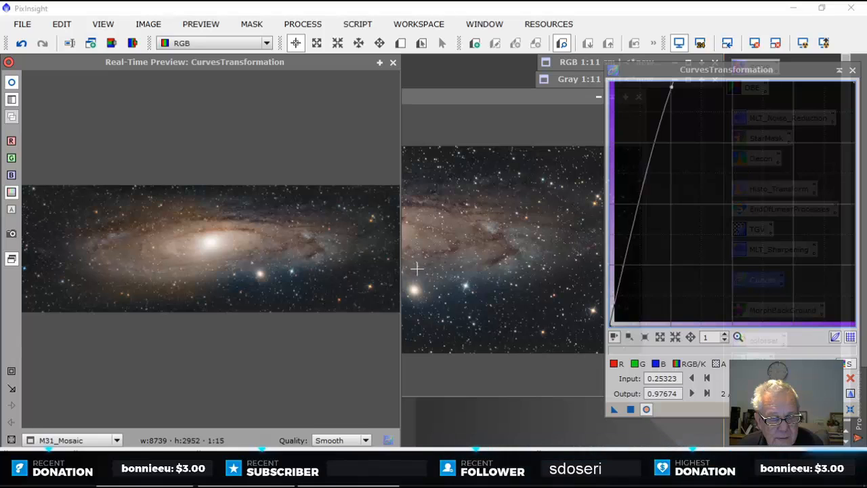
pyautogui.click(393, 62)
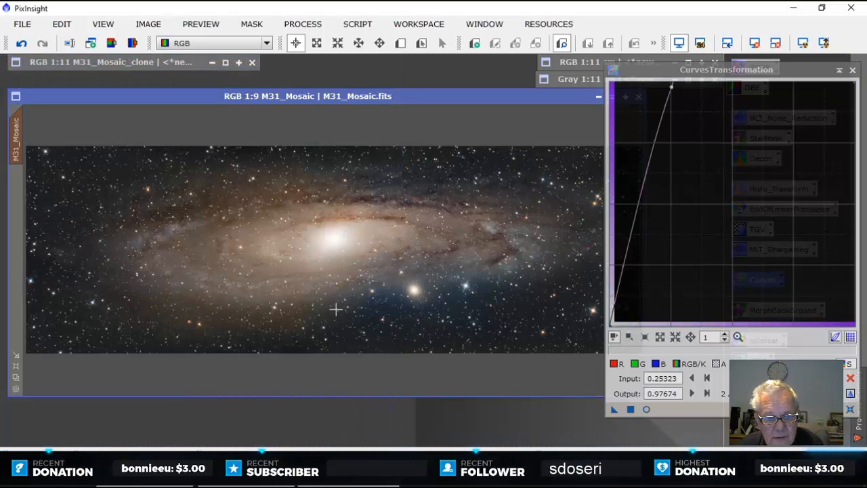
pyautogui.click(852, 70)
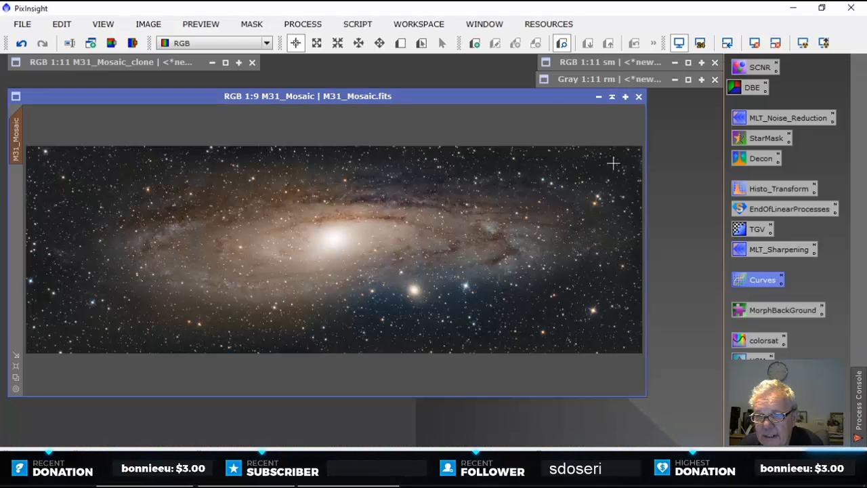
pyautogui.moveTo(533, 96); pyautogui.dragTo(534, 98)
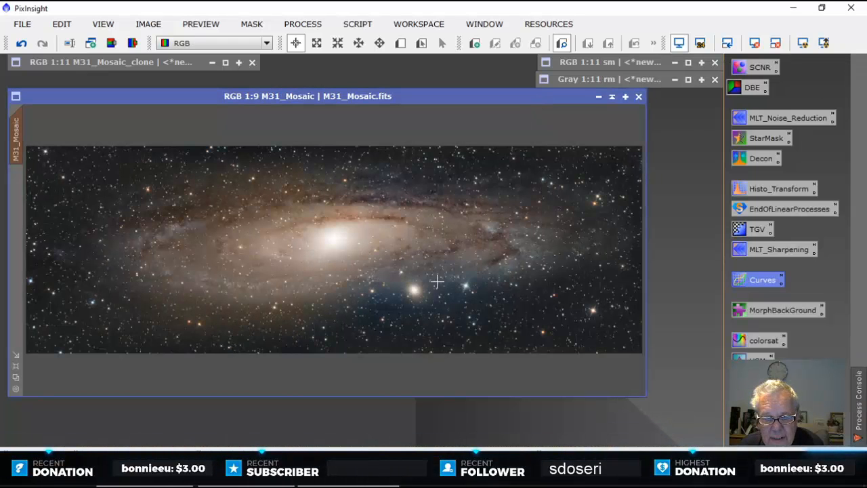
pyautogui.scroll(4, 383, 316)
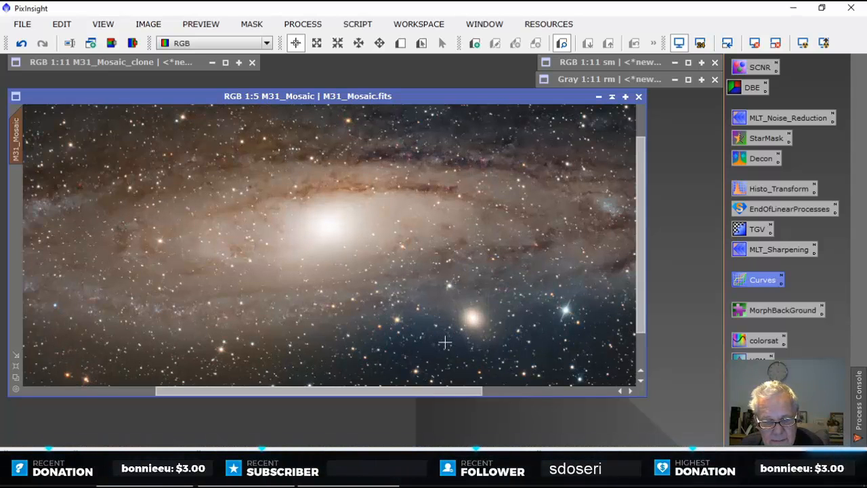
pyautogui.scroll(-3, 444, 343)
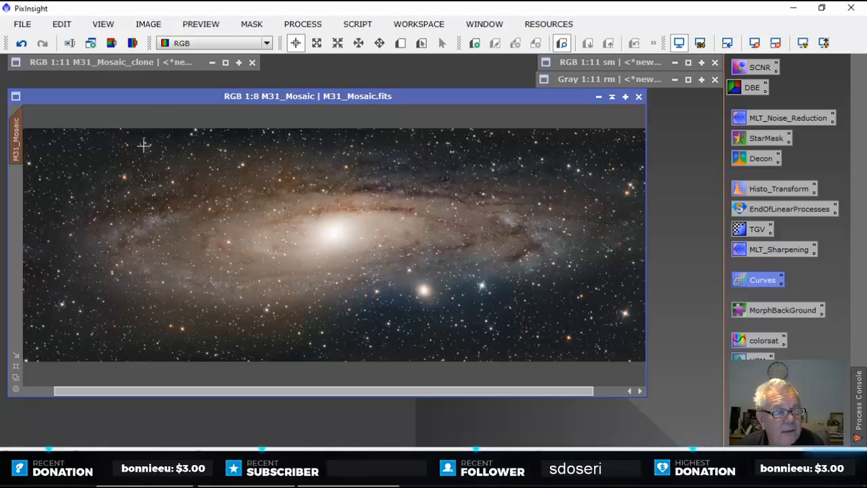
# Step: Remove the star mask from M31_Mosaic and assign the rm range mask to it instead
pyautogui.click(251, 23)
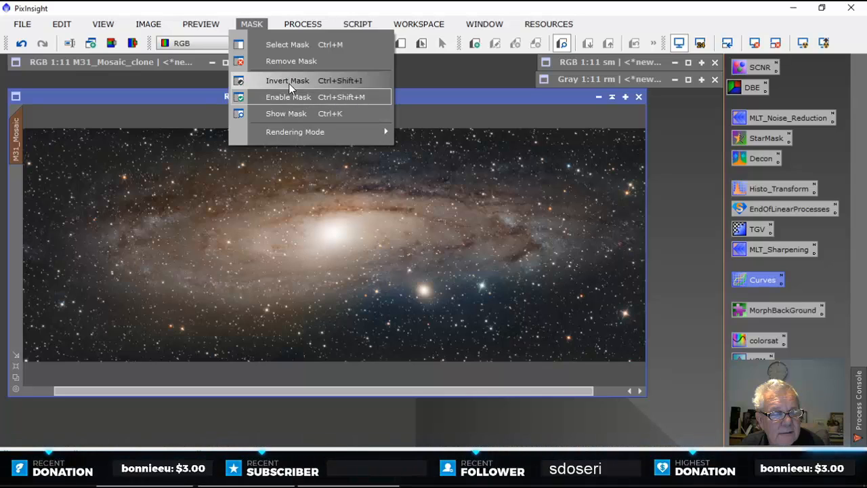
pyautogui.click(292, 61)
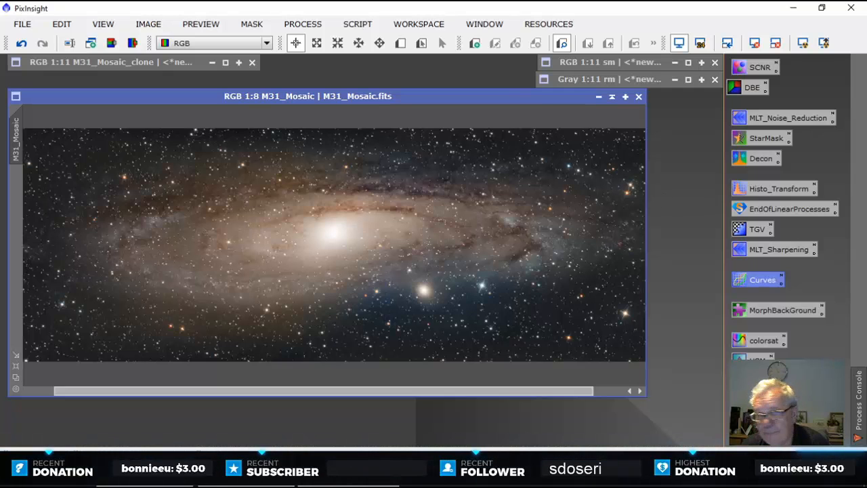
pyautogui.moveTo(534, 96)
pyautogui.mouseDown()
pyautogui.moveTo(538, 102)
pyautogui.moveTo(533, 98)
pyautogui.mouseUp()
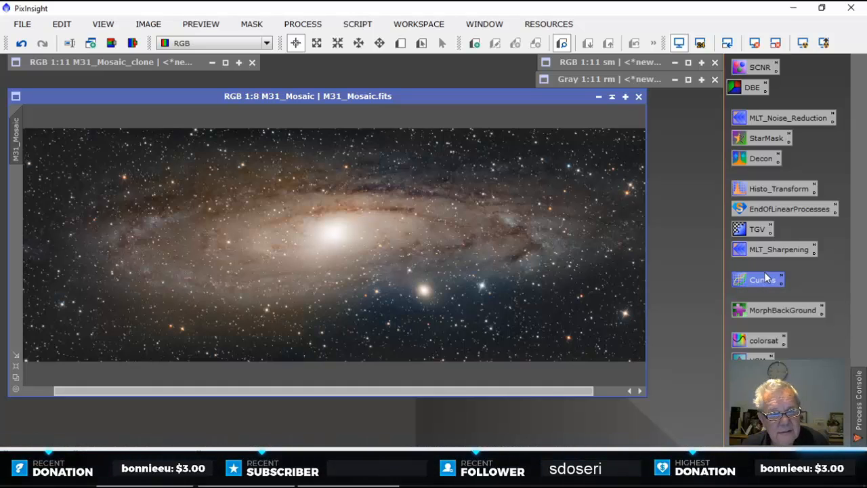
pyautogui.doubleClick(637, 79)
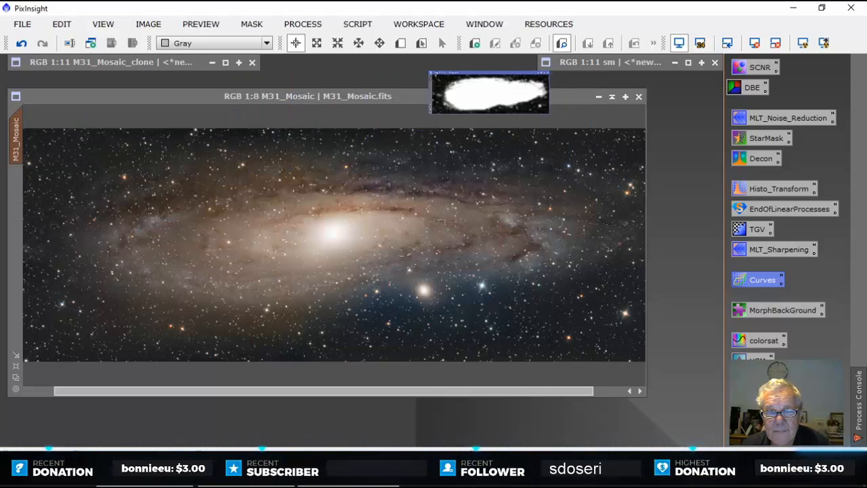
pyautogui.click(567, 79)
pyautogui.click(250, 25)
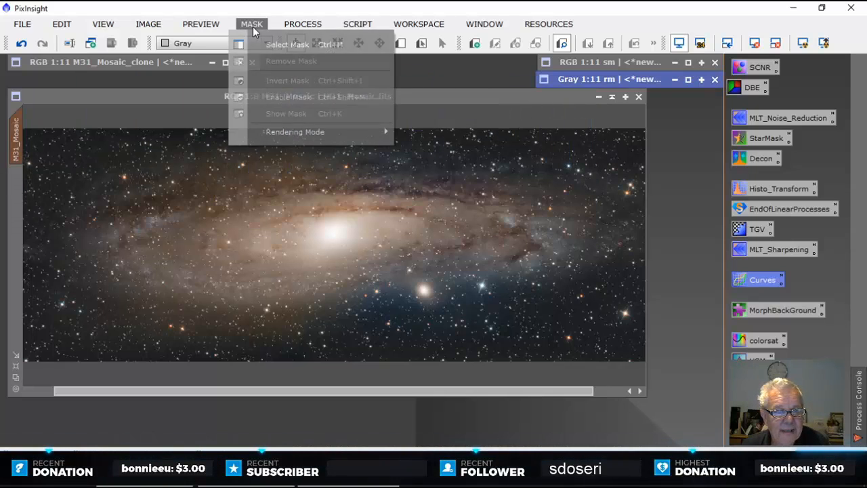
pyautogui.click(194, 94)
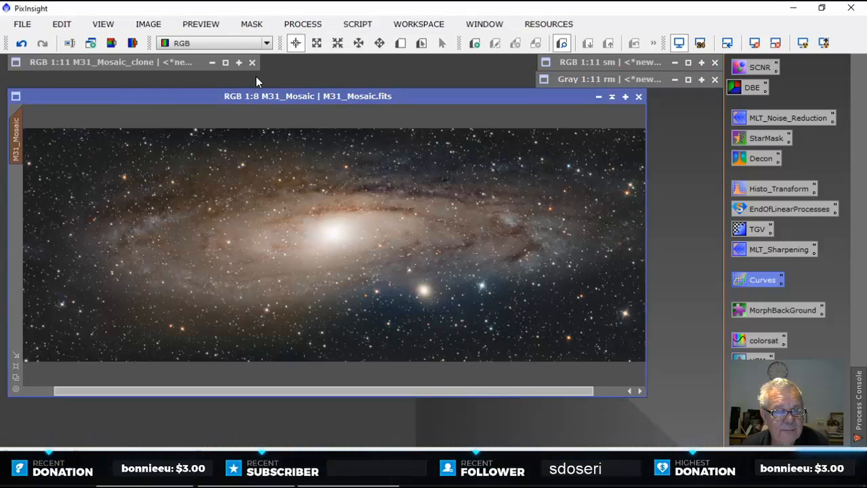
# Step: Show the range mask overlay on M31_Mosaic to check the protected area, and hide it again
pyautogui.click(252, 25)
pyautogui.click(268, 112)
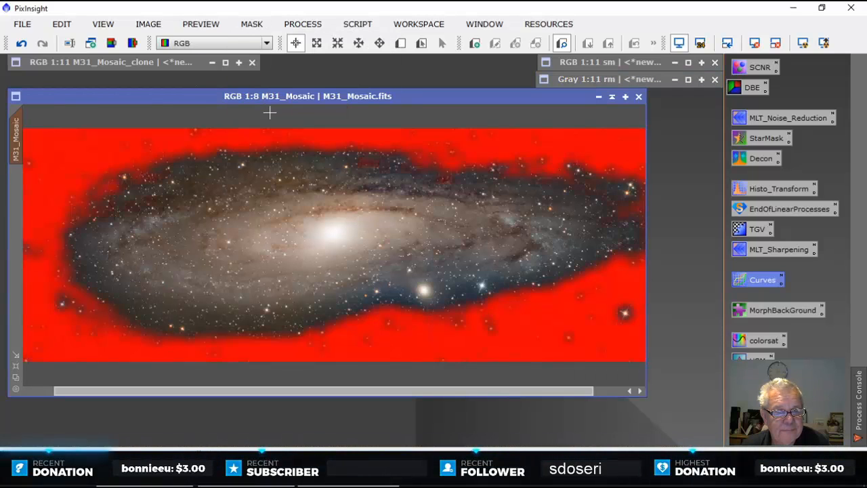
pyautogui.click(253, 25)
pyautogui.click(274, 113)
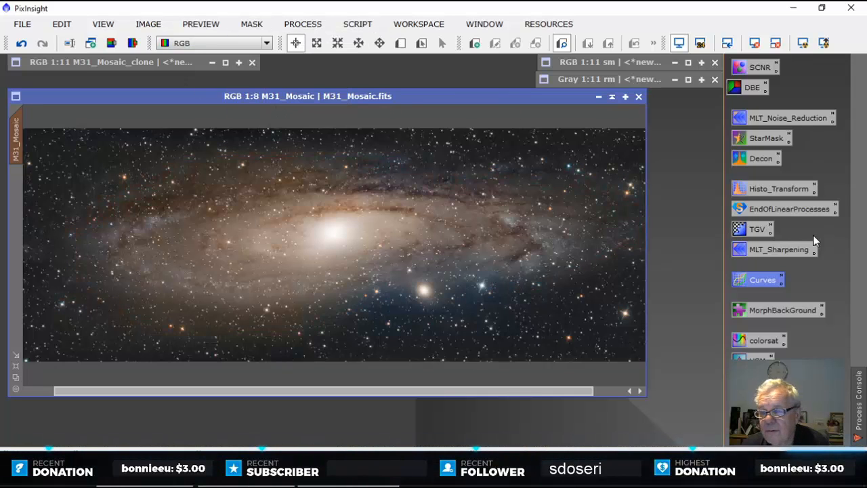
# Step: Open CurvesTransformation with a real-time preview of M31_Mosaic and add a red curve point at about input 0.506, output 0.499
pyautogui.doubleClick(758, 279)
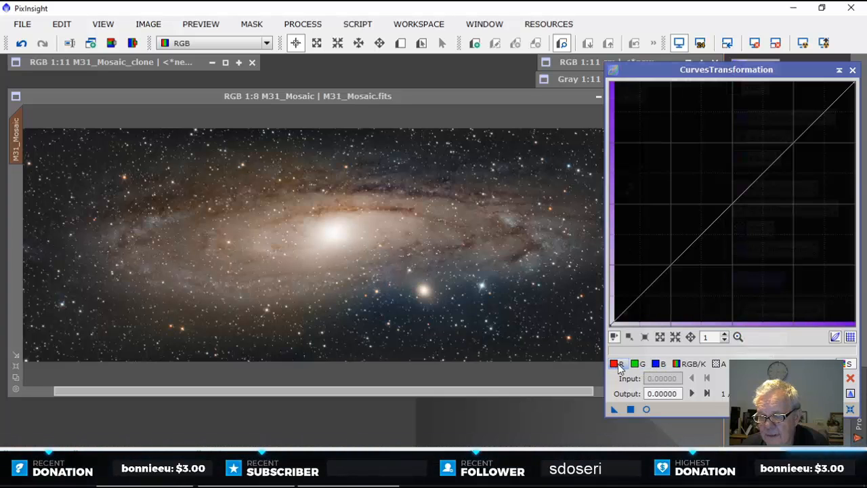
pyautogui.click(646, 410)
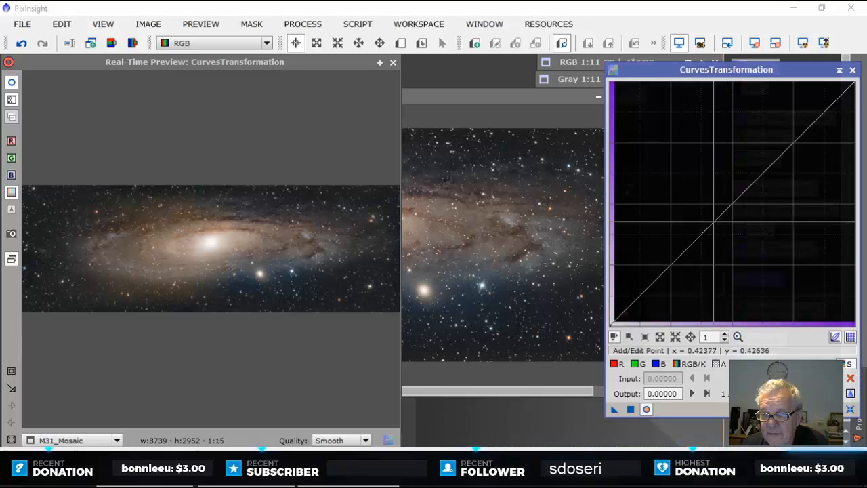
pyautogui.click(614, 364)
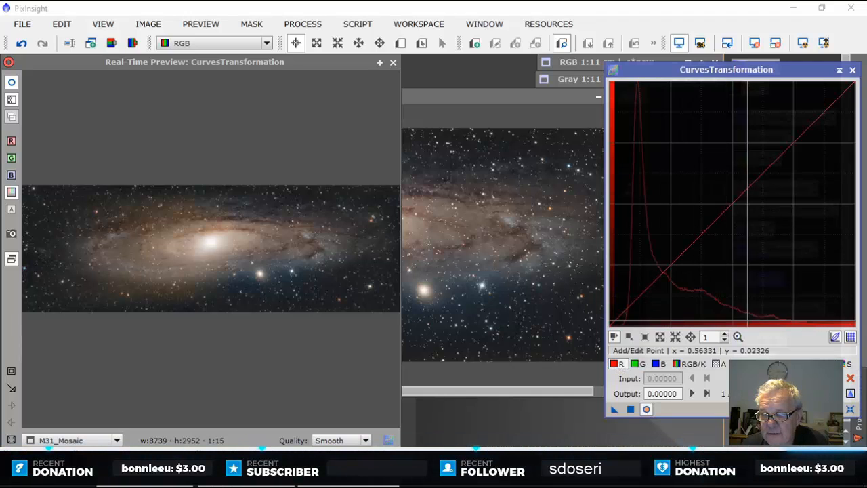
pyautogui.moveTo(734, 205)
pyautogui.mouseDown()
pyautogui.moveTo(730, 191)
pyautogui.moveTo(734, 204)
pyautogui.mouseUp()
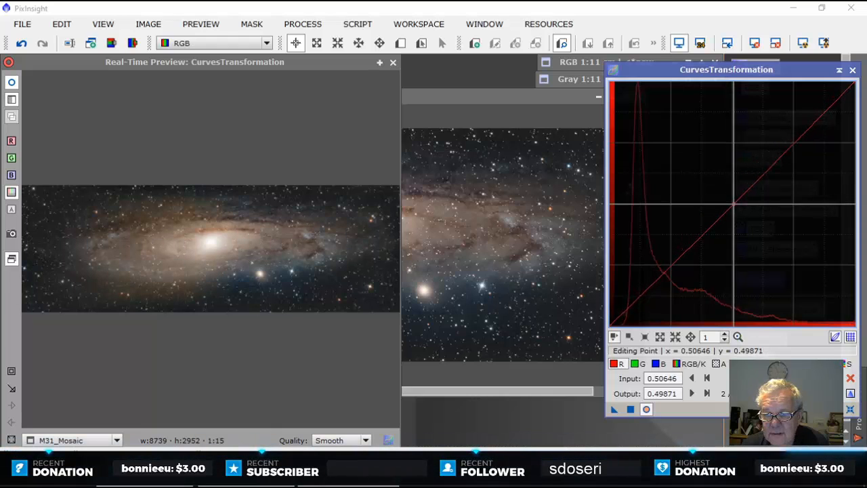
# Step: Try raising the blue curve's midpoint to about input 0.478, output 0.545, and reset the curves
pyautogui.click(656, 364)
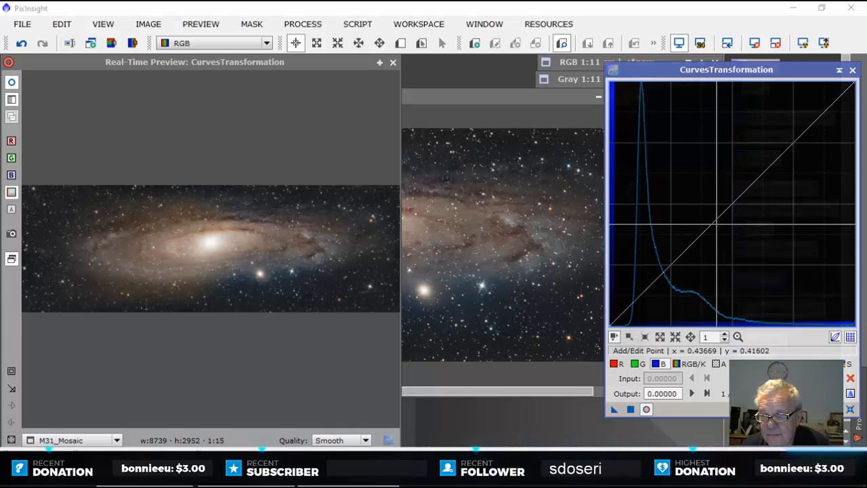
pyautogui.moveTo(734, 204)
pyautogui.mouseDown()
pyautogui.moveTo(726, 186)
pyautogui.moveTo(727, 193)
pyautogui.mouseUp()
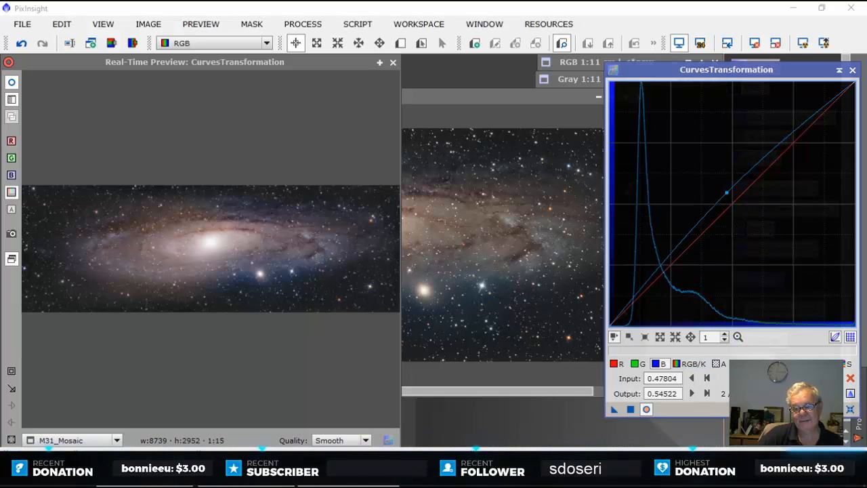
pyautogui.click(851, 410)
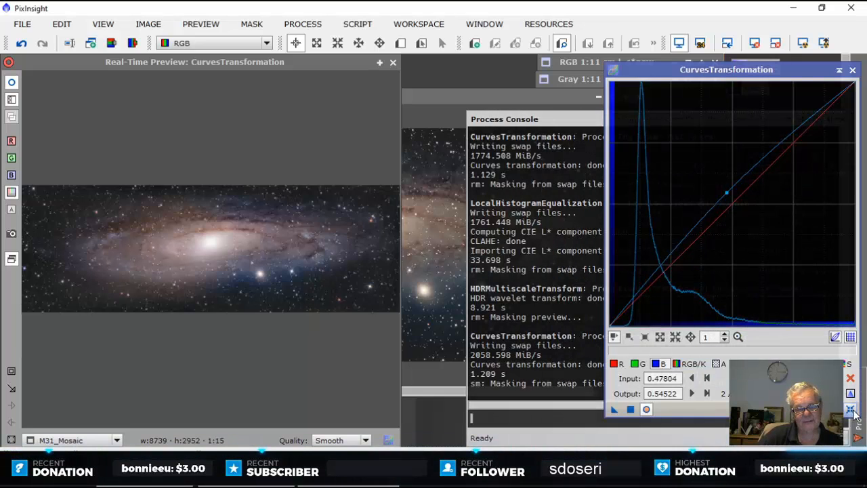
# Step: Reset the curves, shape a lightness S-curve through about (0.245, 0.181) and (0.742, 0.817), apply it to M31_Mosaic and close the preview
pyautogui.click(851, 409)
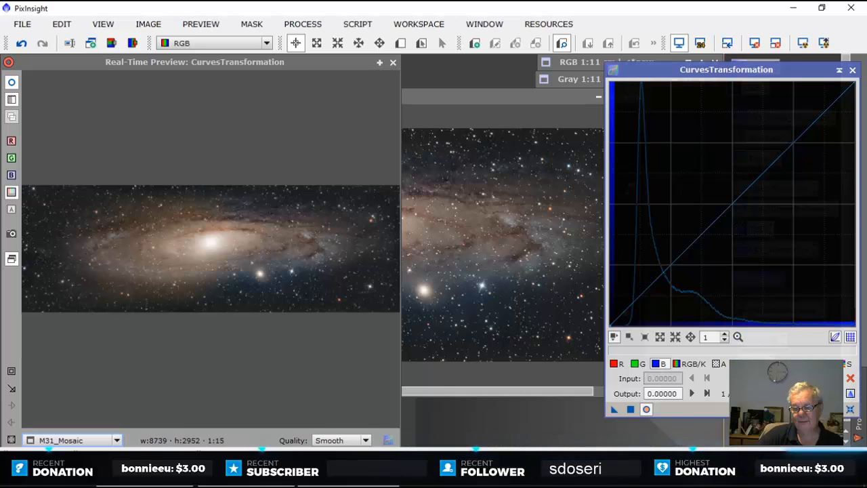
pyautogui.click(740, 364)
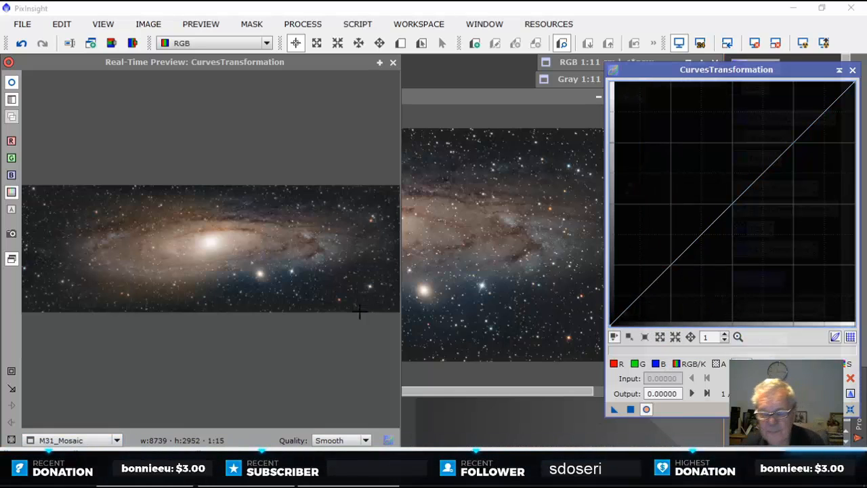
pyautogui.moveTo(672, 264); pyautogui.dragTo(669, 281)
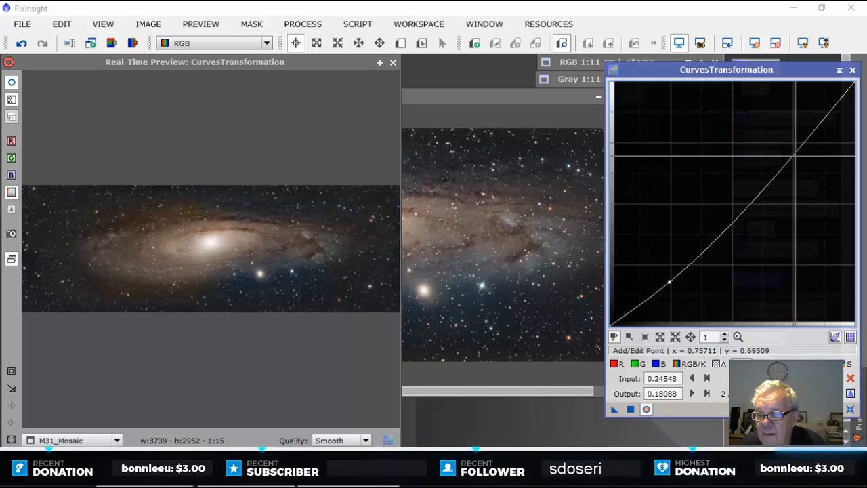
pyautogui.moveTo(796, 155); pyautogui.dragTo(791, 126)
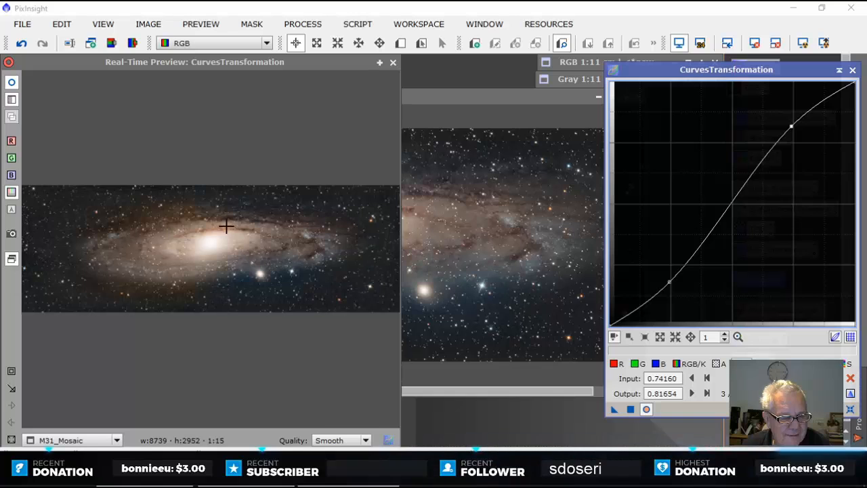
pyautogui.click(632, 410)
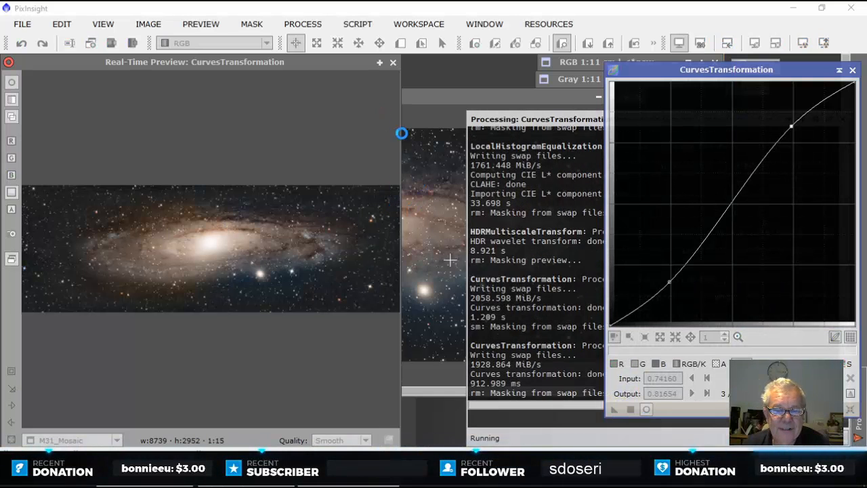
pyautogui.click(393, 63)
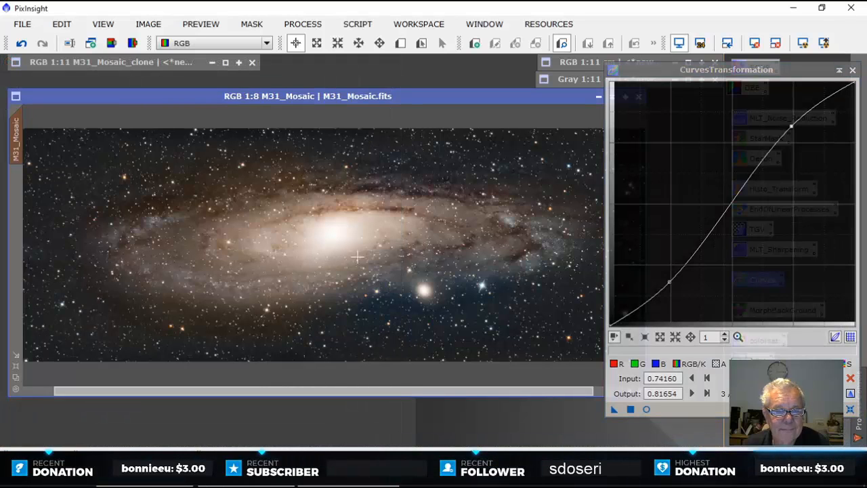
pyautogui.scroll(2, 488, 309)
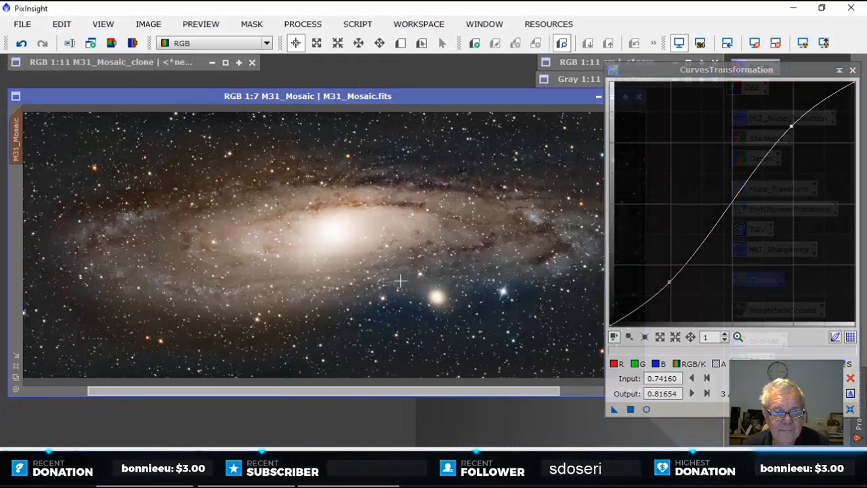
pyautogui.scroll(-1, 400, 280)
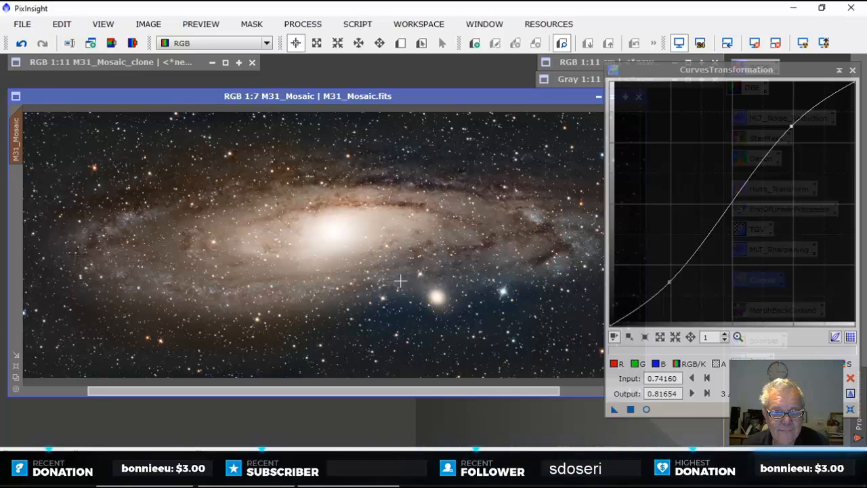
pyautogui.scroll(-1, 400, 280)
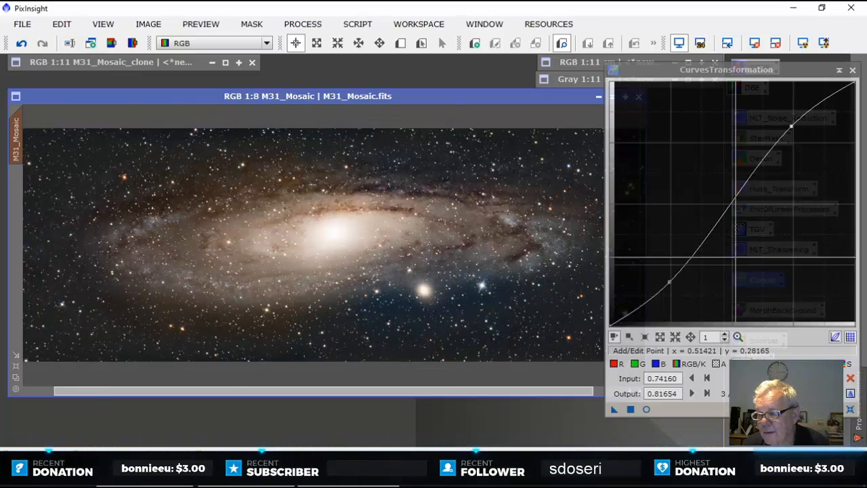
# Step: Reset the curves, raise the chrominance (c) curve's midpoint to about (0.501, 0.607) using the real-time preview, and apply it to M31_Mosaic
pyautogui.click(852, 403)
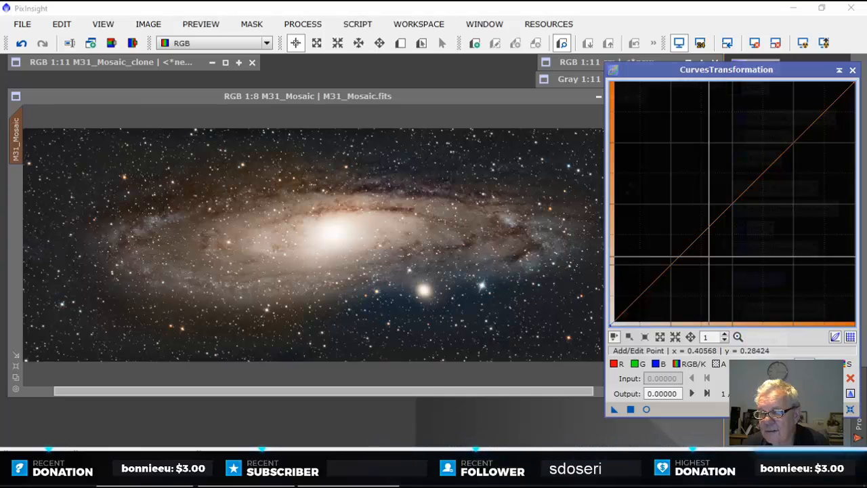
pyautogui.click(646, 410)
pyautogui.moveTo(734, 203); pyautogui.dragTo(734, 176)
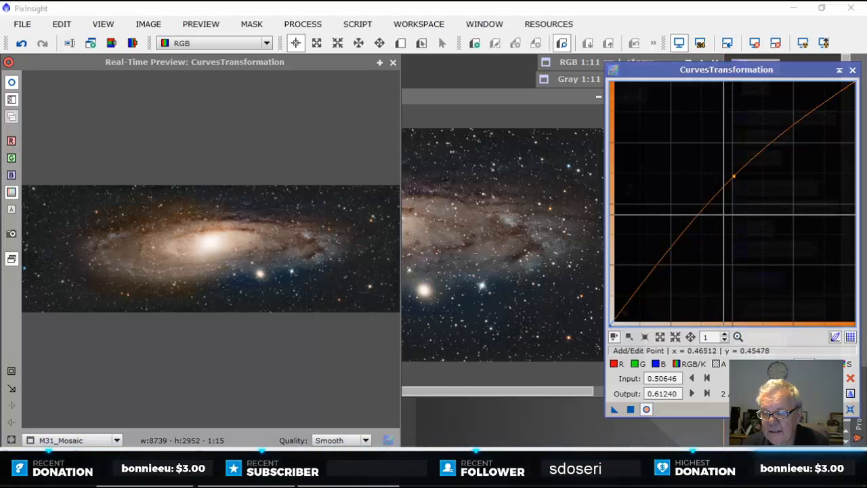
pyautogui.moveTo(734, 176); pyautogui.dragTo(732, 178)
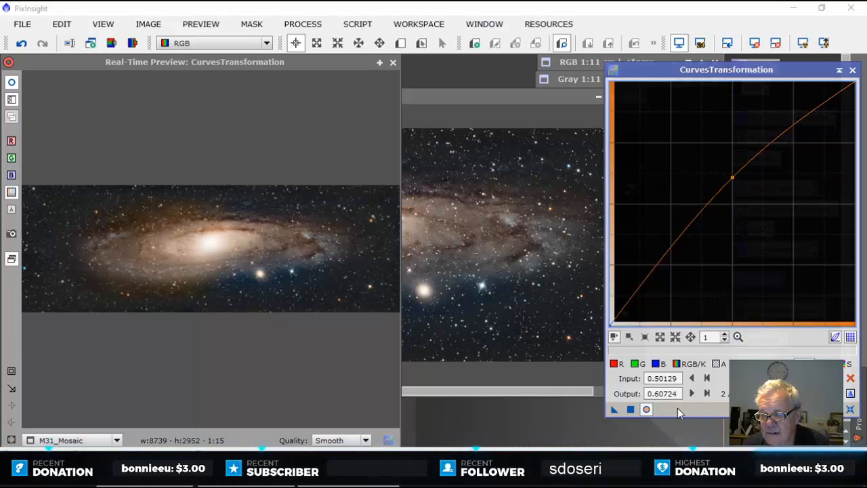
pyautogui.click(630, 410)
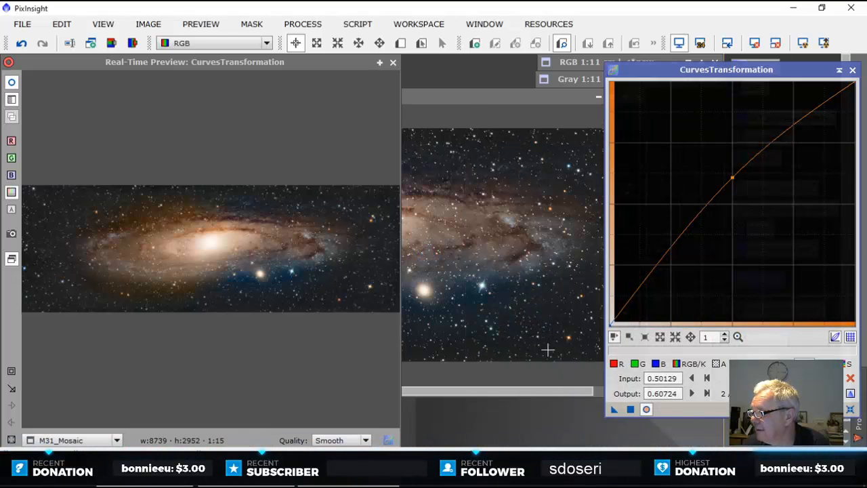
pyautogui.click(393, 63)
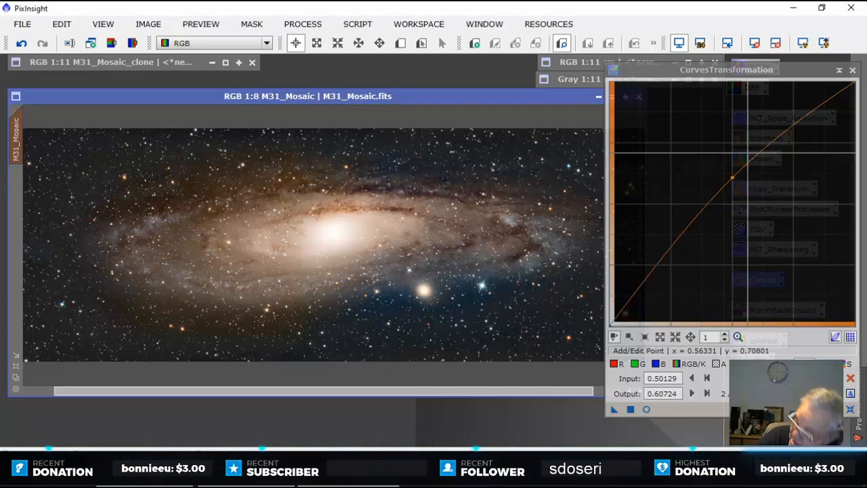
# Step: Close CurvesTransformation and remove the mask from M31_Mosaic
pyautogui.moveTo(797, 66); pyautogui.dragTo(774, 73)
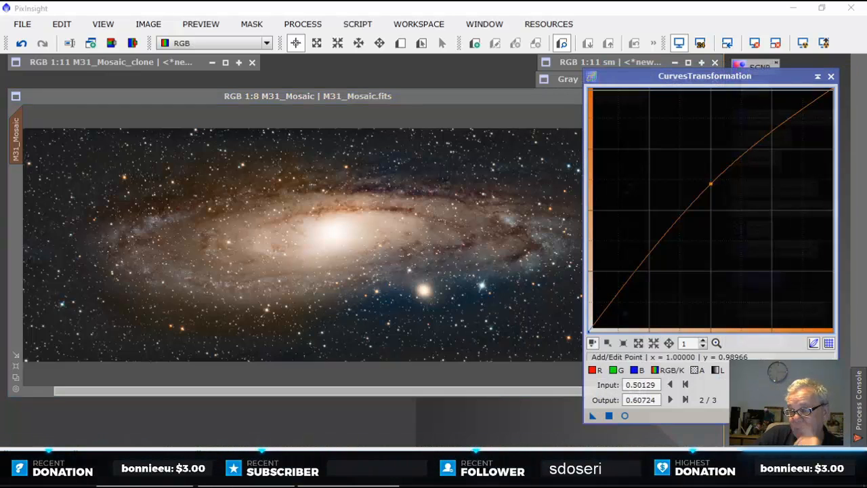
pyautogui.click(831, 77)
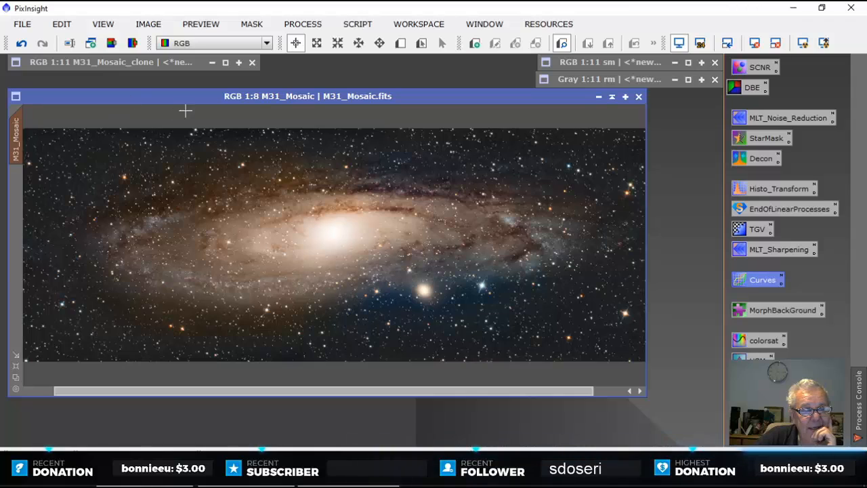
pyautogui.click(250, 24)
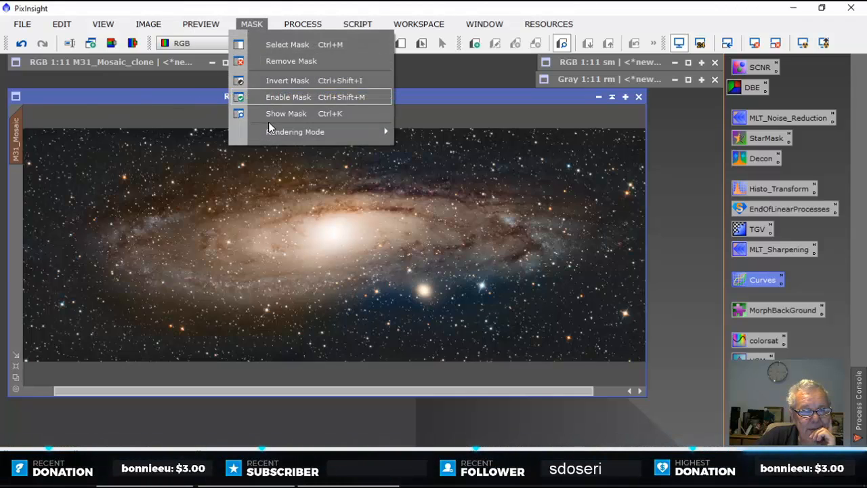
pyautogui.click(283, 66)
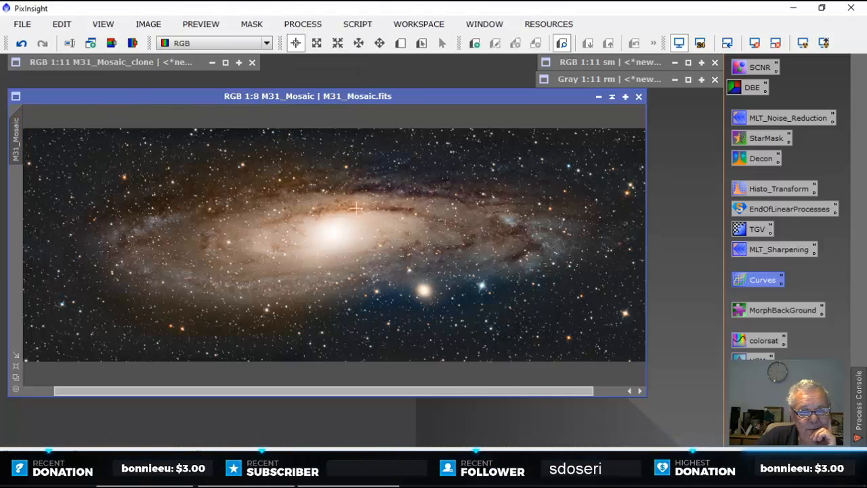
pyautogui.moveTo(425, 98)
pyautogui.mouseDown()
pyautogui.moveTo(450, 224)
pyautogui.moveTo(395, 108)
pyautogui.moveTo(418, 99)
pyautogui.mouseUp()
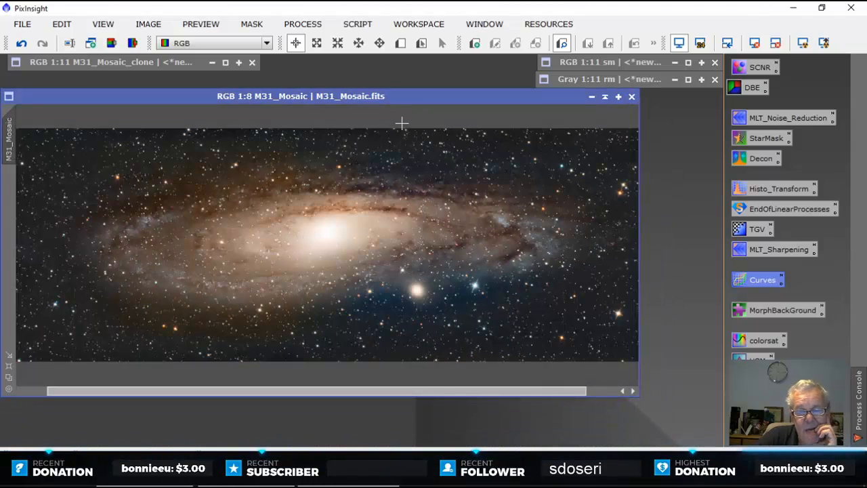
pyautogui.click(315, 27)
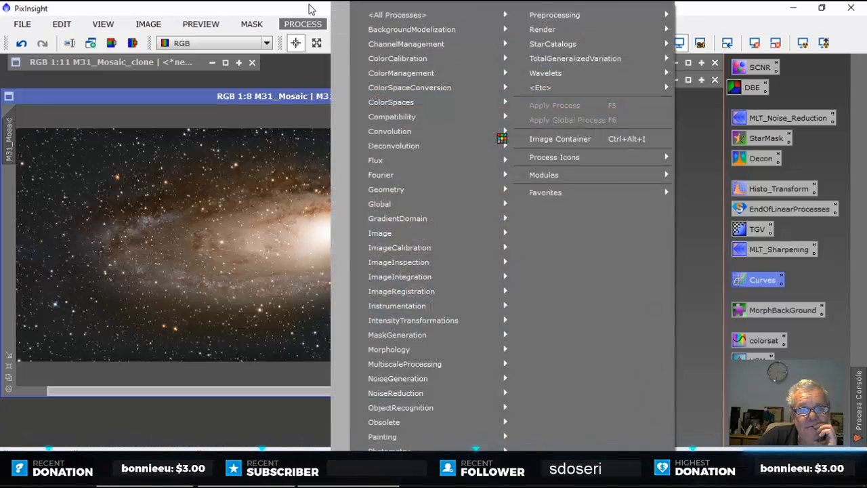
pyautogui.click(309, 6)
pyautogui.click(357, 25)
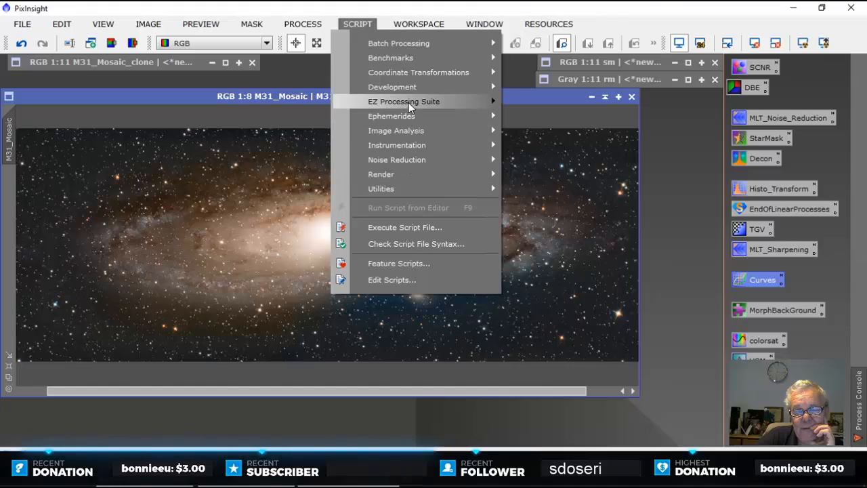
pyautogui.moveTo(411, 101)
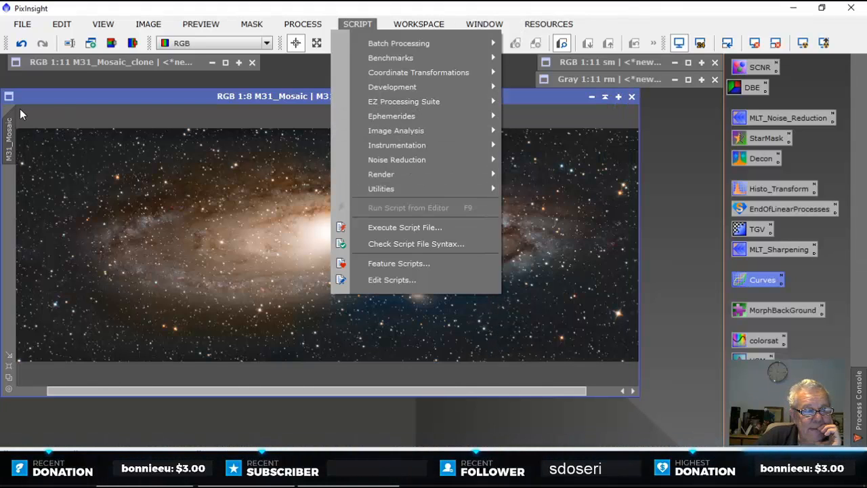
# Step: Duplicate the M31_Mosaic image and place the copy over the original
pyautogui.moveTo(10, 134); pyautogui.dragTo(310, 389)
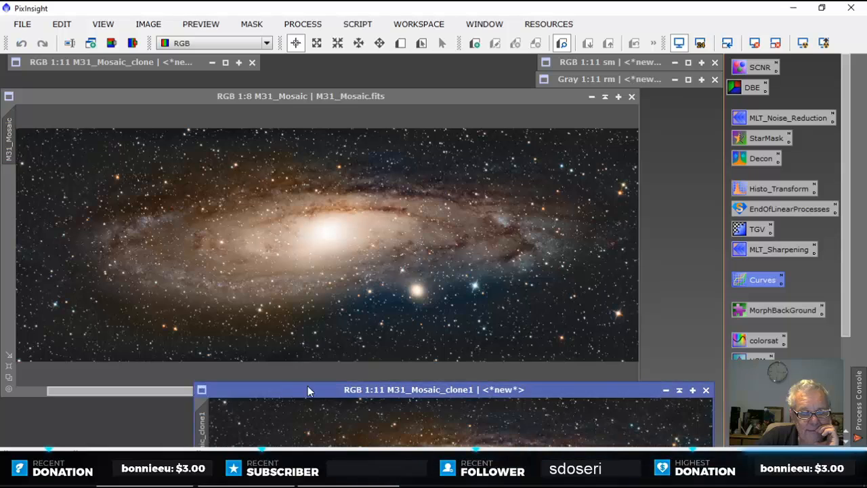
pyautogui.moveTo(279, 313); pyautogui.dragTo(191, 147)
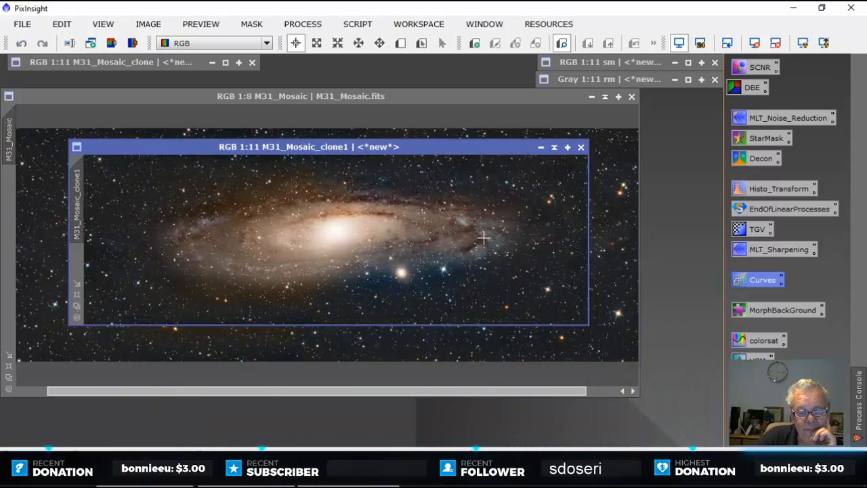
# Step: Run the EZ Star Reduction script on M31_Mosaic_clone1 with its default options, acknowledging the disclaimer and how-to notes
pyautogui.click(347, 26)
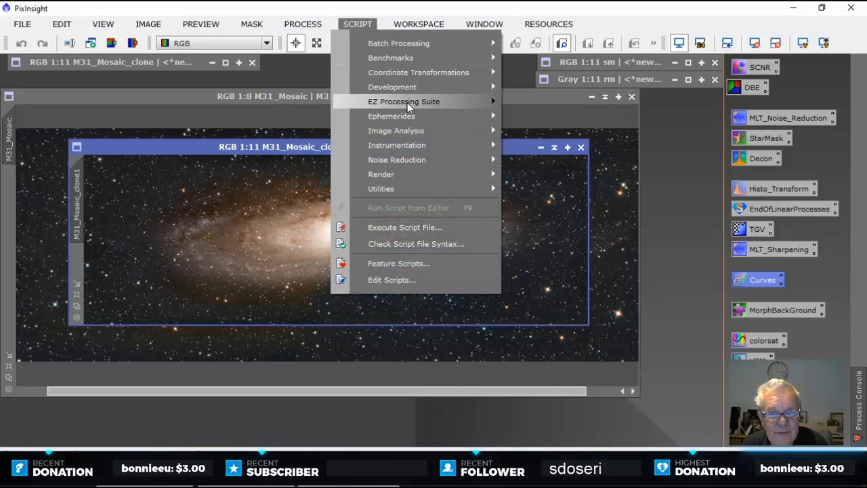
pyautogui.moveTo(407, 102)
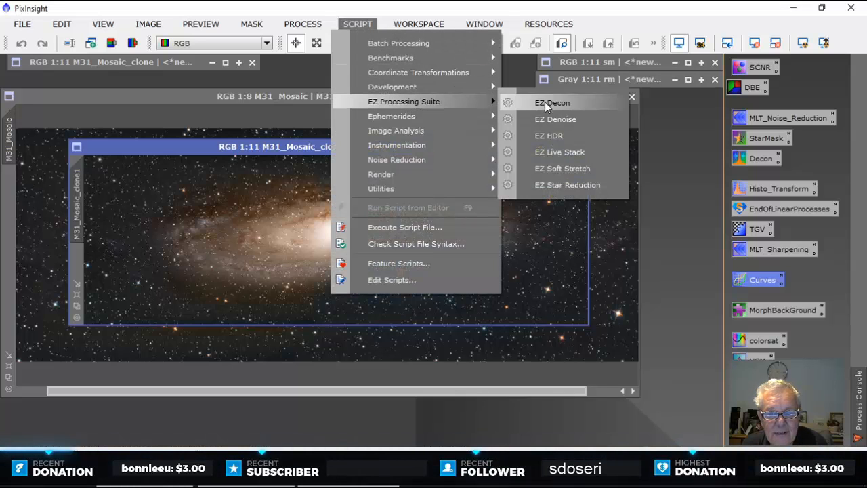
pyautogui.click(566, 183)
pyautogui.moveTo(470, 199); pyautogui.dragTo(393, 64)
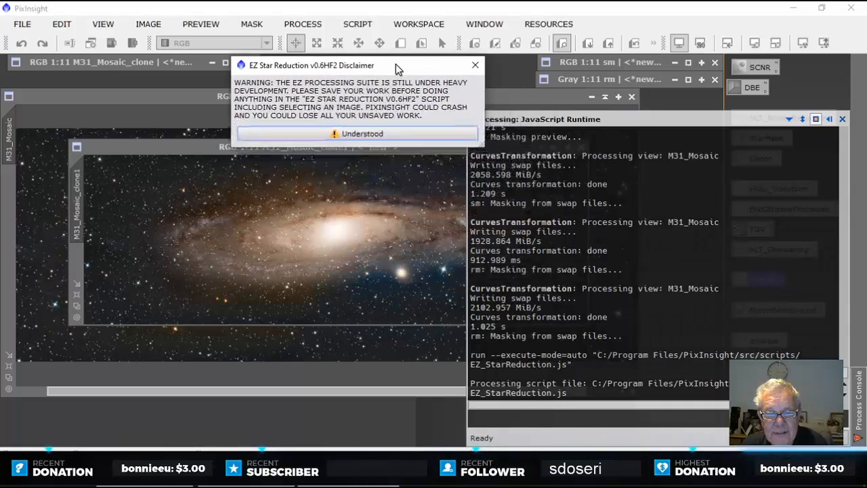
pyautogui.click(359, 133)
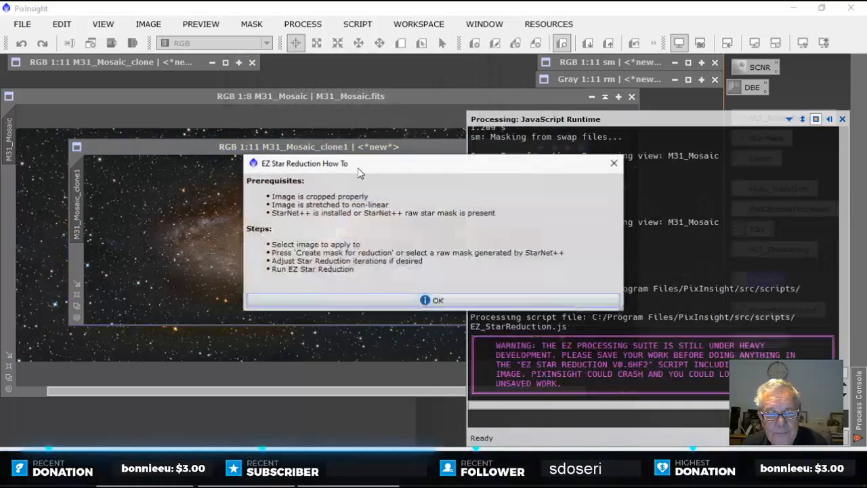
pyautogui.click(426, 302)
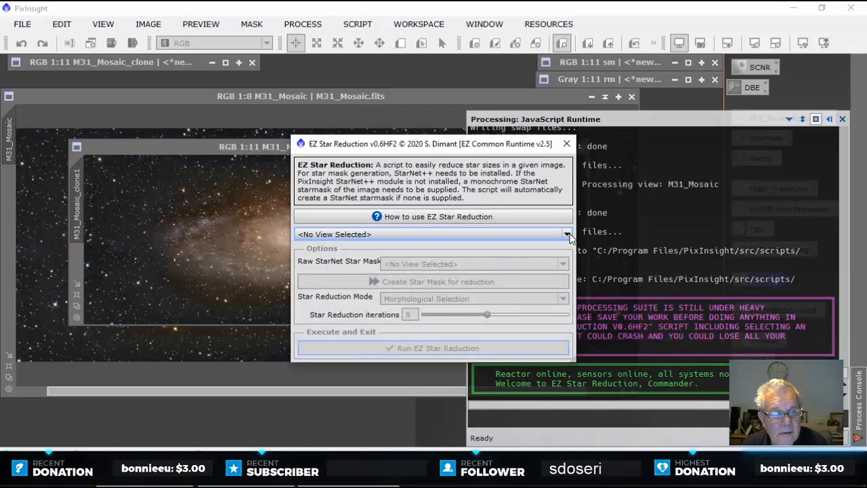
pyautogui.click(363, 234)
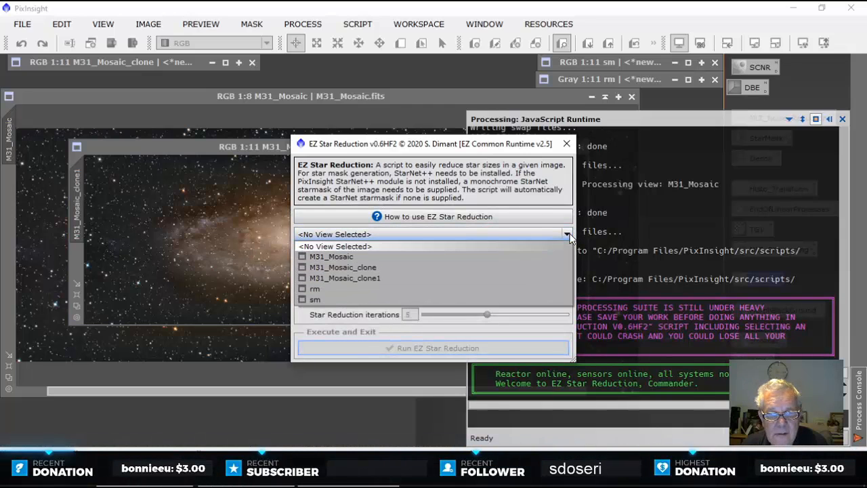
pyautogui.click(374, 278)
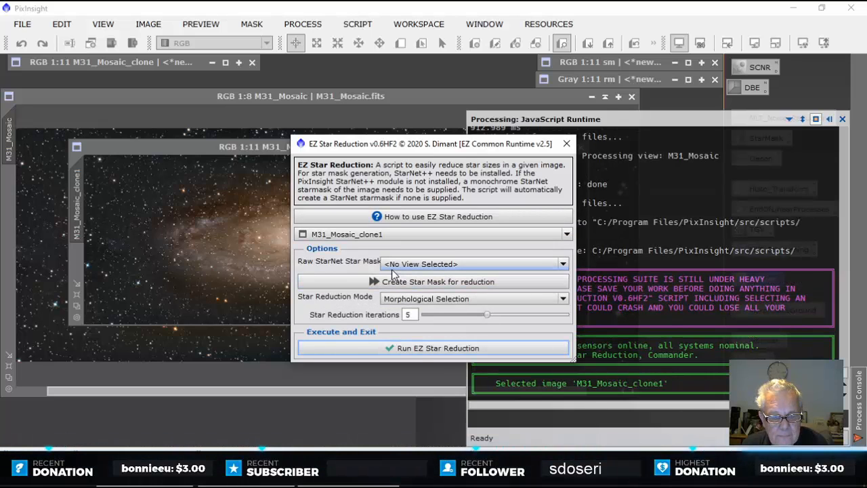
pyautogui.click(421, 347)
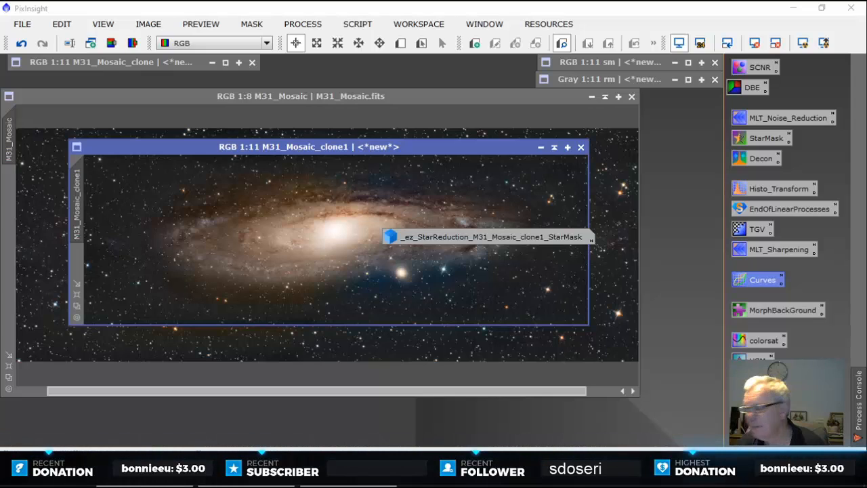
# Step: Open the star mask generated by the star reduction and close it without saving
pyautogui.doubleClick(491, 237)
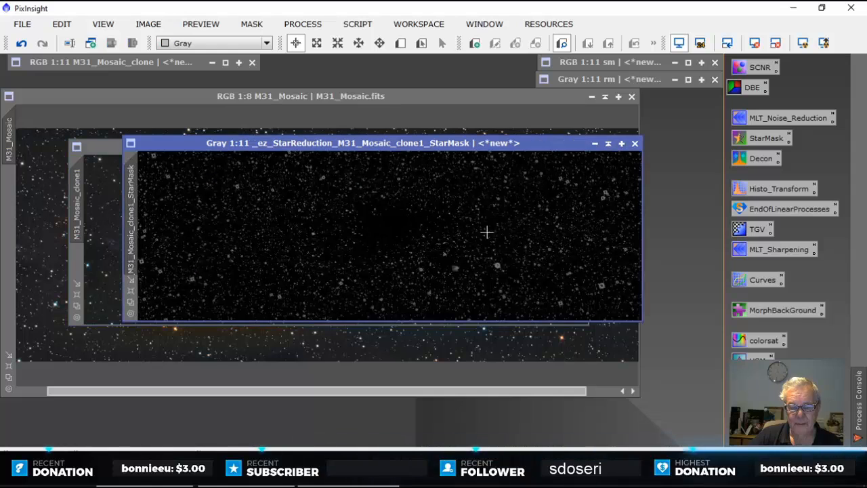
pyautogui.click(635, 143)
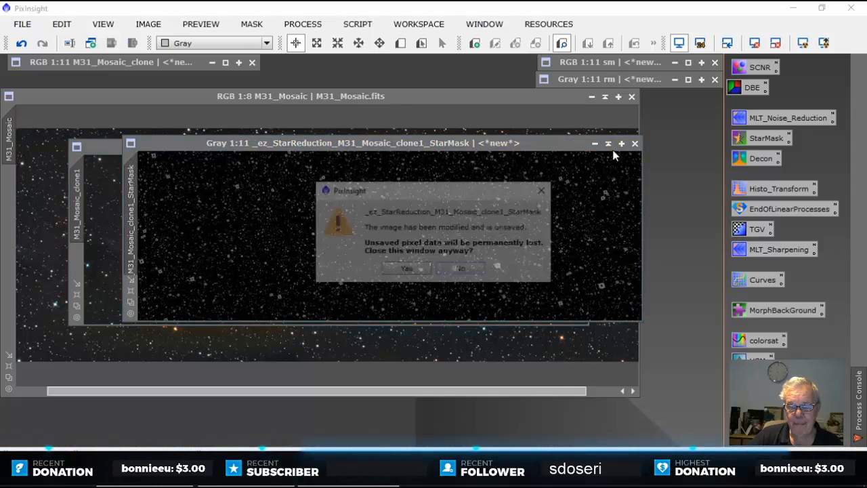
pyautogui.click(400, 270)
pyautogui.click(406, 270)
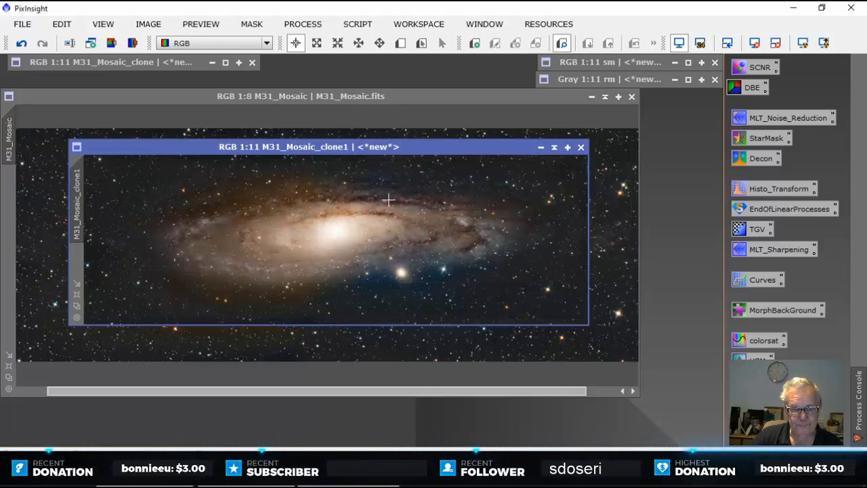
# Step: Collapse the M31_Mosaic_clone1 and M31_Mosaic windows and park them out of the way, then briefly expand M31_Mosaic_clone and collapse it again
pyautogui.moveTo(378, 147); pyautogui.dragTo(454, 186)
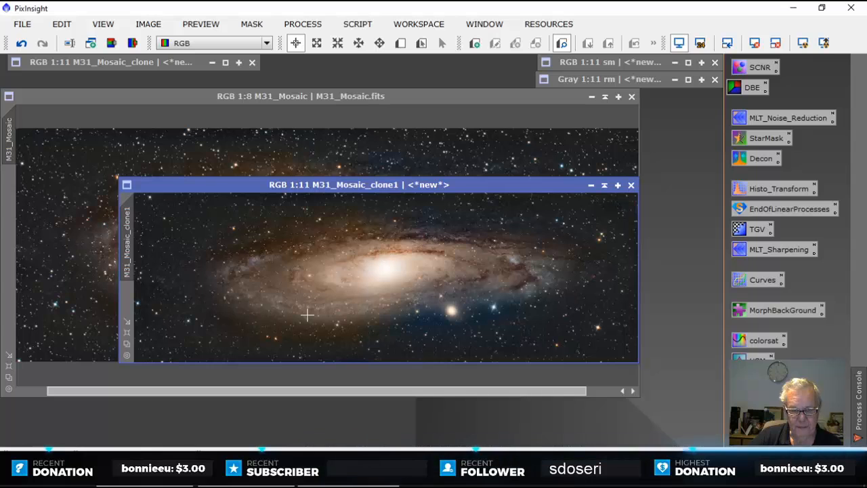
pyautogui.moveTo(567, 186); pyautogui.dragTo(539, 187)
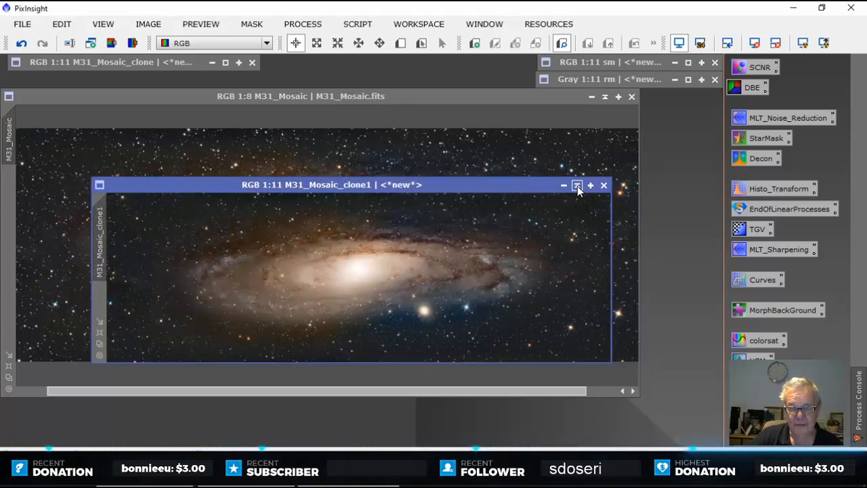
pyautogui.click(576, 185)
pyautogui.moveTo(327, 274)
pyautogui.mouseDown()
pyautogui.moveTo(402, 88)
pyautogui.moveTo(386, 67)
pyautogui.mouseUp()
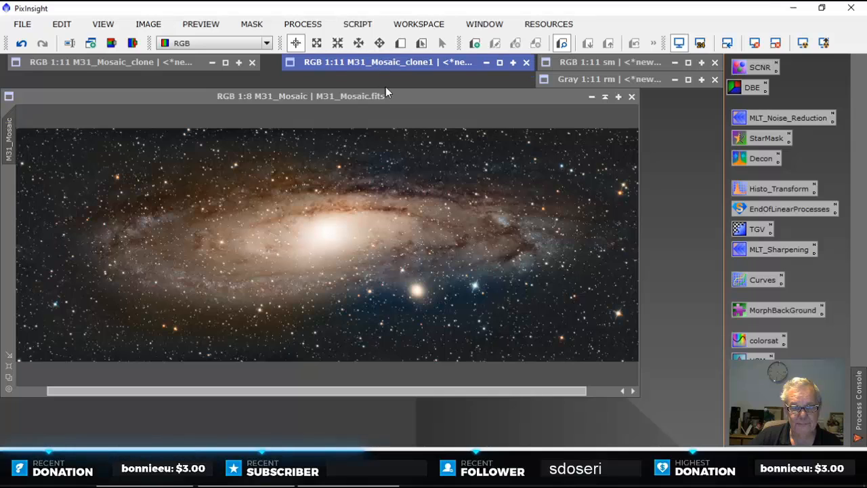
pyautogui.click(606, 100)
pyautogui.moveTo(331, 244); pyautogui.dragTo(424, 82)
pyautogui.doubleClick(188, 63)
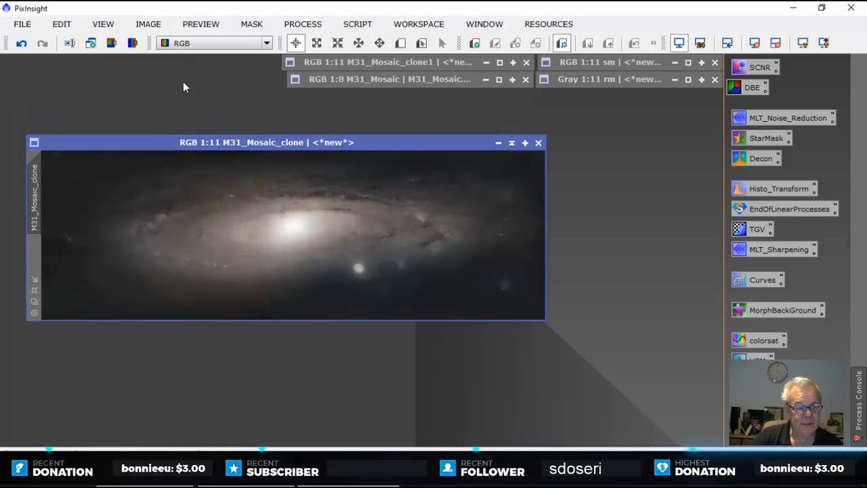
pyautogui.click(512, 143)
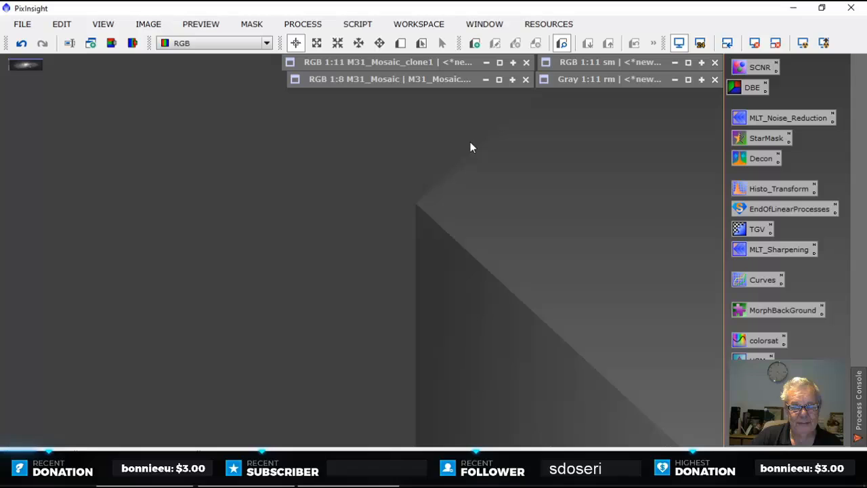
# Step: Close the sm and rm mask images, accepting that their existing mask references will be broken
pyautogui.click(716, 63)
pyautogui.click(529, 281)
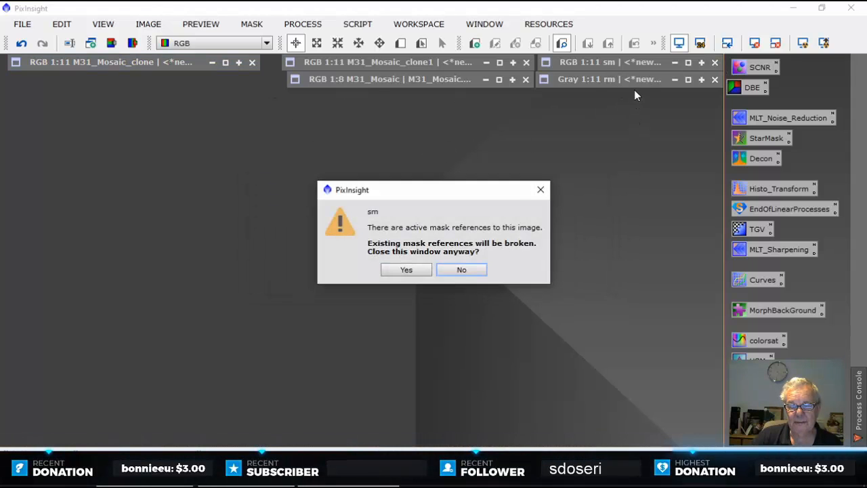
pyautogui.click(407, 270)
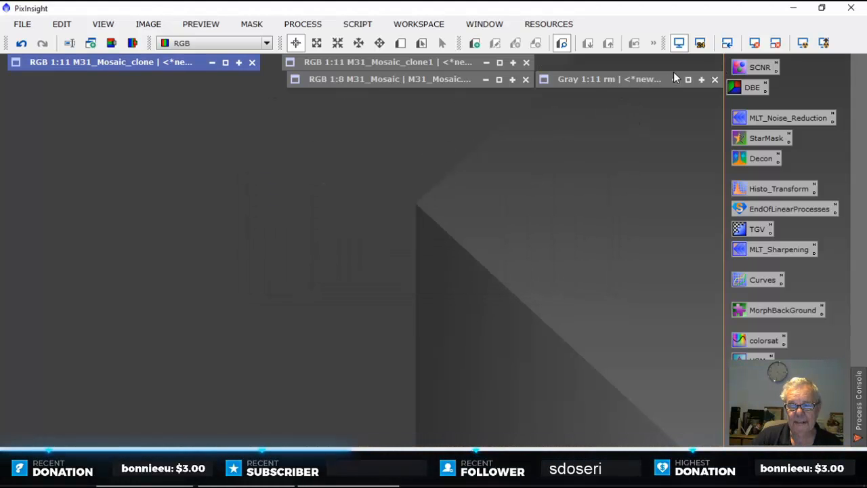
pyautogui.click(715, 80)
pyautogui.click(529, 281)
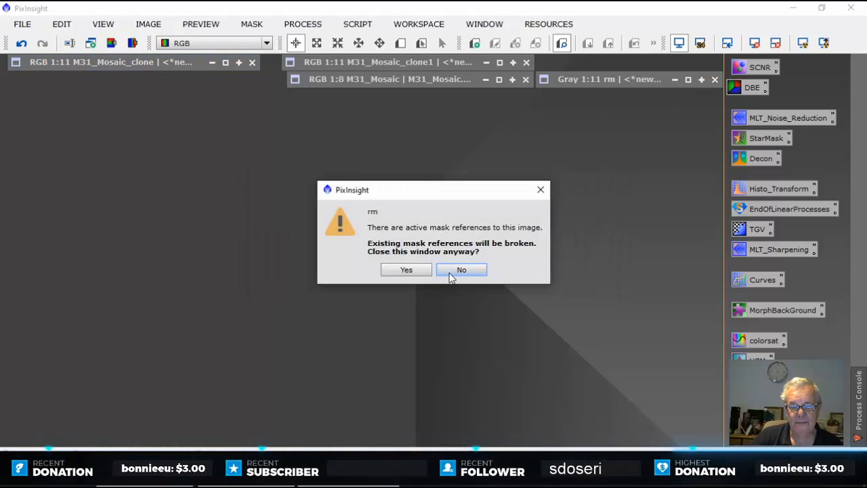
pyautogui.click(407, 270)
# Step: Delete all the Andromeda_Nebula_1_Panel_1 FITS files from the Stream/M31 folder while browsing for images to open
pyautogui.click(27, 24)
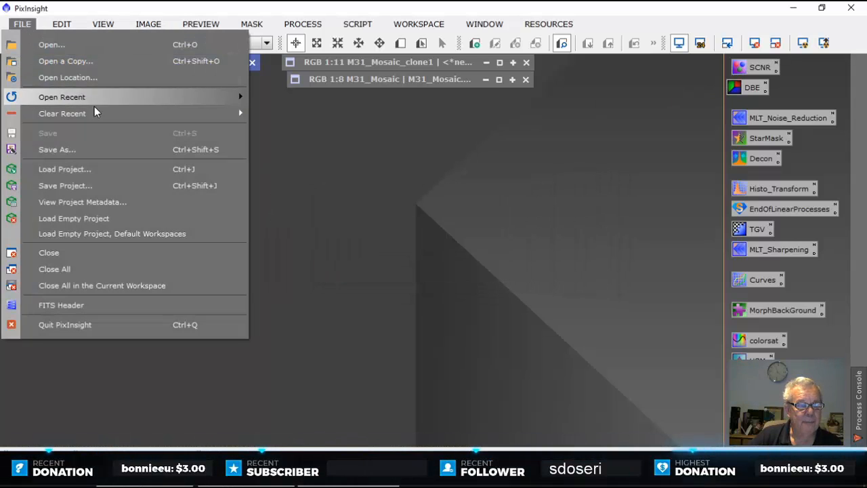
pyautogui.click(65, 44)
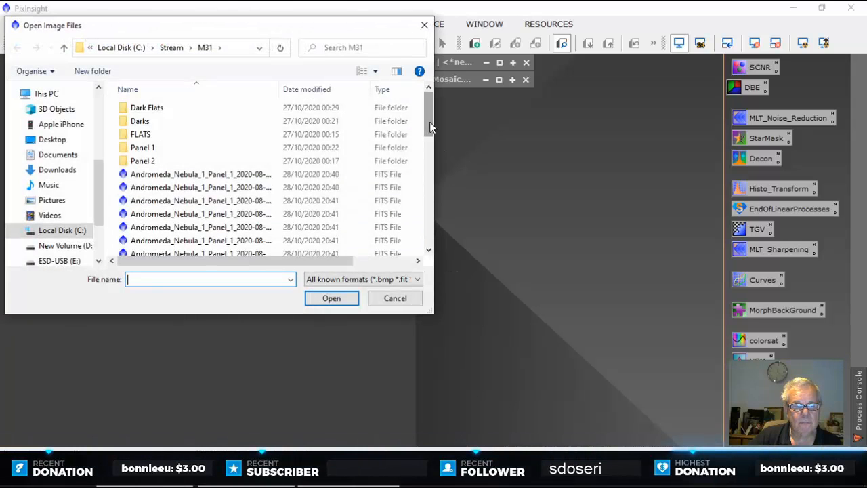
pyautogui.moveTo(430, 126)
pyautogui.mouseDown()
pyautogui.moveTo(427, 151)
pyautogui.moveTo(429, 130)
pyautogui.mouseUp()
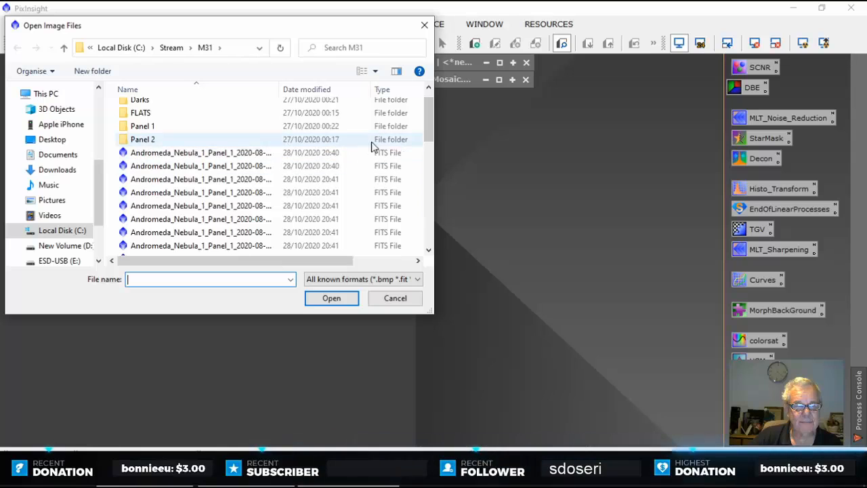
pyautogui.click(252, 154)
pyautogui.moveTo(429, 136); pyautogui.dragTo(427, 210)
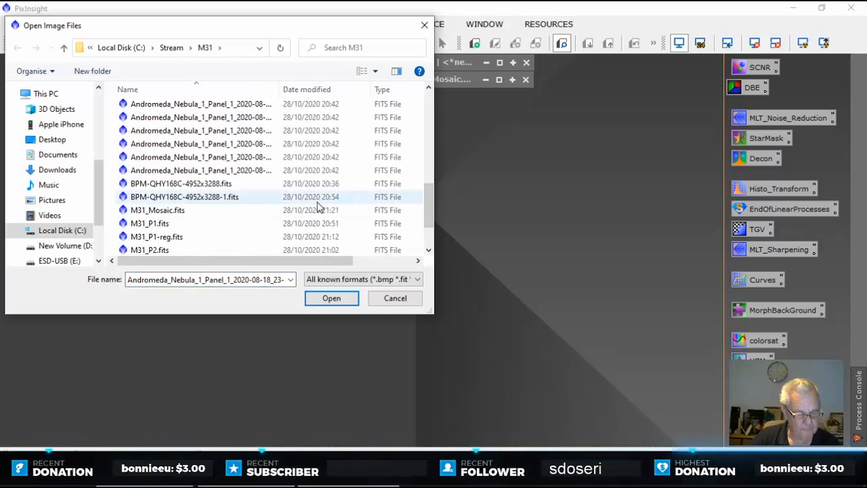
pyautogui.keyDown('shift'); pyautogui.click(252, 171); pyautogui.keyUp('shift')
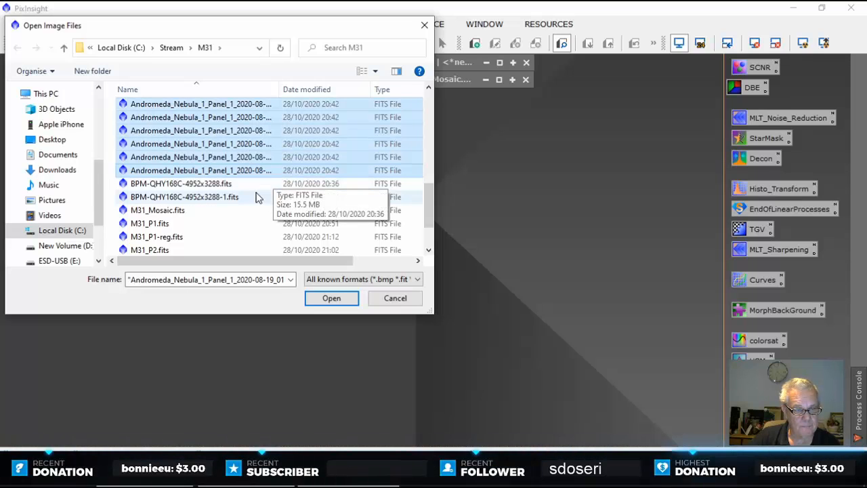
pyautogui.press('Delete')
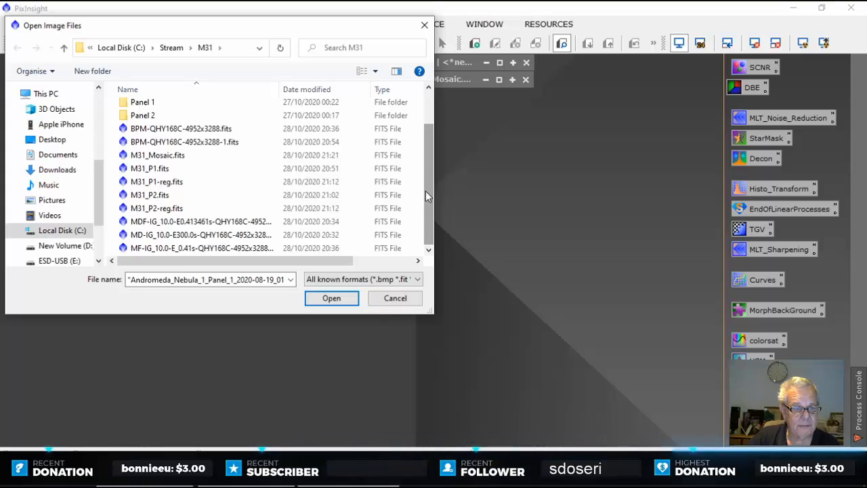
# Step: Open the registered panel images M31_P1-reg.fits and M31_P2-reg.fits together
pyautogui.click(170, 182)
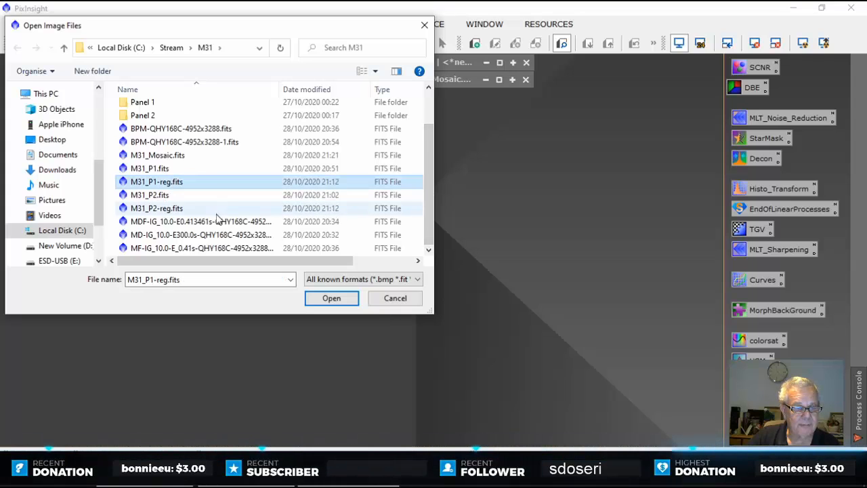
pyautogui.keyDown('ctrl'); pyautogui.click(177, 209); pyautogui.keyUp('ctrl')
pyautogui.click(331, 299)
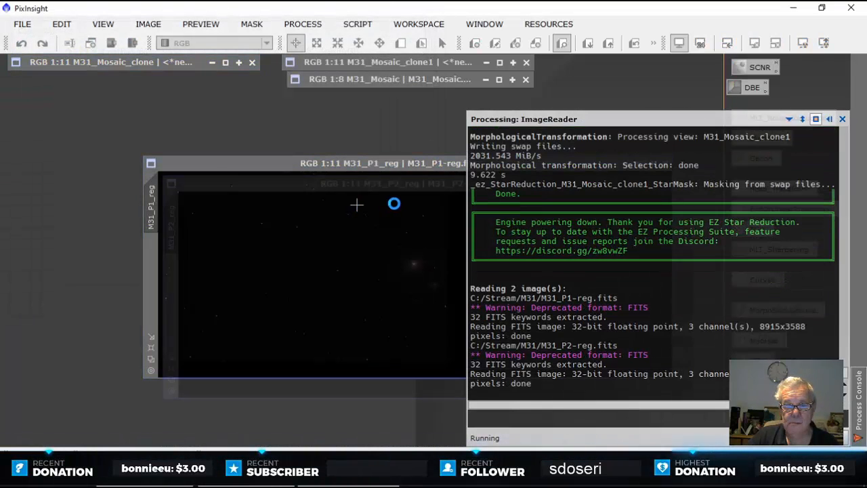
# Step: Separate the two registered panel windows, auto-stretch both for viewing, and close them
pyautogui.moveTo(456, 162); pyautogui.dragTo(372, 119)
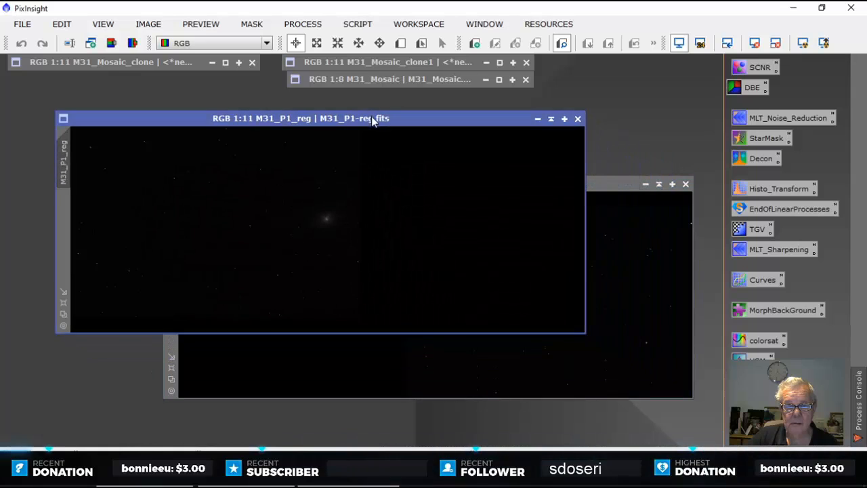
pyautogui.click(802, 43)
pyautogui.moveTo(442, 121); pyautogui.dragTo(393, 117)
pyautogui.moveTo(594, 187); pyautogui.dragTo(743, 198)
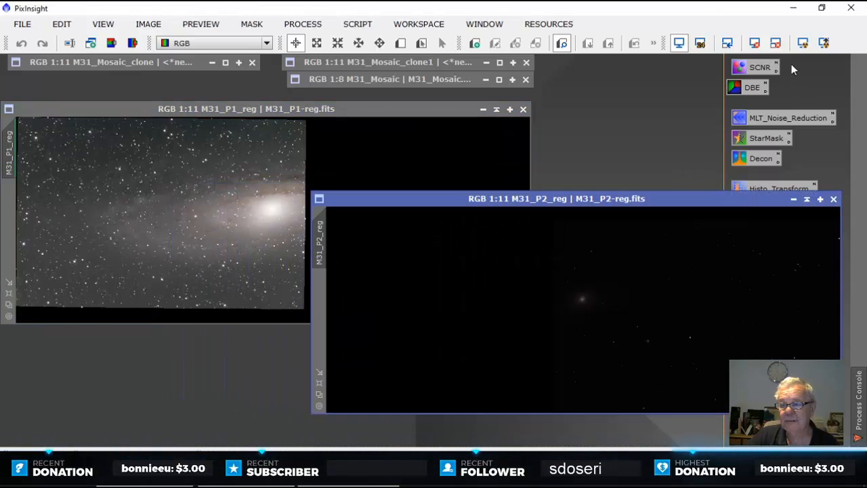
pyautogui.hotkey('ctrl', 'a')
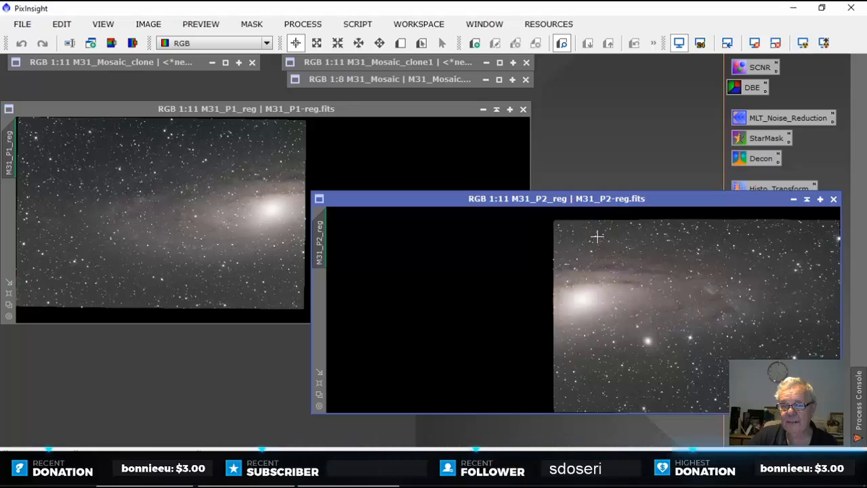
pyautogui.click(834, 199)
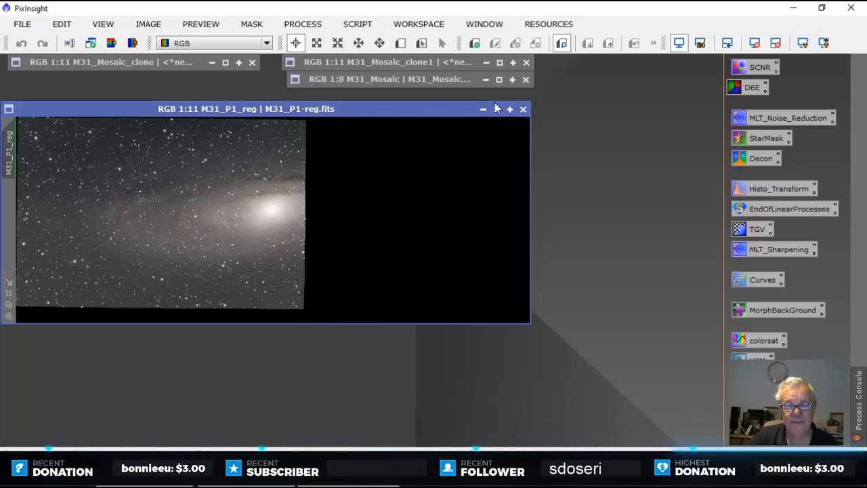
pyautogui.click(523, 110)
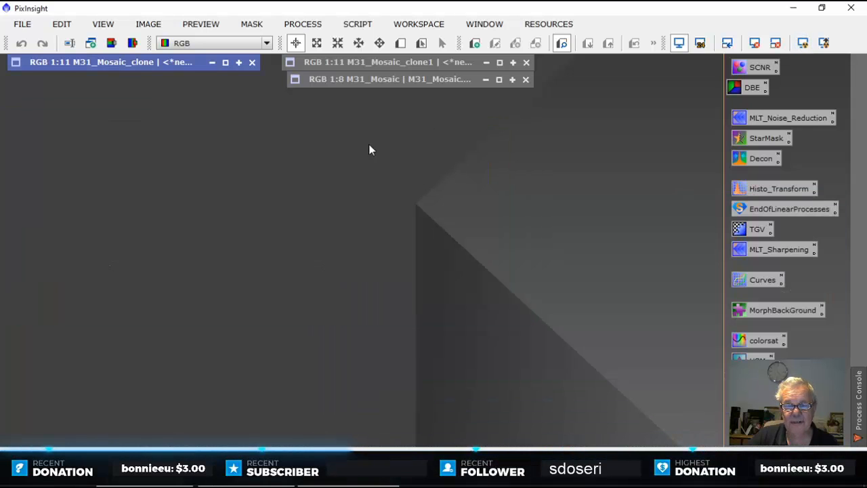
# Step: Open the unregistered panel images M31_P1.fits and M31_P2.fits together from the M31 folder
pyautogui.click(27, 26)
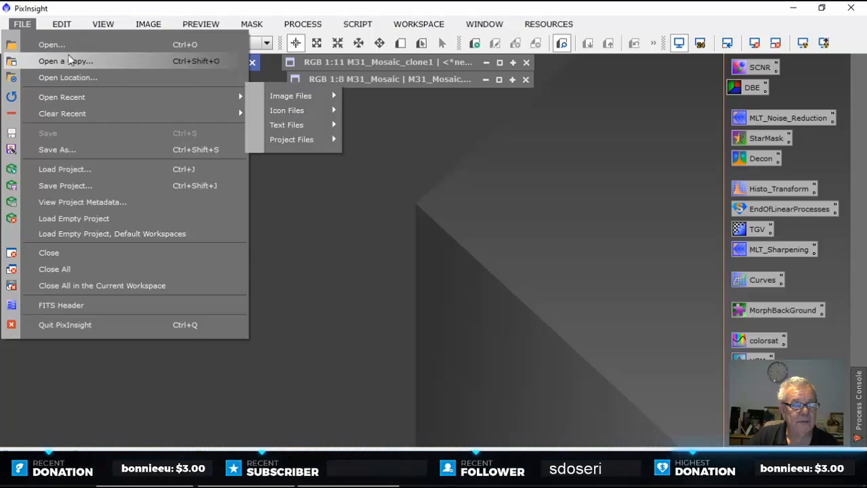
pyautogui.click(71, 48)
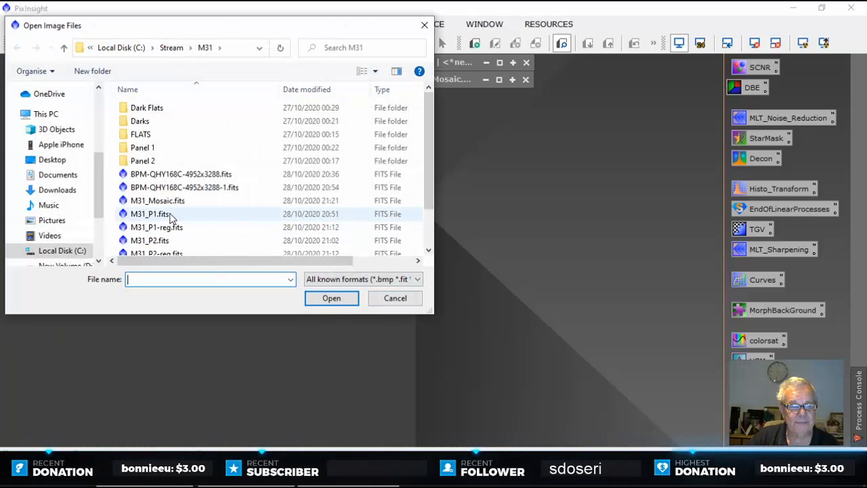
pyautogui.click(203, 214)
pyautogui.moveTo(423, 191); pyautogui.dragTo(425, 210)
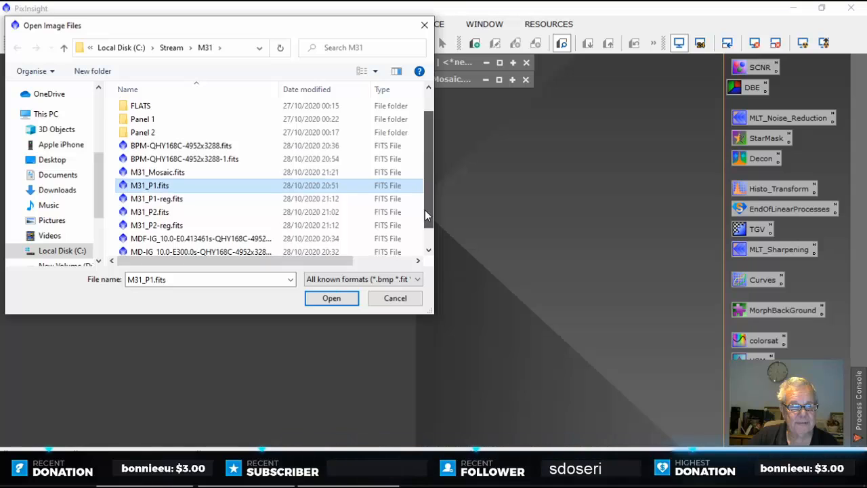
pyautogui.keyDown('ctrl'); pyautogui.click(170, 216); pyautogui.keyUp('ctrl')
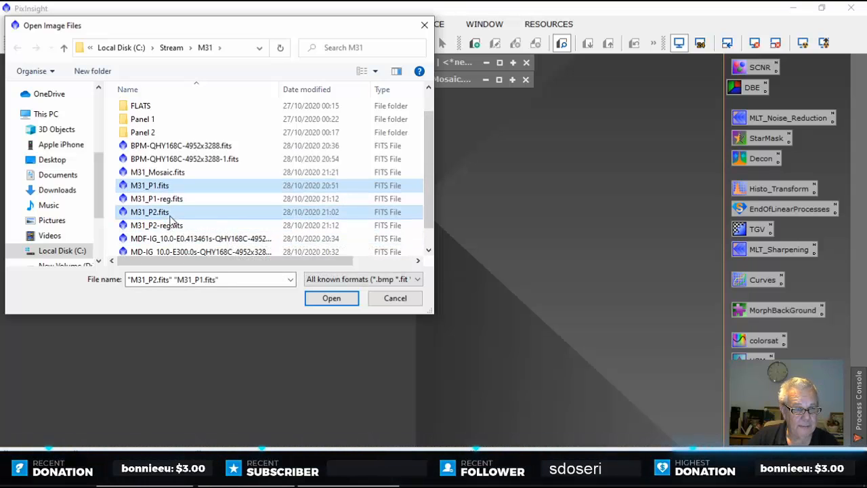
pyautogui.click(331, 299)
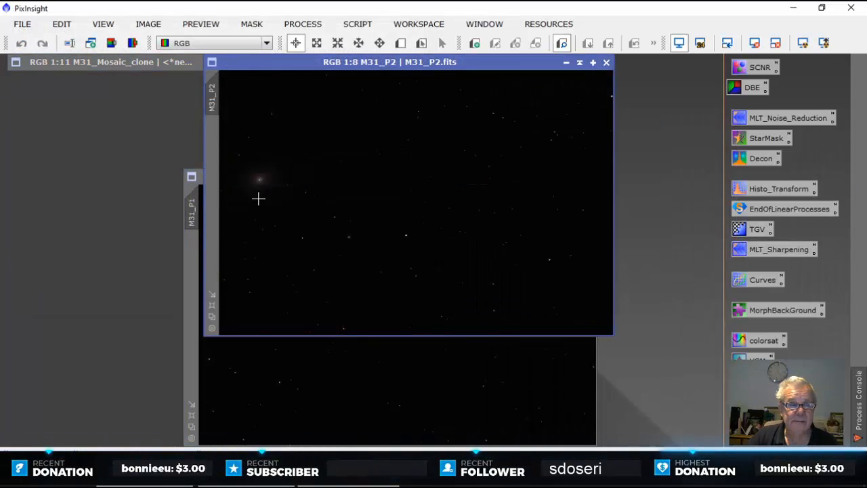
# Step: Move the M31_P1 and M31_P2 windows apart and apply an automatic screen stretch to each image
pyautogui.moveTo(376, 64); pyautogui.dragTo(550, 175)
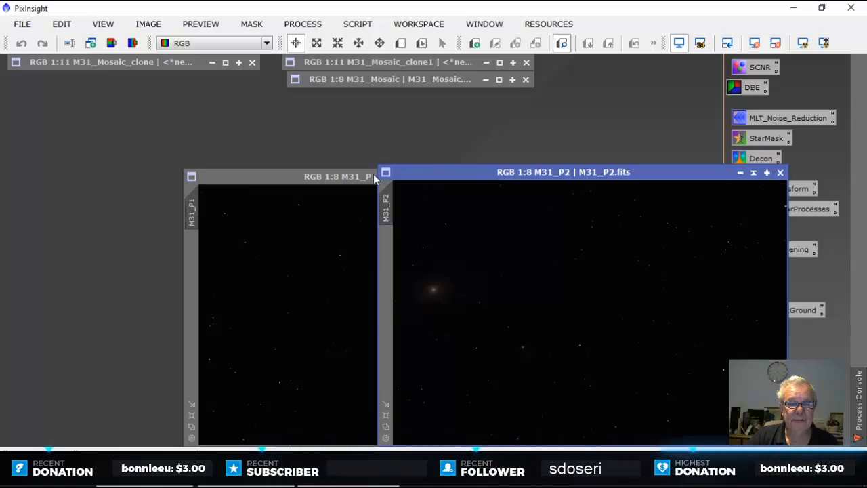
pyautogui.moveTo(356, 177); pyautogui.dragTo(177, 106)
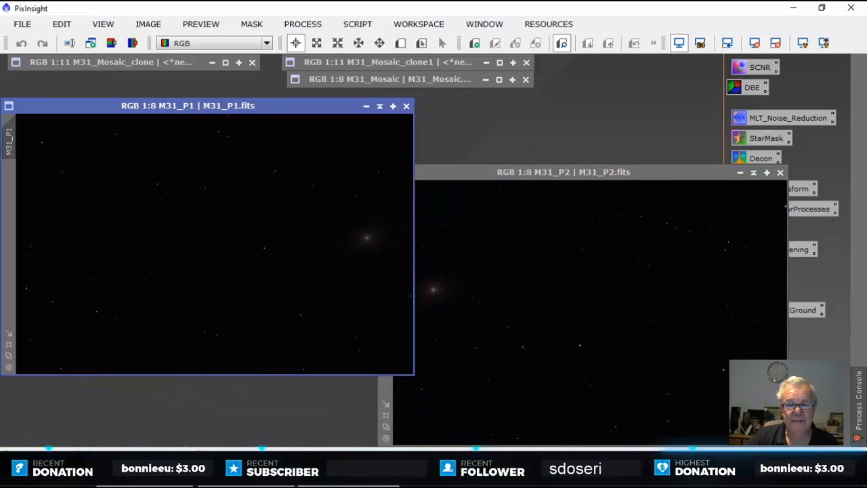
pyautogui.moveTo(513, 174); pyautogui.dragTo(550, 110)
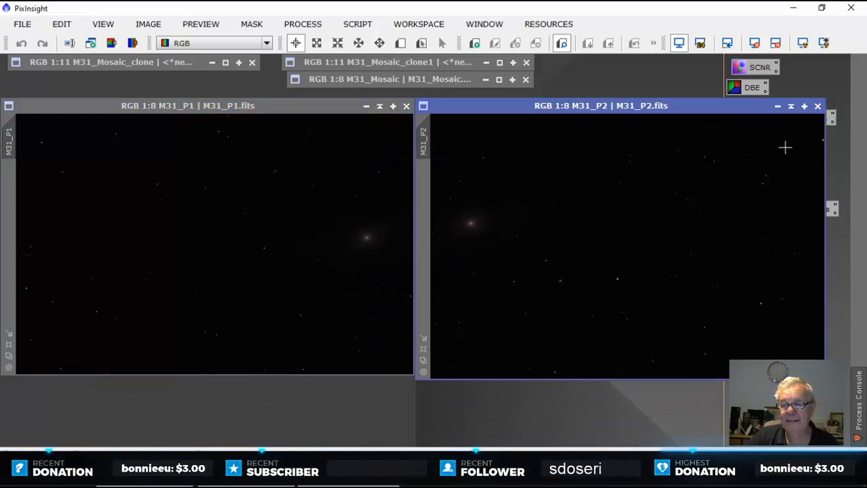
pyautogui.moveTo(734, 112); pyautogui.dragTo(821, 375)
pyautogui.click(401, 119)
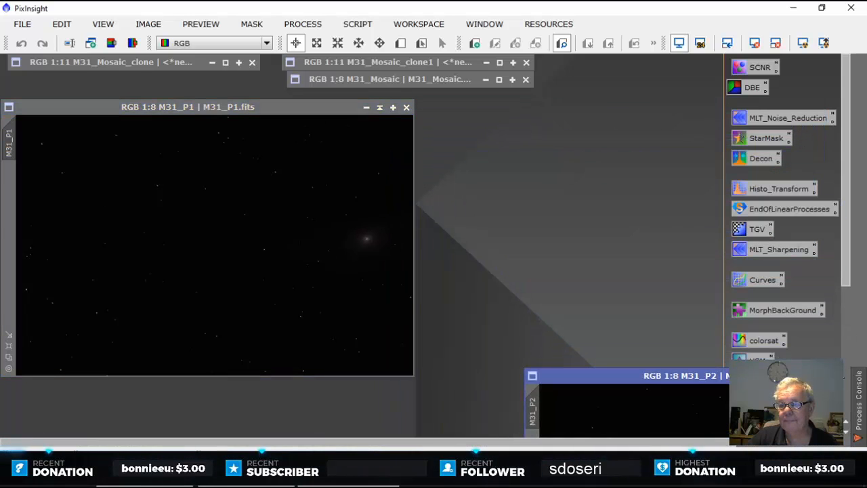
pyautogui.click(802, 44)
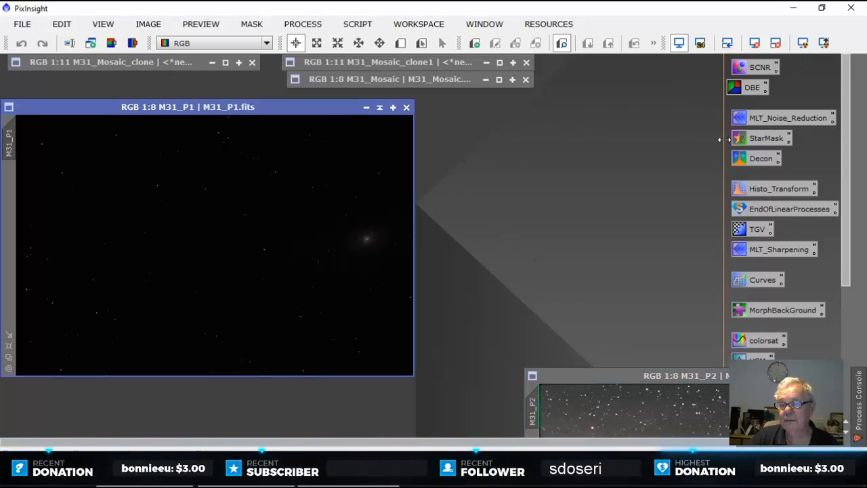
pyautogui.click(806, 45)
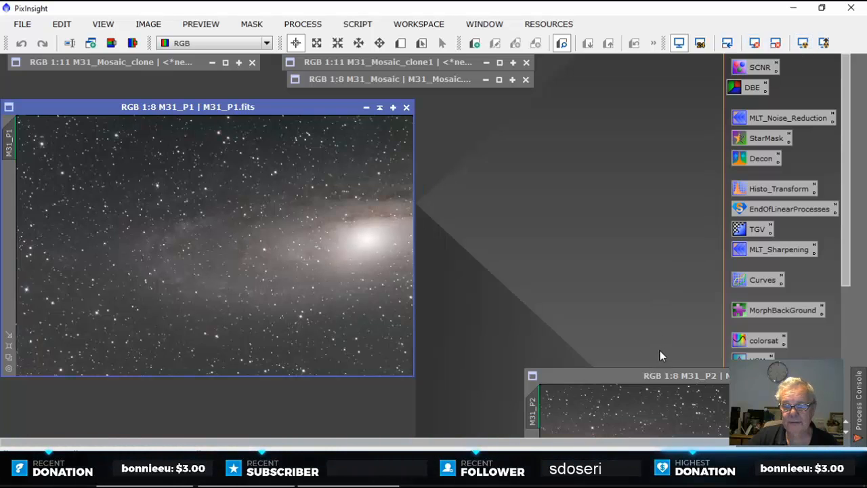
# Step: Place M31_P2 beside M31_P1 and zoom both images out to 1:10
pyautogui.moveTo(664, 376); pyautogui.dragTo(560, 114)
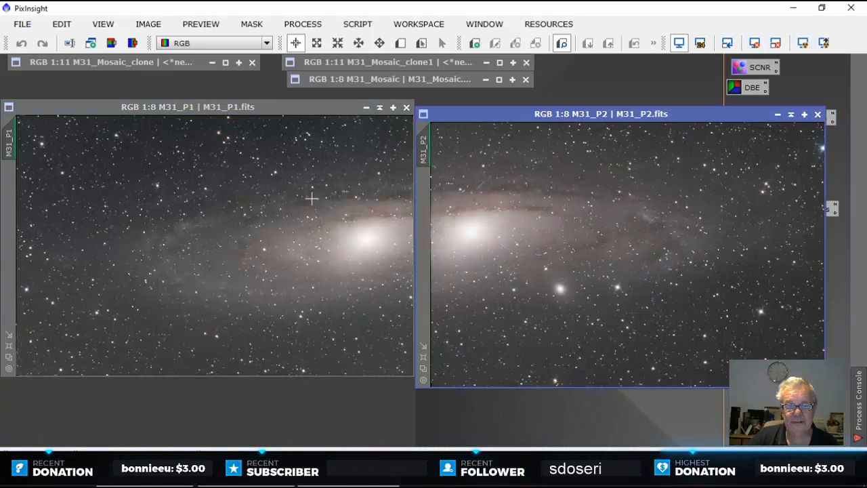
pyautogui.scroll(-2, 302, 227)
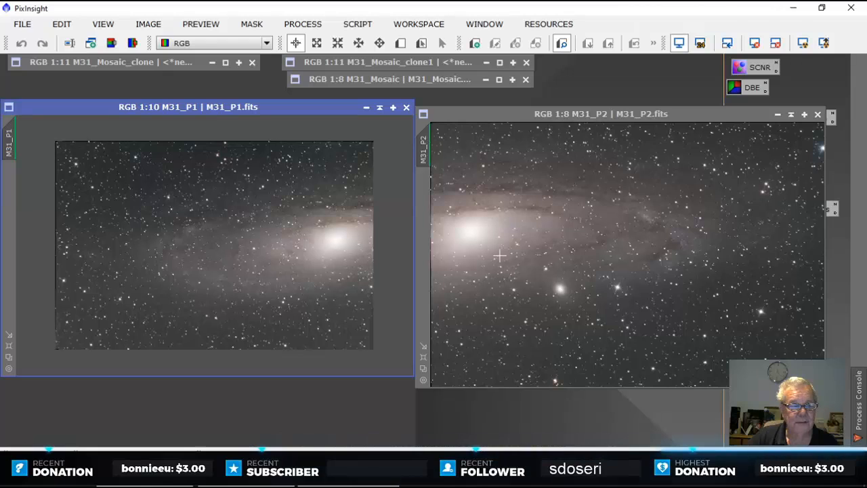
pyautogui.scroll(-2, 573, 247)
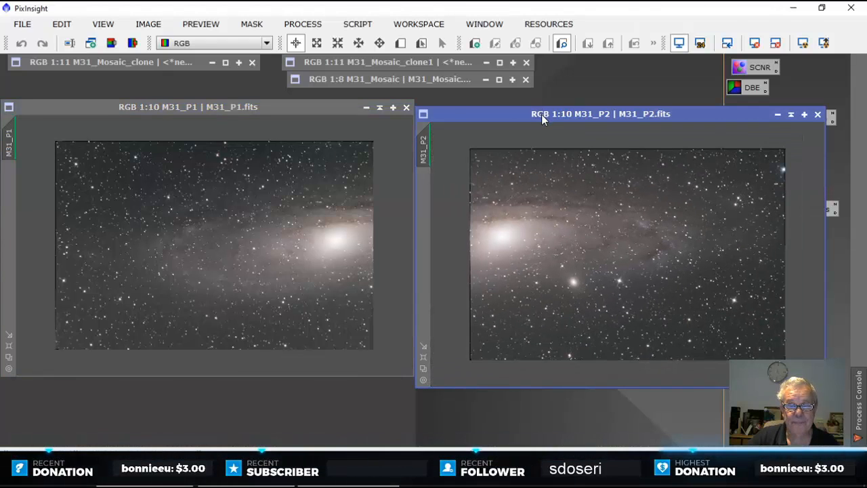
# Step: Align the M31_P2 window with M31_P1 and draw a DynamicCrop rectangle of about 4950 × 3240 px just inside M31_P1's borders
pyautogui.moveTo(542, 115); pyautogui.dragTo(548, 107)
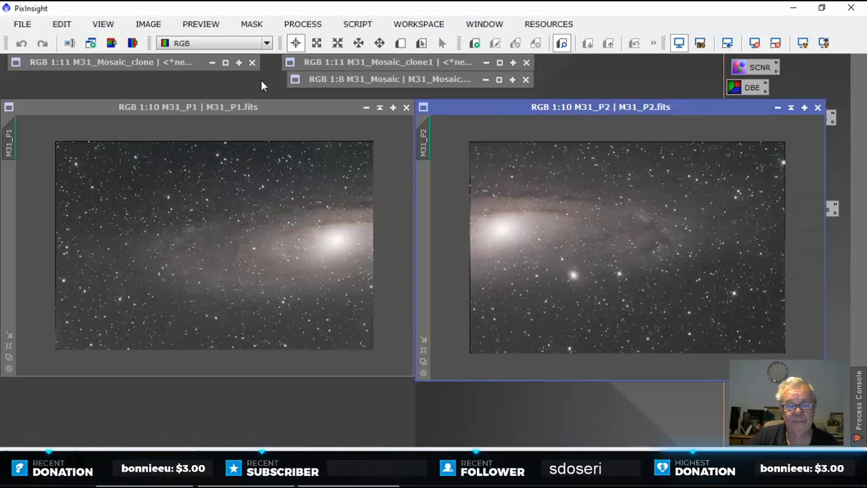
pyautogui.click(303, 24)
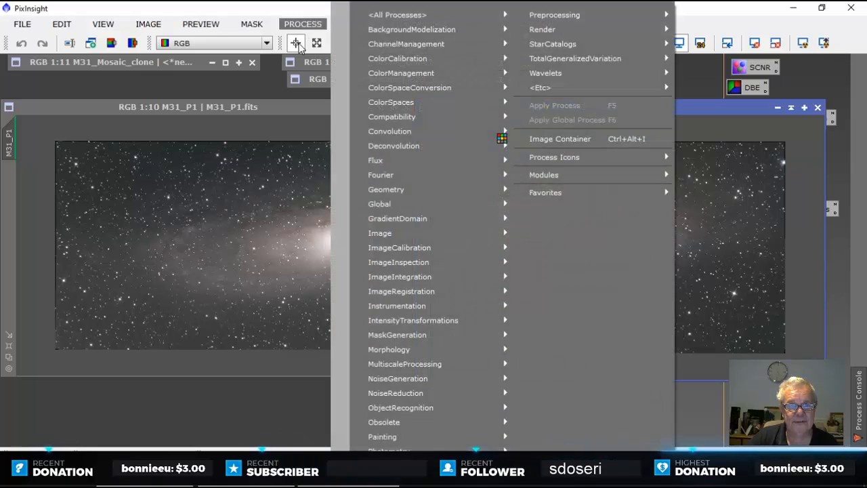
pyautogui.moveTo(406, 17)
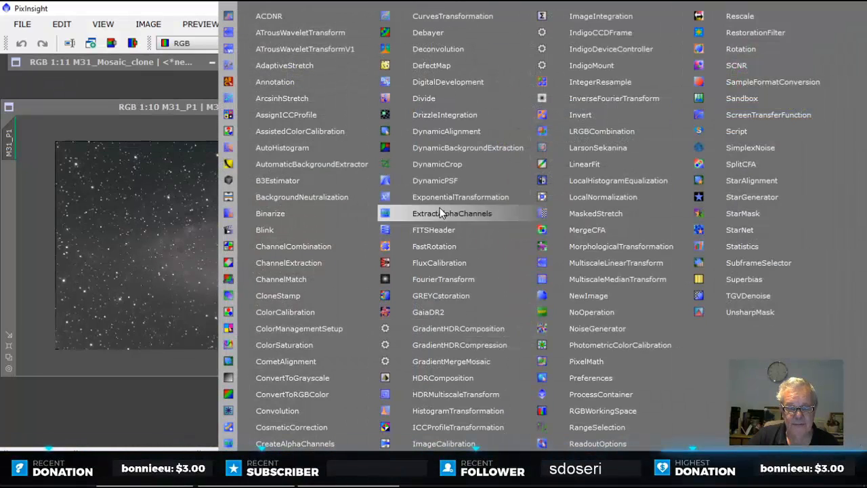
pyautogui.click(447, 167)
pyautogui.moveTo(265, 126); pyautogui.dragTo(0, 146)
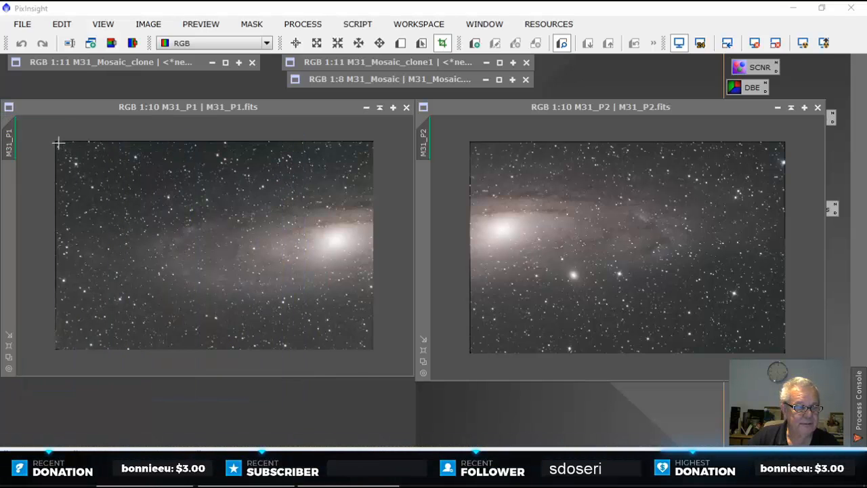
pyautogui.moveTo(57, 142); pyautogui.dragTo(278, 307)
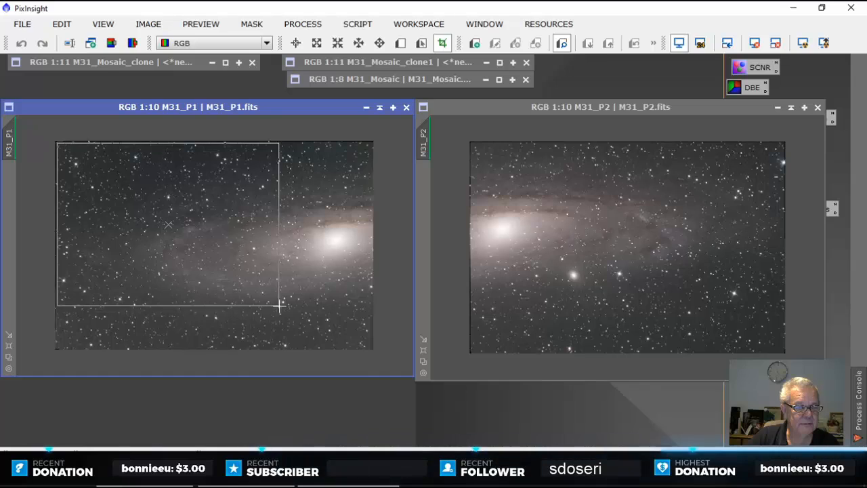
pyautogui.moveTo(351, 339); pyautogui.dragTo(371, 349)
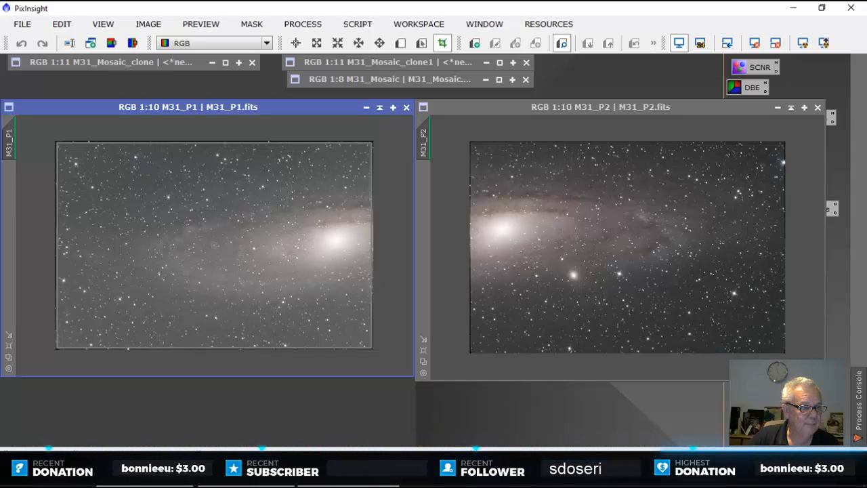
# Step: Apply the same crop to M31_P2, execute it on M31_P1, and close DynamicCrop
pyautogui.moveTo(0, 156); pyautogui.dragTo(124, 162)
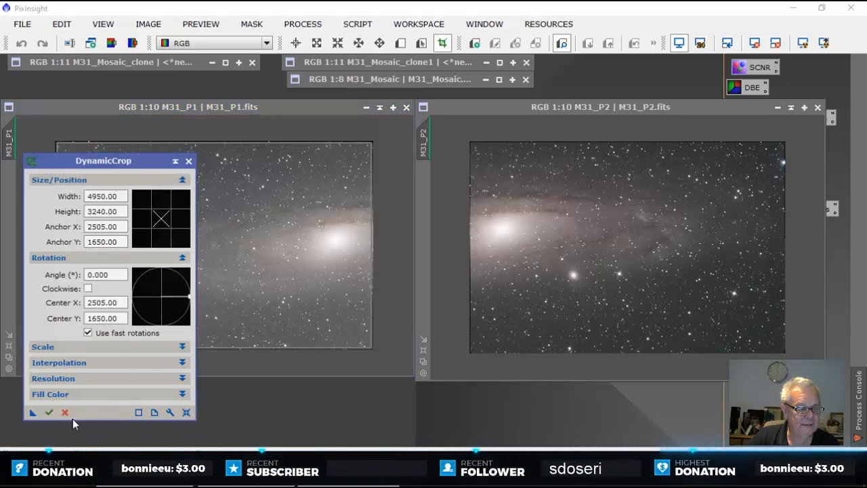
pyautogui.moveTo(34, 413); pyautogui.dragTo(580, 333)
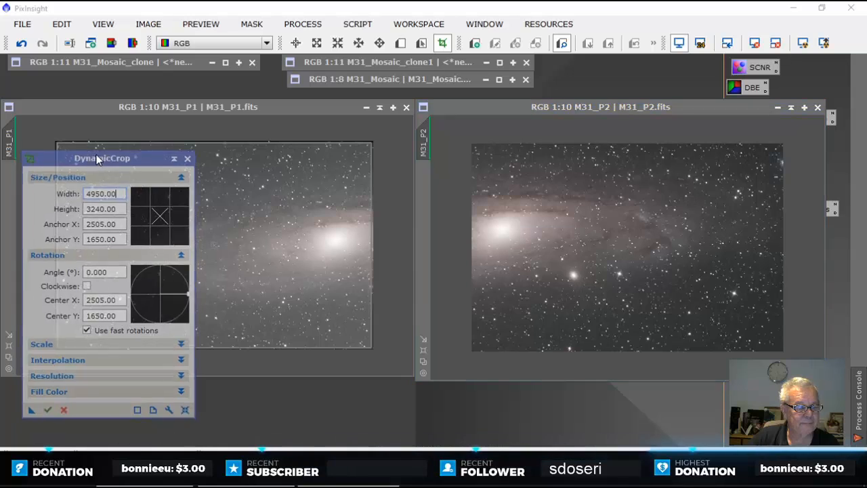
pyautogui.moveTo(97, 159); pyautogui.dragTo(573, 116)
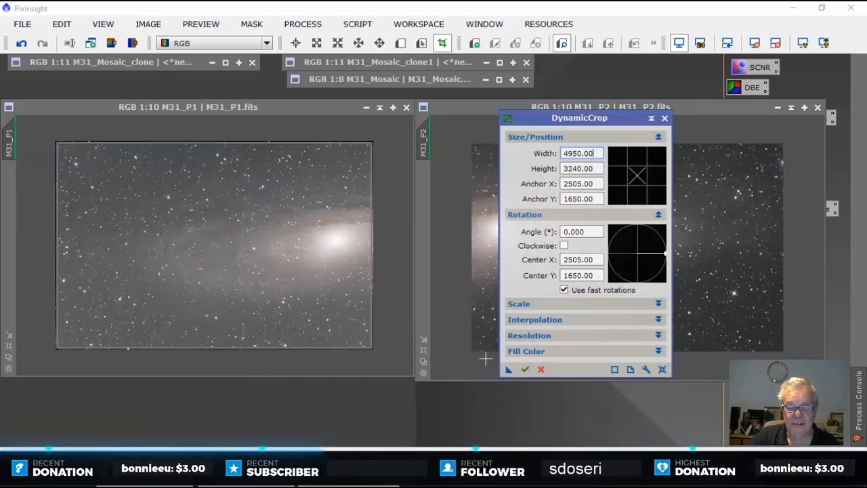
pyautogui.click(526, 369)
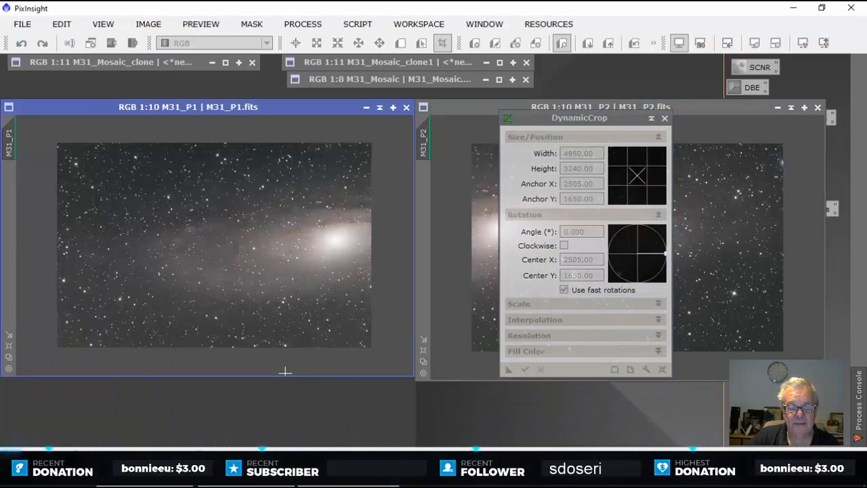
pyautogui.click(666, 119)
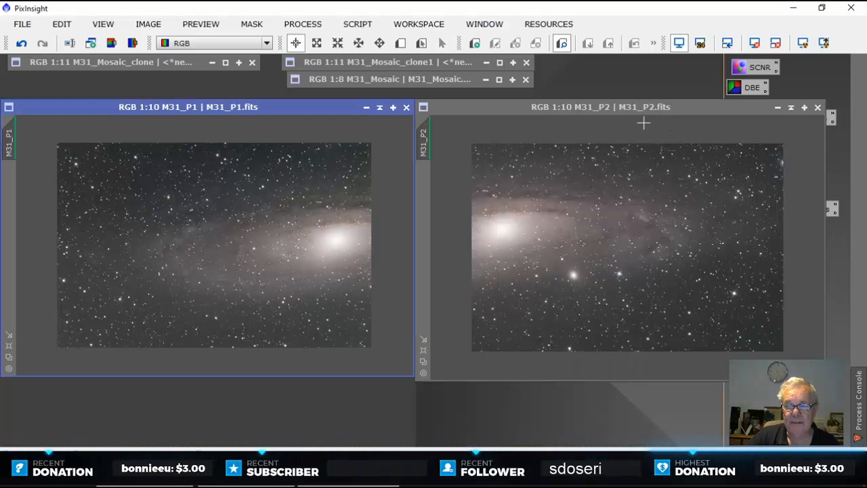
# Step: Move the M31_P2 window down to uncover the saved process icons and make M31_P1 the active image
pyautogui.click(633, 105)
pyautogui.moveTo(647, 111); pyautogui.dragTo(635, 107)
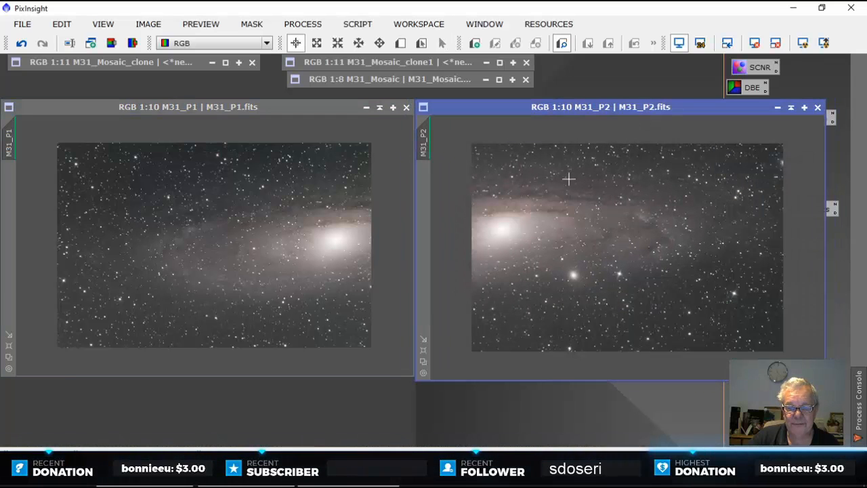
pyautogui.click(300, 108)
pyautogui.moveTo(612, 108); pyautogui.dragTo(671, 395)
pyautogui.moveTo(335, 108); pyautogui.dragTo(342, 110)
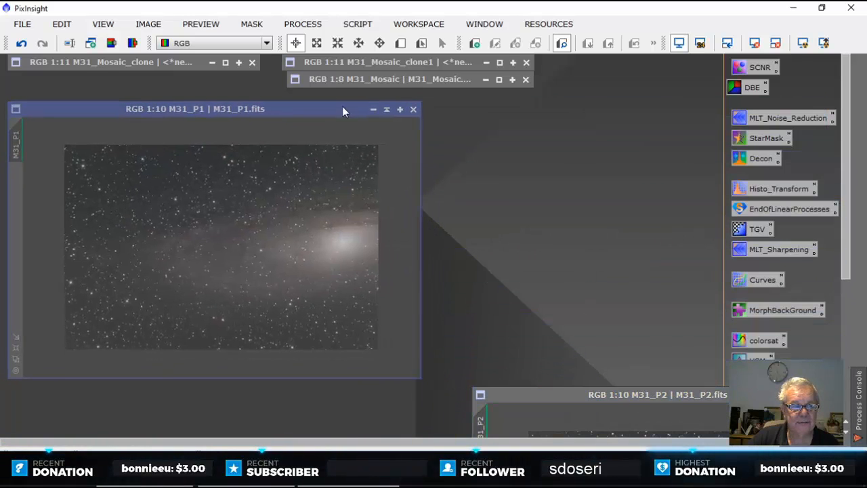
# Step: Load the saved DBE process on M31_P1, delete three samples along the image's right edge, and shift samples along its bottom edge
pyautogui.doubleClick(753, 88)
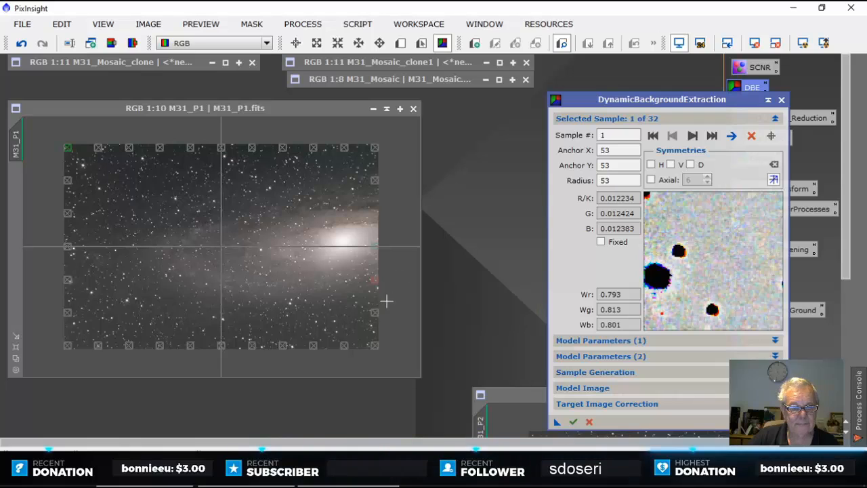
pyautogui.click(374, 281)
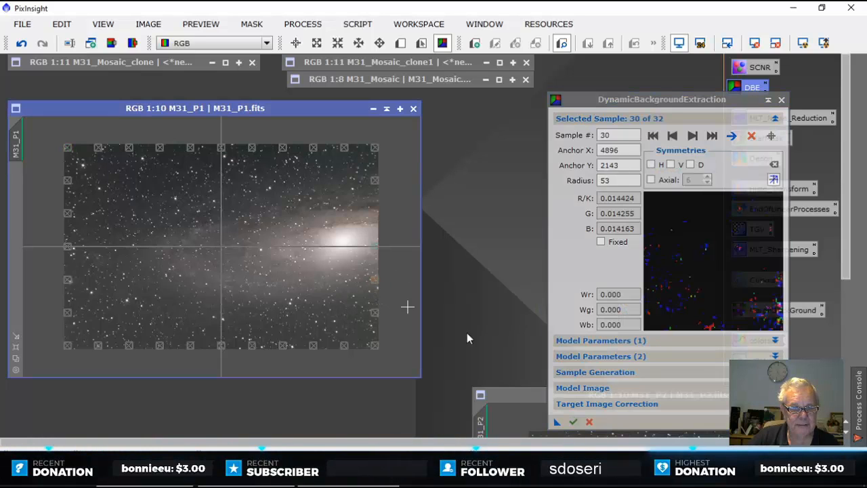
pyautogui.press('Delete')
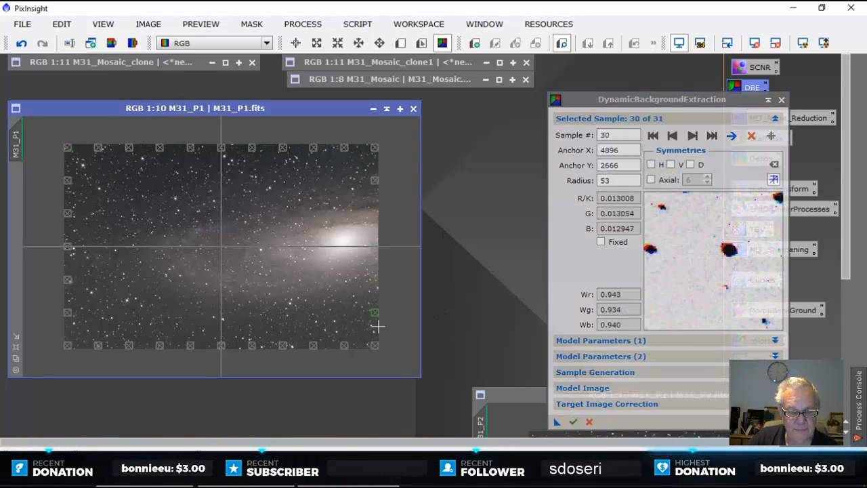
pyautogui.press('Delete')
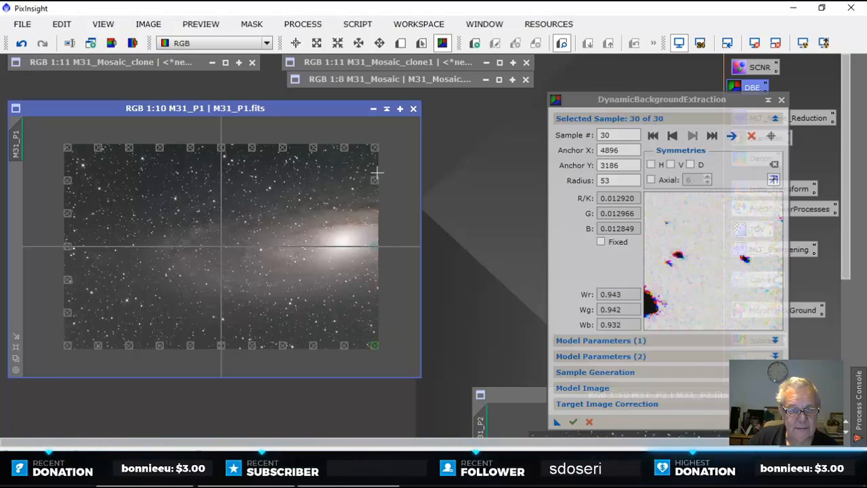
pyautogui.press('Delete')
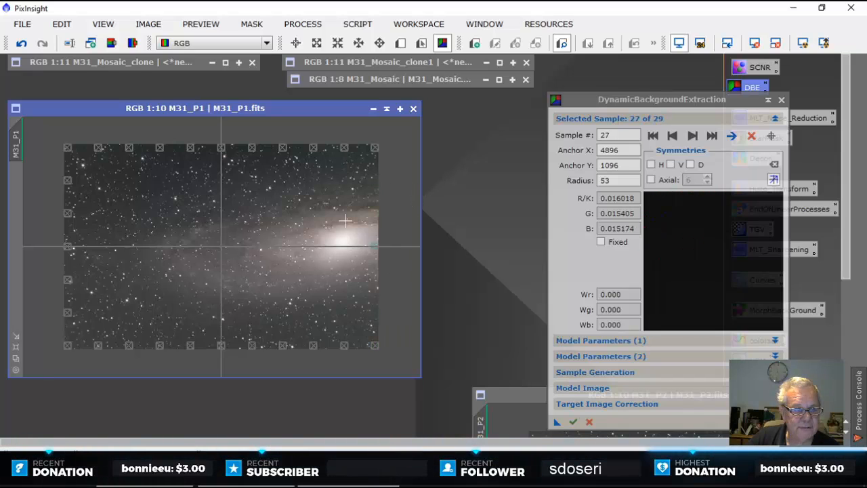
pyautogui.click(163, 345)
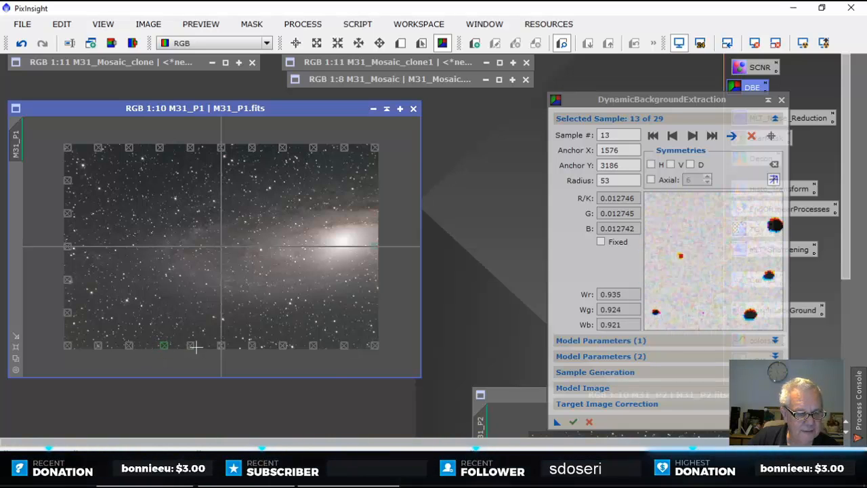
pyautogui.moveTo(224, 347); pyautogui.dragTo(300, 345)
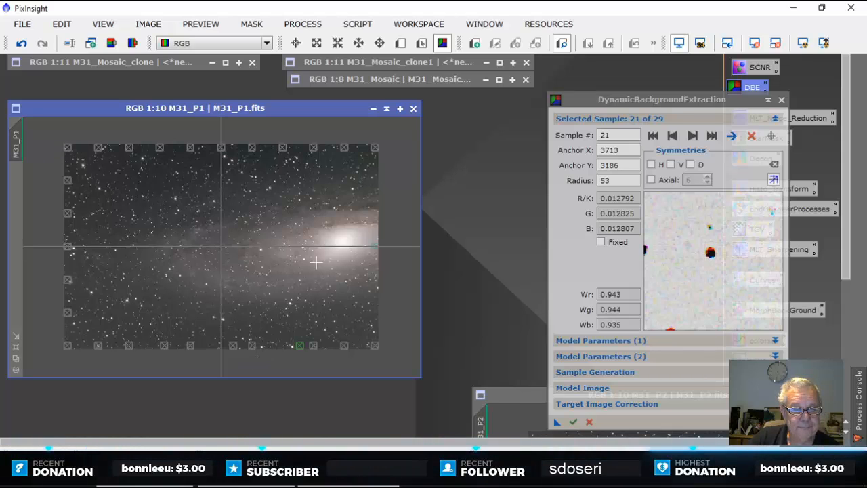
# Step: Execute the background extraction on M31_P1, close the process and its leftover window, and auto-stretch the corrected image
pyautogui.click(573, 423)
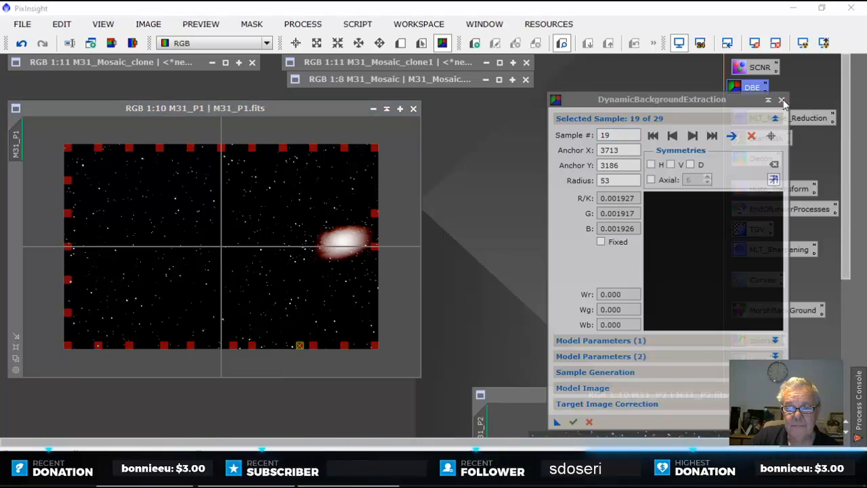
pyautogui.click(782, 100)
pyautogui.click(406, 257)
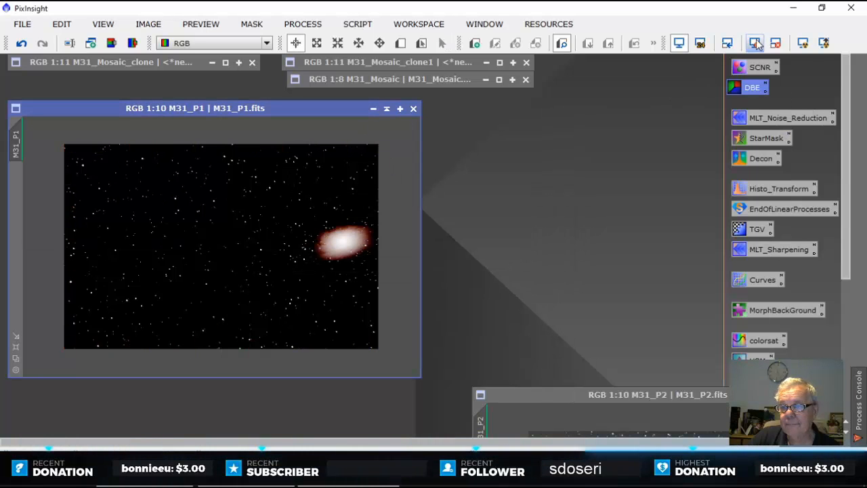
pyautogui.click(802, 43)
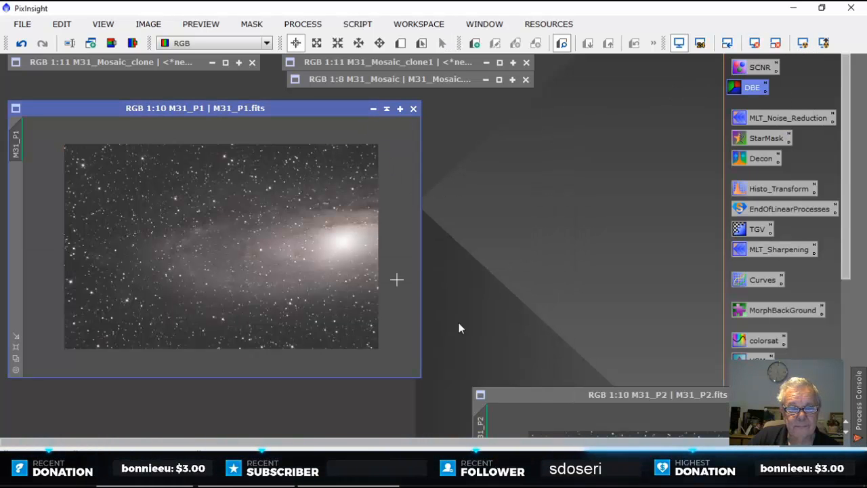
# Step: Bring M31_P2 back beside M31_P1 and save M31_P1 as "M31_P1crop dbe.fits" in the M31 folder, accepting the format warnings
pyautogui.moveTo(544, 394); pyautogui.dragTo(445, 154)
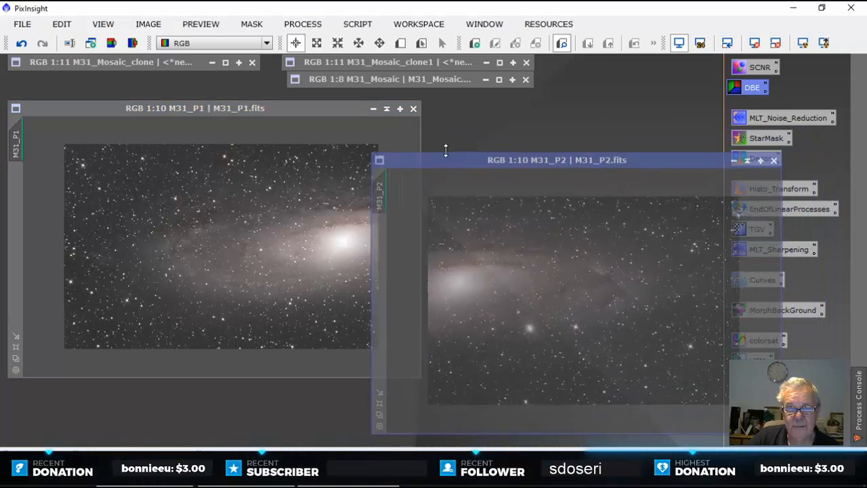
pyautogui.click(163, 107)
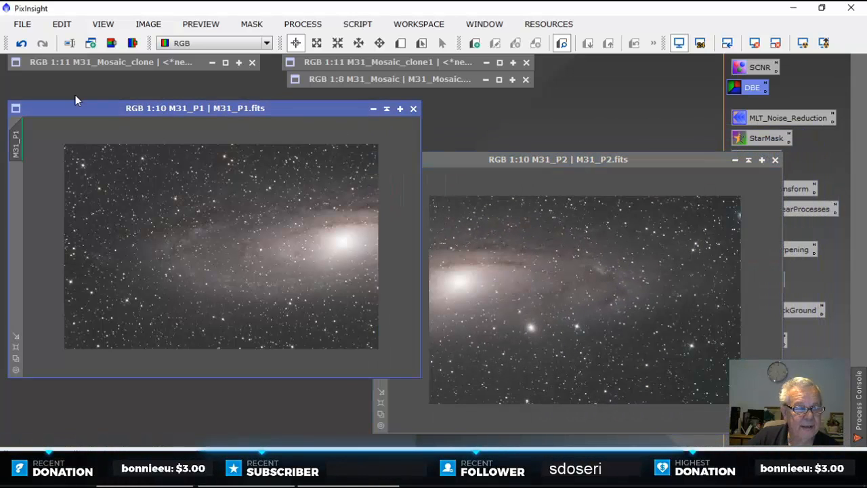
pyautogui.click(22, 24)
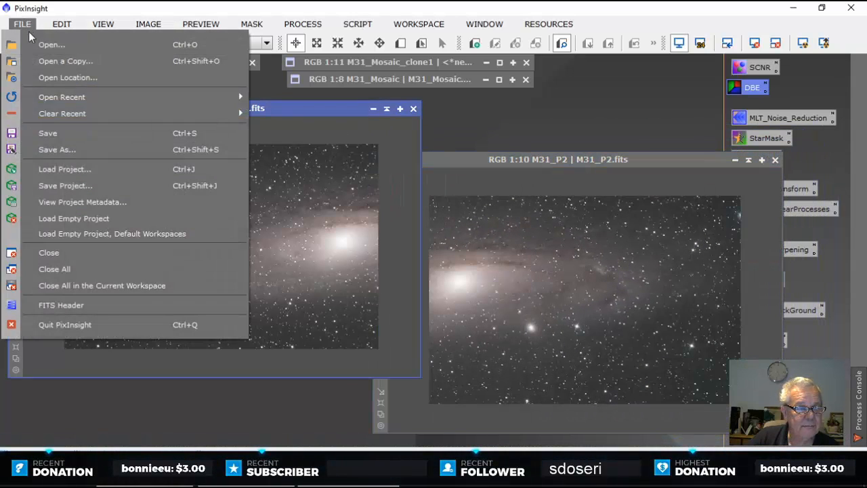
pyautogui.click(55, 151)
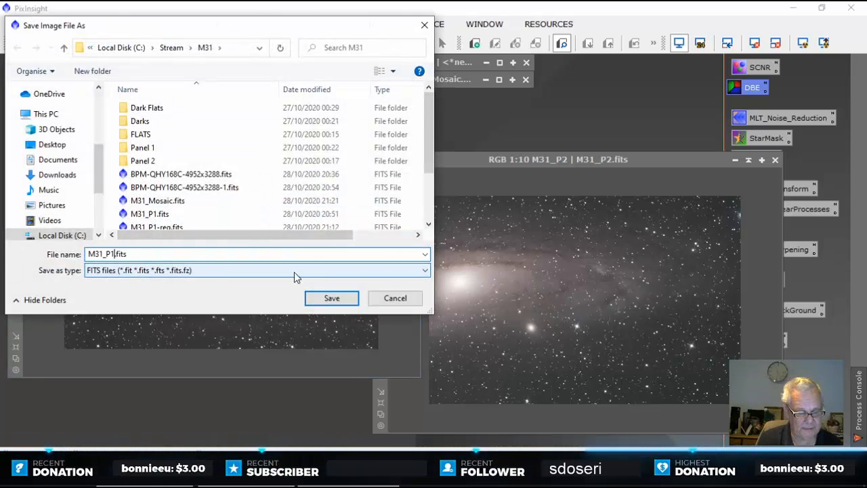
pyautogui.write('cro')
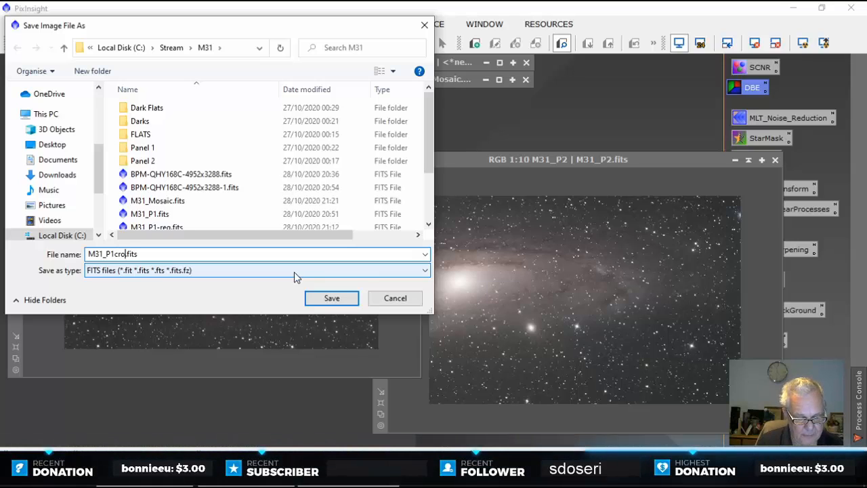
pyautogui.write('p dbe')
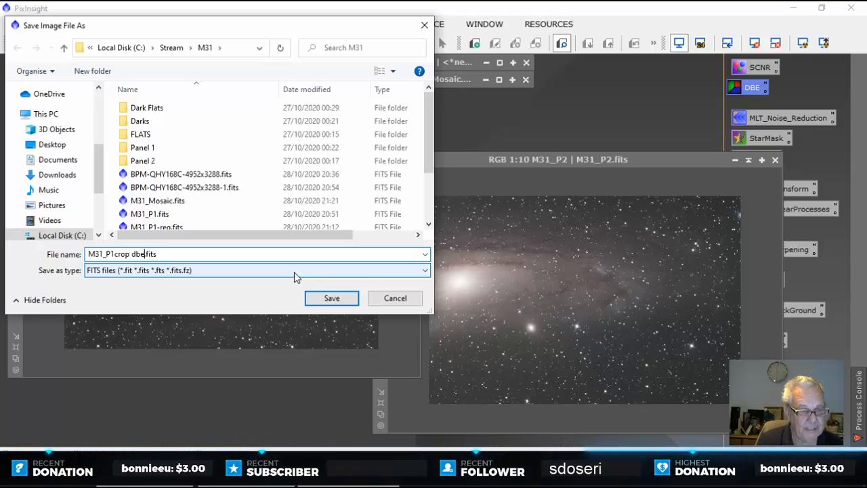
pyautogui.click(331, 298)
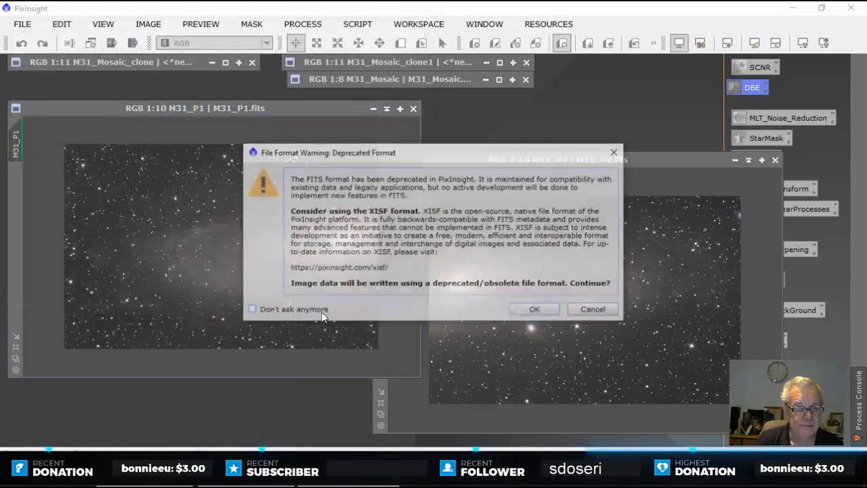
pyautogui.click(534, 310)
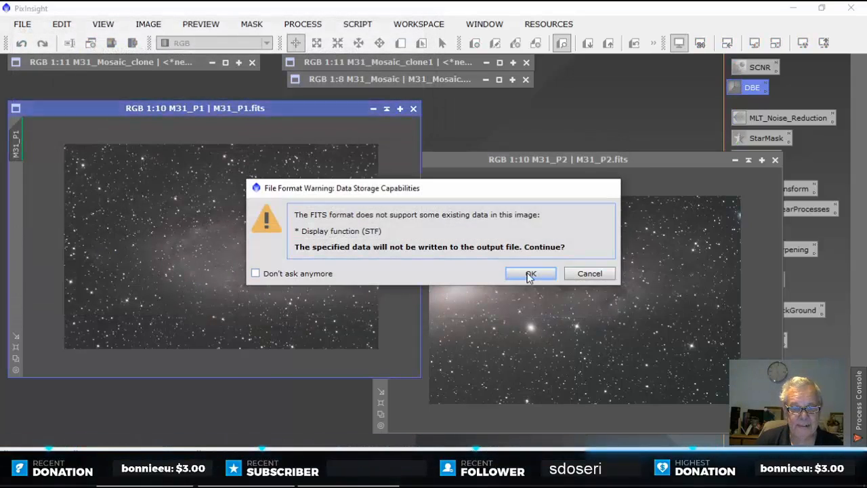
pyautogui.click(529, 273)
pyautogui.click(467, 298)
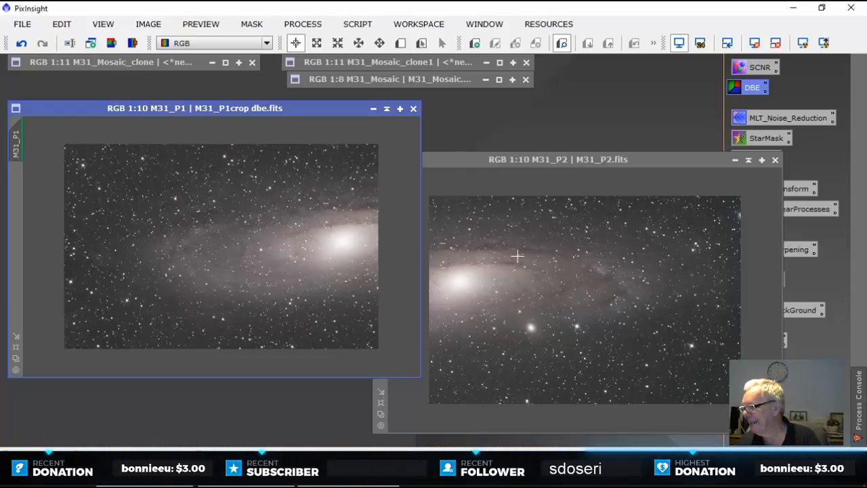
# Step: Load the saved DBE process on M31_P2 and delete the three samples beside the galaxy along the image's left edge
pyautogui.moveTo(598, 159); pyautogui.dragTo(292, 144)
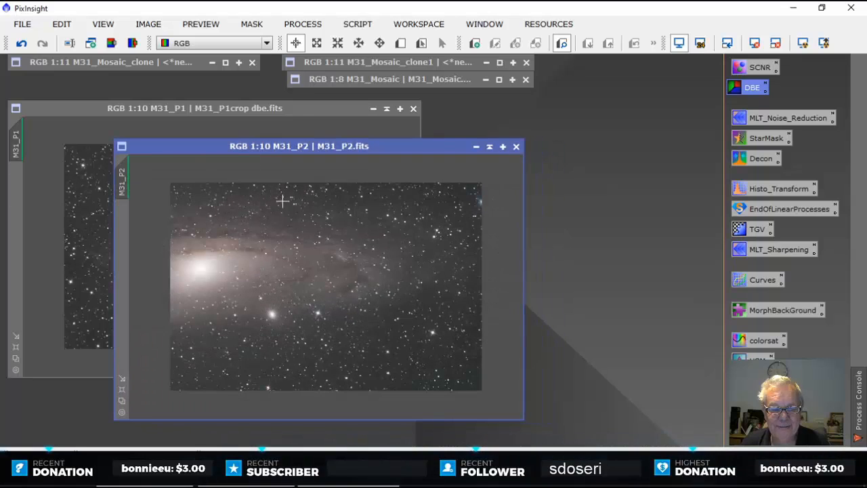
pyautogui.doubleClick(750, 87)
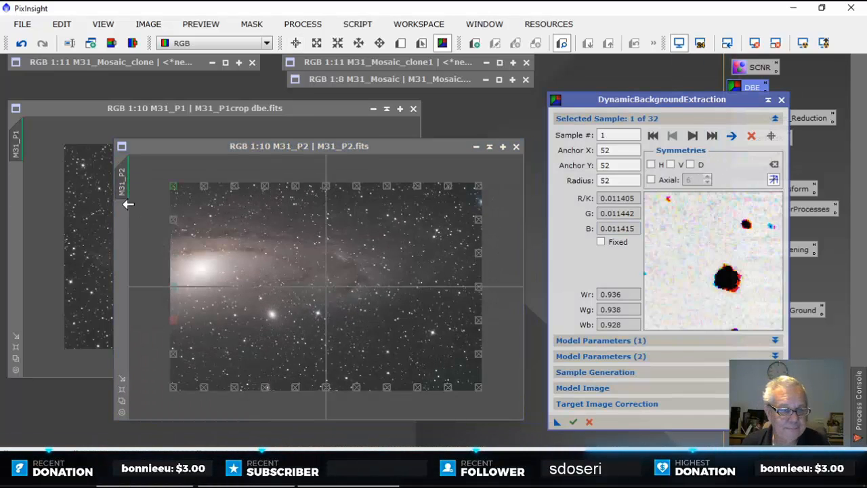
pyautogui.click(175, 323)
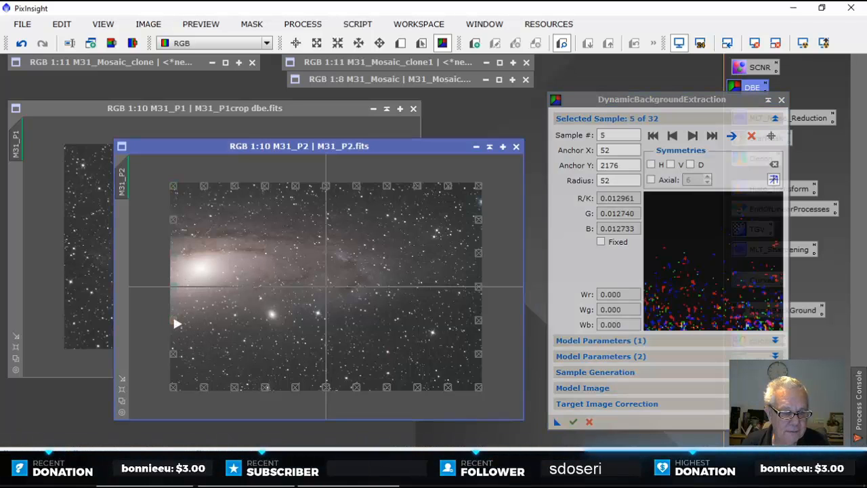
pyautogui.press('Delete')
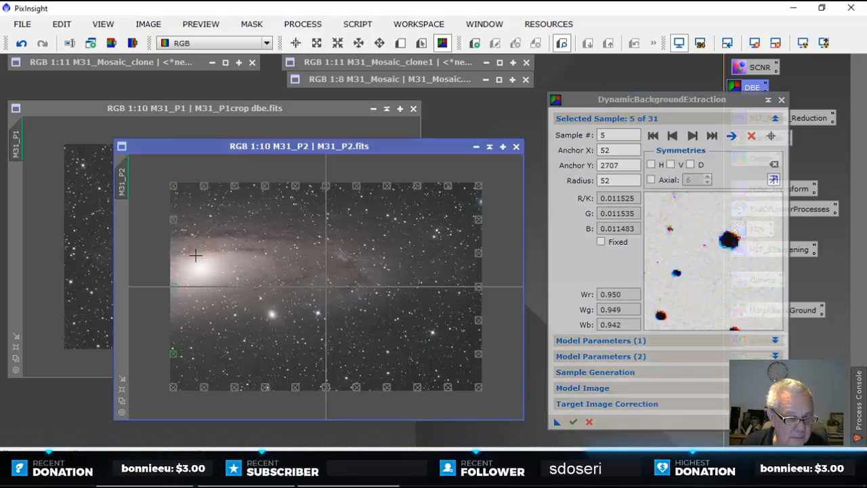
pyautogui.click(176, 288)
pyautogui.press('Delete')
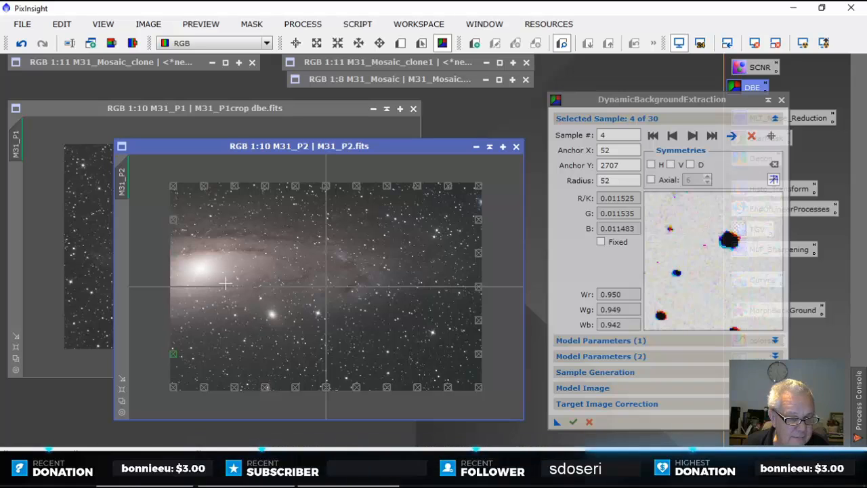
pyautogui.click(174, 222)
pyautogui.press('Delete')
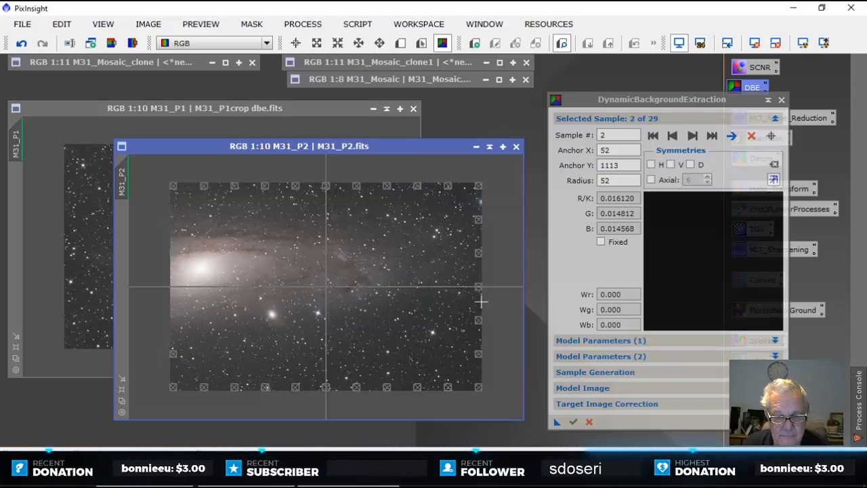
# Step: Shift the sample next to M31_P2's top-right corner and delete the sample just above its bottom-left corner
pyautogui.click(462, 187)
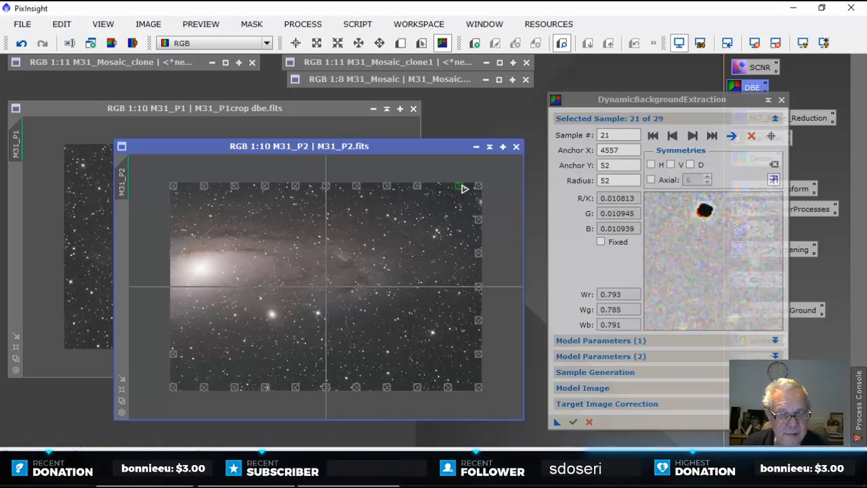
pyautogui.click(176, 357)
pyautogui.press('Delete')
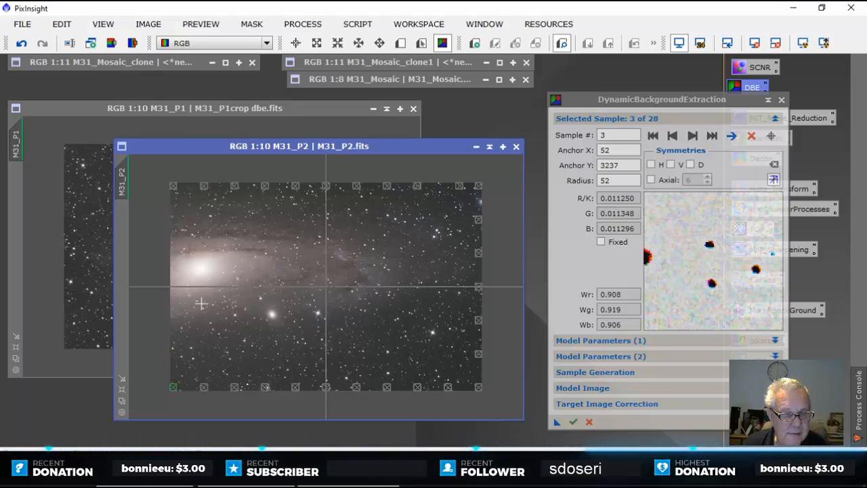
# Step: Execute the background extraction on M31_P2, close the process session, and auto-stretch the corrected image
pyautogui.click(574, 422)
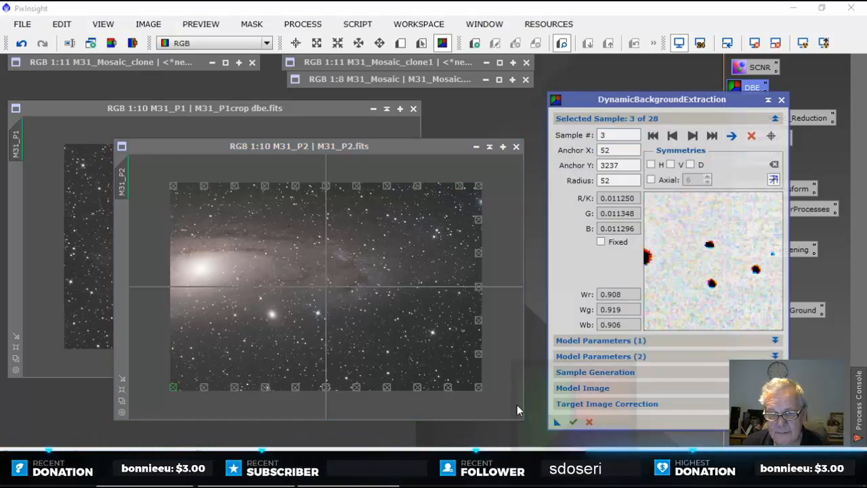
pyautogui.click(783, 101)
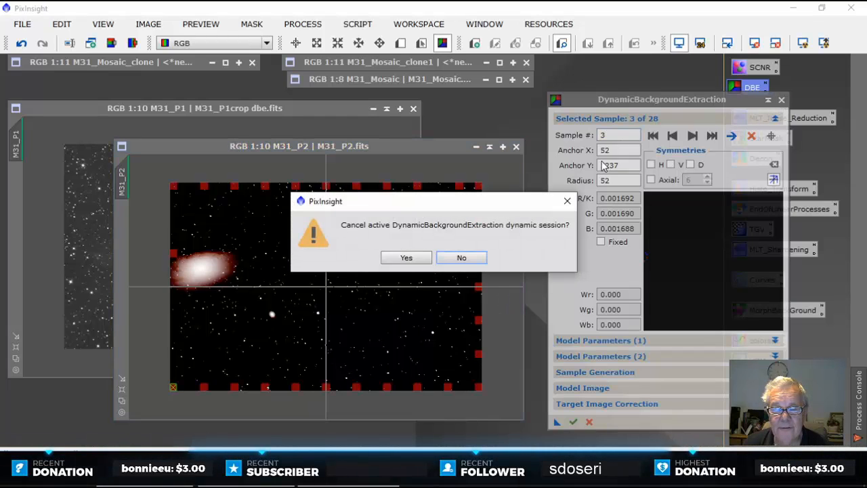
pyautogui.click(405, 256)
pyautogui.click(824, 43)
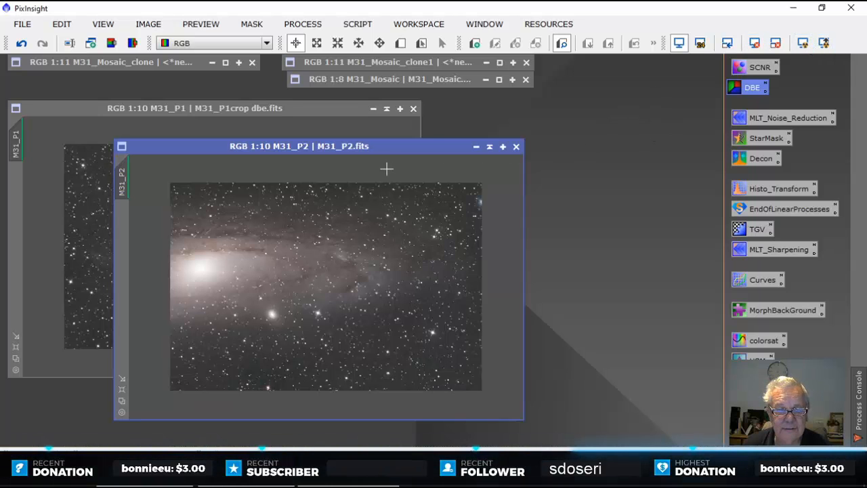
# Step: Reposition the M31_P2 window beside M31_P1 and make M31_P1 the active image
pyautogui.moveTo(359, 150); pyautogui.dragTo(587, 148)
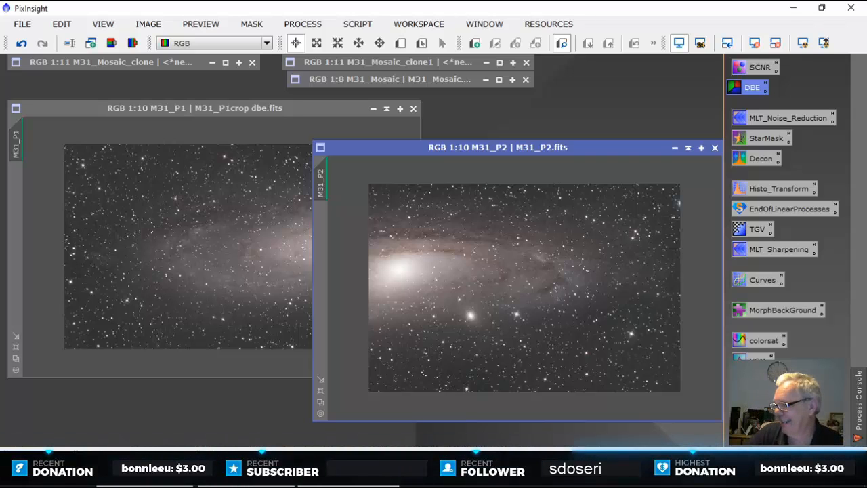
pyautogui.click(217, 108)
pyautogui.moveTo(526, 149); pyautogui.dragTo(459, 178)
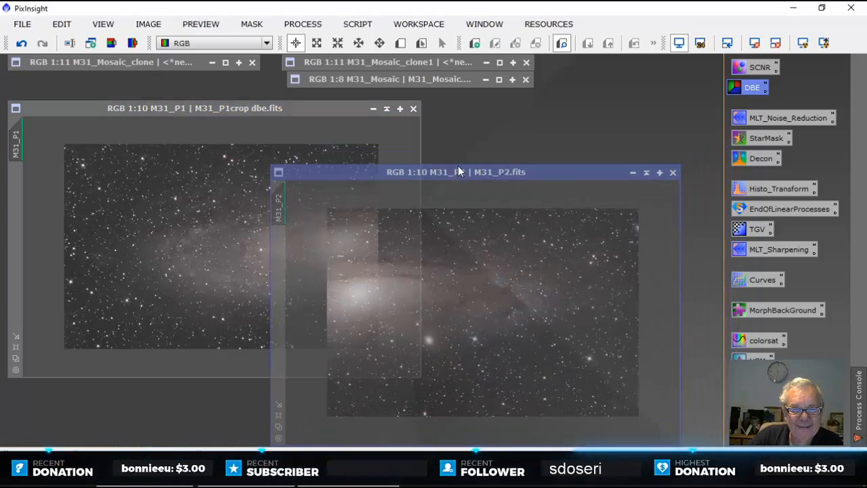
pyautogui.click(327, 108)
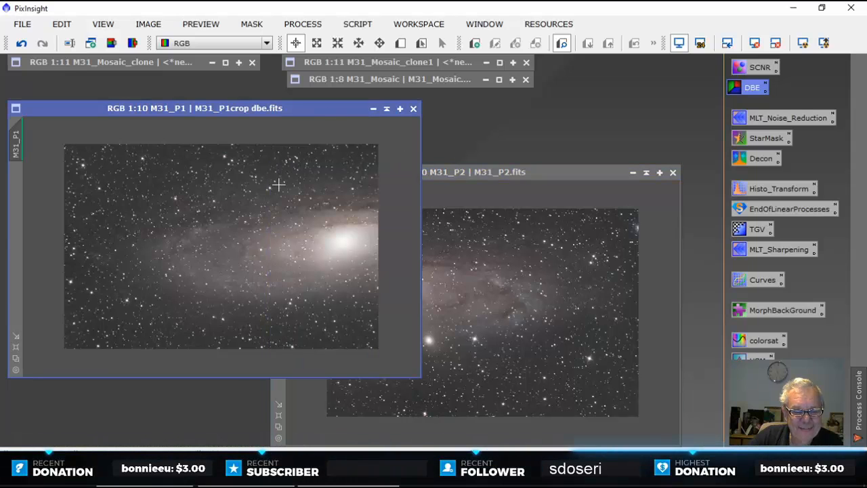
# Step: Start PhotometricColorCalibration and retrieve the coordinates of m31 from the online search
pyautogui.click(303, 24)
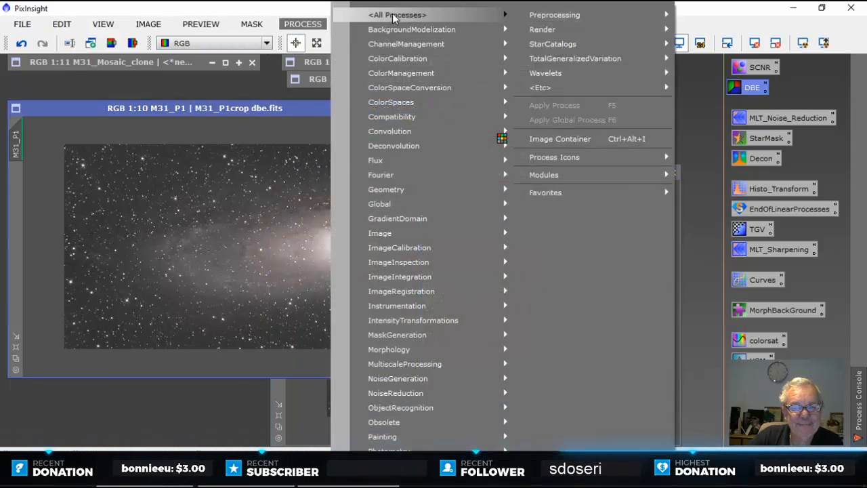
pyautogui.moveTo(398, 22)
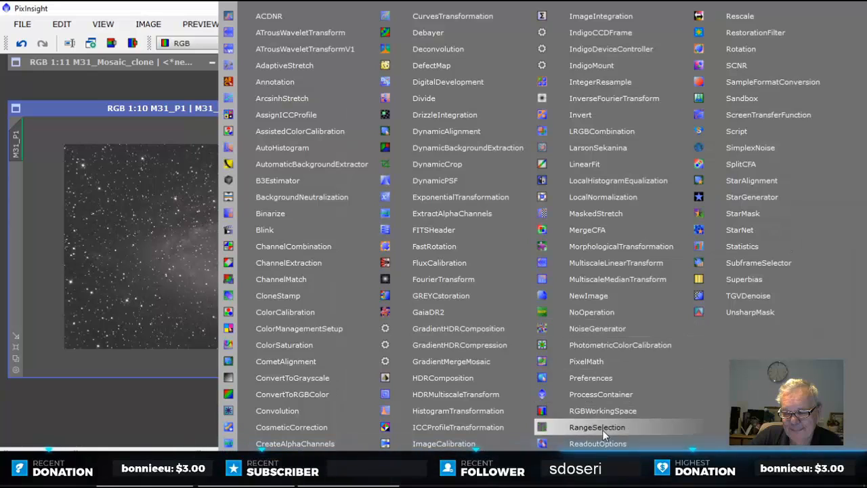
pyautogui.click(611, 344)
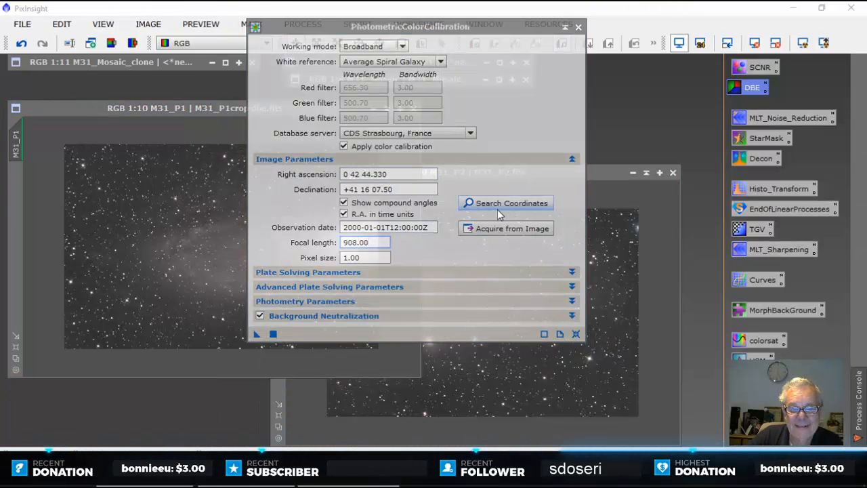
pyautogui.click(471, 202)
pyautogui.click(587, 130)
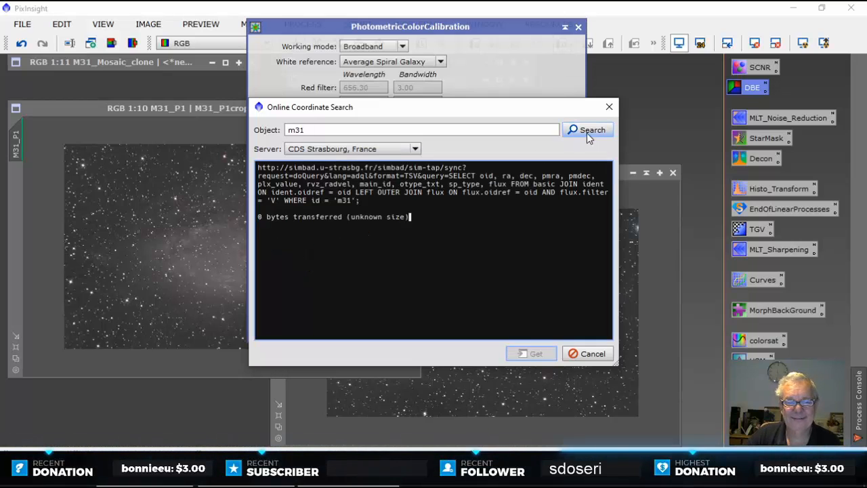
pyautogui.click(535, 354)
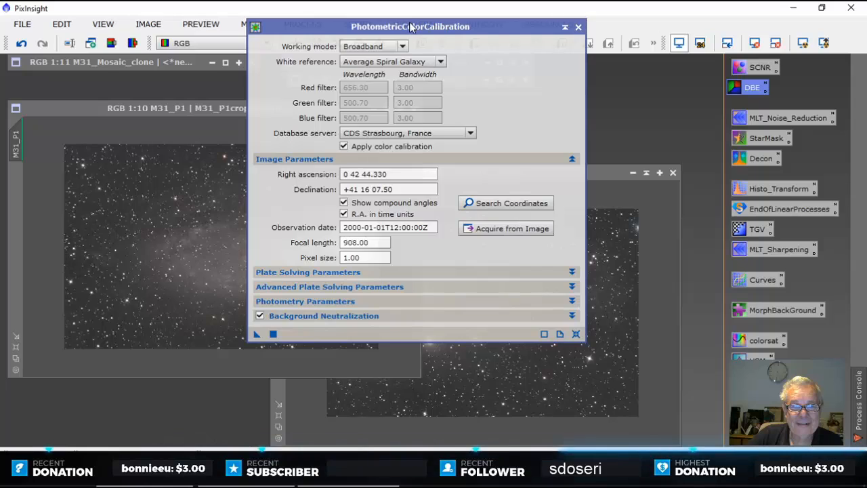
# Step: Set the calibration's focal length to 500, apply it to M31_P1, and close the white balance graphs
pyautogui.moveTo(379, 26); pyautogui.dragTo(246, 24)
pyautogui.moveTo(123, 332); pyautogui.dragTo(85, 324)
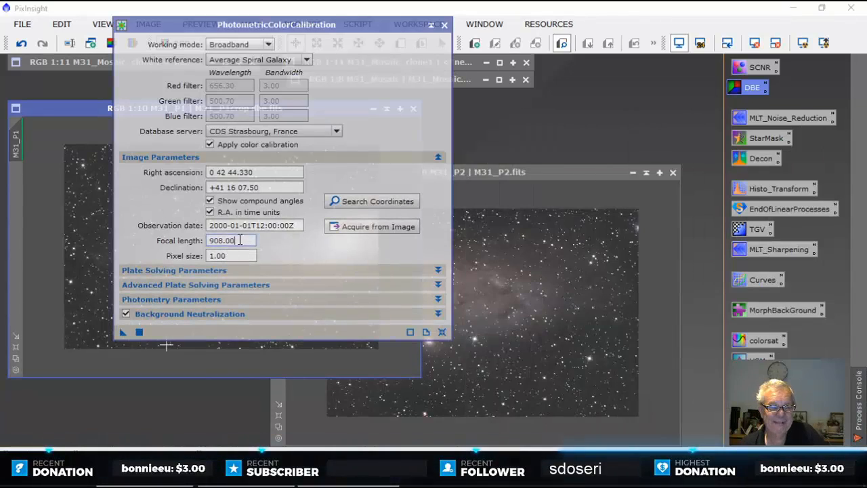
pyautogui.write('500')
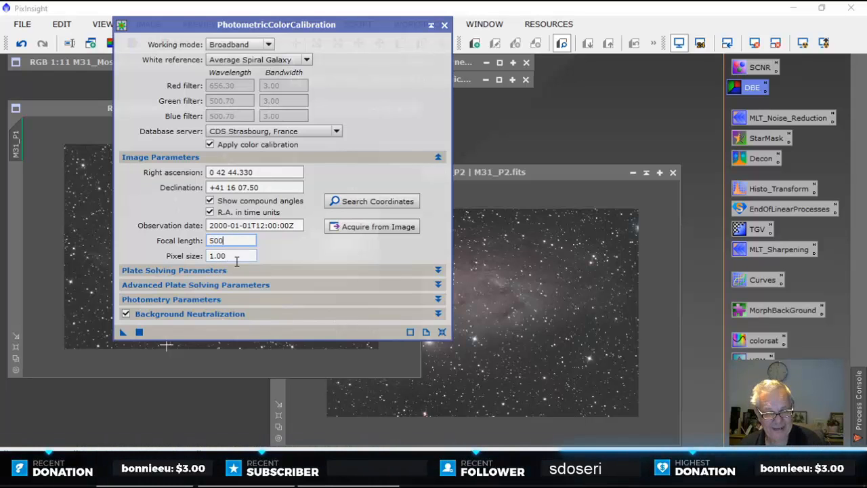
pyautogui.moveTo(108, 337); pyautogui.dragTo(68, 316)
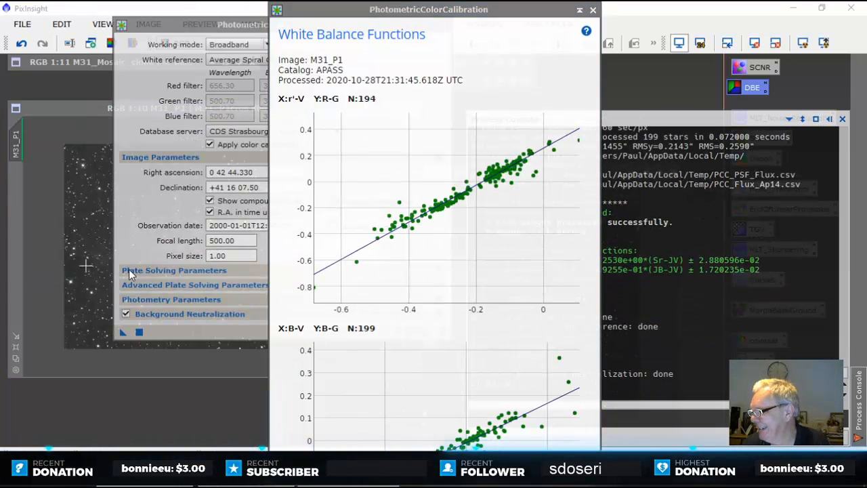
pyautogui.click(593, 9)
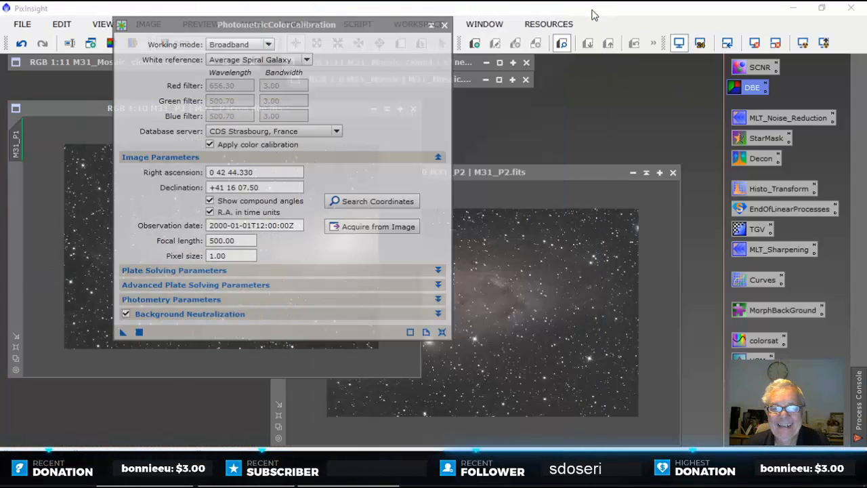
# Step: Move the calibration process clear of the images and save the color-calibrated M31_P1 to its existing FITS file, accepting the format warnings
pyautogui.moveTo(344, 29); pyautogui.dragTo(831, 80)
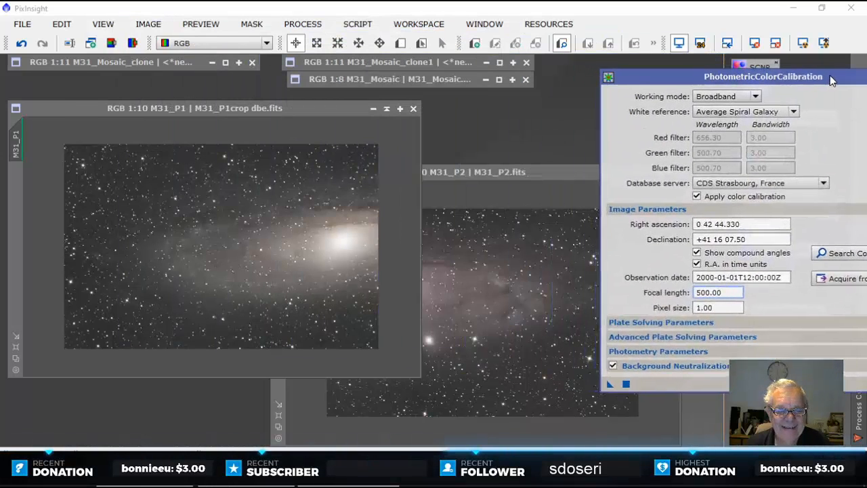
pyautogui.click(327, 107)
pyautogui.moveTo(327, 107); pyautogui.dragTo(332, 93)
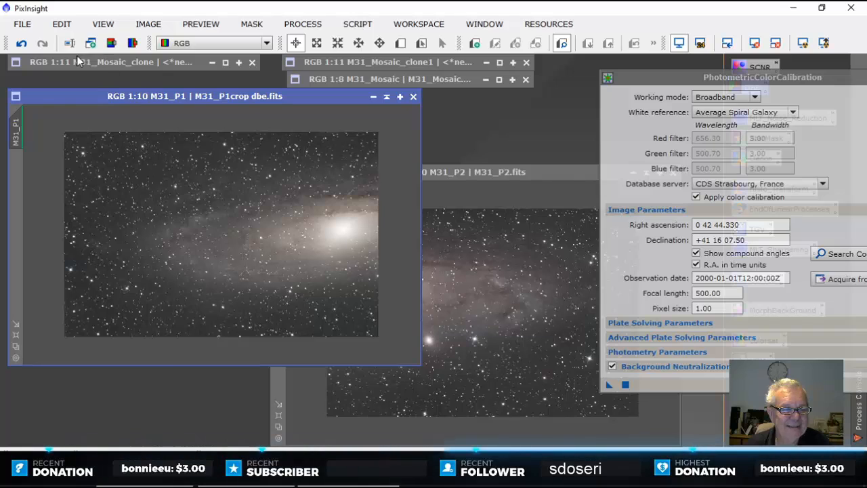
pyautogui.click(22, 24)
pyautogui.click(40, 130)
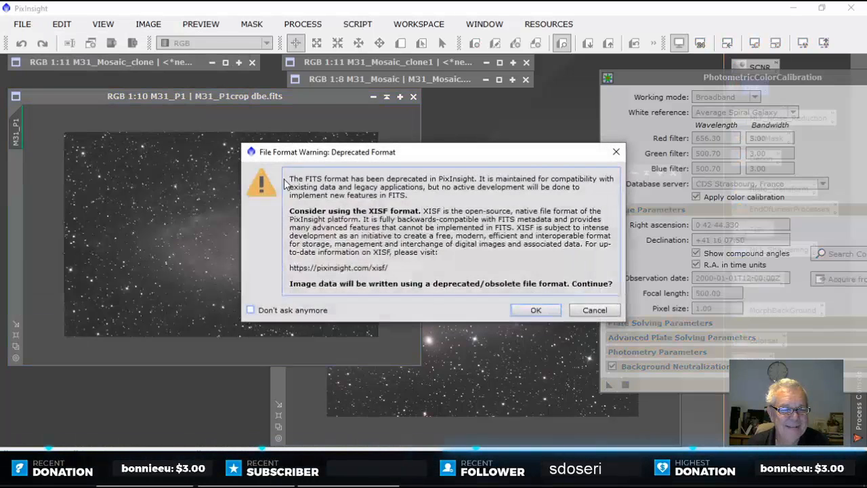
pyautogui.click(536, 310)
pyautogui.click(535, 275)
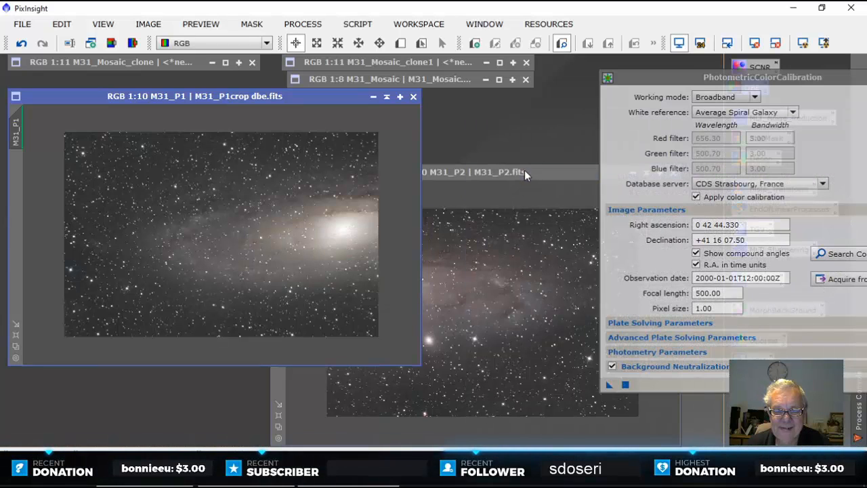
# Step: Apply the same photometric color calibration to M31_P2, then close the white balance graphs and the process
pyautogui.moveTo(524, 170); pyautogui.dragTo(356, 140)
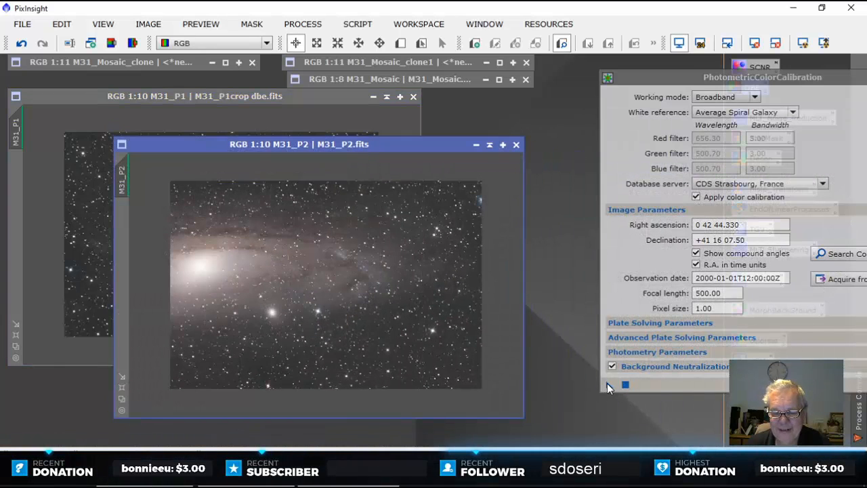
pyautogui.moveTo(609, 385); pyautogui.dragTo(429, 346)
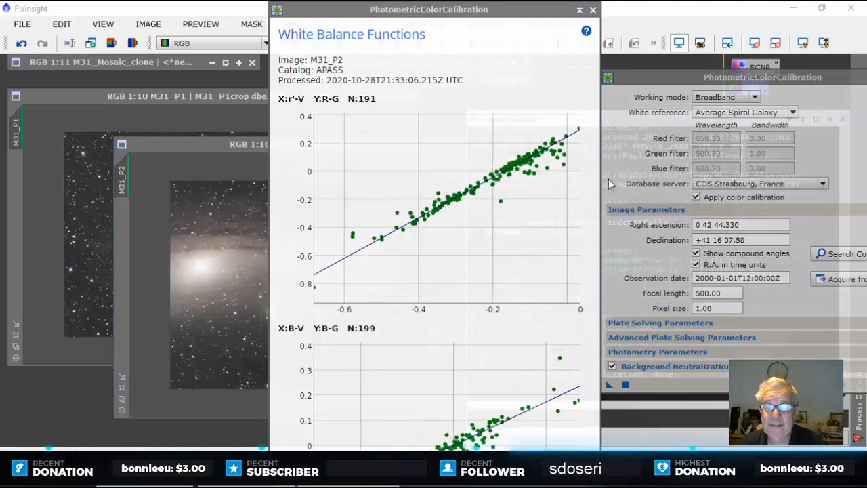
pyautogui.click(593, 10)
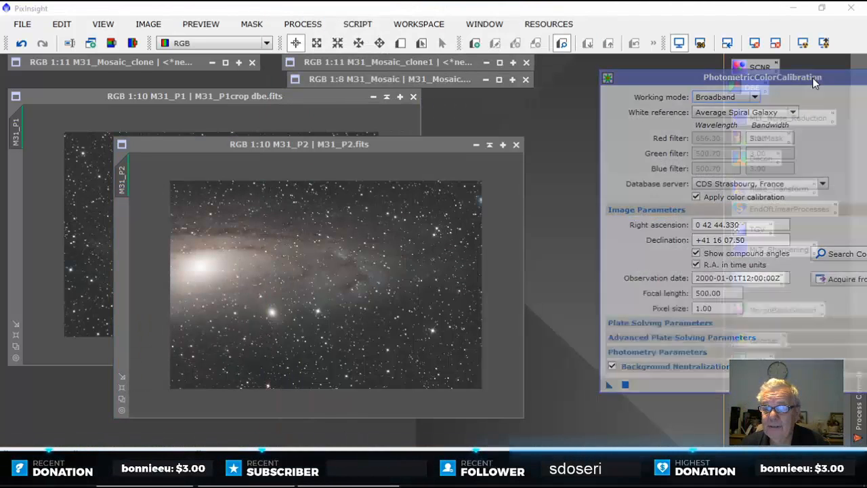
pyautogui.moveTo(812, 77); pyautogui.dragTo(672, 108)
pyautogui.click(789, 110)
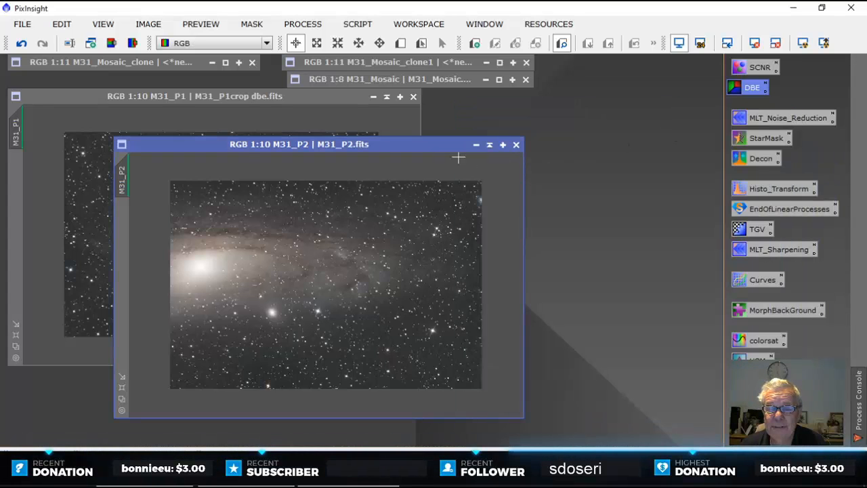
# Step: Save M31_P2 to its existing FITS file, accepting the format warnings, and shift its window to uncover more of M31_P1
pyautogui.moveTo(428, 145); pyautogui.dragTo(400, 147)
pyautogui.click(23, 24)
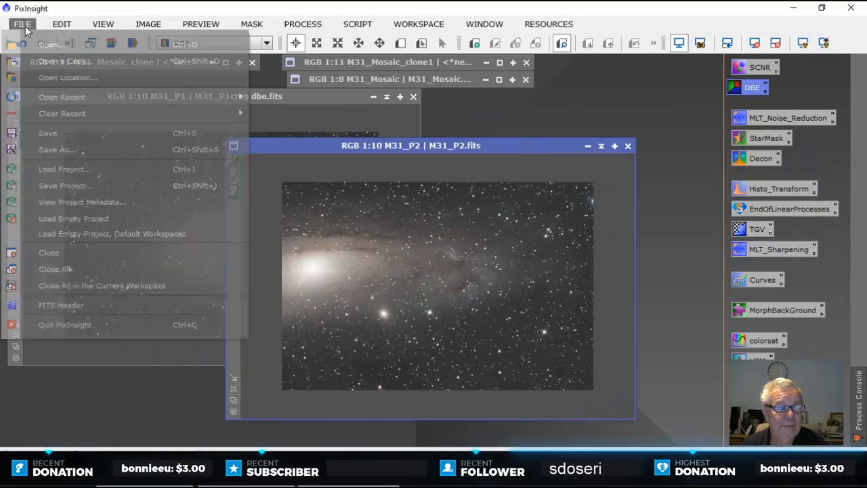
pyautogui.click(53, 136)
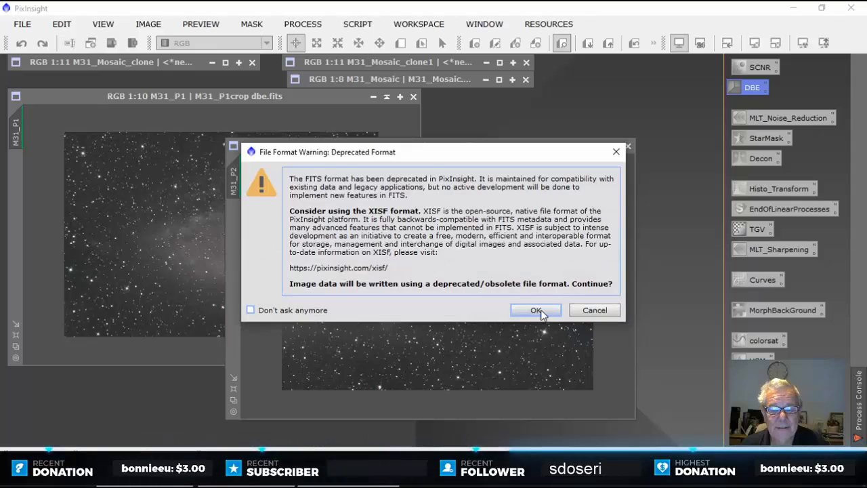
pyautogui.click(541, 313)
pyautogui.click(530, 277)
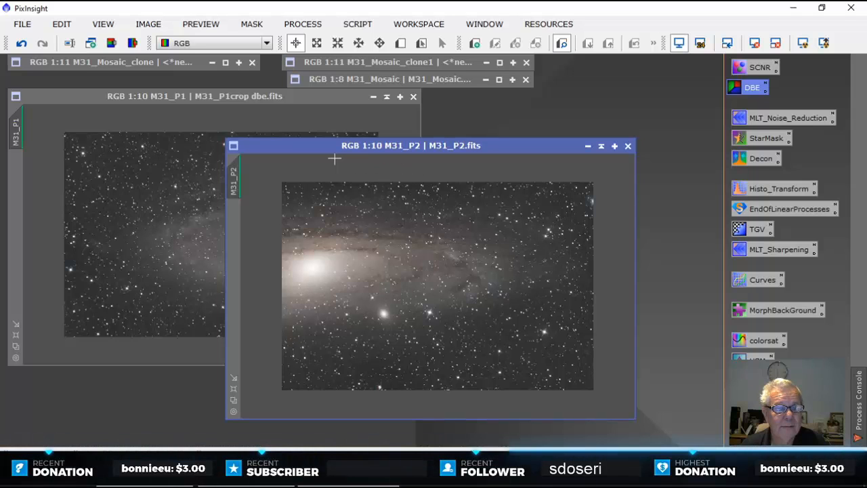
pyautogui.moveTo(353, 147); pyautogui.dragTo(388, 149)
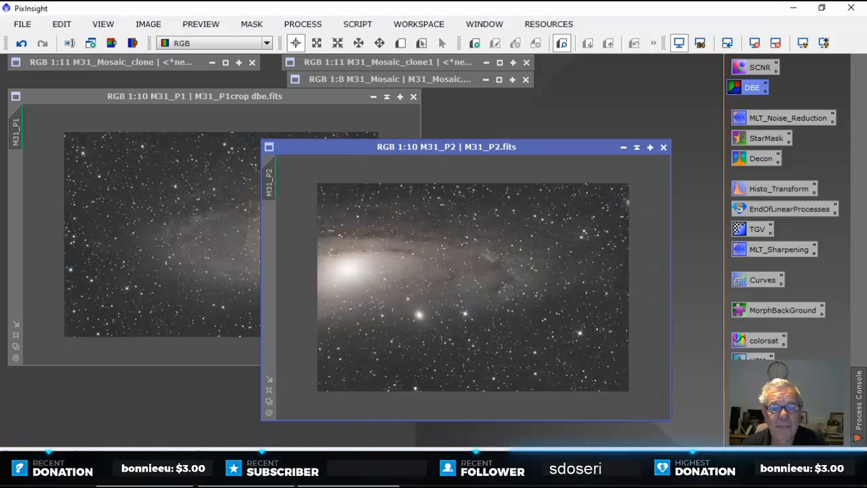
# Step: Save M31_P2 as a new FITS file named "M31_P2 crop dbe.fits", accepting the format warnings
pyautogui.click(23, 24)
pyautogui.click(56, 149)
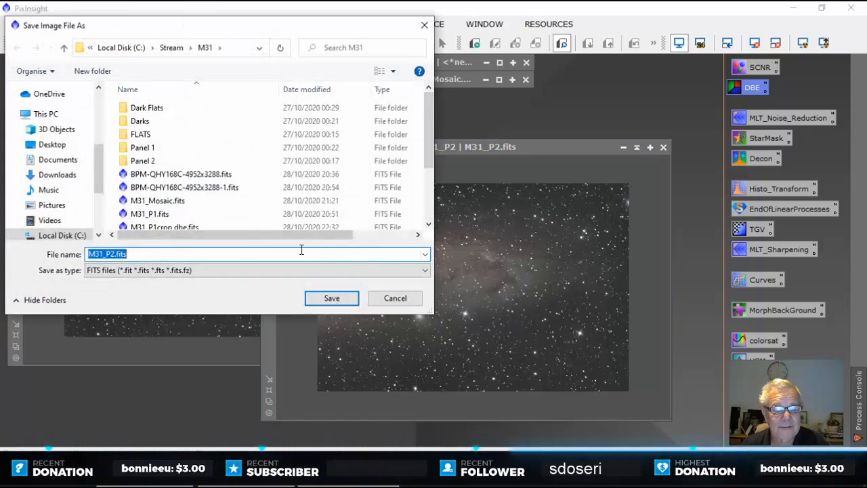
pyautogui.click(120, 253)
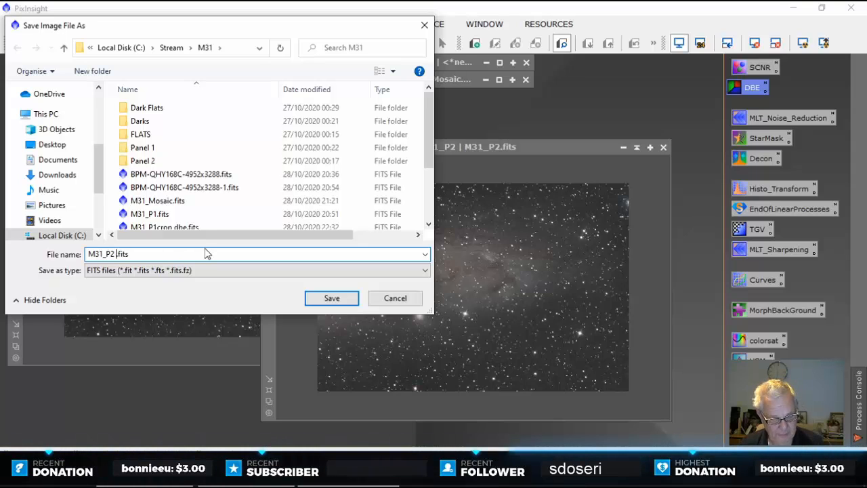
pyautogui.write('crop')
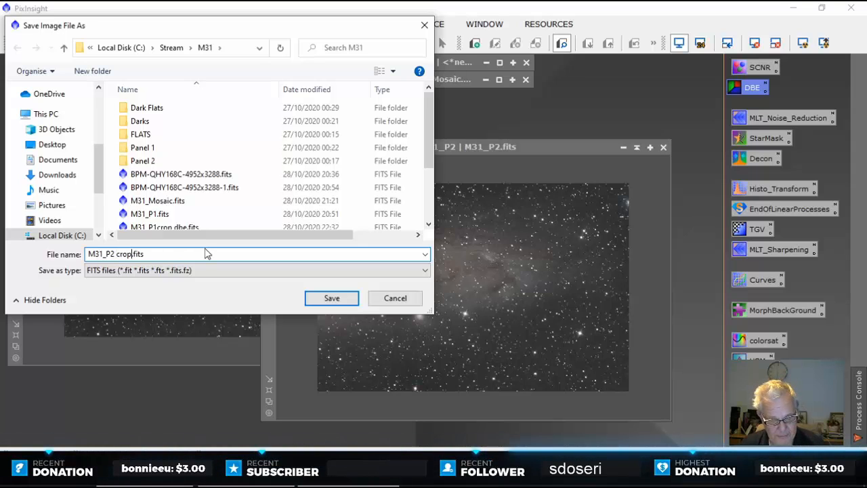
pyautogui.write(' dbe')
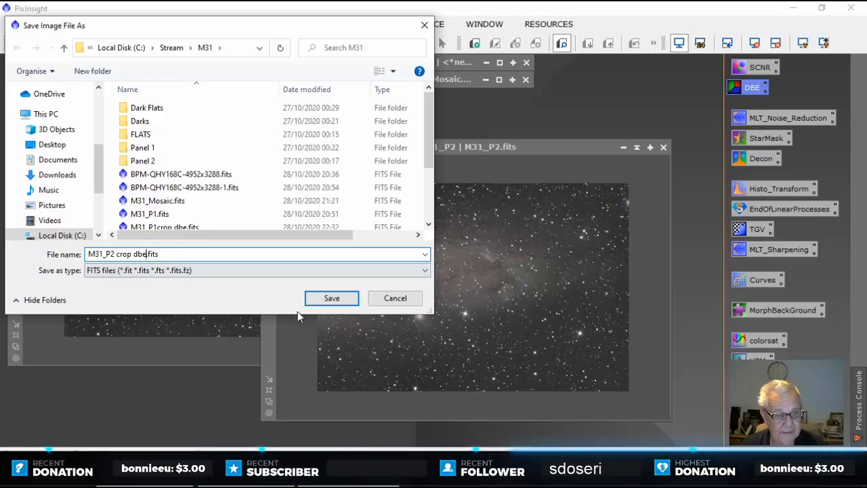
pyautogui.click(330, 299)
pyautogui.click(575, 308)
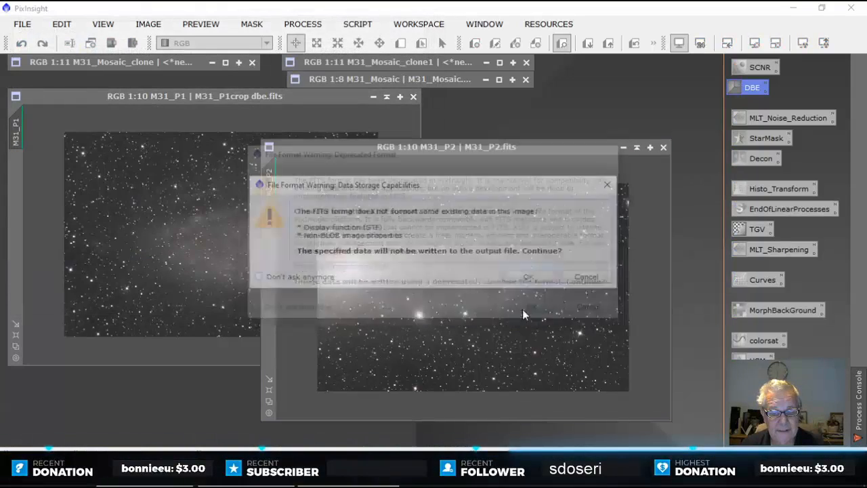
pyautogui.click(531, 279)
pyautogui.click(487, 297)
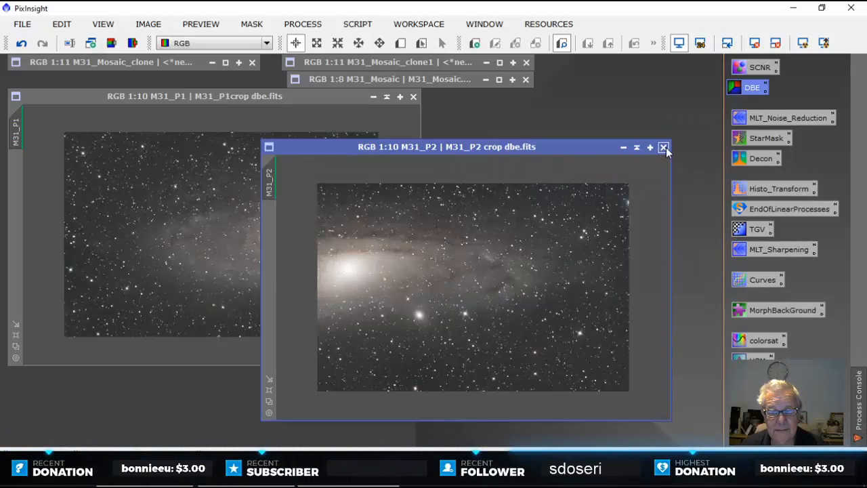
# Step: Close both M31 panel images, the M31_Mosaic image and its two clones, discarding unsaved changes
pyautogui.click(664, 147)
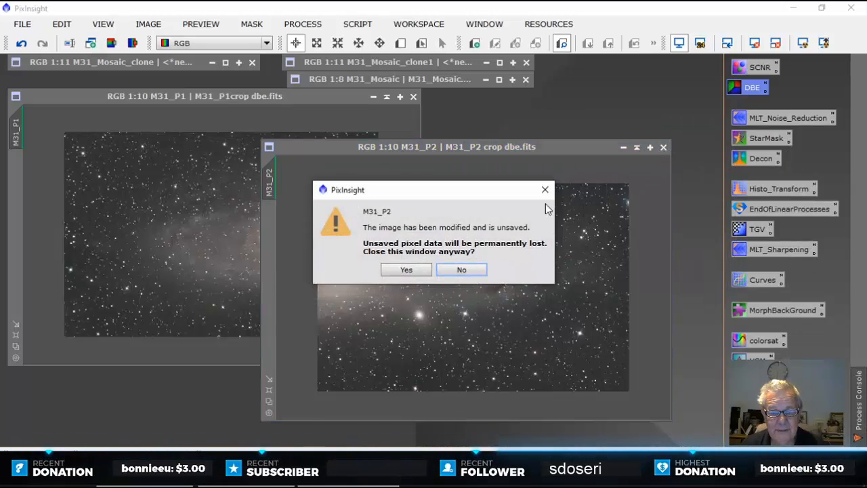
pyautogui.click(425, 266)
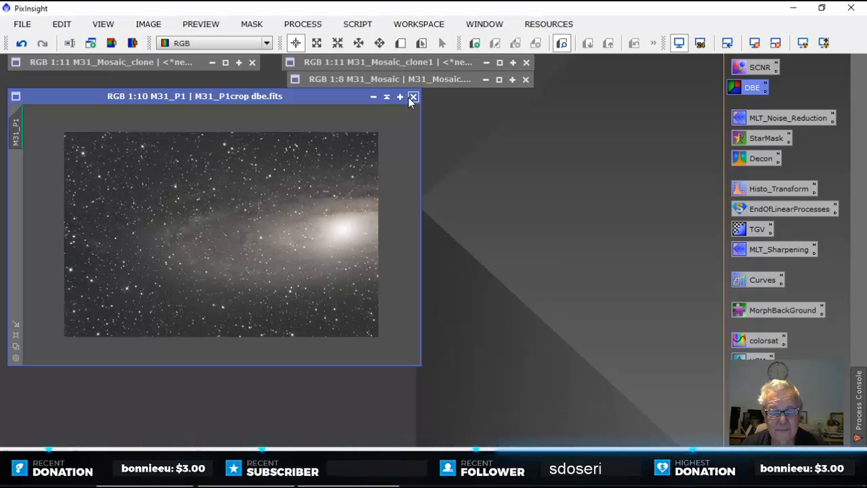
pyautogui.click(413, 96)
pyautogui.click(415, 268)
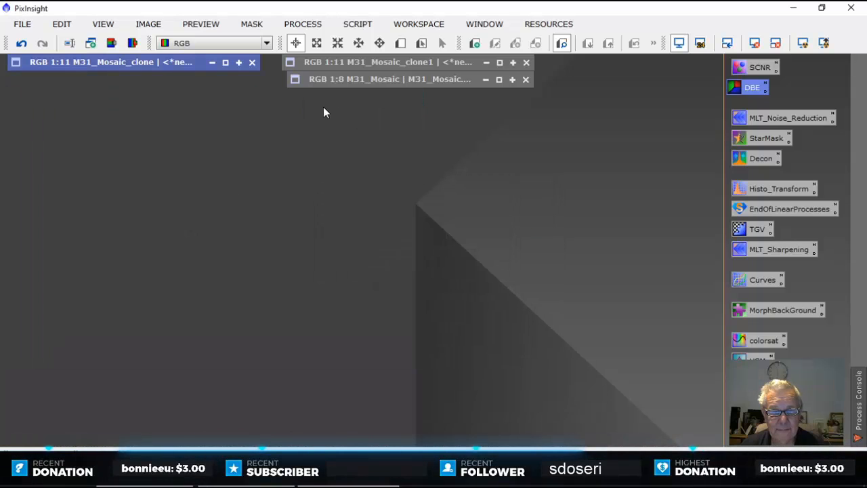
pyautogui.click(252, 62)
pyautogui.click(417, 270)
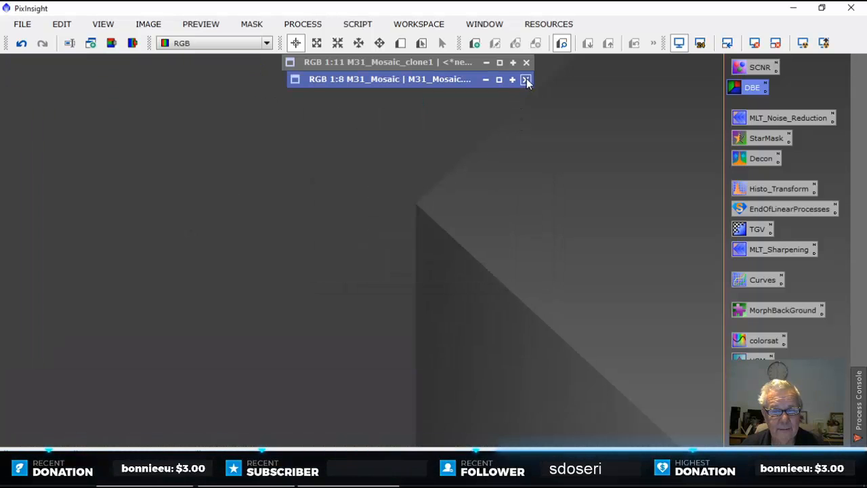
pyautogui.click(525, 79)
pyautogui.click(414, 269)
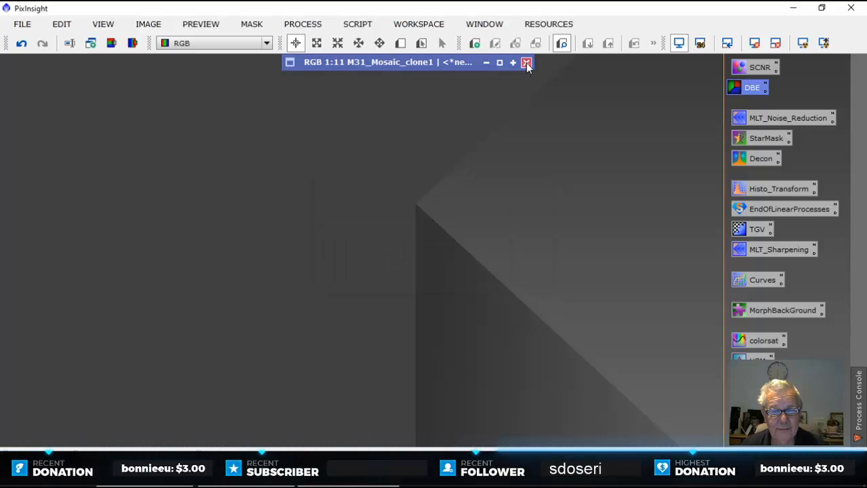
pyautogui.click(526, 62)
pyautogui.click(407, 269)
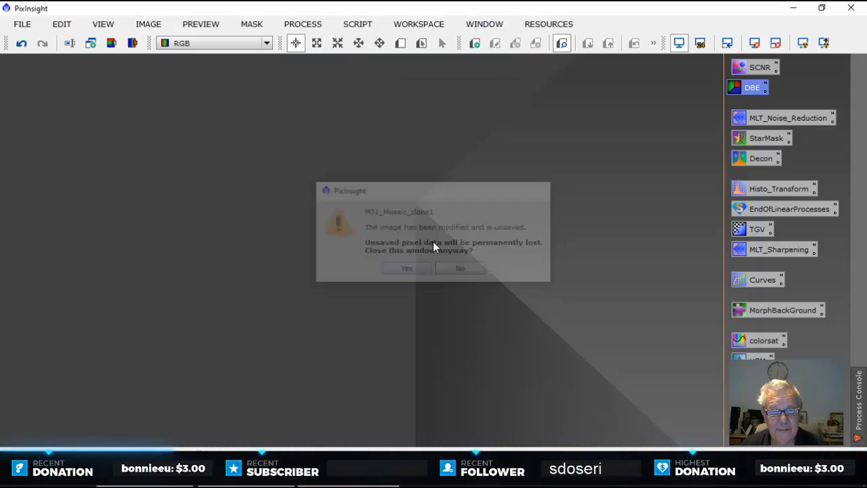
# Step: Switch to Astro Pixel Processor and set its working directory to C:\Stream\M31
pyautogui.click(792, 11)
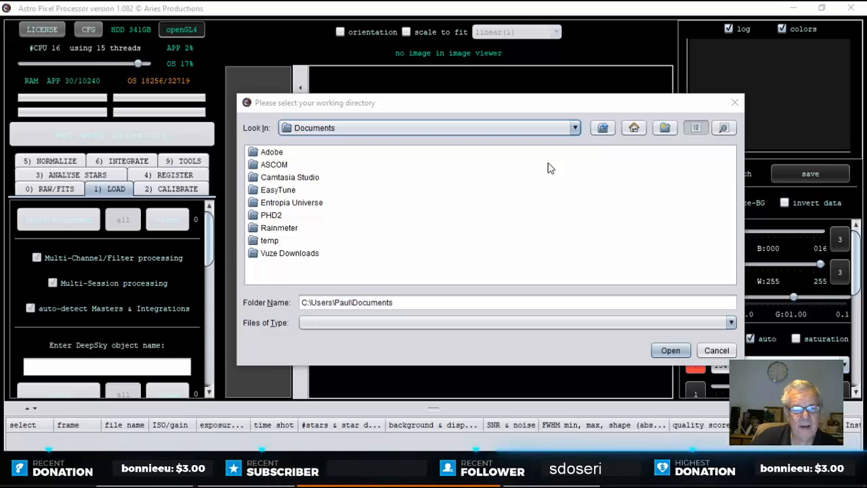
pyautogui.click(603, 128)
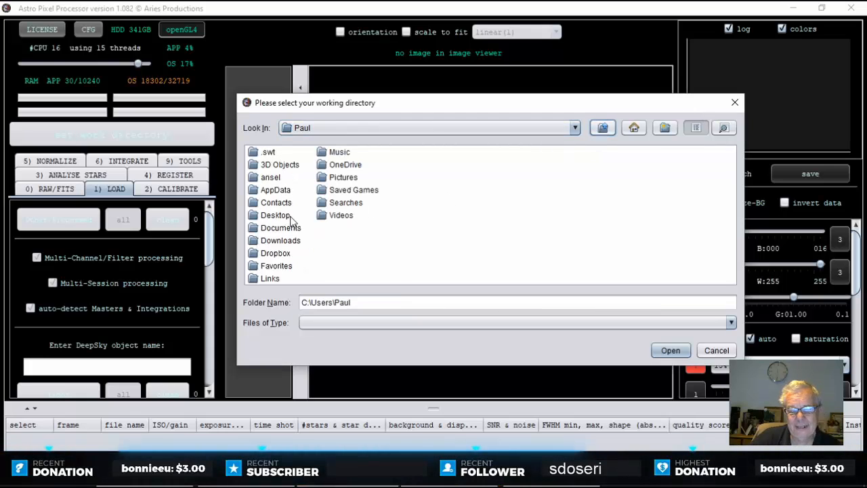
pyautogui.click(603, 128)
pyautogui.click(603, 128)
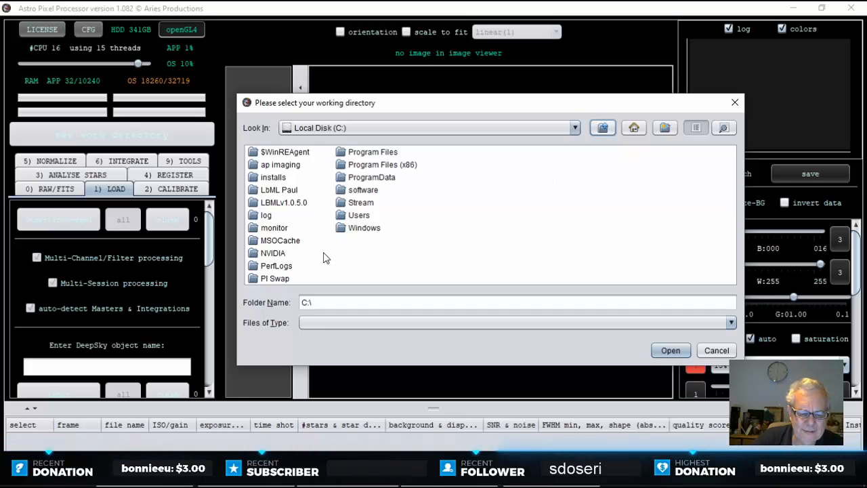
pyautogui.doubleClick(370, 203)
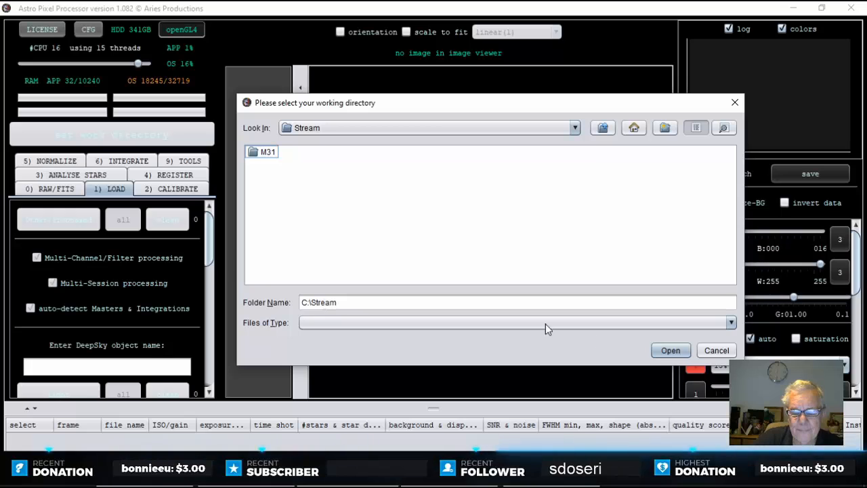
pyautogui.doubleClick(265, 153)
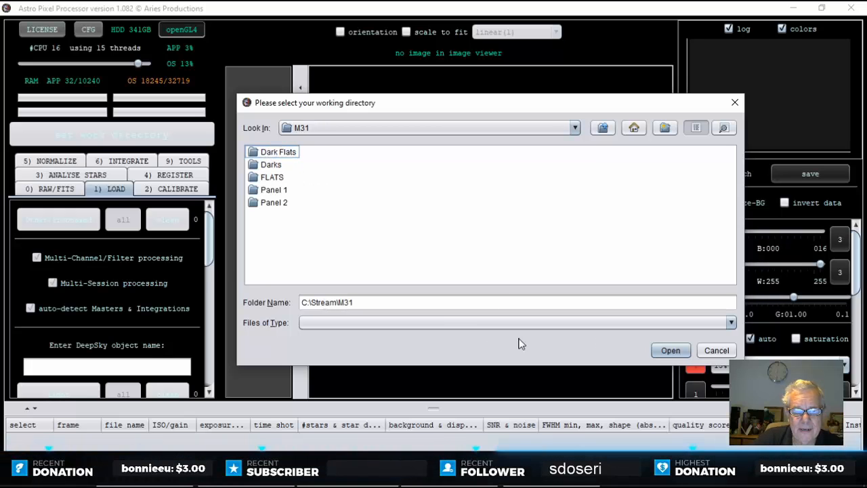
pyautogui.click(670, 350)
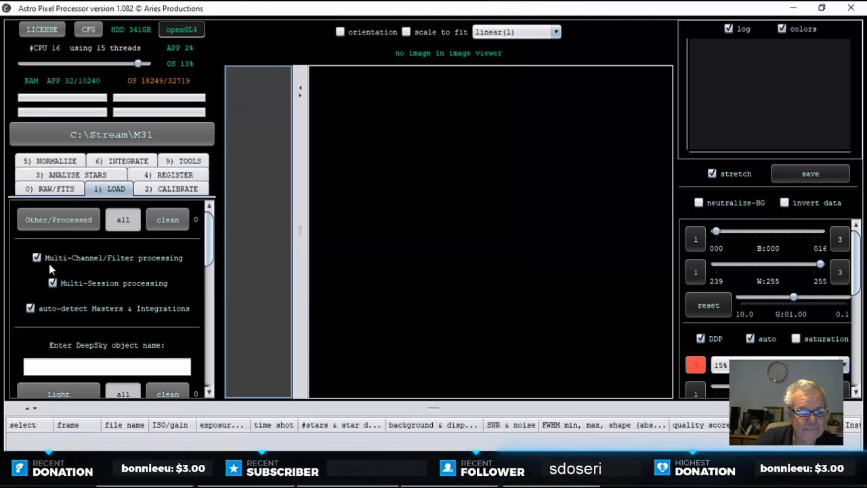
# Step: Disable multi-channel/filter and multi-session processing, and set the color filter array pattern to RGGB
pyautogui.click(36, 258)
pyautogui.click(53, 282)
pyautogui.click(63, 190)
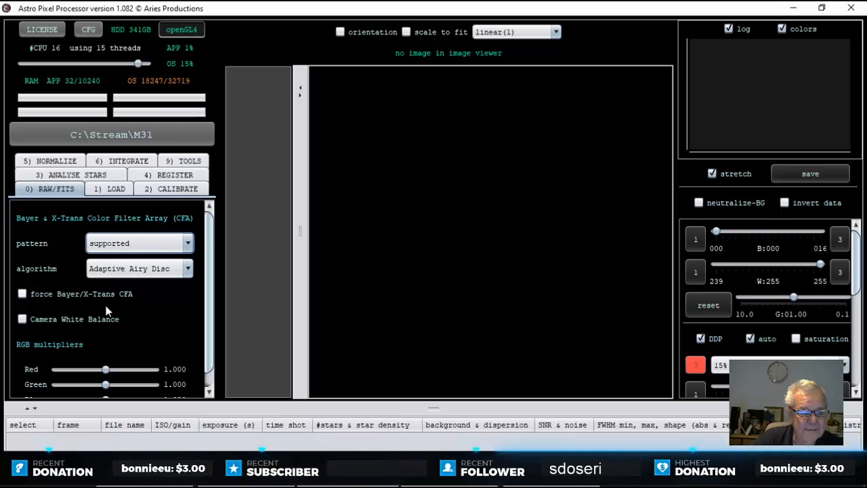
pyautogui.click(187, 245)
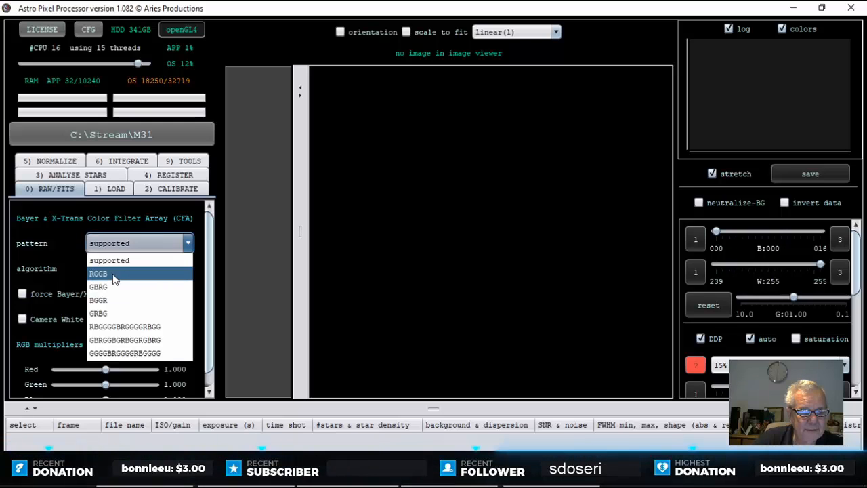
pyautogui.click(128, 275)
# Step: Load "M31_P1crop dbe.fits" and "M31_P2 crop dbe.fits" as light frames, accepting them as previous integrations, and analyse their stars
pyautogui.click(116, 189)
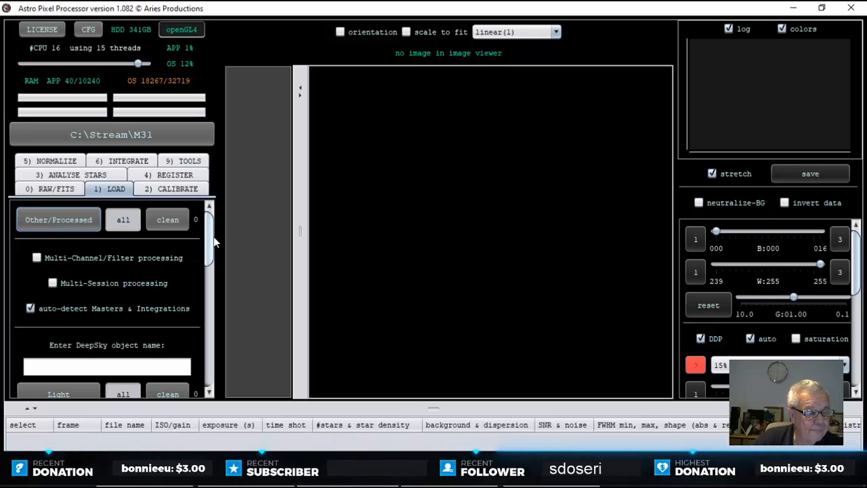
pyautogui.moveTo(212, 241); pyautogui.dragTo(149, 279)
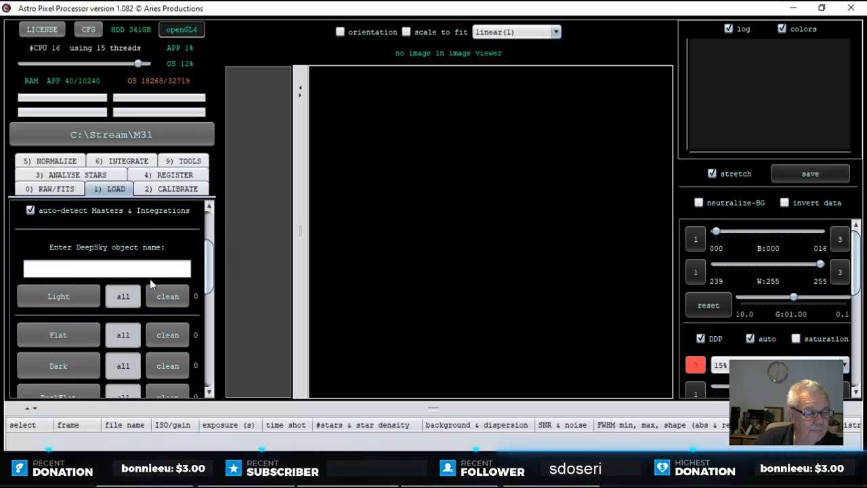
pyautogui.click(58, 296)
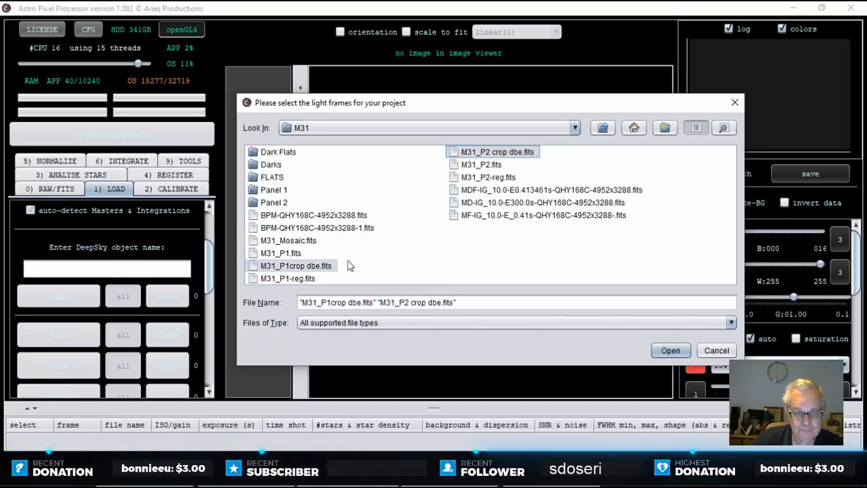
pyautogui.click(664, 350)
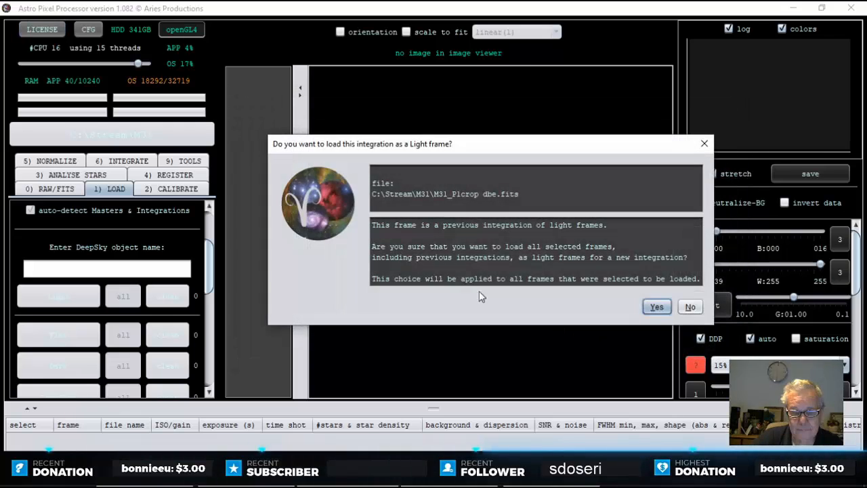
pyautogui.click(651, 307)
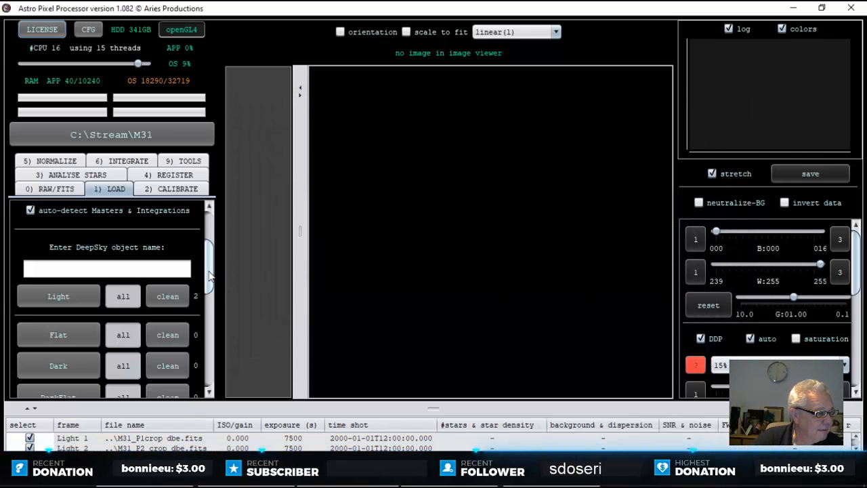
pyautogui.click(51, 175)
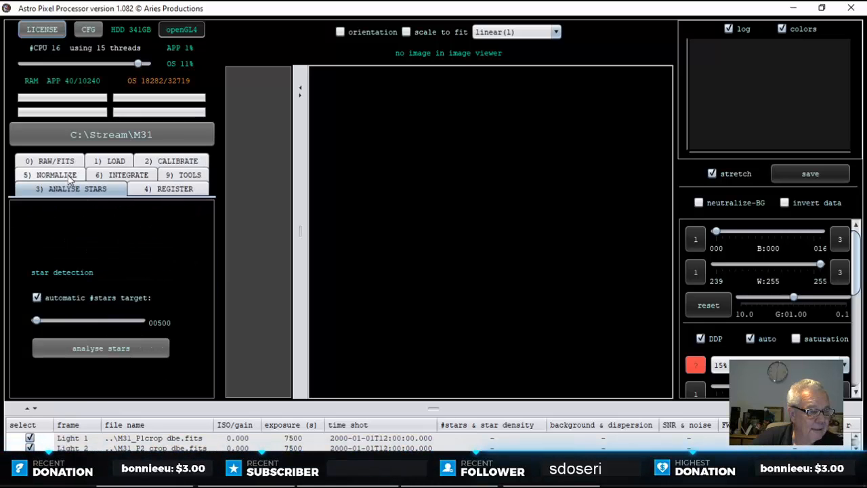
pyautogui.click(119, 347)
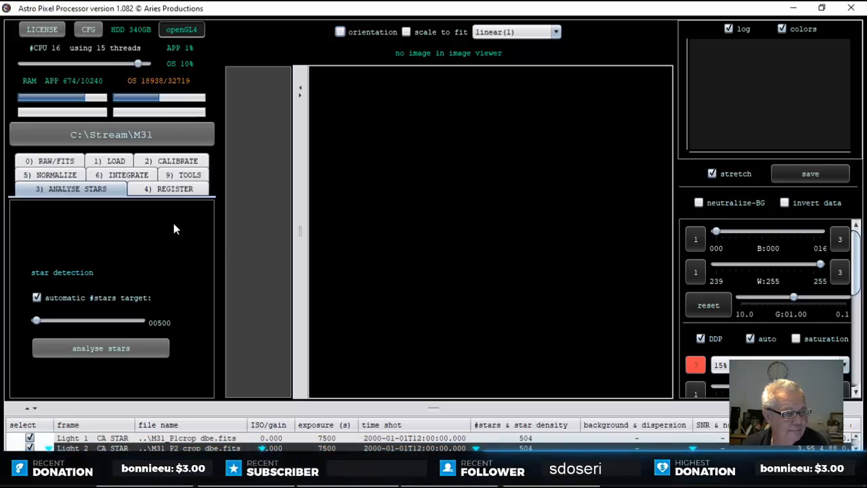
# Step: Set the registration pattern recognition scale stop to 15
pyautogui.click(181, 192)
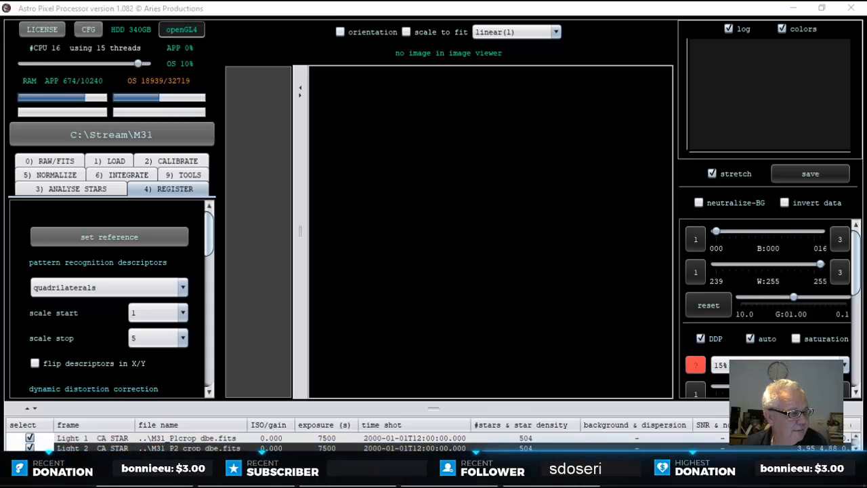
pyautogui.click(185, 338)
pyautogui.moveTo(185, 398); pyautogui.dragTo(184, 414)
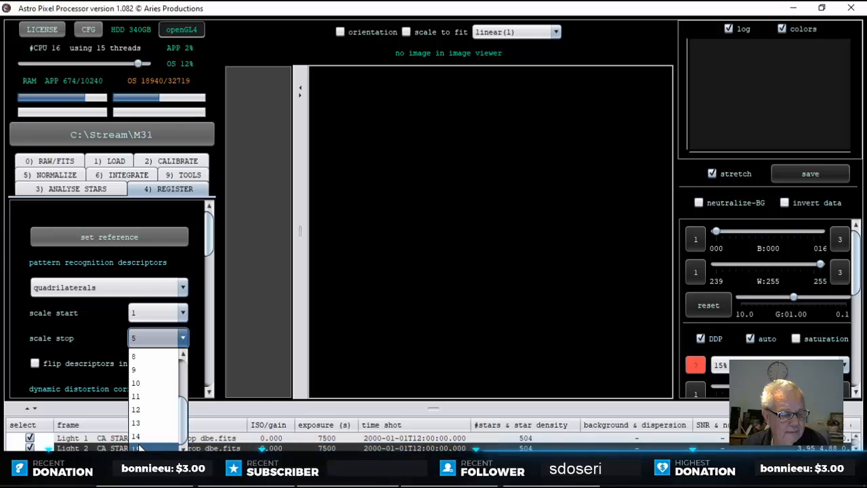
pyautogui.click(143, 448)
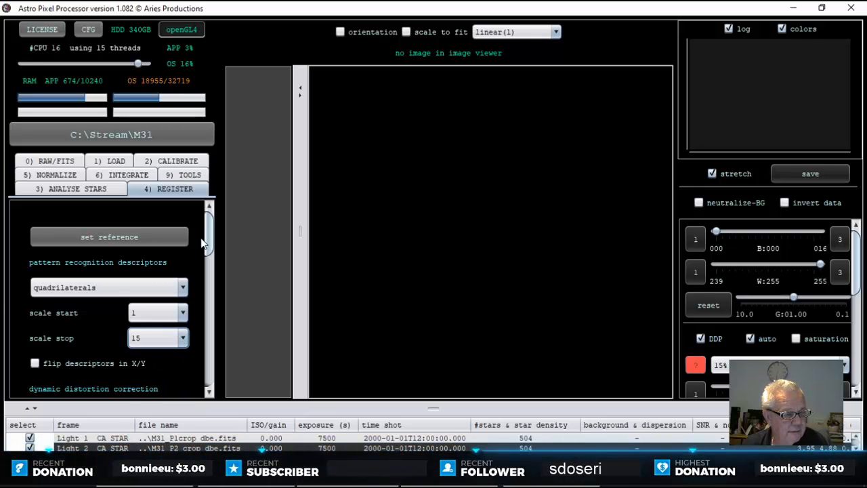
# Step: Enable dynamic distortion correction for the registration and set the registration mode to mosaic
pyautogui.moveTo(210, 237); pyautogui.dragTo(217, 255)
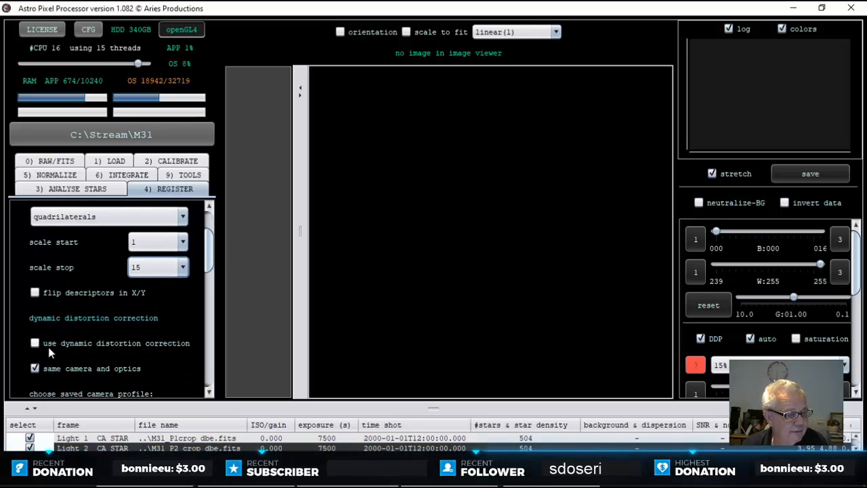
pyautogui.scroll(-4, 211, 285)
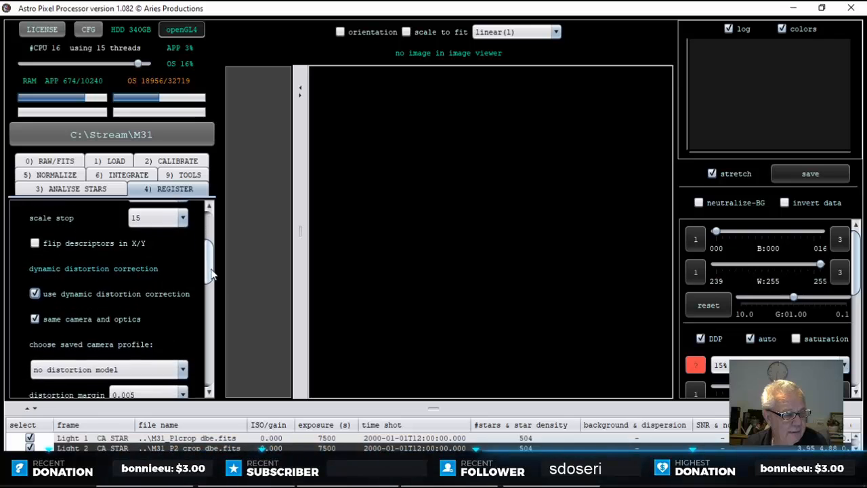
pyautogui.scroll(-3, 215, 286)
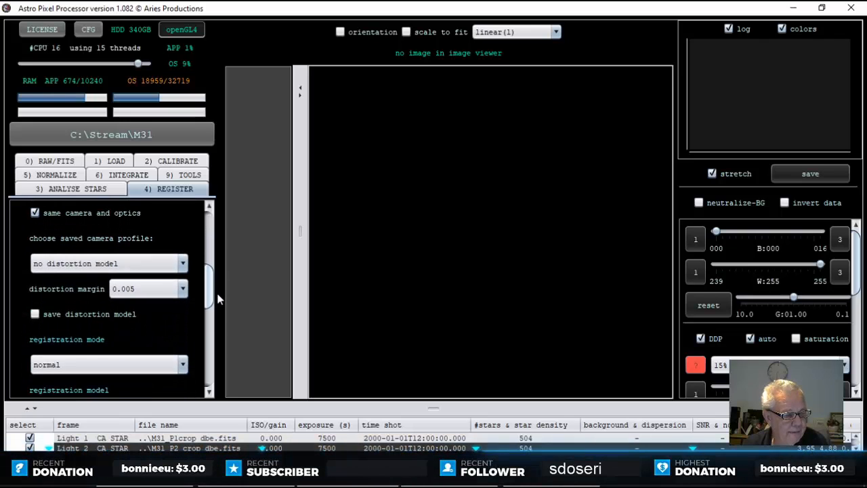
pyautogui.click(183, 343)
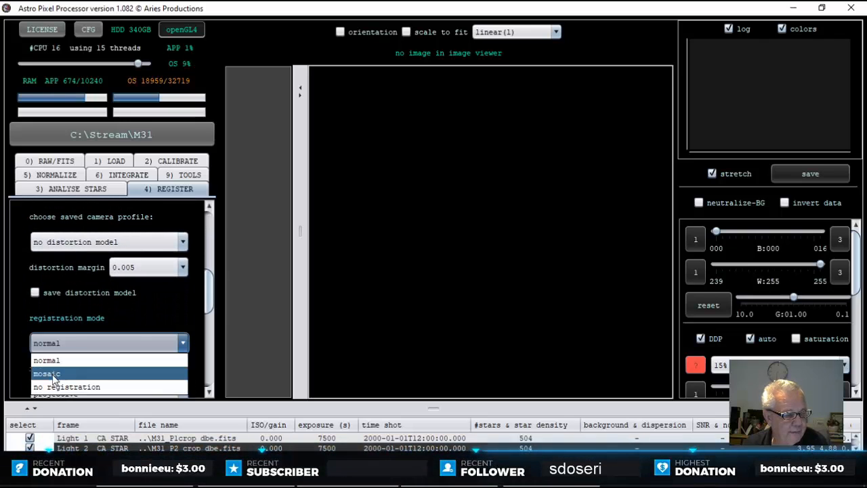
pyautogui.click(177, 370)
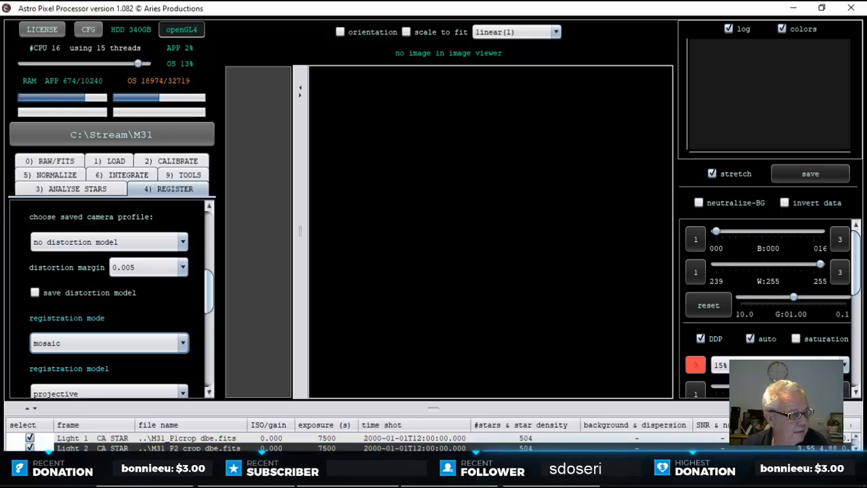
# Step: Start the mosaic registration of the two panels, declining to disable "same camera and optics"
pyautogui.moveTo(214, 302)
pyautogui.mouseDown()
pyautogui.moveTo(210, 386)
pyautogui.moveTo(211, 306)
pyautogui.mouseUp()
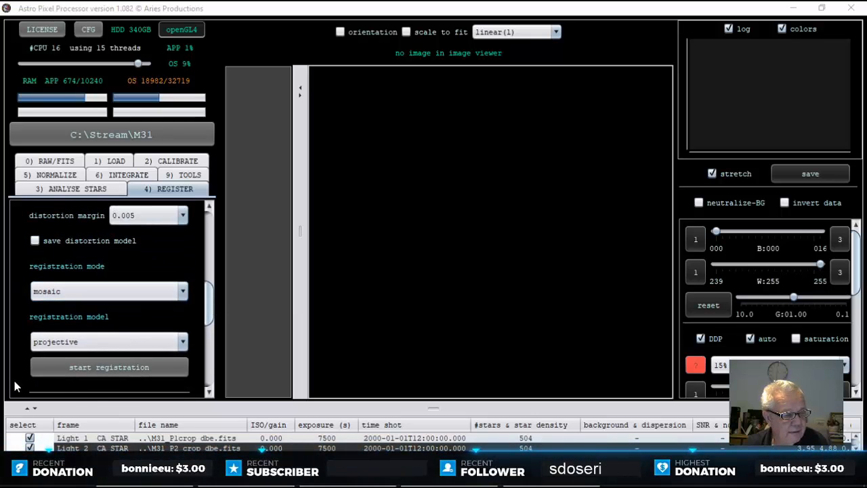
pyautogui.click(112, 368)
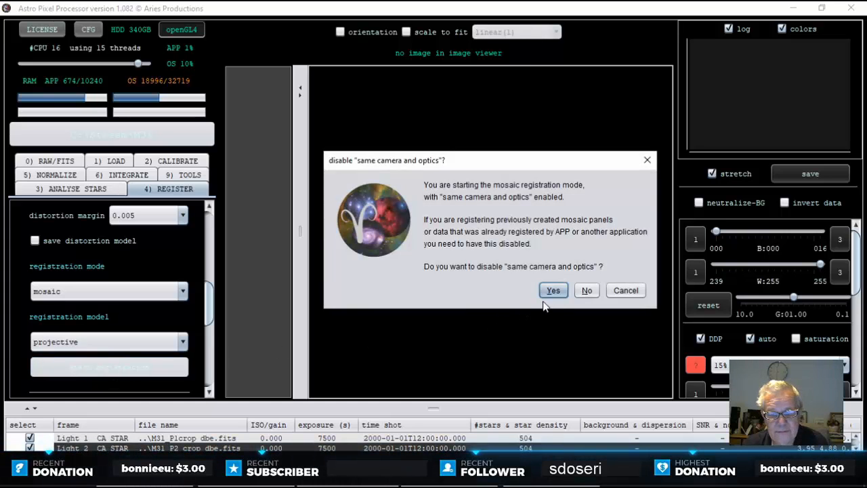
pyautogui.click(586, 290)
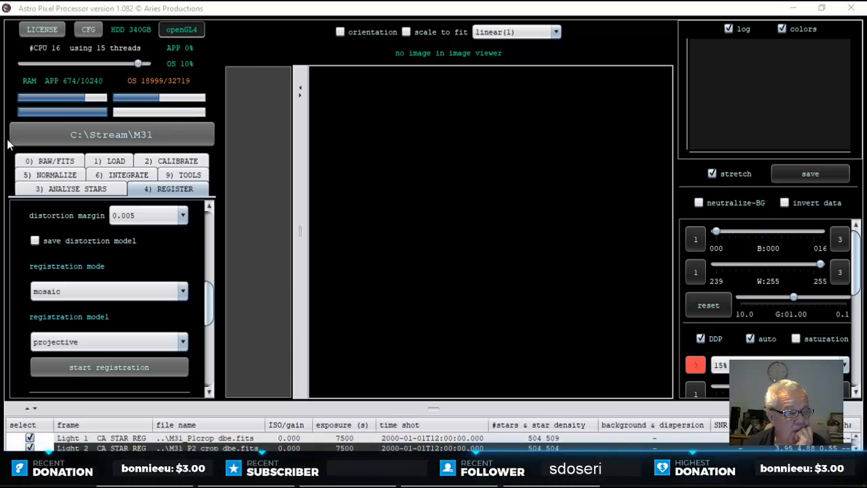
# Step: Set the integration method to average with quality weights
pyautogui.click(101, 176)
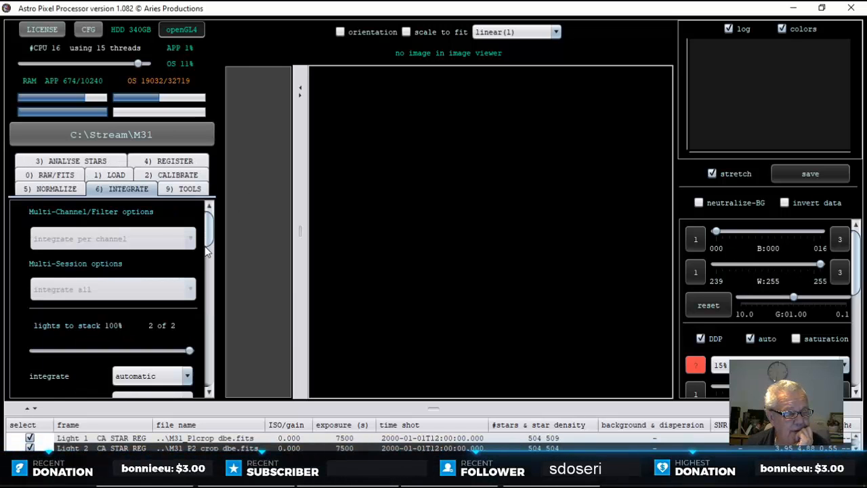
pyautogui.moveTo(212, 230); pyautogui.dragTo(210, 239)
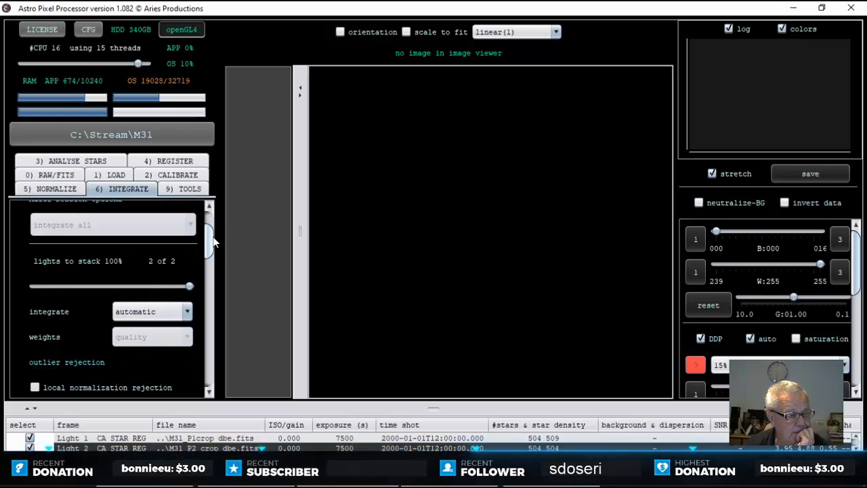
pyautogui.click(139, 319)
pyautogui.click(135, 328)
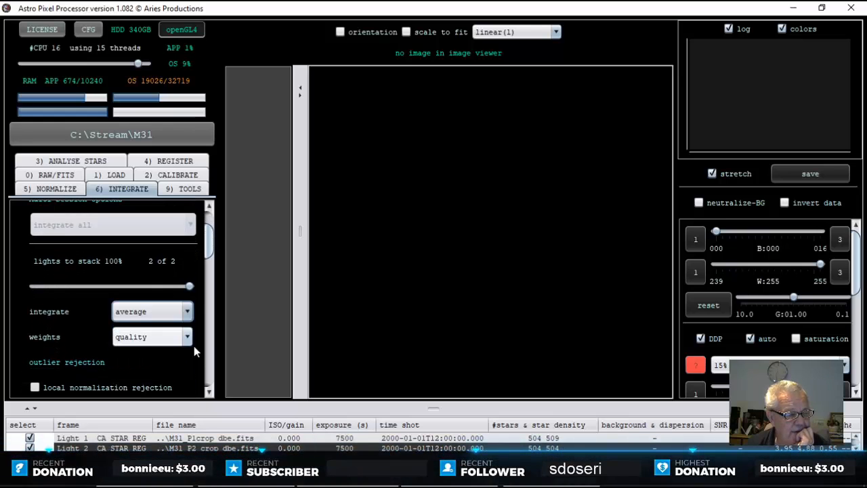
pyautogui.click(186, 339)
pyautogui.click(132, 376)
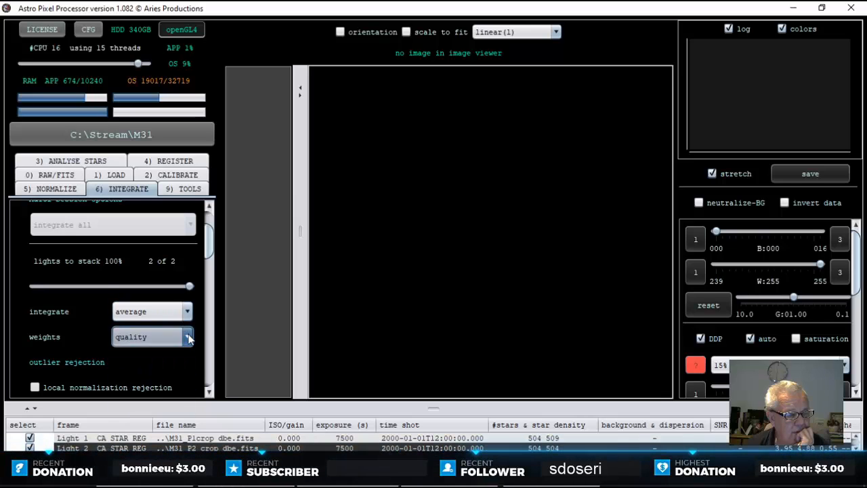
# Step: Set the integration's outlier rejection filter to sigma rejection with a kappa high of 1.5
pyautogui.moveTo(211, 245); pyautogui.dragTo(211, 260)
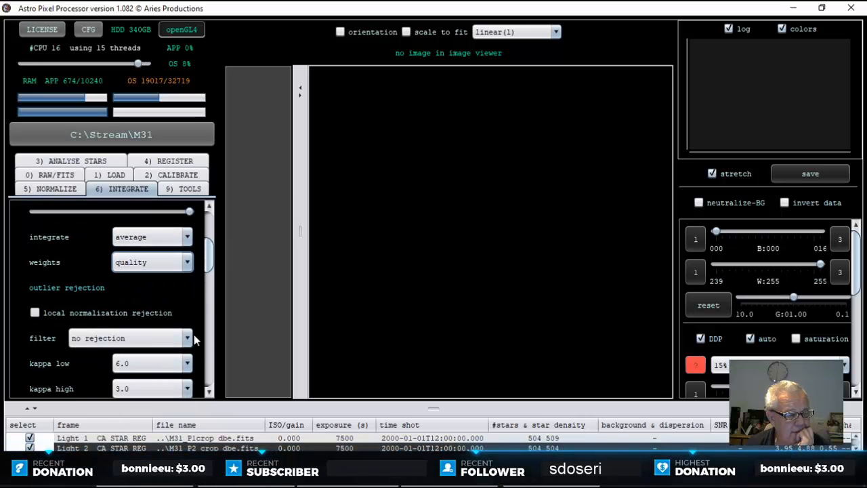
pyautogui.click(160, 339)
pyautogui.click(114, 369)
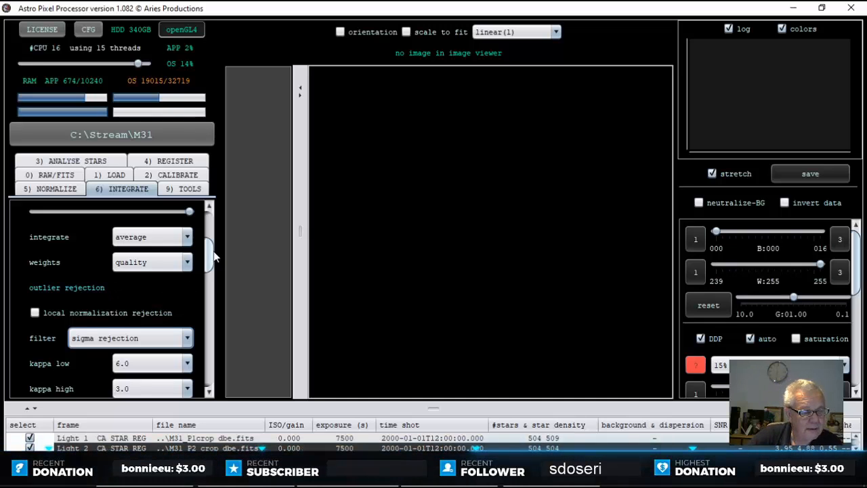
pyautogui.moveTo(209, 264); pyautogui.dragTo(209, 271)
pyautogui.click(187, 344)
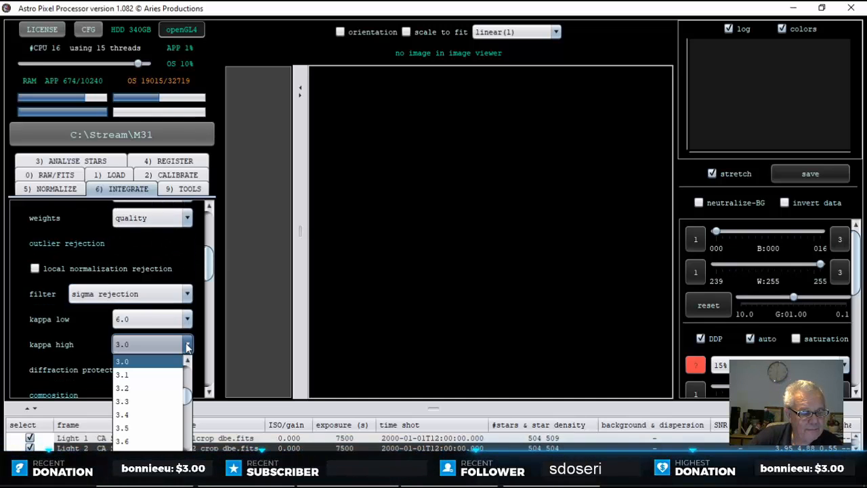
pyautogui.scroll(-8, 190, 389)
pyautogui.scroll(4, 190, 390)
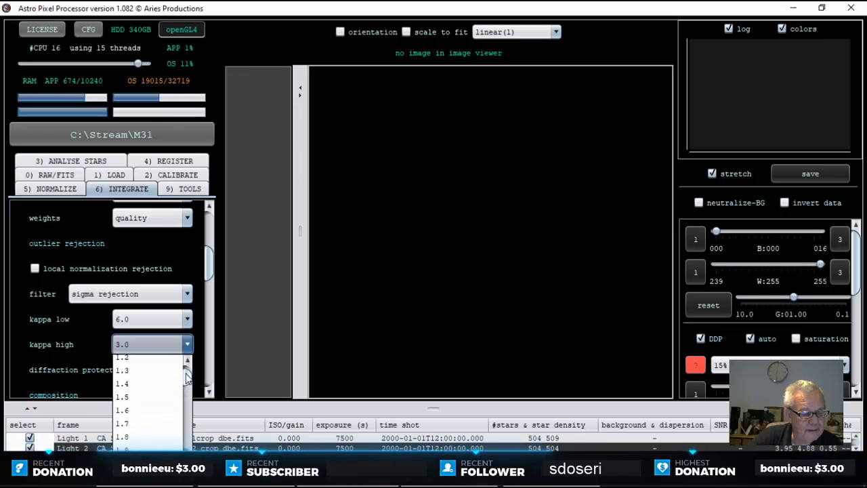
pyautogui.click(135, 400)
# Step: Set the integration's local normalization correction to 2nd degree LNC
pyautogui.scroll(-3, 210, 274)
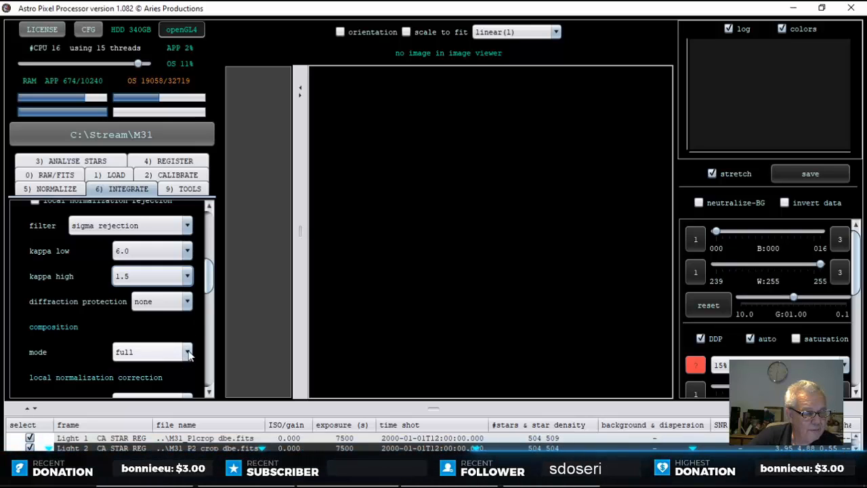
pyautogui.scroll(-3, 209, 289)
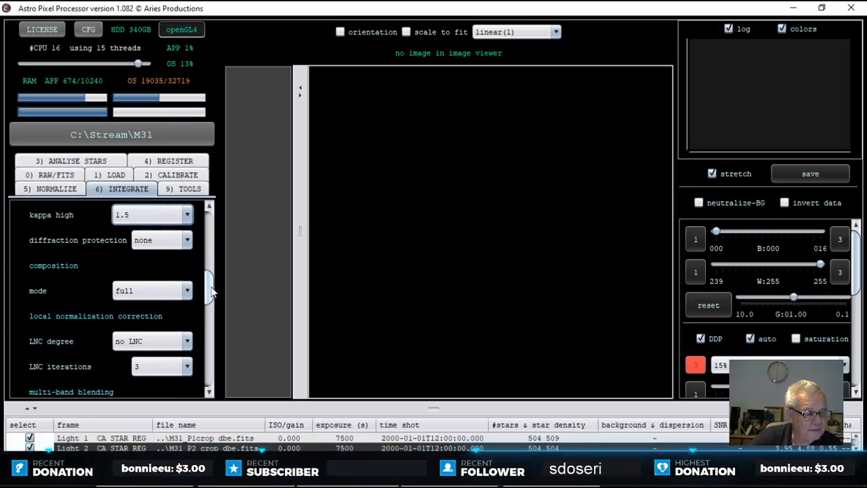
pyautogui.click(188, 342)
pyautogui.click(145, 385)
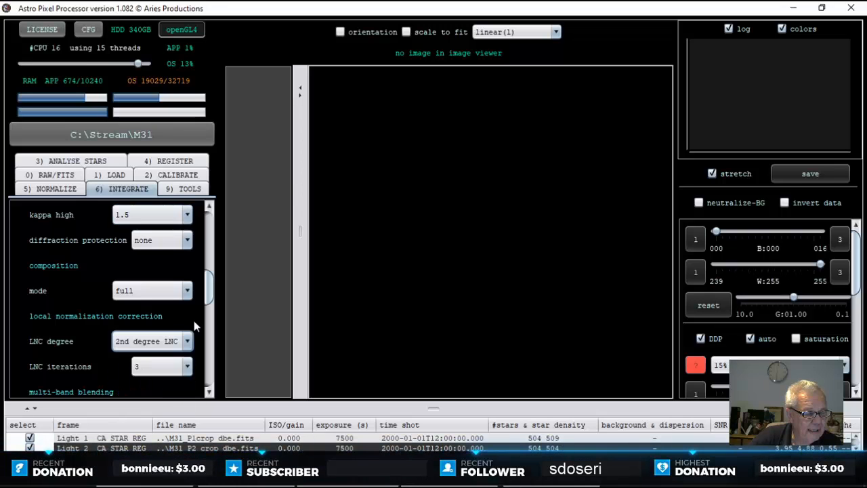
# Step: Enable multi-band blending for the integration and set it to 11%
pyautogui.scroll(-2, 209, 290)
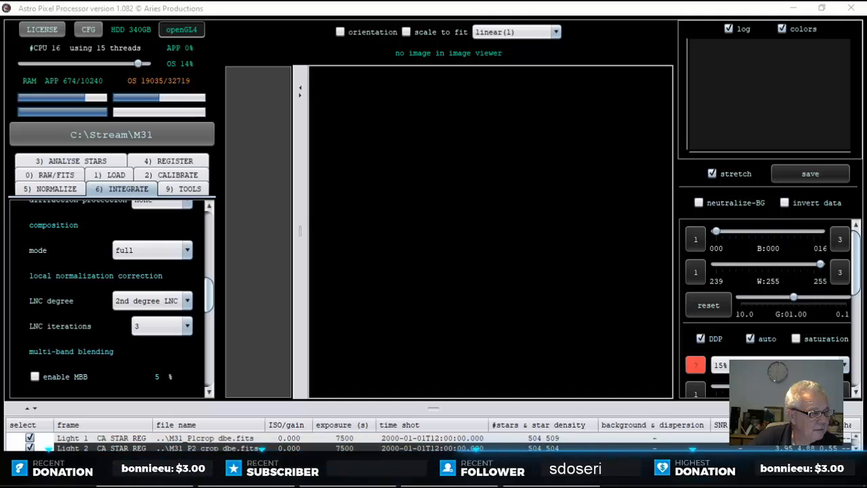
pyautogui.scroll(-5, 209, 312)
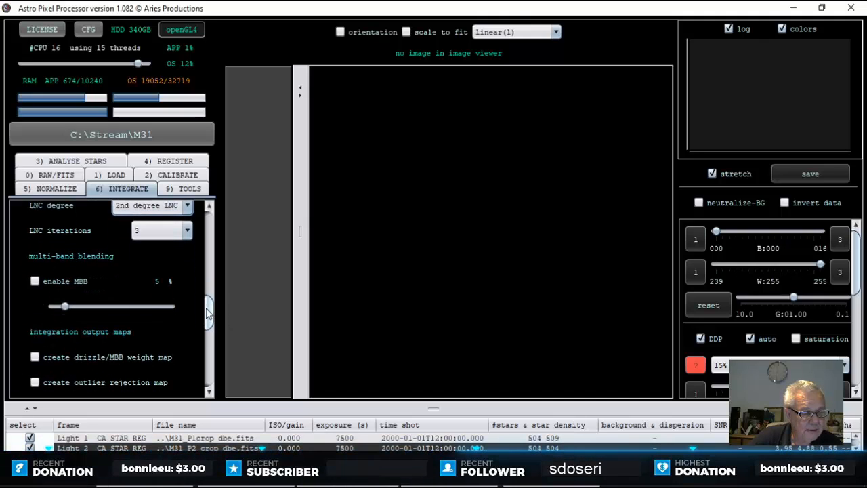
pyautogui.click(34, 281)
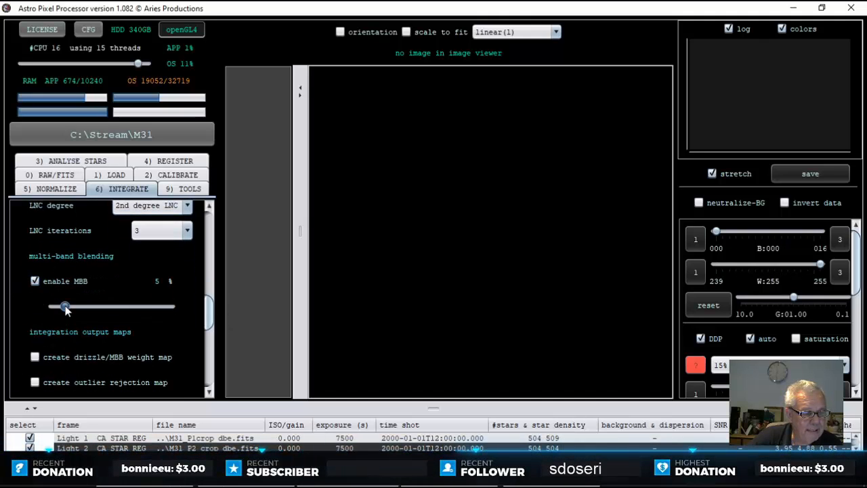
pyautogui.moveTo(75, 308); pyautogui.dragTo(79, 308)
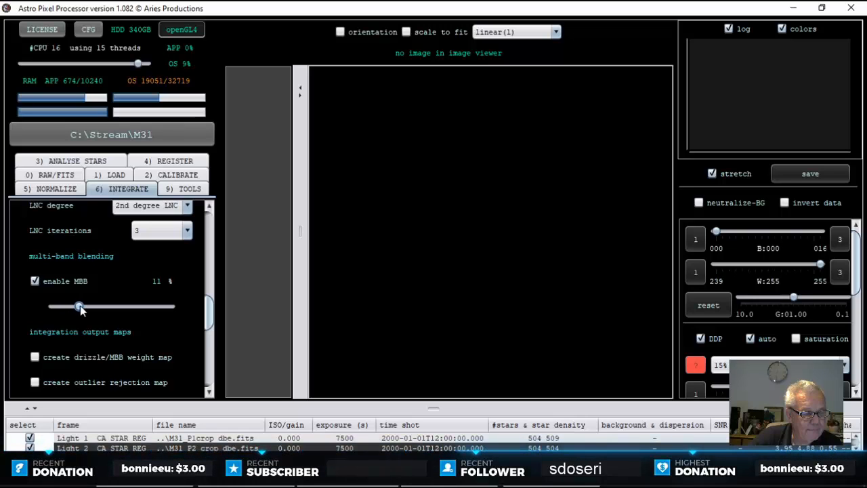
pyautogui.scroll(-3, 210, 330)
pyautogui.scroll(-3, 210, 332)
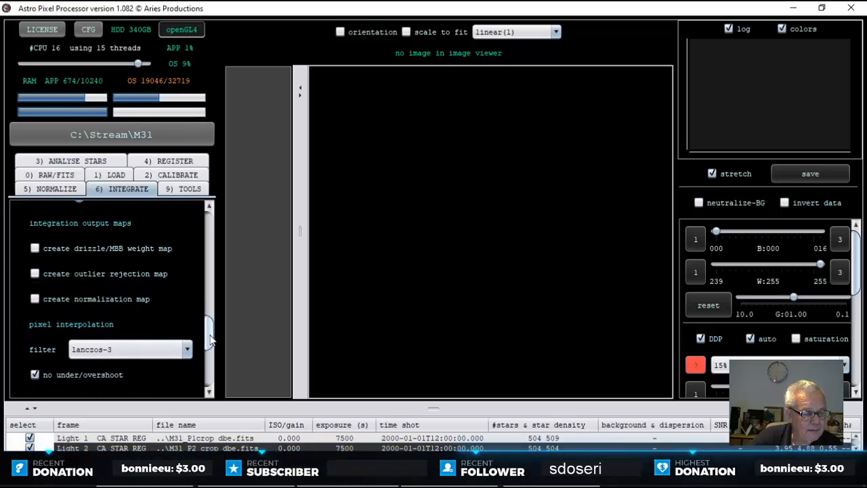
pyautogui.moveTo(210, 341); pyautogui.dragTo(211, 378)
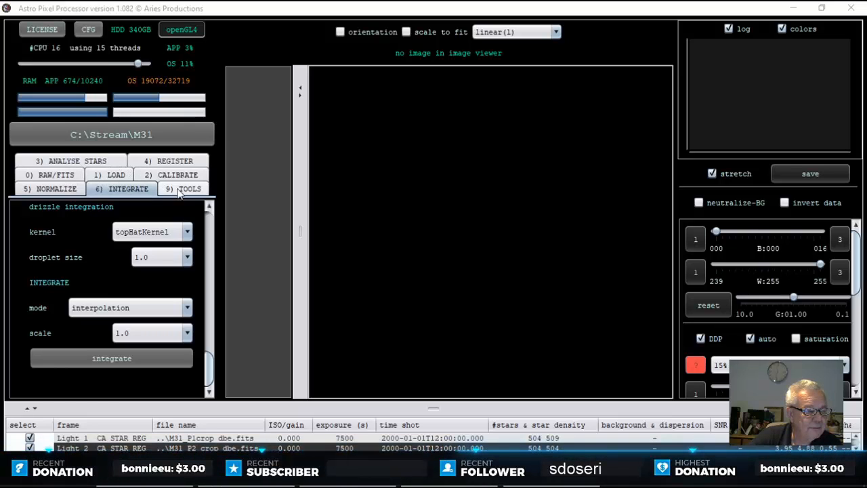
# Step: Save the registered frames of both M31 panels from the registration settings
pyautogui.click(171, 161)
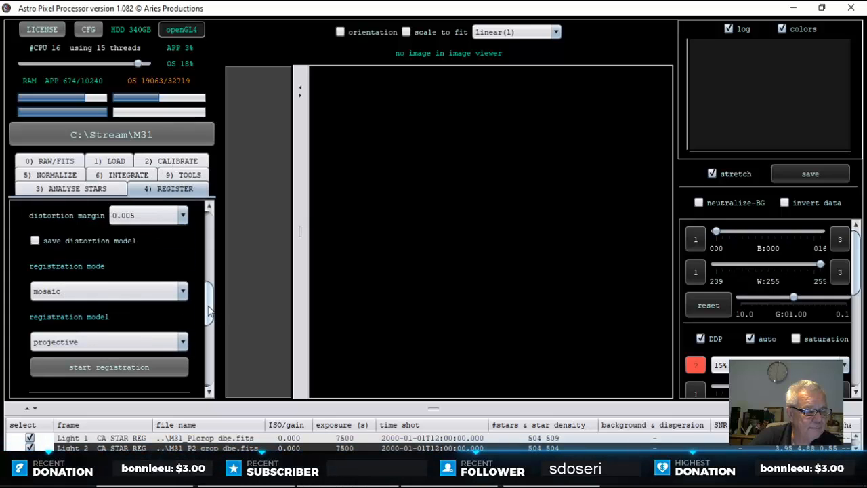
pyautogui.moveTo(210, 310); pyautogui.dragTo(200, 382)
pyautogui.click(149, 383)
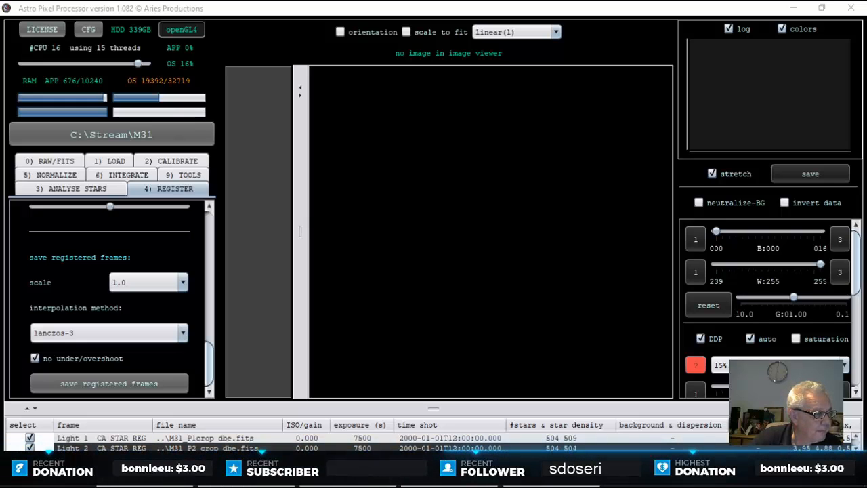
# Step: Switch to File Explorer and check the C:\Stream\M31 folder for the saved registered files of both cropped panels
pyautogui.moveTo(2, 203); pyautogui.dragTo(667, 48)
pyautogui.click(374, 141)
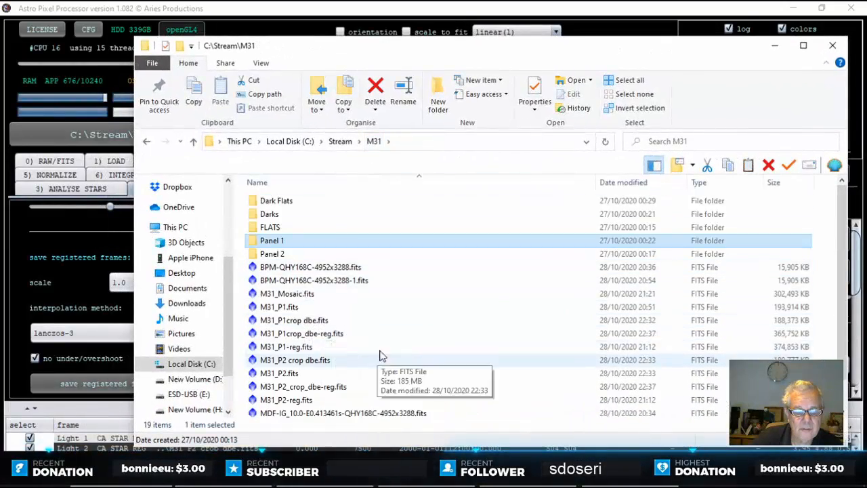
pyautogui.scroll(-1, 361, 364)
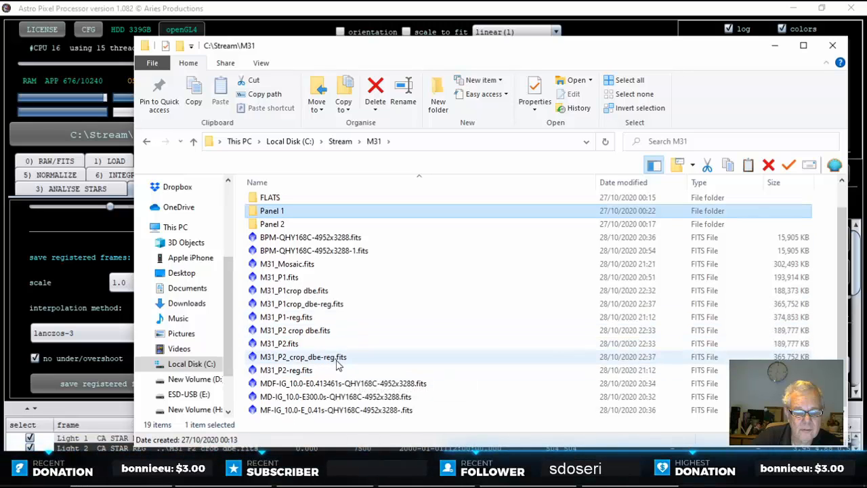
pyautogui.click(338, 357)
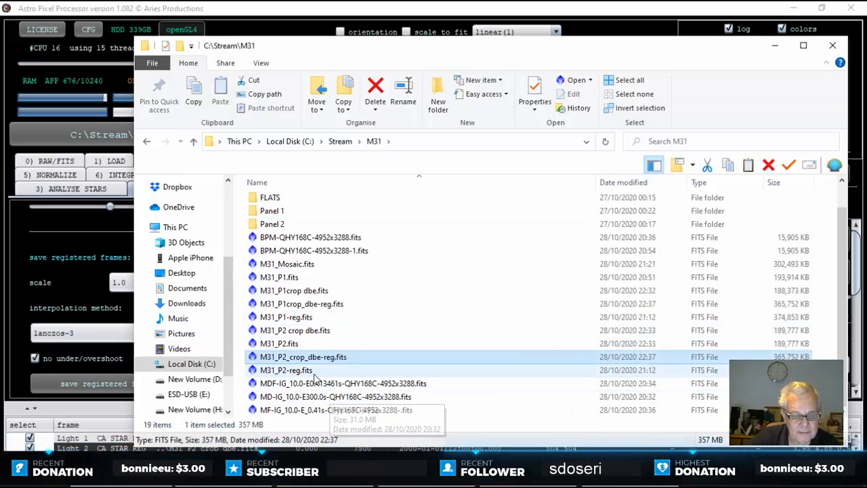
pyautogui.click(312, 305)
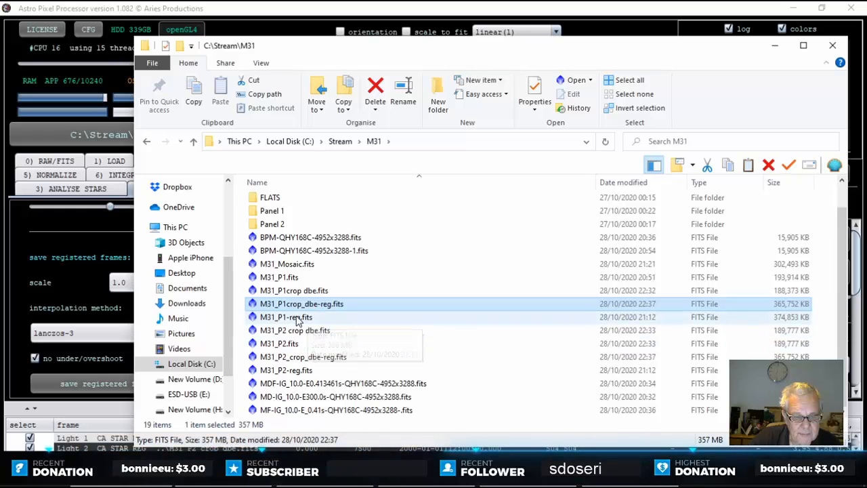
pyautogui.click(774, 45)
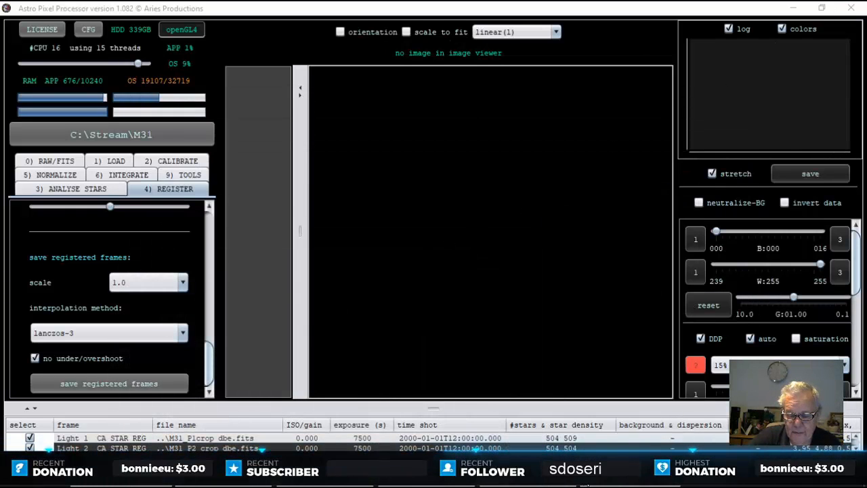
# Step: Switch to PixInsight and open "M31_P1crop_dbe-reg.fits" and "M31_P2_crop_dbe-reg.fits" together
pyautogui.moveTo(579, 484)
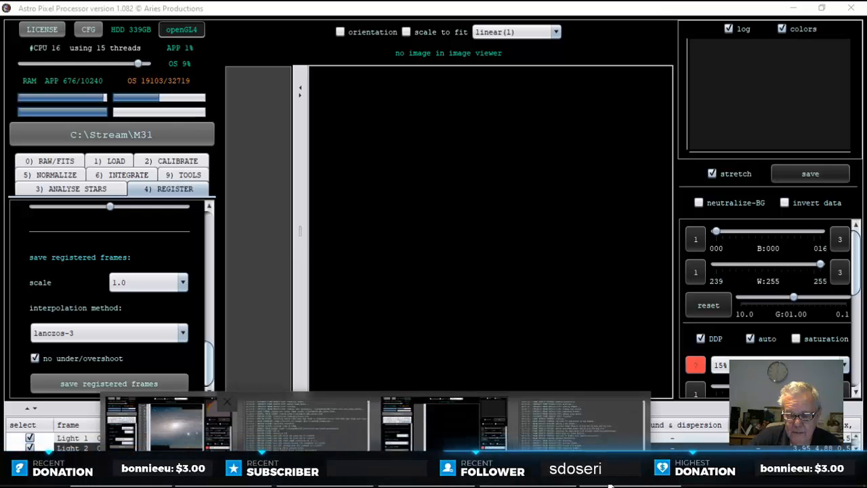
pyautogui.click(580, 437)
pyautogui.doubleClick(333, 133)
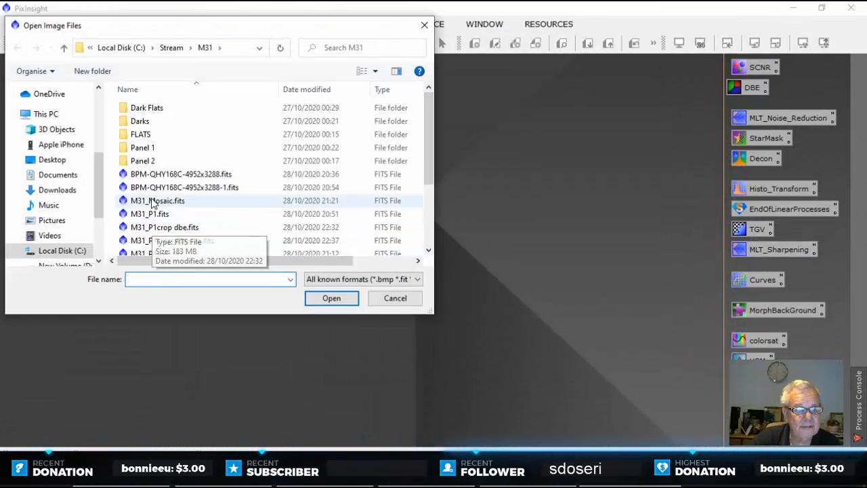
pyautogui.moveTo(430, 144); pyautogui.dragTo(427, 190)
pyautogui.click(172, 195)
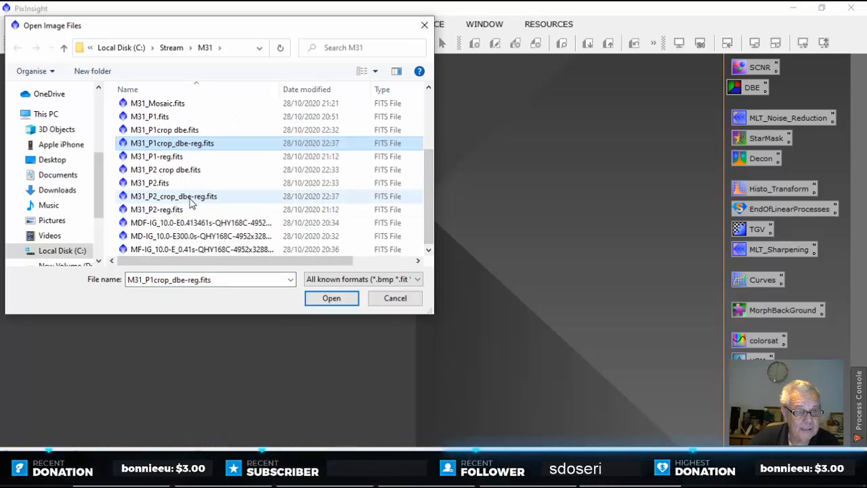
pyautogui.keyDown('ctrl'); pyautogui.click(173, 195); pyautogui.keyUp('ctrl')
pyautogui.click(331, 298)
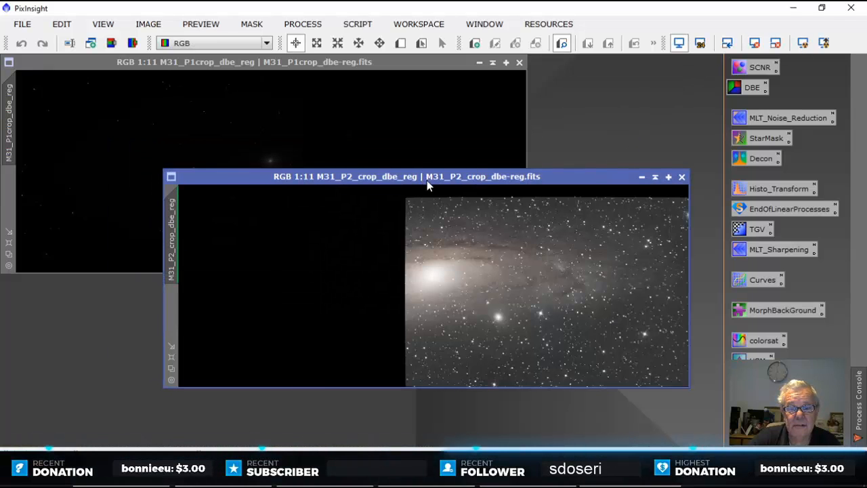
# Step: Auto-stretch the display of both registered panels and arrange their windows to compare each panel's placement in the mosaic frame
pyautogui.click(414, 63)
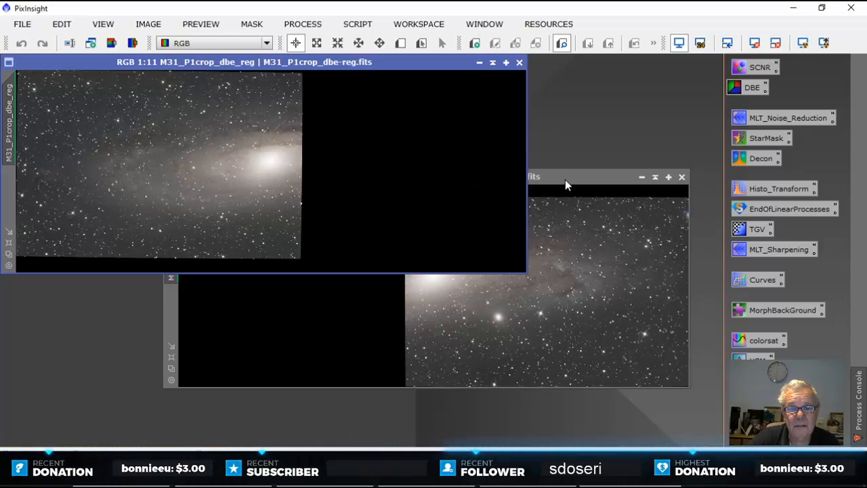
pyautogui.moveTo(565, 181); pyautogui.dragTo(554, 201)
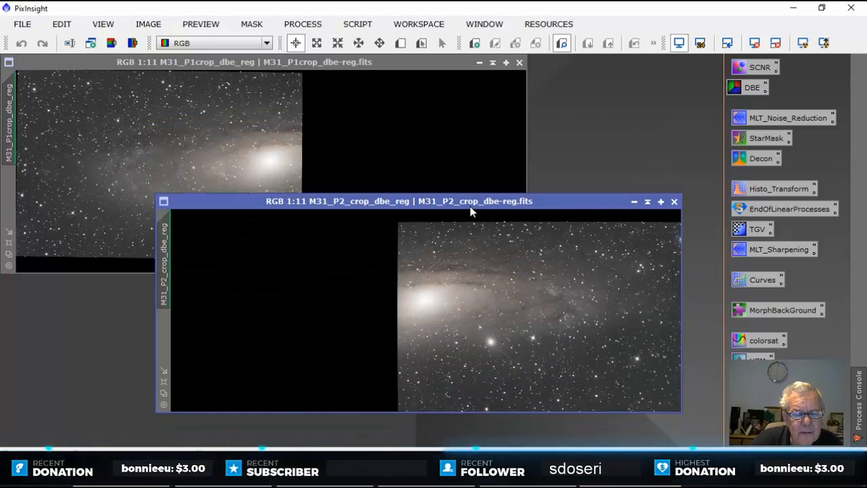
pyautogui.moveTo(470, 207); pyautogui.dragTo(385, 76)
pyautogui.click(377, 62)
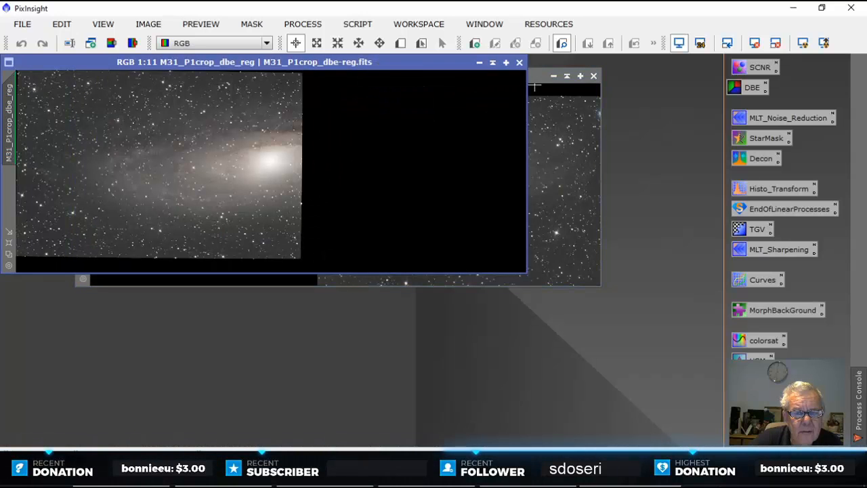
pyautogui.moveTo(533, 79); pyautogui.dragTo(515, 213)
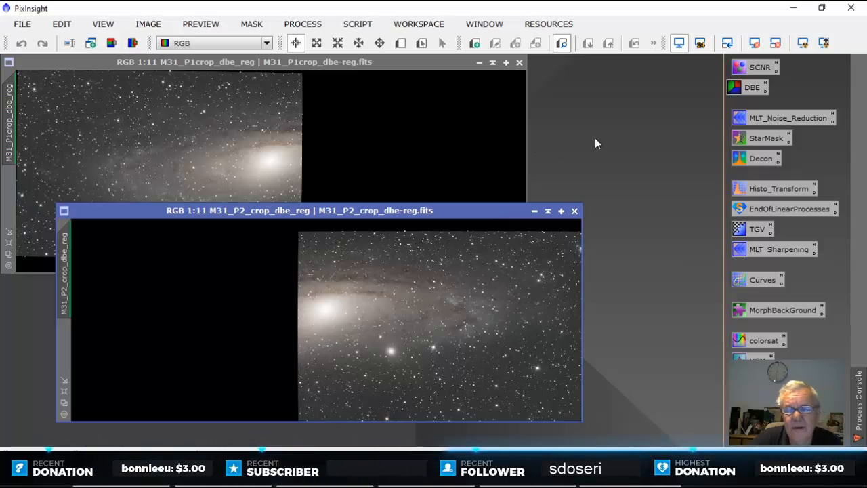
# Step: Close both registered M31 panel images and switch to Astro Pixel Processor
pyautogui.click(520, 62)
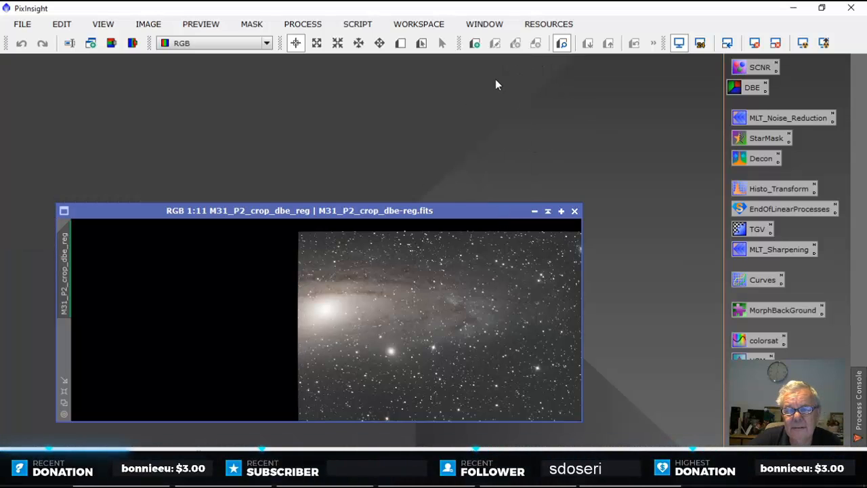
pyautogui.click(575, 210)
pyautogui.click(798, 14)
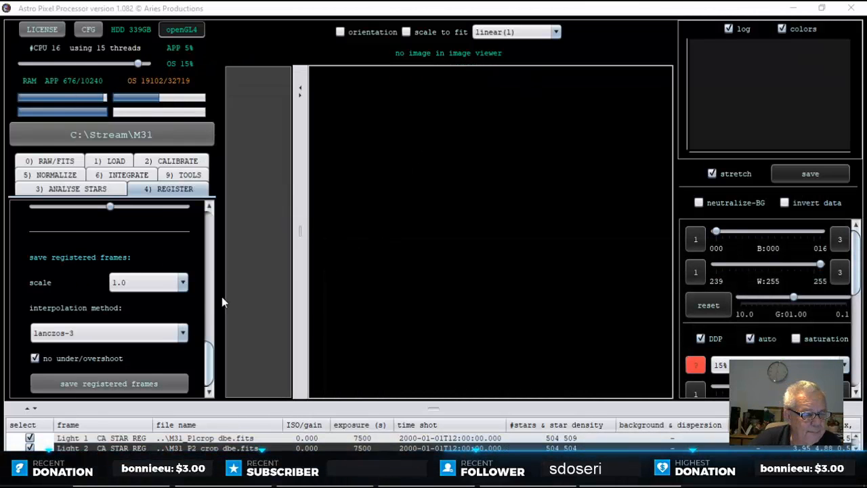
# Step: Integrate the two registered M31 panels, naming the astronomical object "M31 2nd try Mosaic"
pyautogui.click(139, 176)
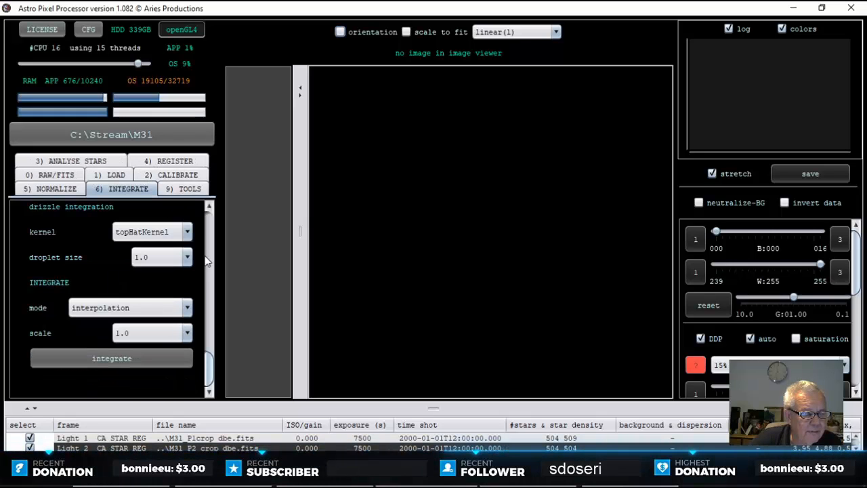
pyautogui.moveTo(209, 376)
pyautogui.mouseDown()
pyautogui.moveTo(209, 304)
pyautogui.moveTo(209, 383)
pyautogui.mouseUp()
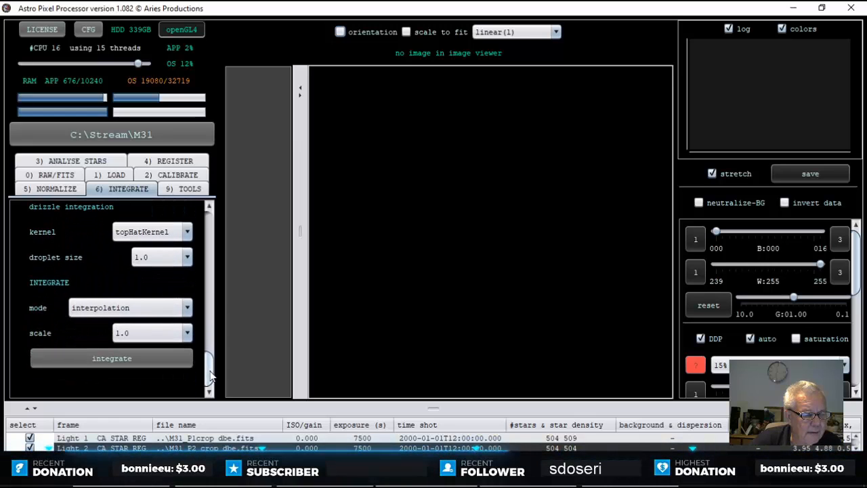
pyautogui.click(154, 359)
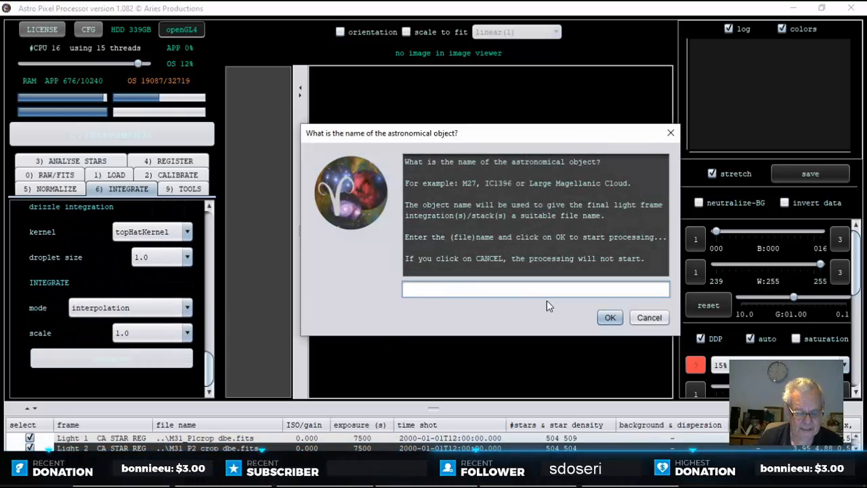
pyautogui.write('M31')
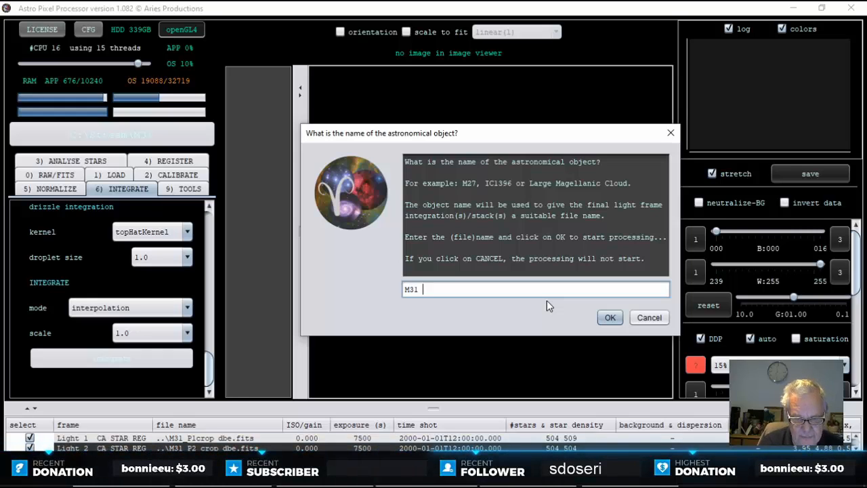
pyautogui.write(' 2nd try')
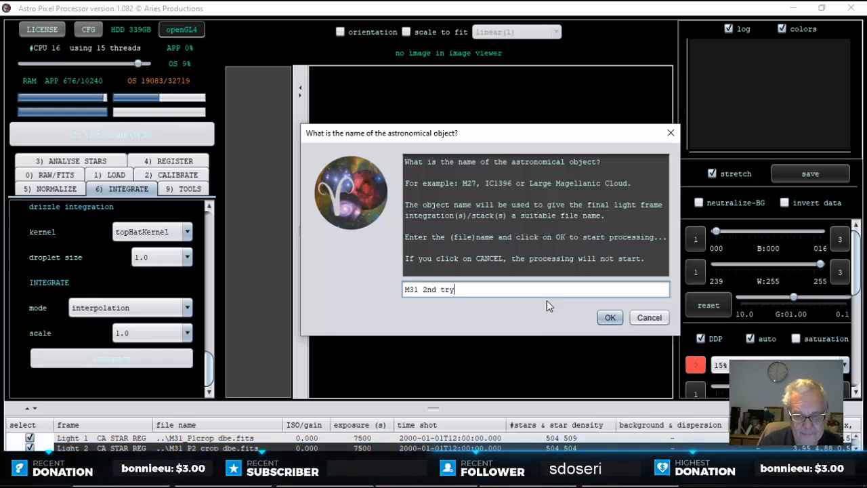
pyautogui.write(' Mosaic')
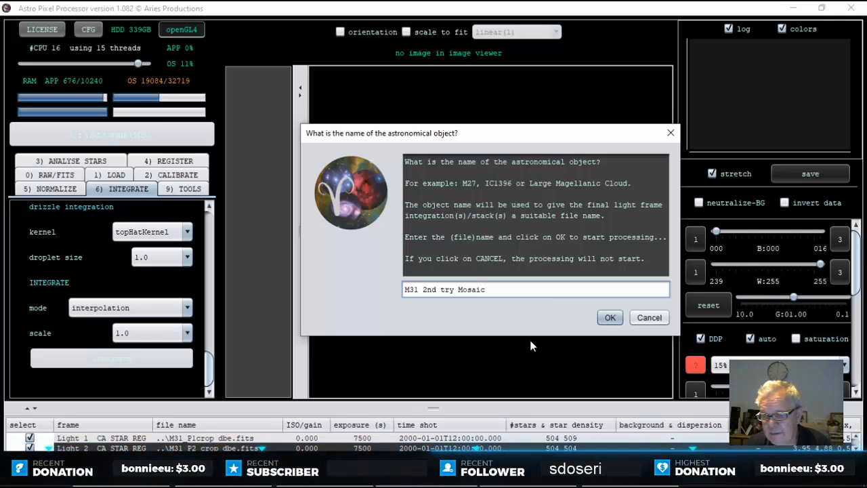
pyautogui.click(611, 318)
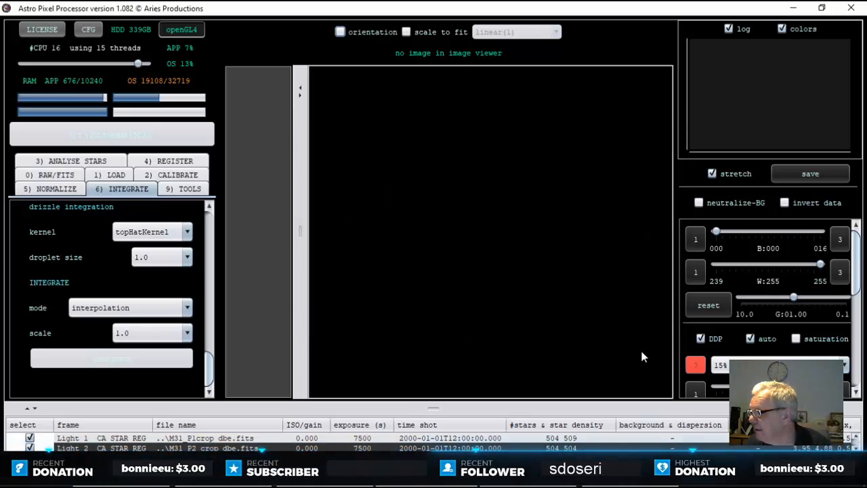
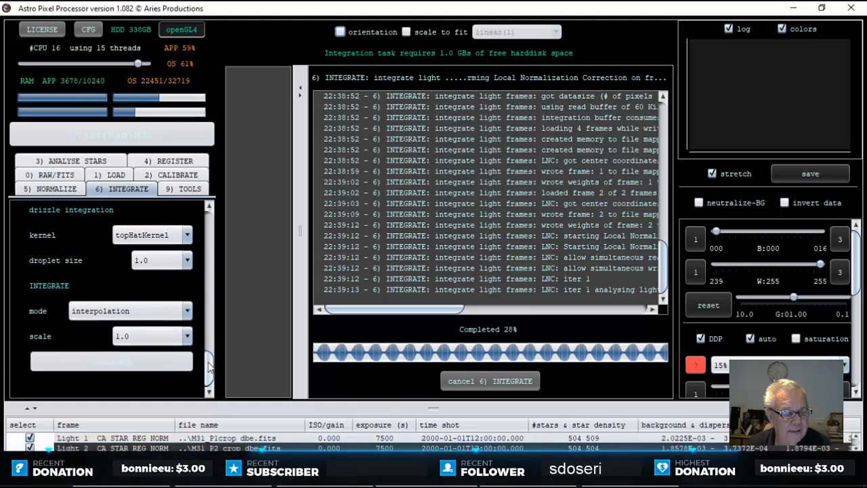
# Step: Review the kappa rejection, diffraction protection and local normalization correction settings while the integration runs
pyautogui.scroll(3, 210, 342)
pyautogui.moveTo(210, 342); pyautogui.dragTo(214, 275)
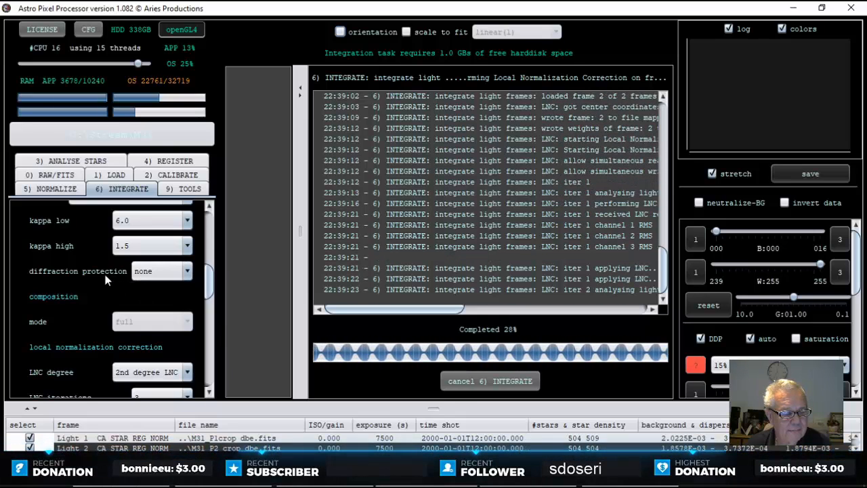
pyautogui.moveTo(154, 276)
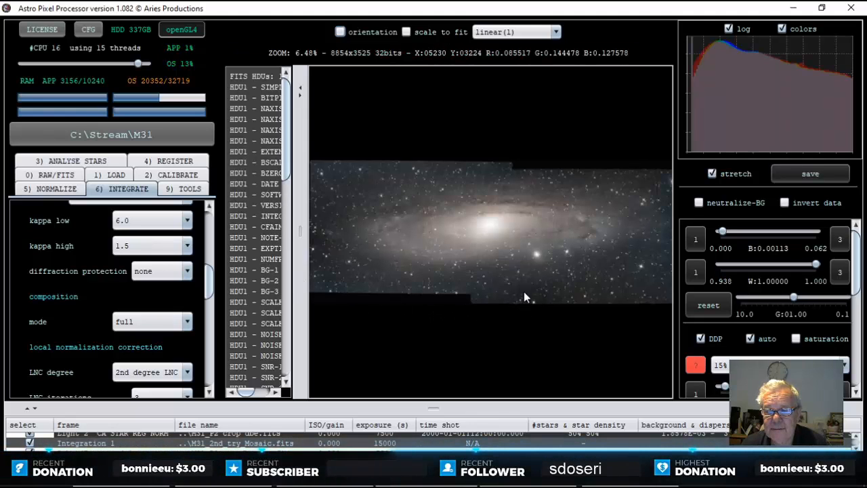
# Step: Switch to PixInsight and open "M31_2nd_try_Mosaic.fits" from the C:\Stream\M31 folder
pyautogui.click(474, 479)
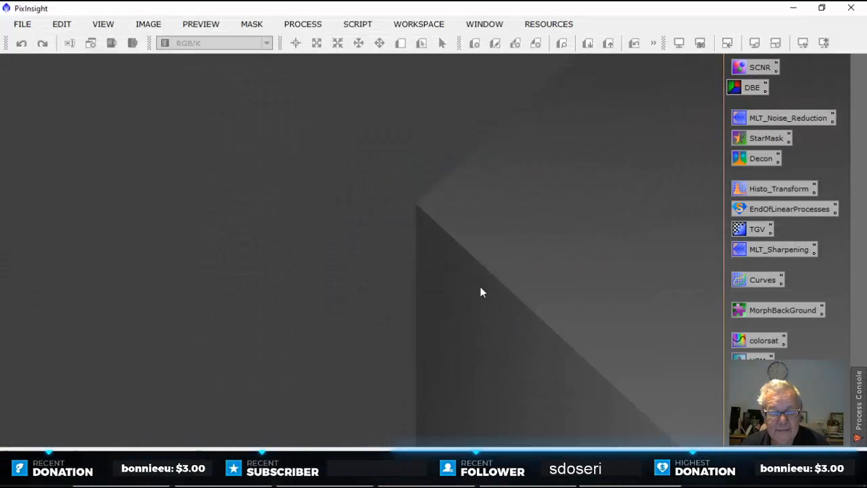
pyautogui.click(27, 25)
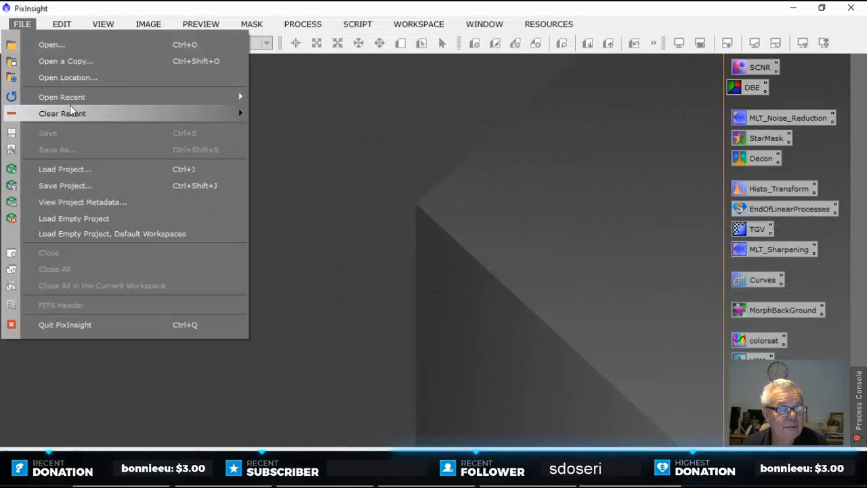
pyautogui.press('Escape')
pyautogui.click(69, 44)
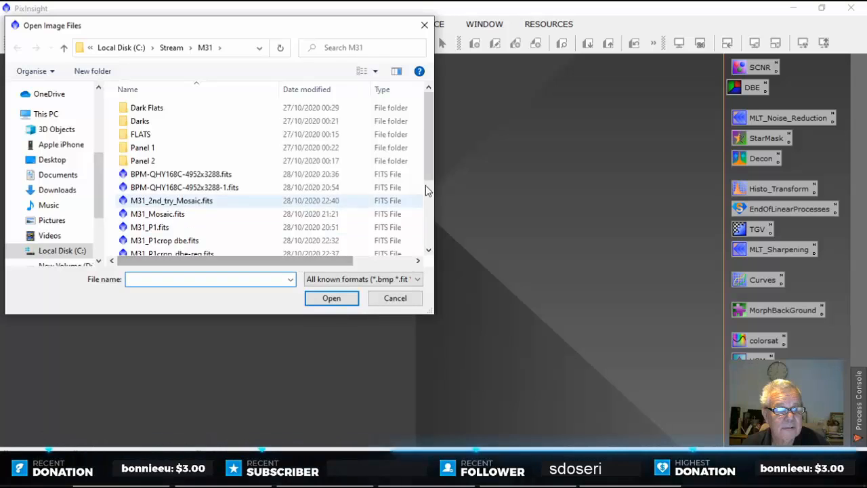
pyautogui.scroll(-2, 428, 187)
pyautogui.moveTo(429, 185)
pyautogui.mouseDown()
pyautogui.moveTo(443, 224)
pyautogui.moveTo(441, 191)
pyautogui.mouseUp()
pyautogui.click(203, 132)
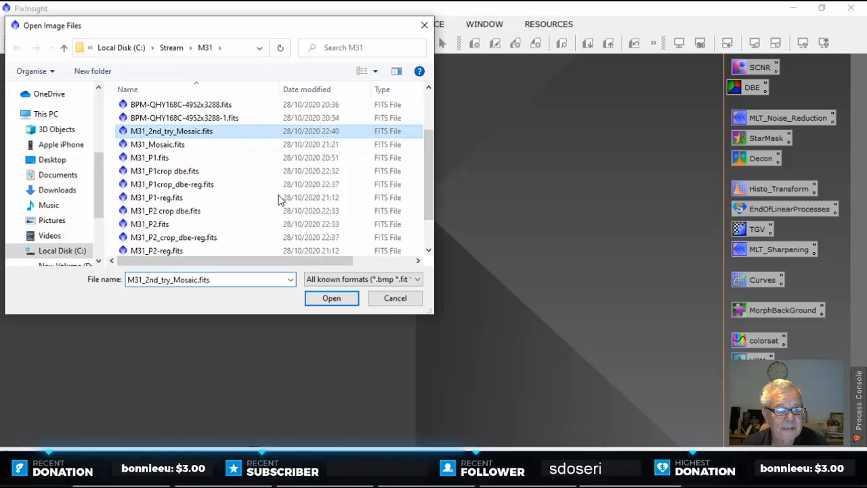
pyautogui.click(333, 298)
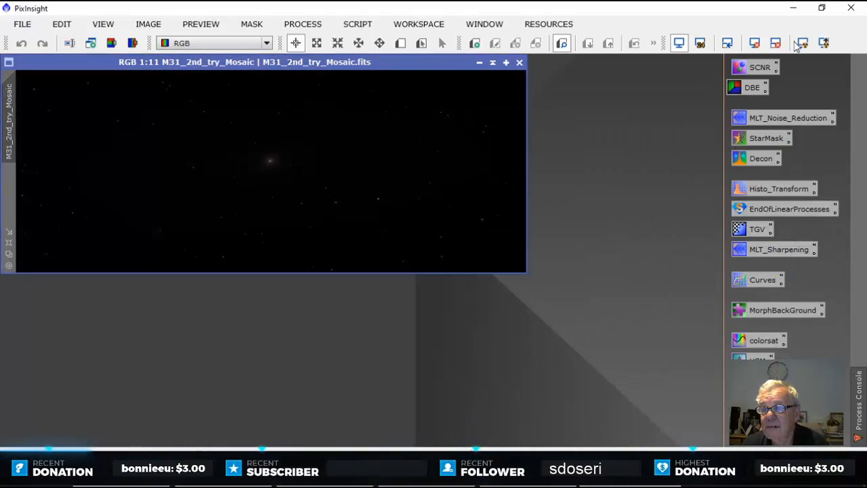
# Step: Auto-stretch the mosaic's display and view the whole frame at 1:12
pyautogui.click(800, 44)
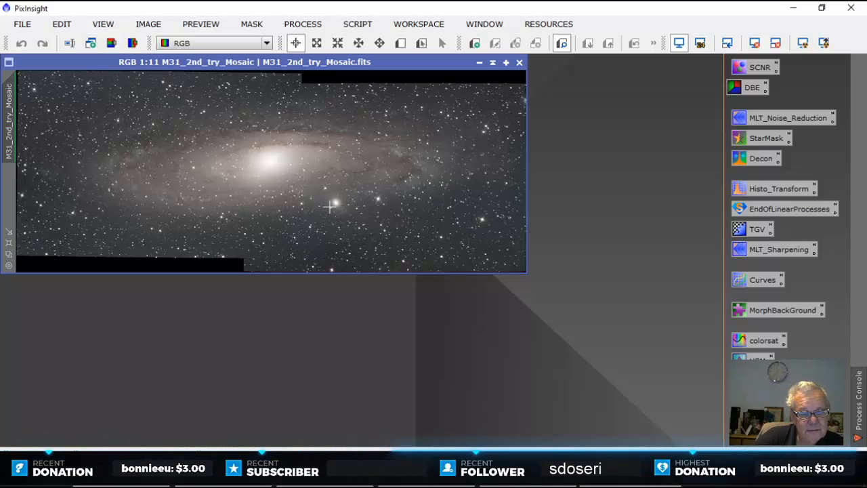
pyautogui.scroll(3, 325, 203)
pyautogui.scroll(-4, 331, 208)
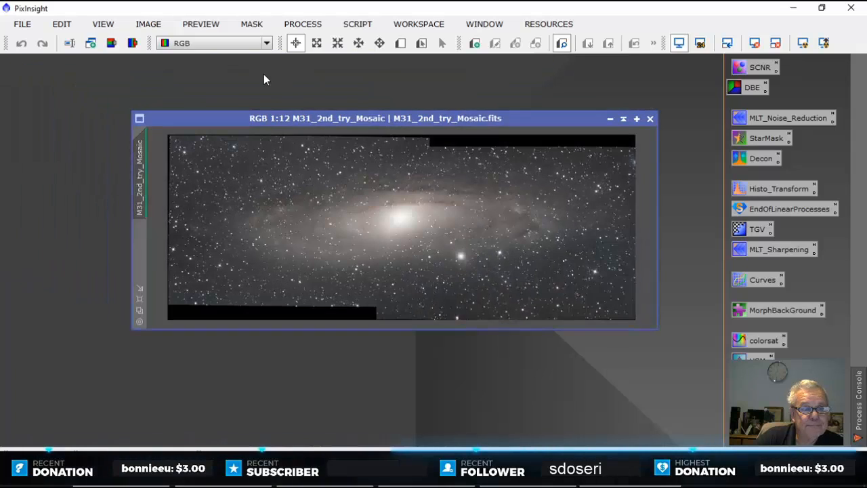
# Step: Crop the mosaic with DynamicCrop to a rectangle that excludes the black stepped borders along its edges
pyautogui.click(303, 23)
pyautogui.moveTo(393, 16)
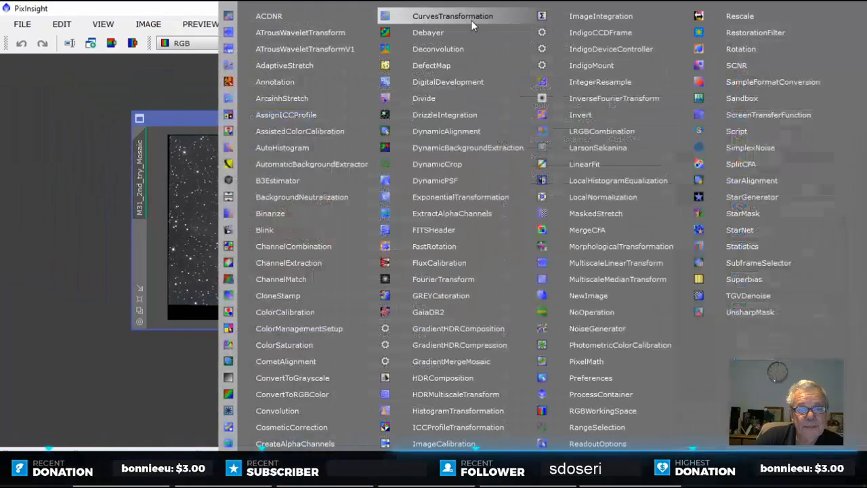
pyautogui.click(444, 164)
pyautogui.moveTo(580, 129); pyautogui.dragTo(32, 116)
pyautogui.moveTo(175, 143); pyautogui.dragTo(607, 305)
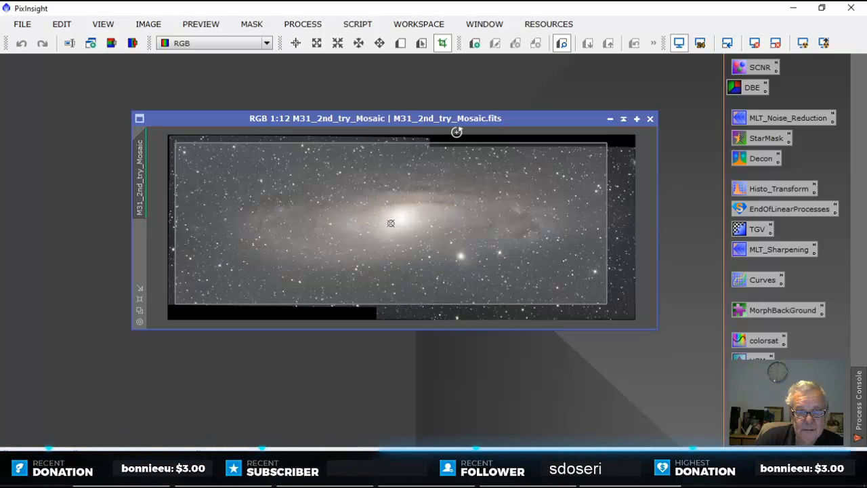
pyautogui.moveTo(457, 143); pyautogui.dragTo(458, 149)
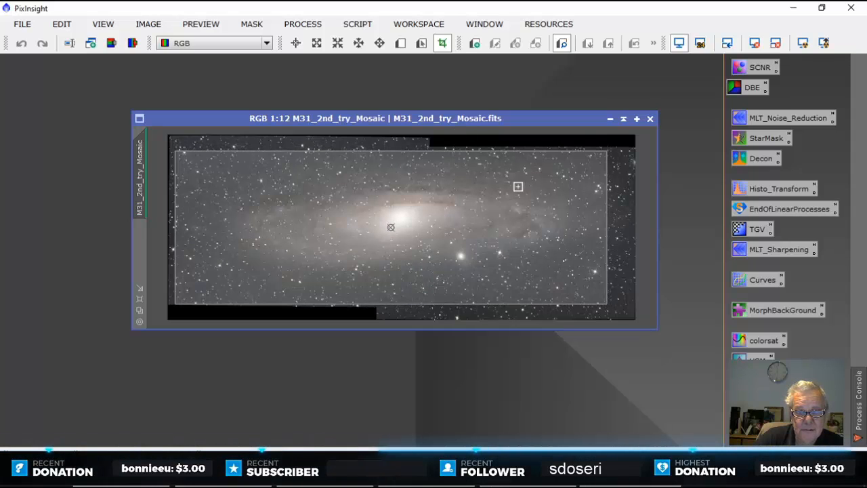
pyautogui.moveTo(607, 239); pyautogui.dragTo(626, 242)
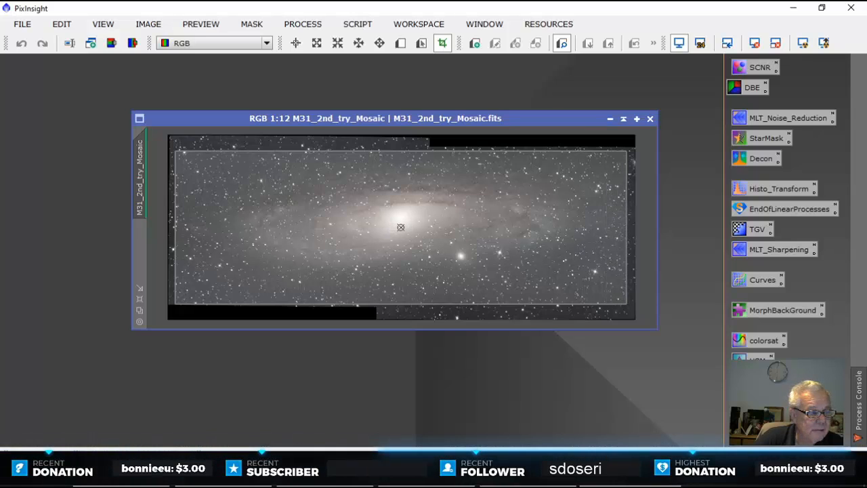
pyautogui.click(63, 234)
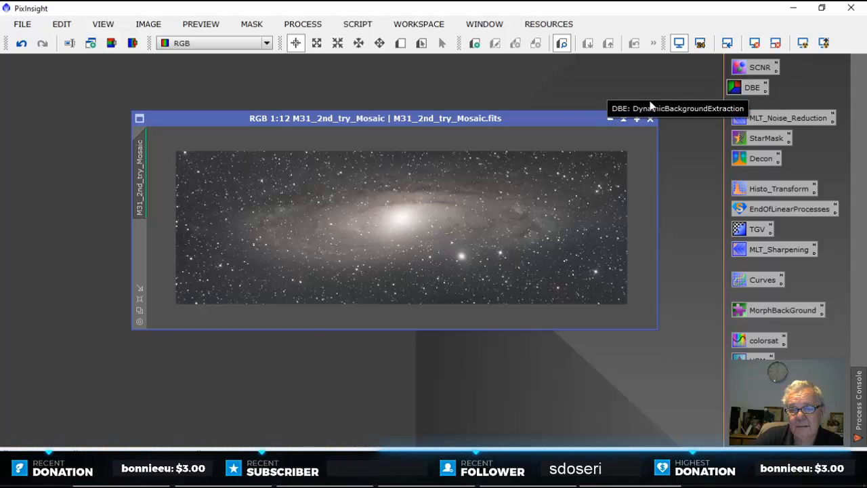
# Step: Start DynamicBackgroundExtraction on the cropped mosaic with the saved DBE settings and reposition edge samples 4, 32, 22 and 1 on clearer background
pyautogui.moveTo(562, 115); pyautogui.dragTo(439, 90)
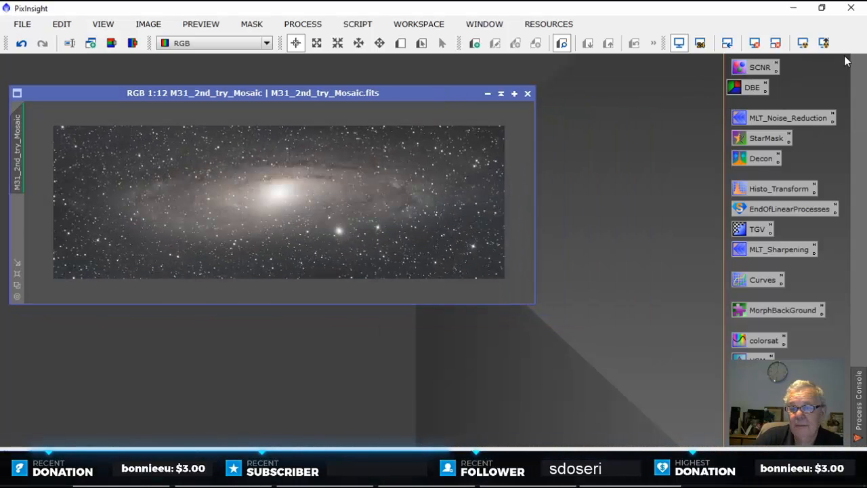
pyautogui.doubleClick(752, 87)
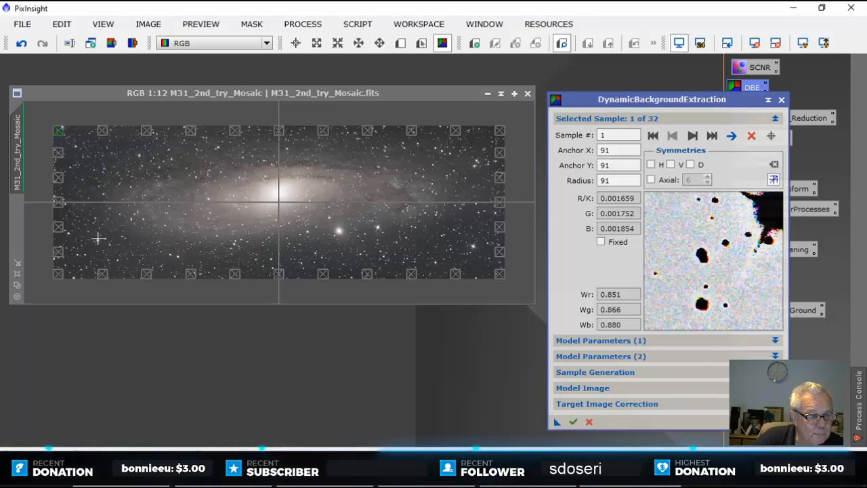
pyautogui.click(62, 204)
pyautogui.moveTo(63, 205); pyautogui.dragTo(62, 219)
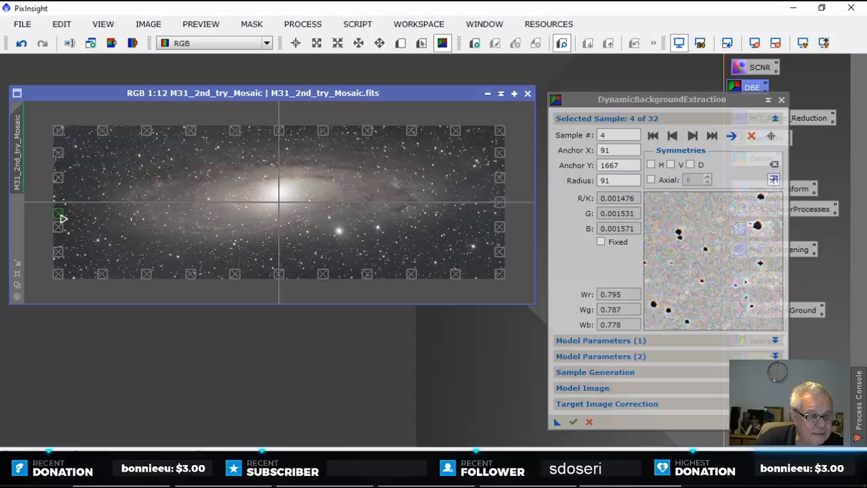
pyautogui.click(501, 275)
pyautogui.moveTo(501, 278); pyautogui.dragTo(489, 277)
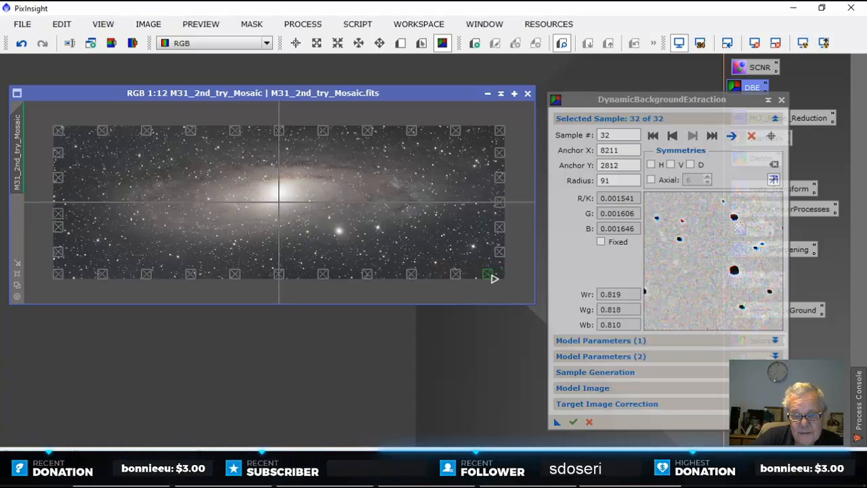
pyautogui.click(411, 133)
pyautogui.moveTo(411, 135); pyautogui.dragTo(407, 135)
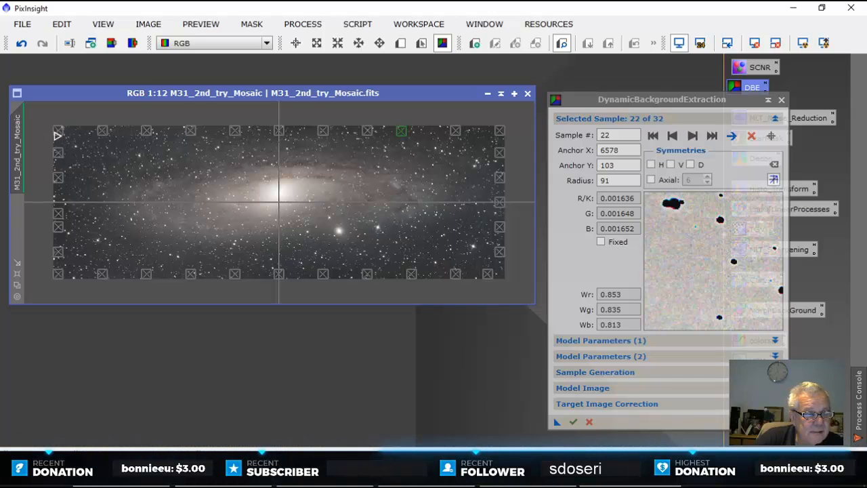
pyautogui.click(60, 135)
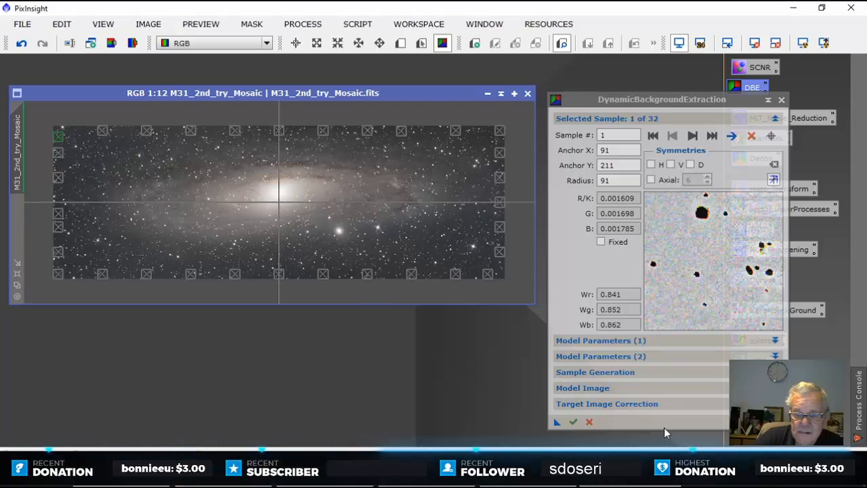
# Step: Apply the background extraction to the mosaic and end the DynamicBackgroundExtraction session
pyautogui.click(573, 421)
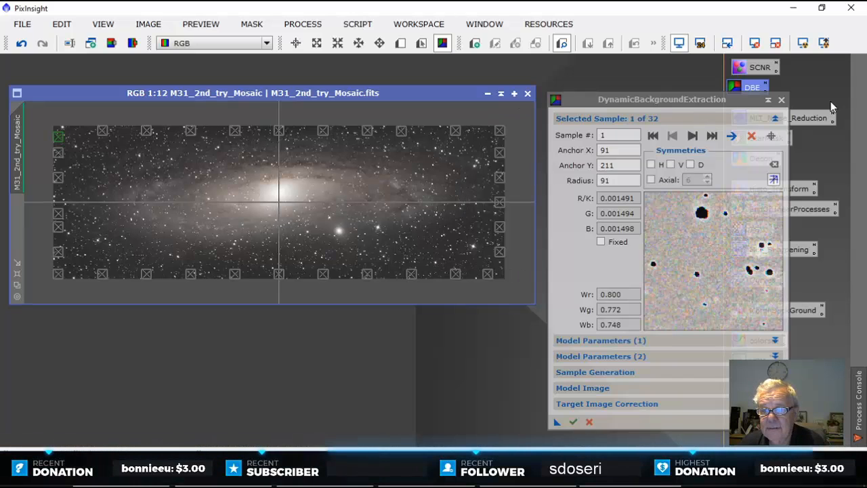
pyautogui.click(782, 99)
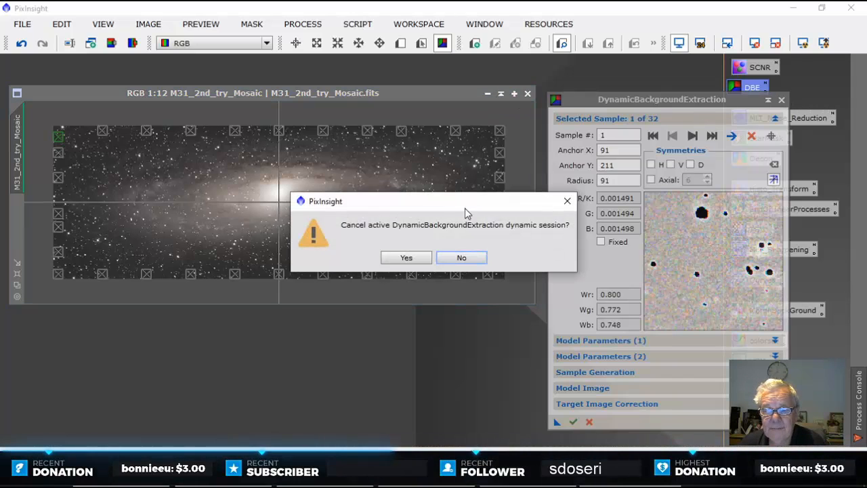
pyautogui.click(413, 260)
# Step: Reset the mosaic's display stretch and auto-stretch it again to judge the background-corrected image
pyautogui.click(755, 43)
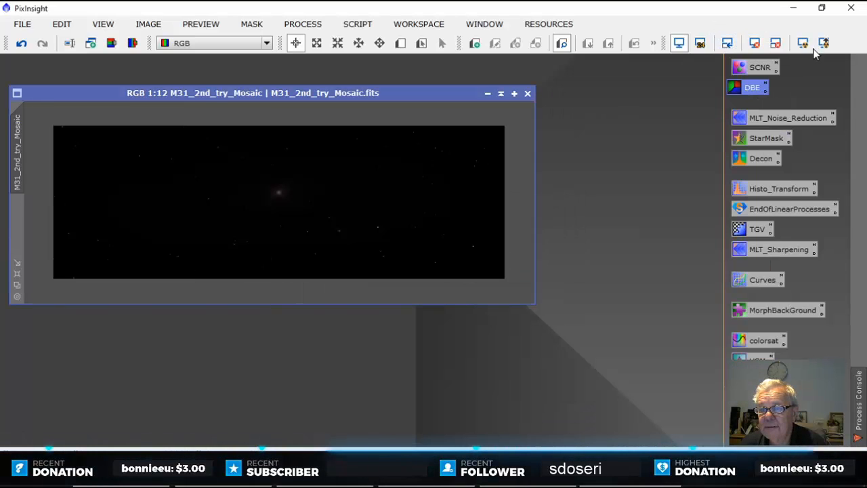
pyautogui.hotkey('ctrl', 'a')
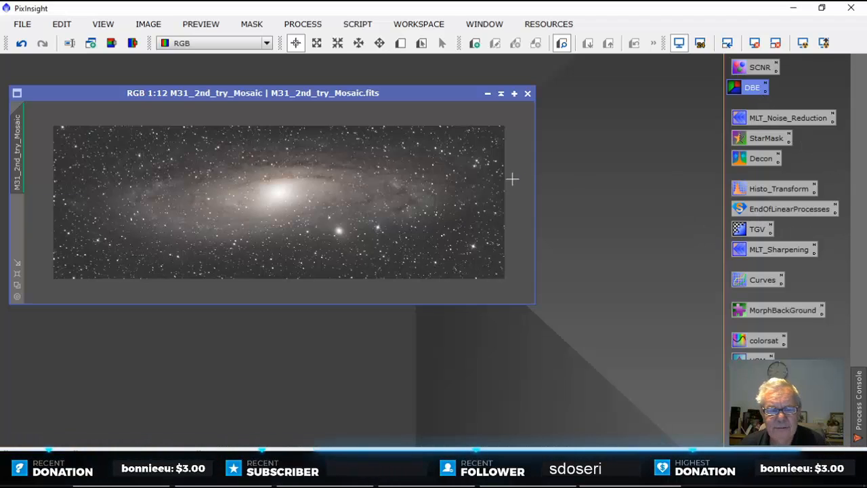
pyautogui.moveTo(405, 96)
pyautogui.mouseDown()
pyautogui.moveTo(412, 91)
pyautogui.moveTo(396, 86)
pyautogui.mouseUp()
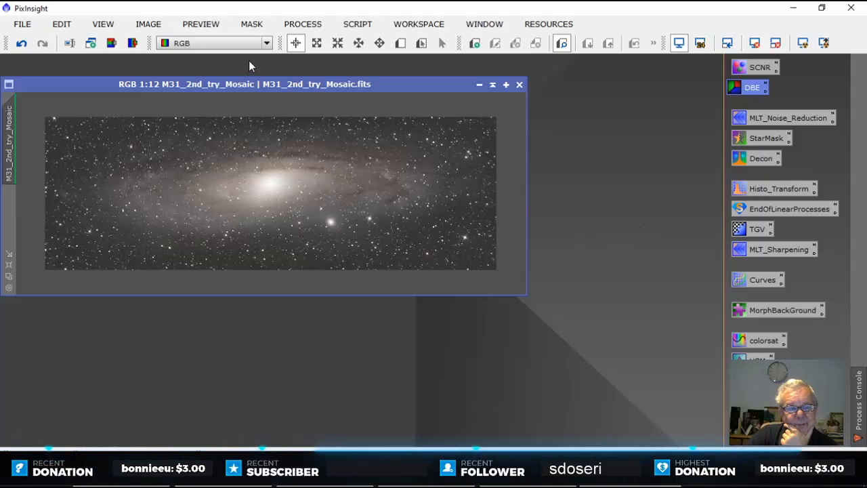
pyautogui.click(349, 26)
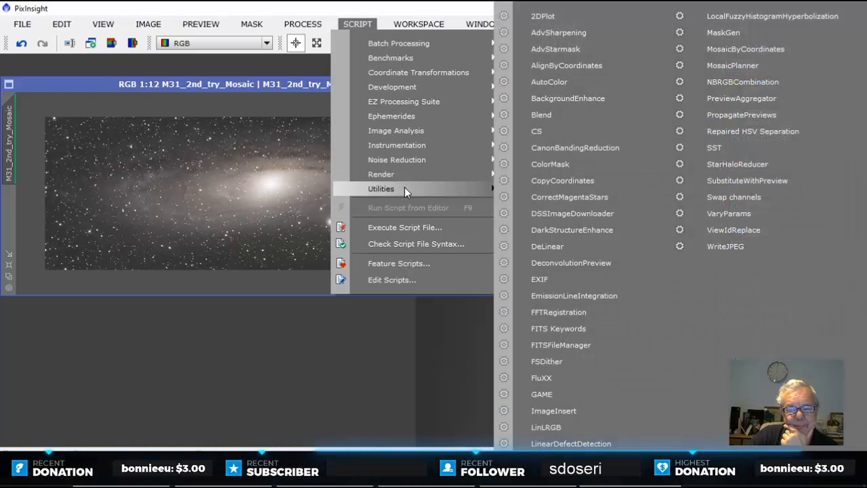
pyautogui.moveTo(410, 174)
pyautogui.click(541, 193)
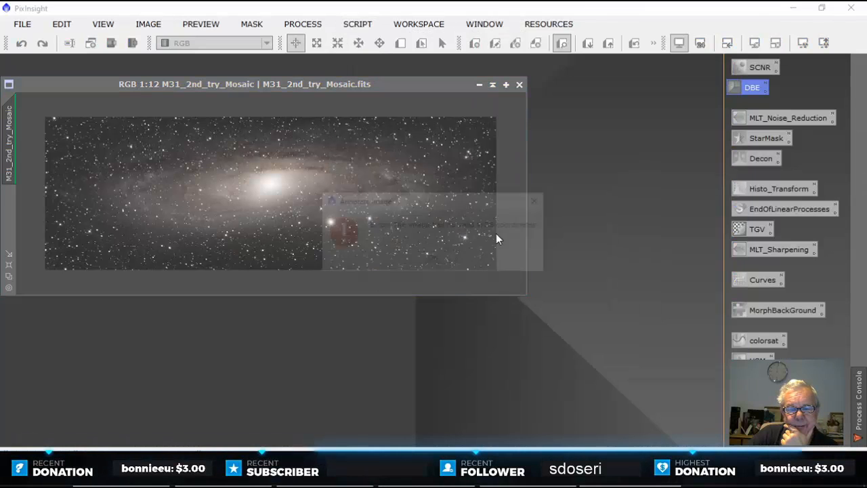
pyautogui.click(444, 258)
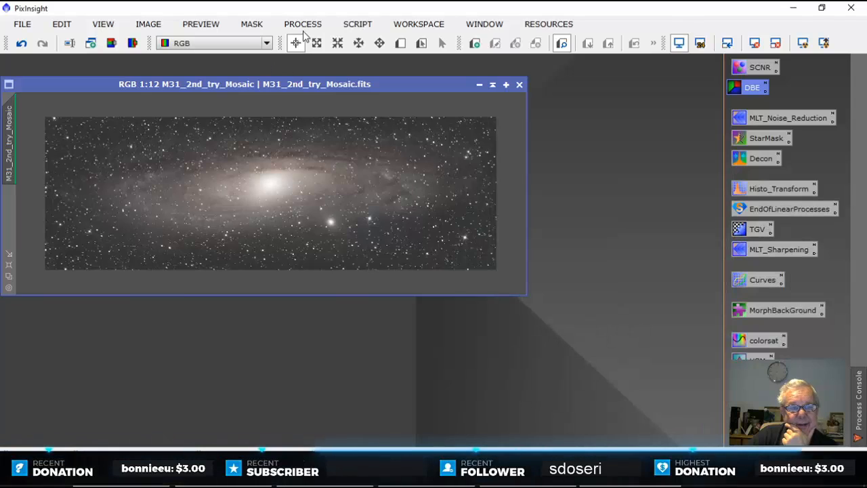
# Step: Open PhotometricColorCalibration for the mosaic and set the focal length to 908
pyautogui.click(303, 24)
pyautogui.moveTo(397, 19)
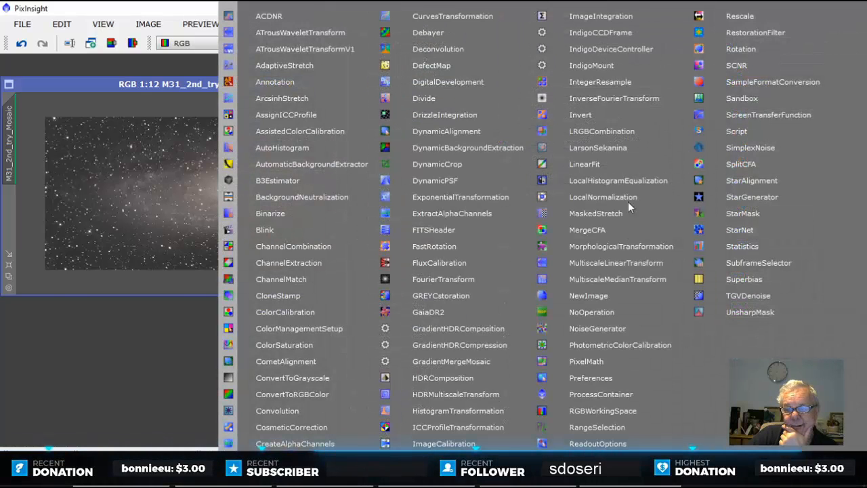
pyautogui.click(602, 347)
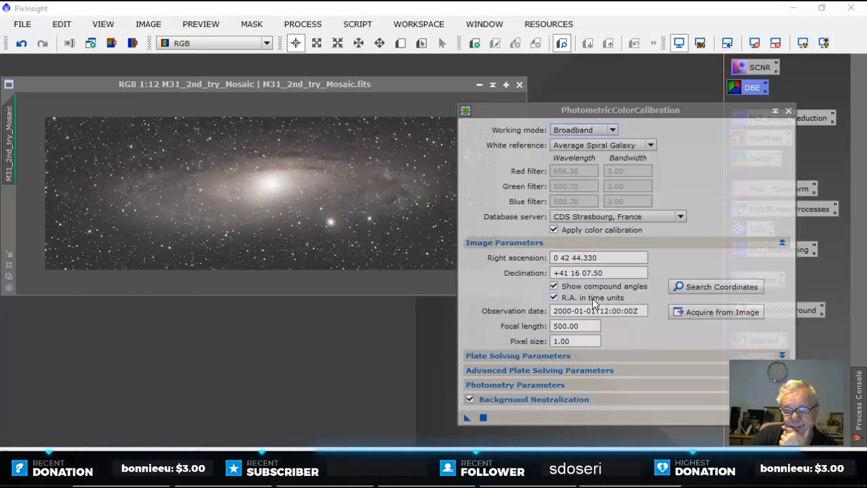
pyautogui.click(583, 325)
pyautogui.write('90')
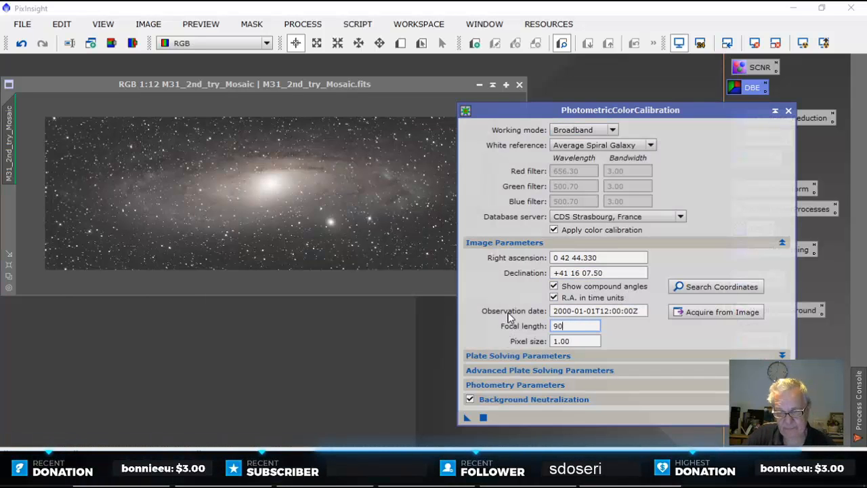
pyautogui.write('8')
pyautogui.press('Return')
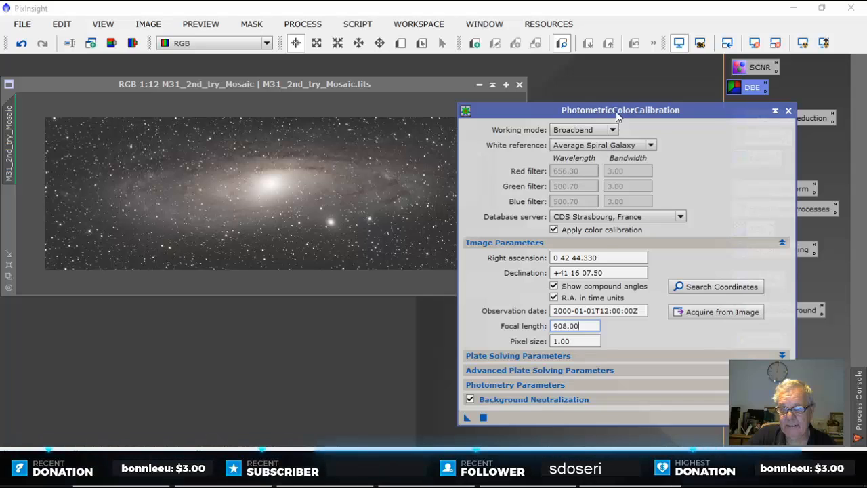
pyautogui.moveTo(615, 111); pyautogui.dragTo(506, 76)
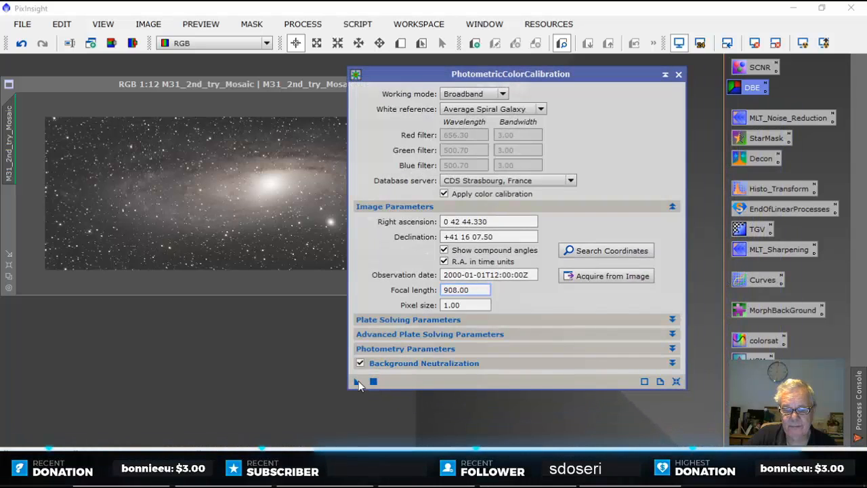
# Step: Run the photometric color calibration on the mosaic, then close the white balance graphs and the calibration dialog
pyautogui.click(357, 383)
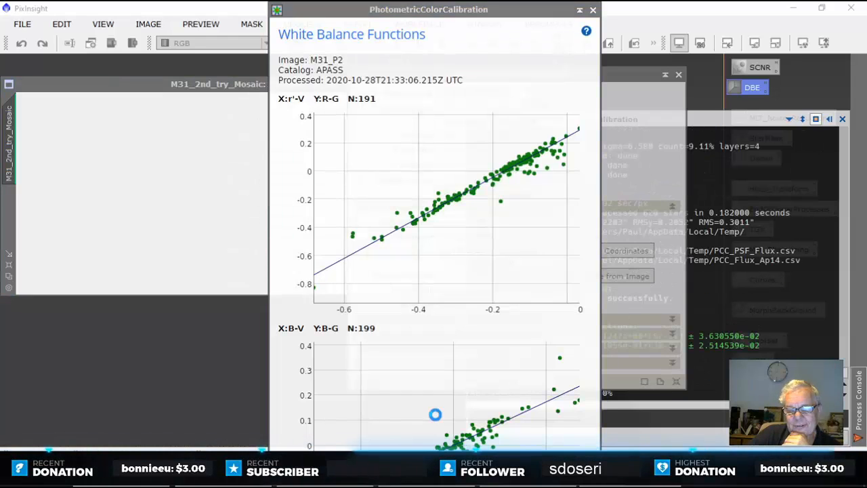
pyautogui.click(593, 10)
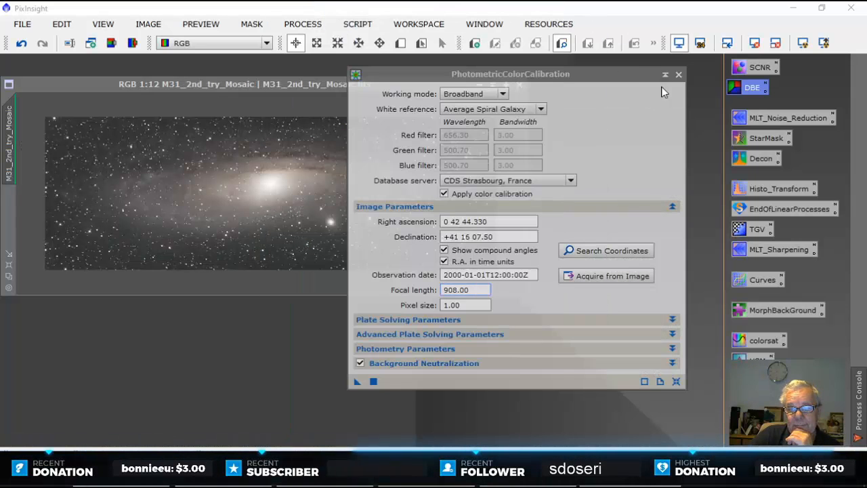
pyautogui.click(678, 75)
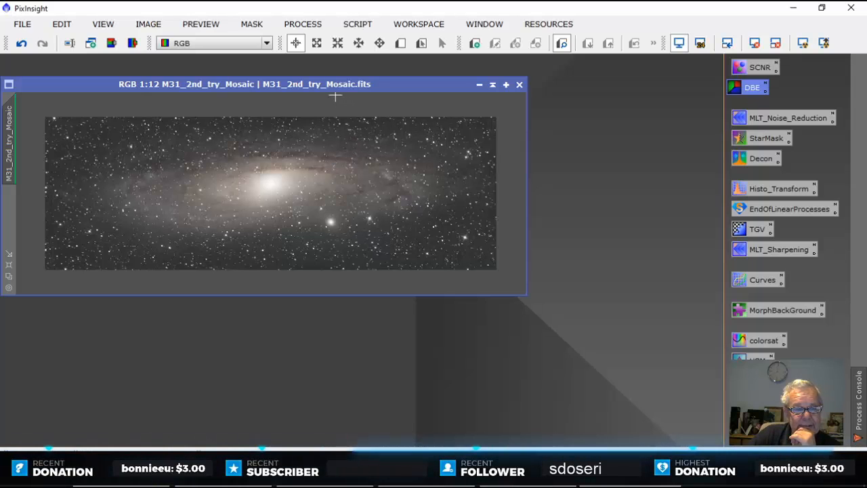
# Step: Remove the mosaic's display stretch and set up HistogramTransformation on its combined RGB/K channels with a real-time preview
pyautogui.moveTo(336, 84); pyautogui.dragTo(337, 72)
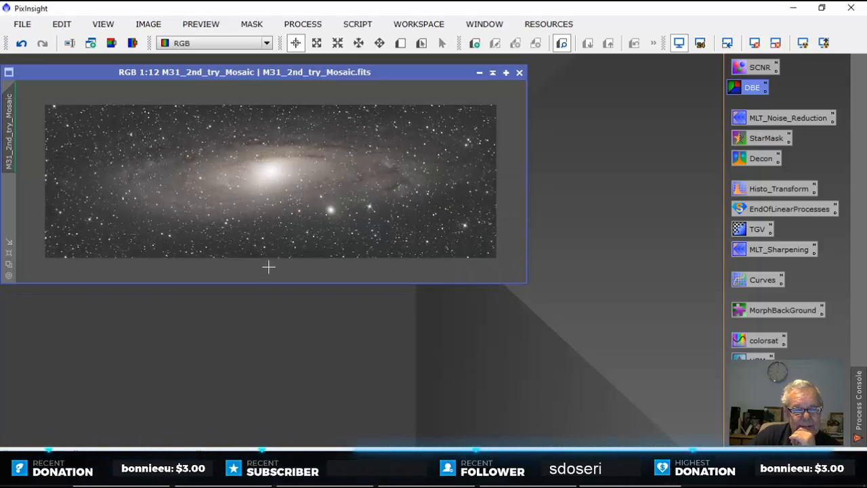
pyautogui.click(756, 44)
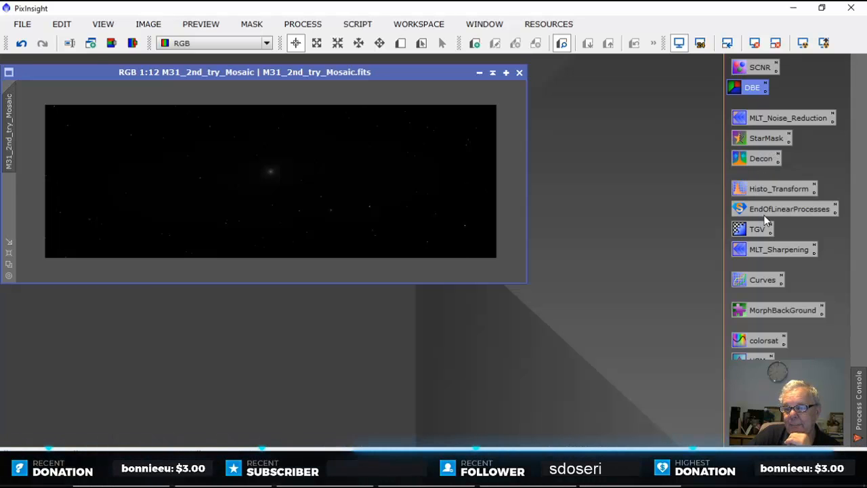
pyautogui.doubleClick(761, 188)
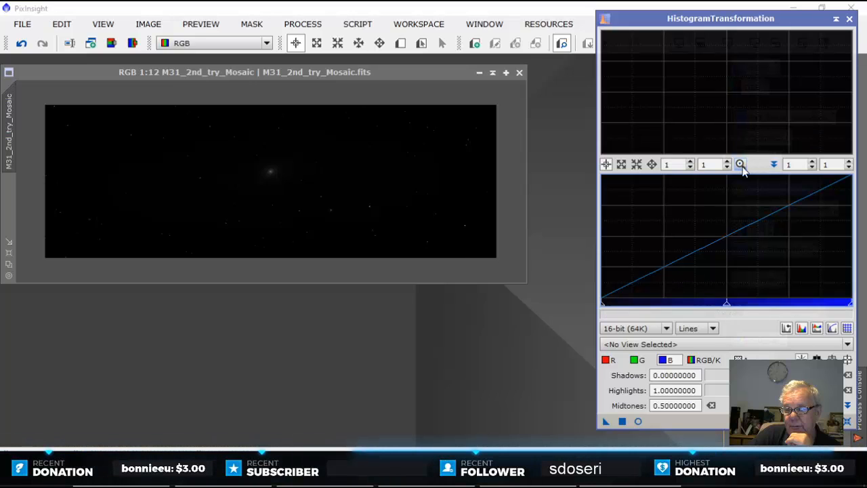
pyautogui.click(712, 364)
pyautogui.click(712, 344)
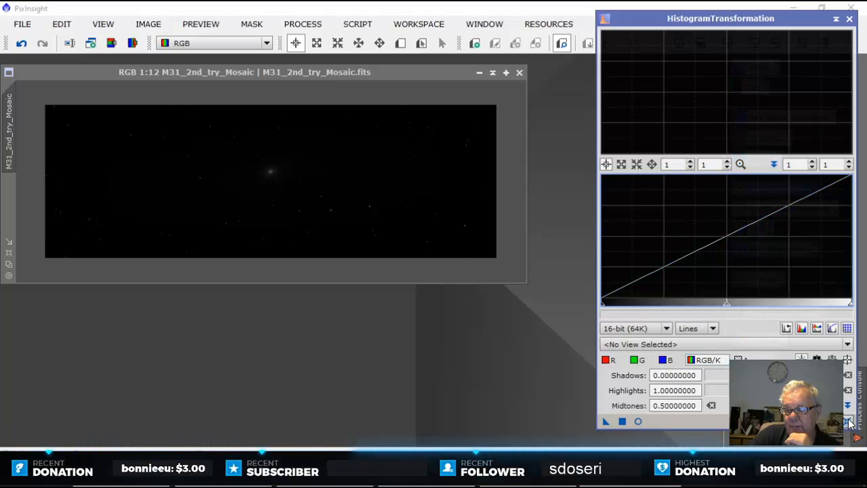
pyautogui.click(691, 366)
pyautogui.click(637, 421)
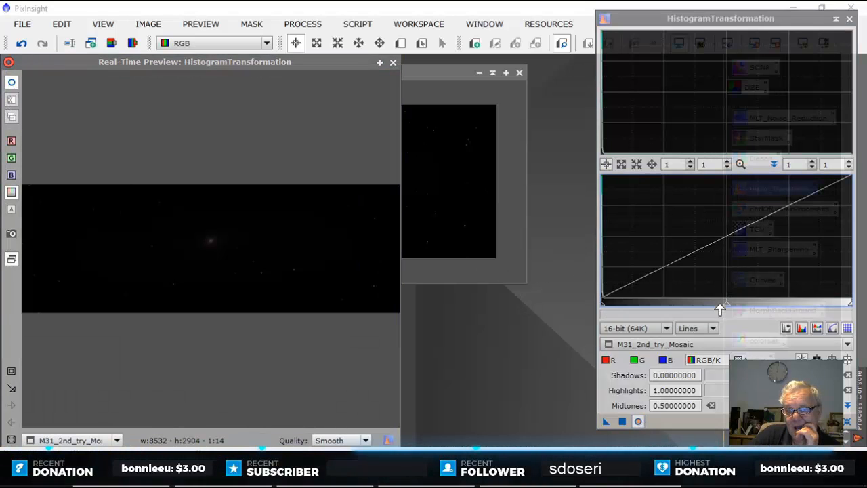
# Step: Lower the combined RGB/K midtones in HistogramTransformation to 0.00690799 to brighten the mosaic
pyautogui.moveTo(726, 308); pyautogui.dragTo(612, 296)
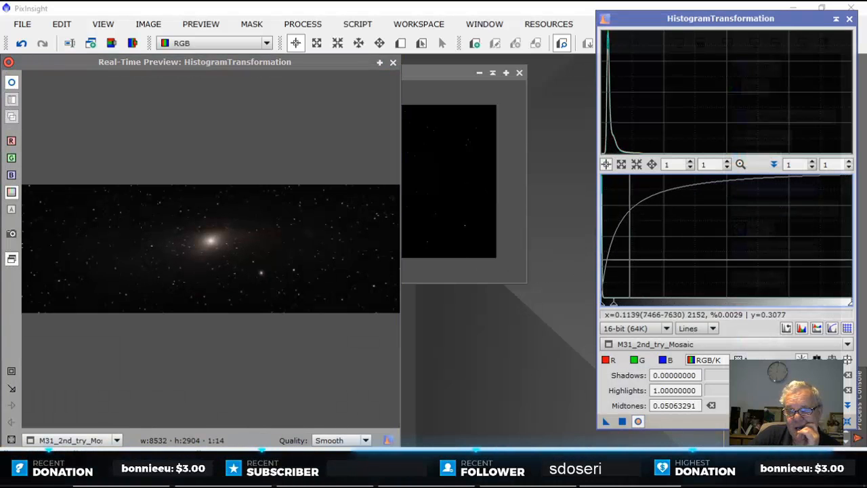
pyautogui.scroll(3, 666, 261)
pyautogui.scroll(14, 666, 262)
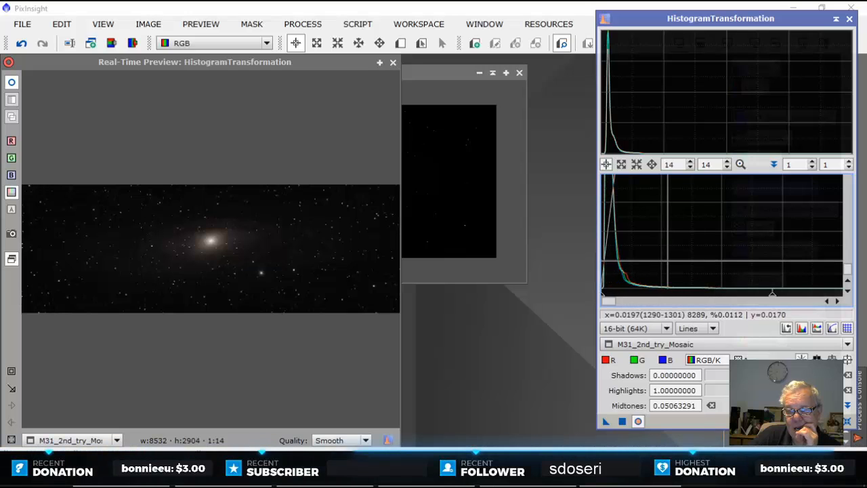
pyautogui.scroll(1, 666, 261)
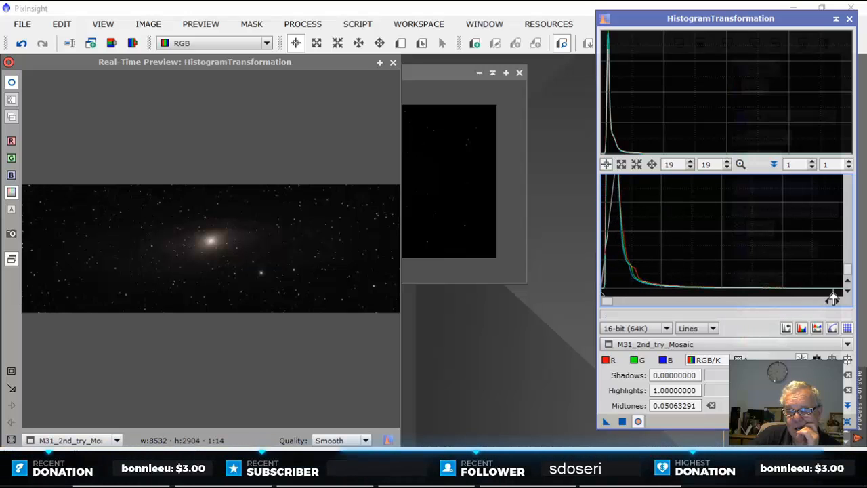
pyautogui.moveTo(832, 296); pyautogui.dragTo(631, 290)
# Step: Set the shadows to 0.00029164 and the midtones to 0.00648277, and apply the histogram stretch to the mosaic
pyautogui.scroll(17, 641, 271)
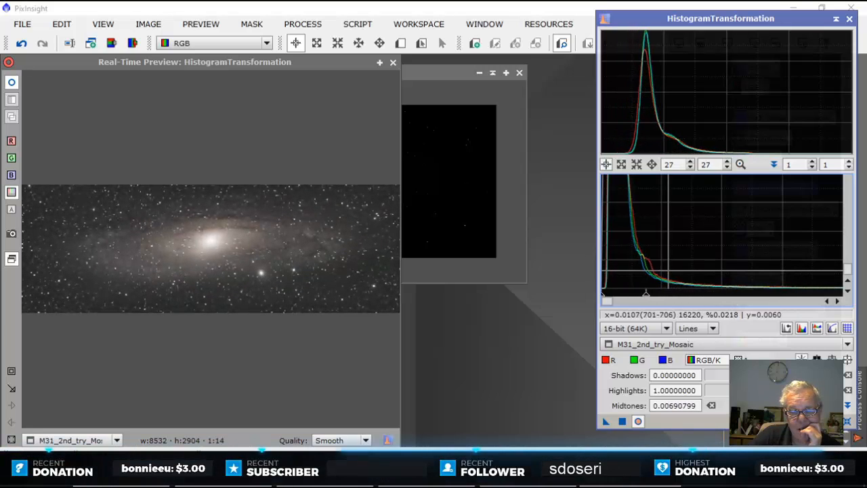
pyautogui.scroll(11, 670, 268)
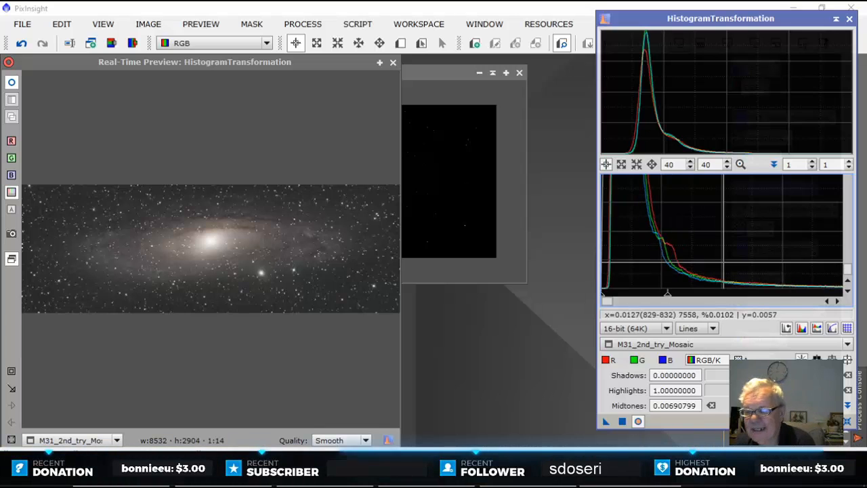
pyautogui.scroll(20, 671, 271)
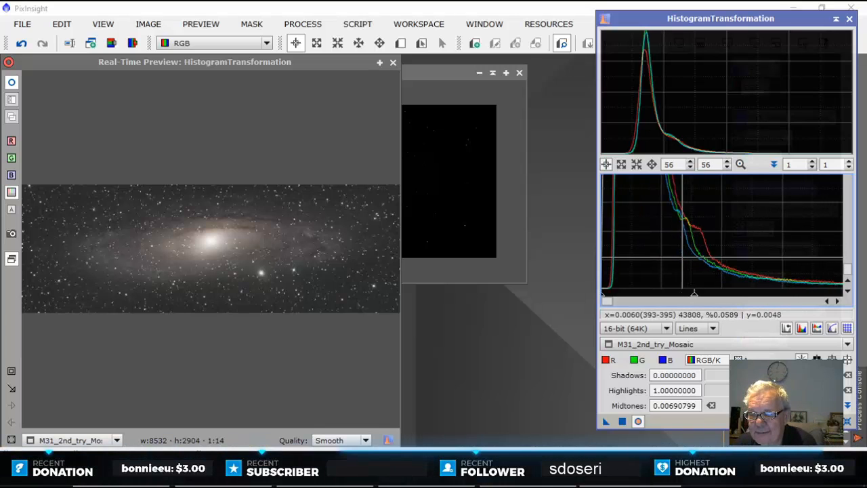
pyautogui.scroll(13, 679, 271)
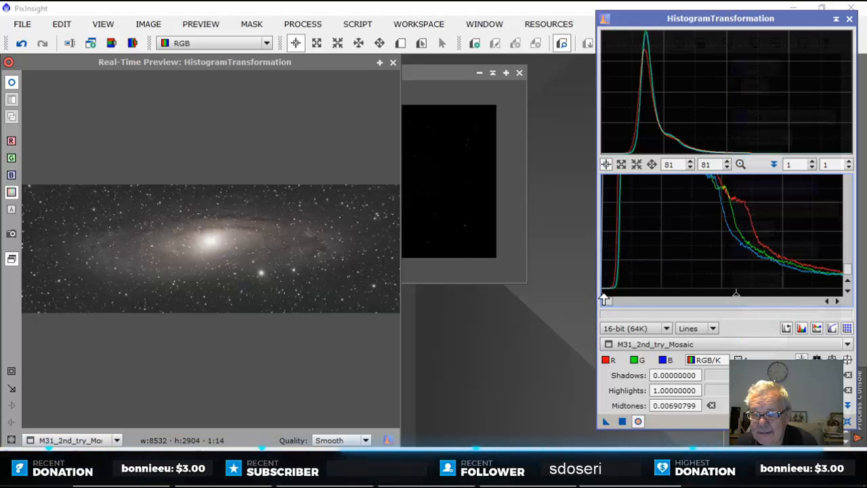
pyautogui.moveTo(604, 299); pyautogui.dragTo(608, 299)
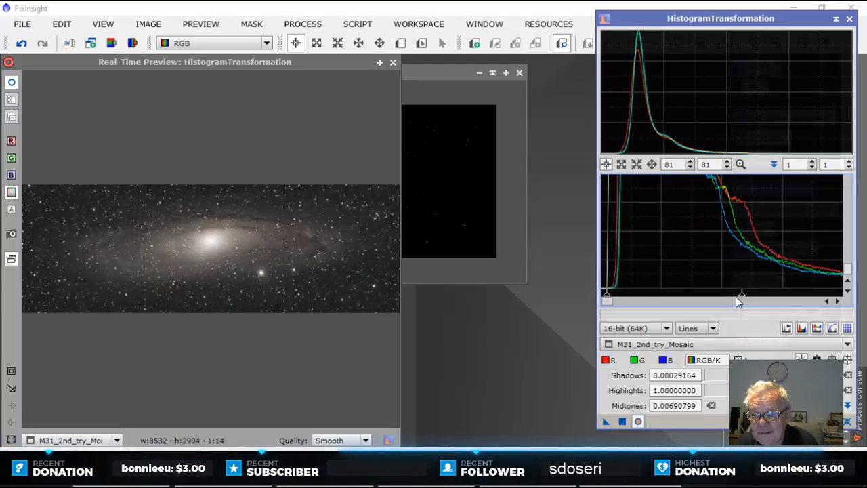
pyautogui.moveTo(738, 298)
pyautogui.mouseDown()
pyautogui.moveTo(723, 300)
pyautogui.moveTo(734, 296)
pyautogui.mouseUp()
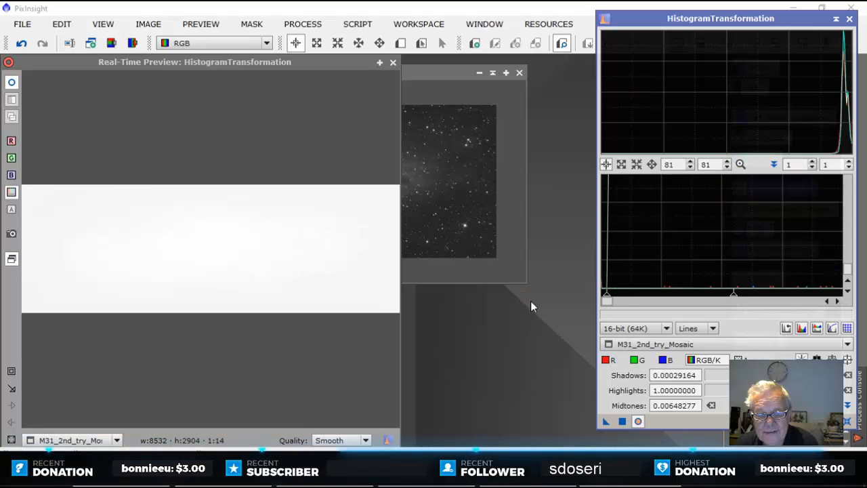
# Step: Reset HistogramTransformation to its defaults and close its real-time preview and dialog
pyautogui.click(847, 421)
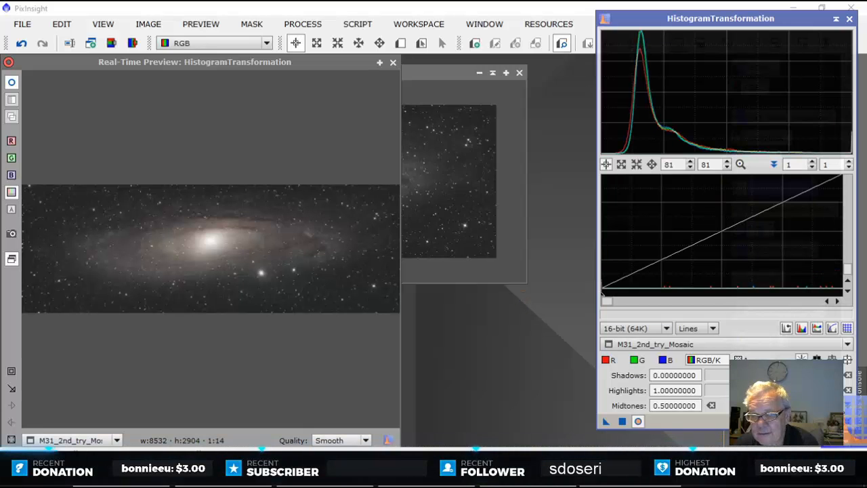
pyautogui.click(393, 63)
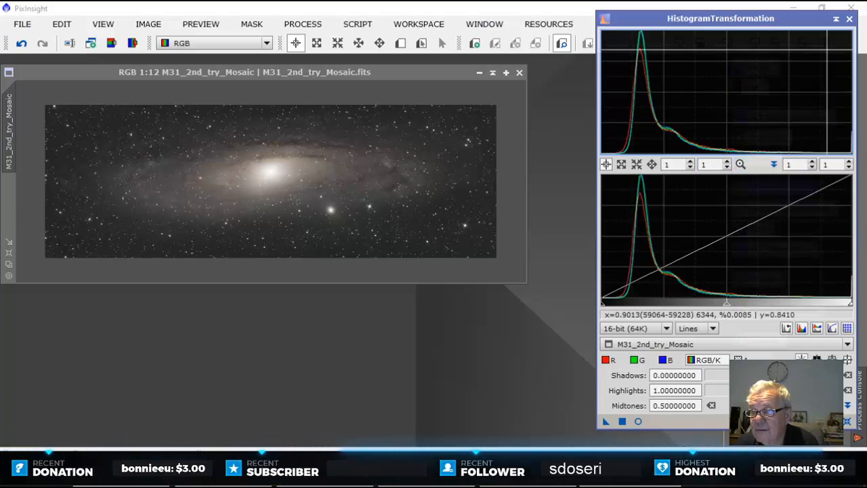
pyautogui.click(849, 19)
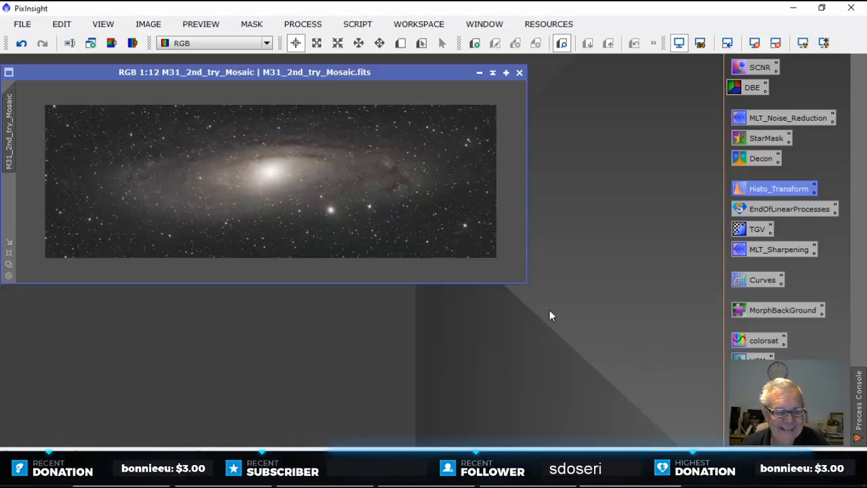
# Step: Extract the luminance of the stretched mosaic as a separate grayscale image and place it beside the original
pyautogui.moveTo(341, 75); pyautogui.dragTo(364, 87)
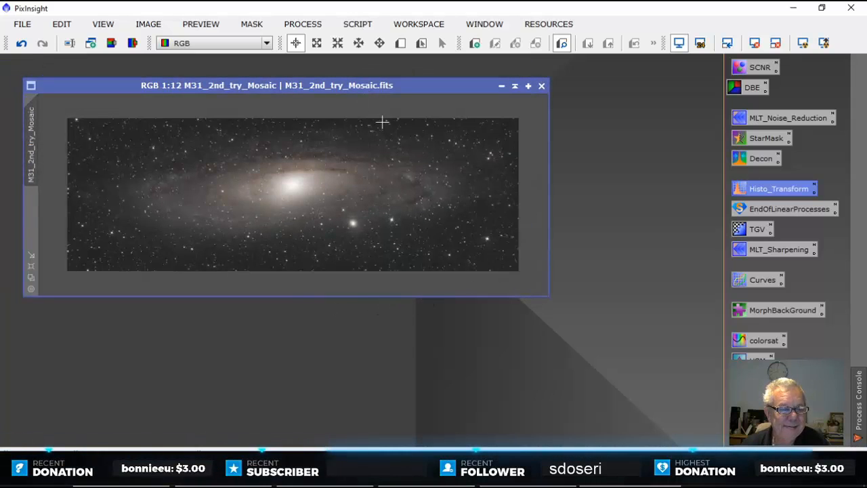
pyautogui.moveTo(380, 88); pyautogui.dragTo(354, 78)
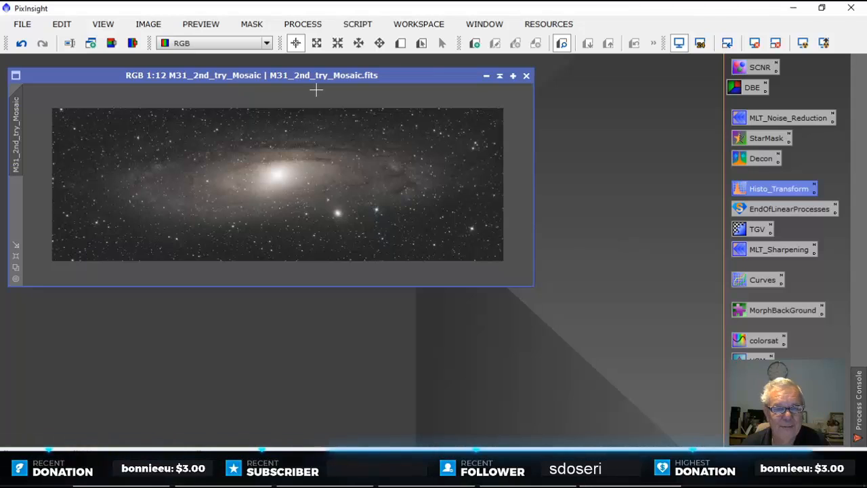
pyautogui.click(112, 43)
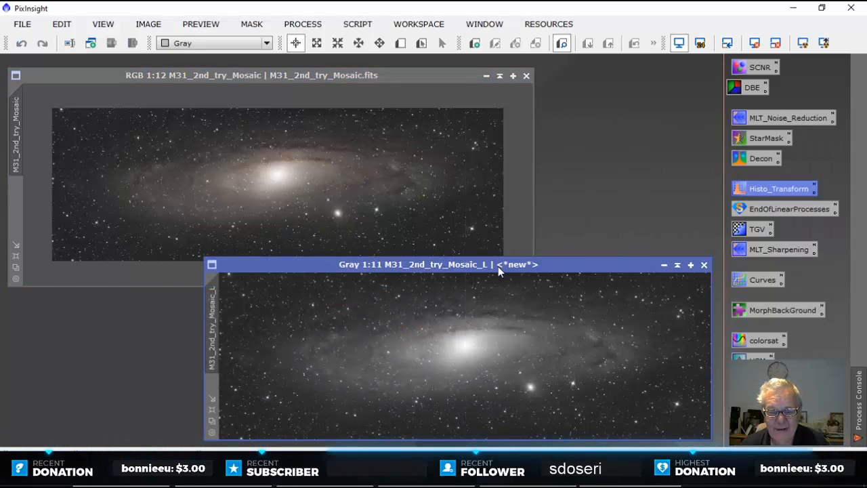
pyautogui.moveTo(498, 266); pyautogui.dragTo(396, 203)
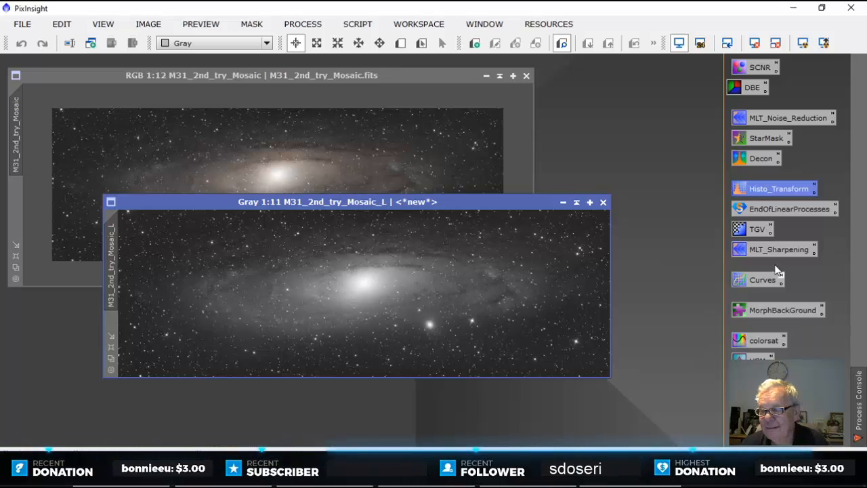
# Step: Preview a HistogramTransformation stretch of the luminance image with shadows at 0.18734177 and midtones at 0.11838006
pyautogui.doubleClick(777, 195)
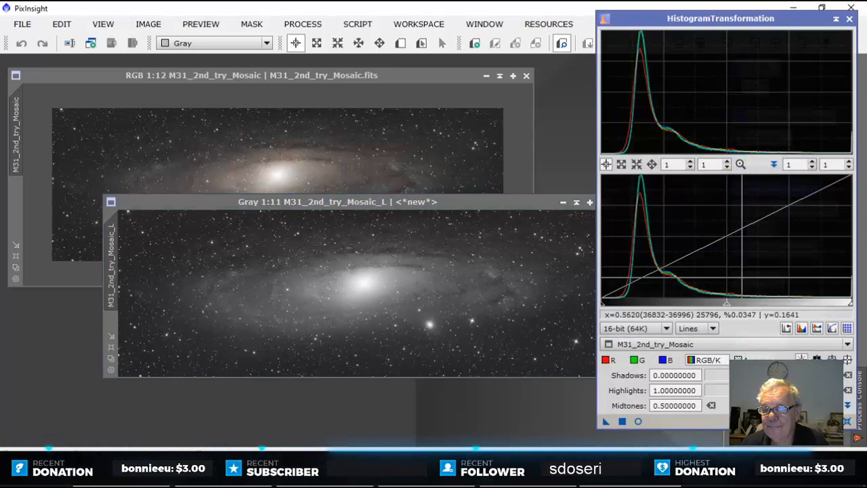
pyautogui.click(685, 399)
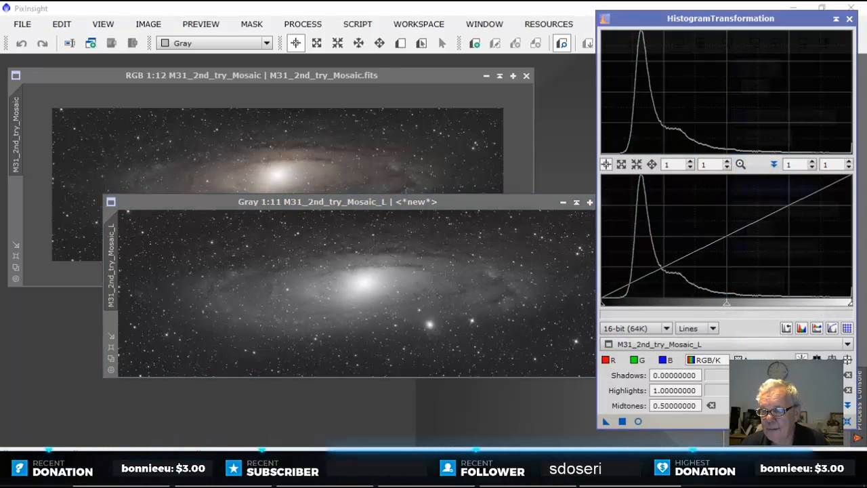
pyautogui.click(638, 421)
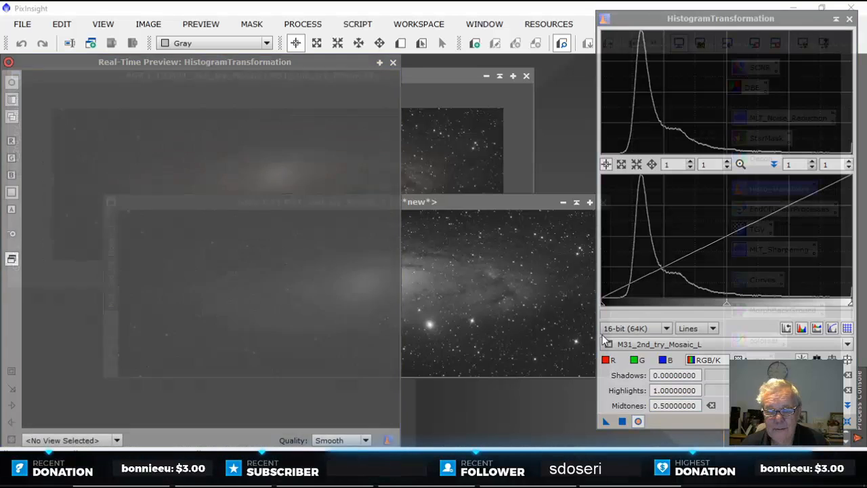
pyautogui.moveTo(604, 308); pyautogui.dragTo(626, 308)
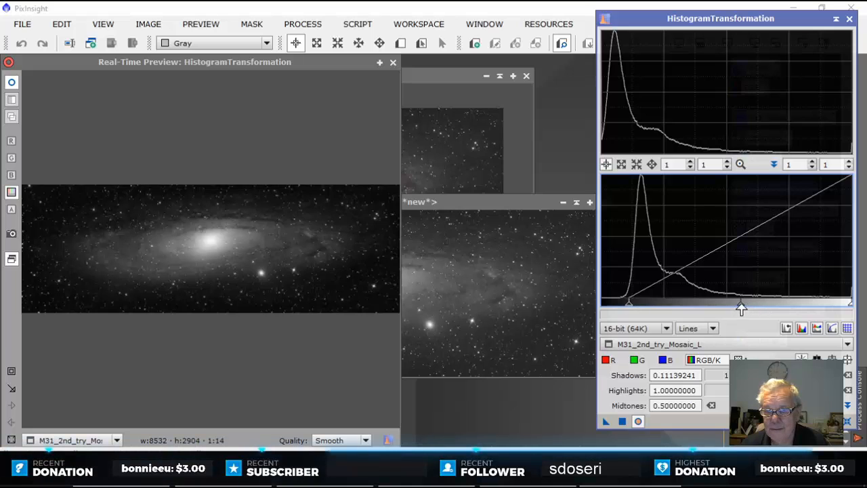
pyautogui.moveTo(742, 308); pyautogui.dragTo(647, 307)
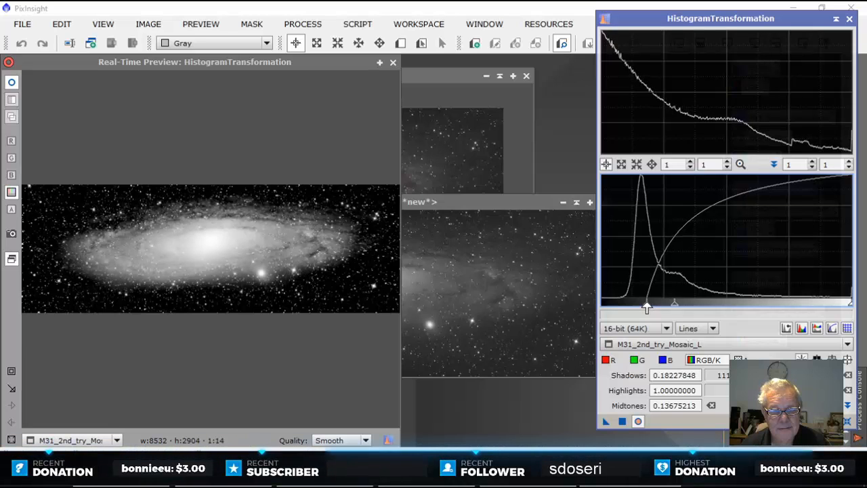
pyautogui.moveTo(646, 307); pyautogui.dragTo(671, 307)
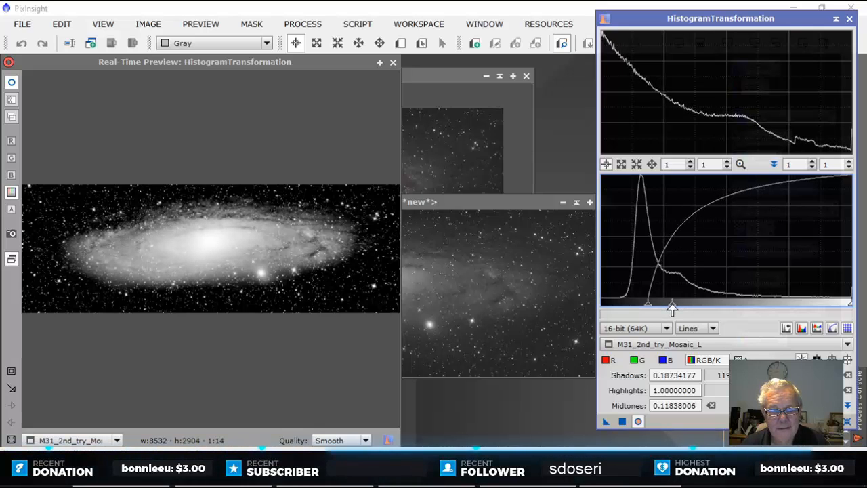
# Step: Apply the histogram stretch to the luminance image twice, and close the real-time preview and HistogramTransformation
pyautogui.click(622, 421)
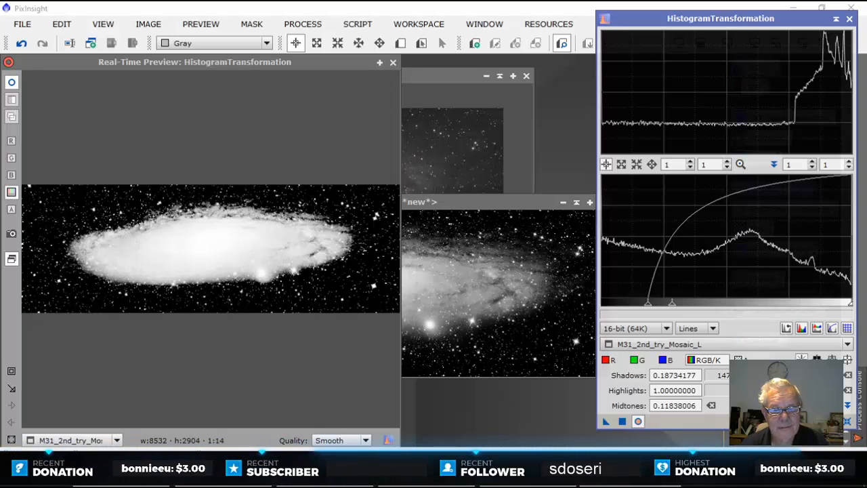
pyautogui.click(615, 421)
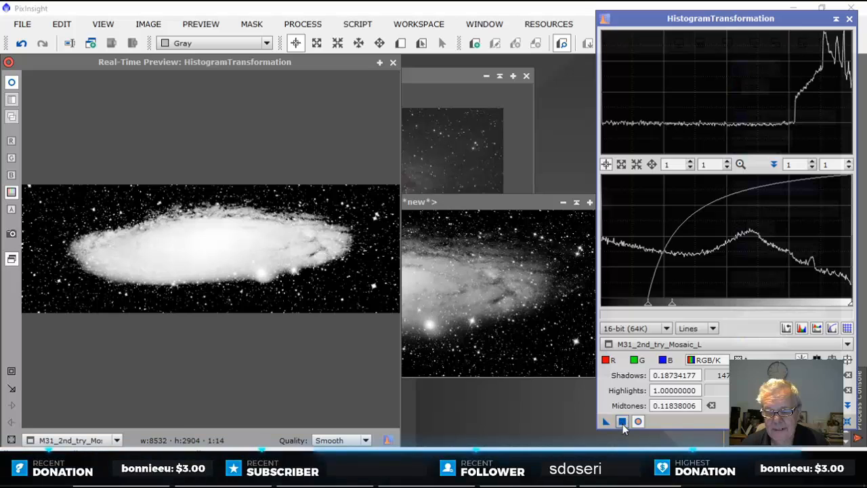
pyautogui.click(393, 63)
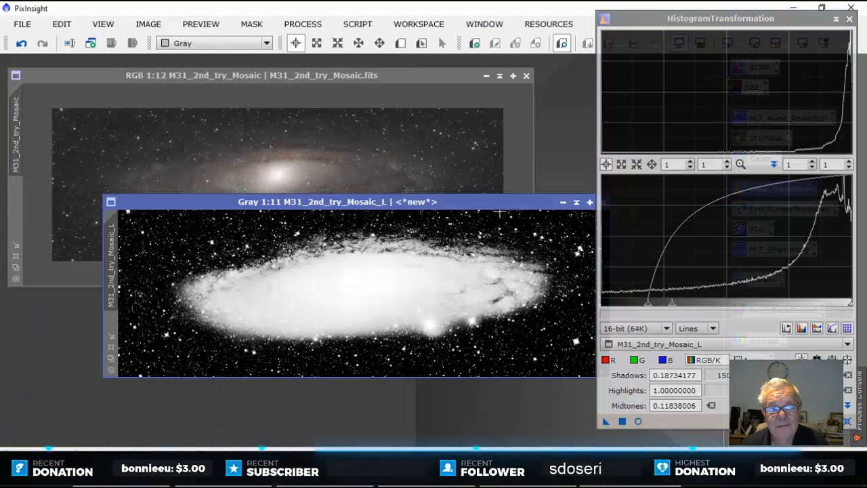
pyautogui.click(851, 19)
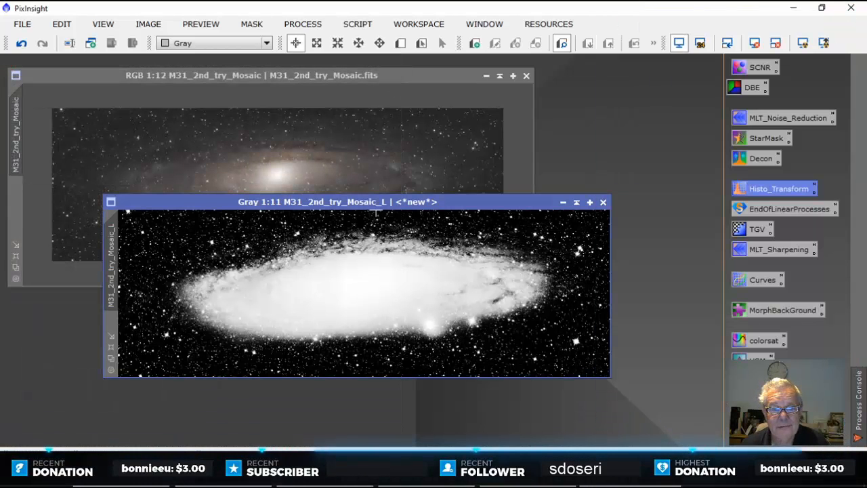
# Step: Apply the stretched luminance image as a mask to the color mosaic, and collapse its window out of the way
pyautogui.moveTo(292, 202); pyautogui.dragTo(502, 207)
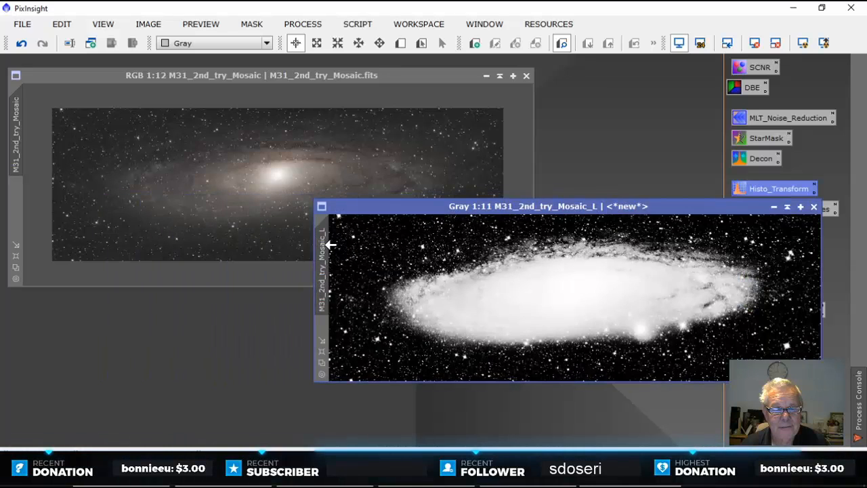
pyautogui.moveTo(323, 244); pyautogui.dragTo(19, 207)
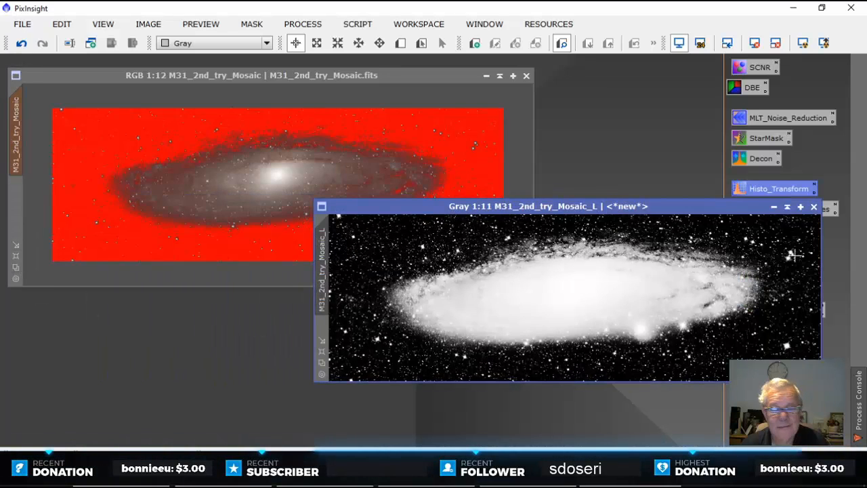
pyautogui.click(787, 210)
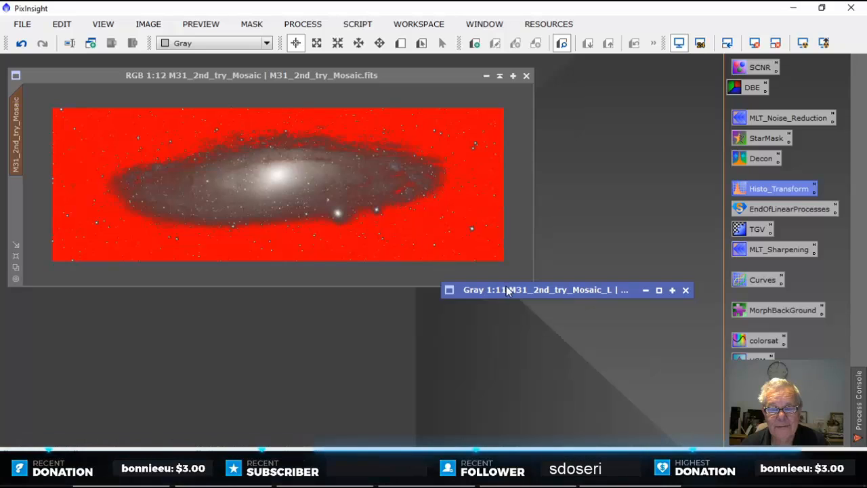
pyautogui.moveTo(499, 289); pyautogui.dragTo(601, 63)
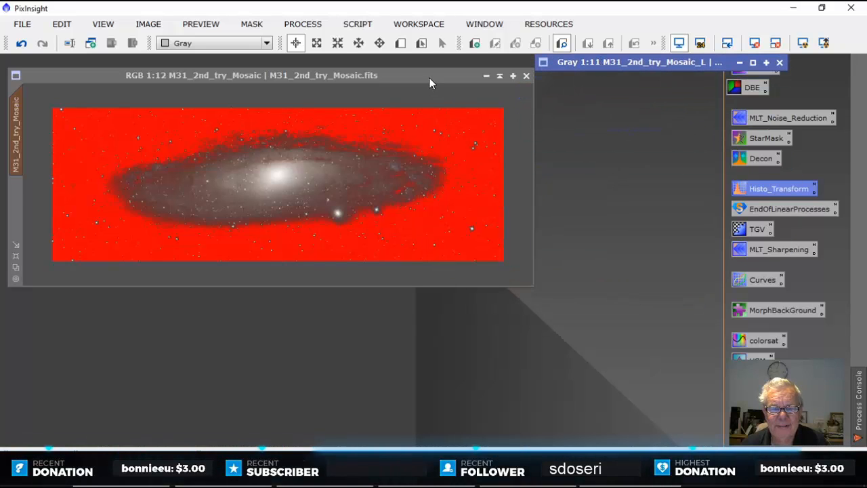
# Step: Bring the color mosaic window forward and hide the red mask overlay on it
pyautogui.moveTo(428, 77); pyautogui.dragTo(422, 129)
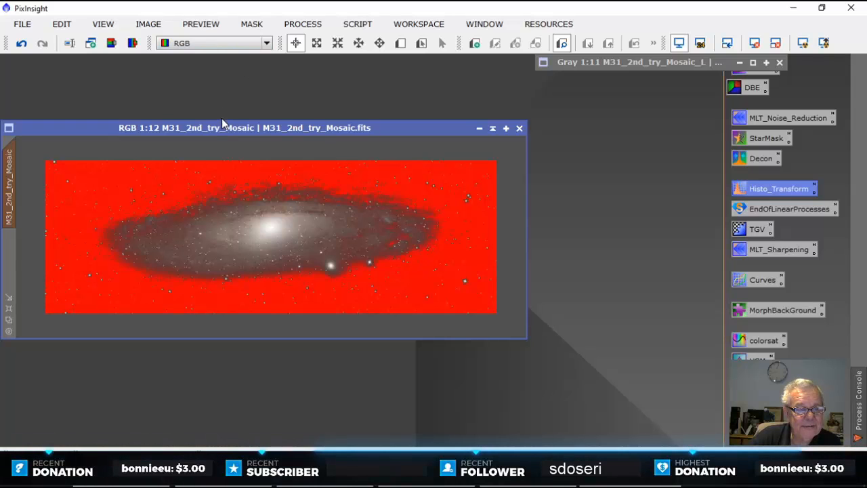
pyautogui.click(252, 25)
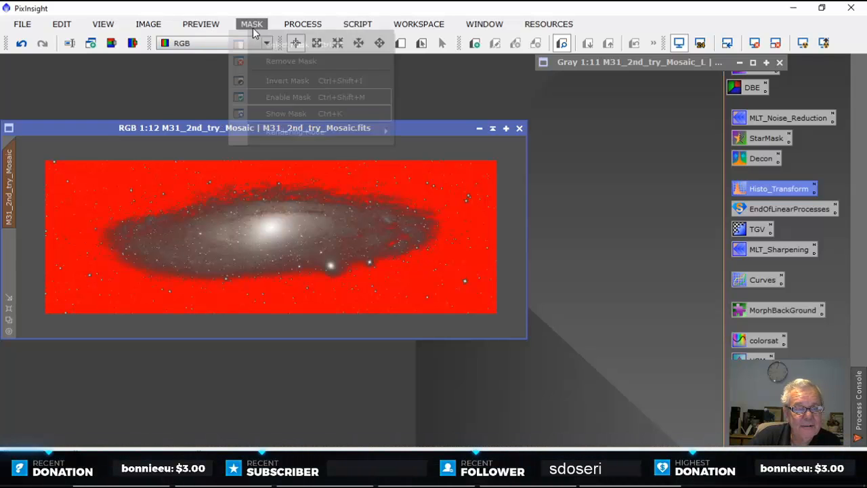
pyautogui.click(285, 113)
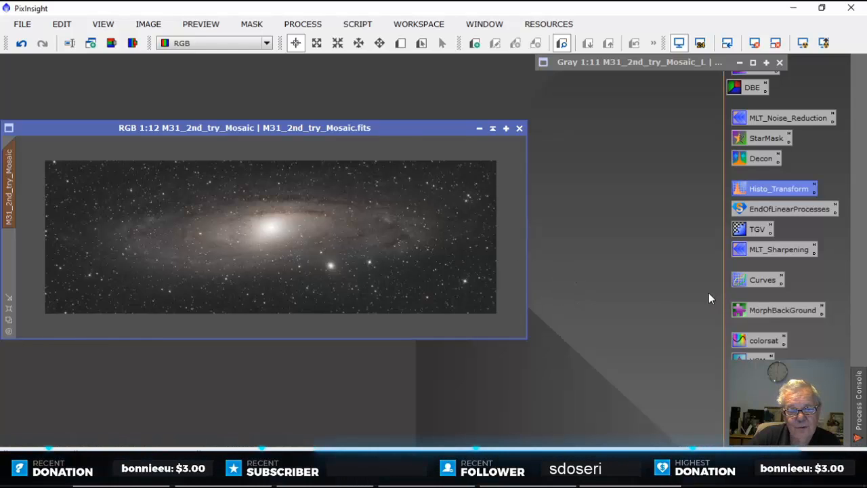
# Step: Define a preview of about 6024 × 2256 pixels around the galaxy on the mosaic and open it
pyautogui.click(400, 43)
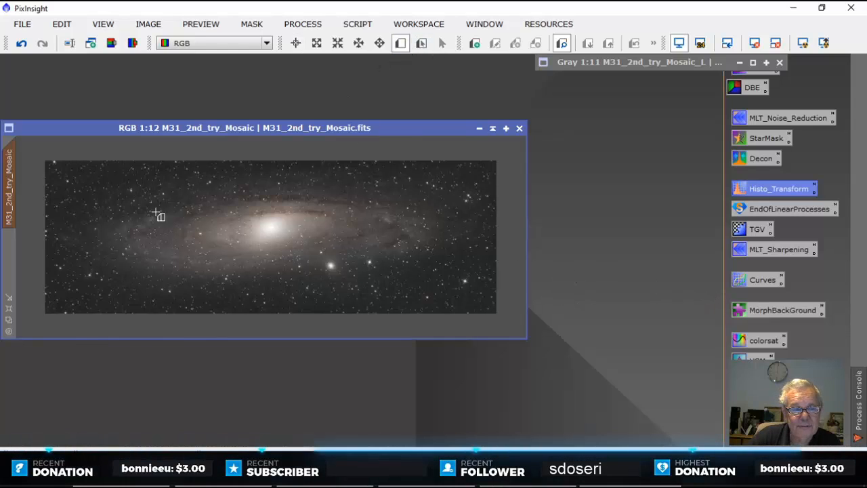
pyautogui.moveTo(329, 249); pyautogui.dragTo(443, 298)
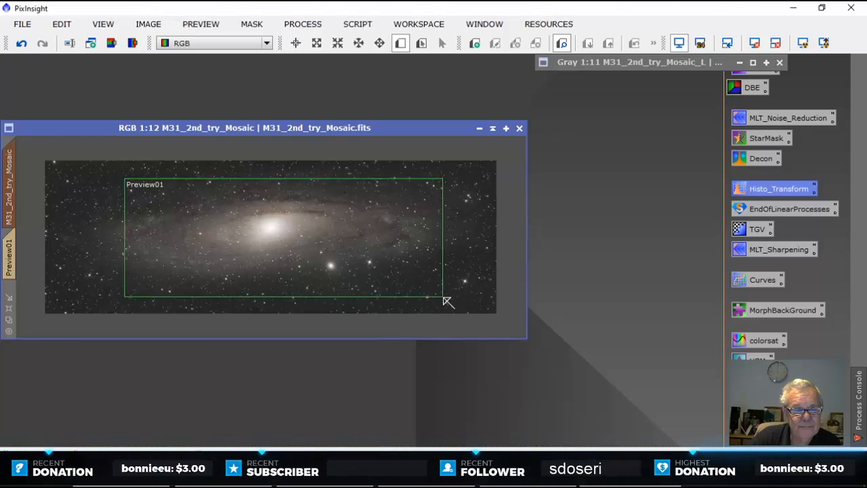
pyautogui.click(9, 256)
pyautogui.scroll(-6, 320, 305)
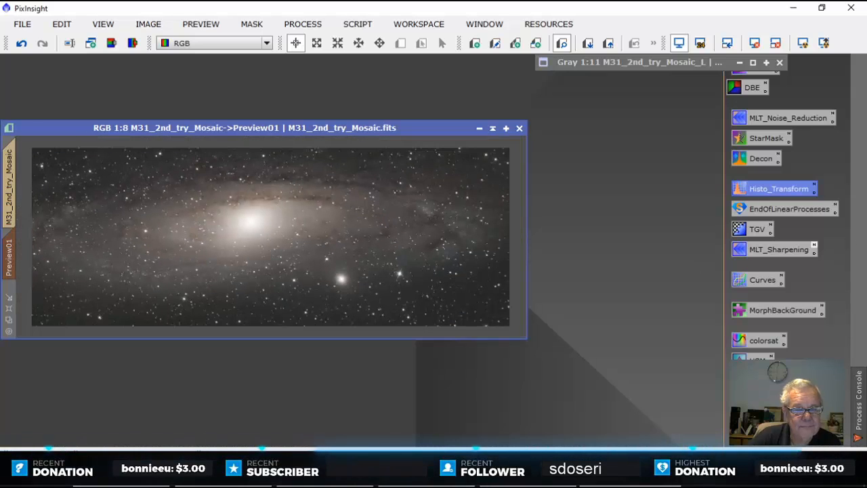
# Step: Boost the preview's saturation with CurvesTransformation, using a curve point at input 0.48837 and output 0.94574, and close the dialog
pyautogui.doubleClick(764, 280)
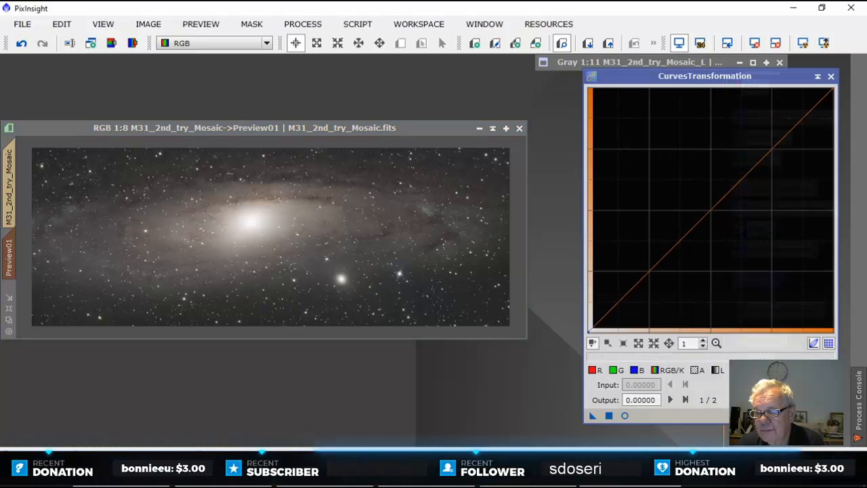
pyautogui.click(821, 370)
pyautogui.click(624, 415)
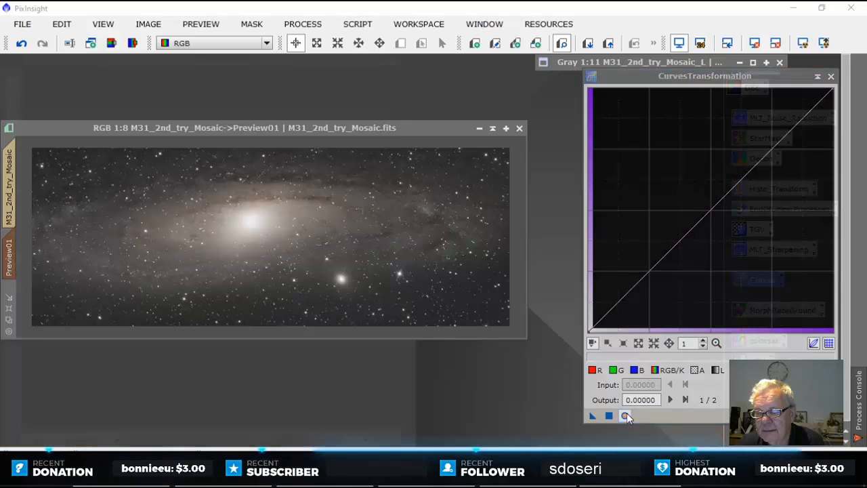
pyautogui.click(713, 209)
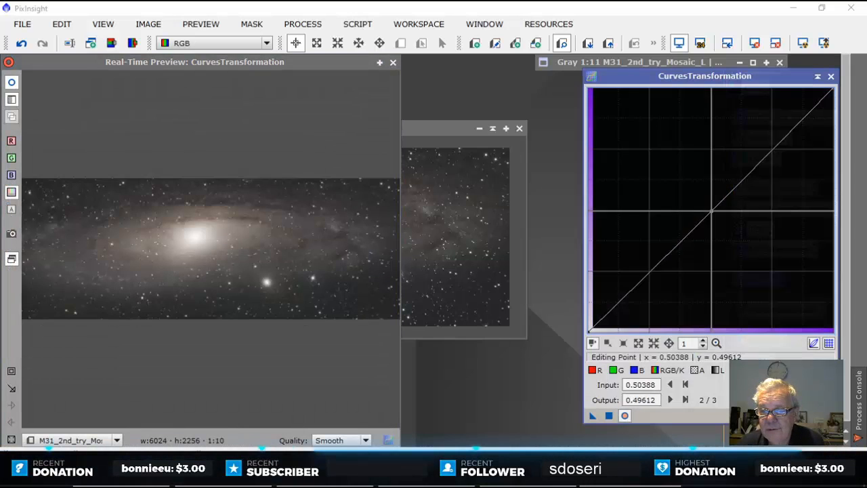
pyautogui.moveTo(713, 210); pyautogui.dragTo(709, 115)
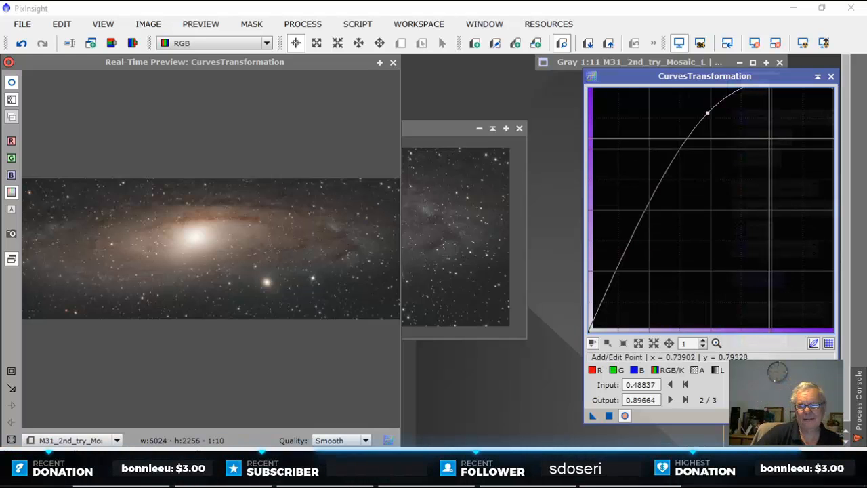
pyautogui.moveTo(714, 106); pyautogui.dragTo(707, 101)
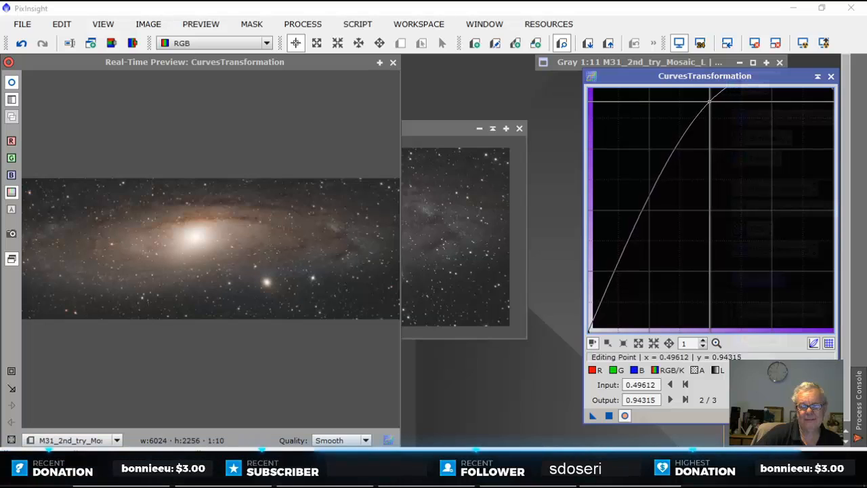
pyautogui.click(610, 418)
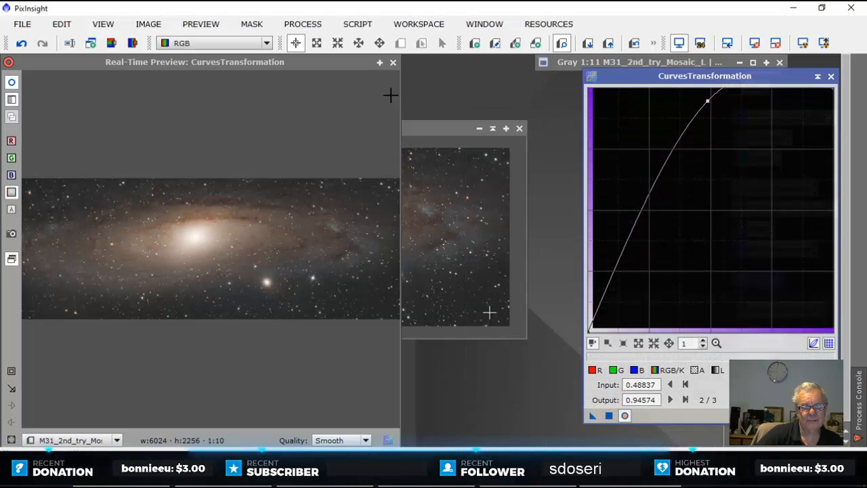
pyautogui.click(393, 62)
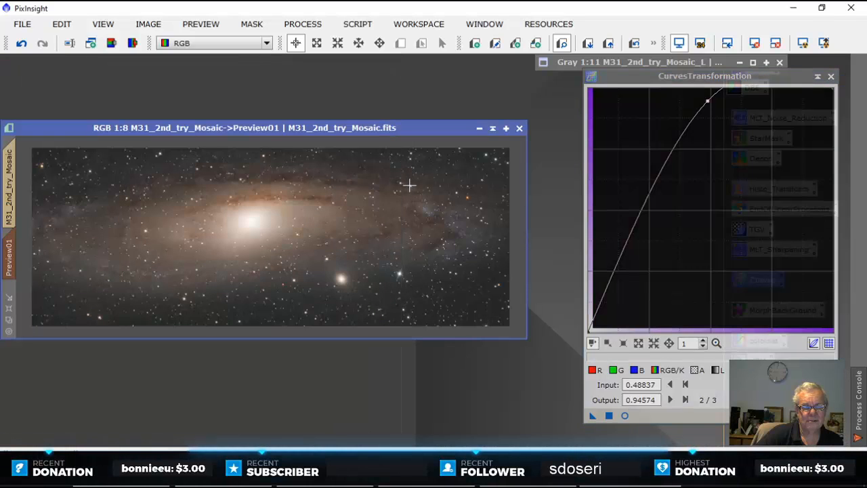
pyautogui.click(831, 77)
# Step: Maximize the preview's window and enlarge it to 1:6 to examine the galaxy's boosted color
pyautogui.moveTo(425, 126); pyautogui.dragTo(489, 128)
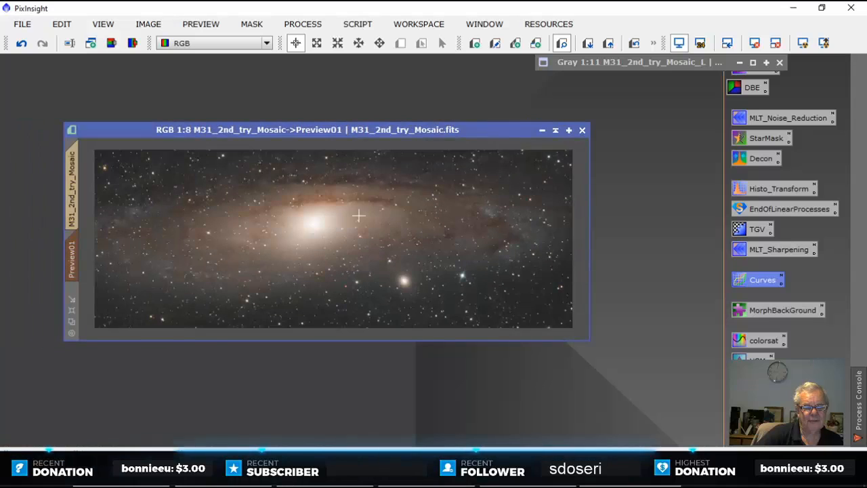
pyautogui.click(569, 130)
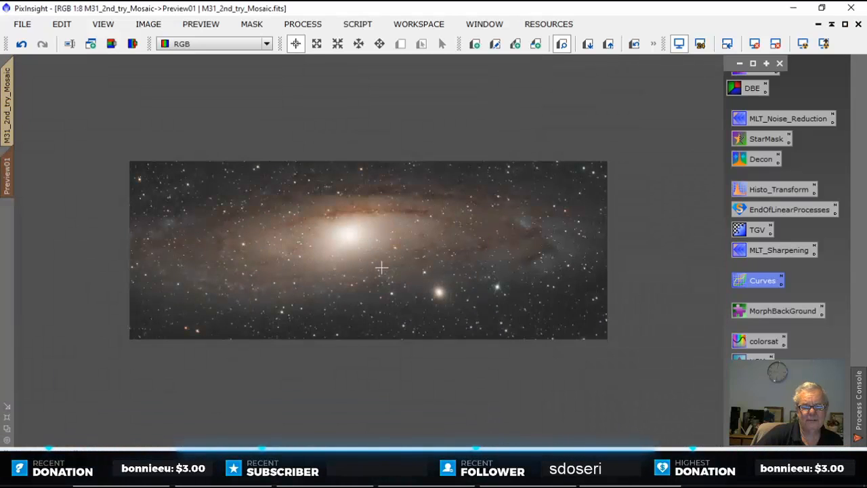
pyautogui.scroll(2, 384, 274)
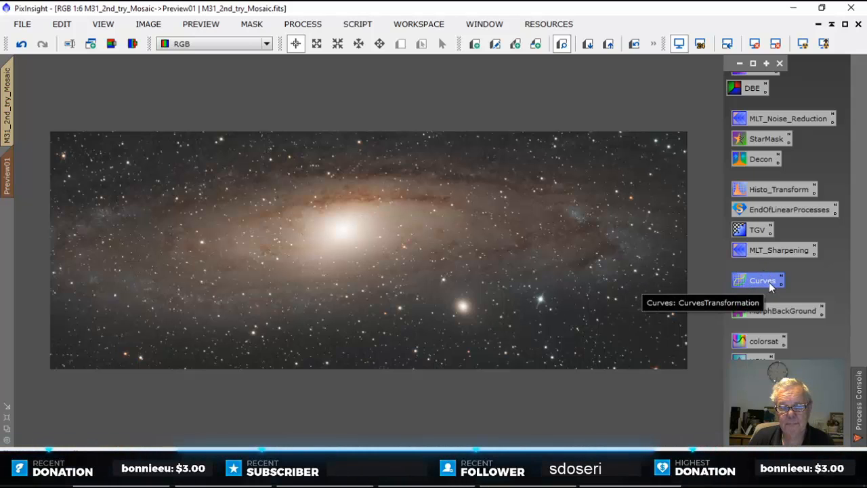
pyautogui.doubleClick(753, 281)
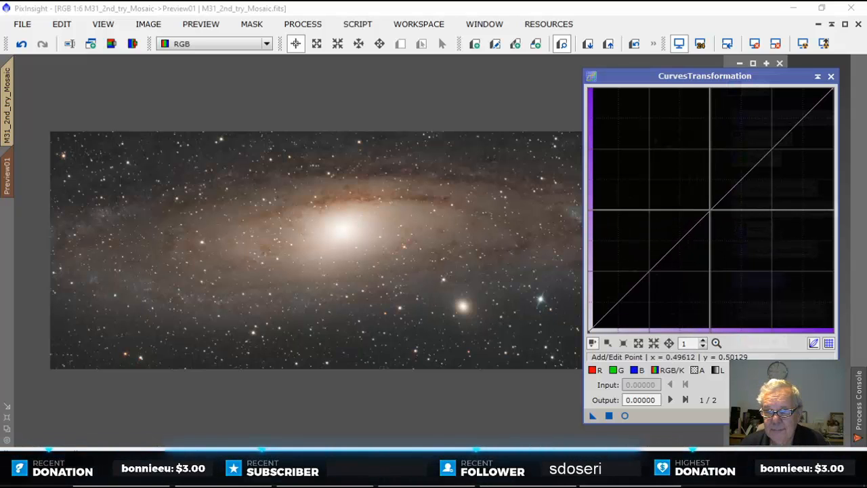
pyautogui.moveTo(709, 211)
pyautogui.mouseDown()
pyautogui.moveTo(709, 177)
pyautogui.moveTo(712, 212)
pyautogui.mouseUp()
pyautogui.click(626, 416)
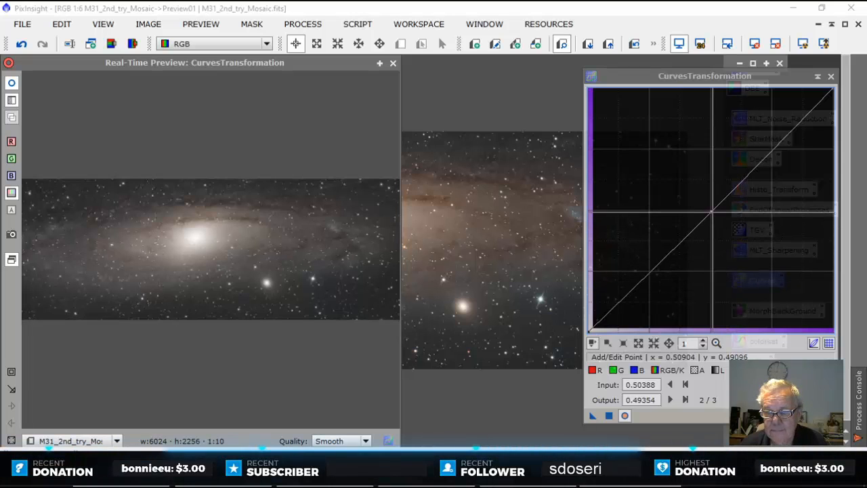
pyautogui.moveTo(712, 212)
pyautogui.mouseDown()
pyautogui.moveTo(700, 124)
pyautogui.moveTo(712, 212)
pyautogui.mouseUp()
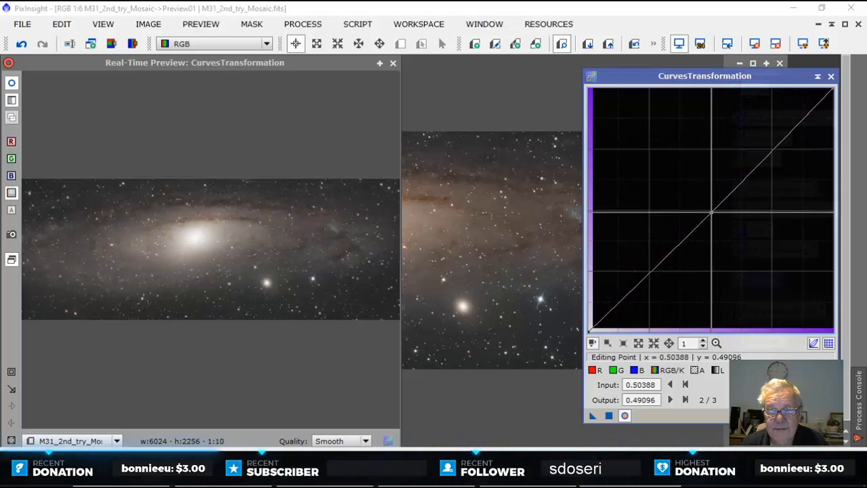
pyautogui.click(393, 63)
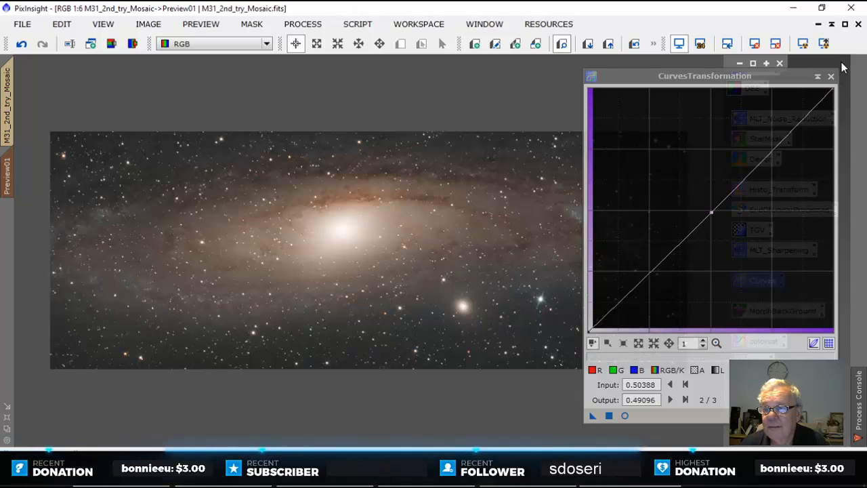
pyautogui.click(831, 76)
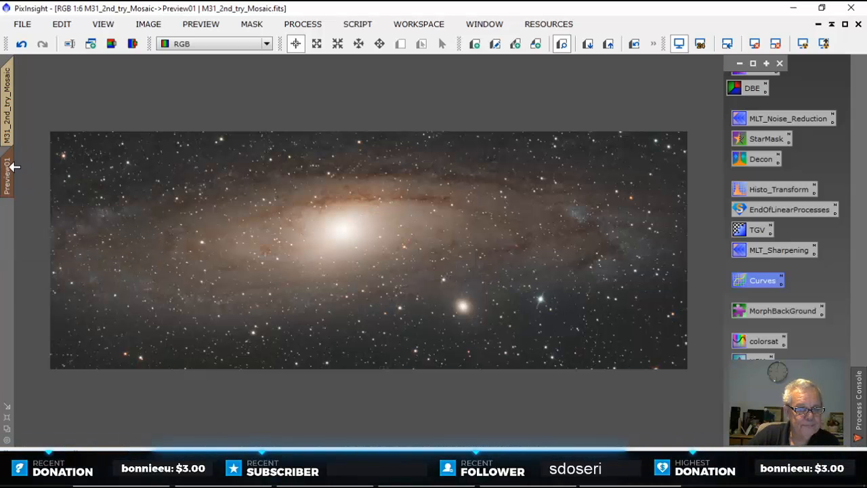
# Step: Set up a mosaic saturation curve with a point at input 0.48837 and output 0.95607, comparing before and after in a real-time preview
pyautogui.click(7, 112)
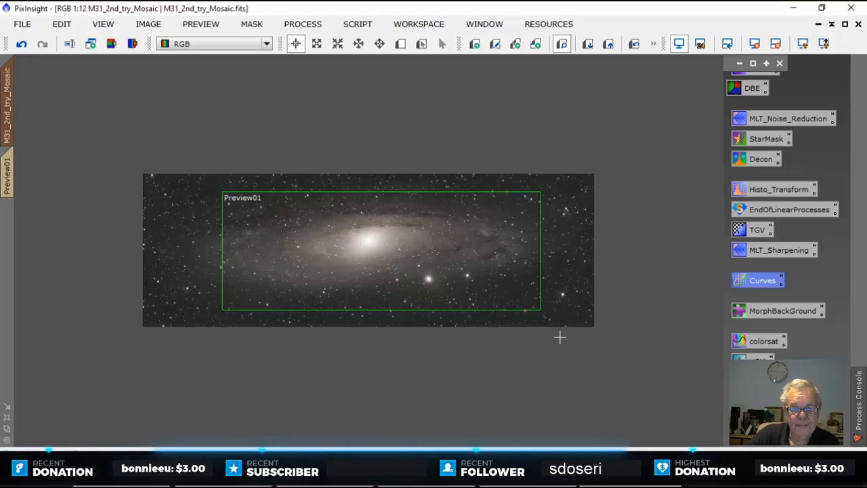
pyautogui.doubleClick(762, 281)
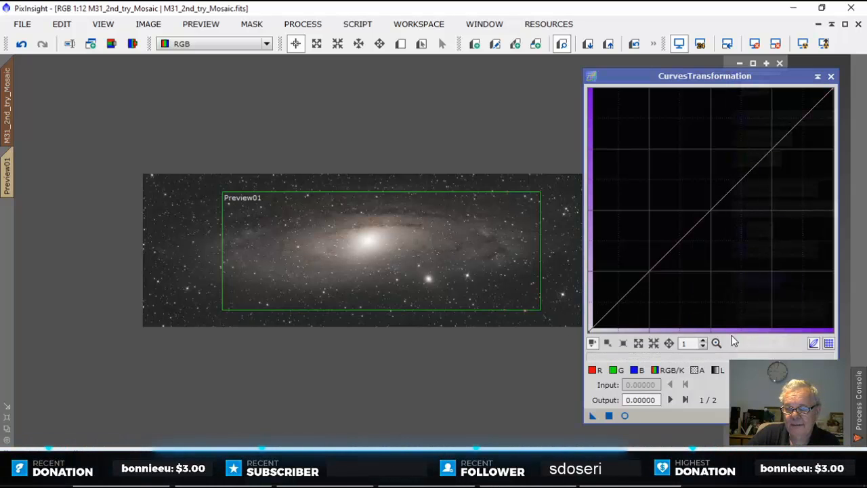
pyautogui.click(624, 416)
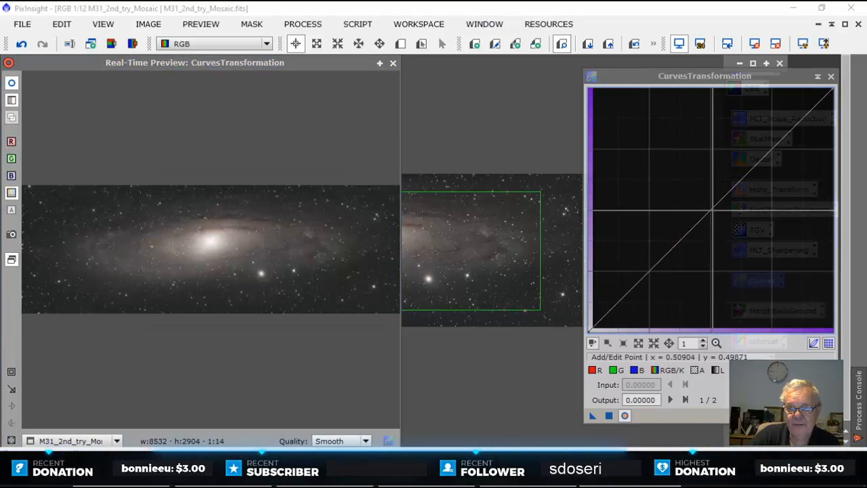
pyautogui.moveTo(714, 207); pyautogui.dragTo(708, 97)
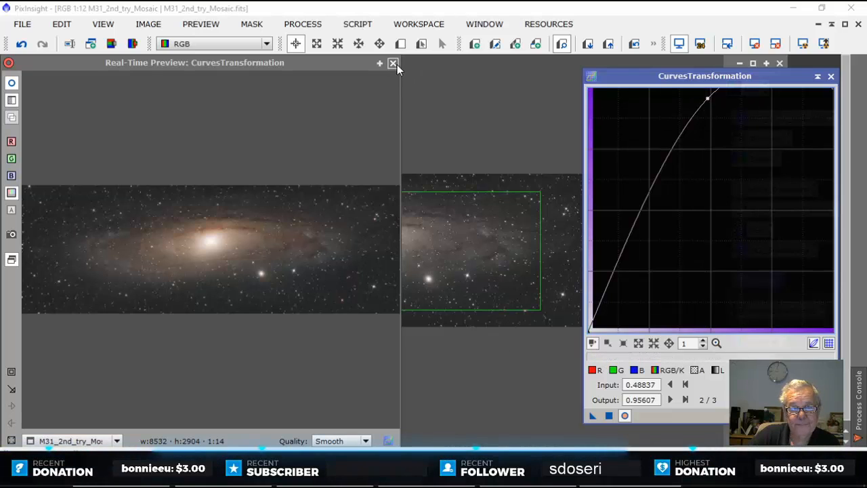
pyautogui.click(12, 84)
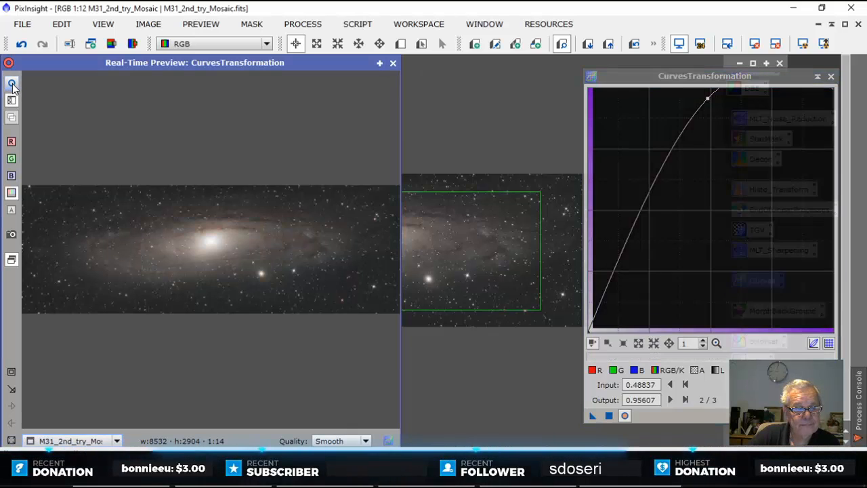
pyautogui.click(392, 64)
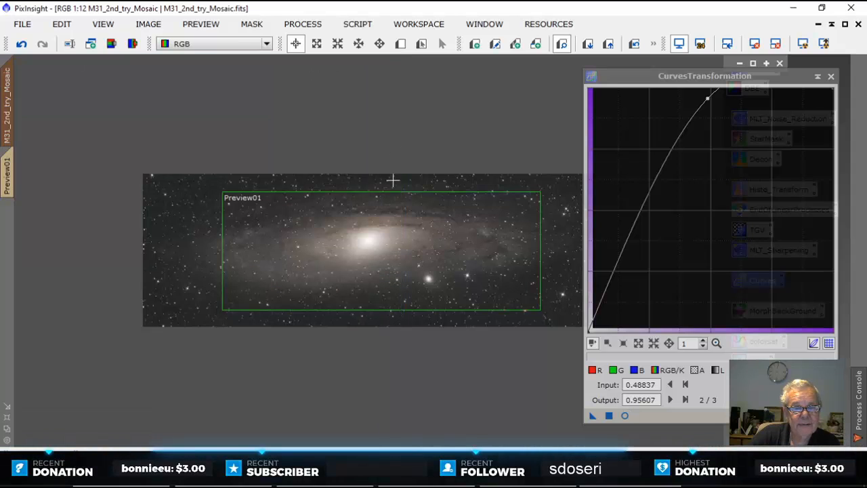
# Step: Apply the saturation curve to the full mosaic and close CurvesTransformation
pyautogui.click(592, 416)
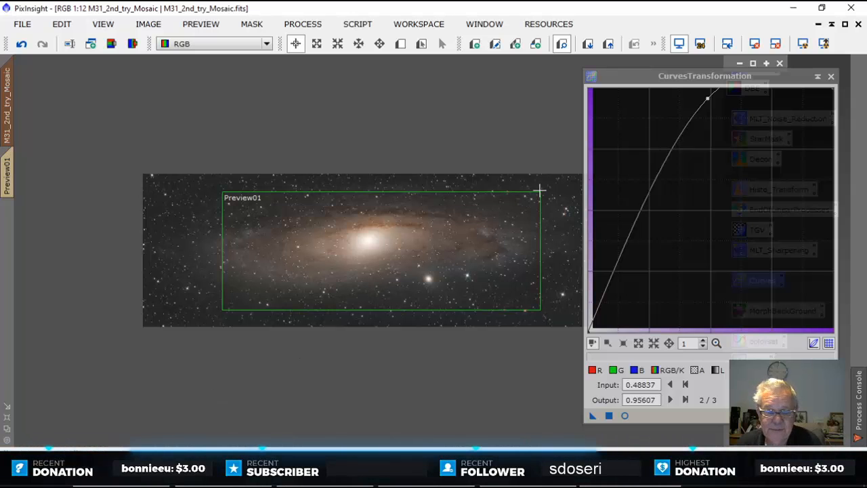
pyautogui.moveTo(694, 75); pyautogui.dragTo(709, 76)
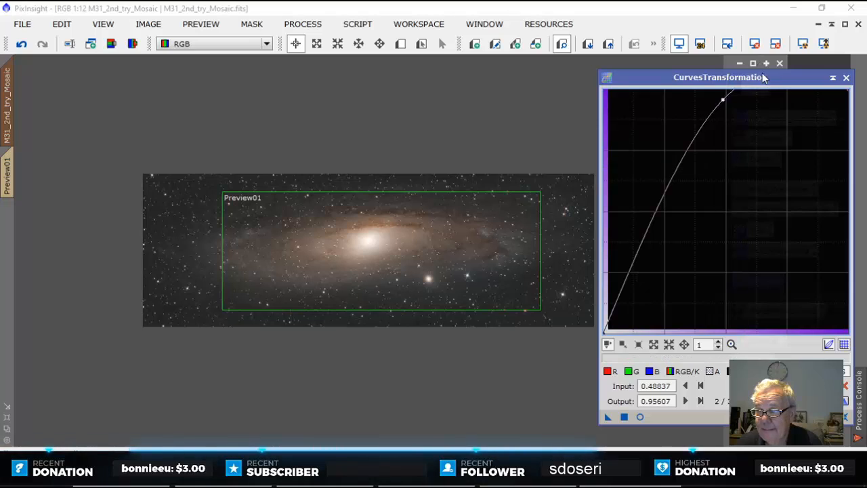
pyautogui.moveTo(762, 73); pyautogui.dragTo(745, 78)
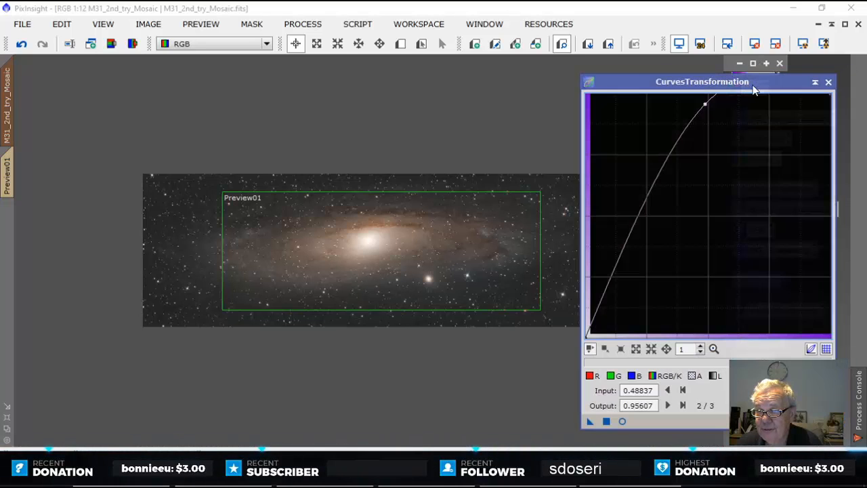
pyautogui.click(829, 83)
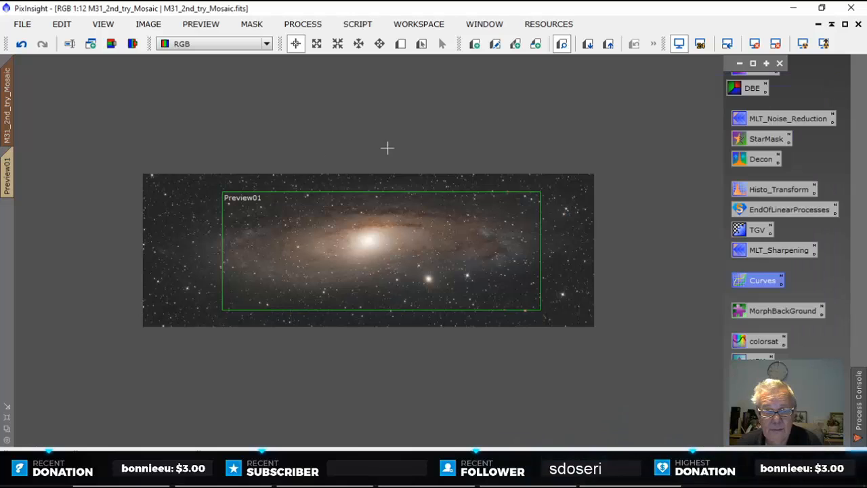
# Step: Delete Preview01 from the mosaic and remove the mask from the image
pyautogui.click(8, 173)
pyautogui.rightClick(8, 177)
pyautogui.click(58, 298)
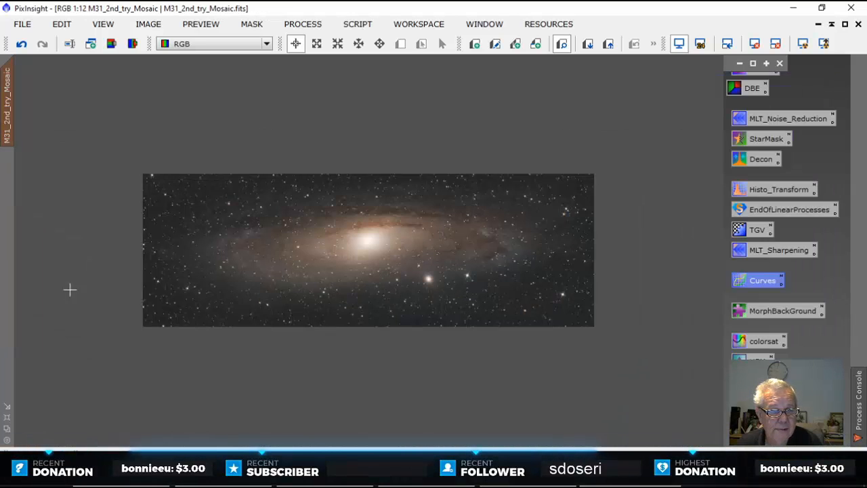
pyautogui.scroll(2, 582, 243)
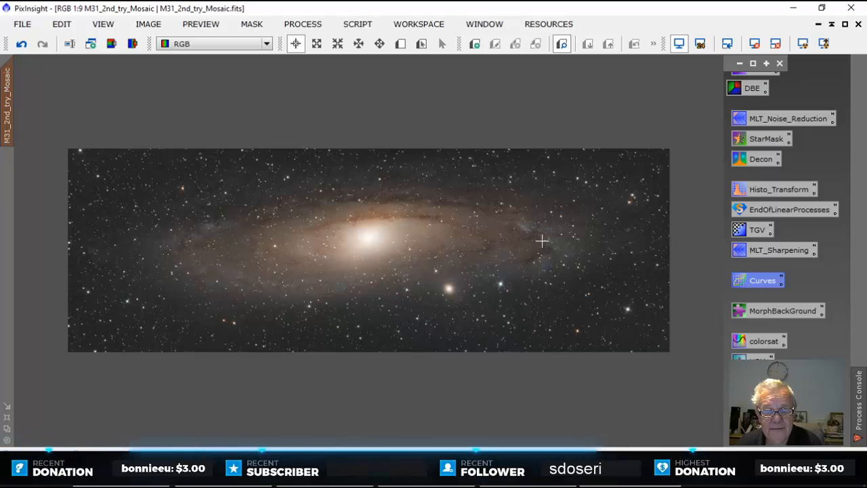
pyautogui.scroll(-1, 544, 241)
pyautogui.scroll(1, 541, 241)
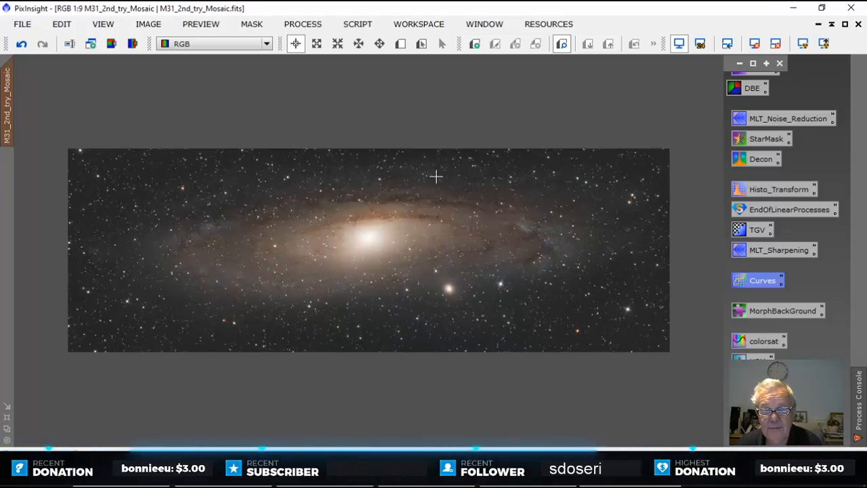
pyautogui.scroll(-3, 424, 180)
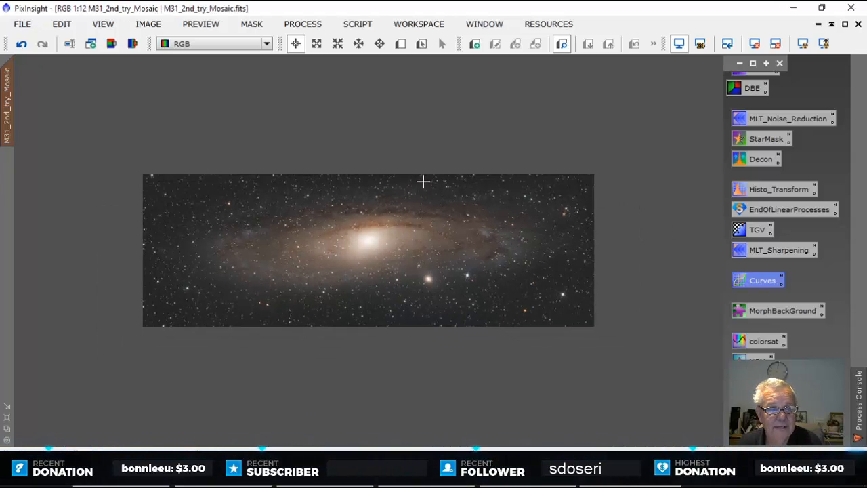
pyautogui.click(249, 25)
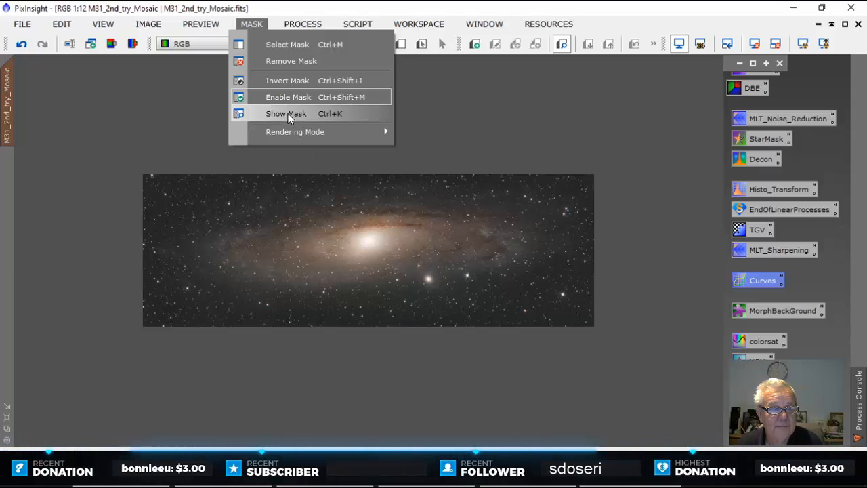
pyautogui.click(281, 62)
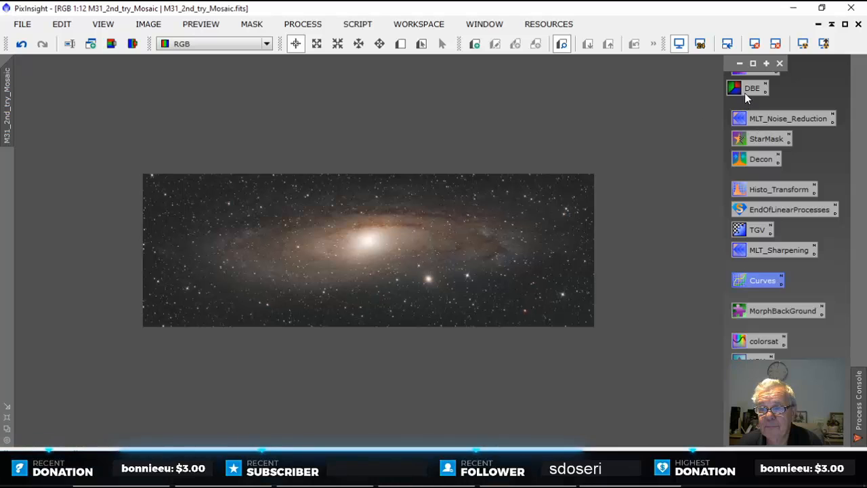
# Step: Open the StarNet process and move its dialog clear of the mosaic image
pyautogui.click(357, 23)
pyautogui.moveTo(308, 24)
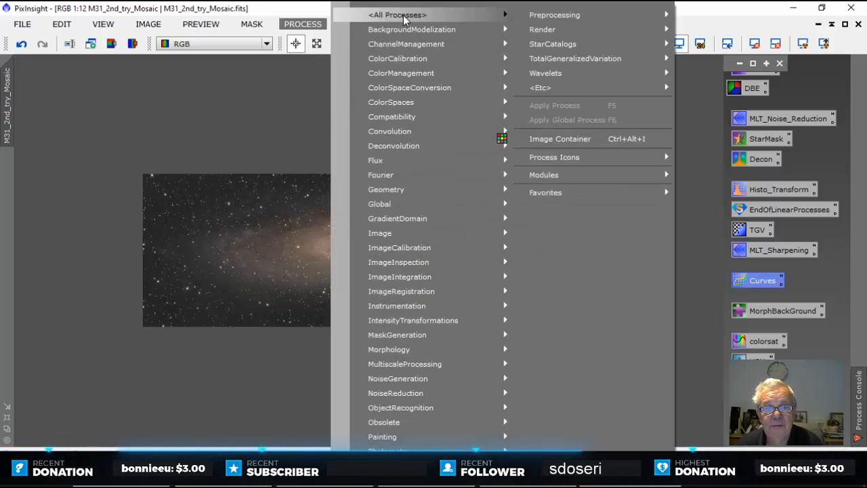
pyautogui.moveTo(397, 14)
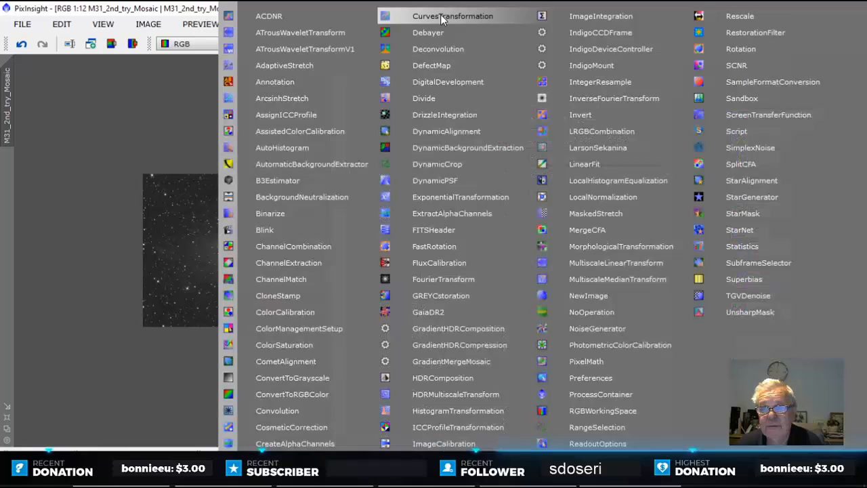
pyautogui.click(745, 230)
pyautogui.moveTo(638, 78); pyautogui.dragTo(716, 36)
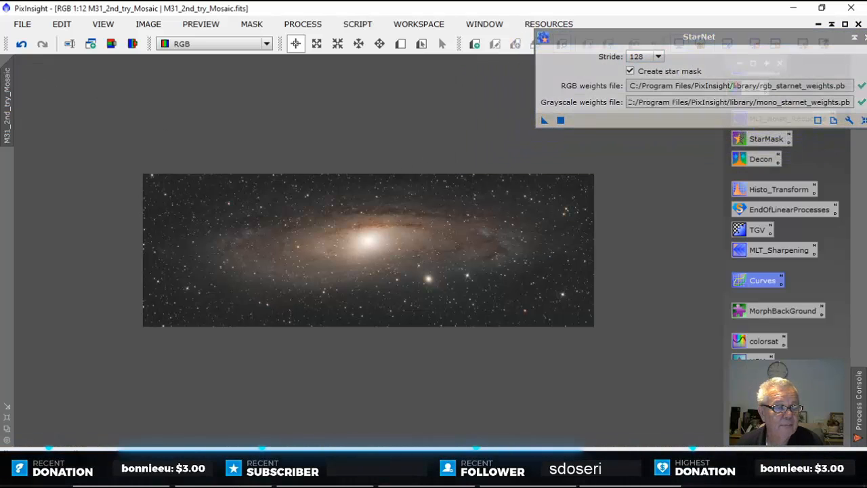
# Step: Restore the mosaic from full size, clone it, collapse the original and place the clone in the open workspace
pyautogui.click(6, 418)
pyautogui.moveTo(416, 135); pyautogui.dragTo(425, 106)
pyautogui.moveTo(49, 166)
pyautogui.mouseDown()
pyautogui.moveTo(77, 228)
pyautogui.moveTo(219, 415)
pyautogui.mouseUp()
pyautogui.moveTo(477, 105); pyautogui.dragTo(303, 117)
pyautogui.click(520, 119)
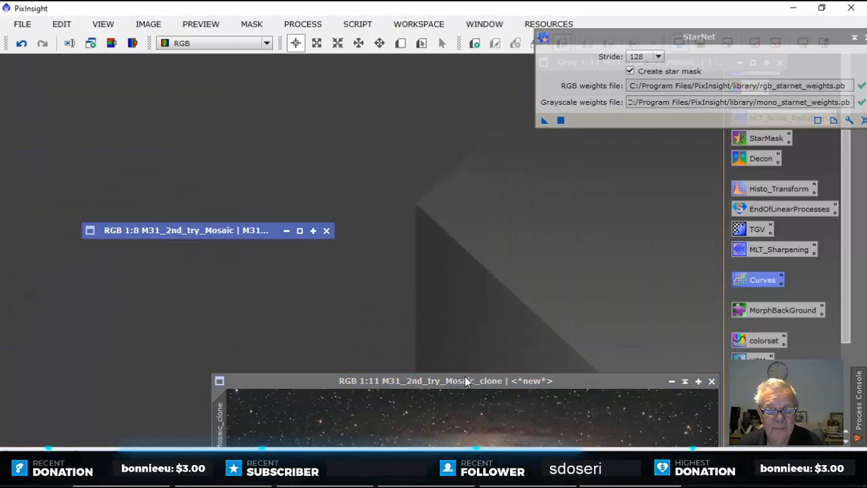
pyautogui.moveTo(465, 377); pyautogui.dragTo(317, 267)
pyautogui.moveTo(259, 229)
pyautogui.mouseDown()
pyautogui.moveTo(239, 84)
pyautogui.moveTo(209, 53)
pyautogui.mouseUp()
pyautogui.moveTo(258, 270); pyautogui.dragTo(232, 152)
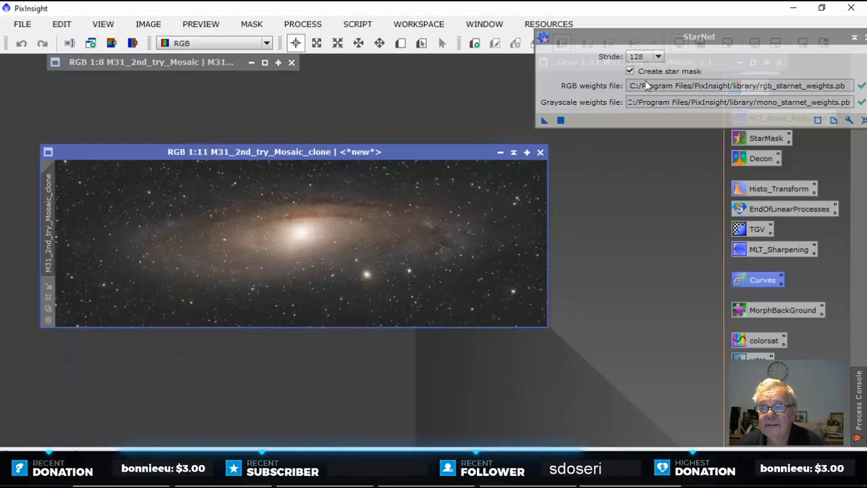
# Step: Run StarNet on the mosaic clone with stride 128 and star mask creation, set the star mask beside it and close StarNet
pyautogui.moveTo(544, 121); pyautogui.dragTo(452, 257)
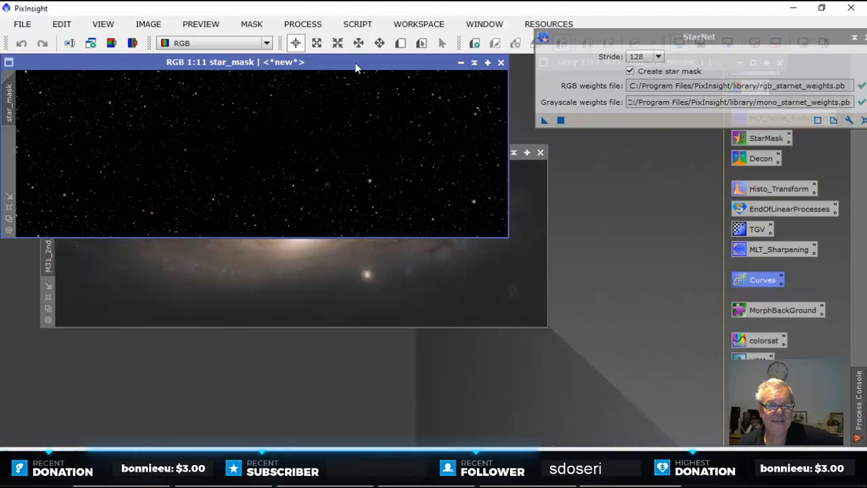
pyautogui.moveTo(355, 62); pyautogui.dragTo(641, 152)
pyautogui.moveTo(784, 38); pyautogui.dragTo(668, 55)
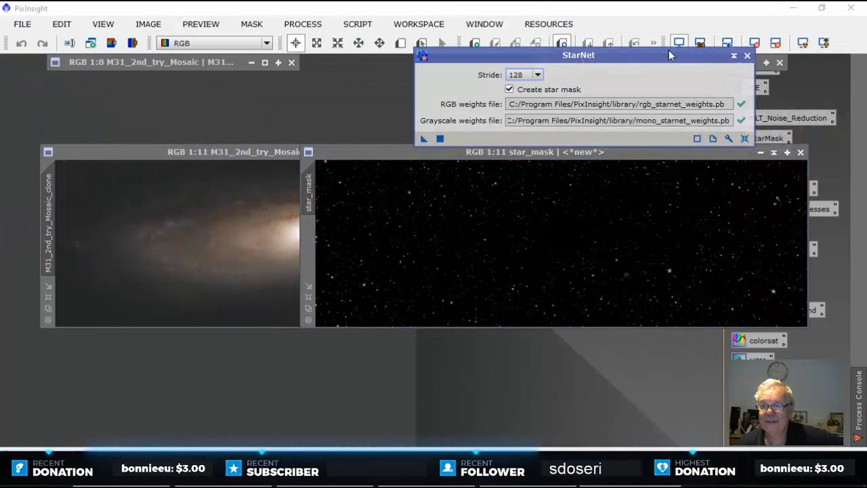
pyautogui.click(747, 57)
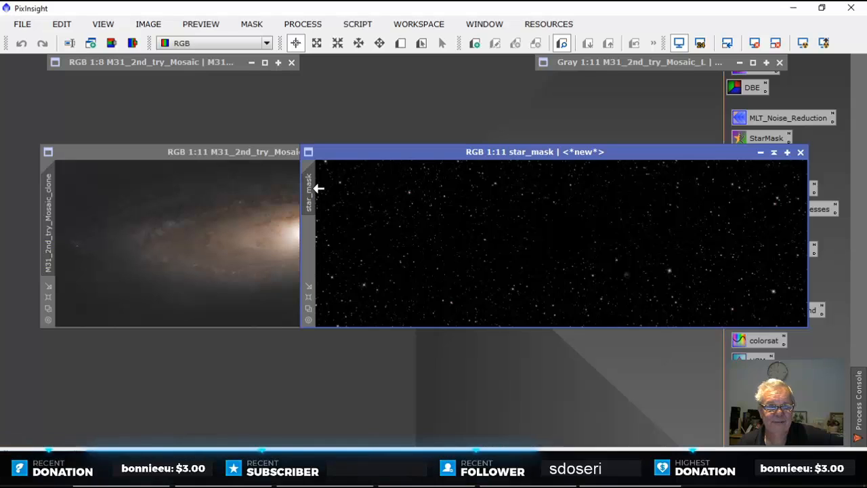
# Step: Arrange the starless clone, the star mask and the expanded original mosaic in the workspace to compare them
pyautogui.moveTo(312, 189)
pyautogui.mouseDown()
pyautogui.moveTo(284, 212)
pyautogui.moveTo(351, 201)
pyautogui.moveTo(315, 192)
pyautogui.mouseUp()
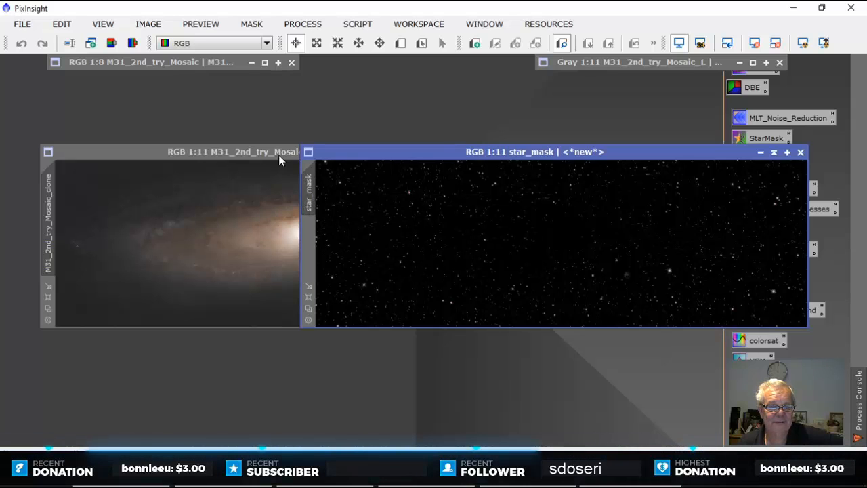
pyautogui.moveTo(278, 152); pyautogui.dragTo(254, 153)
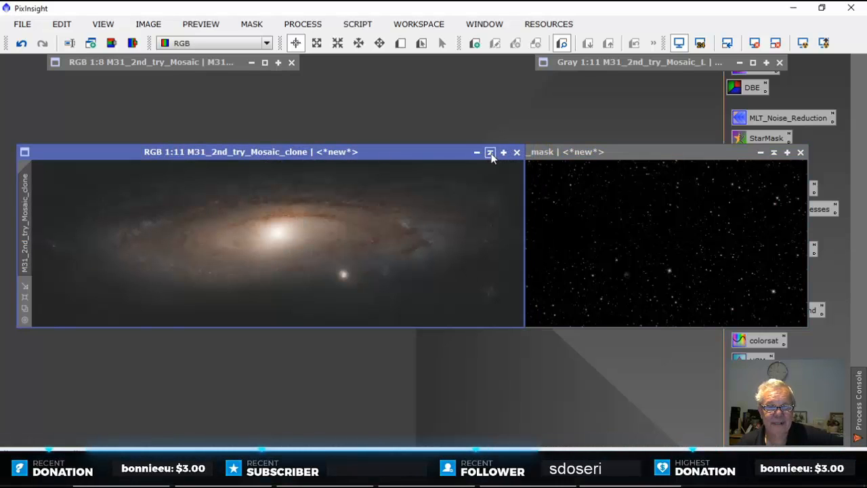
pyautogui.moveTo(594, 153)
pyautogui.mouseDown()
pyautogui.moveTo(628, 172)
pyautogui.moveTo(496, 254)
pyautogui.moveTo(571, 216)
pyautogui.moveTo(583, 261)
pyautogui.moveTo(552, 248)
pyautogui.moveTo(559, 240)
pyautogui.moveTo(489, 244)
pyautogui.moveTo(577, 283)
pyautogui.moveTo(558, 230)
pyautogui.moveTo(574, 240)
pyautogui.mouseUp()
pyautogui.moveTo(400, 152); pyautogui.dragTo(388, 93)
pyautogui.moveTo(626, 243); pyautogui.dragTo(464, 256)
pyautogui.moveTo(228, 58); pyautogui.dragTo(224, 125)
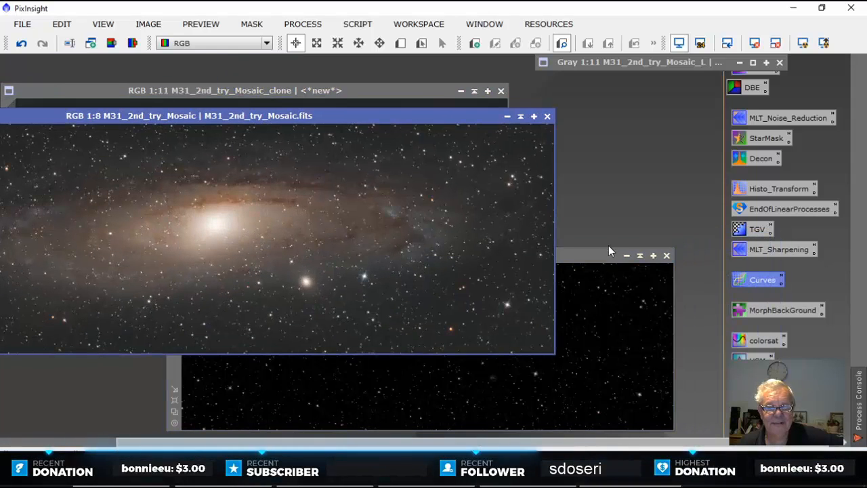
pyautogui.click(587, 254)
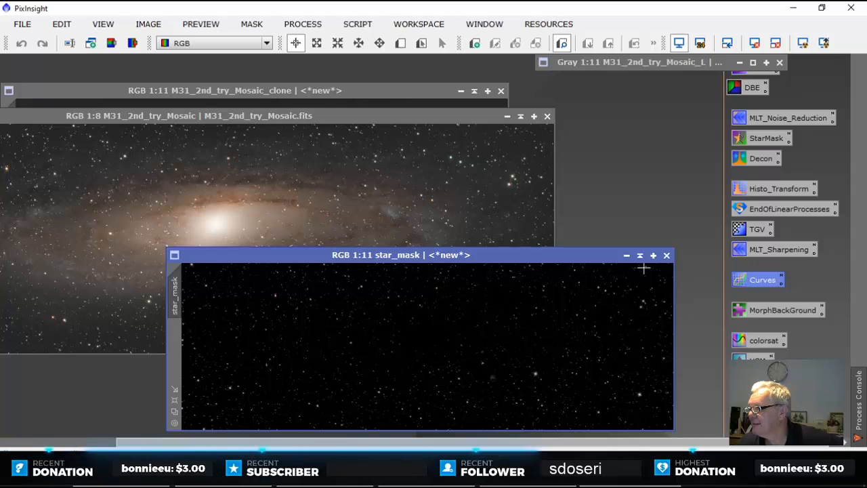
pyautogui.moveTo(430, 116); pyautogui.dragTo(485, 124)
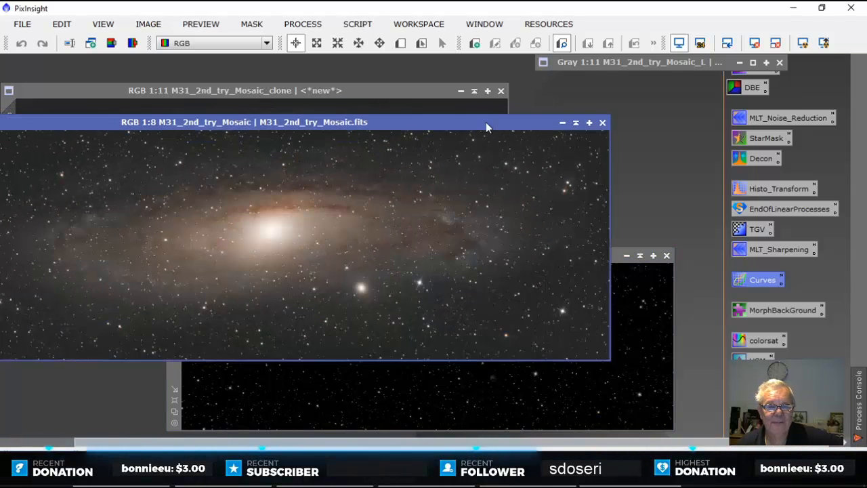
# Step: Collapse the M31_2nd_try_Mosaic window and arrange the starless clone above the star_mask image
pyautogui.click(576, 122)
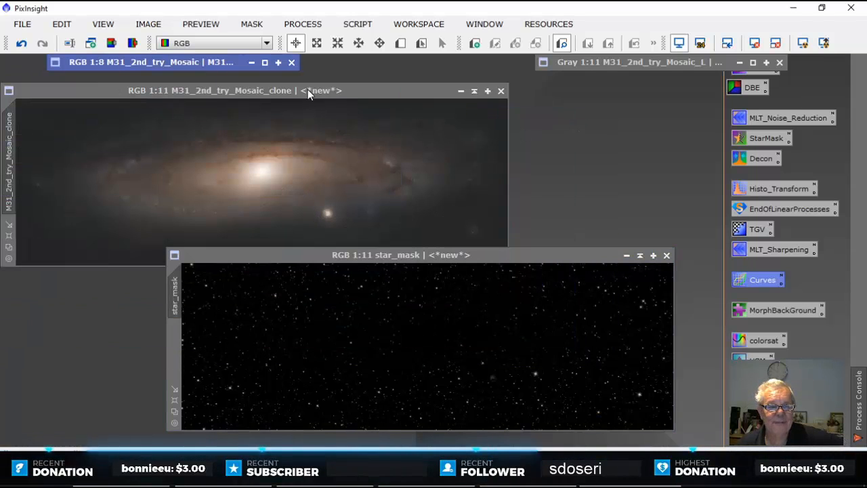
pyautogui.moveTo(361, 256)
pyautogui.mouseDown()
pyautogui.moveTo(244, 259)
pyautogui.moveTo(349, 257)
pyautogui.moveTo(349, 245)
pyautogui.mouseUp()
pyautogui.moveTo(483, 250); pyautogui.dragTo(450, 287)
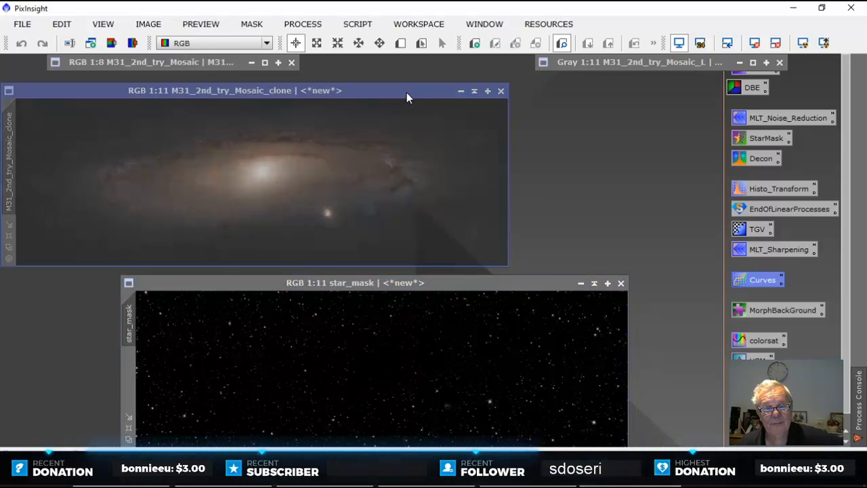
pyautogui.moveTo(406, 92); pyautogui.dragTo(453, 99)
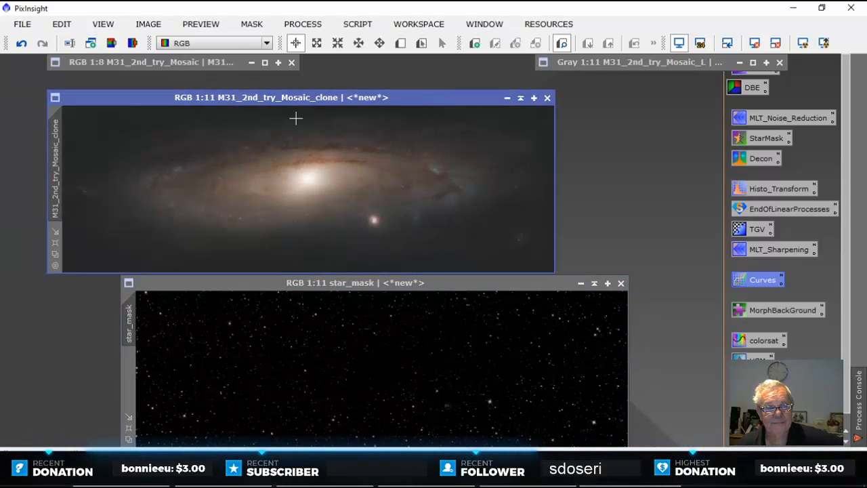
pyautogui.moveTo(311, 96); pyautogui.dragTo(290, 89)
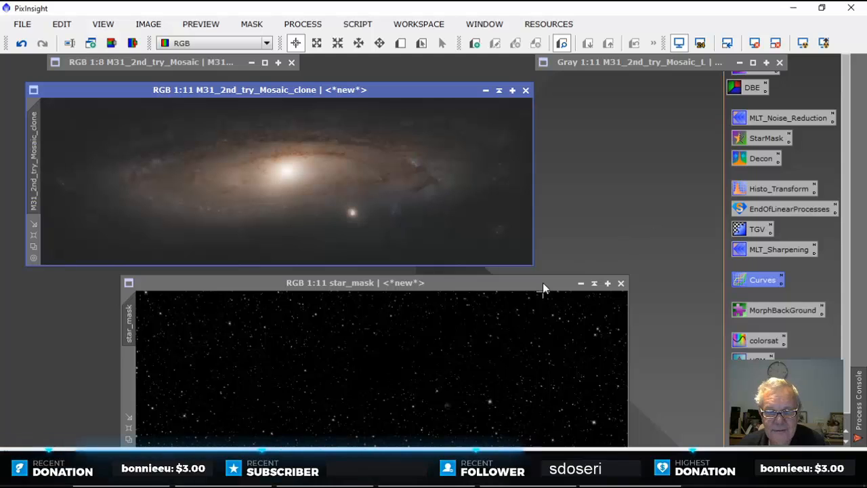
pyautogui.moveTo(543, 282); pyautogui.dragTo(455, 281)
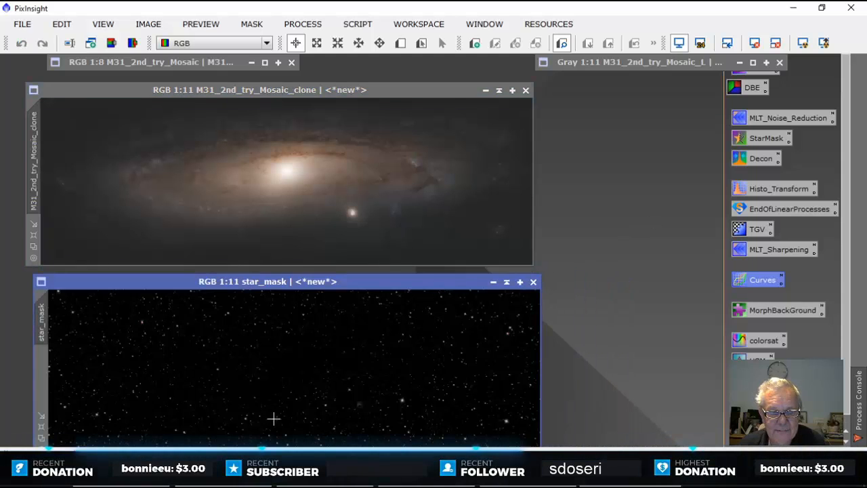
pyautogui.moveTo(233, 282); pyautogui.dragTo(374, 295)
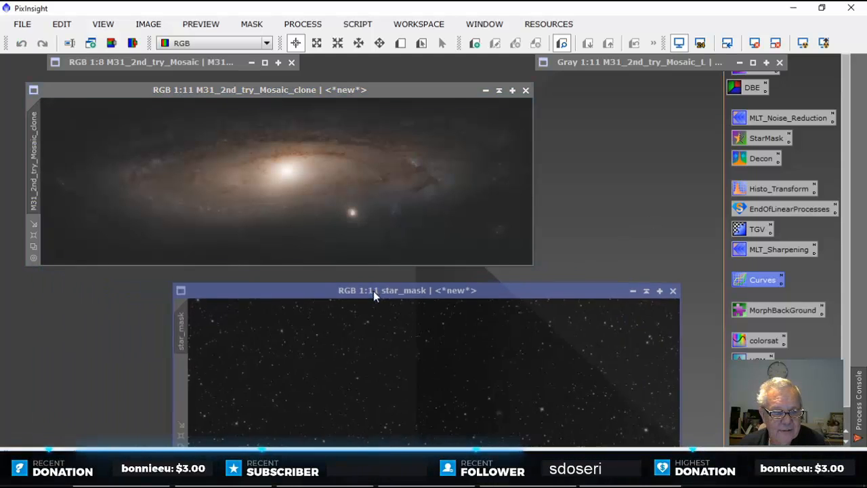
# Step: Rename the star_mask image as stars
pyautogui.rightClick(301, 330)
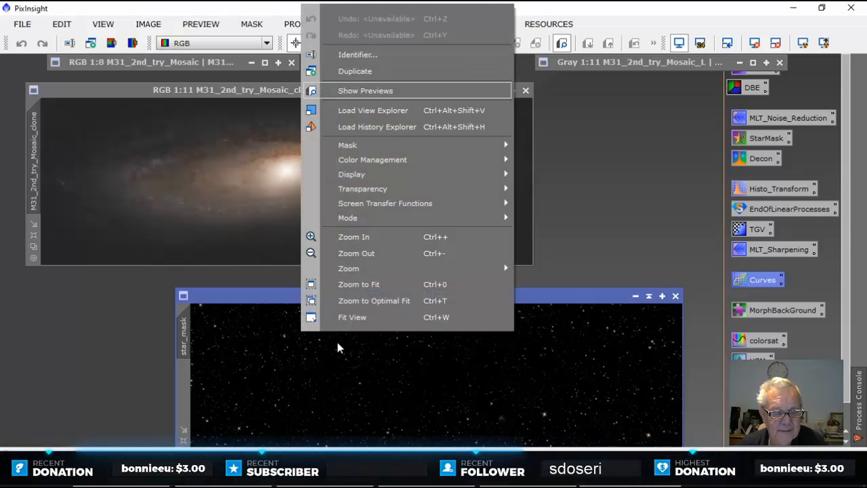
pyautogui.click(361, 57)
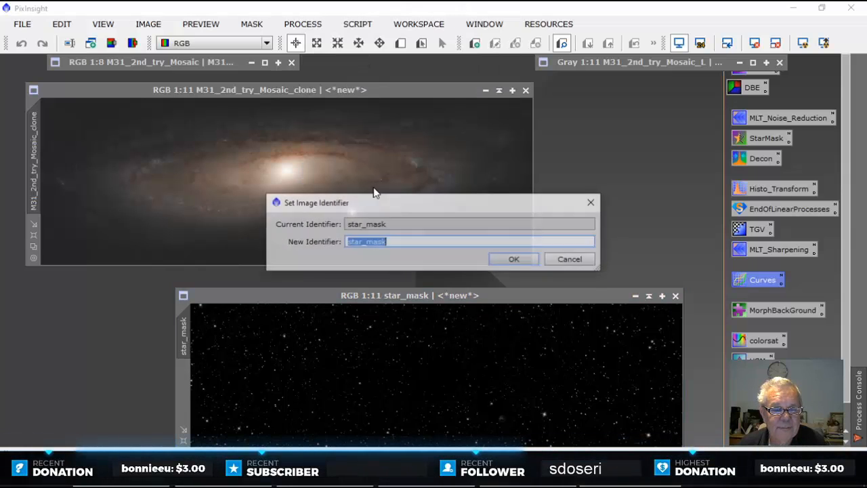
pyautogui.write('star')
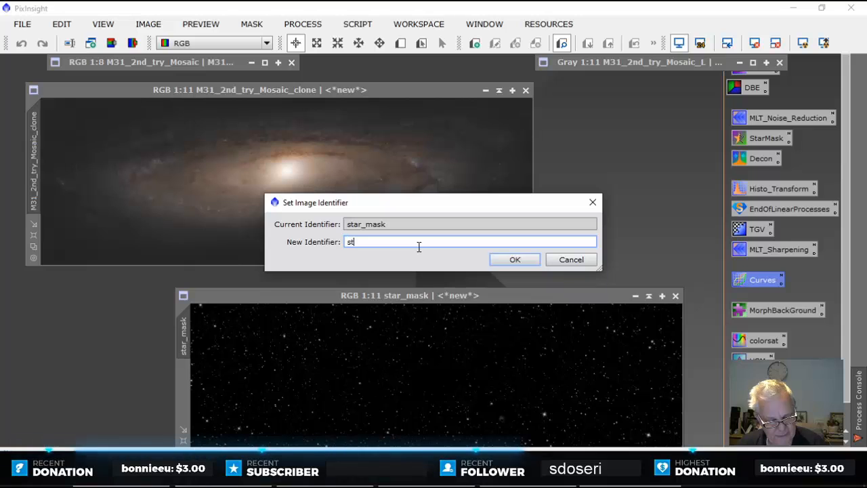
pyautogui.click(512, 260)
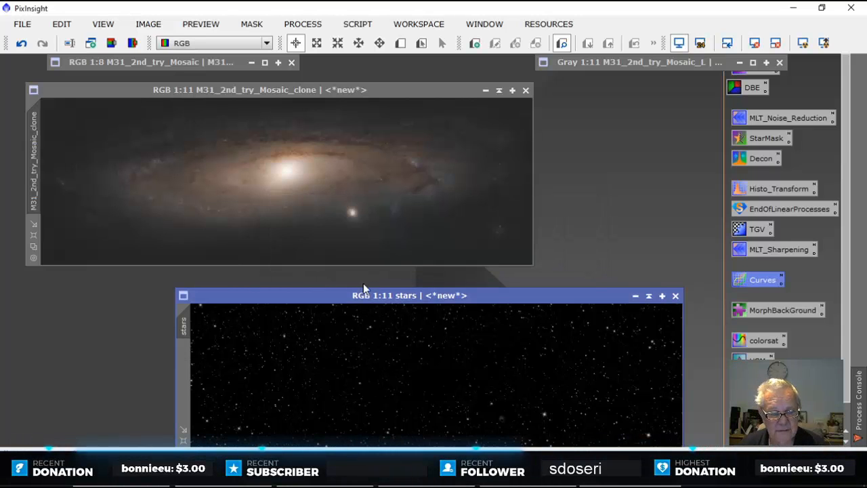
# Step: Rename the starless M31_2nd_try_Mosaic_clone image as m31
pyautogui.rightClick(174, 129)
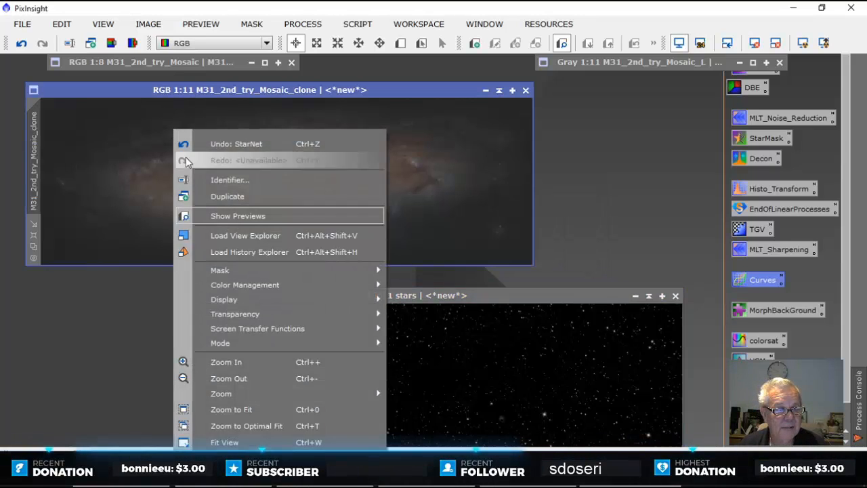
pyautogui.click(246, 180)
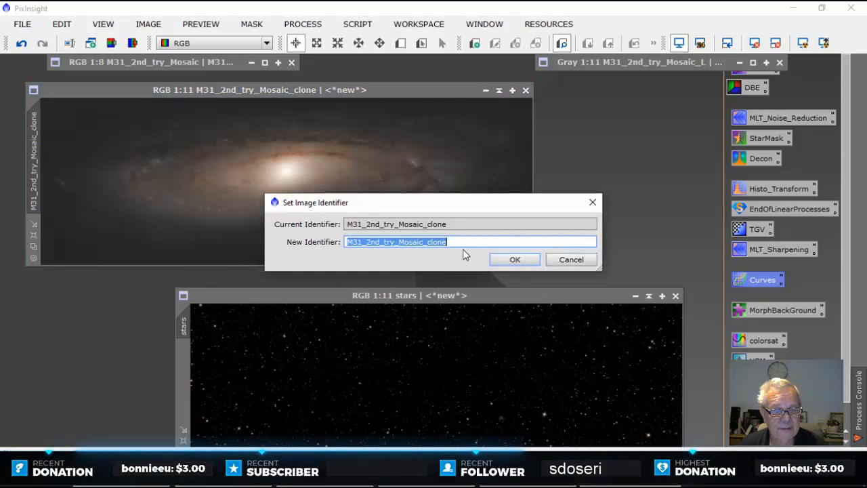
pyautogui.write('m31')
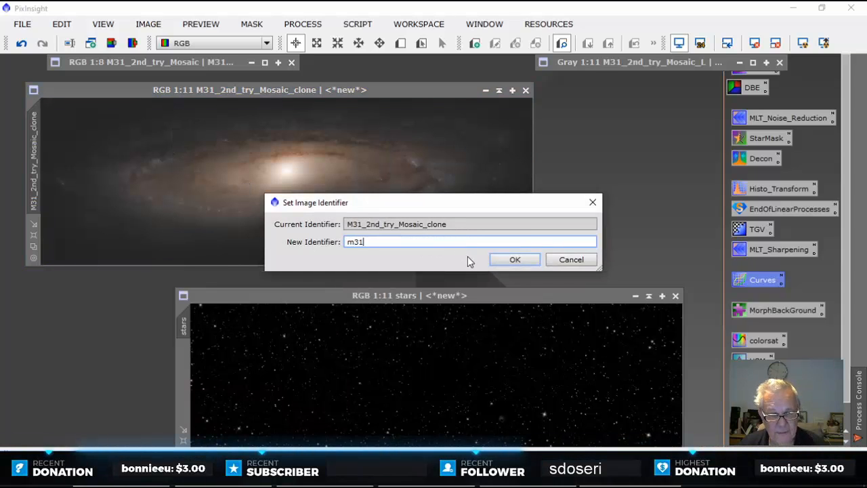
pyautogui.click(514, 260)
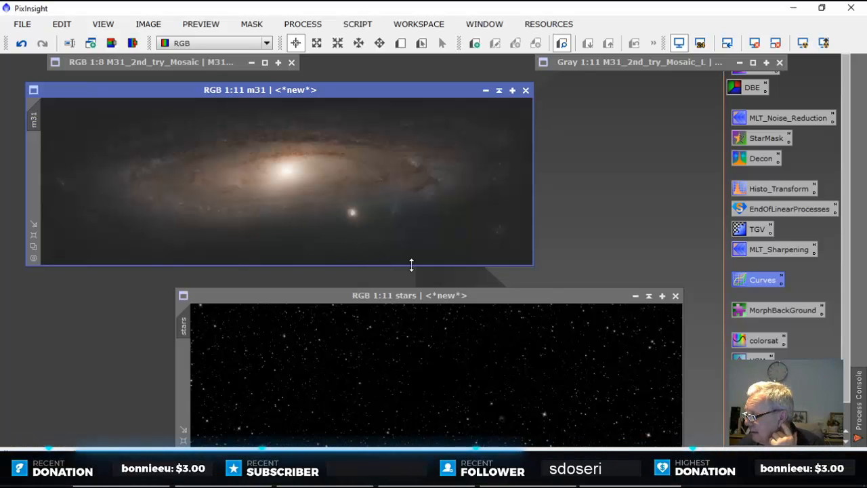
# Step: Line up the m31 and stars windows one directly above the other
pyautogui.moveTo(424, 295); pyautogui.dragTo(282, 294)
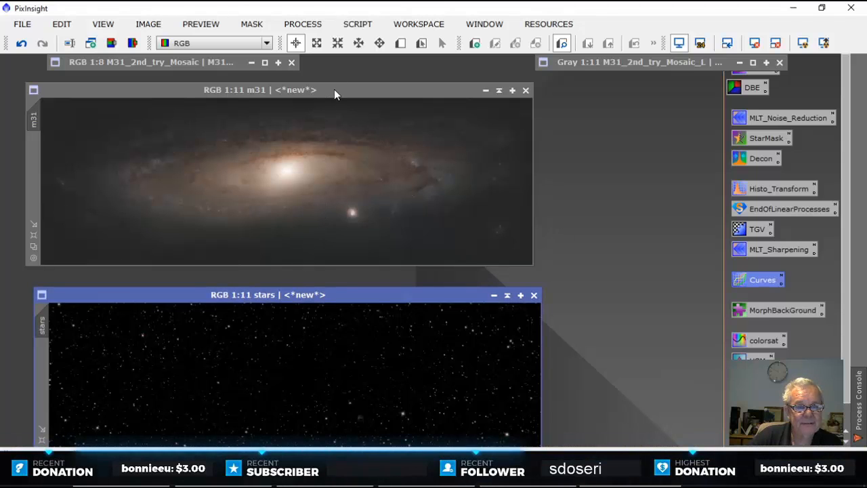
pyautogui.moveTo(334, 89); pyautogui.dragTo(325, 94)
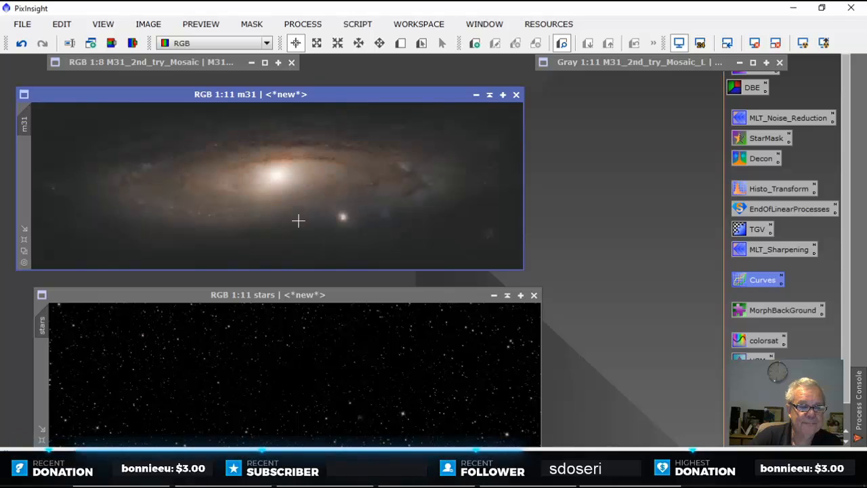
pyautogui.moveTo(316, 292); pyautogui.dragTo(299, 294)
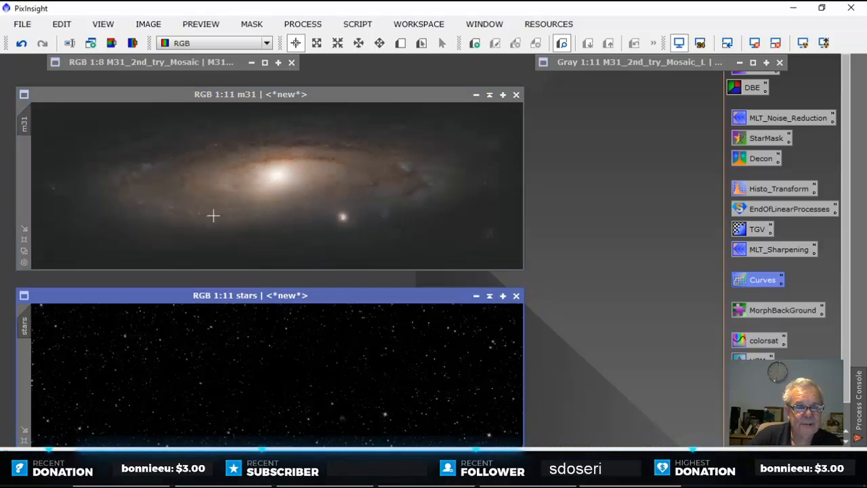
# Step: Create a red chrominance mask from the m31 image with the ColorMask script, using the predefined red hue range
pyautogui.click(269, 97)
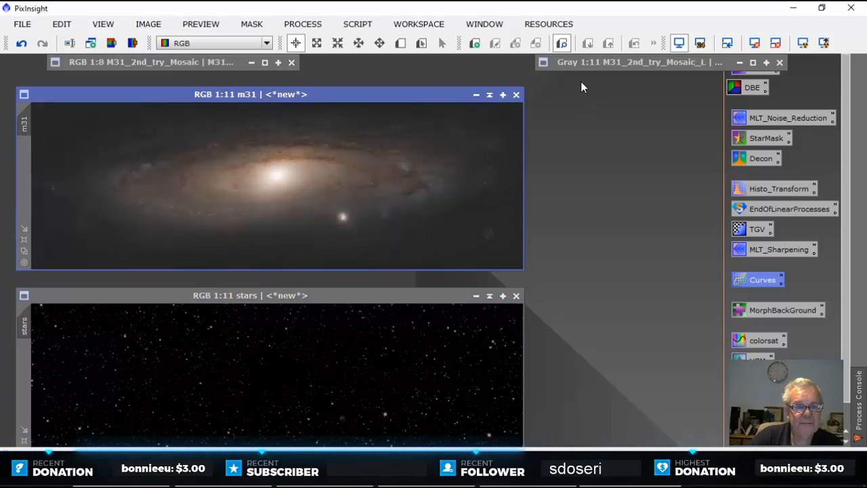
pyautogui.click(357, 24)
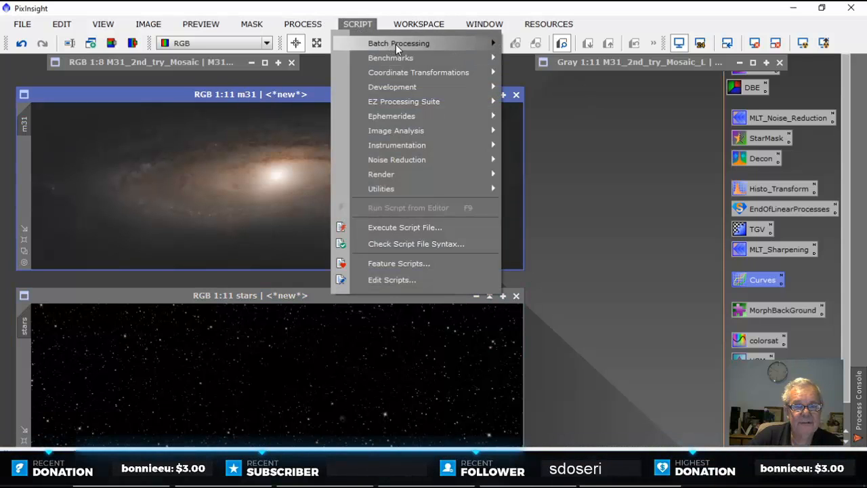
pyautogui.moveTo(403, 187)
pyautogui.click(554, 165)
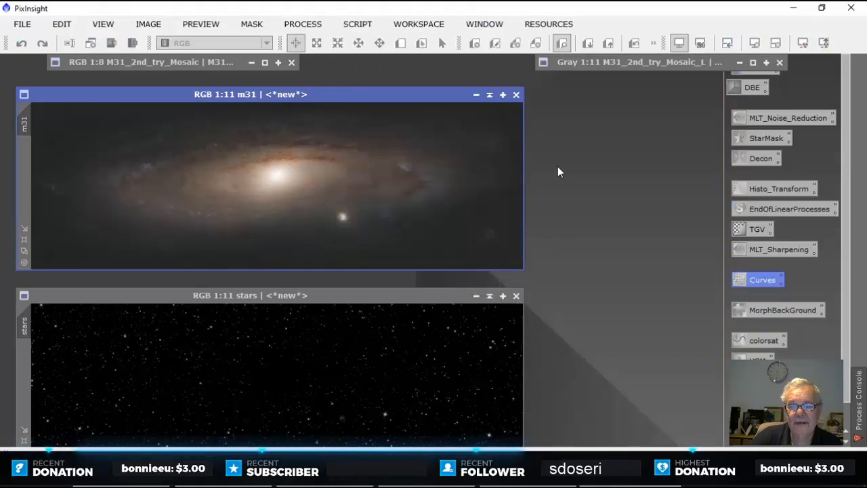
pyautogui.moveTo(481, 55); pyautogui.dragTo(706, 47)
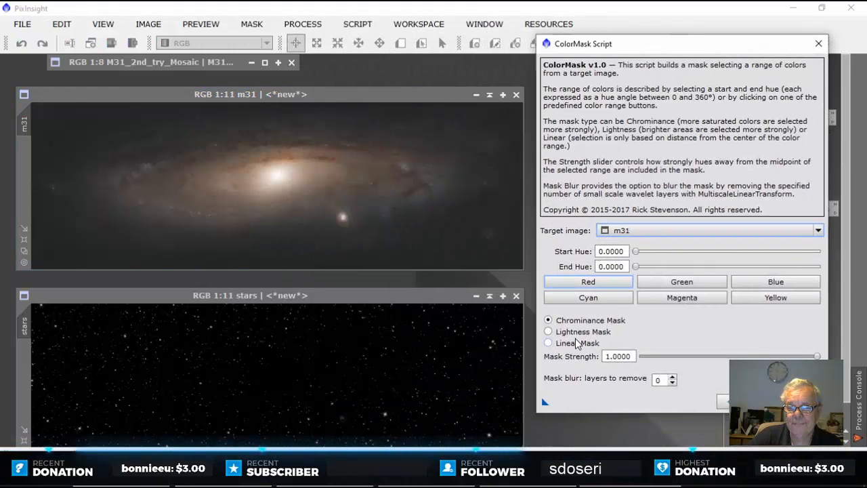
pyautogui.click(605, 286)
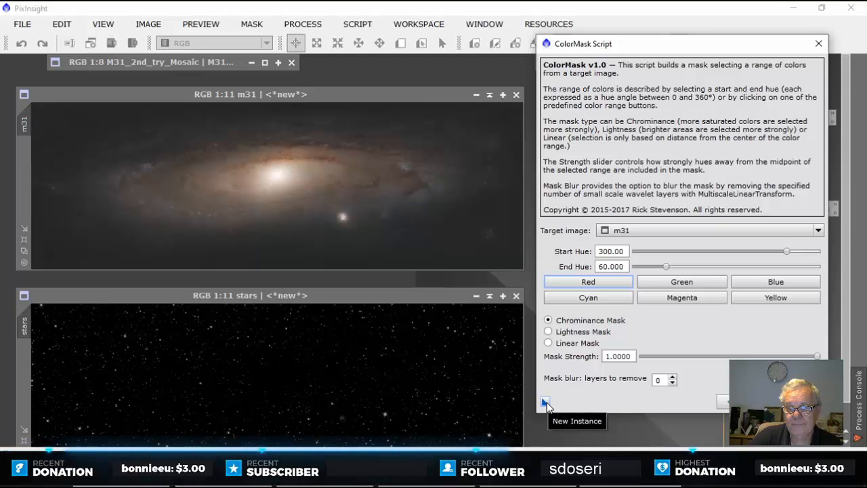
pyautogui.click(724, 402)
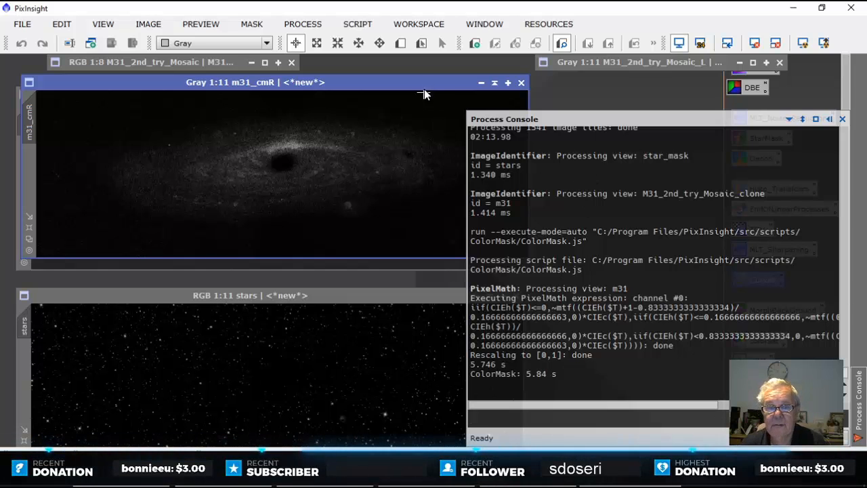
# Step: Apply the new red color mask to m31, collapse the mask window beside it and hide the mask overlay
pyautogui.moveTo(427, 85); pyautogui.dragTo(678, 106)
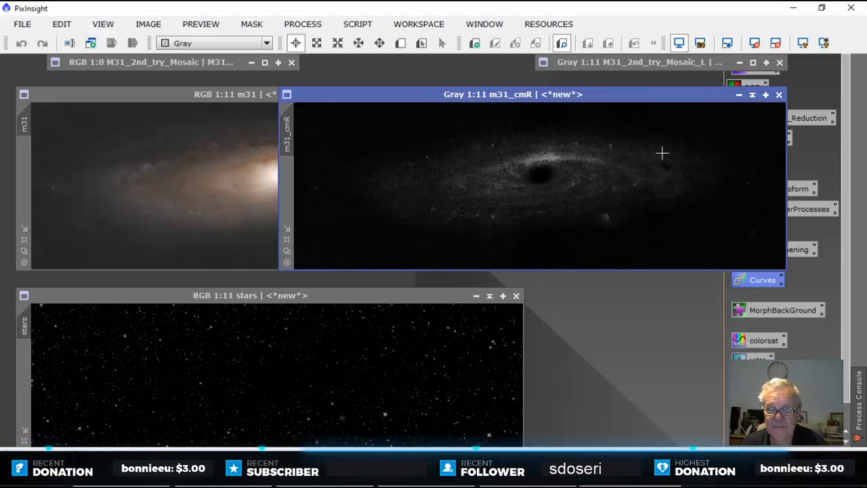
pyautogui.moveTo(298, 130); pyautogui.dragTo(26, 166)
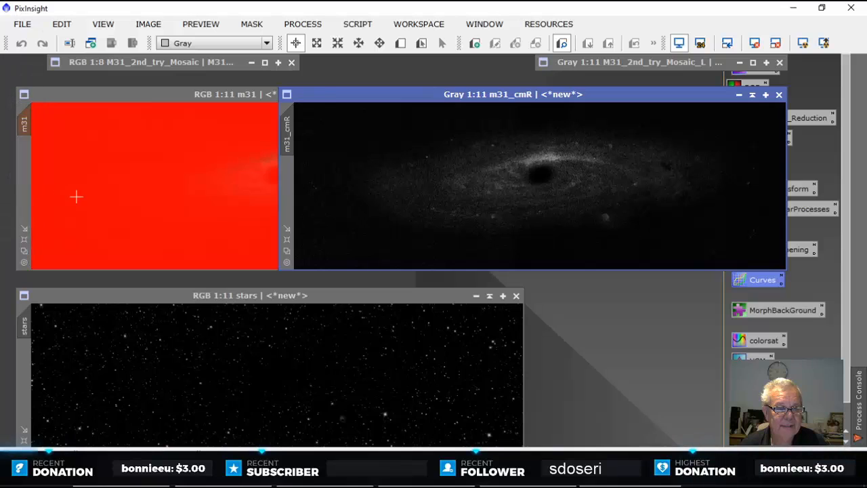
pyautogui.click(752, 95)
pyautogui.moveTo(533, 178); pyautogui.dragTo(652, 95)
pyautogui.moveTo(398, 99)
pyautogui.mouseDown()
pyautogui.moveTo(399, 111)
pyautogui.moveTo(397, 100)
pyautogui.mouseUp()
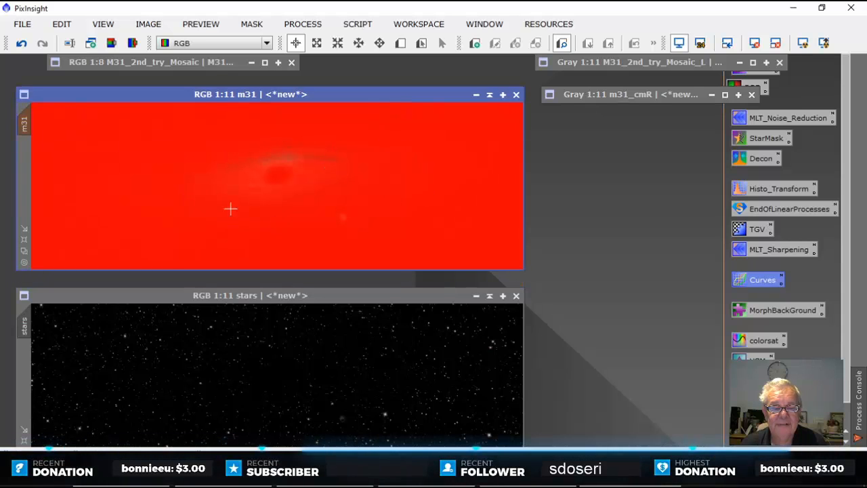
pyautogui.click(252, 24)
pyautogui.click(275, 113)
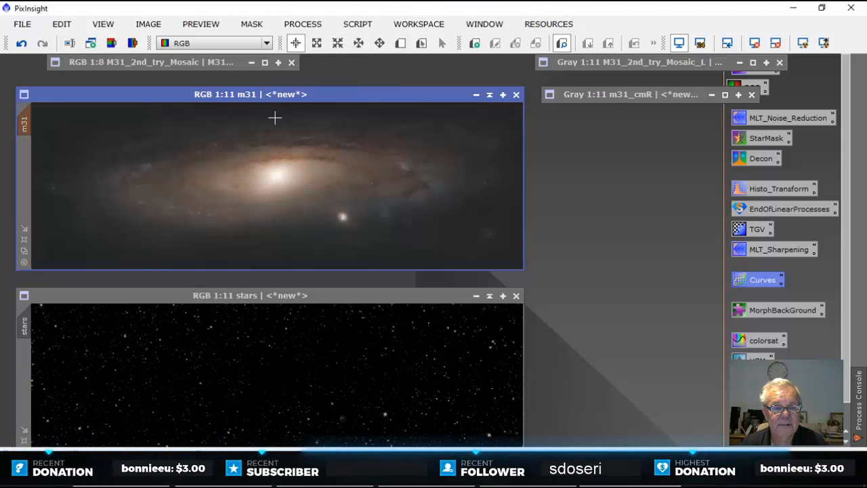
# Step: Raise the saturation curve in CurvesTransformation to about input 0.14, output 0.96, checking m31 in the real-time preview
pyautogui.doubleClick(757, 286)
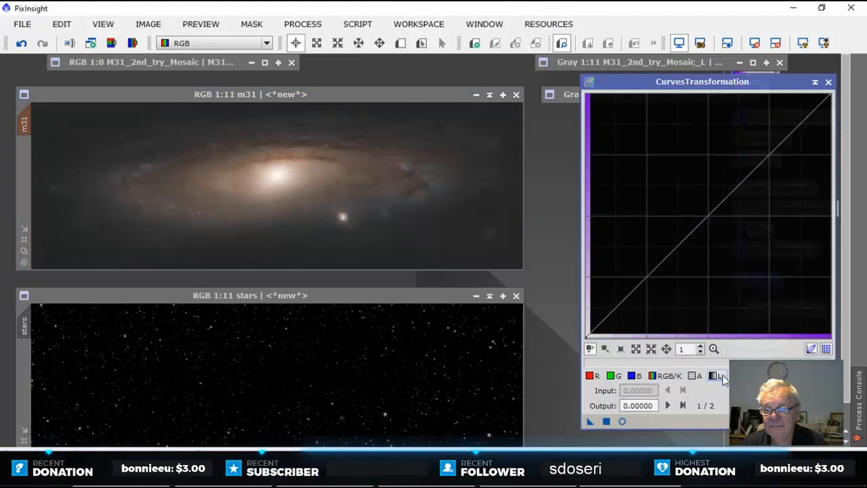
pyautogui.click(623, 420)
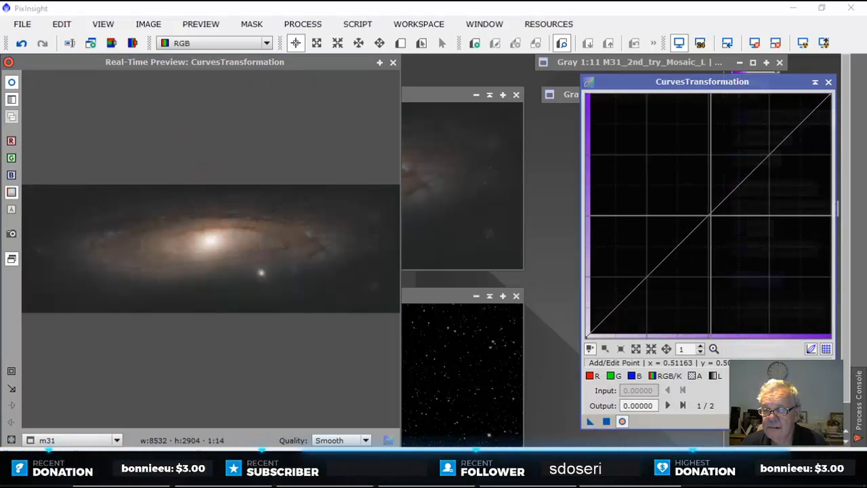
pyautogui.moveTo(705, 220); pyautogui.dragTo(619, 101)
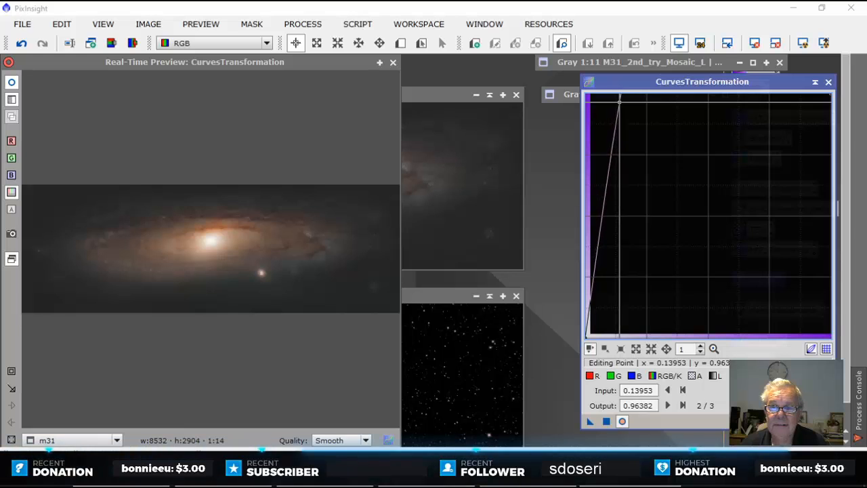
pyautogui.click(11, 82)
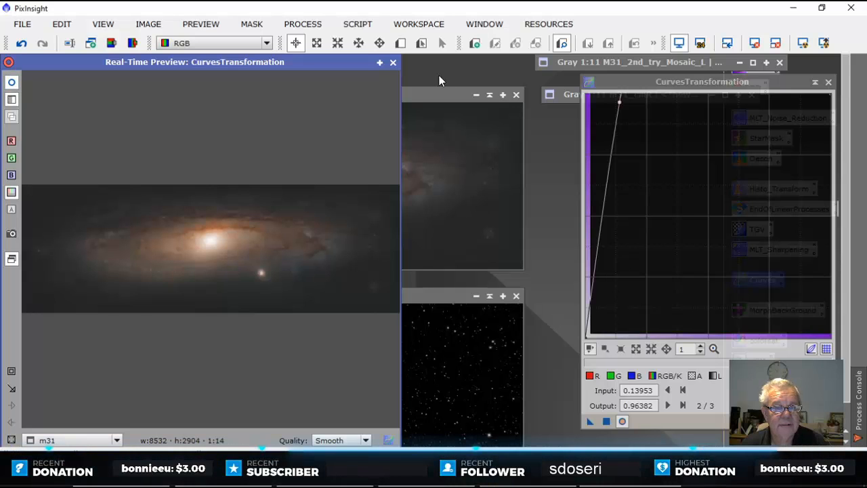
# Step: Apply the curve to the masked m31 image, then close the real-time preview and CurvesTransformation
pyautogui.click(606, 422)
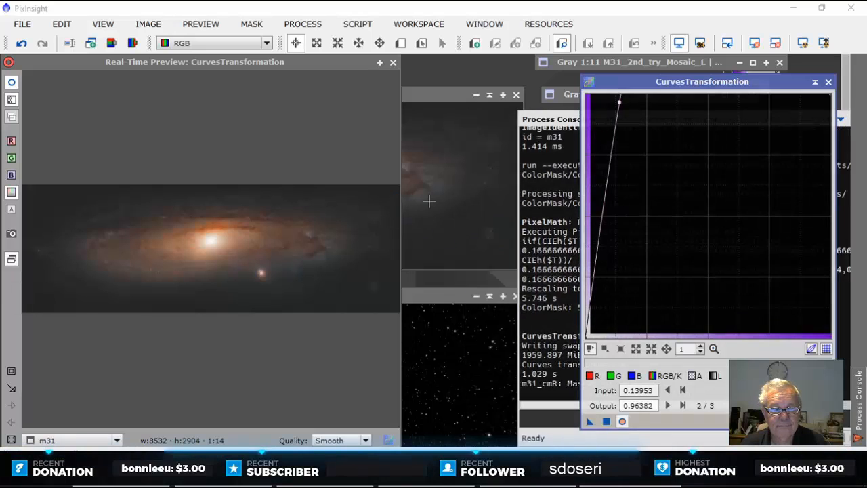
pyautogui.click(393, 63)
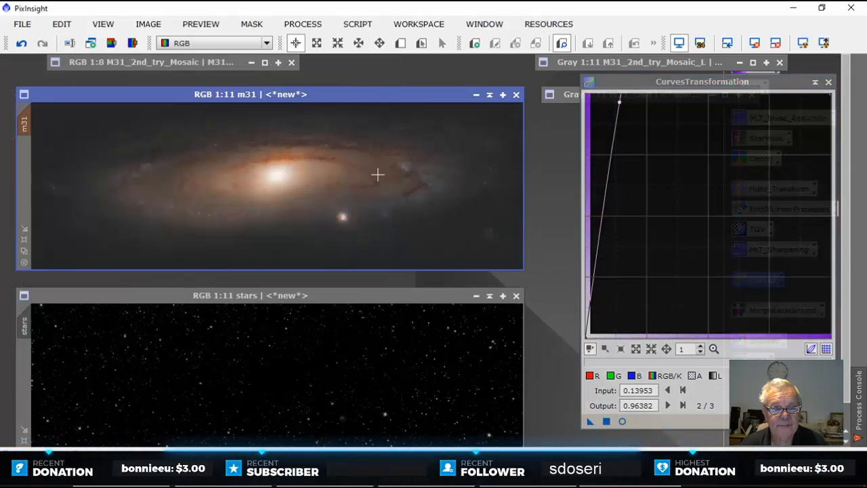
pyautogui.moveTo(387, 97); pyautogui.dragTo(385, 82)
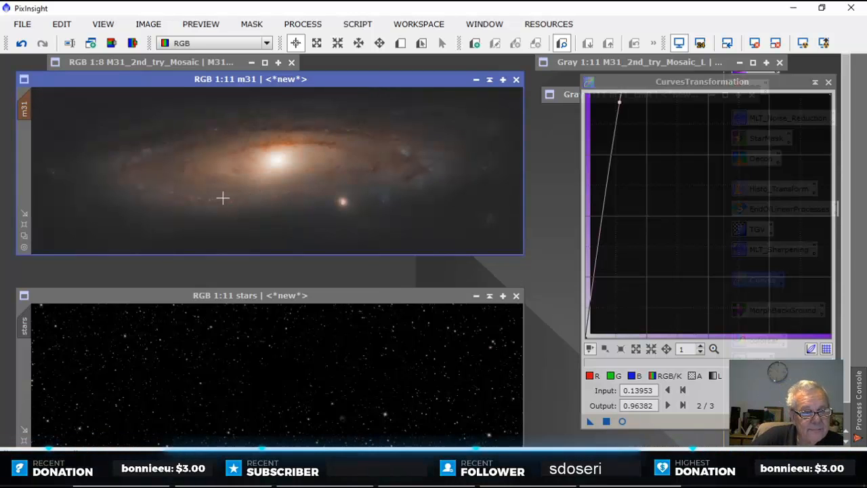
pyautogui.click(828, 82)
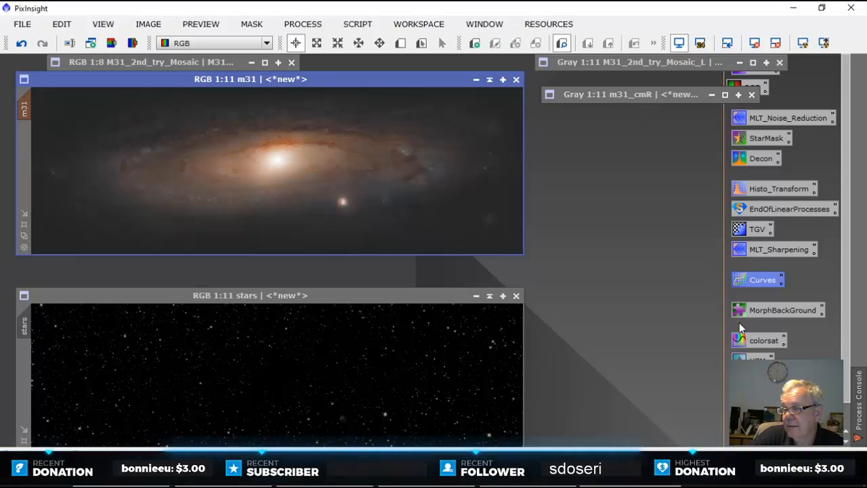
# Step: Open the saved ColorSaturation process, add a curve point at hue 0.065, saturation 0.391, and start a real-time preview of m31
pyautogui.doubleClick(765, 341)
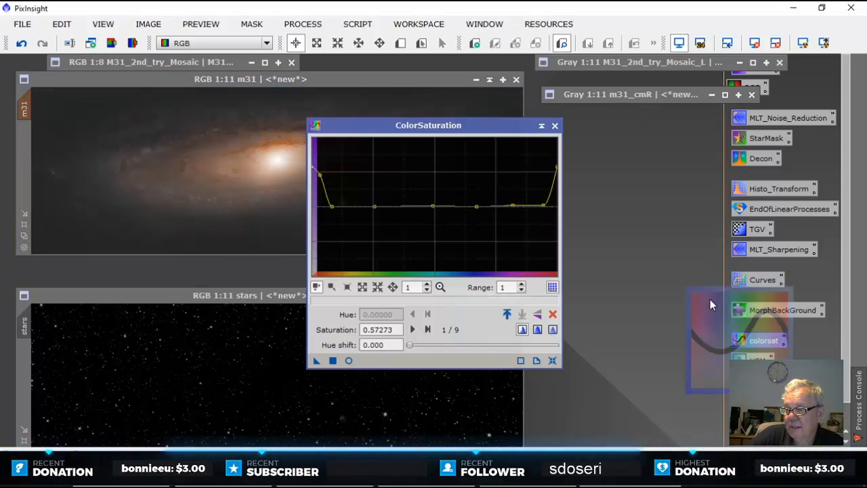
pyautogui.moveTo(479, 131); pyautogui.dragTo(723, 118)
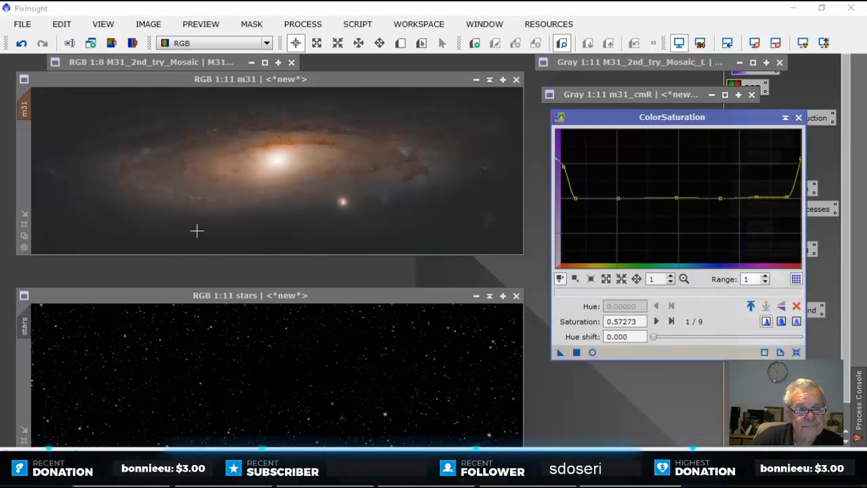
pyautogui.click(166, 191)
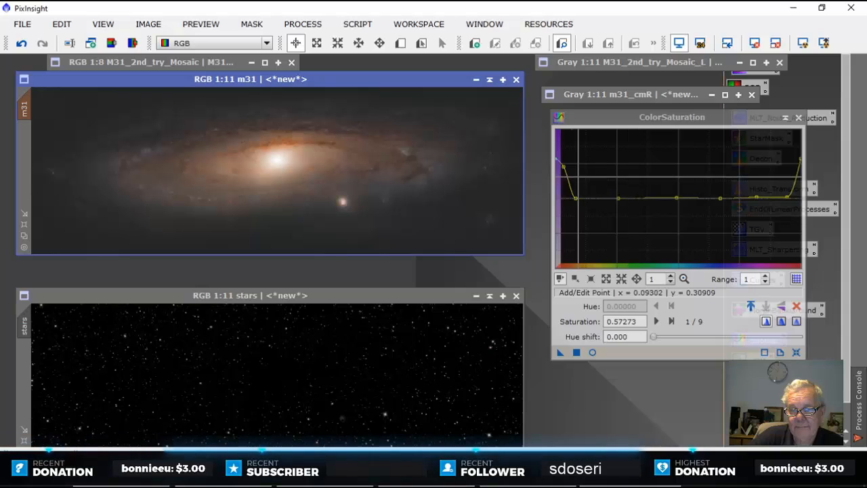
pyautogui.click(571, 173)
pyautogui.moveTo(571, 172); pyautogui.dragTo(571, 169)
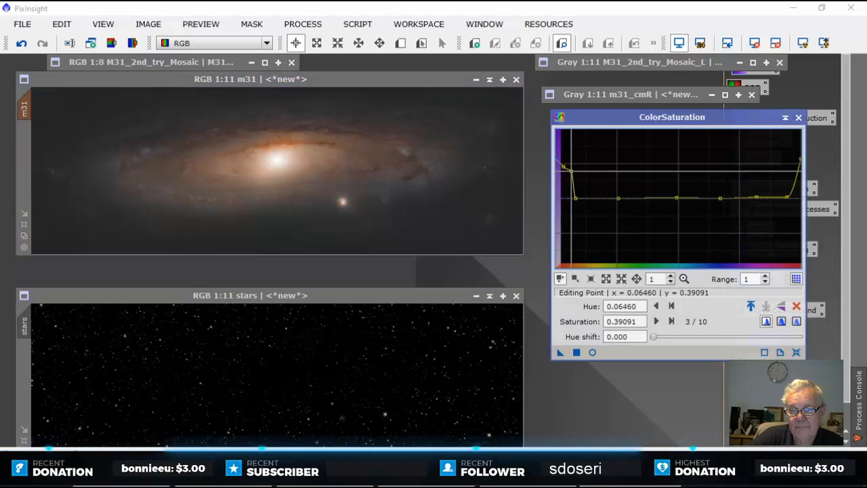
pyautogui.click(592, 352)
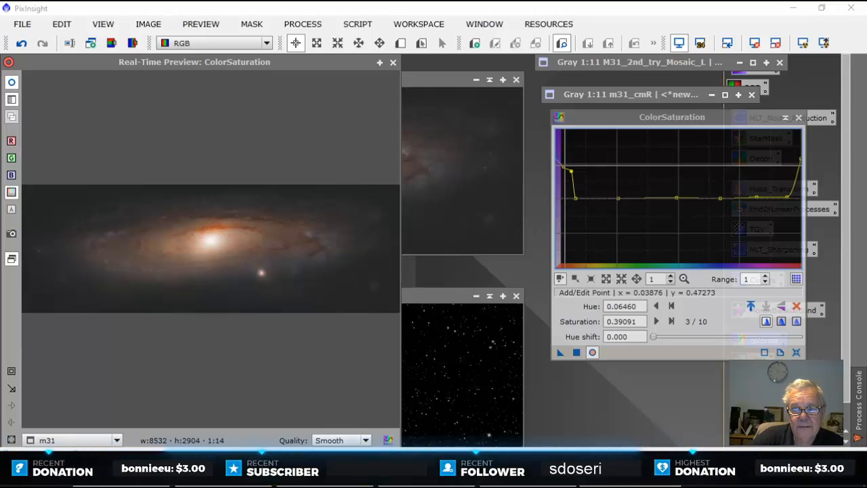
# Step: Try raising the curve points at hues 0.034 and 0.083 to saturation 0.964, comparing m31 with and without the effect
pyautogui.moveTo(572, 170); pyautogui.dragTo(576, 131)
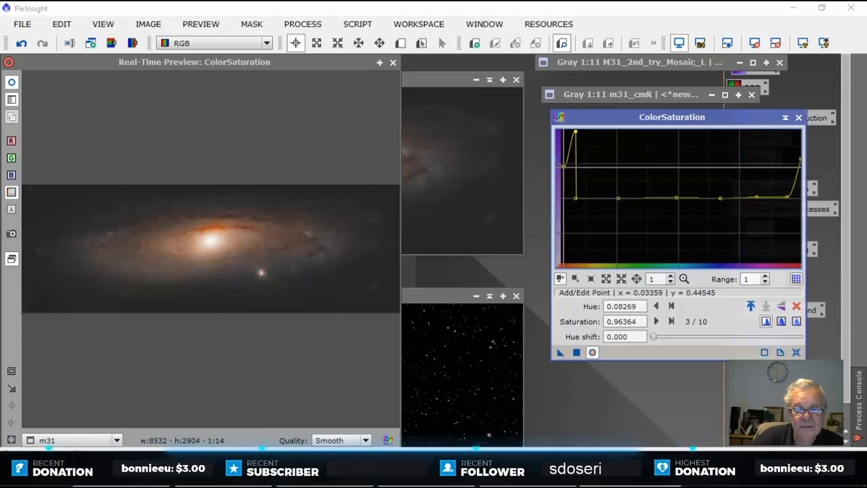
pyautogui.moveTo(563, 165); pyautogui.dragTo(565, 134)
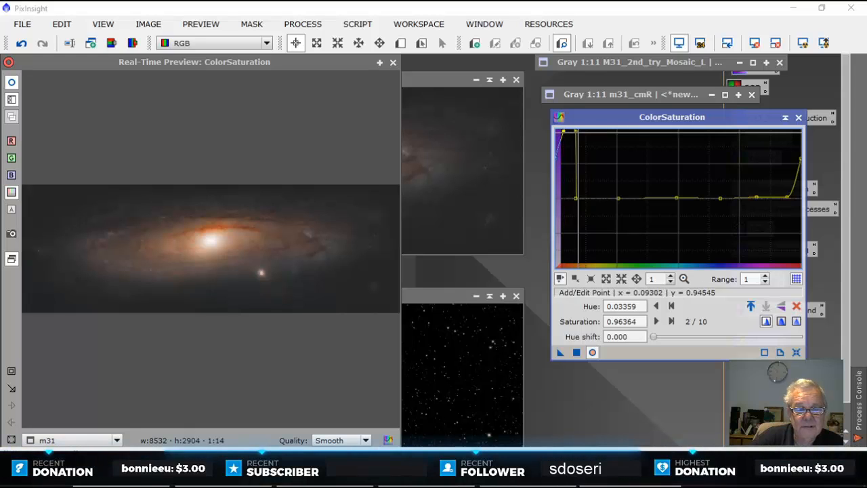
pyautogui.click(13, 85)
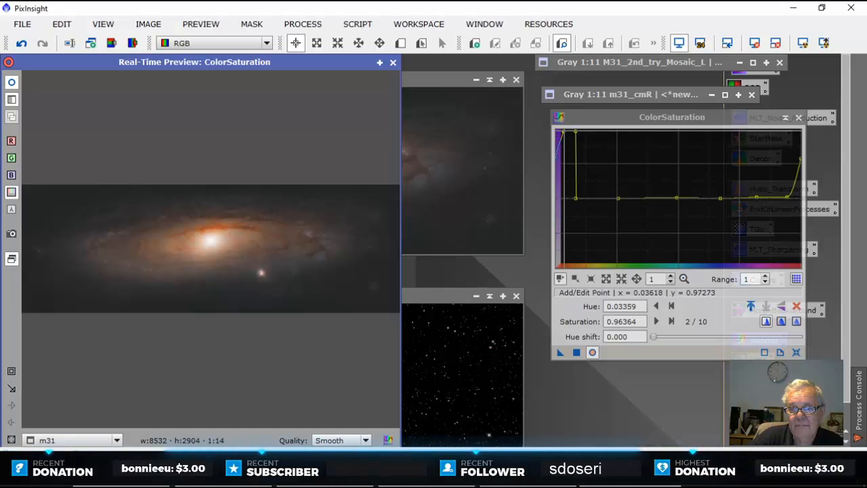
# Step: Lower the second curve point and the endpoint at hue 1.0 to saturation 0.018, and set the hue shift to 0.040
pyautogui.moveTo(564, 131); pyautogui.dragTo(560, 189)
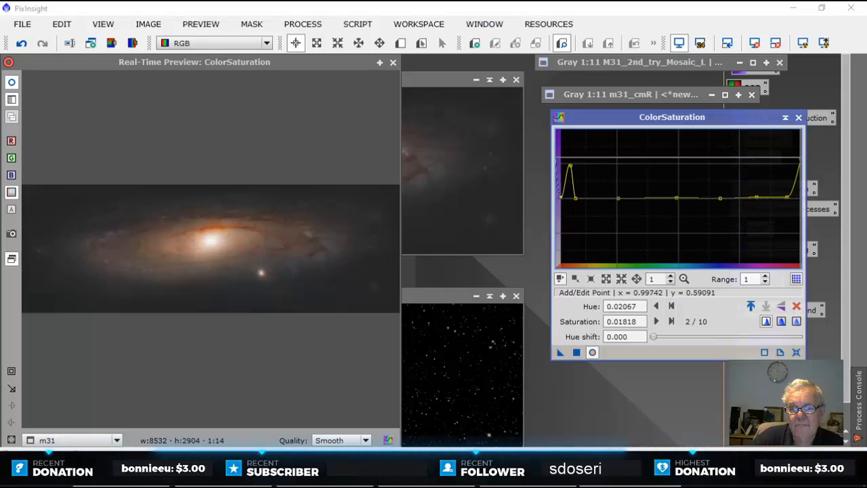
pyautogui.moveTo(800, 162); pyautogui.dragTo(801, 196)
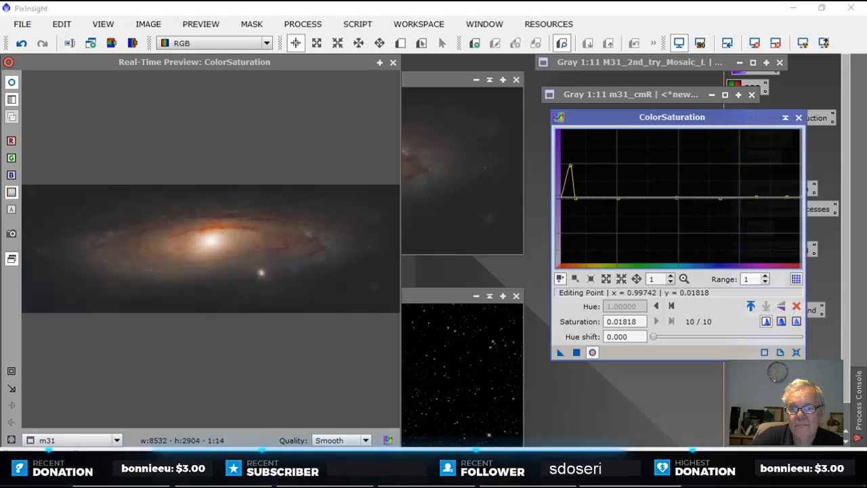
pyautogui.click(655, 337)
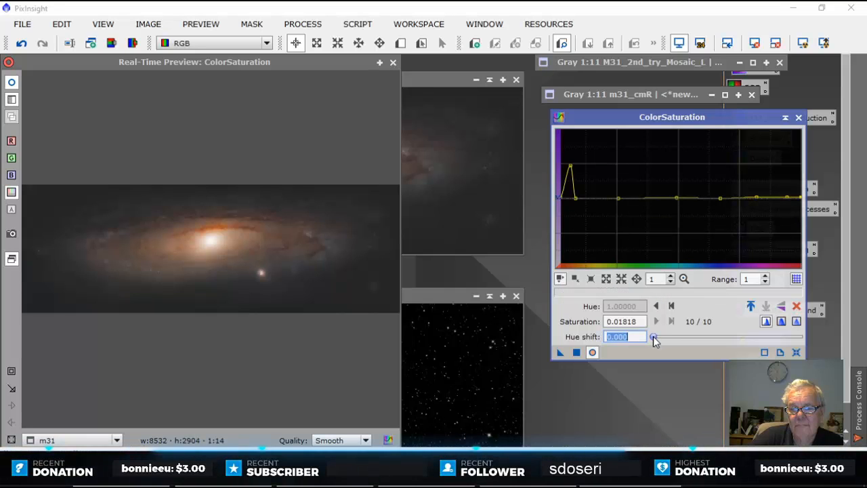
pyautogui.moveTo(655, 336); pyautogui.dragTo(658, 337)
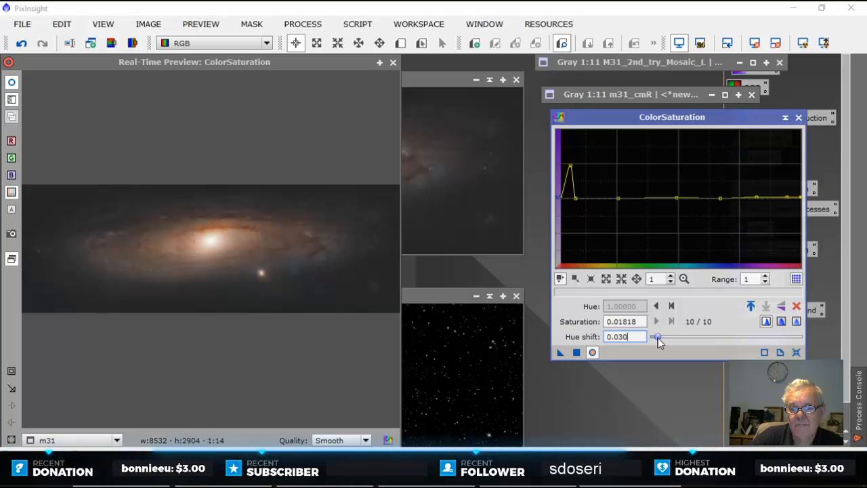
# Step: Move the red-hue peak to hue 0.044, saturation 0.545, apply ColorSaturation to m31 and close the real-time preview
pyautogui.click(571, 166)
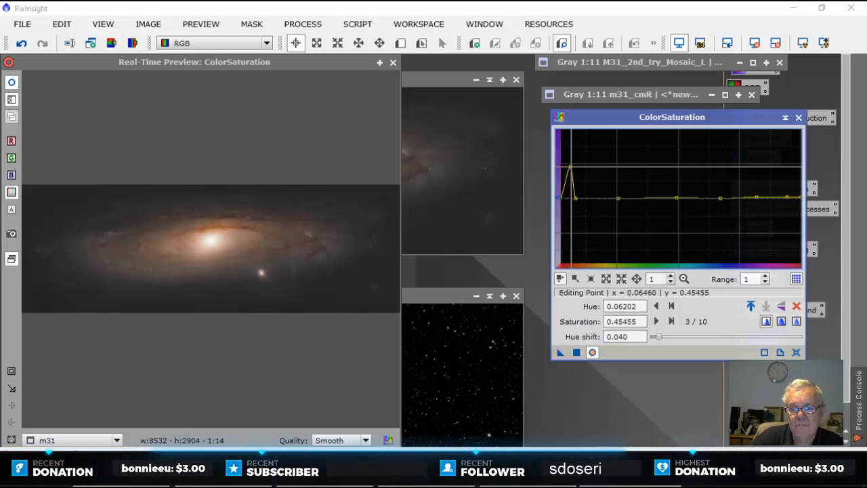
pyautogui.moveTo(570, 164); pyautogui.dragTo(566, 160)
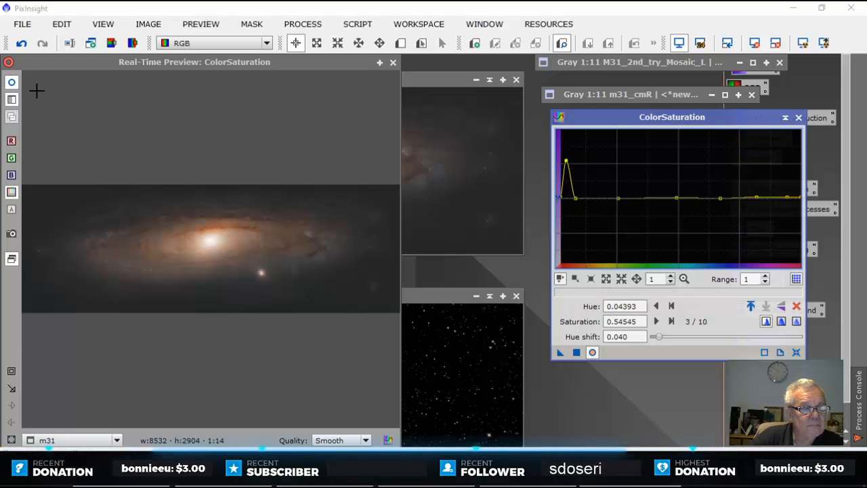
pyautogui.click(13, 82)
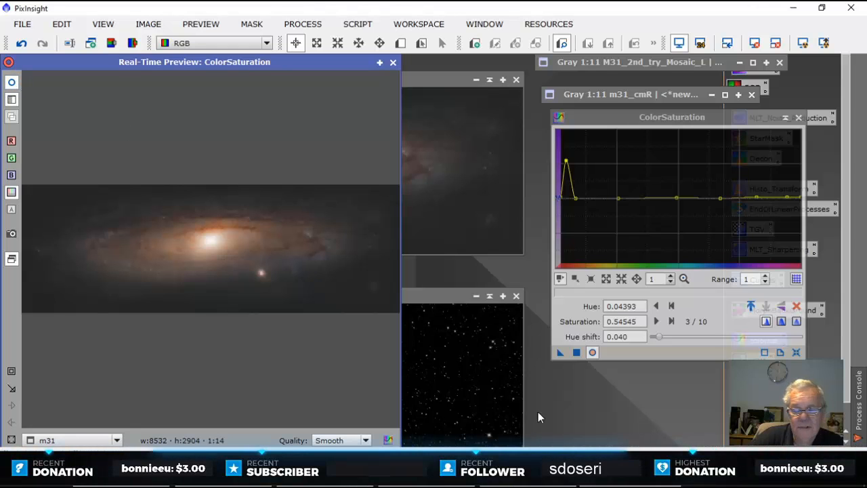
pyautogui.click(577, 353)
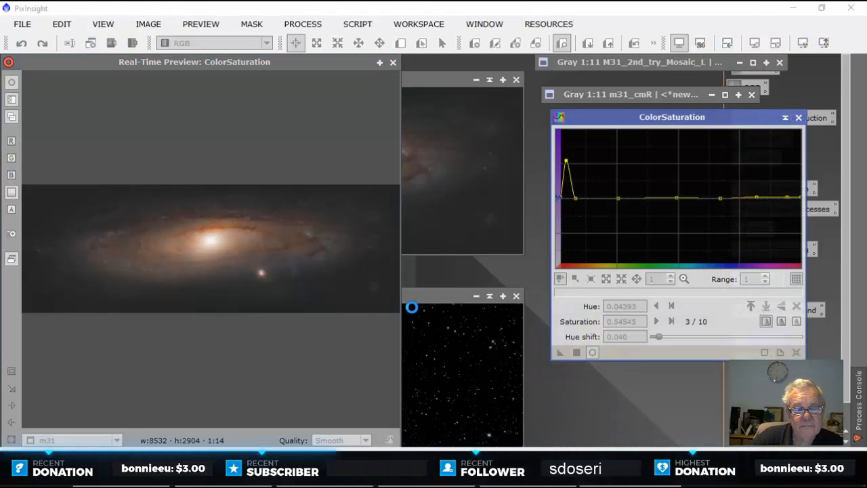
pyautogui.click(393, 62)
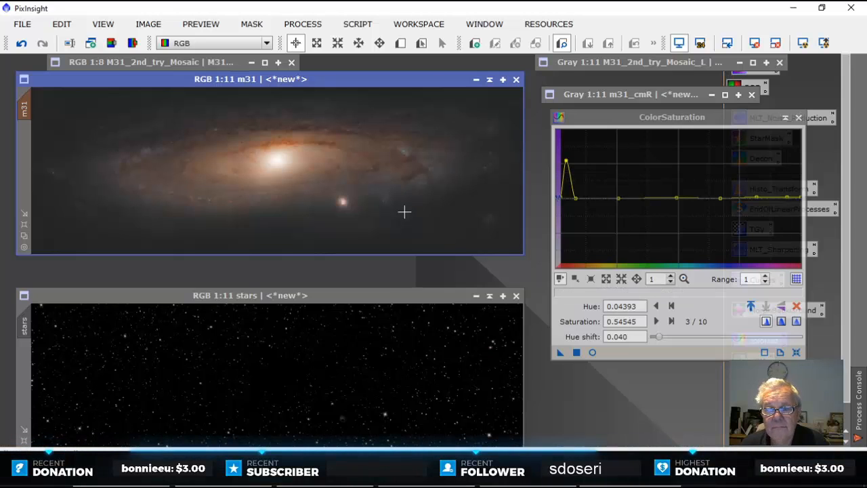
# Step: Shape a blue-hue boost peaking at hue 0.739, saturation 0.445, with the neighboring point raised, and apply it to m31 using the real-time preview
pyautogui.moveTo(436, 173); pyautogui.dragTo(435, 173)
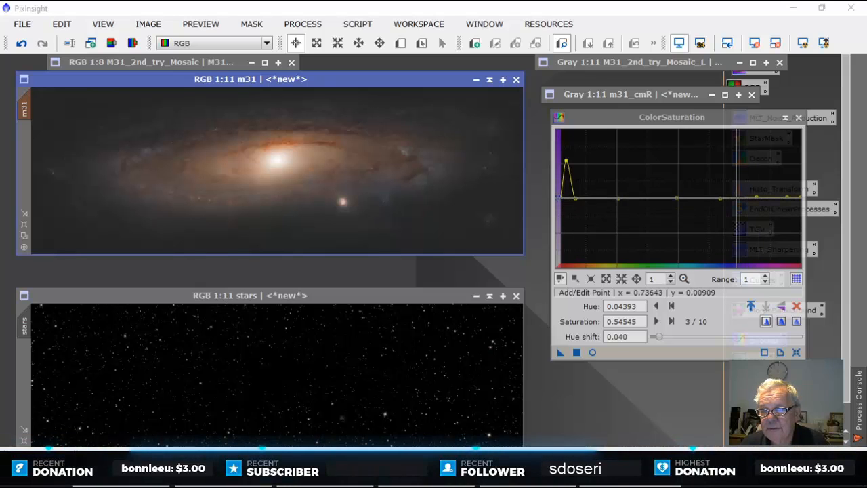
pyautogui.click(737, 196)
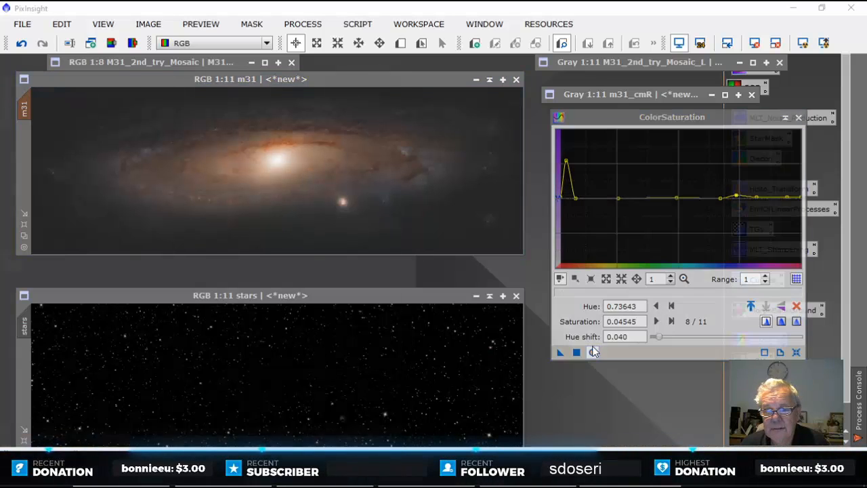
pyautogui.click(592, 351)
pyautogui.moveTo(739, 196); pyautogui.dragTo(739, 150)
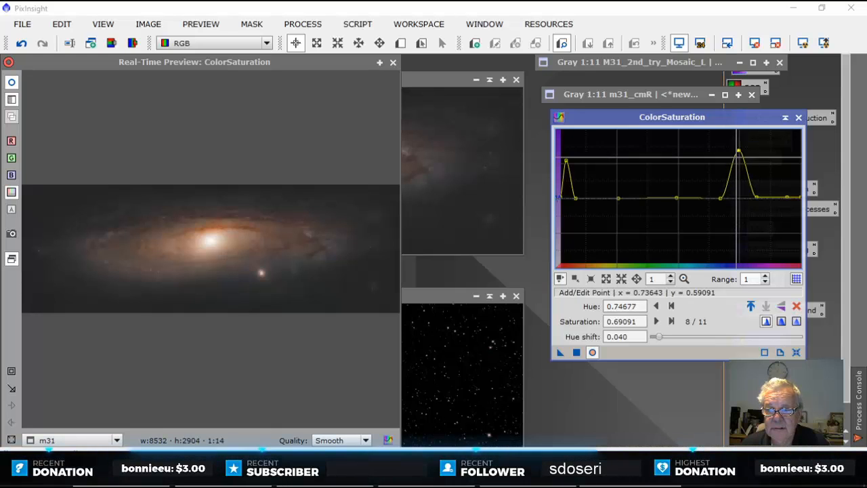
pyautogui.moveTo(721, 197); pyautogui.dragTo(736, 167)
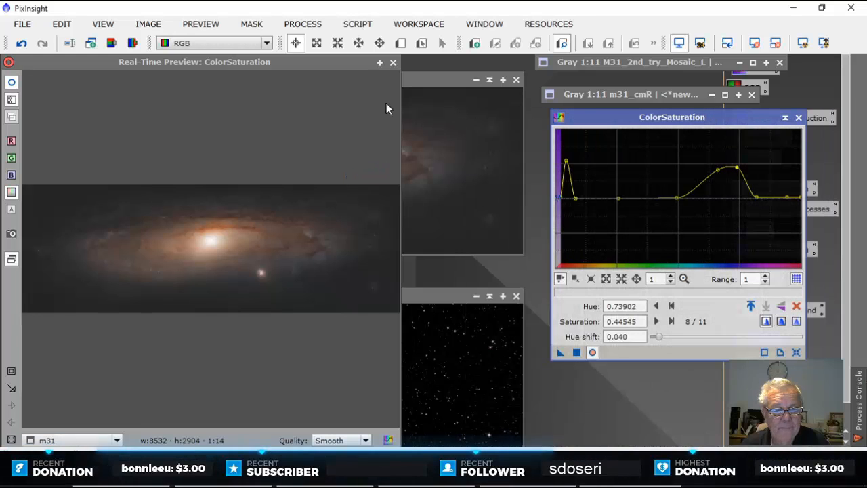
pyautogui.click(393, 63)
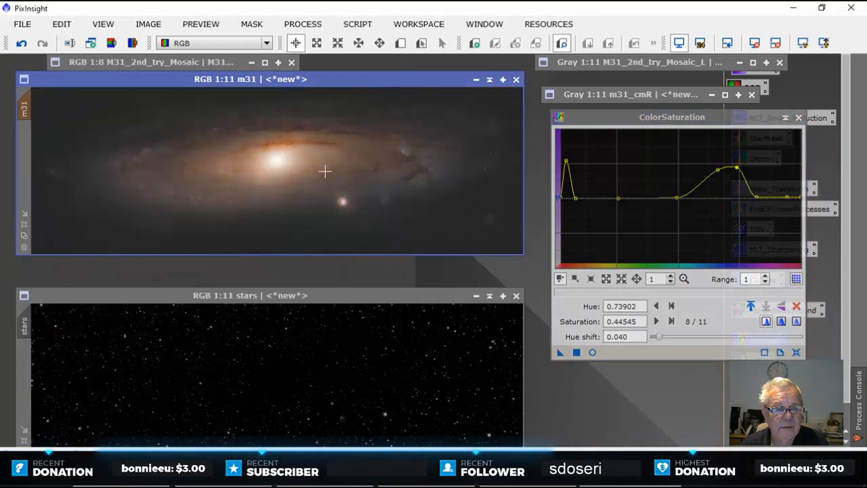
# Step: Compare m31 before and after the last saturation change by undoing and redoing it
pyautogui.hotkey('ctrl', 'z')
pyautogui.hotkey('ctrl', 'y')
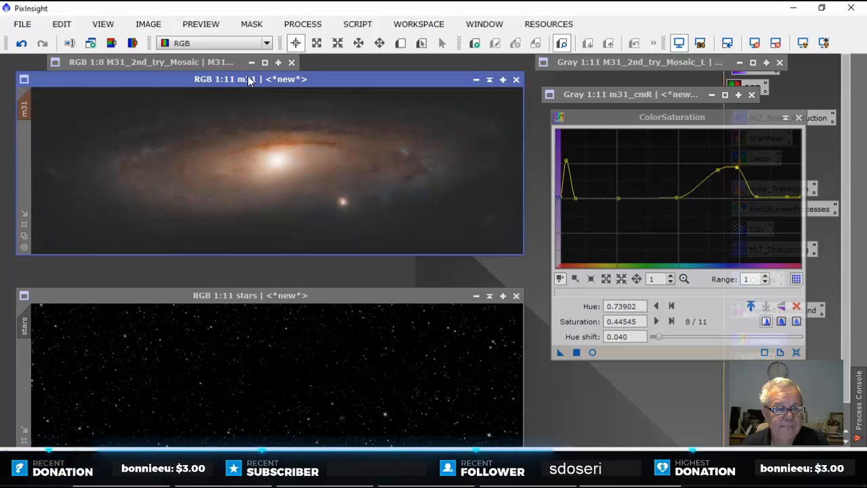
pyautogui.hotkey('ctrl', 'z')
pyautogui.moveTo(246, 81); pyautogui.dragTo(245, 89)
pyautogui.hotkey('ctrl', 'y')
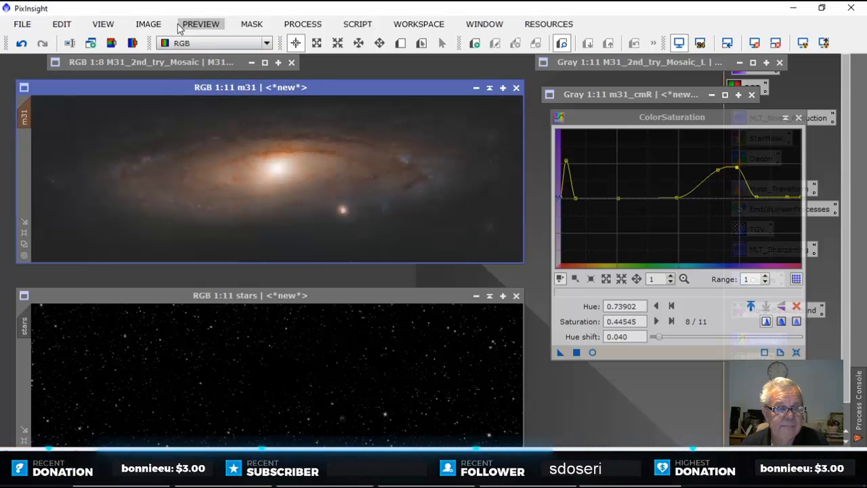
# Step: Remove the mask from m31, close ColorSaturation and move the stars window up so the whole image is in view
pyautogui.click(251, 24)
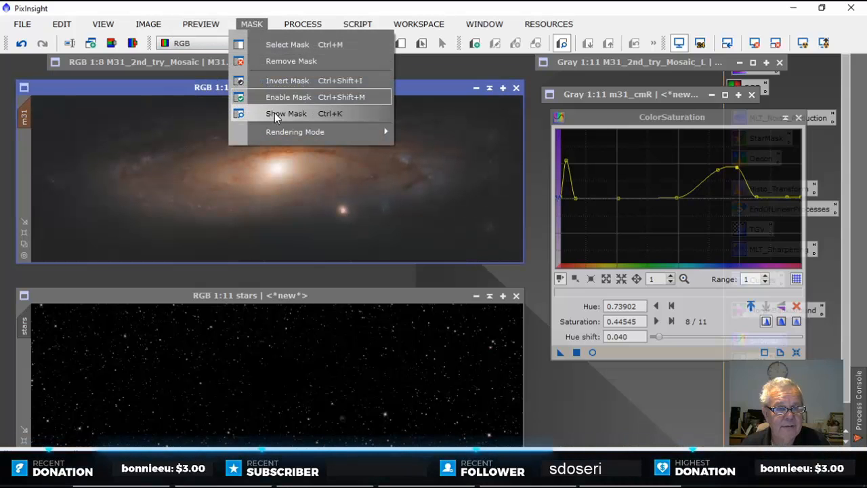
pyautogui.click(286, 60)
pyautogui.moveTo(308, 301); pyautogui.dragTo(317, 243)
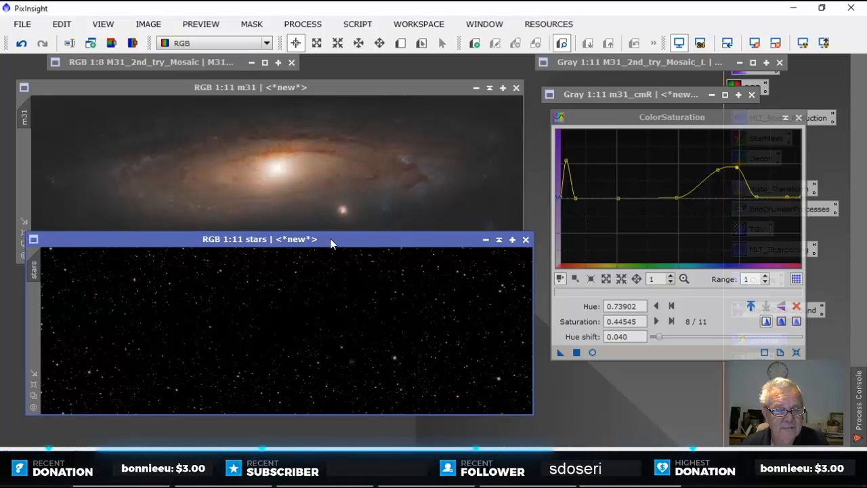
pyautogui.moveTo(331, 240); pyautogui.dragTo(338, 243)
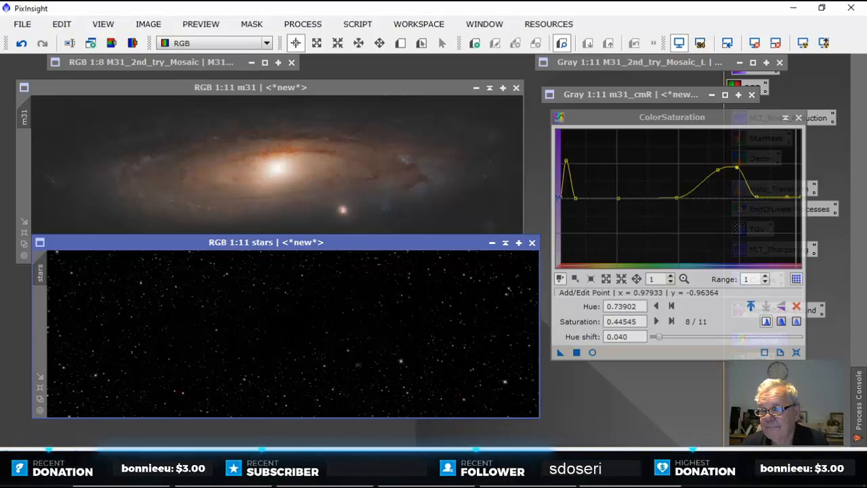
pyautogui.click(798, 117)
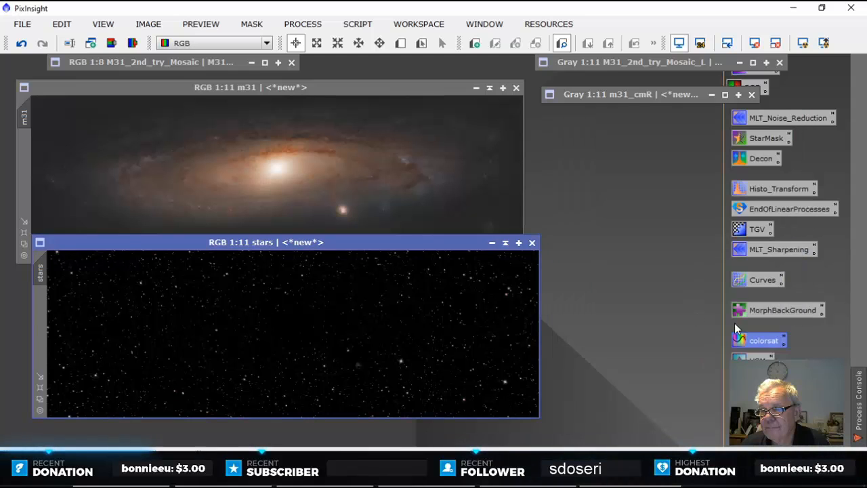
# Step: Open CurvesTransformation with a real-time preview of stars and raise the saturation curve to input 0.473, output 0.969
pyautogui.doubleClick(756, 277)
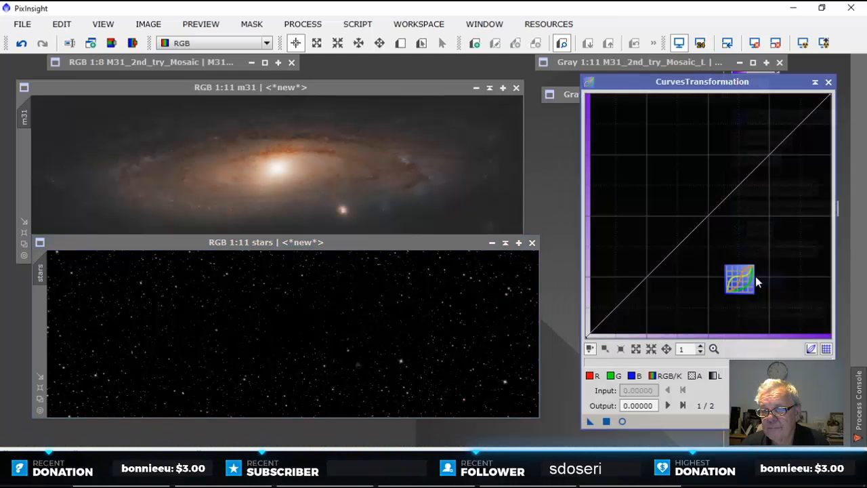
pyautogui.click(622, 421)
pyautogui.moveTo(660, 263); pyautogui.dragTo(703, 102)
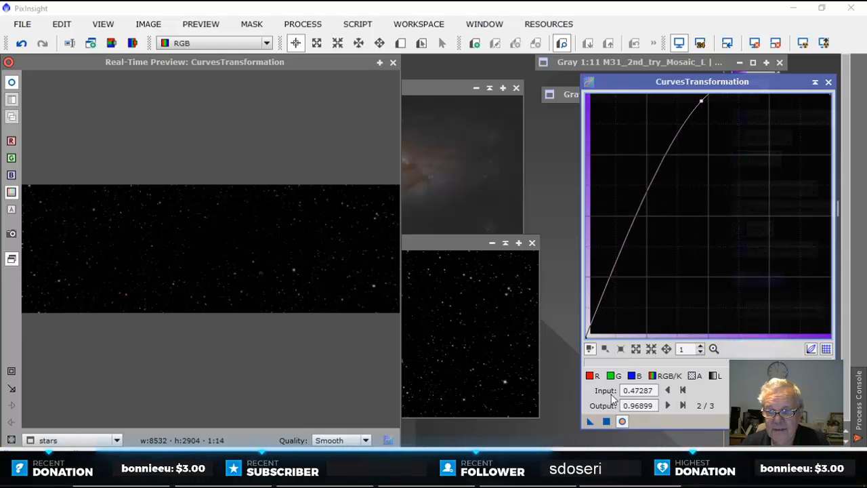
# Step: Apply the saturation curve to the stars image, close the preview and CurvesTransformation, and align the stars window beneath m31
pyautogui.click(607, 423)
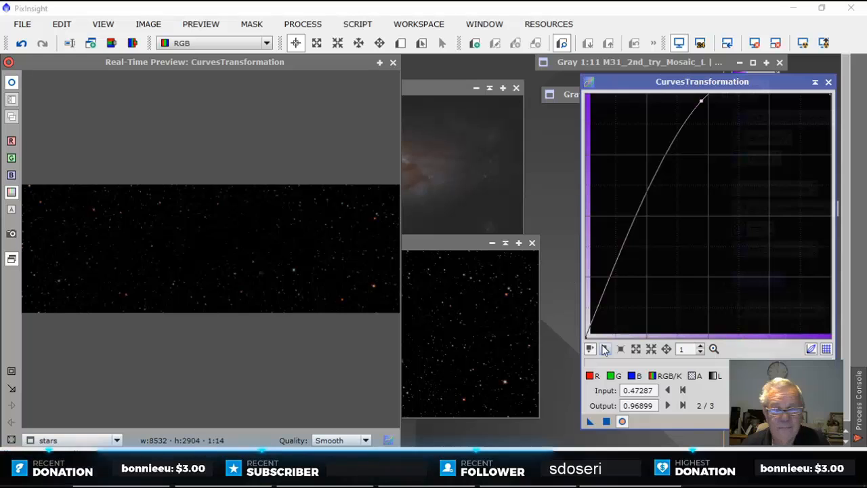
pyautogui.click(607, 423)
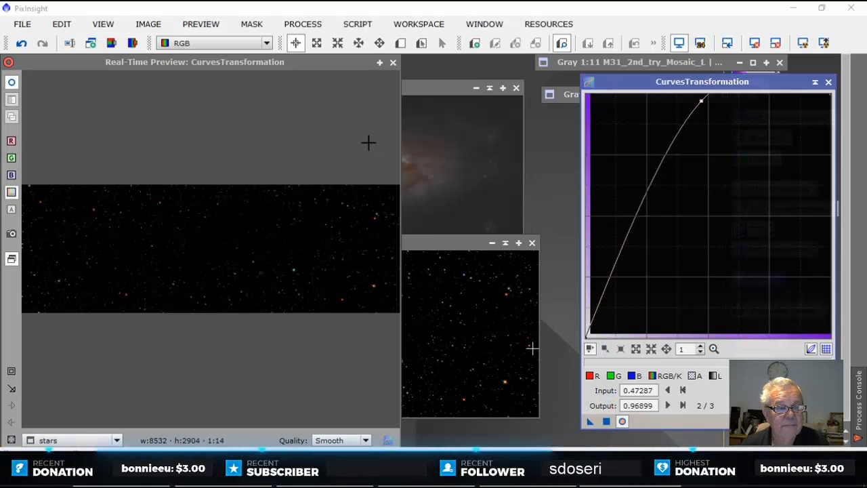
pyautogui.click(394, 63)
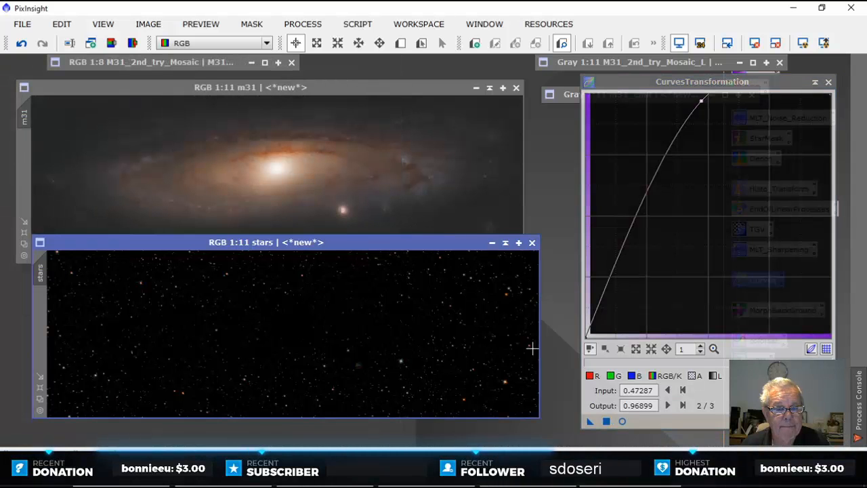
pyautogui.click(829, 83)
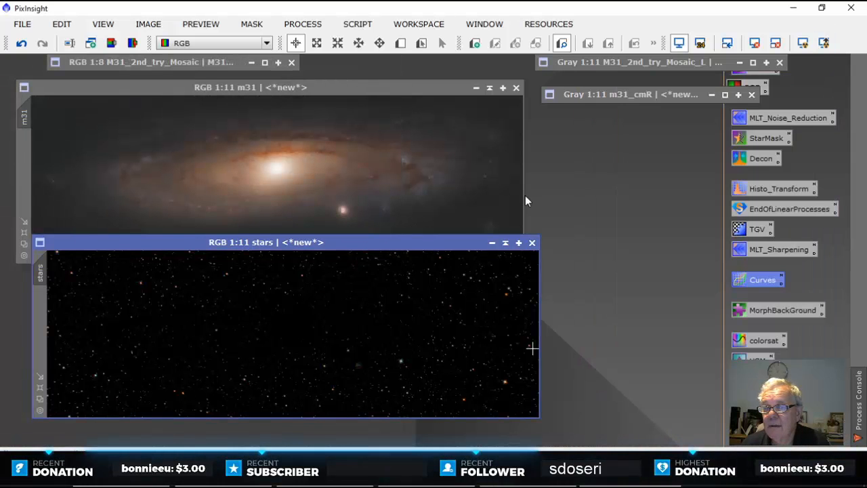
pyautogui.moveTo(450, 246); pyautogui.dragTo(435, 267)
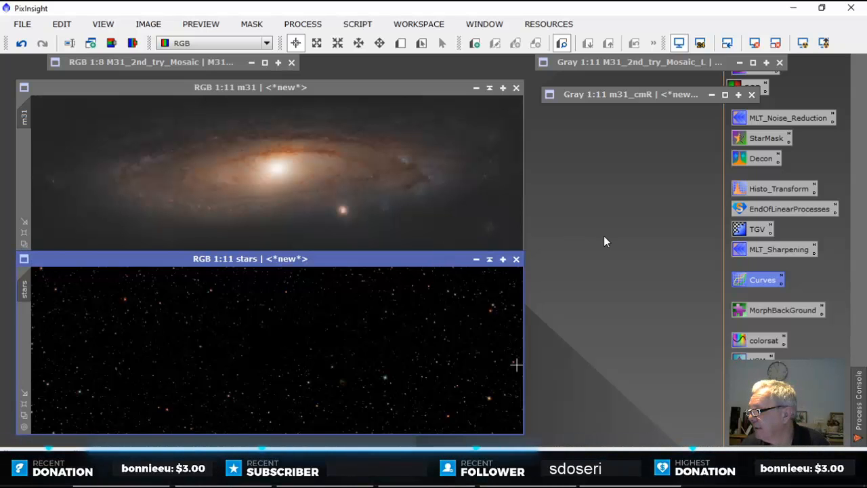
# Step: Open PixelMath, set it to create a new image, and enter the expression m31+stars
pyautogui.click(303, 24)
pyautogui.moveTo(388, 17)
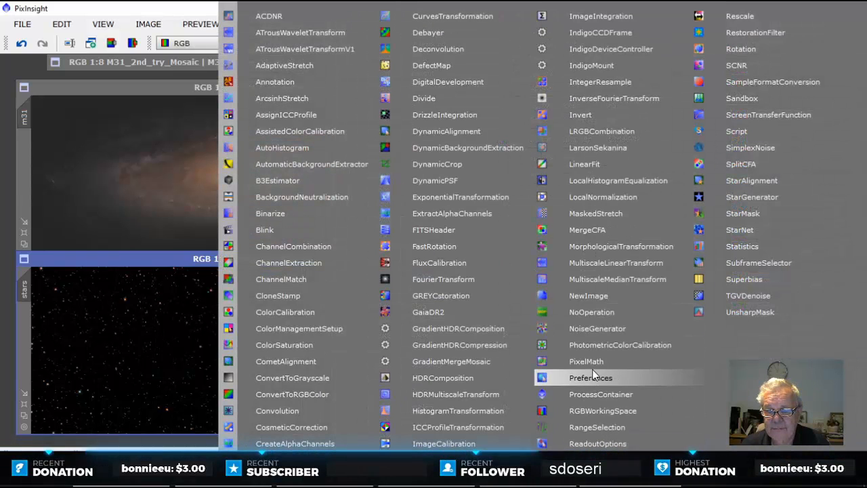
pyautogui.click(627, 361)
pyautogui.moveTo(656, 217); pyautogui.dragTo(756, 76)
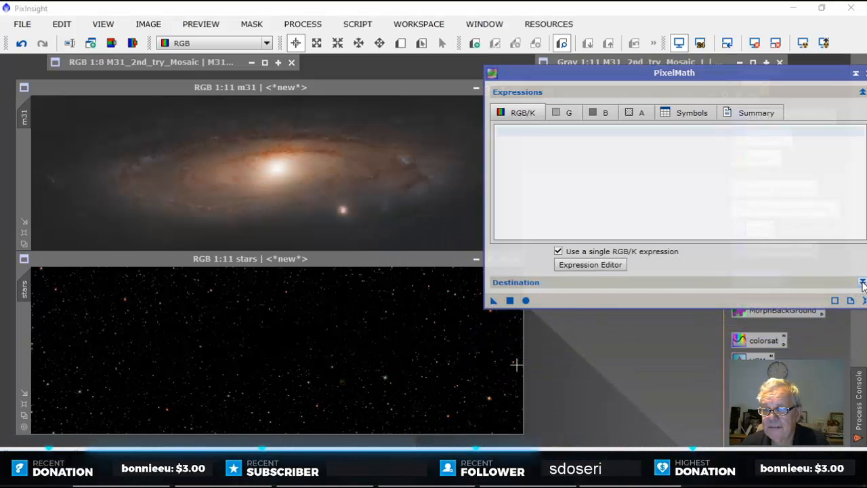
pyautogui.click(862, 282)
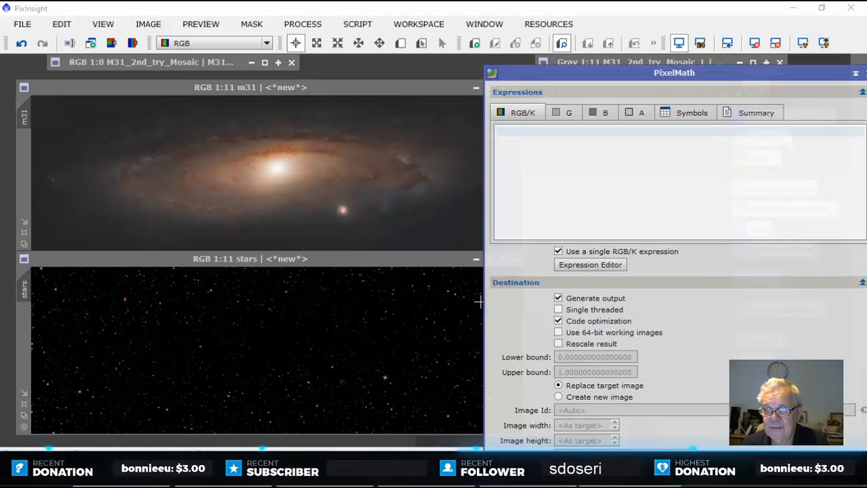
pyautogui.click(558, 397)
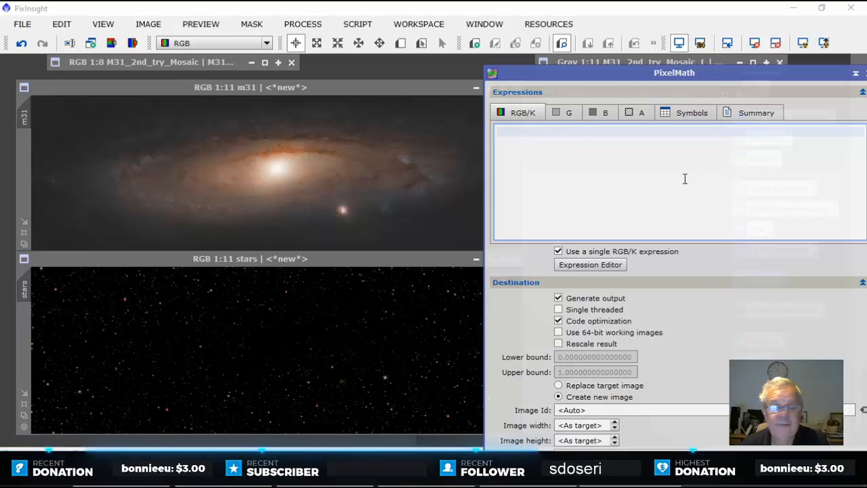
pyautogui.write('m31')
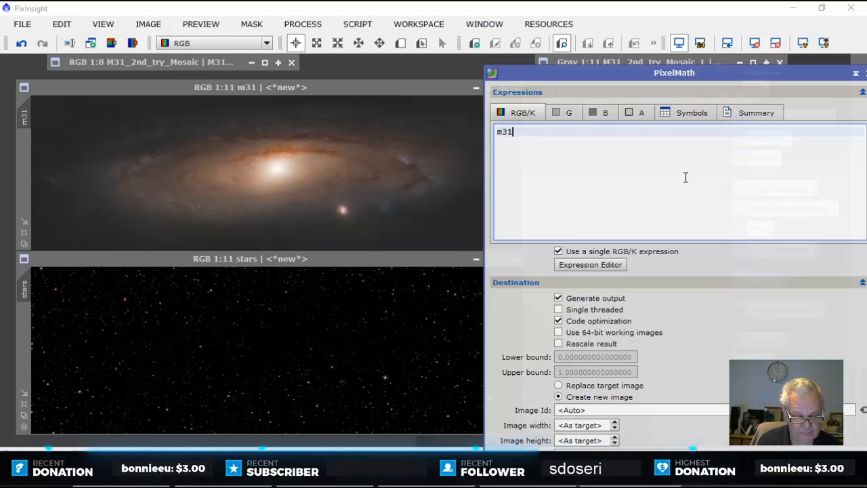
pyautogui.write('+stars')
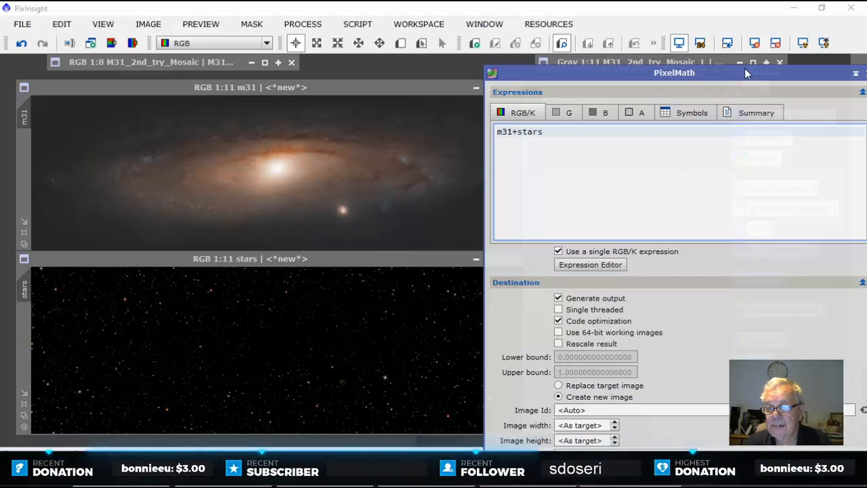
# Step: Collapse the PixelMath destination options and run m31+stars on a target image to generate a combined image
pyautogui.moveTo(745, 68); pyautogui.dragTo(677, 46)
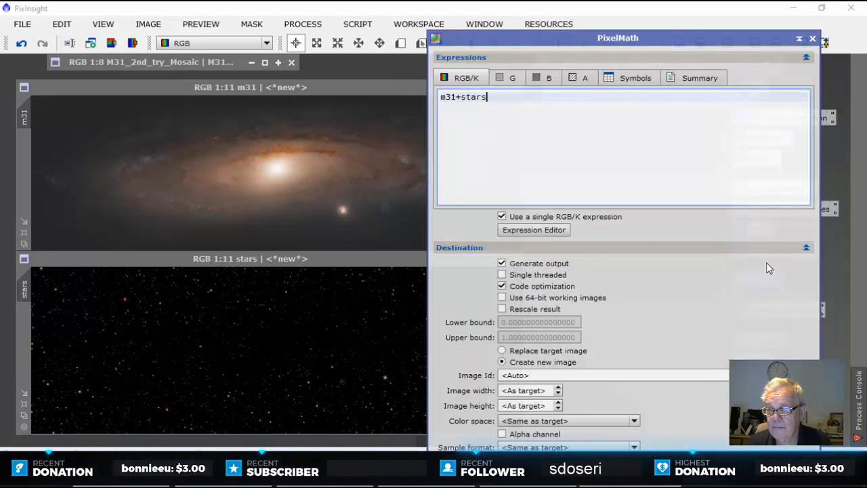
pyautogui.click(806, 248)
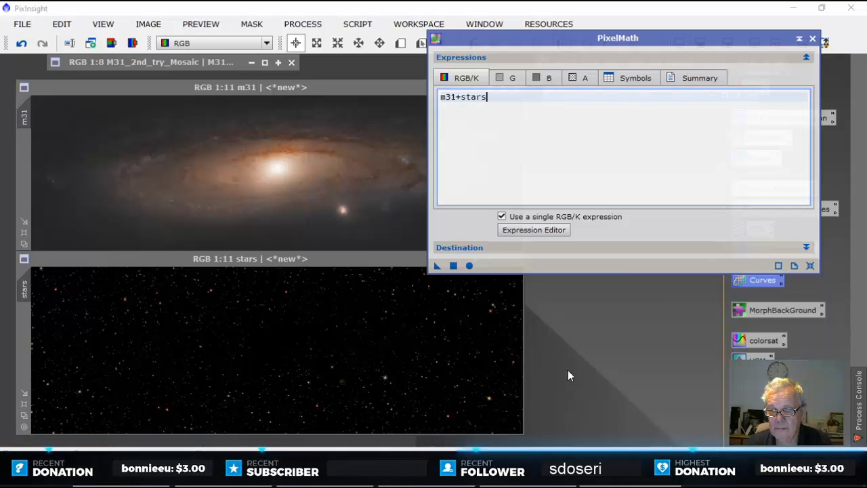
pyautogui.click(470, 265)
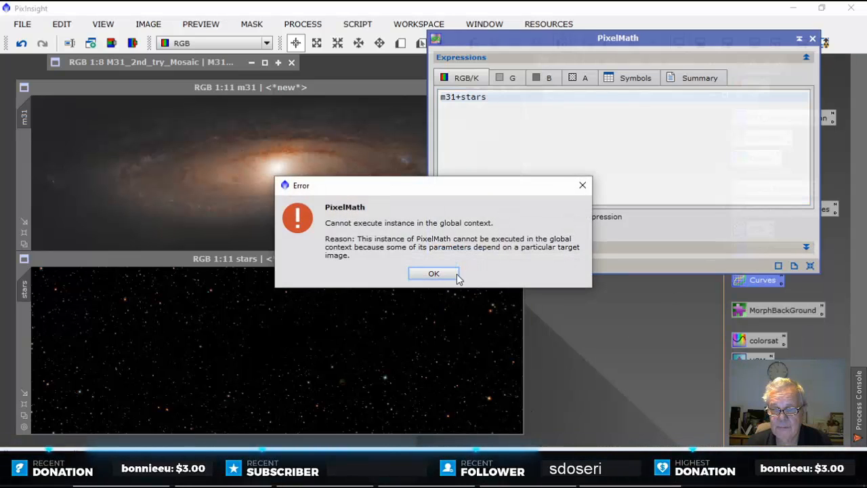
pyautogui.click(451, 271)
pyautogui.moveTo(455, 270); pyautogui.dragTo(474, 285)
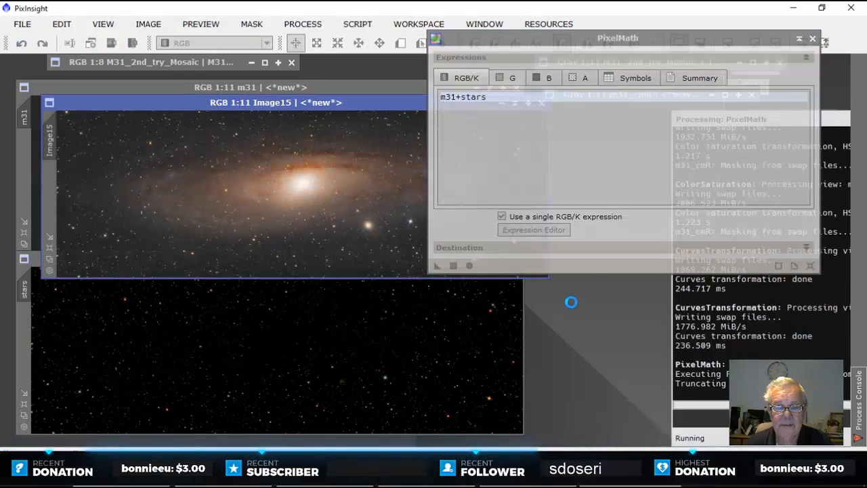
# Step: Examine the combined image maximized and enlarged to 1:8, and close PixelMath
pyautogui.moveTo(558, 39); pyautogui.dragTo(759, 150)
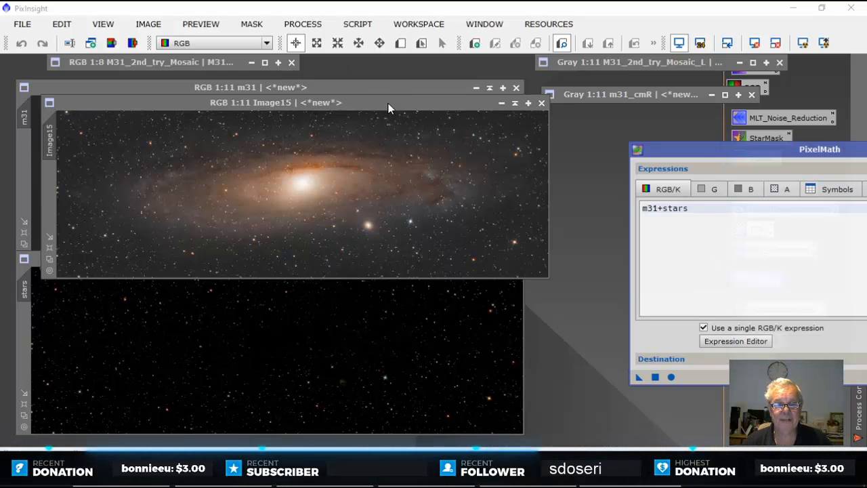
pyautogui.moveTo(388, 103); pyautogui.dragTo(787, 247)
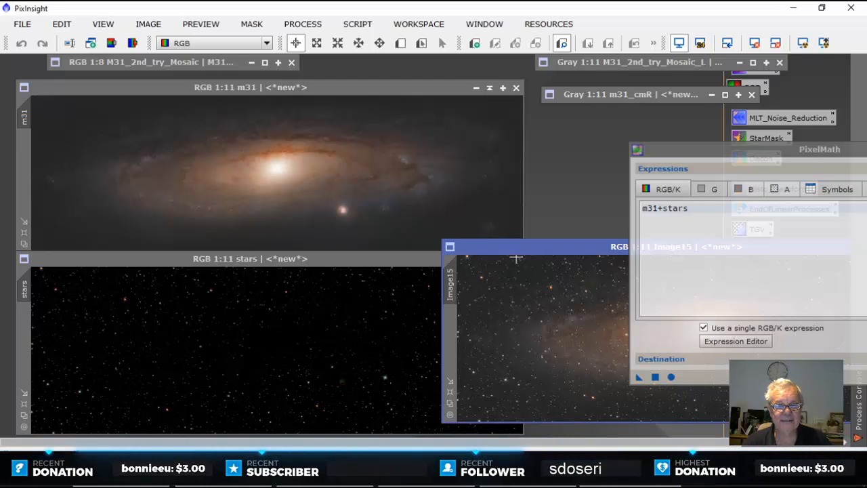
pyautogui.moveTo(515, 249); pyautogui.dragTo(136, 164)
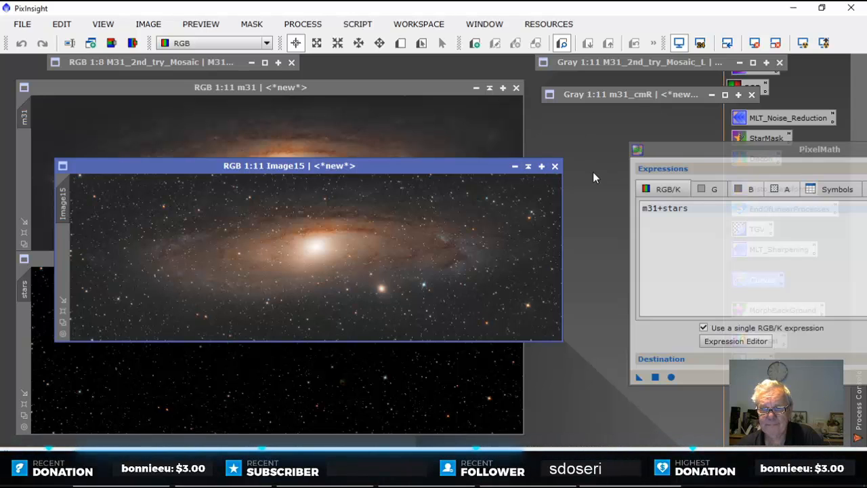
pyautogui.click(541, 166)
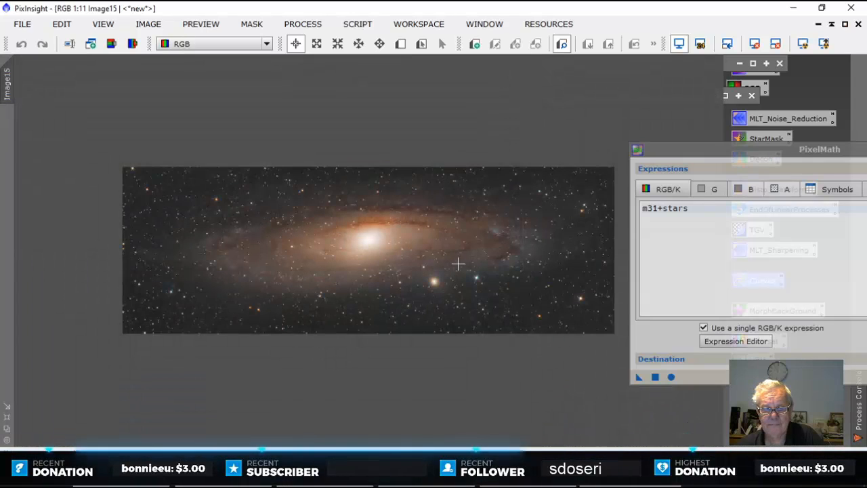
pyautogui.scroll(2, 459, 263)
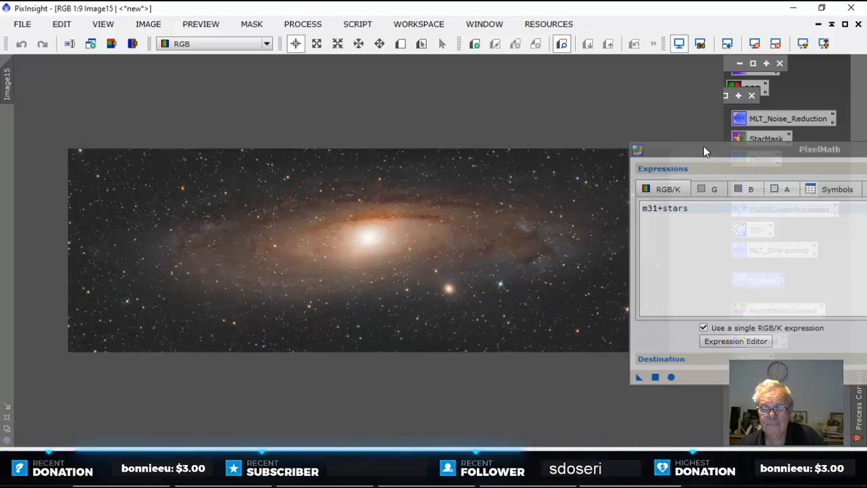
pyautogui.moveTo(705, 153); pyautogui.dragTo(778, 170)
pyautogui.scroll(1, 467, 290)
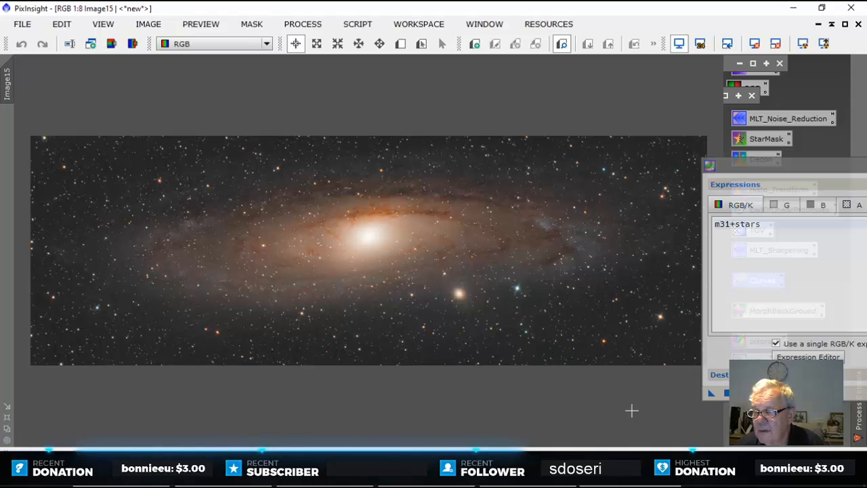
pyautogui.moveTo(780, 165); pyautogui.dragTo(487, 186)
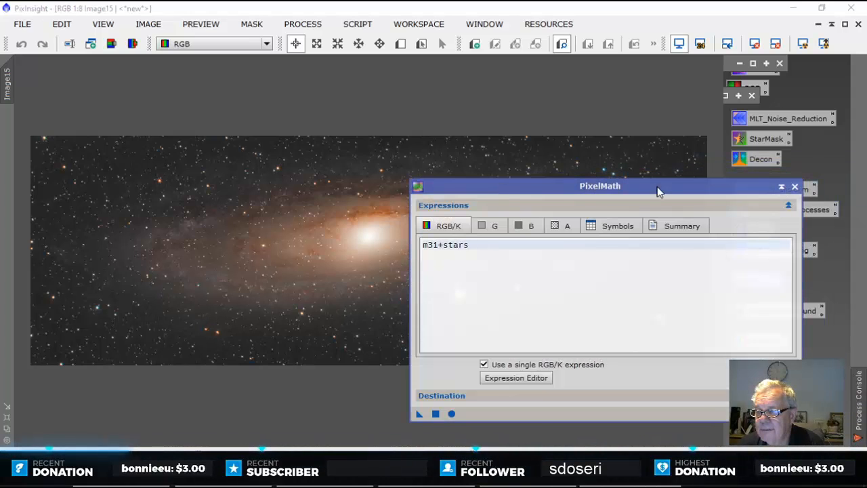
pyautogui.click(795, 187)
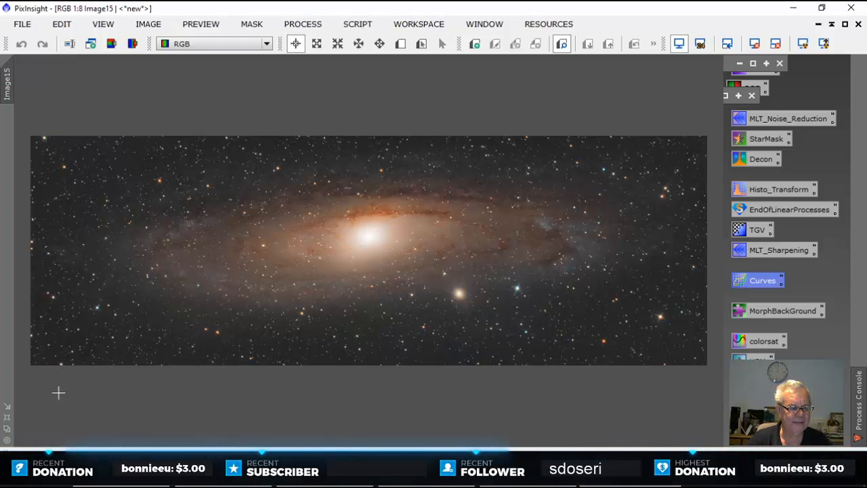
# Step: Restore the combined image to a normal window and close it, leaving the stars window just beneath m31
pyautogui.click(7, 418)
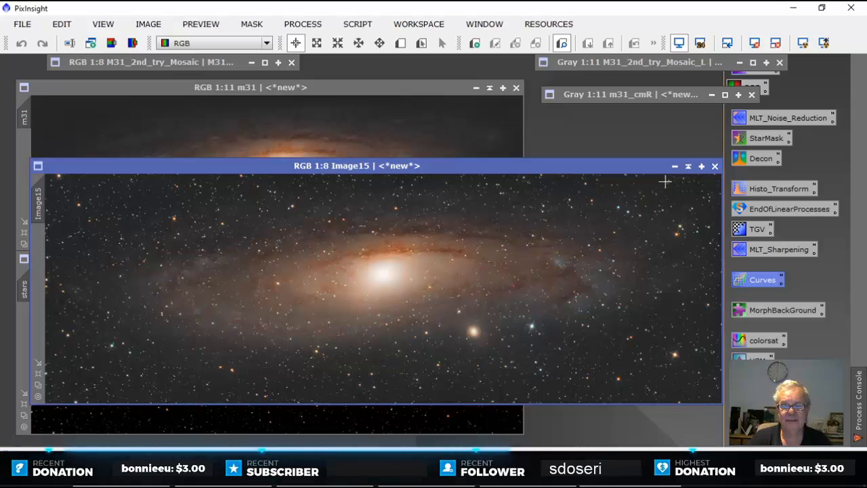
pyautogui.moveTo(662, 170); pyautogui.dragTo(633, 183)
pyautogui.click(686, 180)
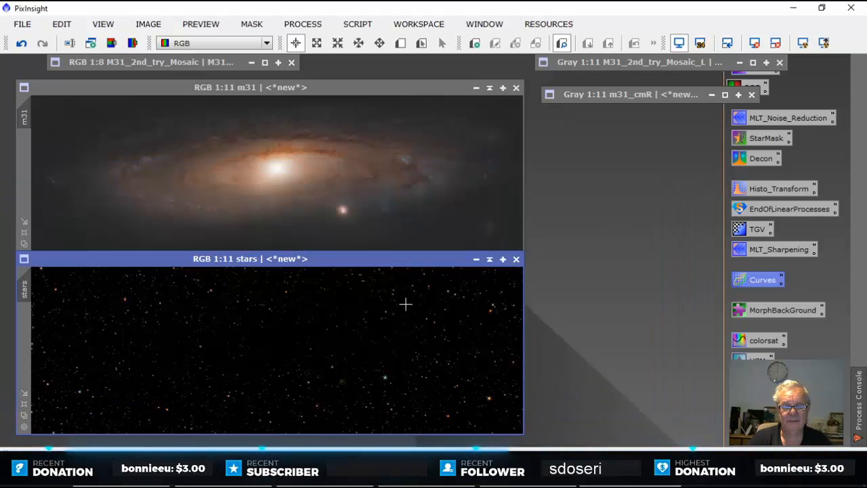
pyautogui.moveTo(400, 262); pyautogui.dragTo(424, 265)
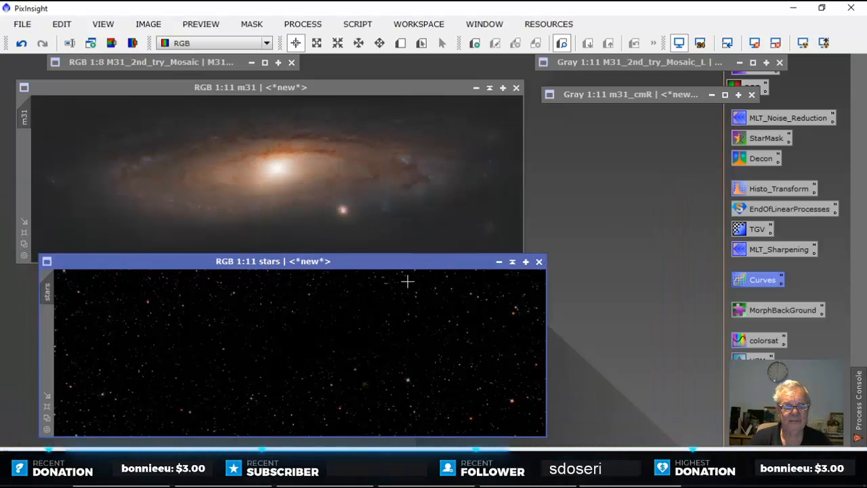
pyautogui.moveTo(372, 259); pyautogui.dragTo(357, 259)
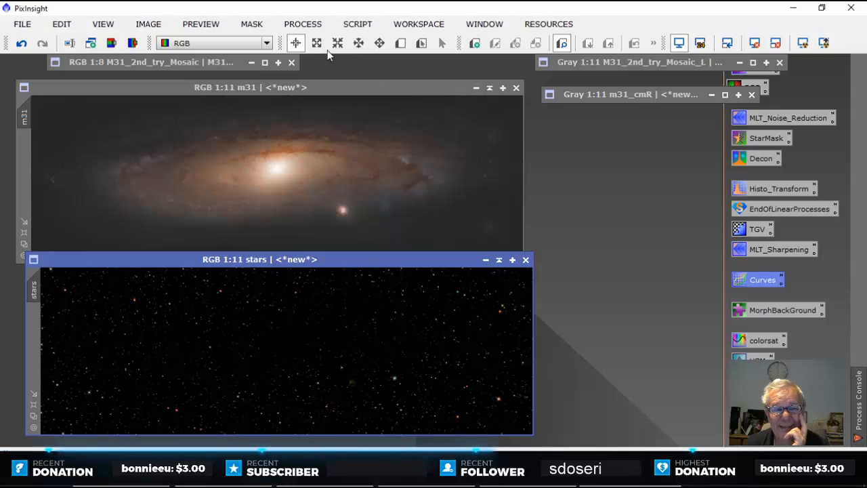
# Step: Reopen PixelMath with its destination settings expanded and run m31+stars again to create a new combined image
pyautogui.click(302, 25)
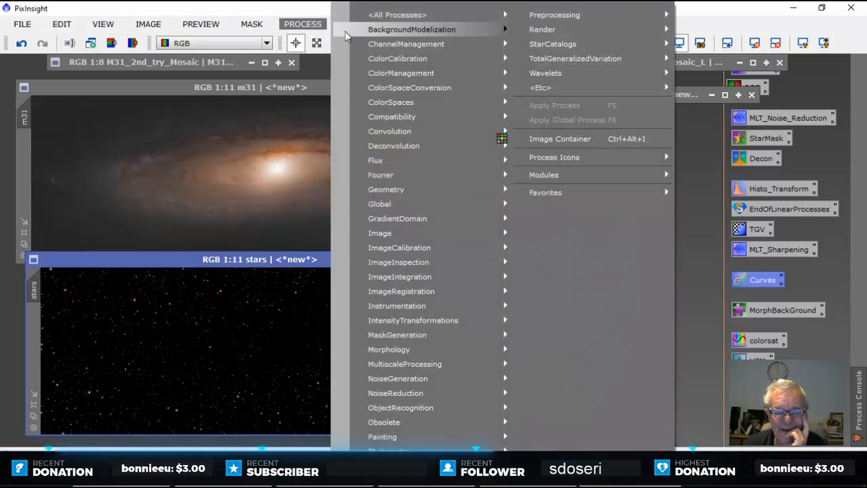
pyautogui.moveTo(359, 11)
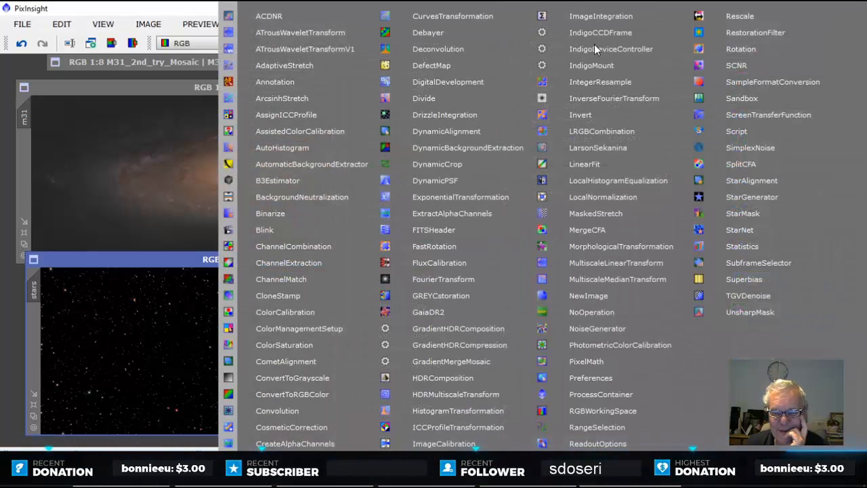
pyautogui.click(595, 363)
pyautogui.moveTo(657, 202); pyautogui.dragTo(793, 131)
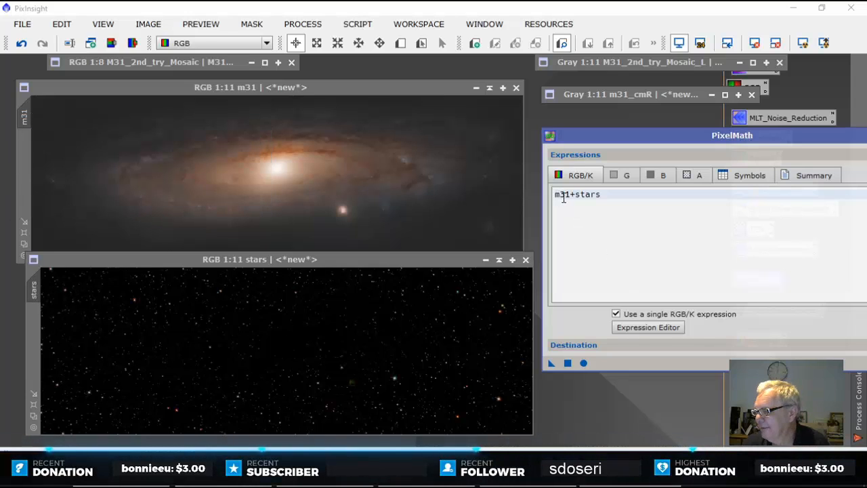
pyautogui.moveTo(664, 129); pyautogui.dragTo(645, 87)
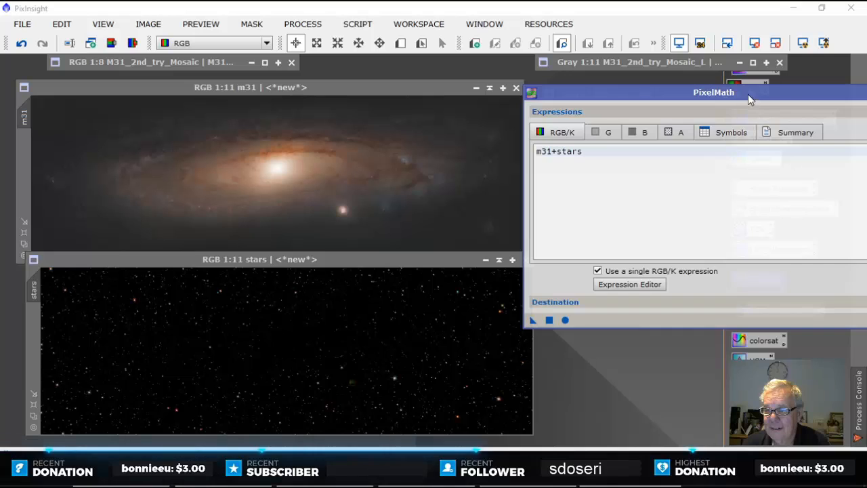
pyautogui.moveTo(748, 94); pyautogui.dragTo(647, 106)
pyautogui.click(802, 313)
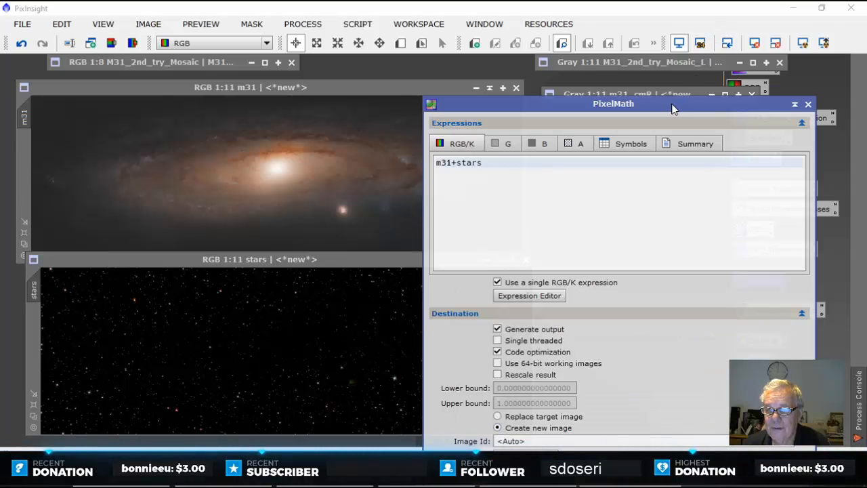
pyautogui.moveTo(648, 109); pyautogui.dragTo(772, 79)
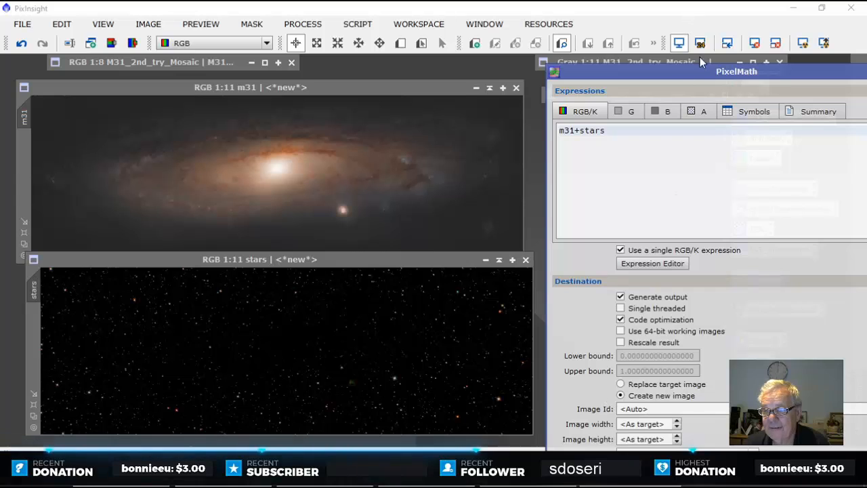
pyautogui.moveTo(703, 74); pyautogui.dragTo(690, 12)
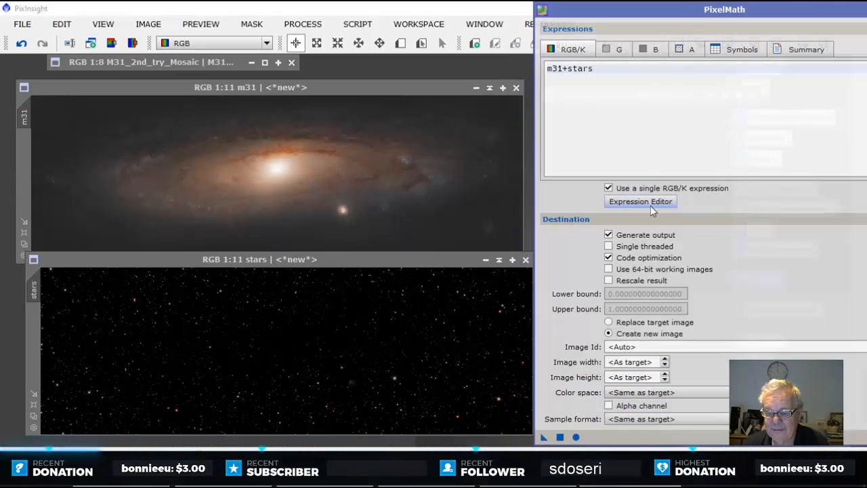
pyautogui.click(576, 437)
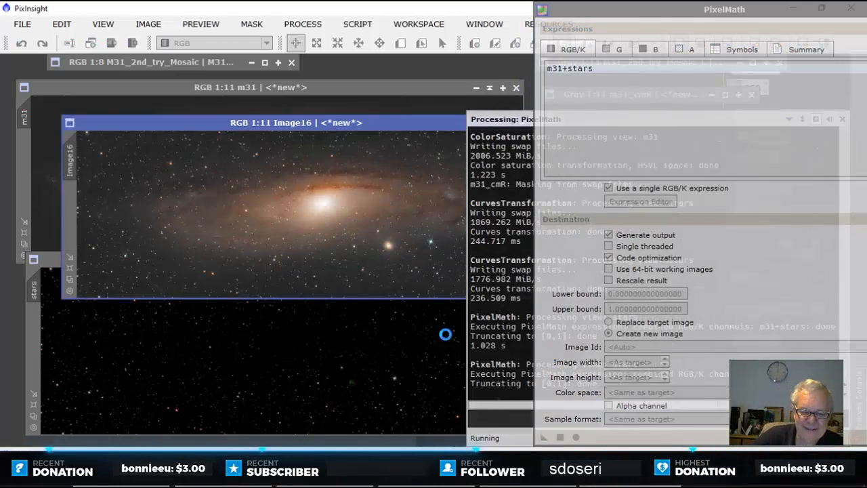
# Step: Close PixelMath and move the new combined image beside the m31 and stars windows
pyautogui.moveTo(438, 122); pyautogui.dragTo(399, 131)
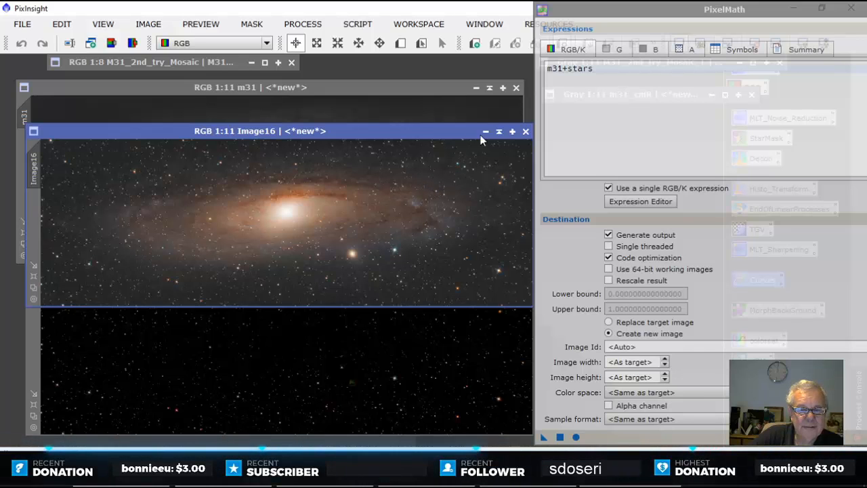
pyautogui.moveTo(772, 10); pyautogui.dragTo(708, 25)
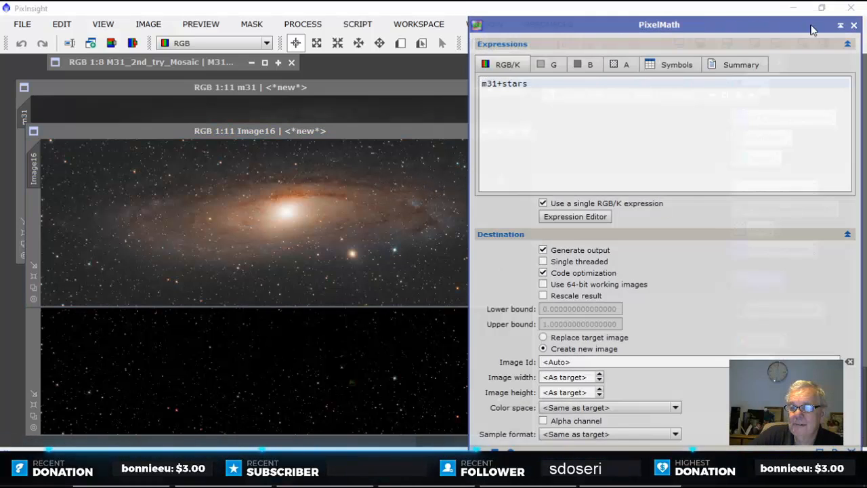
pyautogui.click(854, 26)
pyautogui.moveTo(329, 141); pyautogui.dragTo(518, 212)
# Step: View the image identifier of m31 and cancel the dialog without renaming
pyautogui.click(118, 124)
pyautogui.rightClick(185, 139)
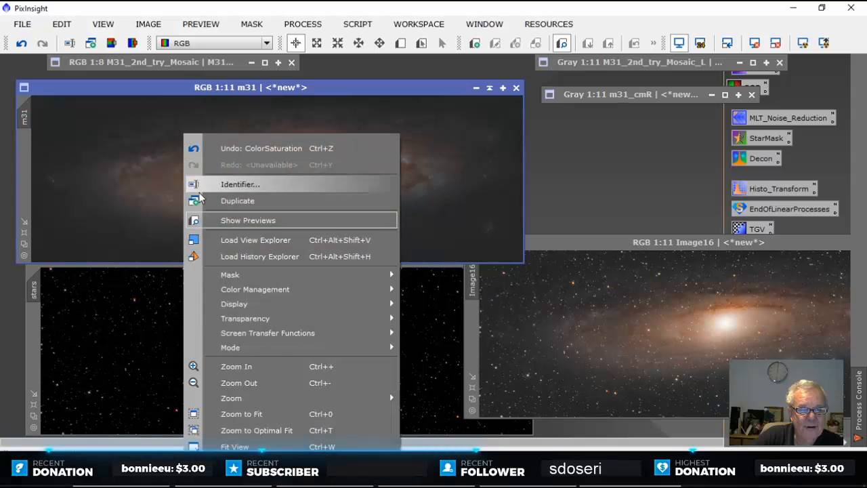
pyautogui.click(247, 181)
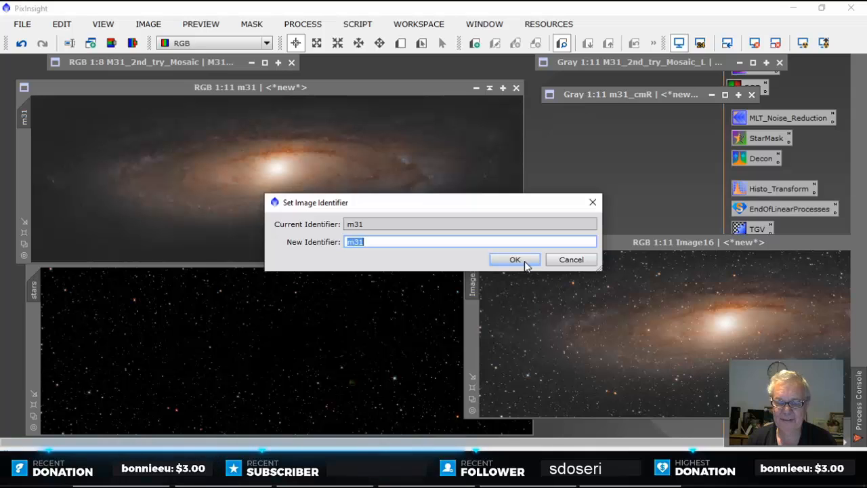
pyautogui.click(569, 259)
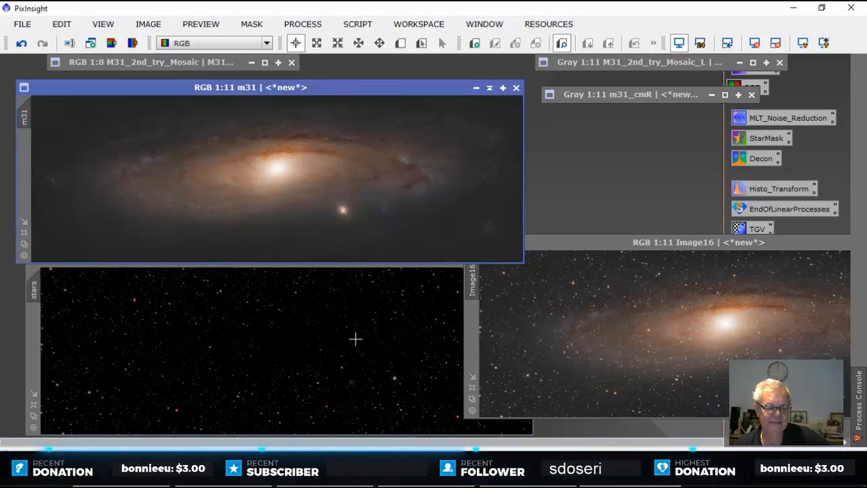
# Step: Bring the stars window in front of m31's lower edge and collapse the combined Image16 window to clear the workspace
pyautogui.click(361, 269)
pyautogui.moveTo(364, 262); pyautogui.dragTo(345, 245)
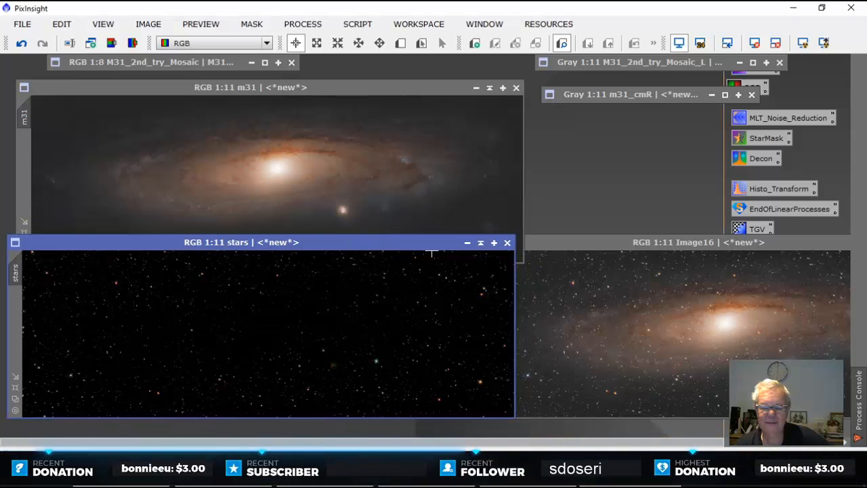
pyautogui.click(766, 243)
pyautogui.moveTo(766, 241); pyautogui.dragTo(594, 277)
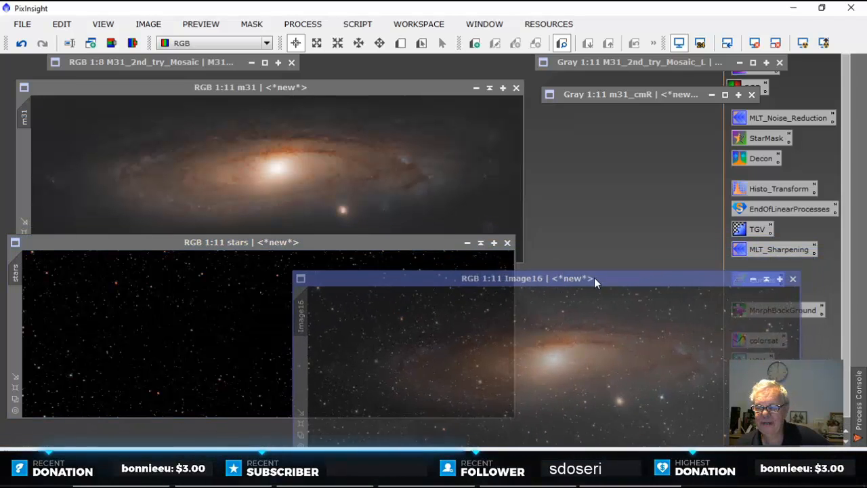
pyautogui.click(766, 279)
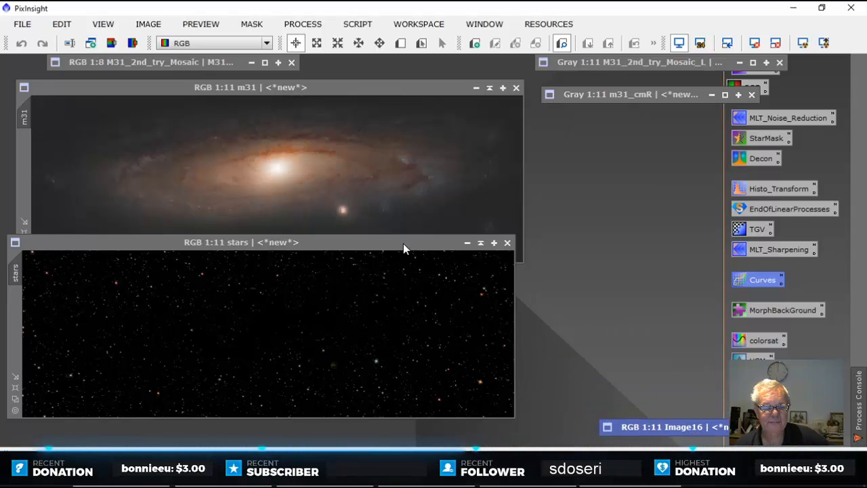
# Step: Undo the color enhancements on the stars image and keep its window just beneath the galaxy in m31
pyautogui.moveTo(403, 243); pyautogui.dragTo(414, 260)
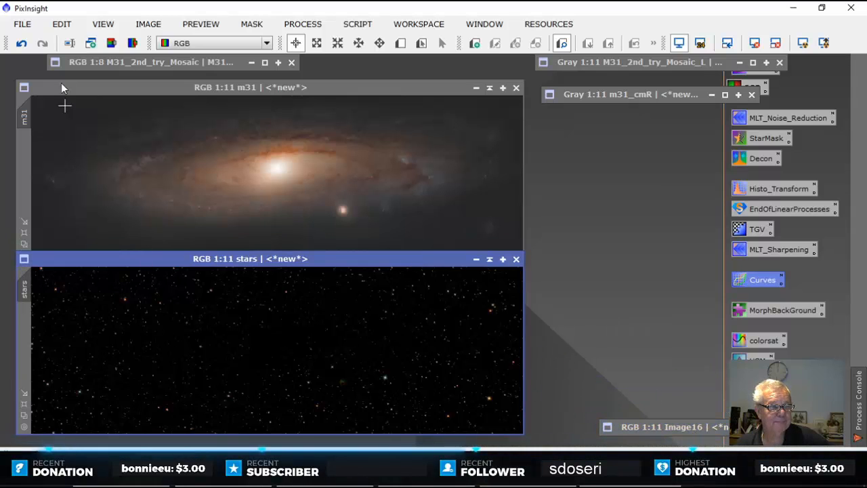
pyautogui.click(21, 47)
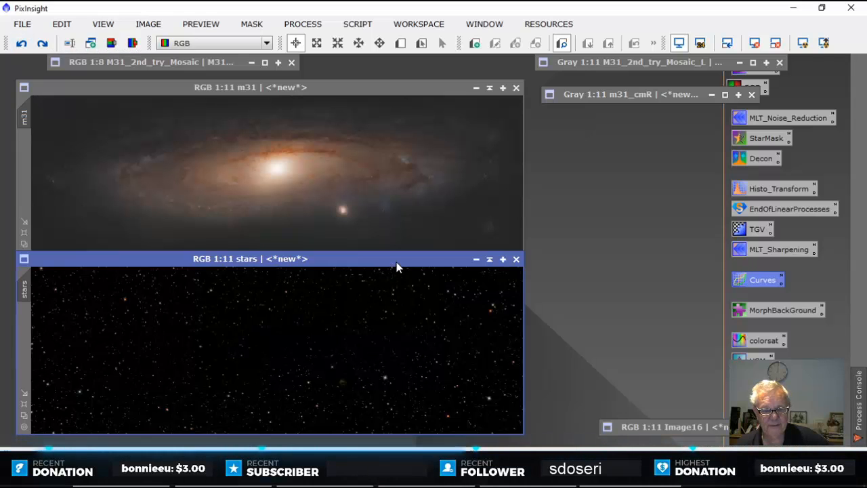
pyautogui.moveTo(396, 268); pyautogui.dragTo(391, 253)
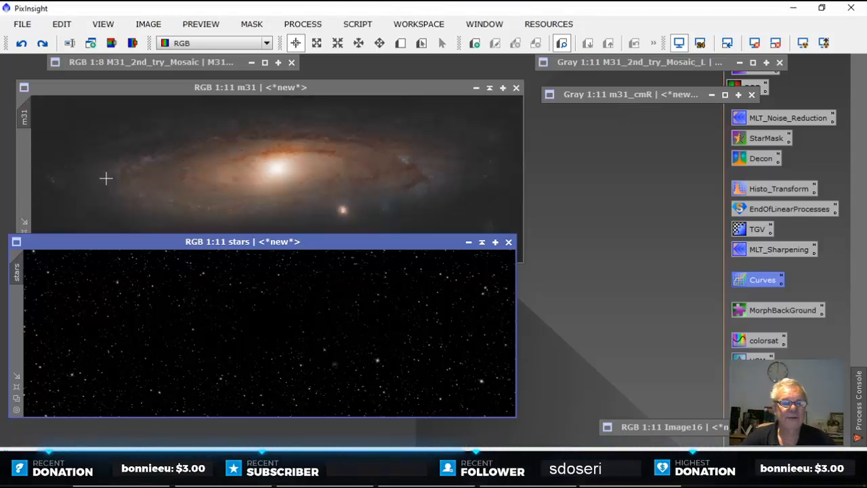
pyautogui.click(303, 25)
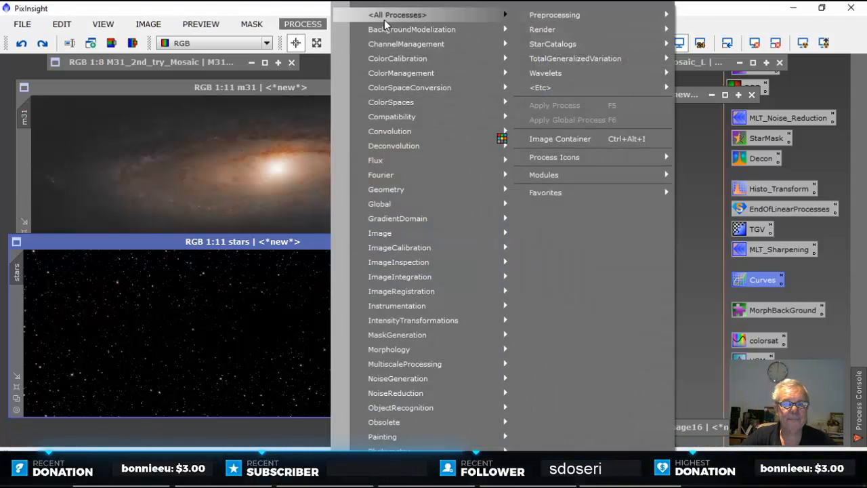
pyautogui.moveTo(385, 17)
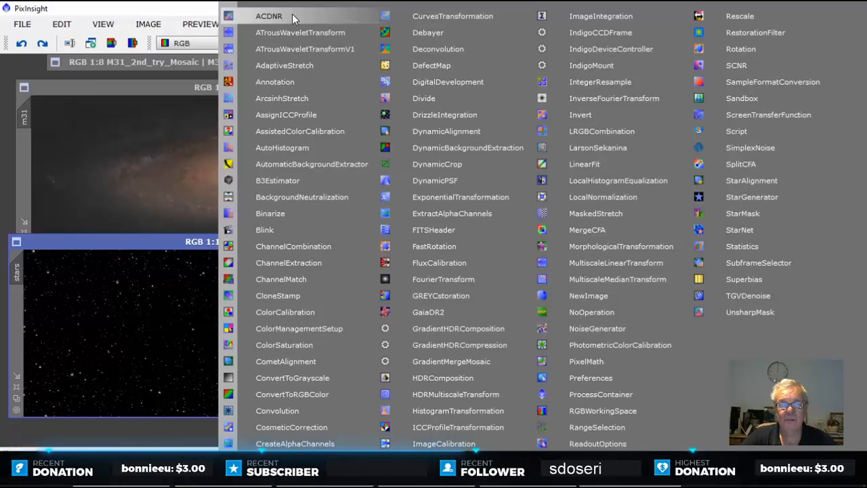
pyautogui.click(194, 7)
# Step: Run the EZ Star Reduction script on the stars view with Morphological Selection and 5 iterations, acknowledging its disclaimer and continuing despite the median warning
pyautogui.click(359, 29)
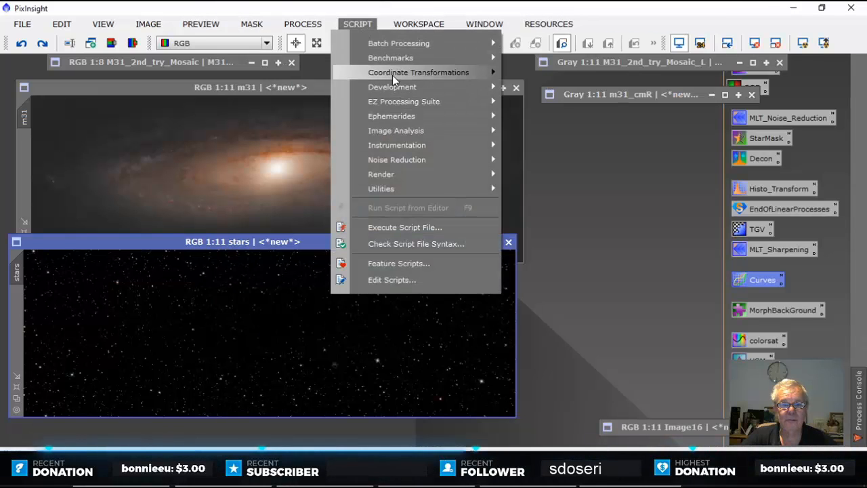
pyautogui.moveTo(397, 101)
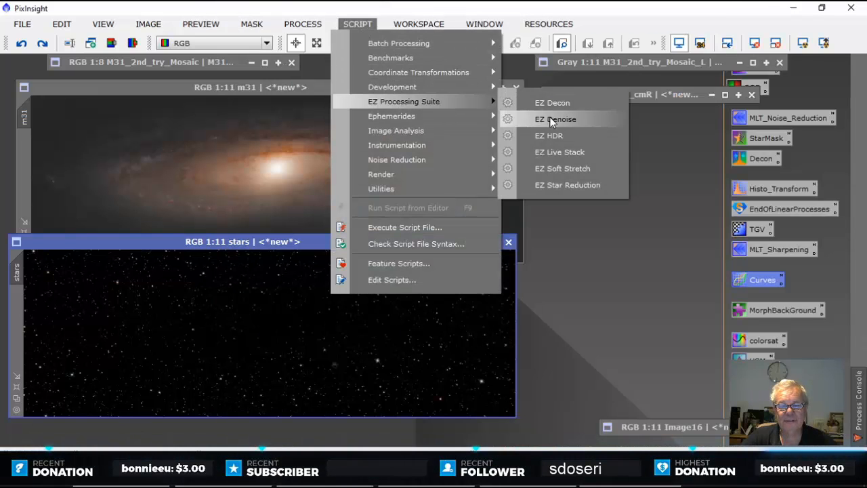
pyautogui.click(553, 185)
pyautogui.moveTo(492, 197); pyautogui.dragTo(420, 39)
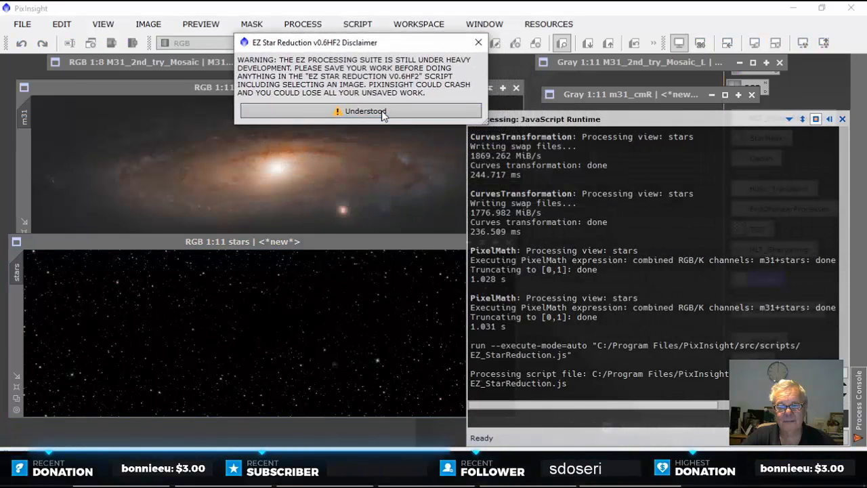
pyautogui.click(381, 112)
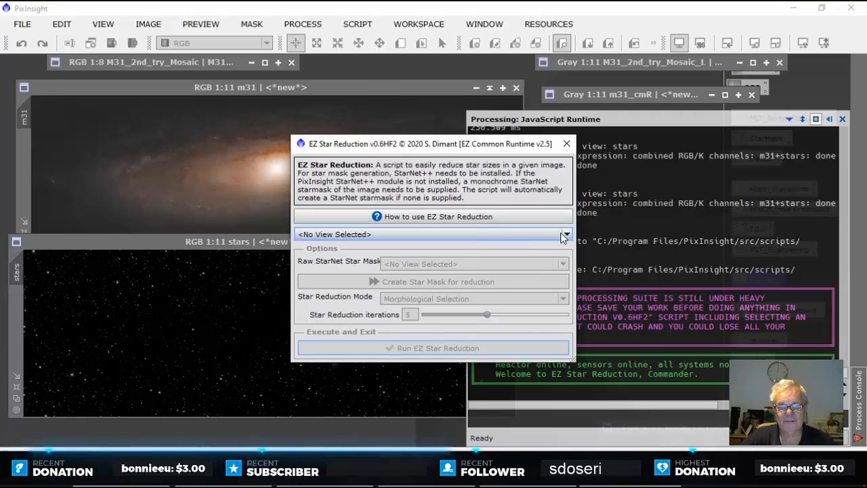
pyautogui.click(426, 234)
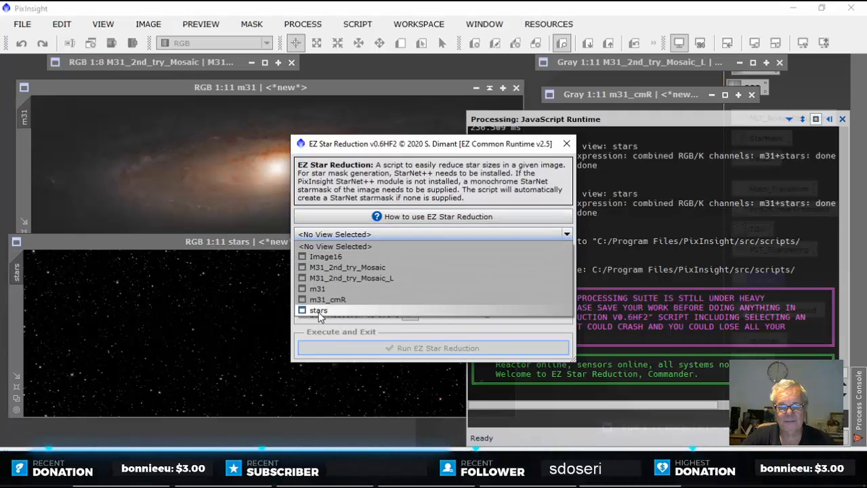
pyautogui.click(319, 310)
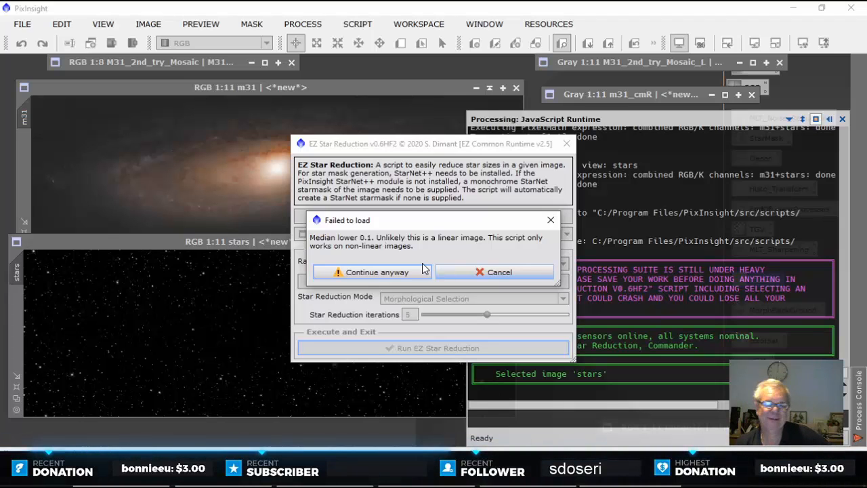
pyautogui.click(373, 273)
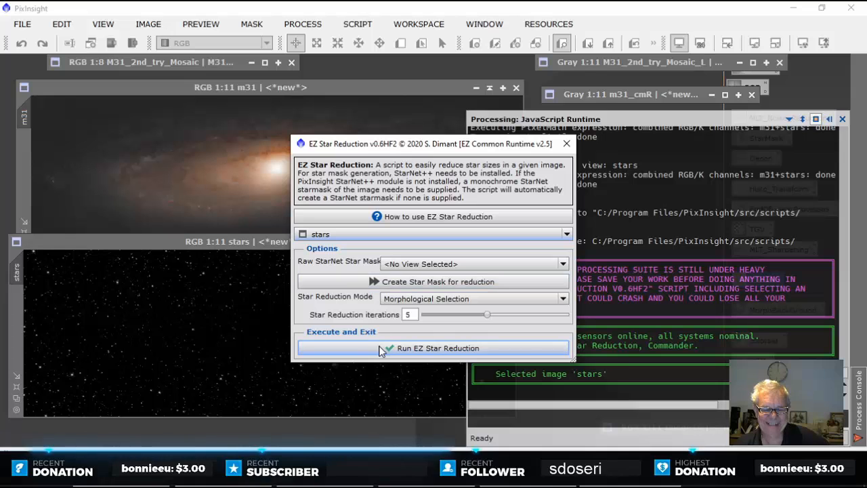
pyautogui.click(384, 348)
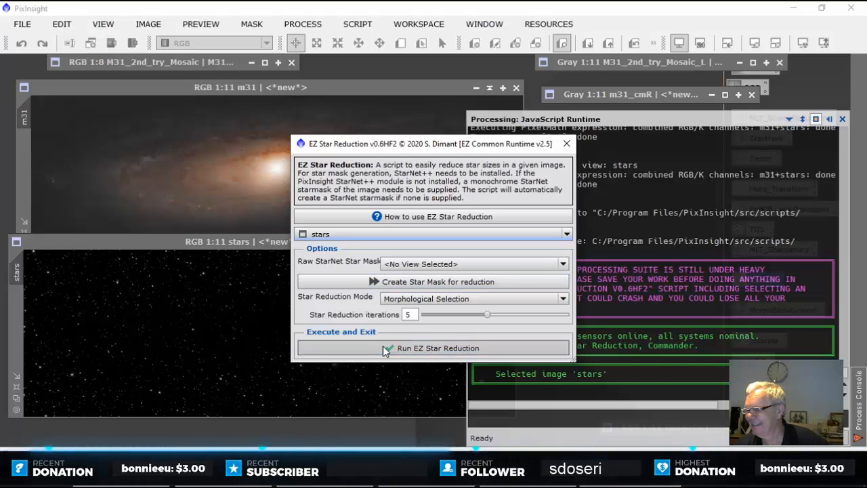
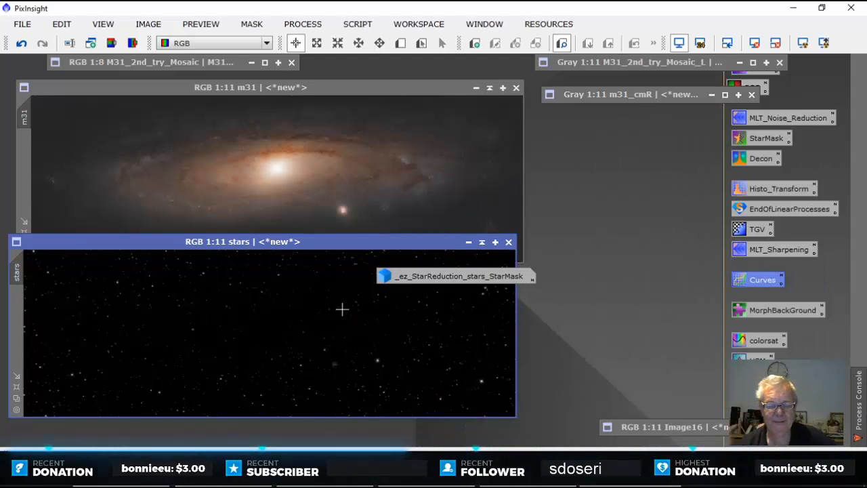
# Step: Move the _ez_StarReduction_stars_StarMask icon to free workspace, check Image16 briefly, and place the stars window beneath m31 again
pyautogui.moveTo(460, 283); pyautogui.dragTo(653, 139)
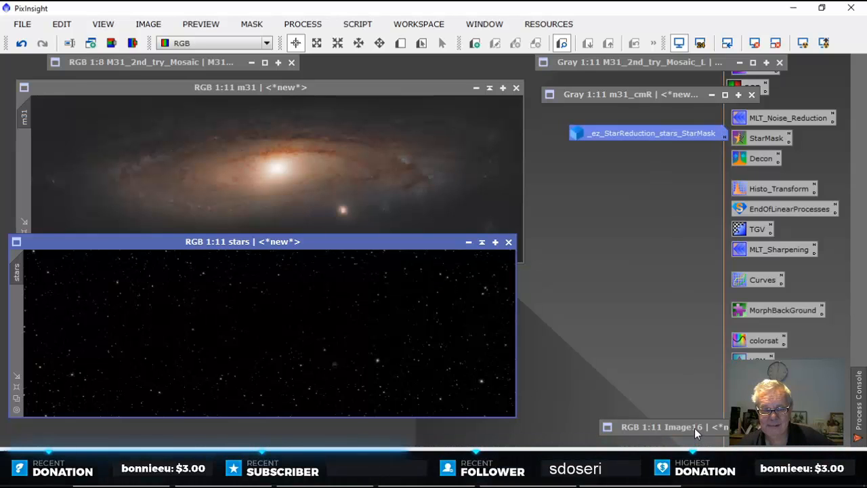
pyautogui.moveTo(431, 244); pyautogui.dragTo(454, 273)
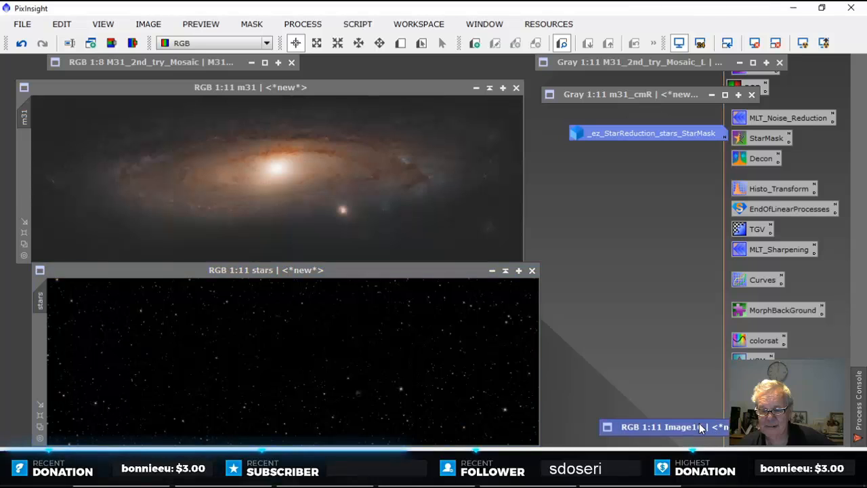
pyautogui.doubleClick(711, 426)
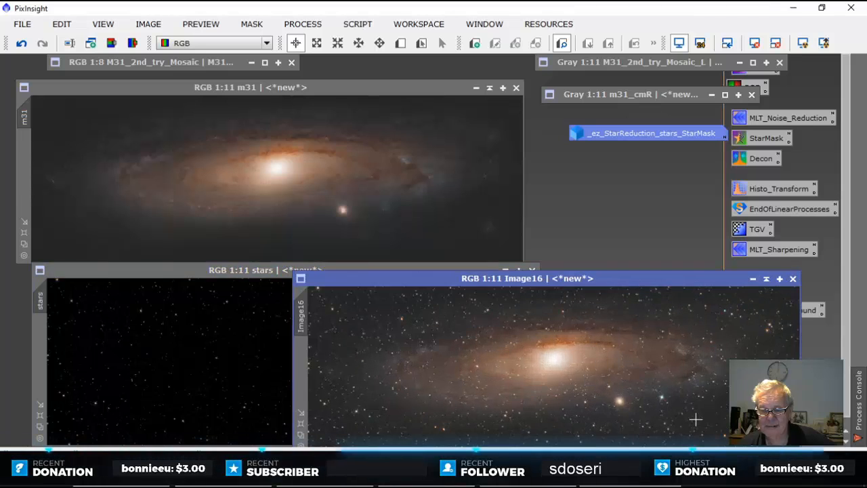
pyautogui.click(768, 279)
pyautogui.moveTo(441, 273); pyautogui.dragTo(401, 250)
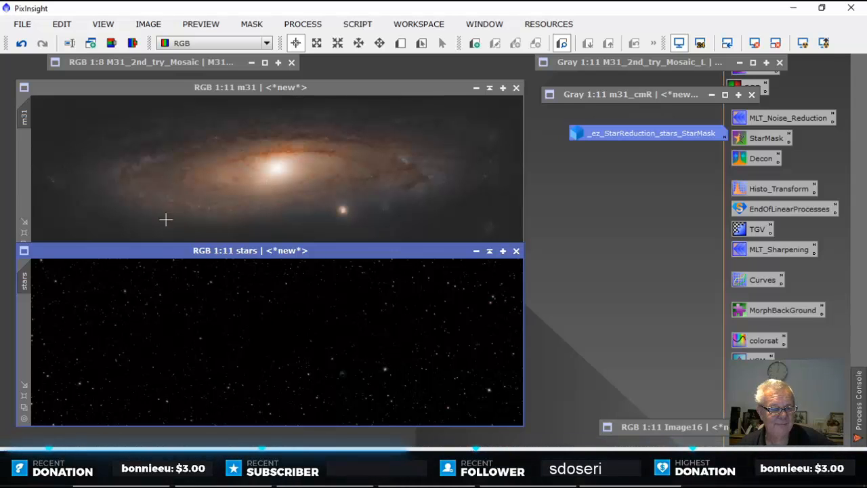
# Step: Inspect the reduced stars at 1:4 zoom, undoing and redoing the reduction to compare, and return the window beneath m31
pyautogui.moveTo(219, 251); pyautogui.dragTo(277, 185)
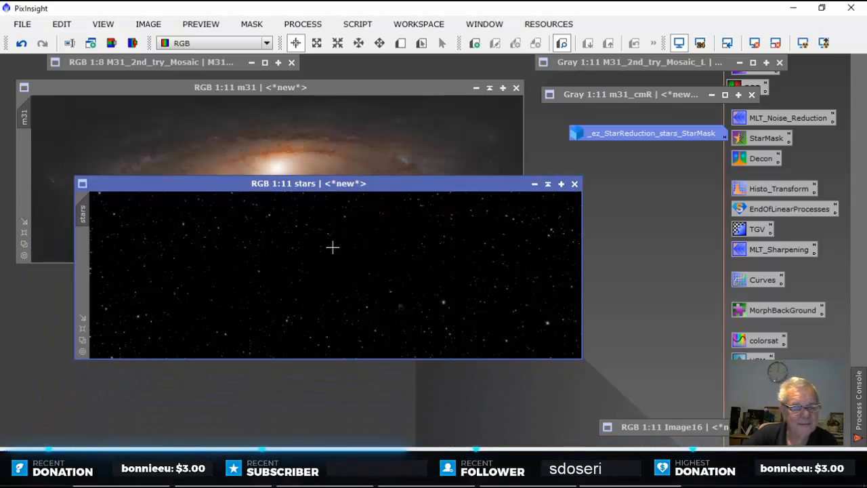
pyautogui.scroll(5, 339, 243)
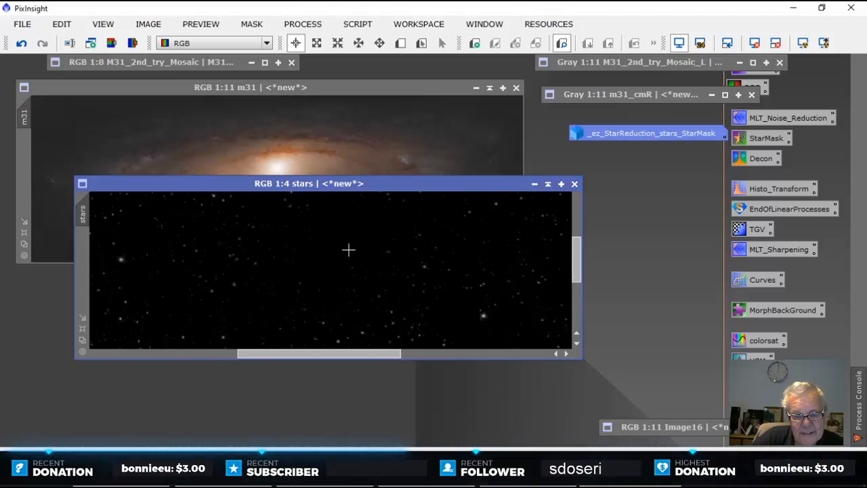
pyautogui.click(22, 46)
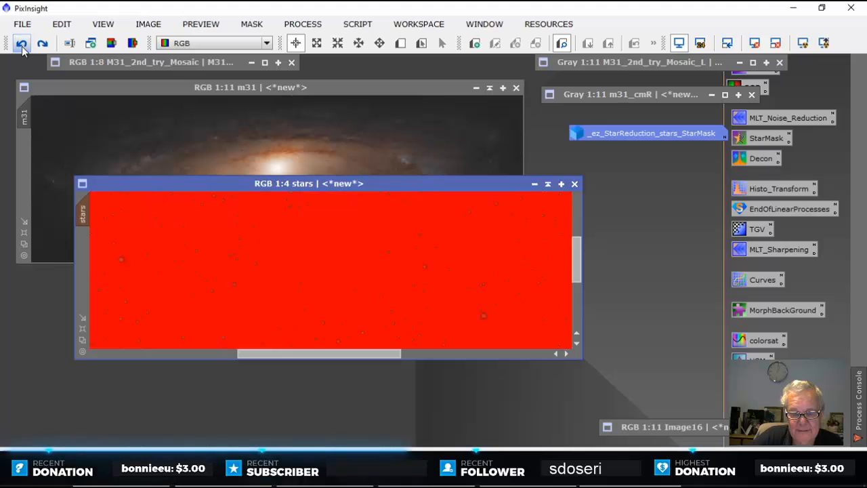
pyautogui.click(43, 43)
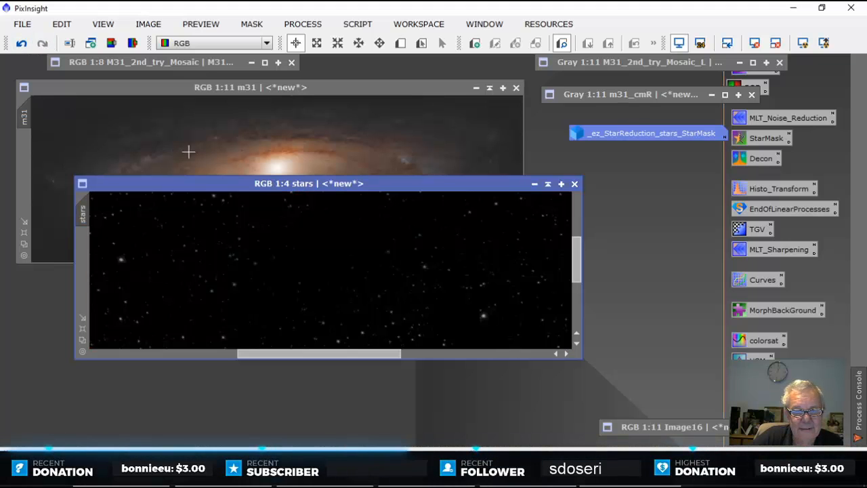
pyautogui.moveTo(385, 188); pyautogui.dragTo(336, 257)
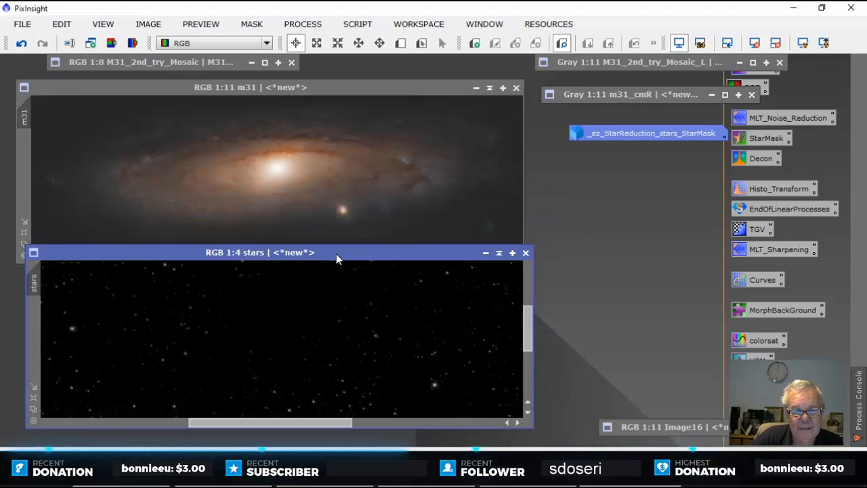
pyautogui.click(303, 23)
pyautogui.moveTo(400, 18)
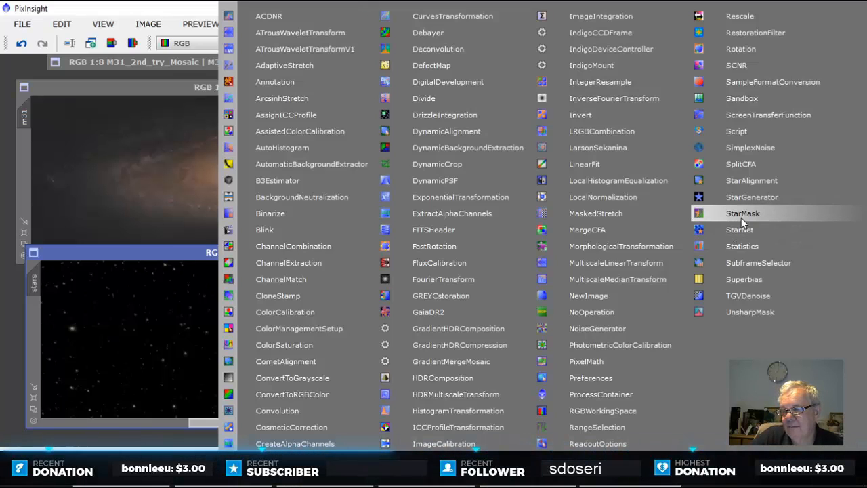
pyautogui.press('Escape')
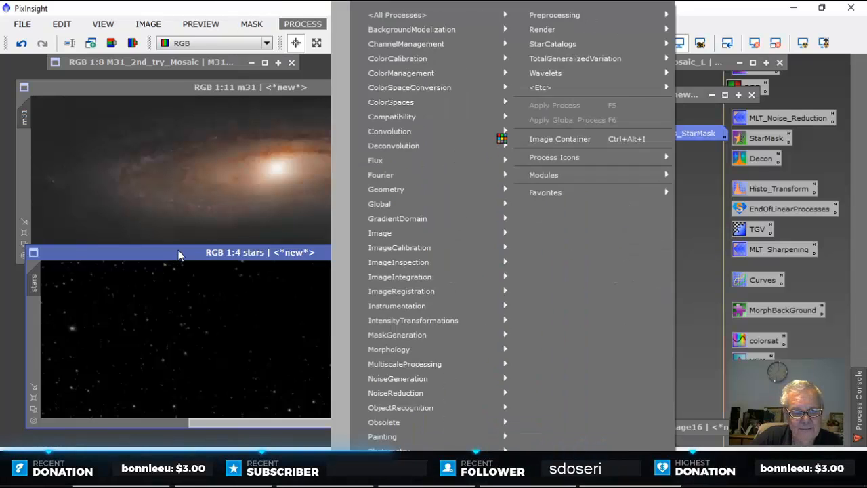
# Step: Open the saved MorphBackGround process beside the stars image, reset MorphologicalTransformation to its defaults, and set the structuring element size to 7 (49 elements)
pyautogui.moveTo(180, 251)
pyautogui.mouseDown()
pyautogui.moveTo(172, 256)
pyautogui.moveTo(188, 257)
pyautogui.mouseUp()
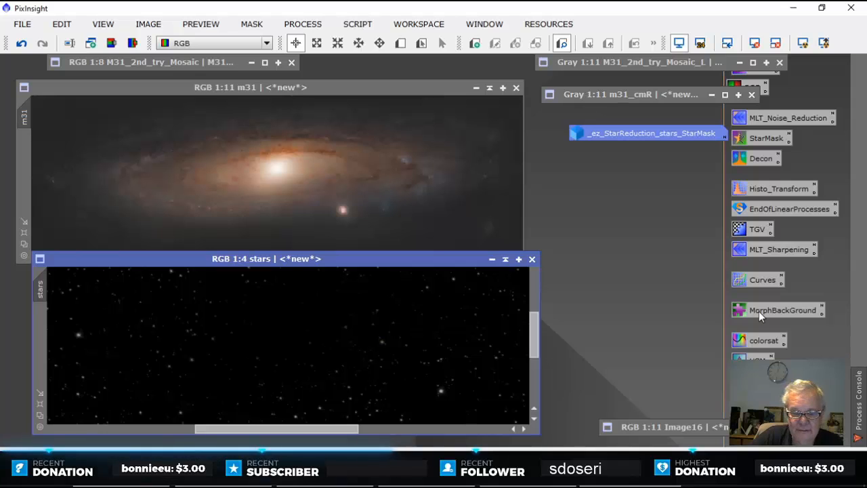
pyautogui.scroll(8, 375, 361)
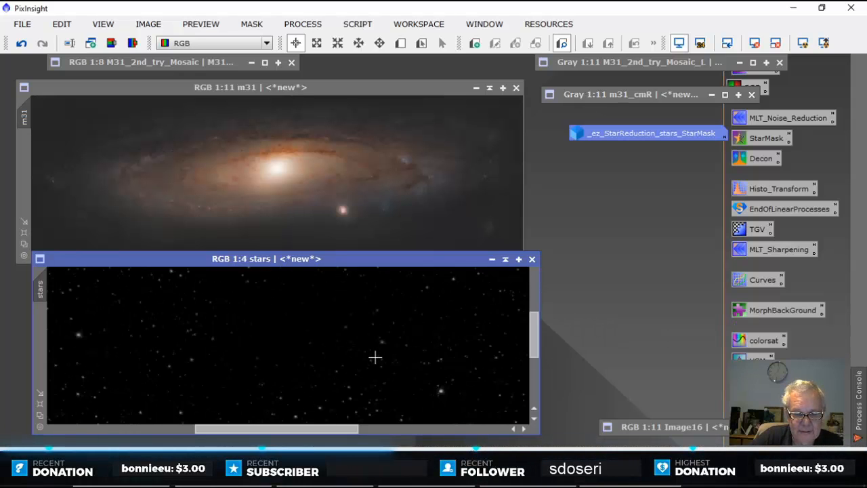
pyautogui.scroll(-10, 367, 349)
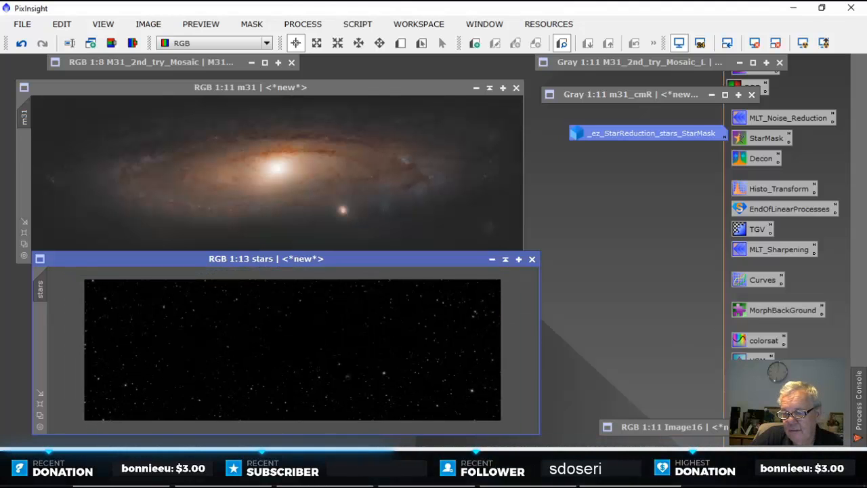
pyautogui.doubleClick(758, 309)
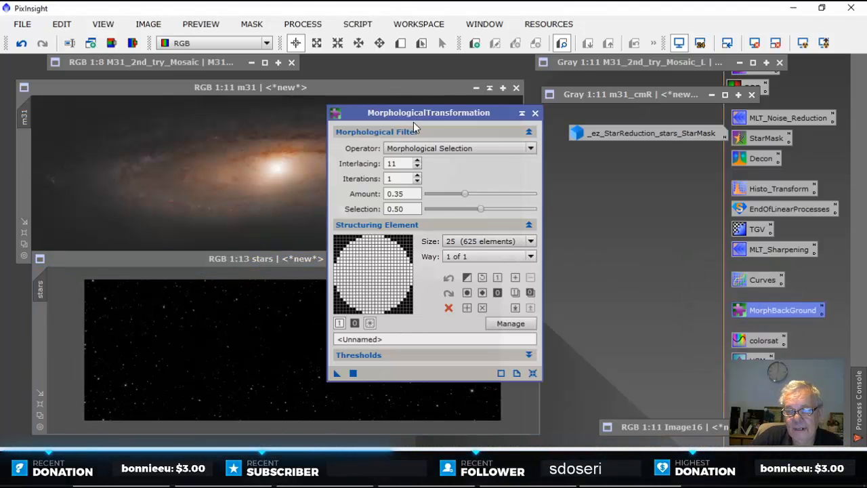
pyautogui.moveTo(415, 113); pyautogui.dragTo(656, 80)
pyautogui.click(760, 337)
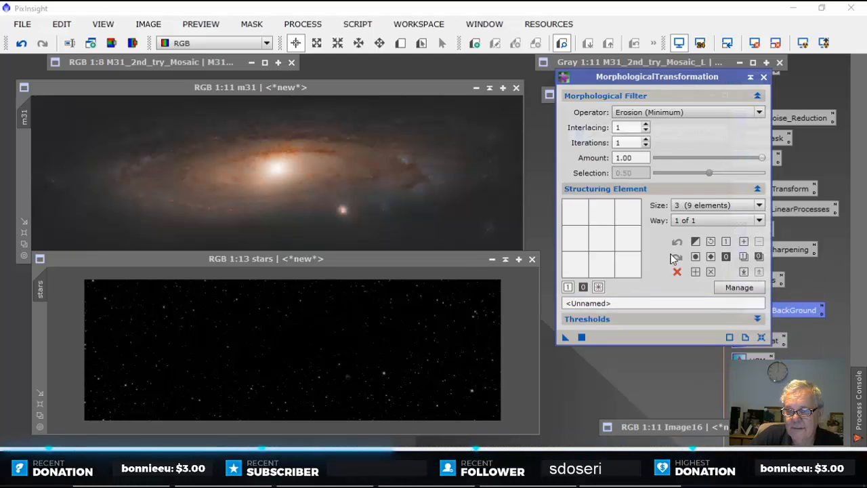
pyautogui.click(760, 205)
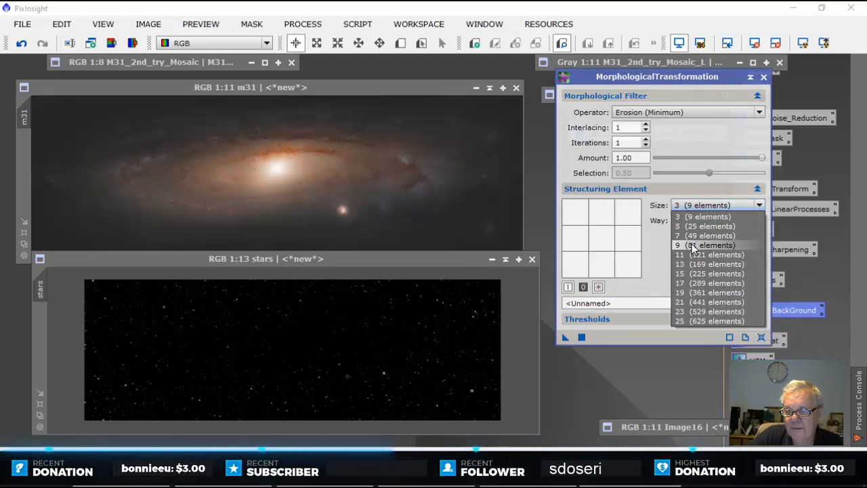
pyautogui.click(698, 234)
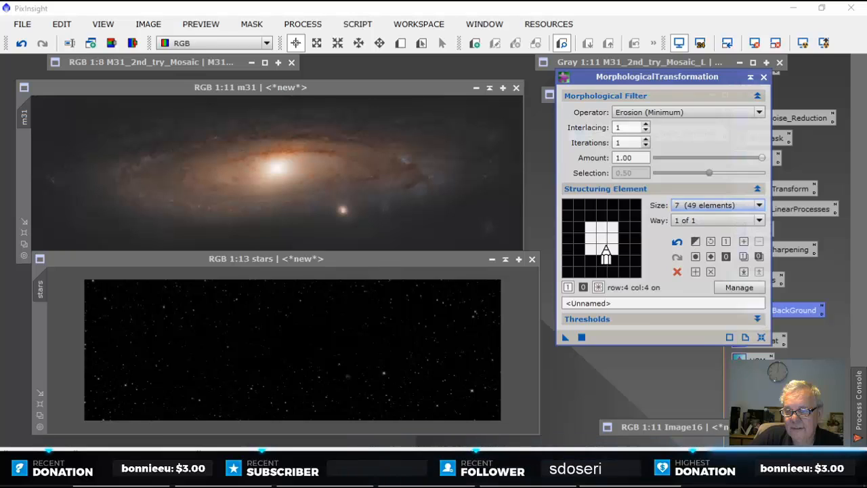
# Step: Apply Morphological Selection with a circular structuring element and amount 0.48 to the stars image, undoing and redoing it to compare
pyautogui.click(695, 256)
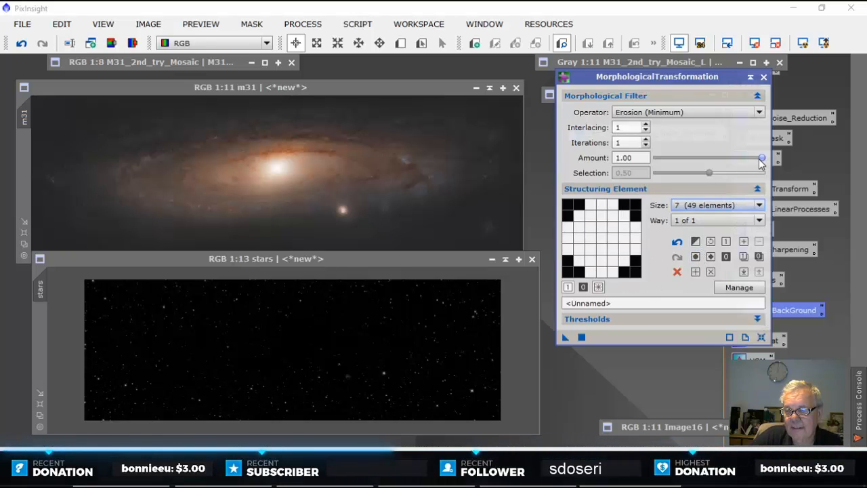
pyautogui.moveTo(761, 158); pyautogui.dragTo(705, 160)
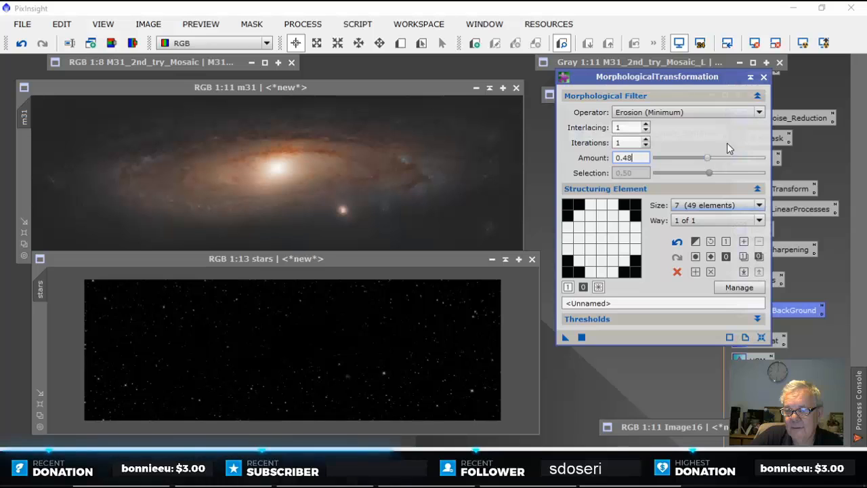
pyautogui.click(757, 113)
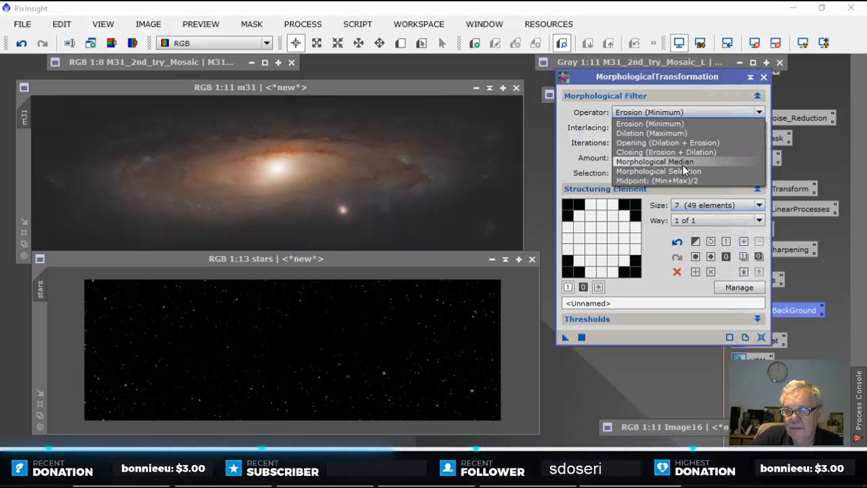
pyautogui.click(679, 171)
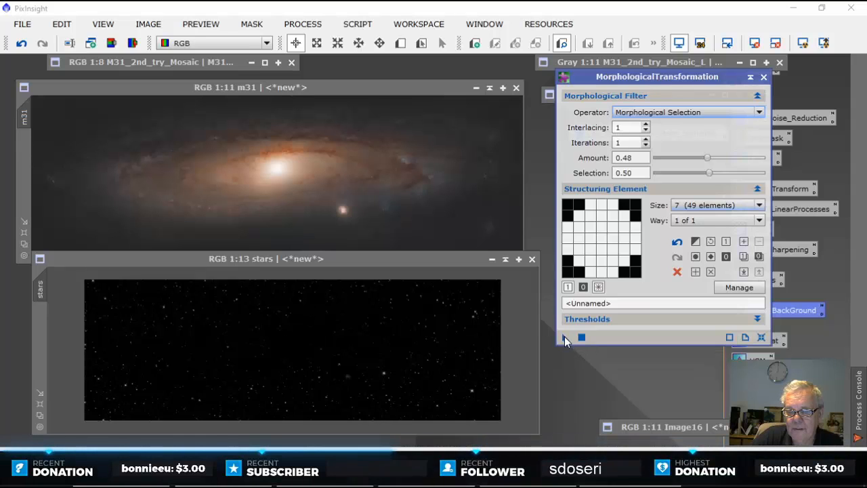
pyautogui.moveTo(566, 337); pyautogui.dragTo(389, 349)
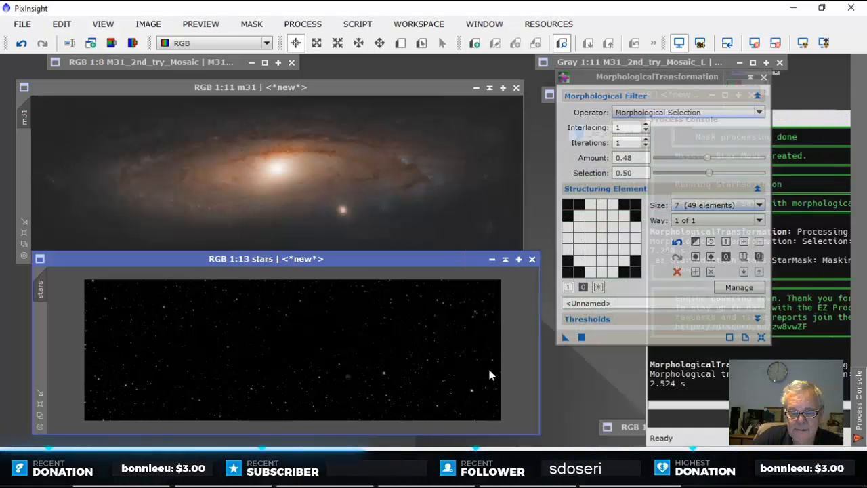
pyautogui.click(21, 44)
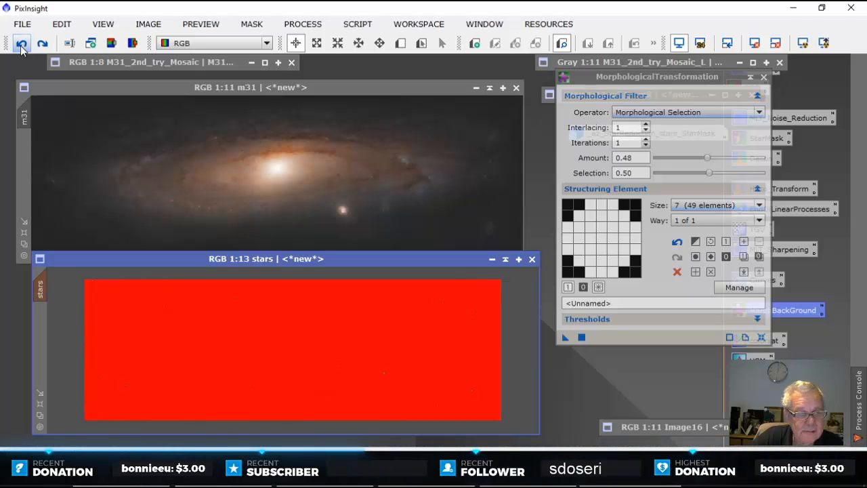
pyautogui.click(42, 44)
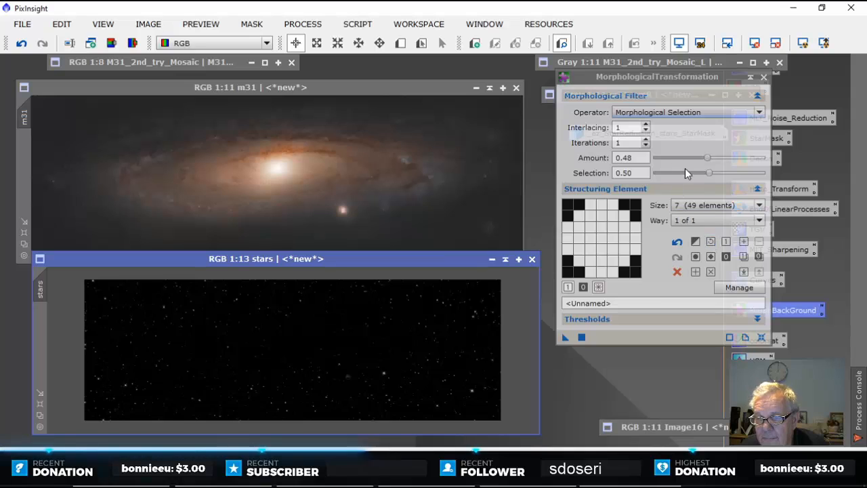
# Step: Try Morphological Selection on the stars image with amount 1.00 and selection 1.00, compare and undo it, and align the stars window under m31
pyautogui.moveTo(709, 160); pyautogui.dragTo(763, 161)
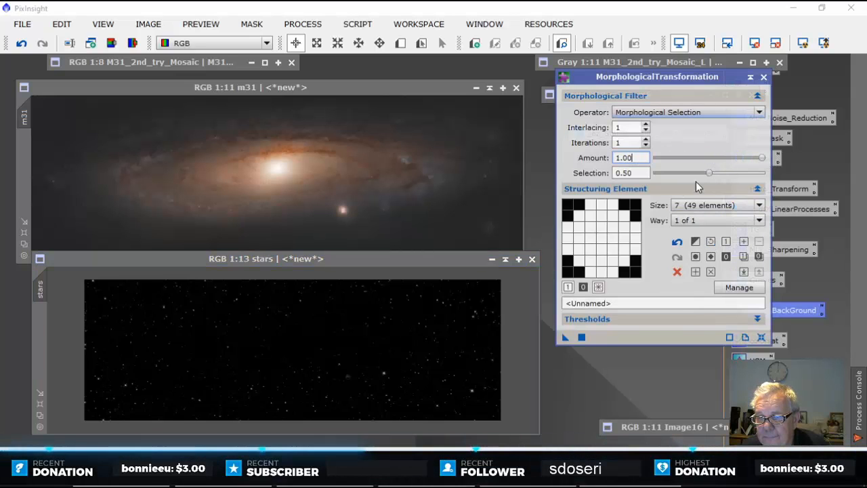
pyautogui.moveTo(708, 173); pyautogui.dragTo(776, 177)
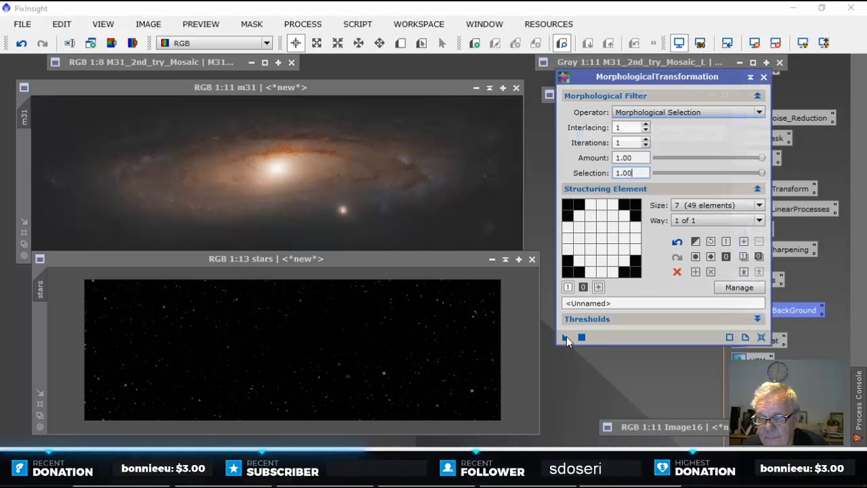
pyautogui.moveTo(567, 338); pyautogui.dragTo(455, 350)
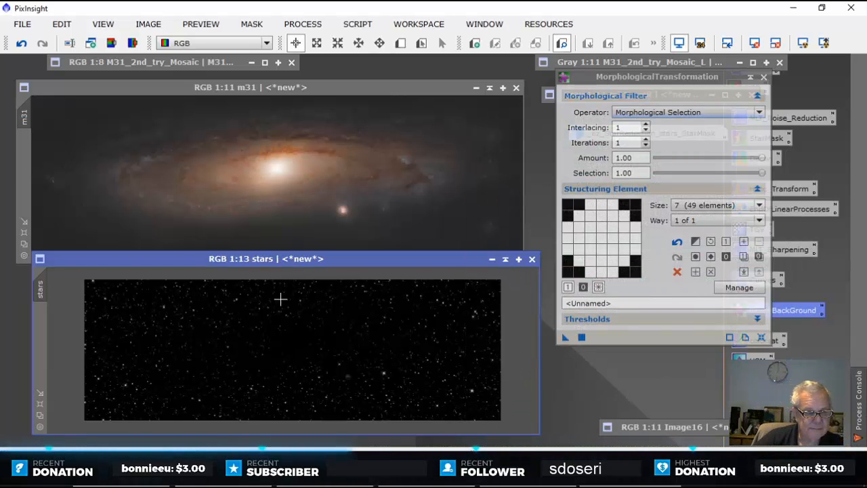
pyautogui.click(21, 45)
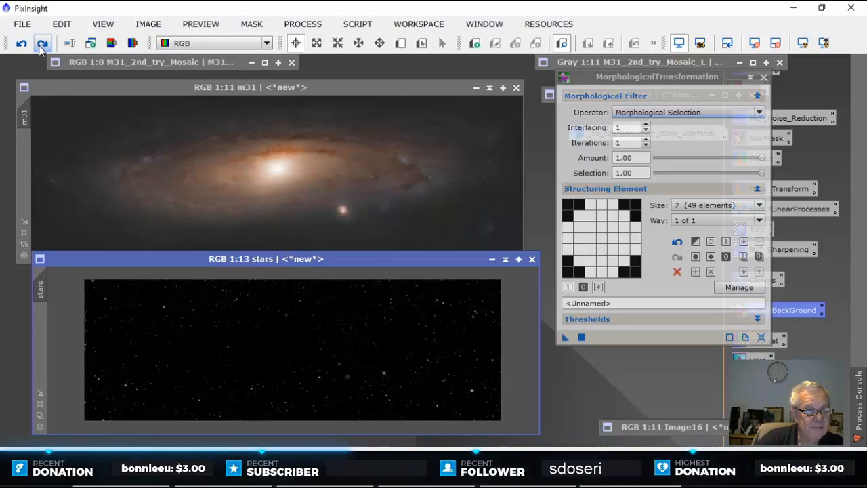
pyautogui.click(43, 44)
pyautogui.click(21, 45)
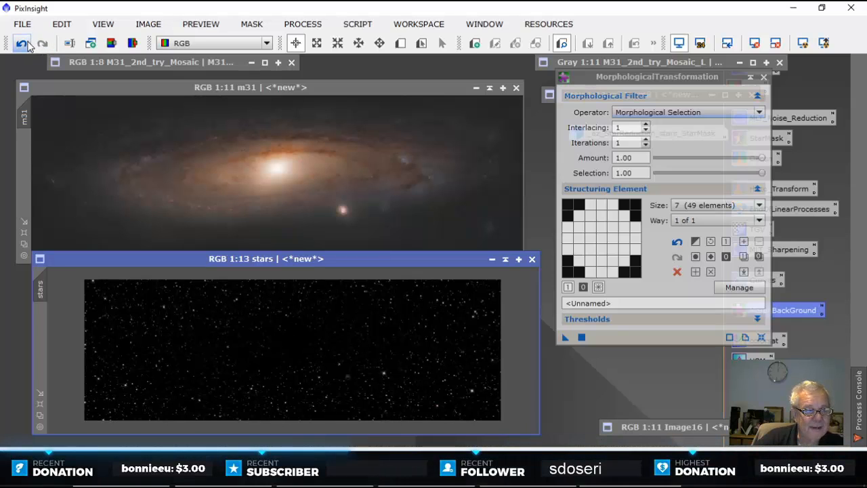
pyautogui.click(765, 79)
pyautogui.moveTo(461, 261); pyautogui.dragTo(444, 268)
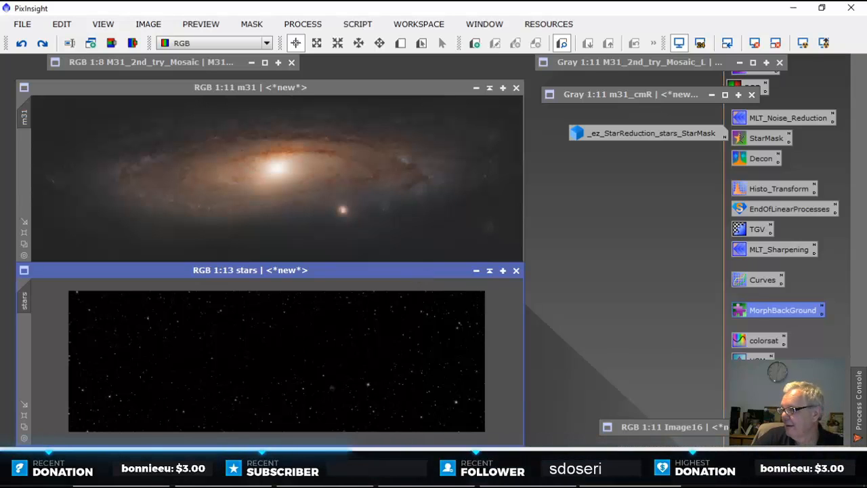
# Step: Preview the saved UnsharpMask process on the stars image, zooming in to compare with and without it, and close it unapplied
pyautogui.doubleClick(757, 358)
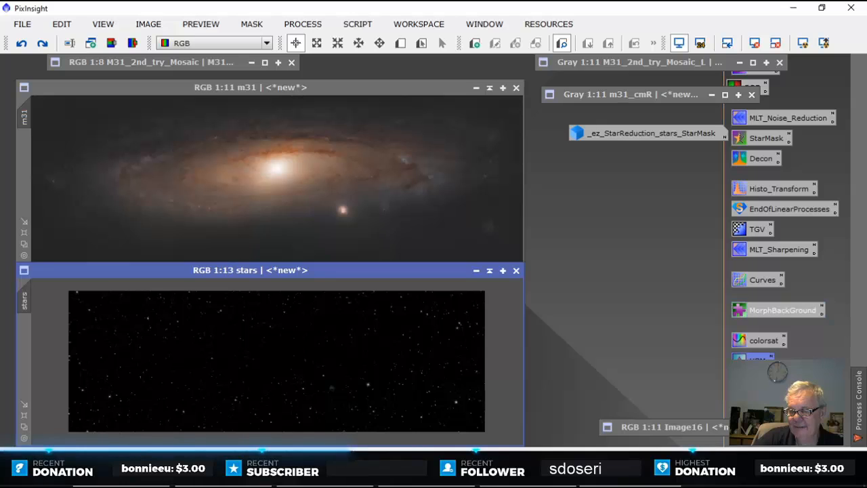
pyautogui.moveTo(598, 74); pyautogui.dragTo(720, 94)
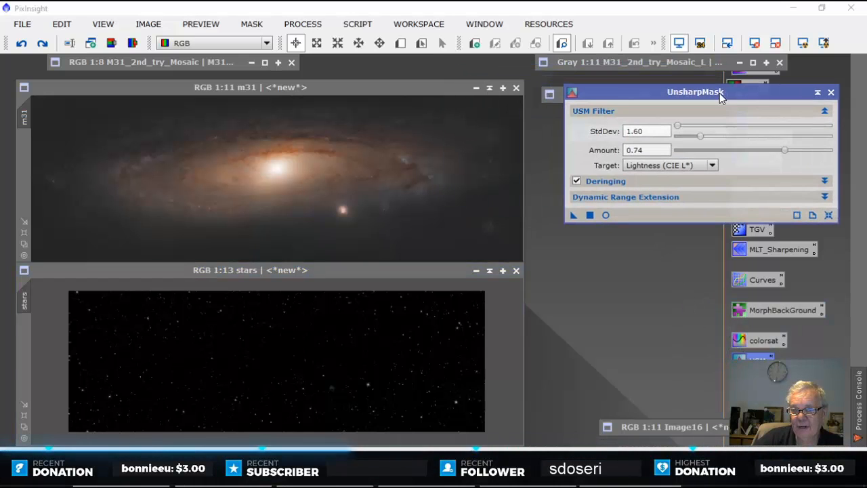
pyautogui.click(608, 215)
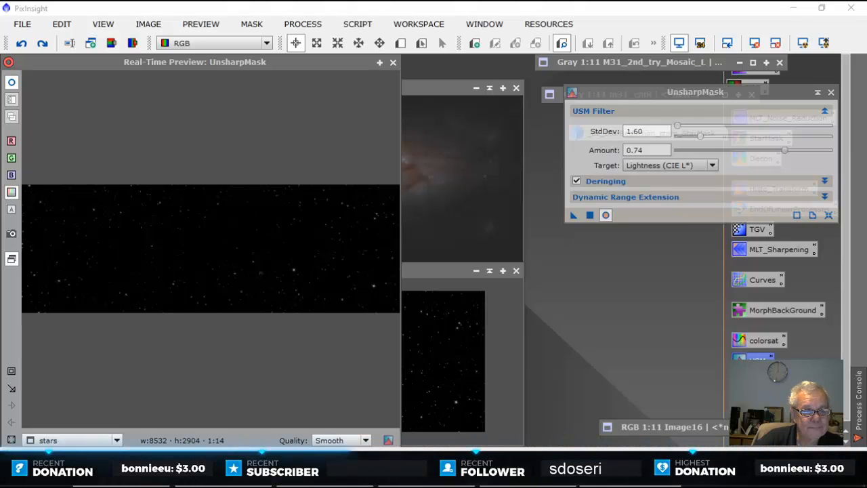
pyautogui.click(13, 85)
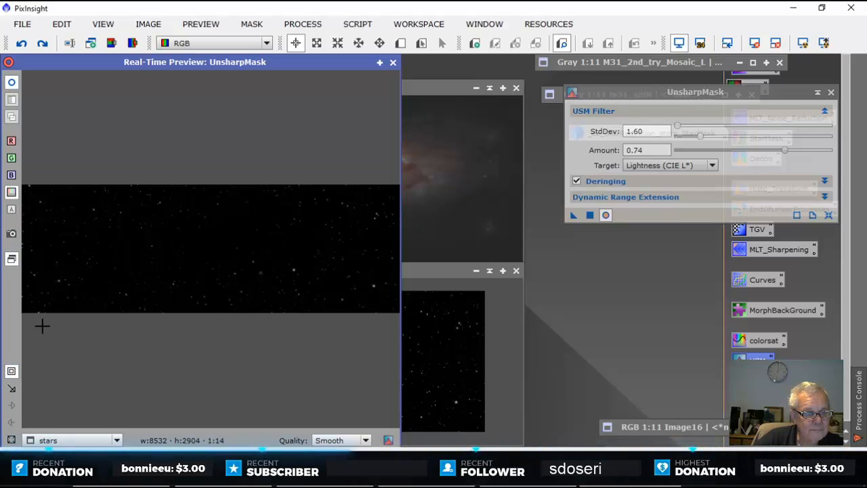
pyautogui.moveTo(213, 240); pyautogui.dragTo(325, 294)
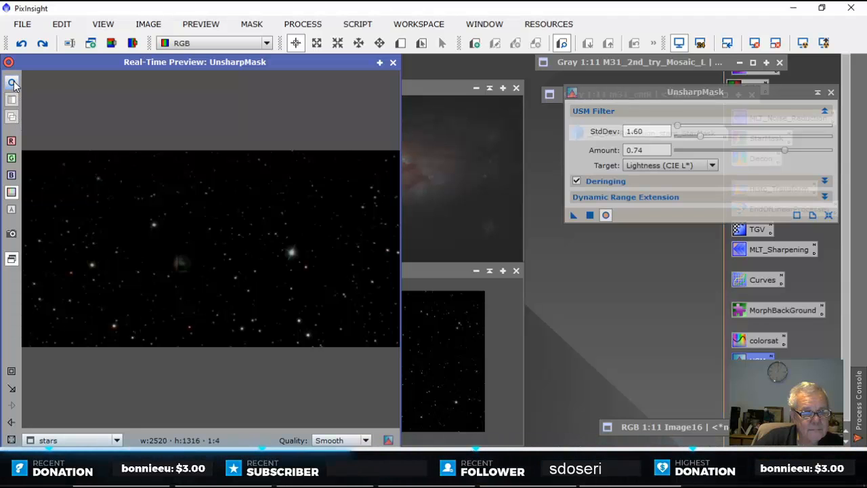
pyautogui.click(393, 62)
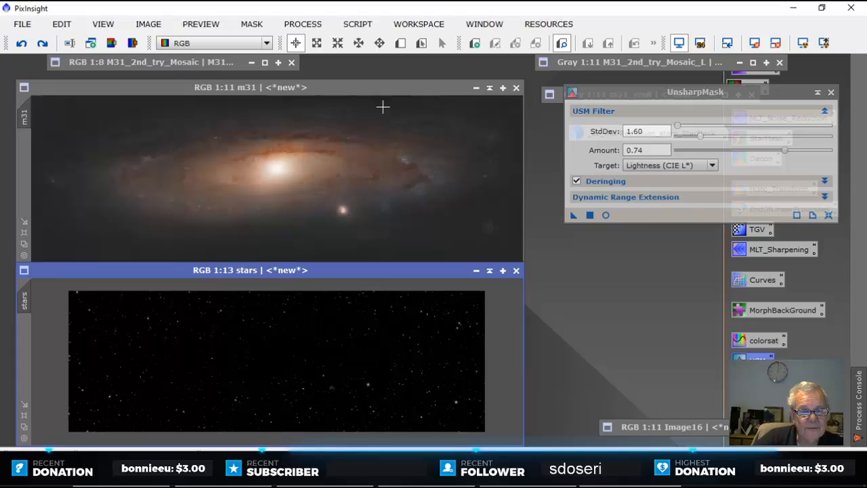
pyautogui.click(831, 93)
# Step: Preview the saved MLT_Sharpening process on the stars image, apply it there, and close the process window
pyautogui.doubleClick(765, 250)
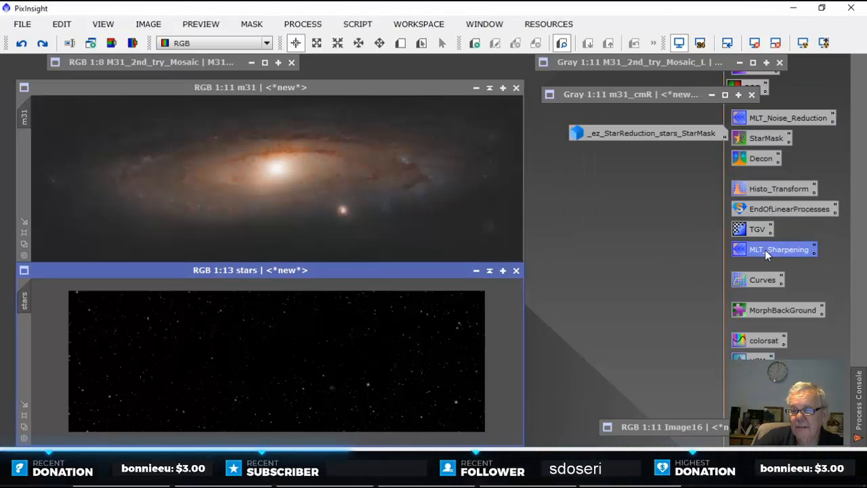
pyautogui.moveTo(559, 15); pyautogui.dragTo(731, 15)
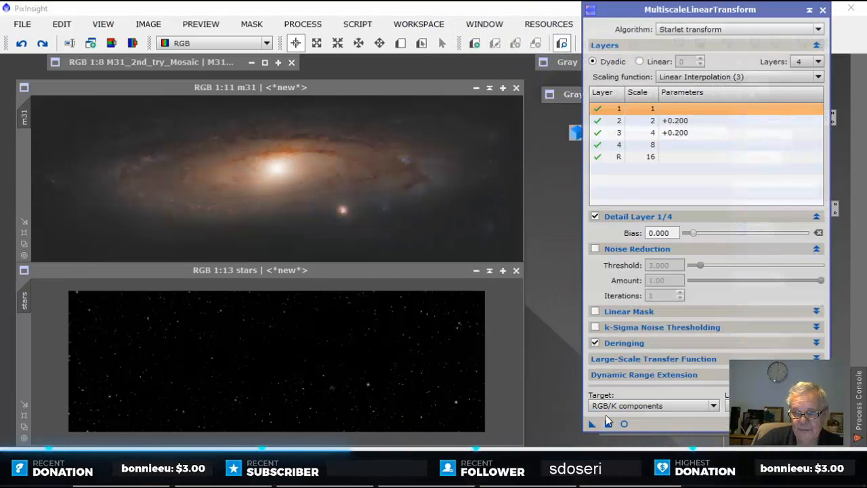
pyautogui.click(437, 268)
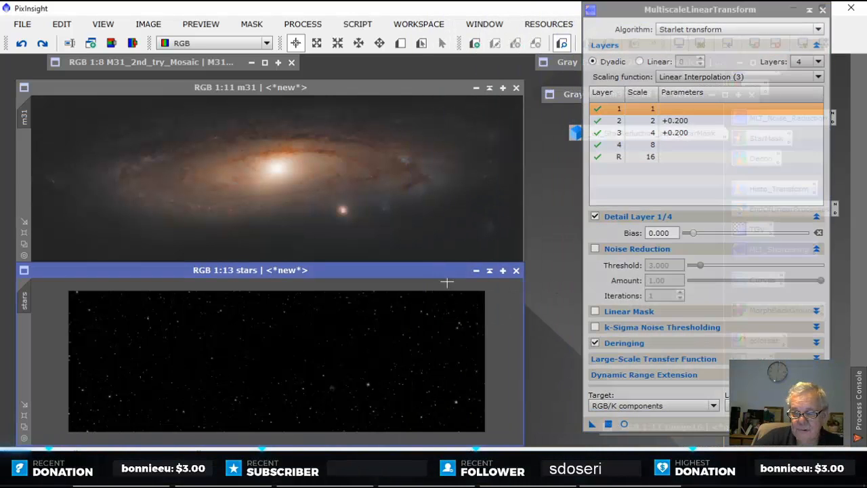
pyautogui.click(623, 424)
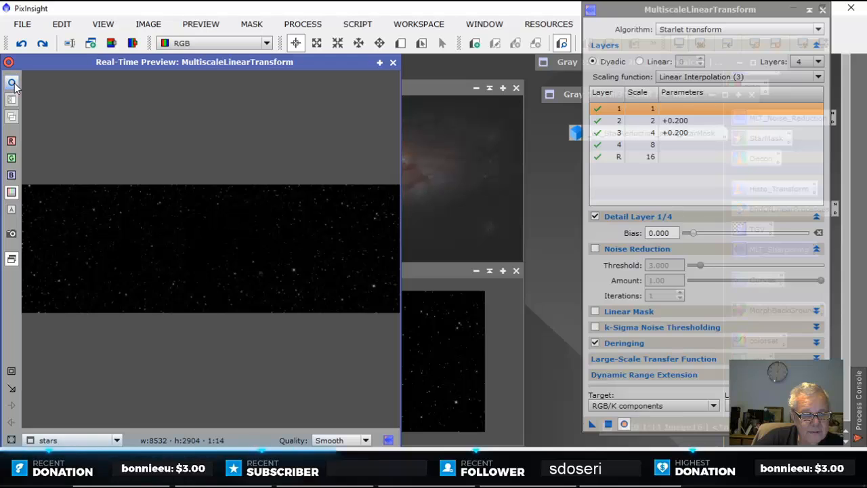
pyautogui.click(392, 63)
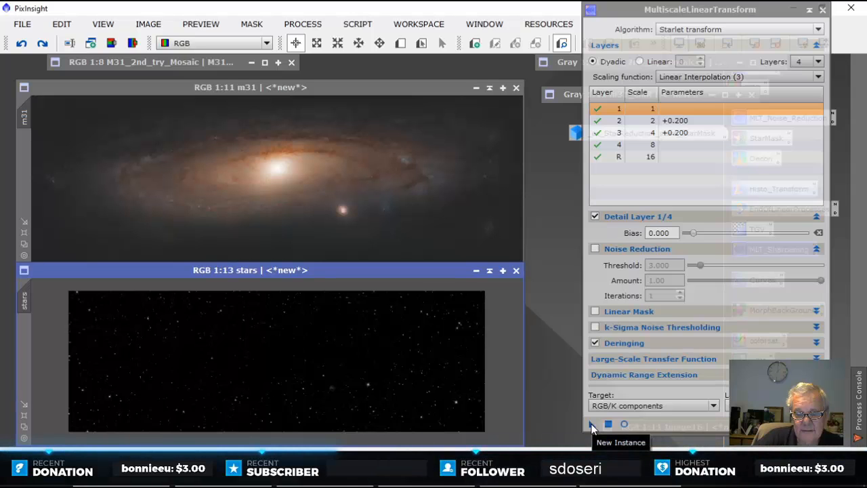
pyautogui.moveTo(591, 426); pyautogui.dragTo(370, 369)
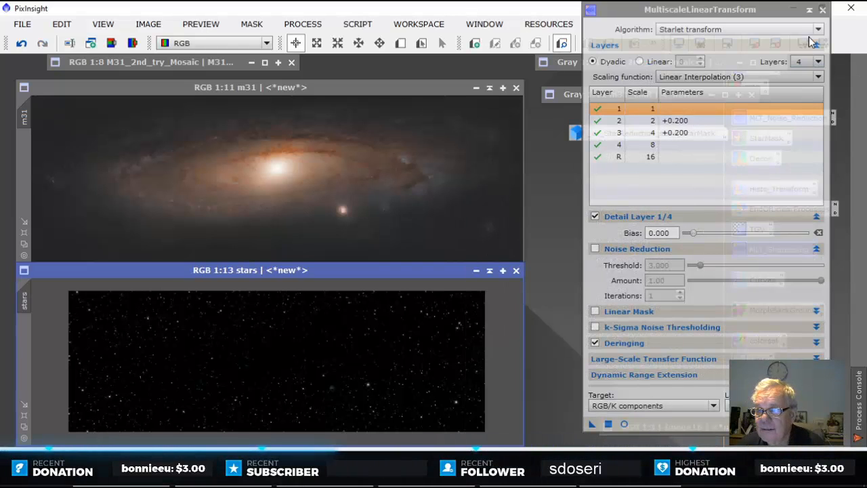
pyautogui.click(823, 9)
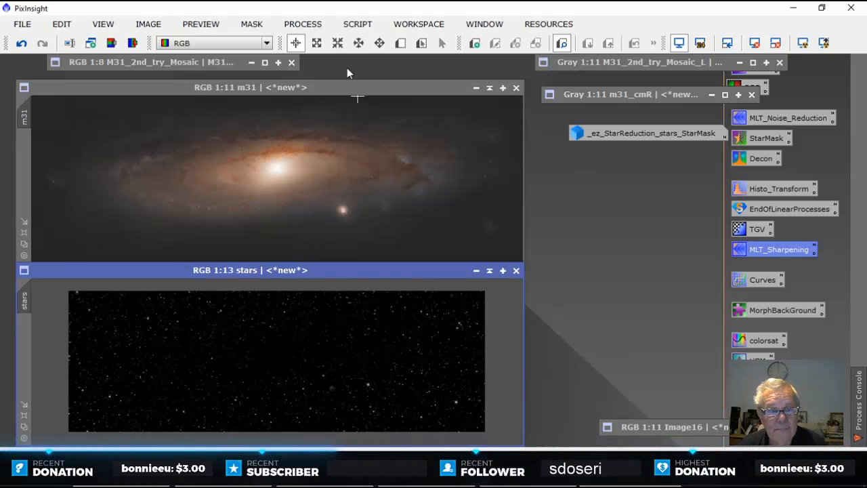
# Step: Run PixelMath with the expression m31+stars to create a new combined image, and move its window out of the way
pyautogui.click(302, 24)
pyautogui.moveTo(407, 16)
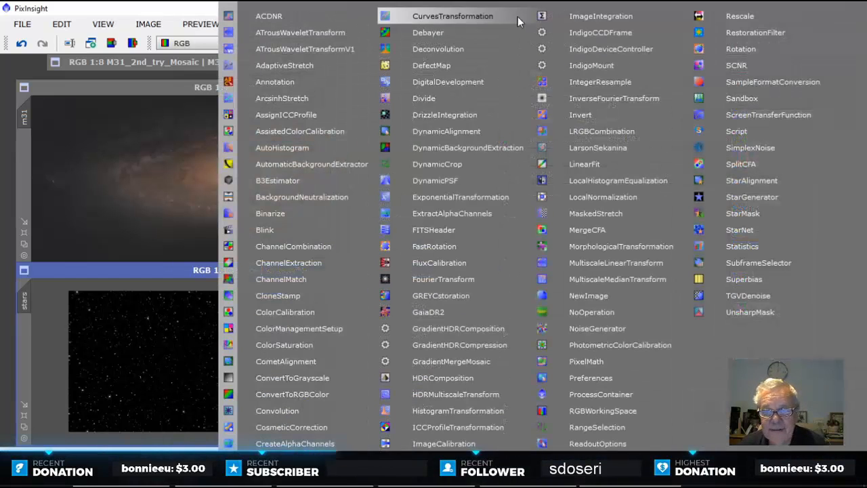
pyautogui.click(587, 360)
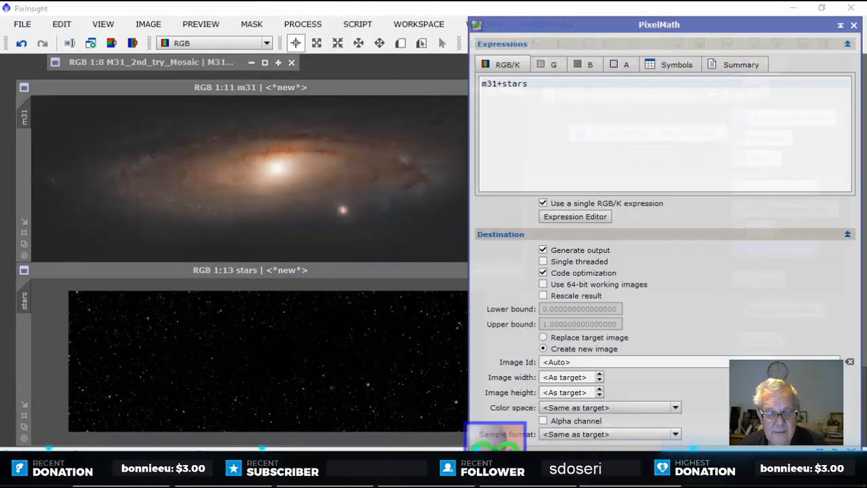
pyautogui.click(481, 448)
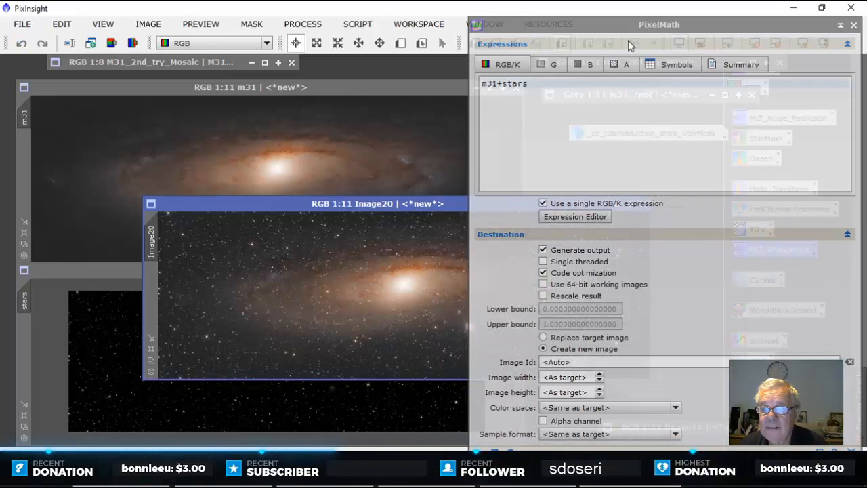
pyautogui.moveTo(623, 26); pyautogui.dragTo(866, 34)
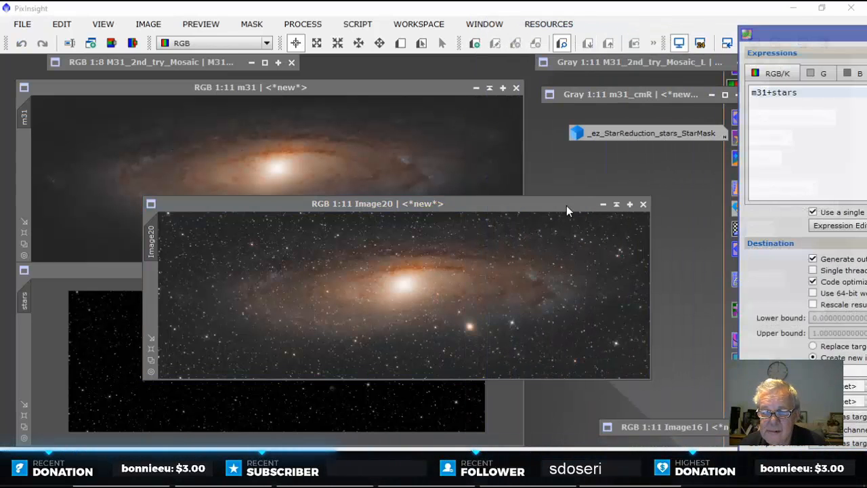
# Step: Examine the star appearance in the combined galaxy image at several zoom levels
pyautogui.moveTo(566, 205); pyautogui.dragTo(484, 194)
pyautogui.scroll(3, 488, 246)
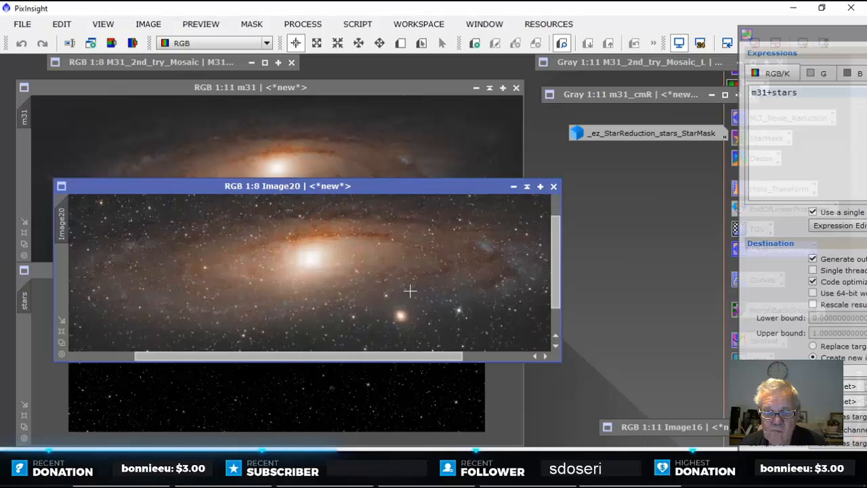
pyautogui.scroll(1, 410, 292)
pyautogui.scroll(-5, 409, 290)
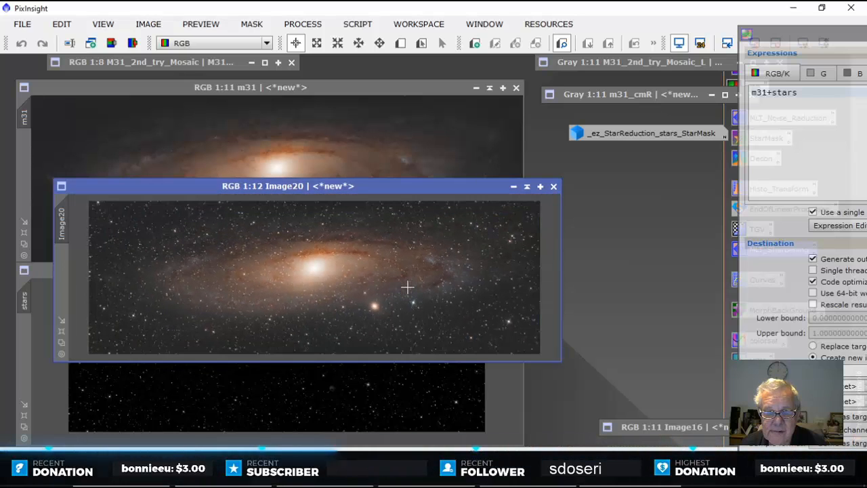
pyautogui.scroll(1, 407, 287)
pyautogui.scroll(1, 420, 277)
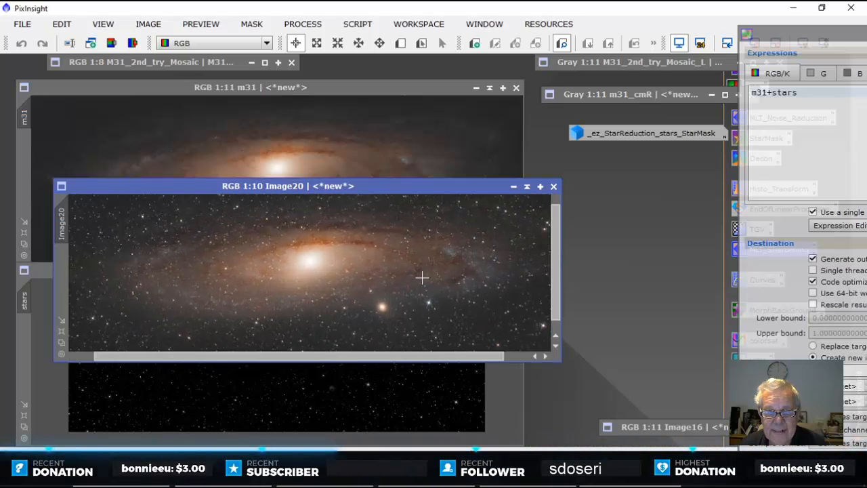
pyautogui.scroll(1, 425, 275)
pyautogui.scroll(-3, 425, 275)
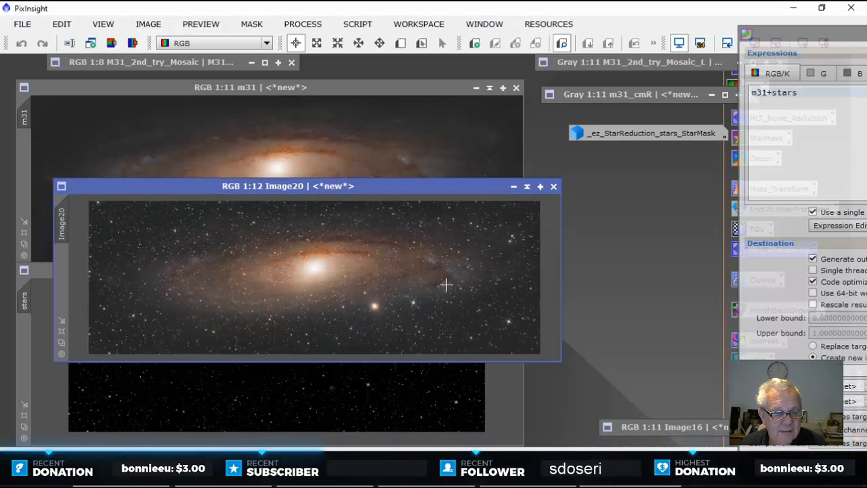
# Step: Close the combined image, reposition the stars window, and undo the sharpening on the stars image
pyautogui.click(552, 187)
pyautogui.moveTo(403, 273); pyautogui.dragTo(434, 261)
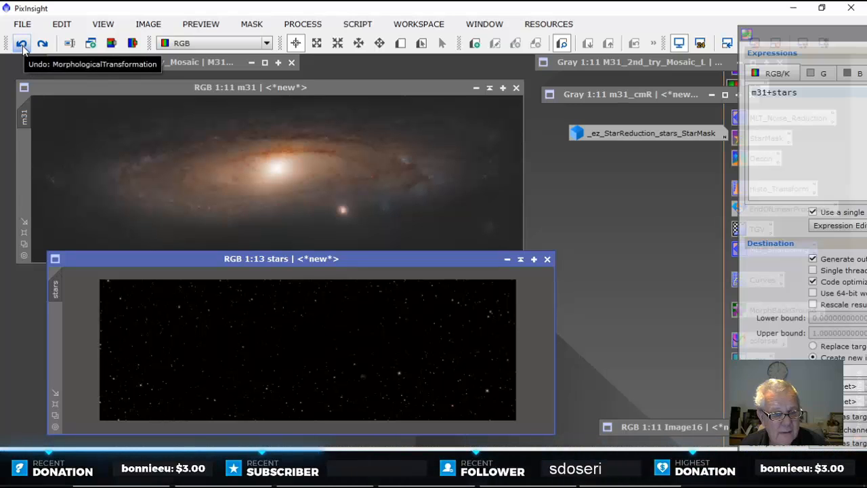
# Step: Undo and restore the morphological transformation on the stars image, and align its window beneath m31
pyautogui.click(22, 46)
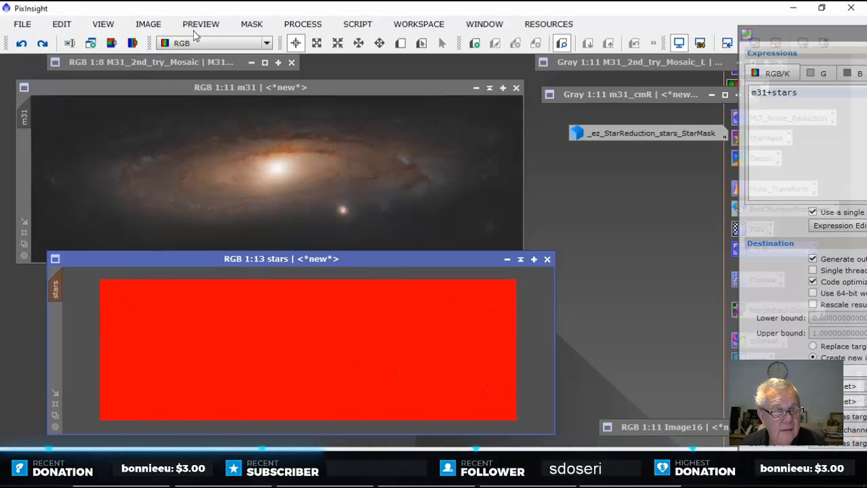
pyautogui.click(42, 44)
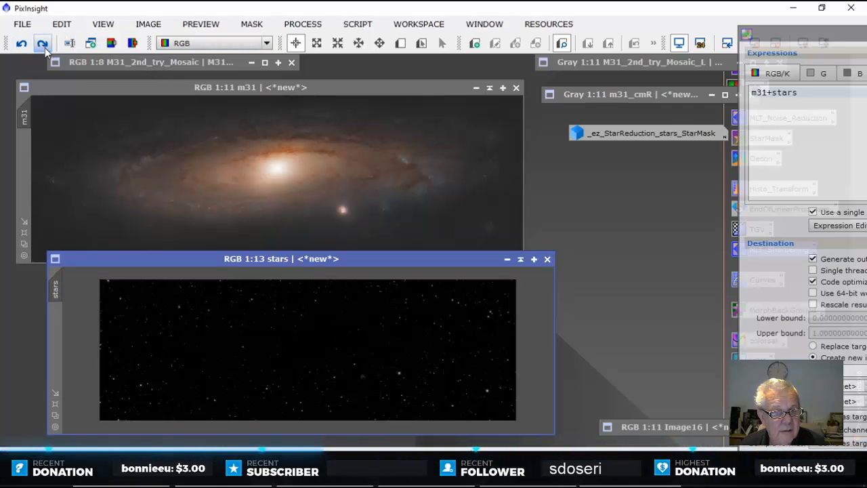
pyautogui.moveTo(322, 260); pyautogui.dragTo(292, 259)
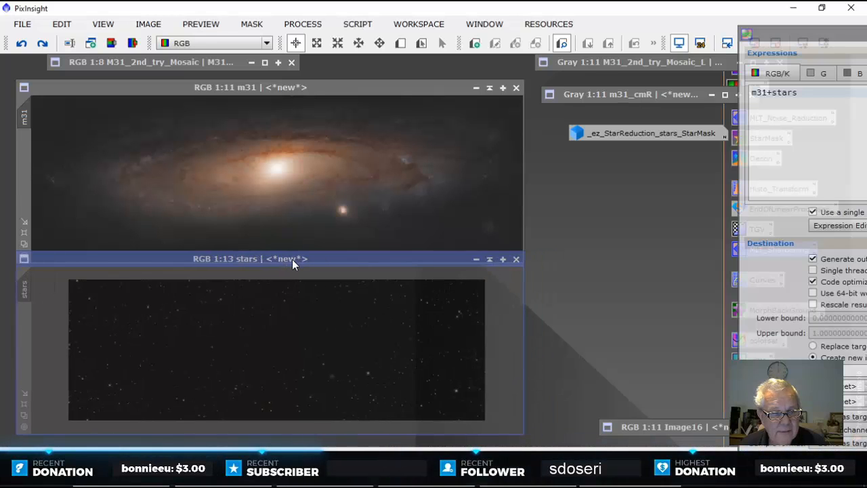
# Step: Combine the images with the PixelMath expression m31+stars, check the new image, and close both it and PixelMath
pyautogui.moveTo(838, 39); pyautogui.dragTo(757, 14)
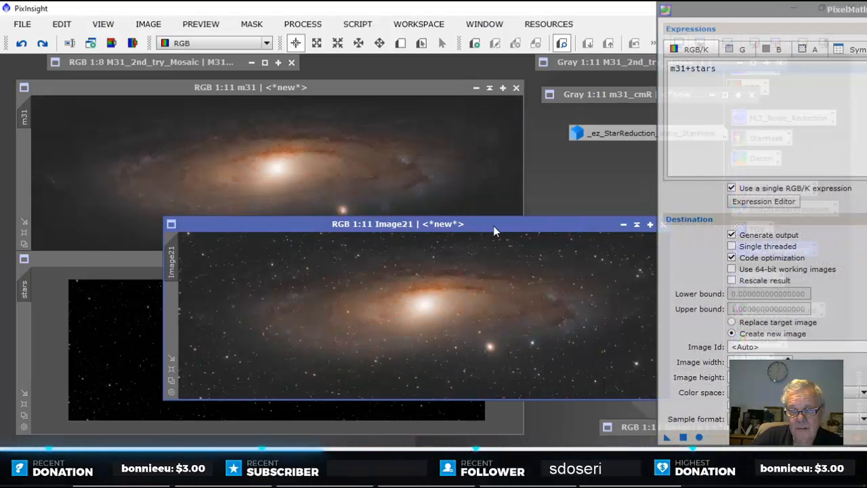
pyautogui.moveTo(494, 226); pyautogui.dragTo(420, 218)
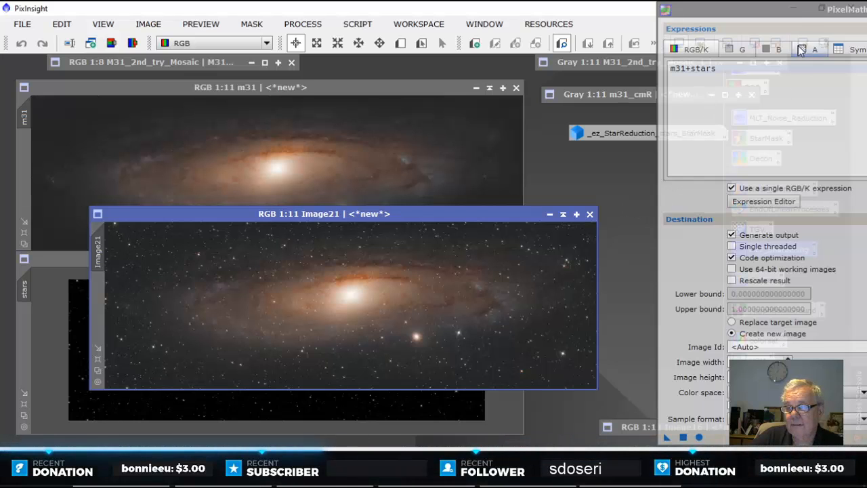
pyautogui.moveTo(802, 51); pyautogui.dragTo(724, 48)
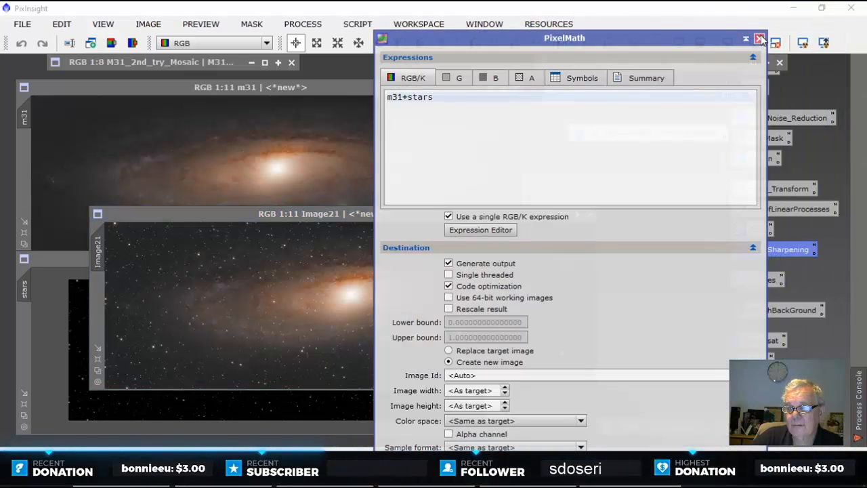
pyautogui.click(760, 38)
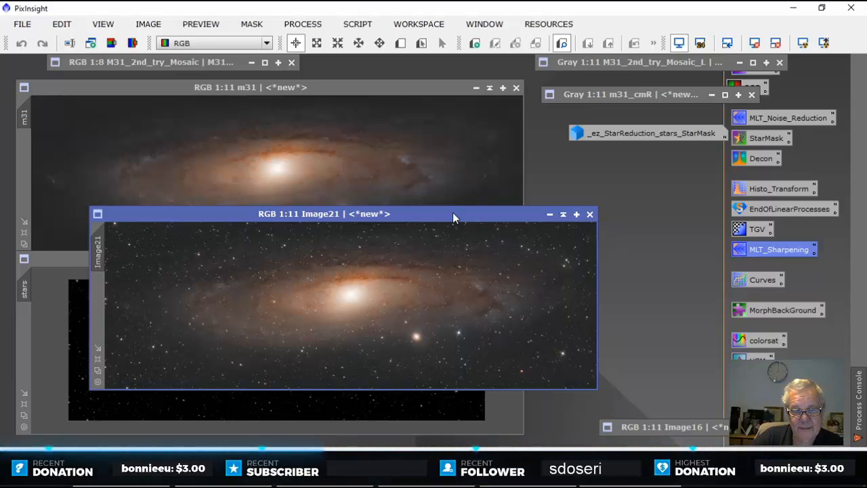
pyautogui.click(589, 214)
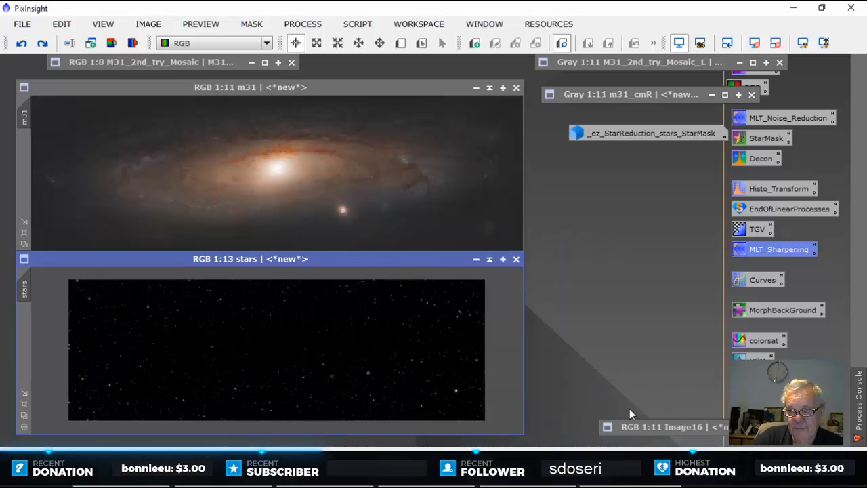
# Step: Raise the saturation curve at input 0.50129 to output 0.75452, apply it to the stars image, and close the preview and Curves
pyautogui.doubleClick(762, 280)
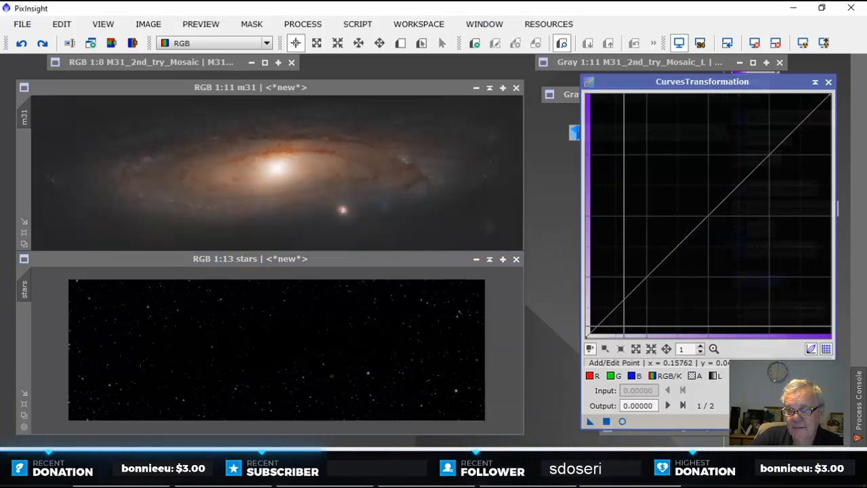
pyautogui.click(624, 421)
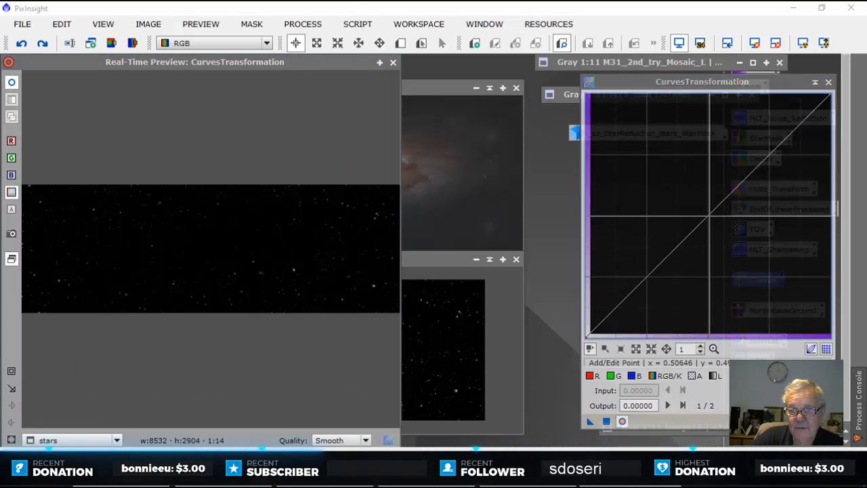
pyautogui.moveTo(709, 216); pyautogui.dragTo(635, 103)
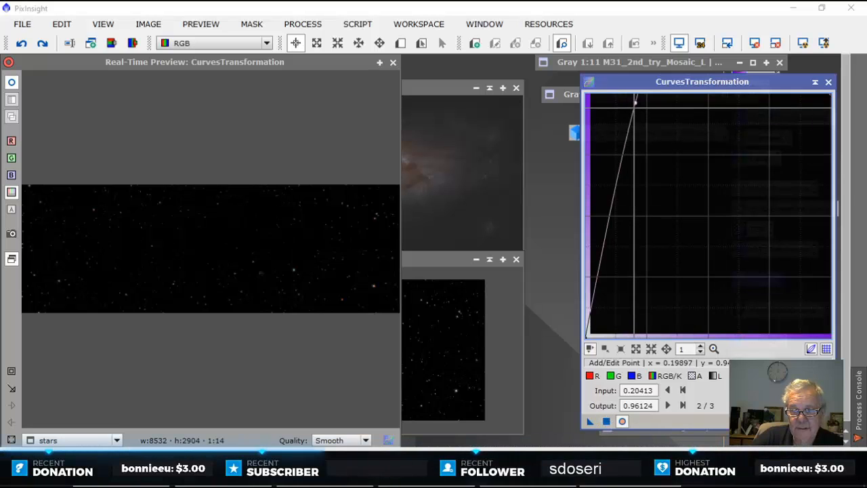
pyautogui.moveTo(634, 105); pyautogui.dragTo(709, 153)
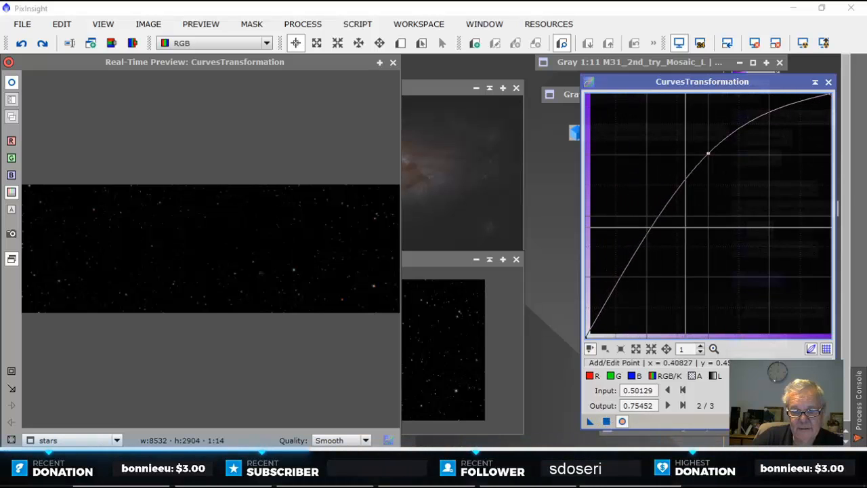
pyautogui.click(607, 422)
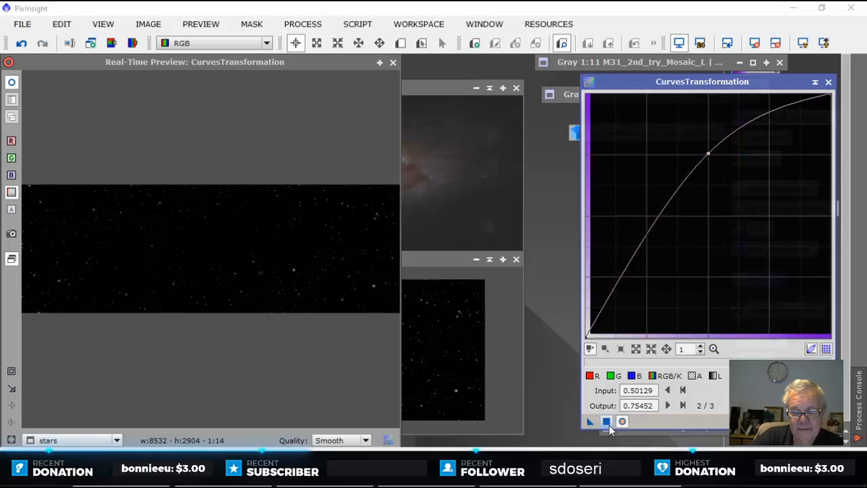
pyautogui.click(606, 421)
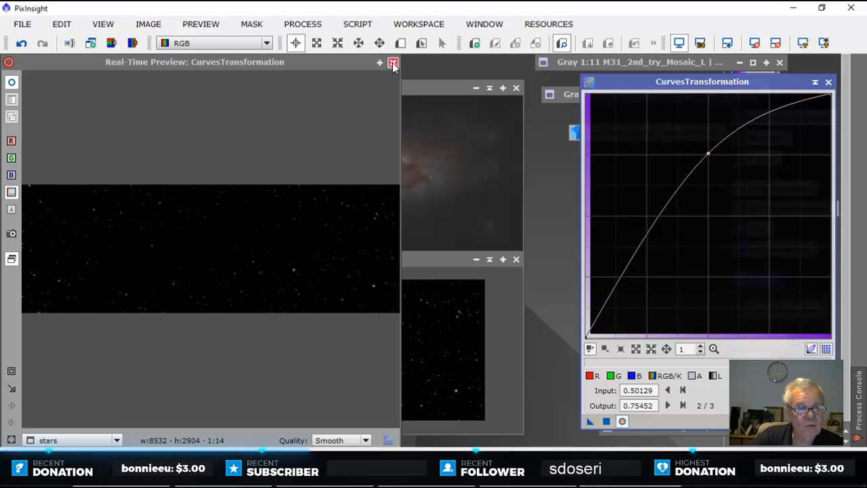
pyautogui.click(393, 63)
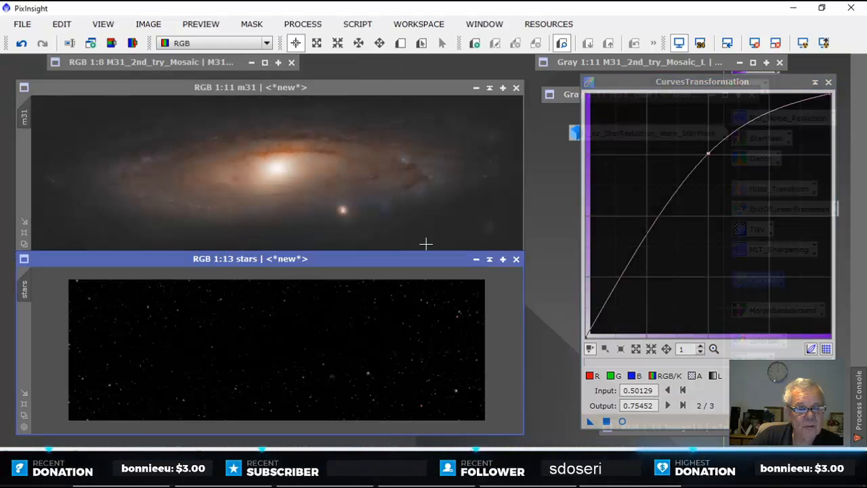
pyautogui.click(827, 82)
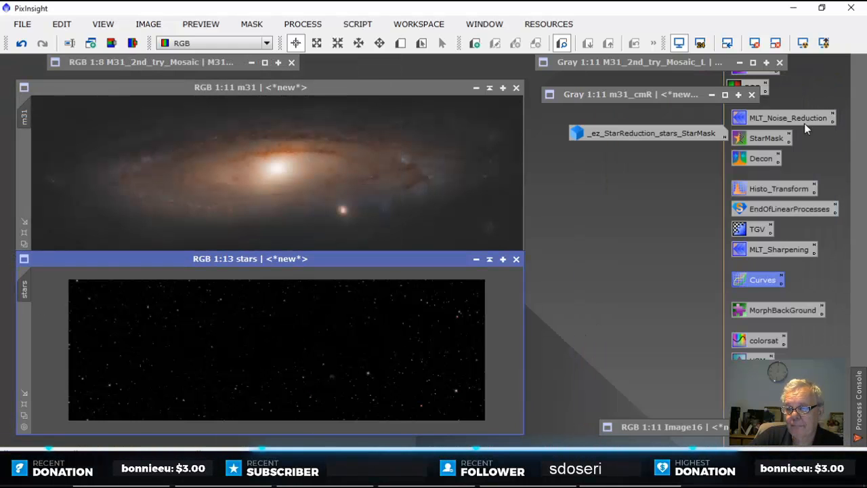
# Step: Run PixelMath with m31+stars to create a new combined image, collapse the process window, and arrange both windows
pyautogui.click(308, 28)
pyautogui.moveTo(406, 16)
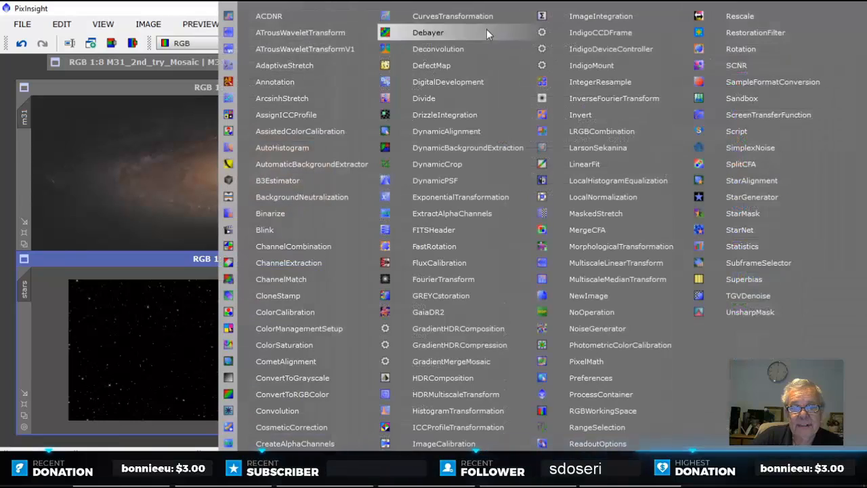
pyautogui.click(594, 361)
pyautogui.moveTo(384, 461); pyautogui.dragTo(325, 380)
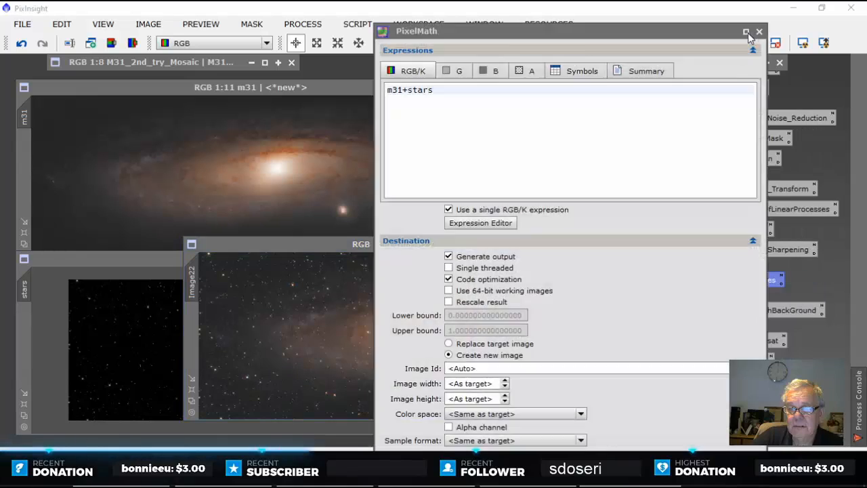
pyautogui.click(747, 33)
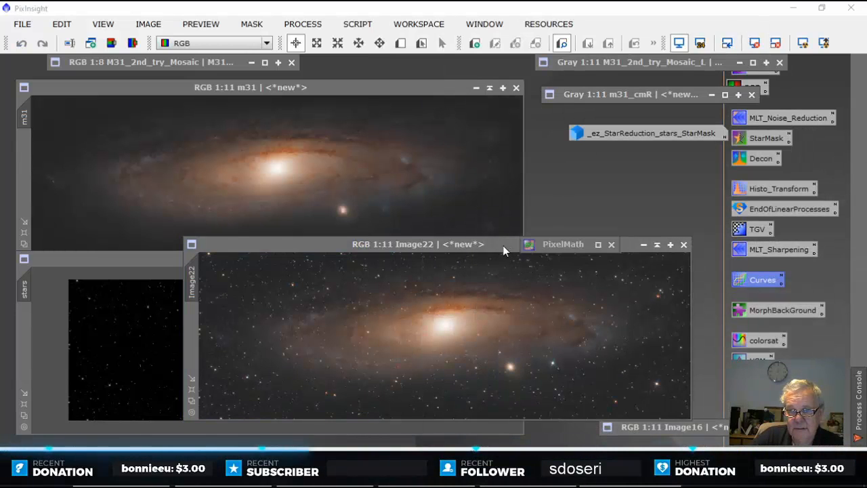
pyautogui.moveTo(503, 245); pyautogui.dragTo(388, 222)
pyautogui.moveTo(580, 246)
pyautogui.mouseDown()
pyautogui.moveTo(602, 257)
pyautogui.moveTo(647, 385)
pyautogui.moveTo(670, 400)
pyautogui.mouseUp()
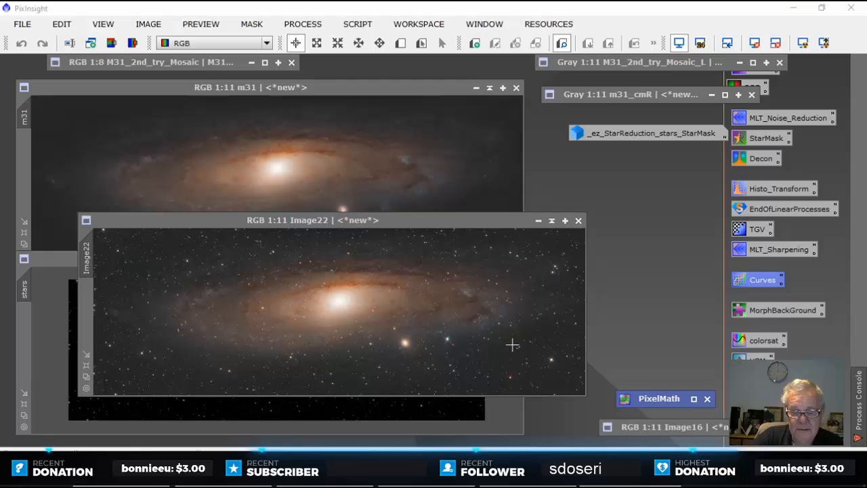
# Step: Maximize the new combined image and move the _ez_StarReduction_stars_StarMask icon off the galaxy picture
pyautogui.click(565, 220)
pyautogui.scroll(2, 416, 303)
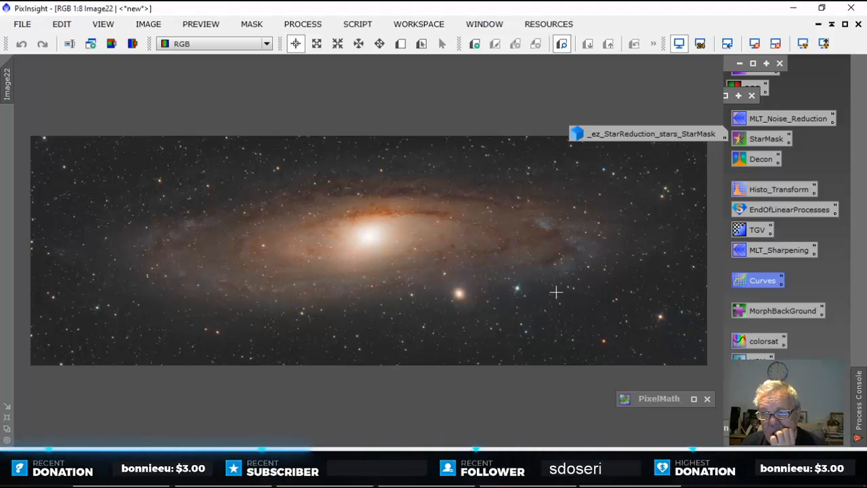
pyautogui.moveTo(670, 138); pyautogui.dragTo(675, 76)
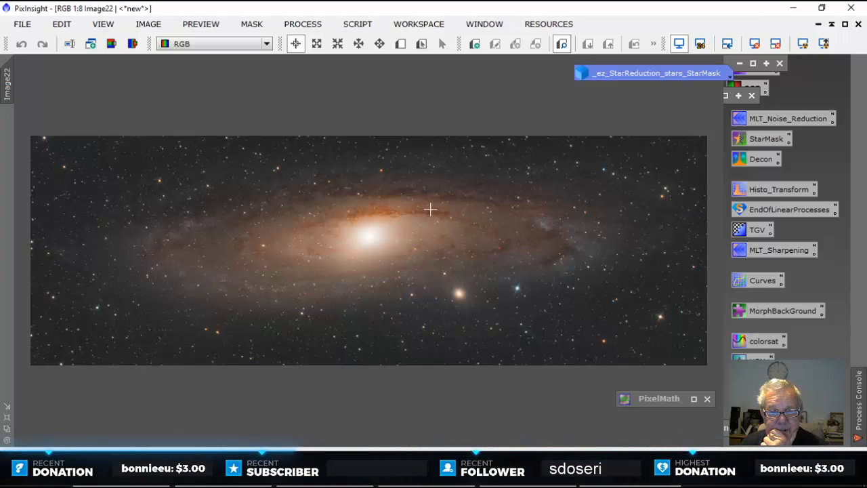
# Step: Preview Curves on the combined image and shape the L channel into an S-curve with points 0.24289/0.20672 and 0.74935/0.80879
pyautogui.doubleClick(768, 281)
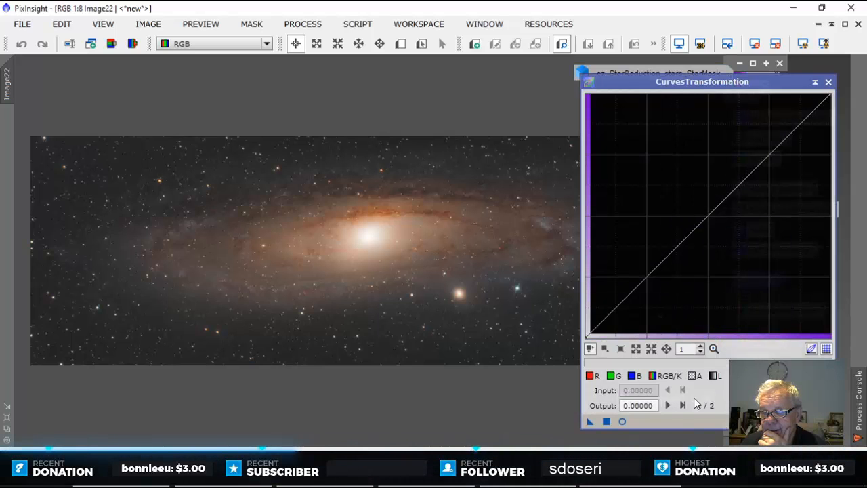
pyautogui.click(621, 421)
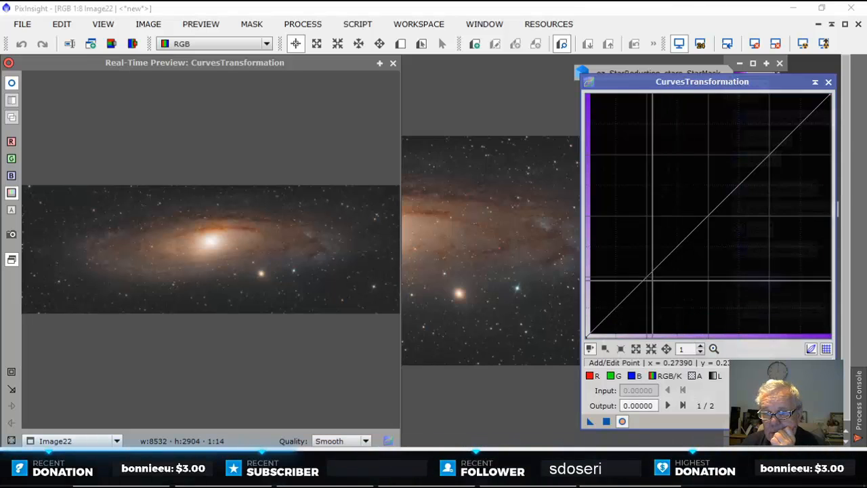
pyautogui.click(716, 376)
pyautogui.click(647, 276)
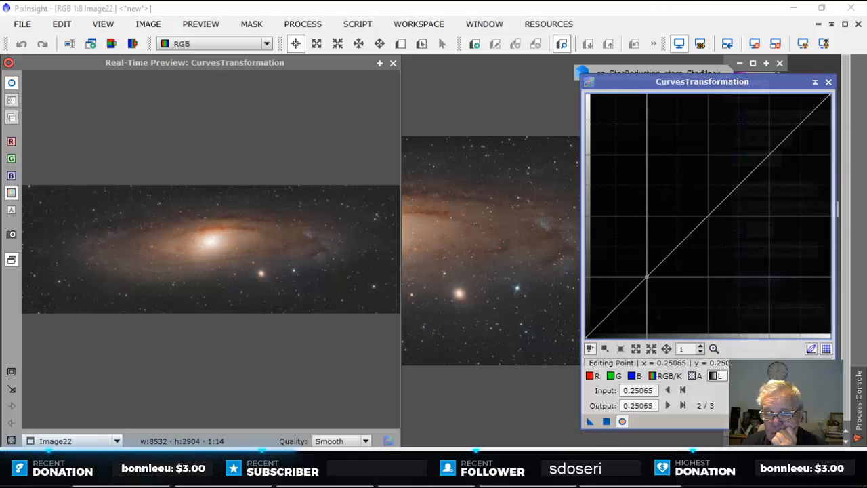
pyautogui.moveTo(647, 276); pyautogui.dragTo(645, 287)
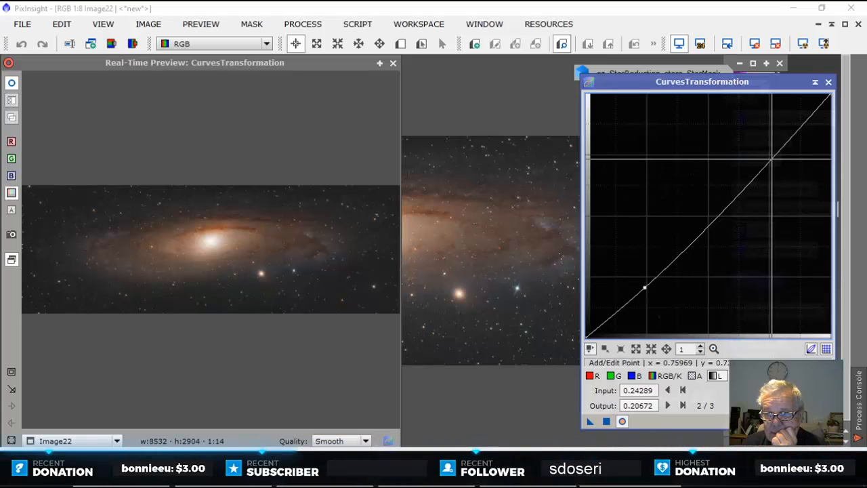
pyautogui.moveTo(771, 154); pyautogui.dragTo(770, 140)
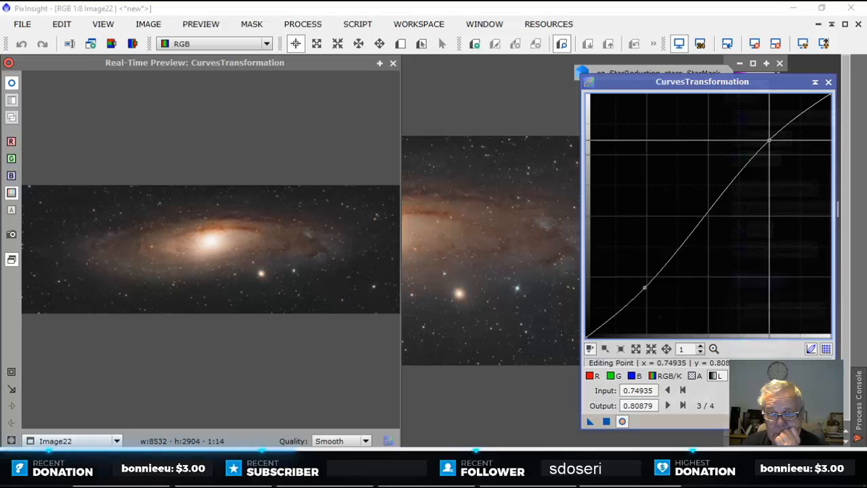
# Step: Apply the lightness S-curve to the combined image and put away the real-time preview and Curves window
pyautogui.click(606, 421)
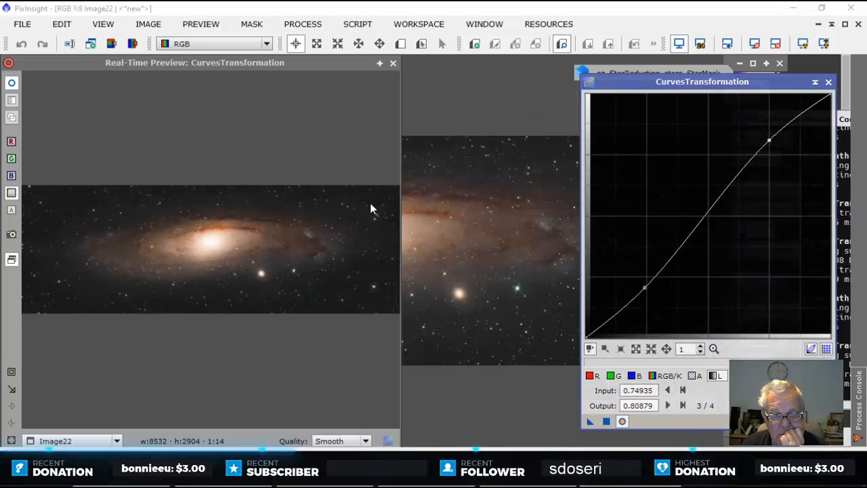
pyautogui.click(394, 63)
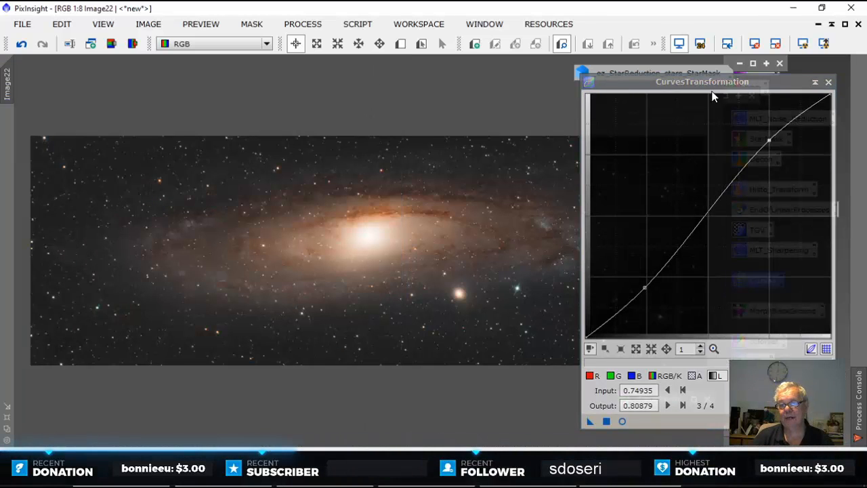
pyautogui.moveTo(716, 82)
pyautogui.mouseDown()
pyautogui.moveTo(798, 95)
pyautogui.moveTo(841, 87)
pyautogui.moveTo(705, 85)
pyautogui.mouseUp()
pyautogui.click(816, 85)
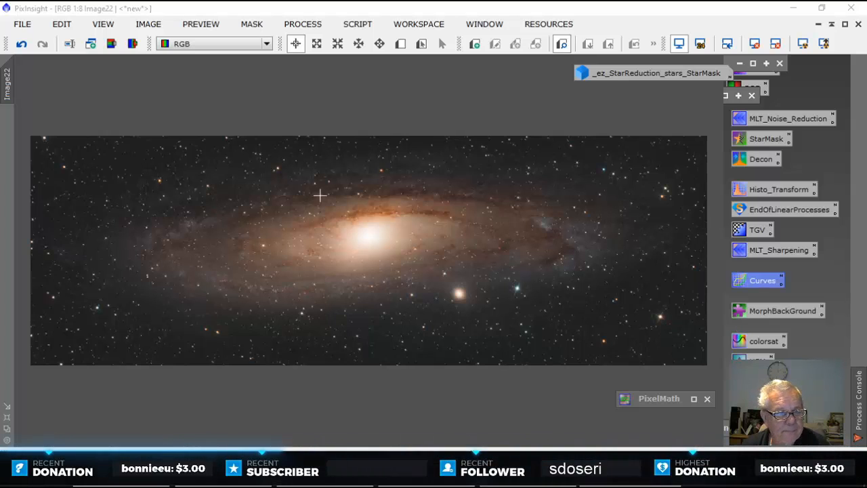
# Step: Expand the M31_2nd_try_Mosaic_L image to check it, collapse it again, and move the StarMask icon clear of its title
pyautogui.click(731, 66)
pyautogui.doubleClick(691, 63)
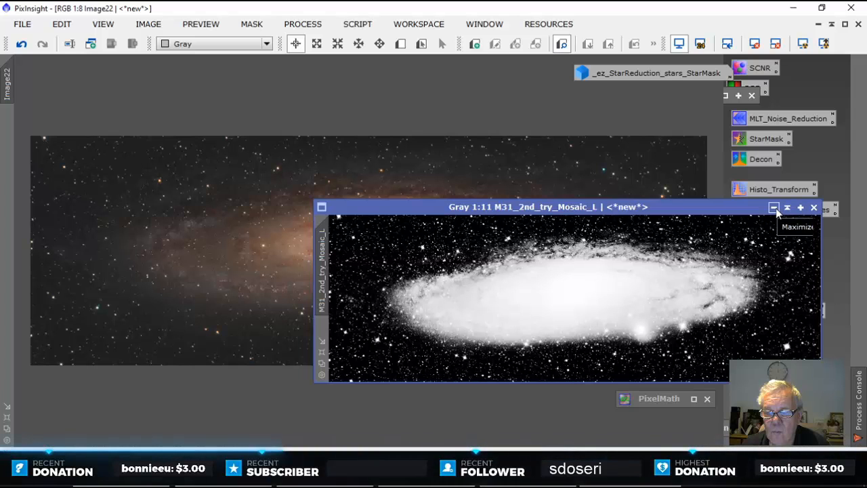
pyautogui.click(787, 208)
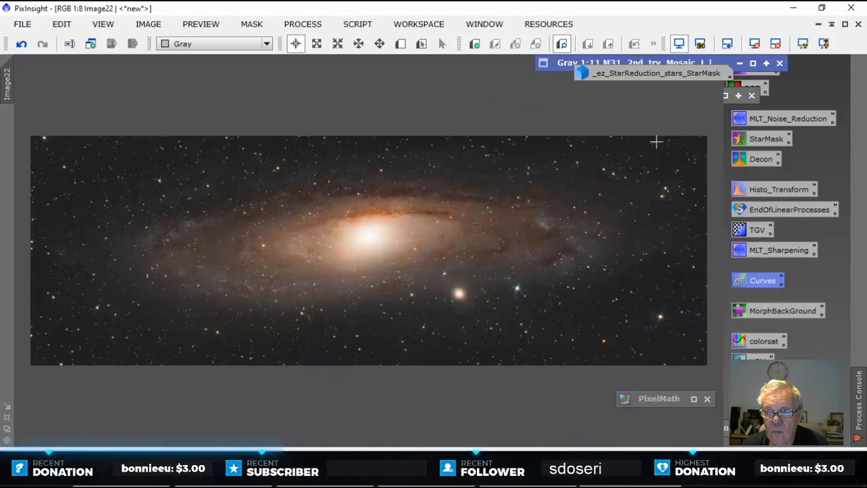
pyautogui.moveTo(640, 73); pyautogui.dragTo(597, 88)
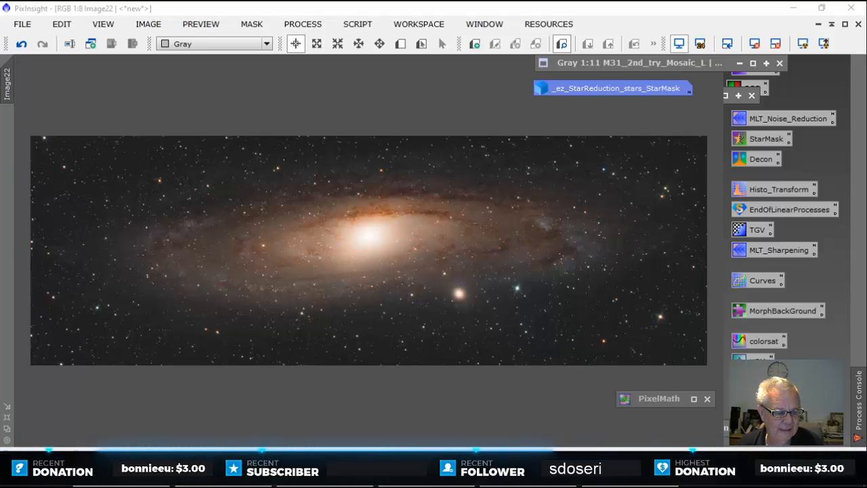
# Step: Restore the combined image to a normal window and move it aside to uncover the m31 and stars images
pyautogui.click(9, 418)
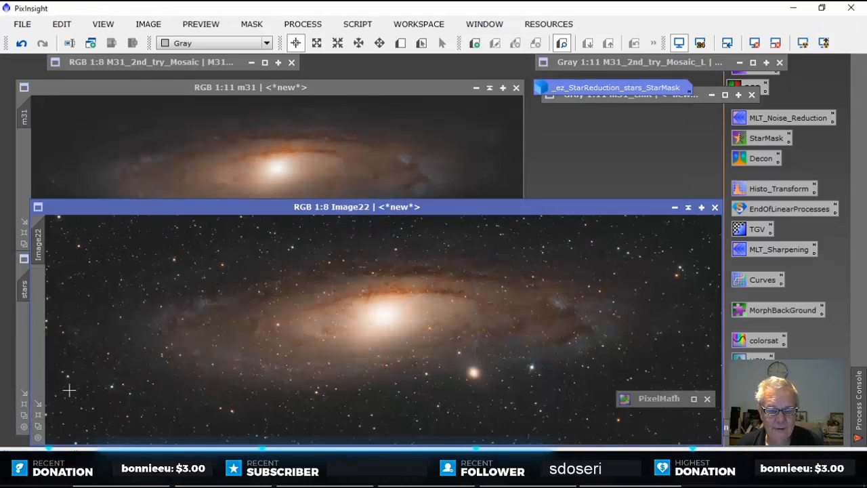
pyautogui.moveTo(474, 210); pyautogui.dragTo(669, 199)
pyautogui.moveTo(463, 200); pyautogui.dragTo(787, 139)
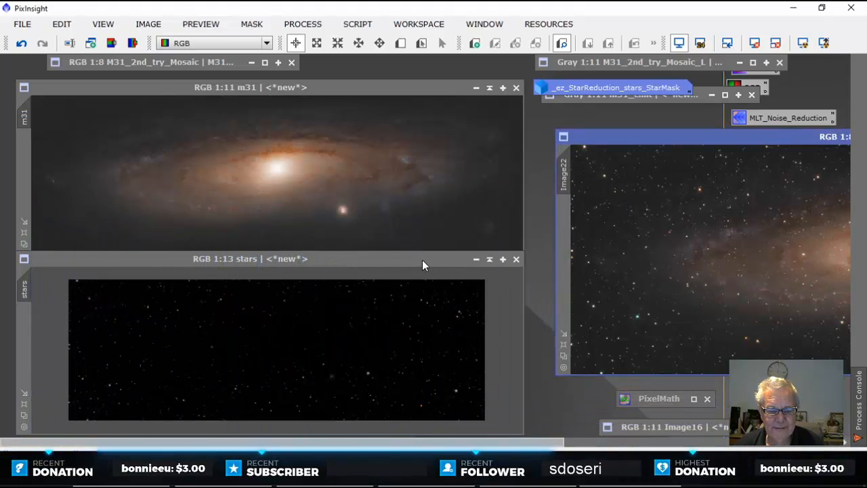
# Step: Shift the stars window down, view the combined image over the m31 and stars windows, and move it back aside for comparison
pyautogui.moveTo(421, 258); pyautogui.dragTo(422, 268)
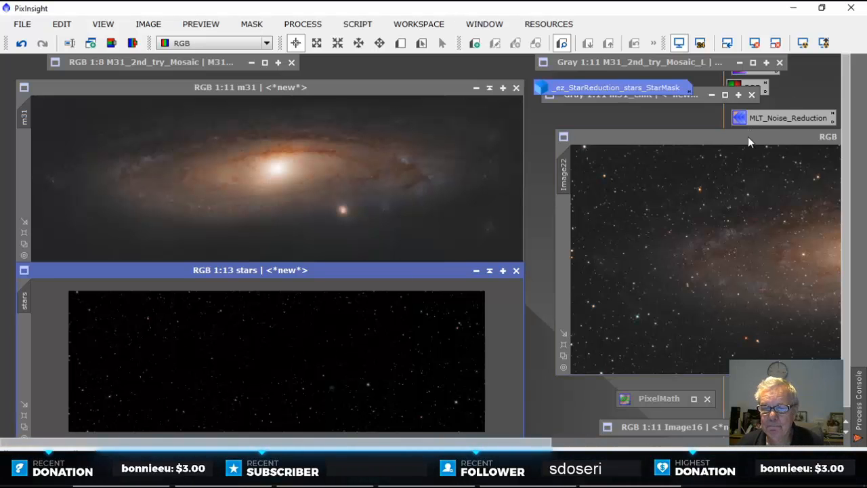
pyautogui.moveTo(748, 136); pyautogui.dragTo(239, 126)
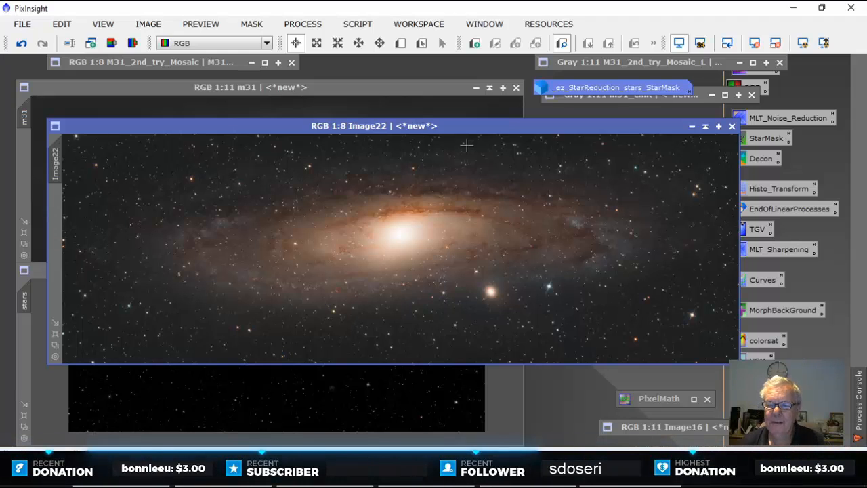
pyautogui.moveTo(441, 128); pyautogui.dragTo(750, 161)
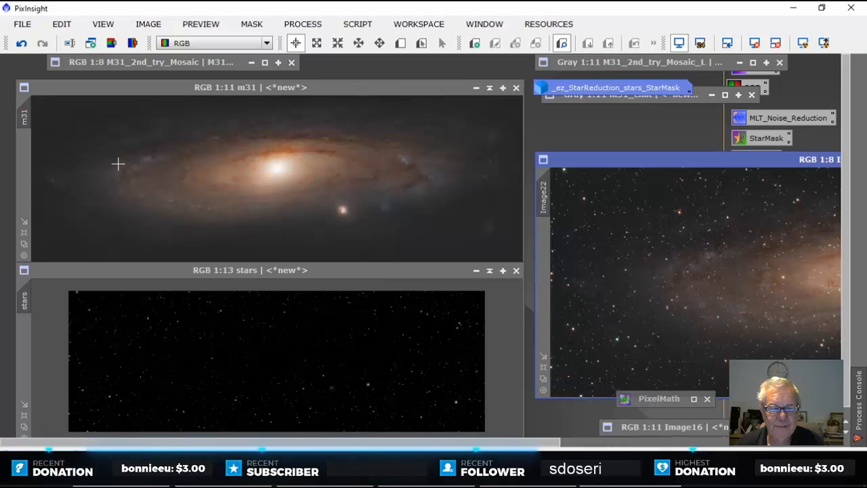
pyautogui.click(398, 86)
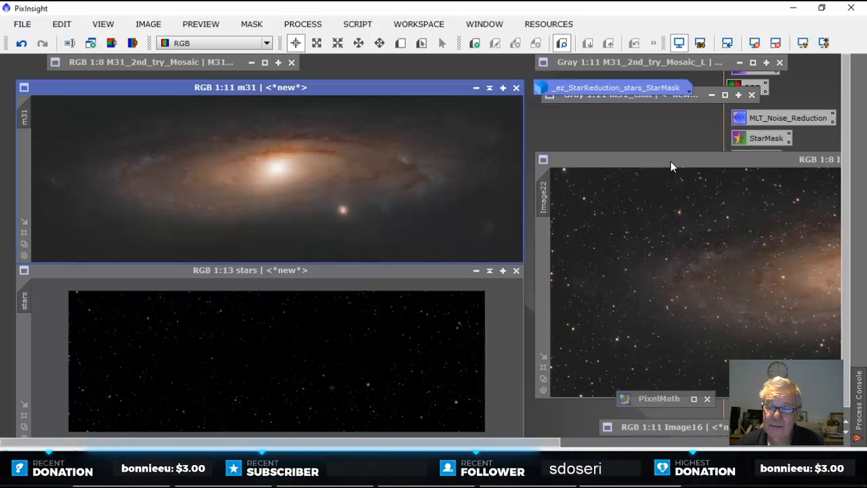
pyautogui.moveTo(667, 162); pyautogui.dragTo(669, 144)
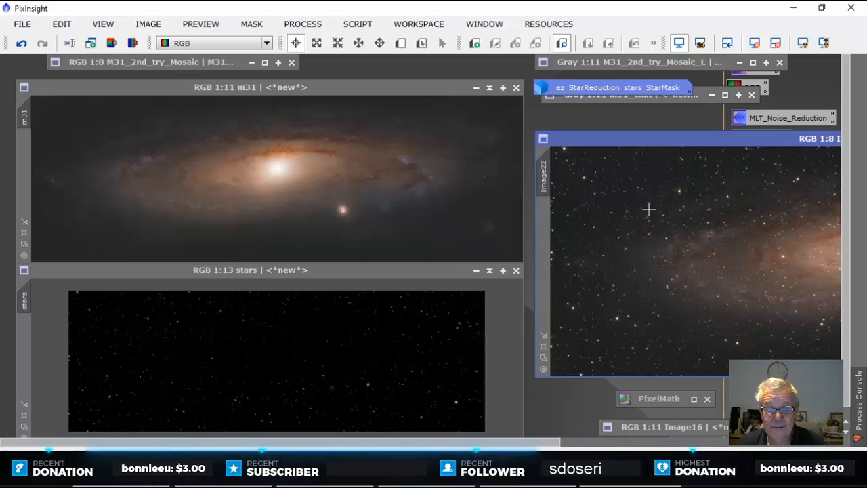
# Step: Spread the m31 and stars windows apart and move the combined image farther away from them
pyautogui.click(399, 89)
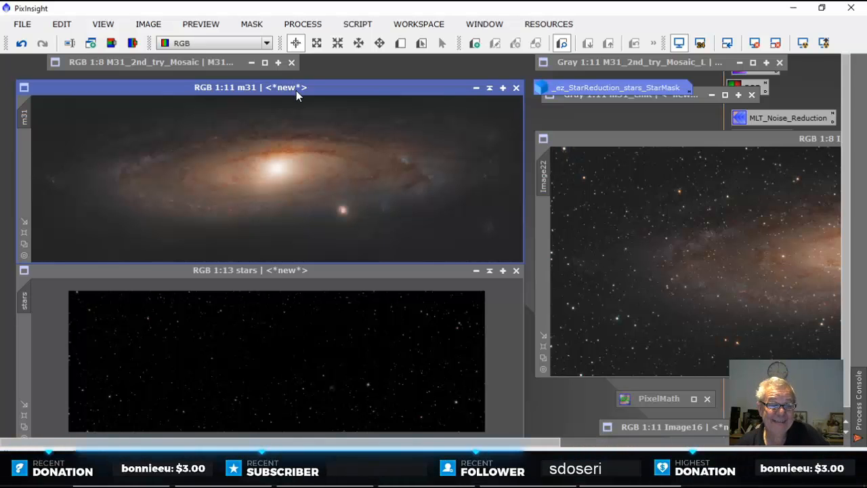
pyautogui.moveTo(296, 90); pyautogui.dragTo(289, 81)
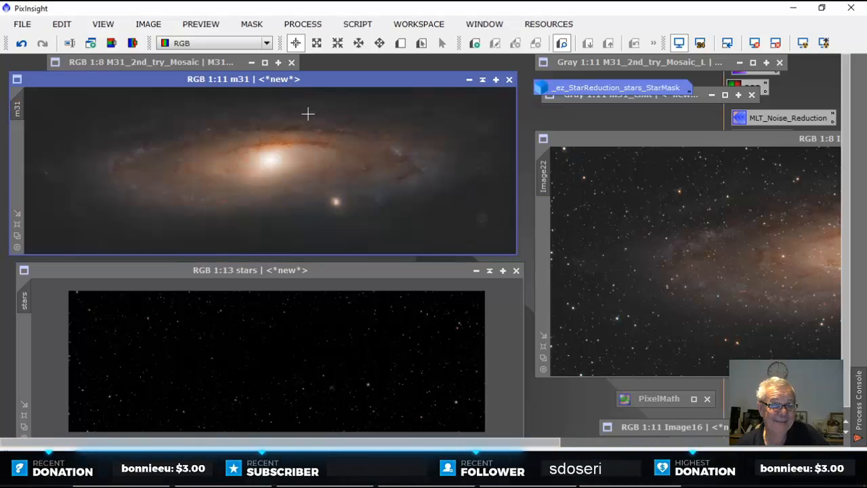
pyautogui.moveTo(293, 272); pyautogui.dragTo(286, 284)
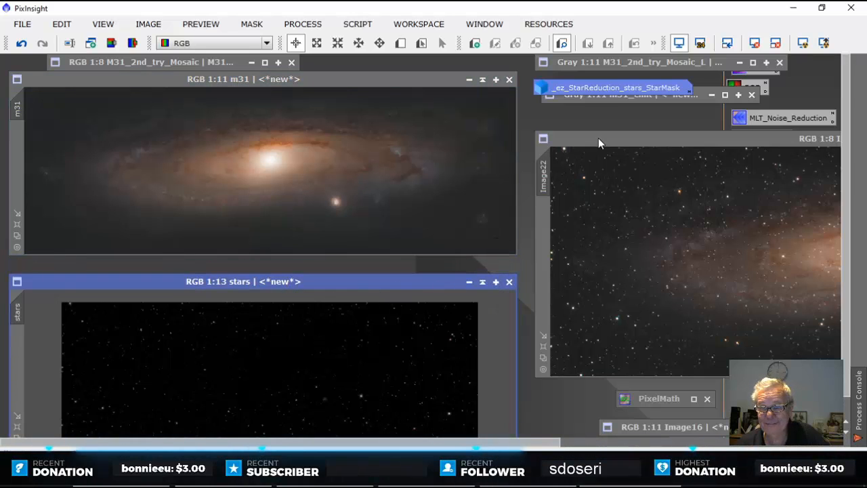
pyautogui.moveTo(598, 138); pyautogui.dragTo(670, 148)
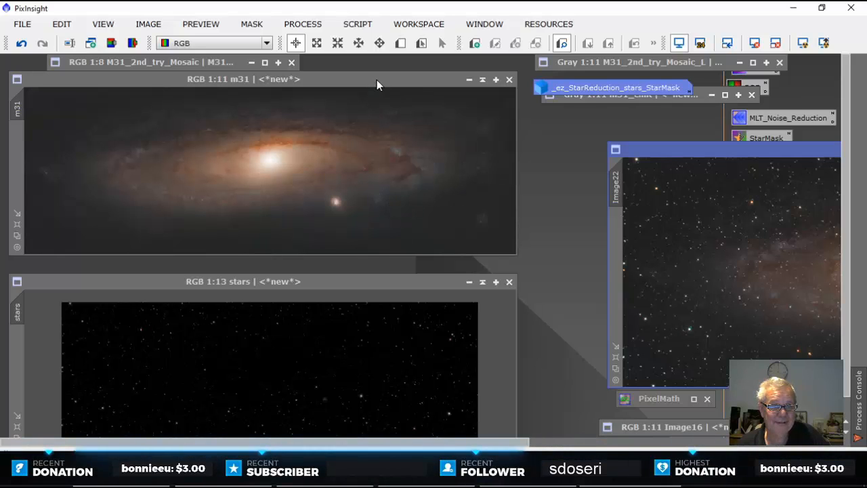
# Step: Open Deconvolution for the m31 image, look through its external and motion blur PSF options, and choose Parametric PSF
pyautogui.click(329, 91)
pyautogui.click(303, 23)
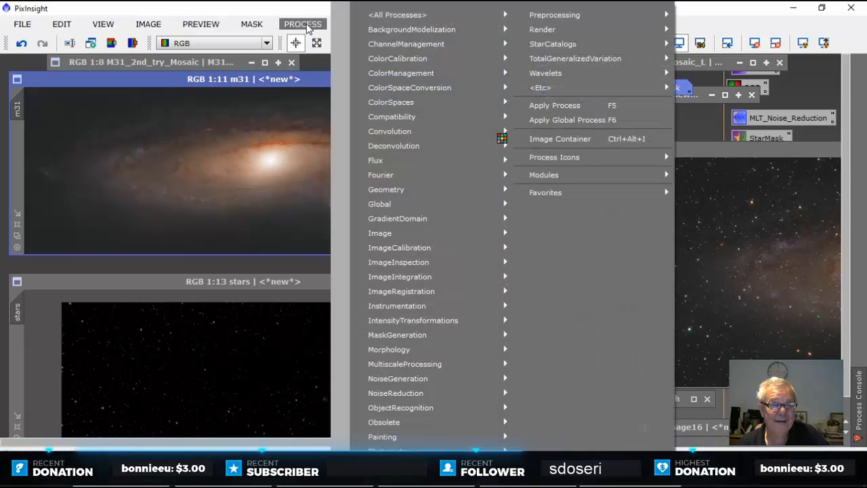
pyautogui.moveTo(372, 14)
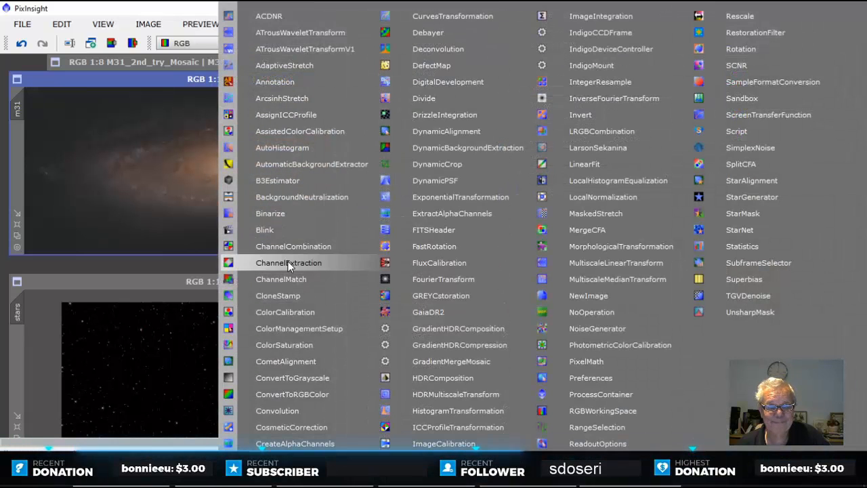
pyautogui.click(451, 49)
pyautogui.moveTo(657, 72); pyautogui.dragTo(709, 57)
pyautogui.click(692, 92)
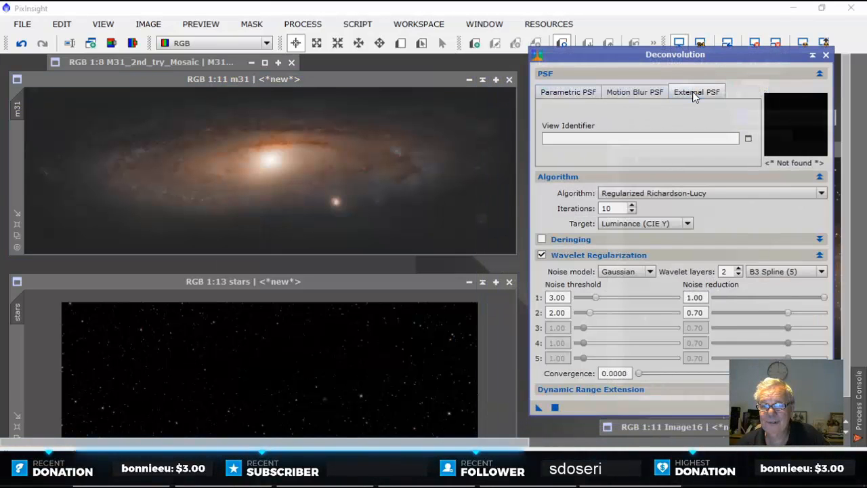
pyautogui.click(627, 93)
pyautogui.click(567, 93)
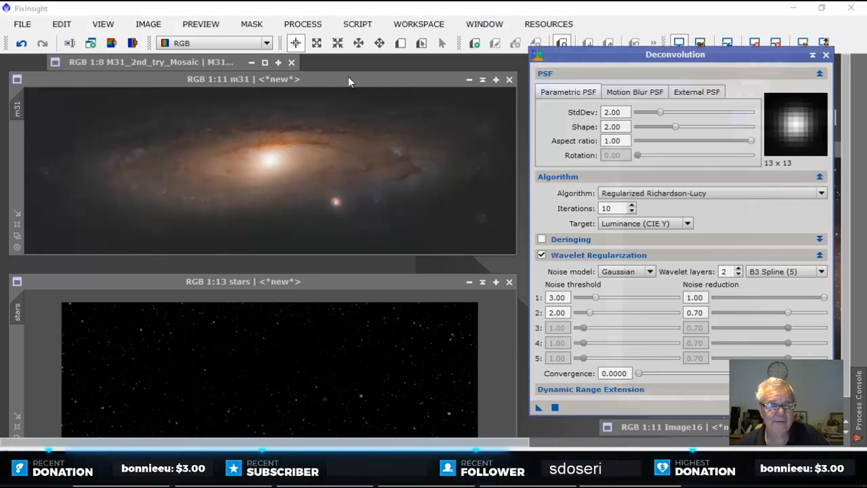
# Step: Create a preview on the m31 image framing the whole galaxy and its bright companion, and display that preview
pyautogui.click(400, 43)
pyautogui.moveTo(79, 104); pyautogui.dragTo(452, 233)
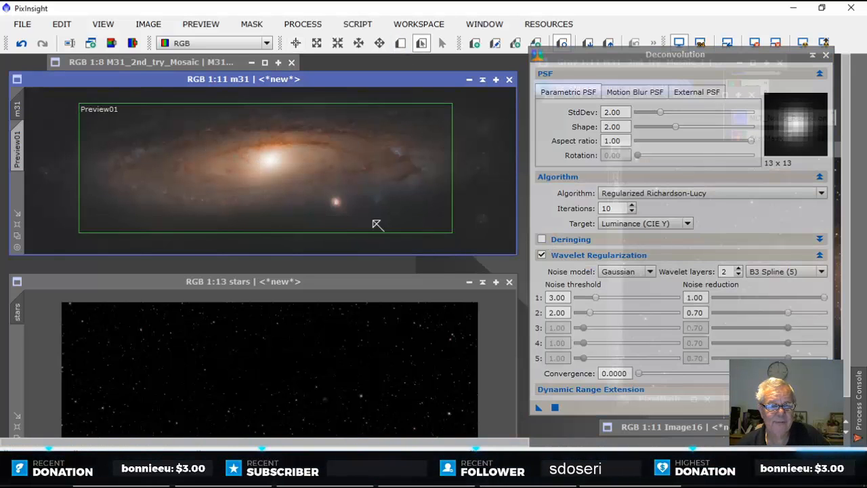
pyautogui.click(21, 142)
pyautogui.scroll(-4, 315, 184)
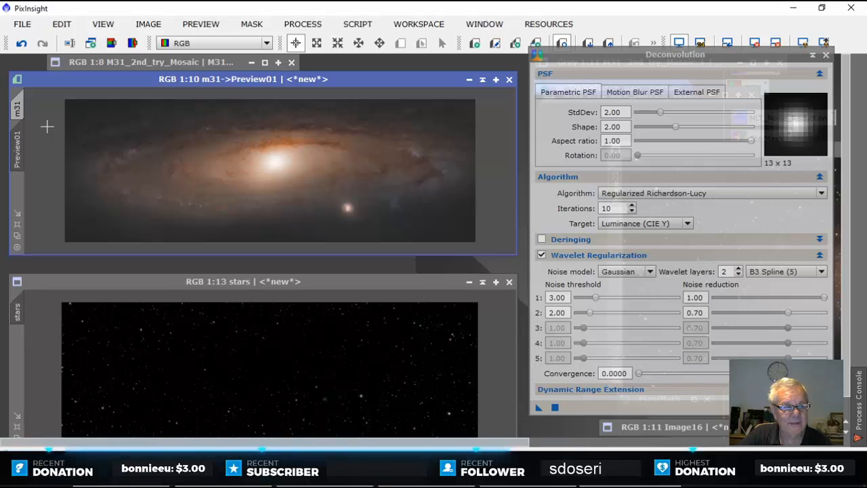
# Step: Apply Regularized Richardson-Lucy Deconvolution with 10 iterations to the m31 preview and check the galaxy detail
pyautogui.moveTo(612, 61); pyautogui.dragTo(612, 80)
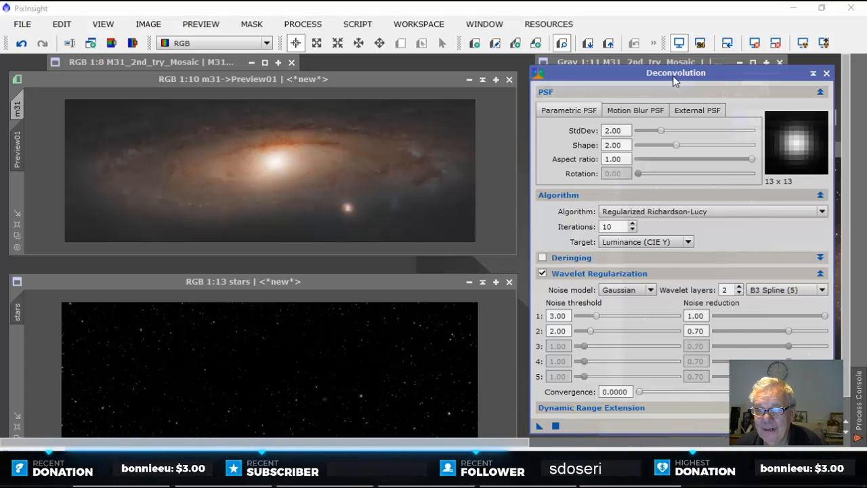
pyautogui.moveTo(723, 78)
pyautogui.mouseDown()
pyautogui.moveTo(715, 68)
pyautogui.moveTo(720, 71)
pyautogui.mouseUp()
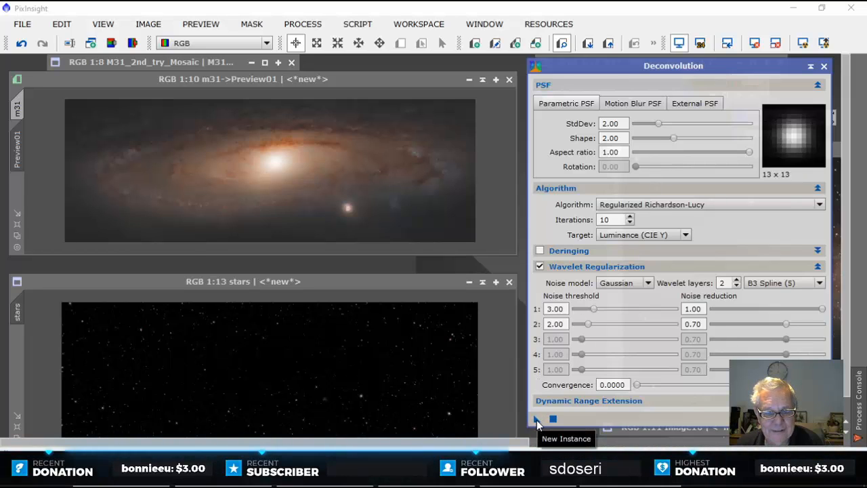
pyautogui.moveTo(537, 420); pyautogui.dragTo(381, 178)
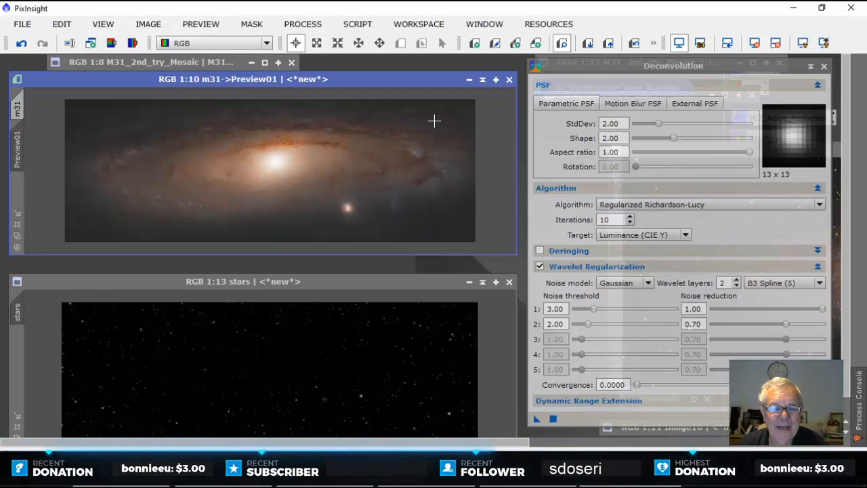
pyautogui.scroll(1, 354, 170)
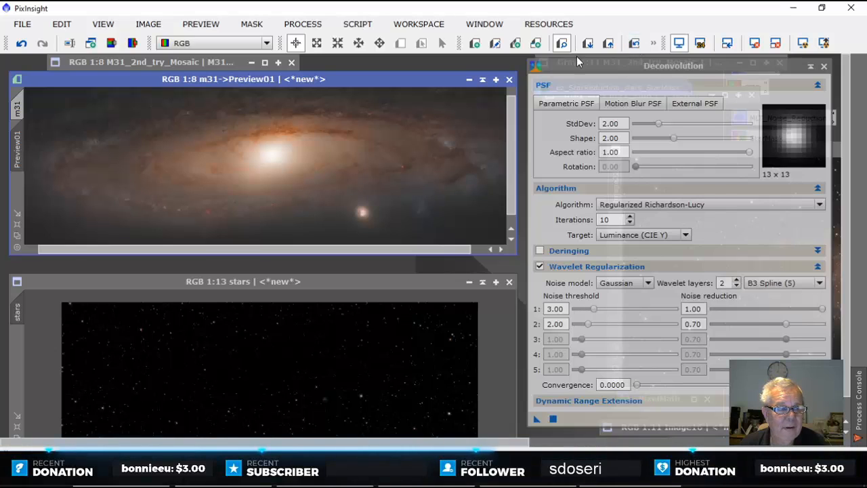
# Step: Set the Deconvolution iterations to 50, apply it to the m31 preview, and inspect the core and dust lanes closely
pyautogui.click(630, 216)
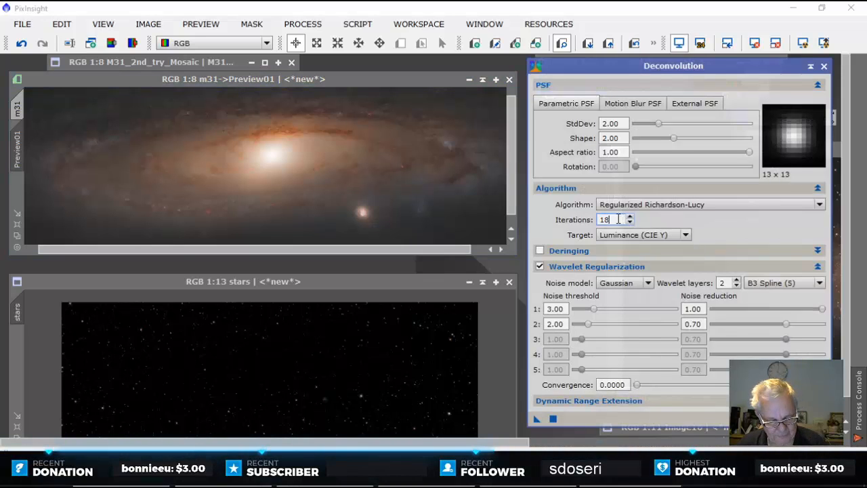
pyautogui.write('50')
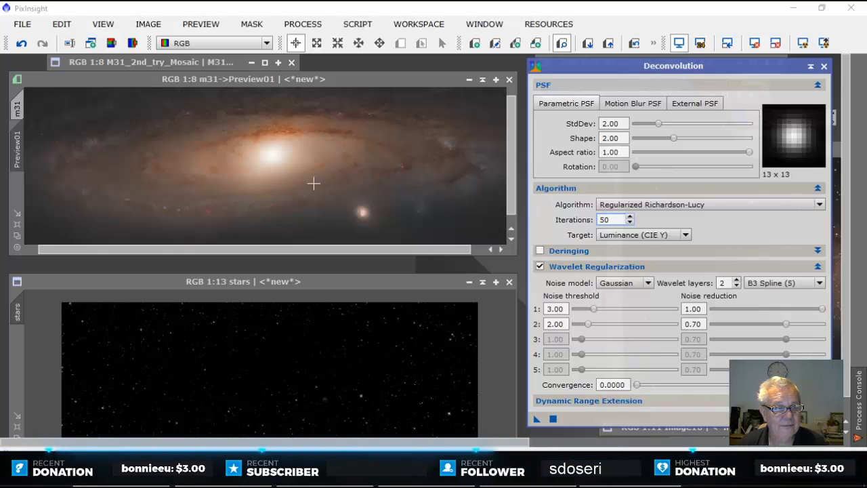
pyautogui.click(25, 153)
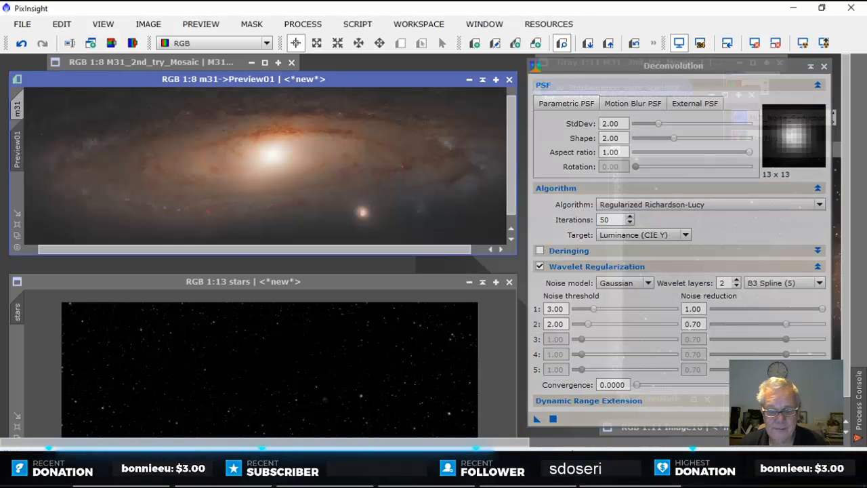
pyautogui.click(536, 419)
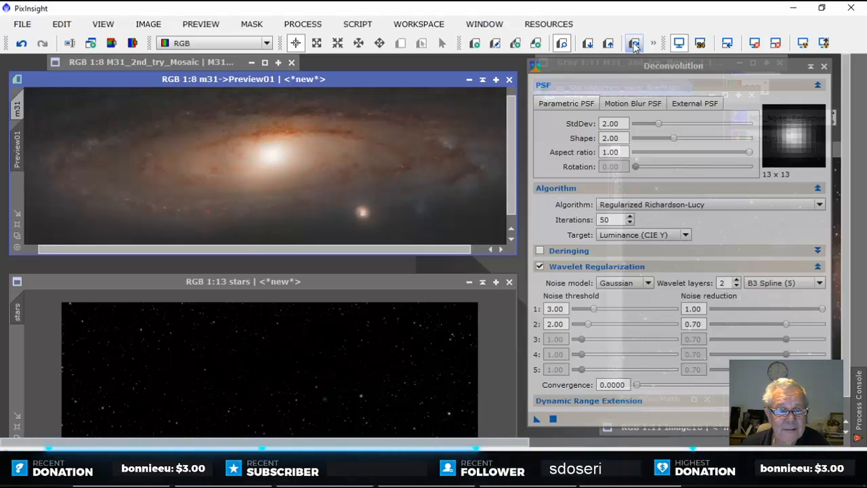
pyautogui.scroll(2, 301, 163)
pyautogui.scroll(2, 301, 163)
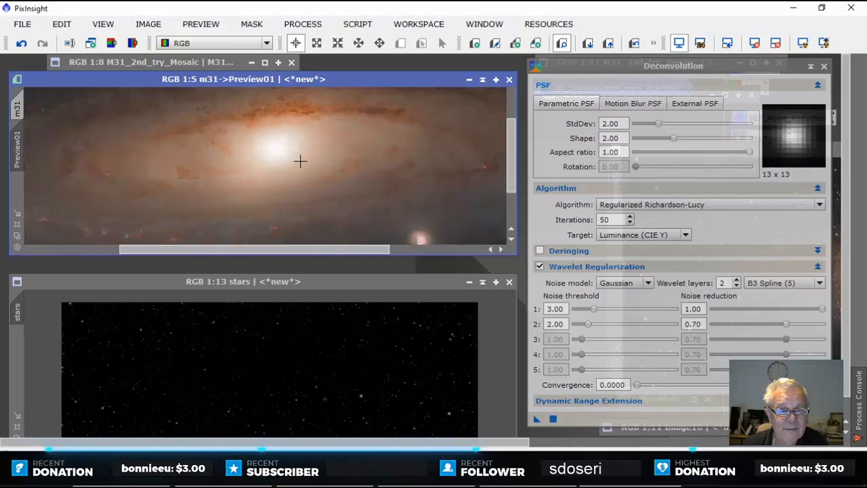
pyautogui.moveTo(514, 167); pyautogui.dragTo(510, 135)
pyautogui.scroll(2, 359, 166)
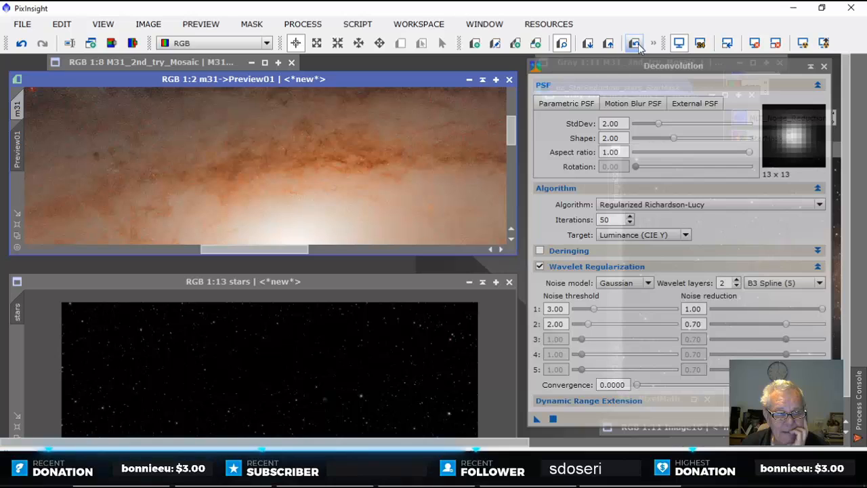
# Step: Return to the full m31 image and apply the 50-iteration Deconvolution to it
pyautogui.click(20, 110)
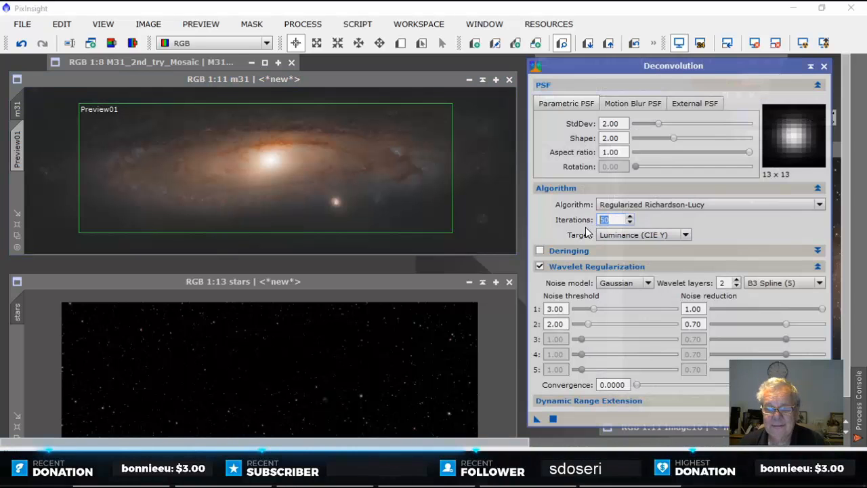
pyautogui.doubleClick(616, 219)
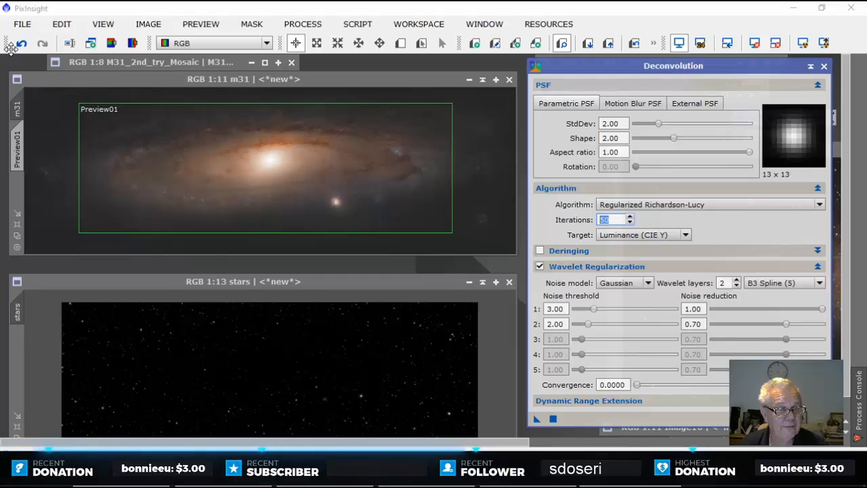
pyautogui.click(26, 115)
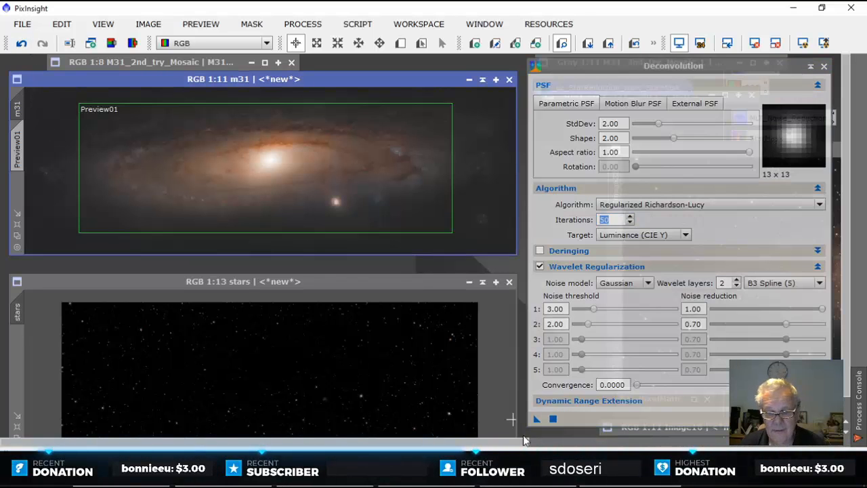
pyautogui.moveTo(535, 419); pyautogui.dragTo(305, 198)
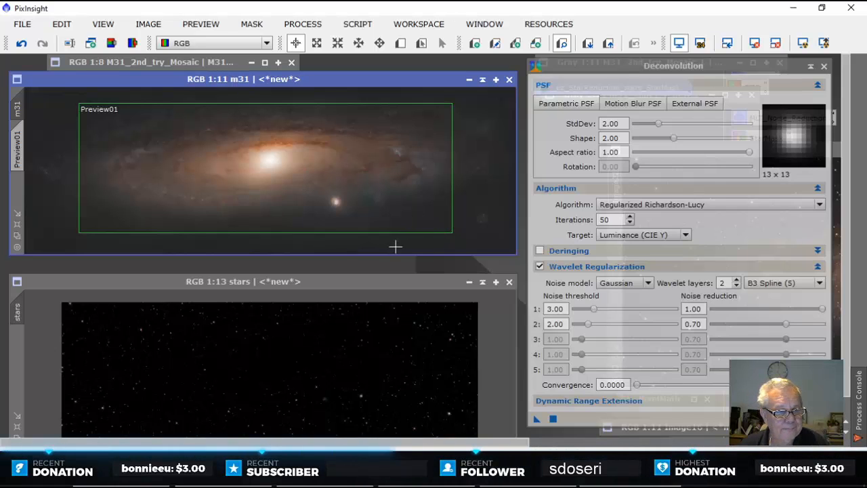
# Step: Delete the preview from the m31 image and check the deconvolved galaxy as a whole
pyautogui.click(19, 141)
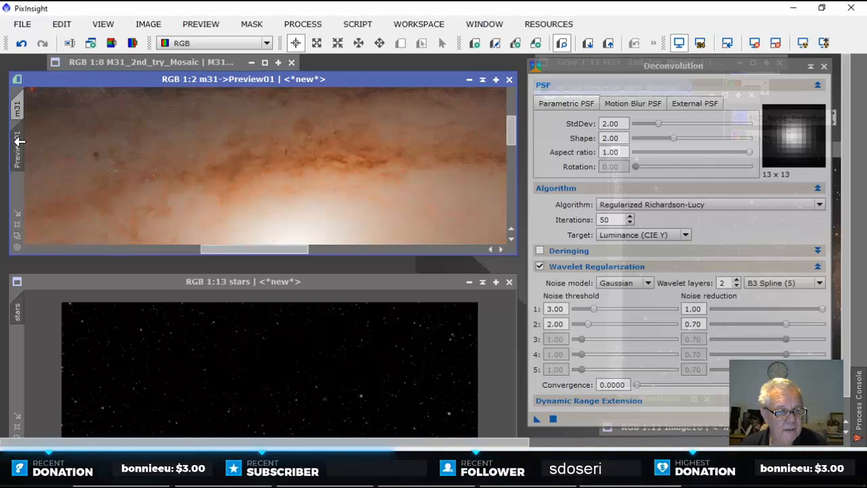
pyautogui.rightClick(18, 141)
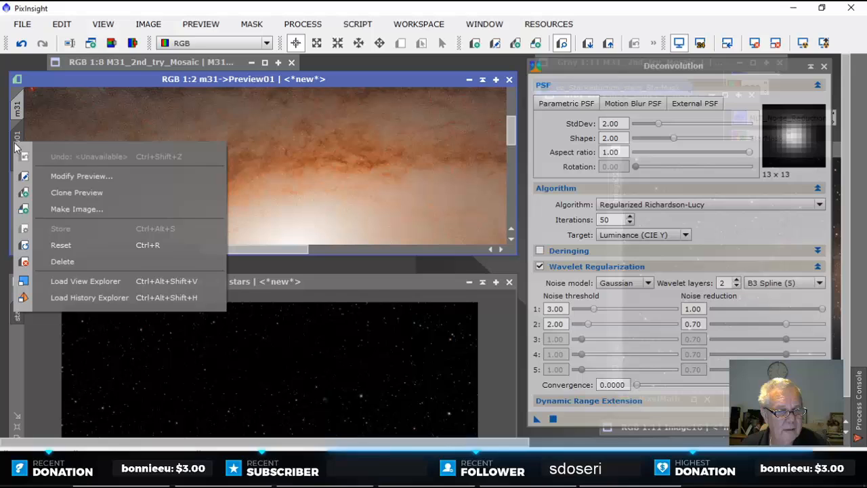
pyautogui.click(60, 262)
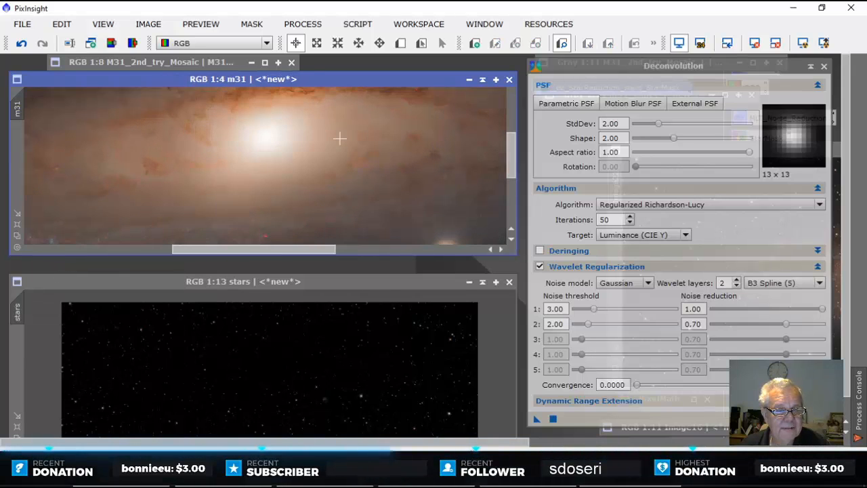
pyautogui.scroll(-1, 339, 141)
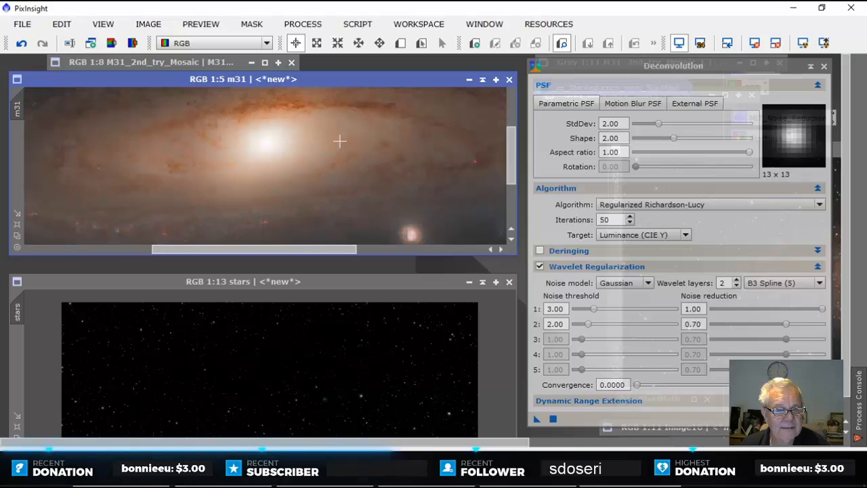
pyautogui.scroll(-4, 339, 141)
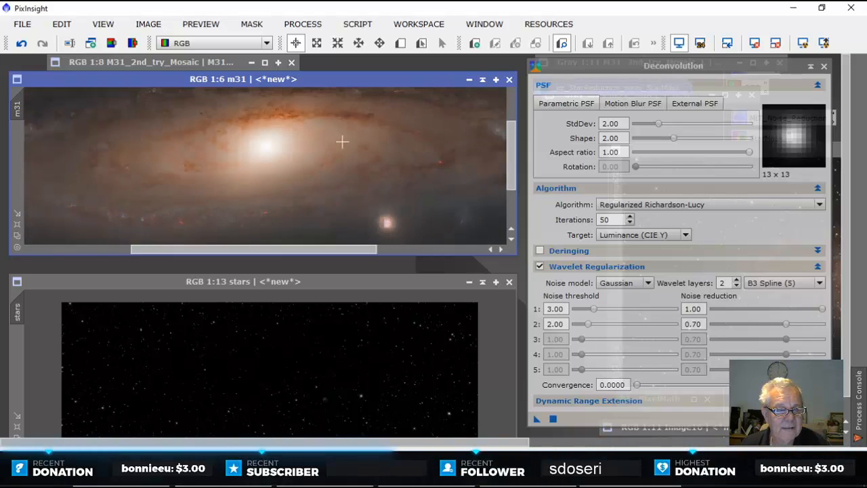
pyautogui.scroll(1, 341, 141)
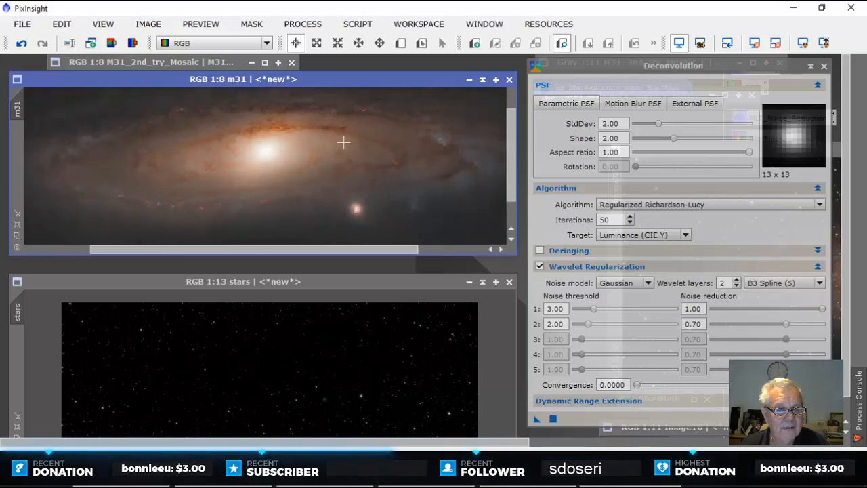
# Step: Close the Deconvolution process and close Image22 without saving it
pyautogui.scroll(-1, 343, 141)
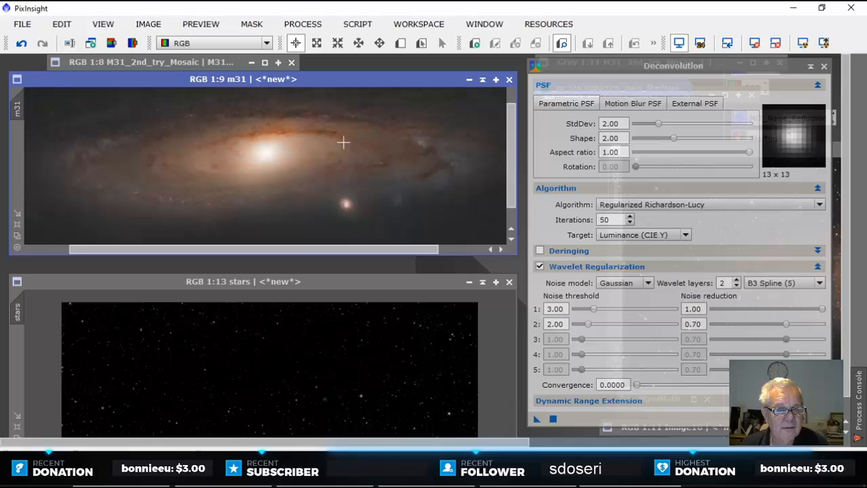
pyautogui.click(824, 66)
pyautogui.moveTo(742, 145); pyautogui.dragTo(258, 138)
pyautogui.moveTo(572, 140); pyautogui.dragTo(376, 143)
pyautogui.click(635, 141)
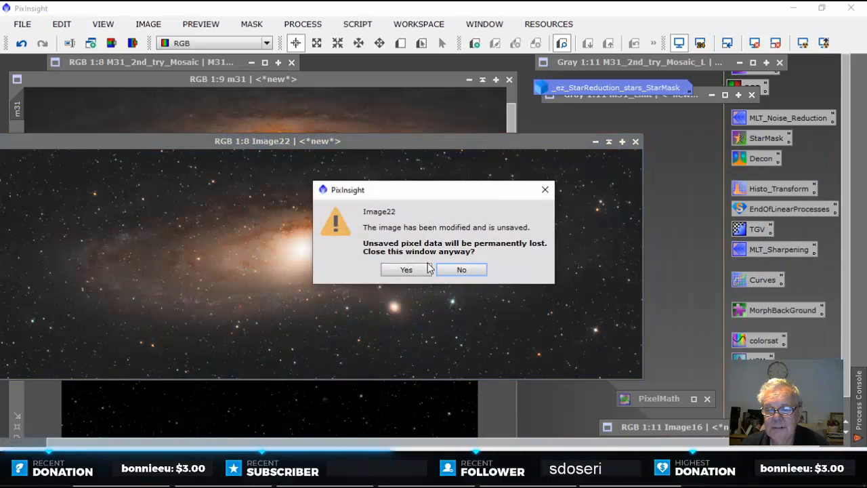
pyautogui.click(406, 269)
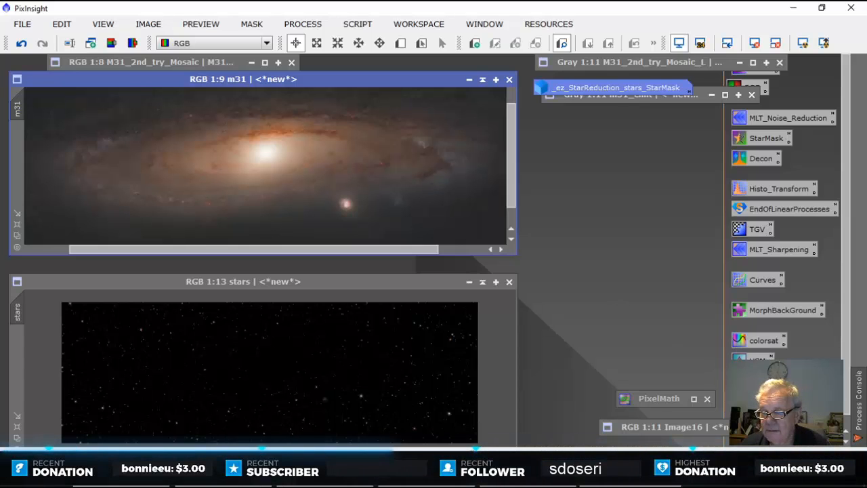
# Step: Create a preview around the galaxy's bright core in the m31 image and open it
pyautogui.click(401, 43)
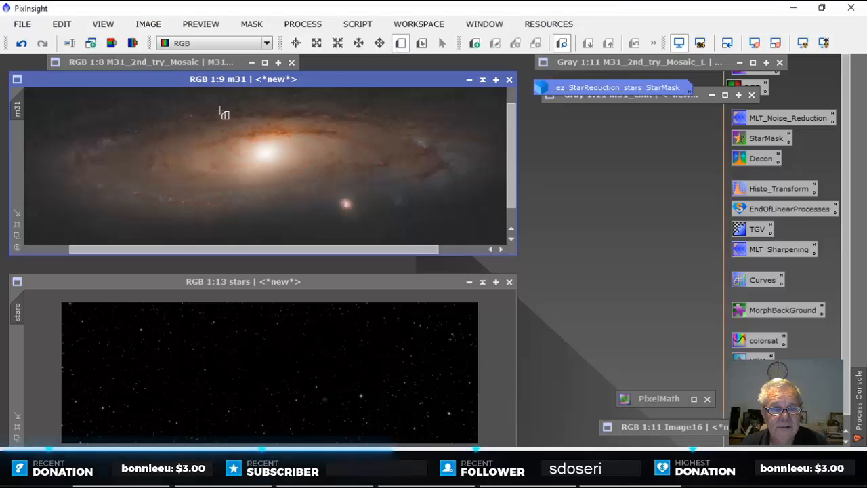
pyautogui.moveTo(204, 113); pyautogui.dragTo(359, 188)
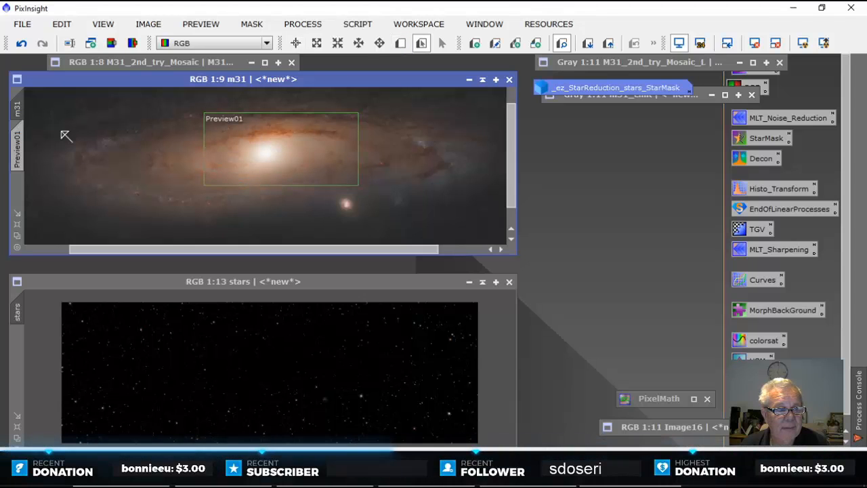
pyautogui.click(19, 149)
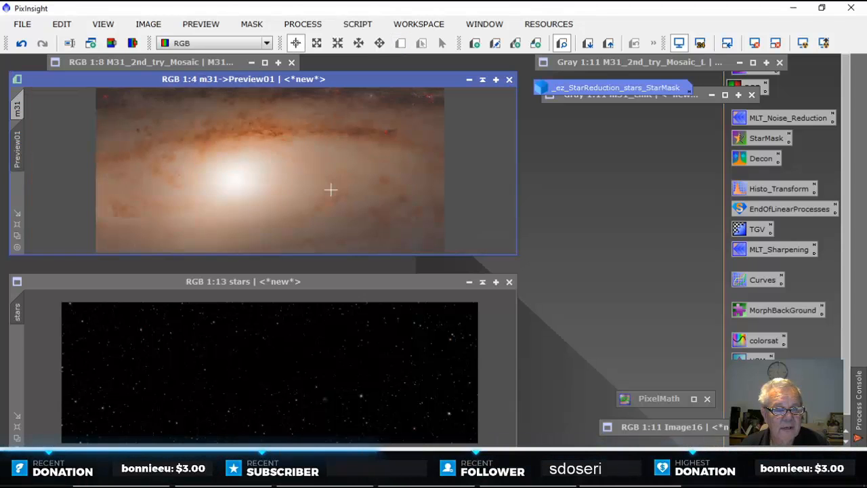
pyautogui.scroll(-1, 331, 189)
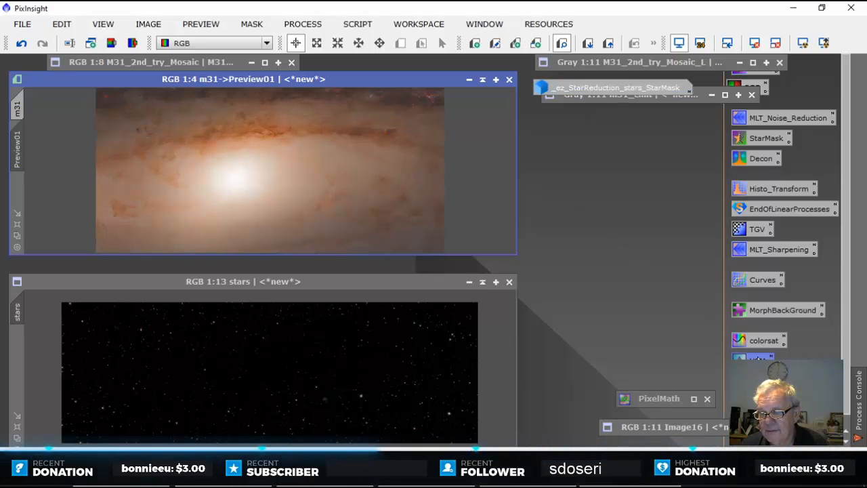
# Step: Open UnsharpMask and check its effect on the core preview in a real-time preview
pyautogui.doubleClick(758, 355)
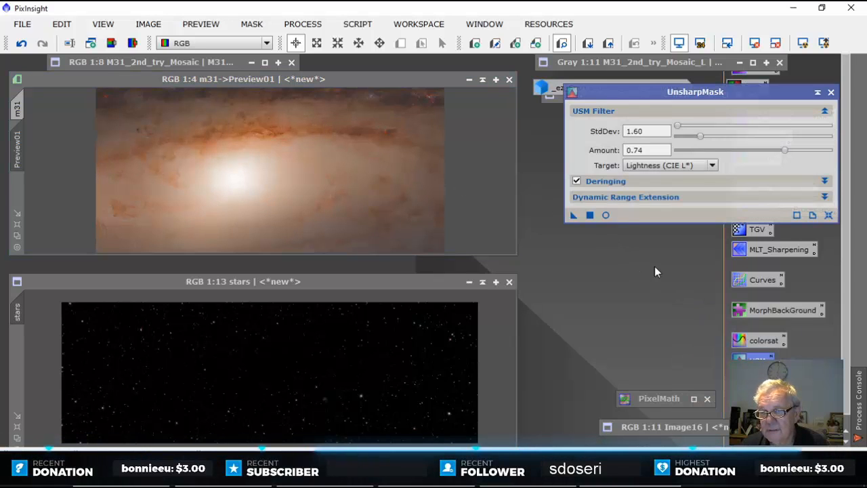
pyautogui.click(606, 215)
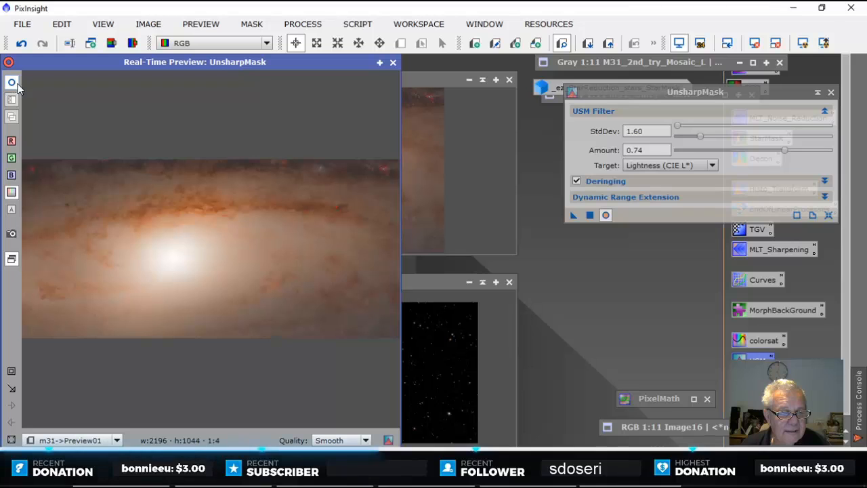
pyautogui.click(393, 62)
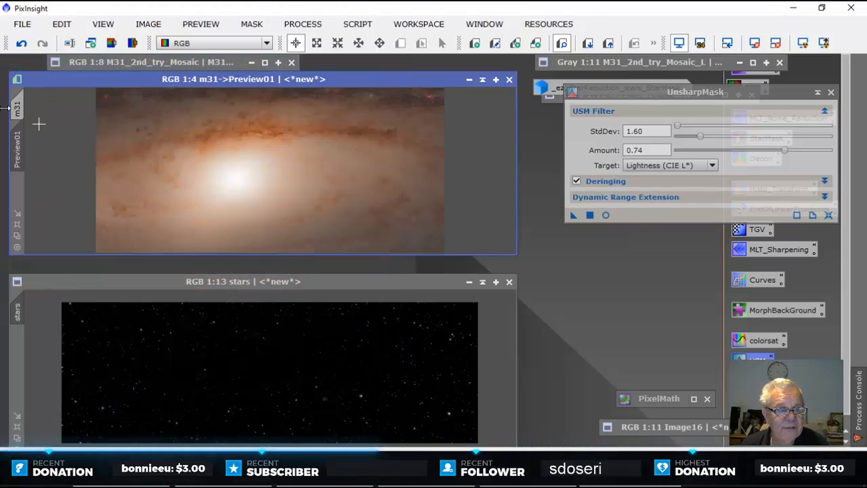
# Step: Delete the core preview from the m31 image
pyautogui.click(21, 107)
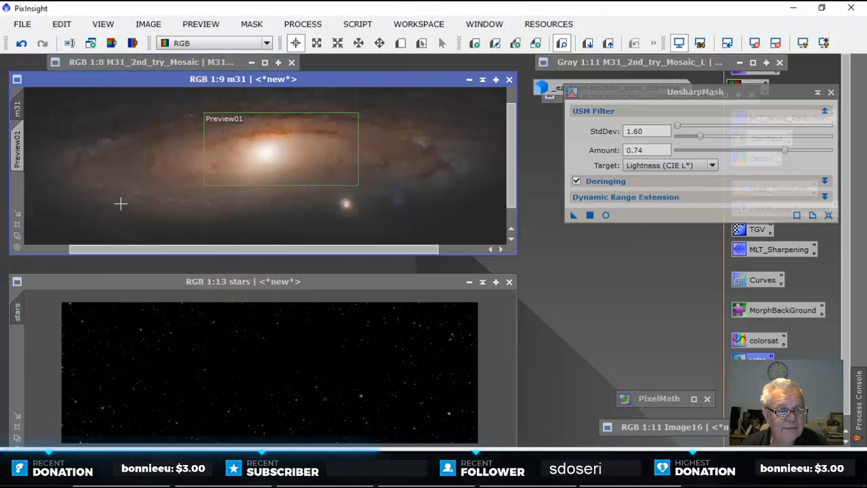
pyautogui.click(19, 148)
pyautogui.rightClick(19, 148)
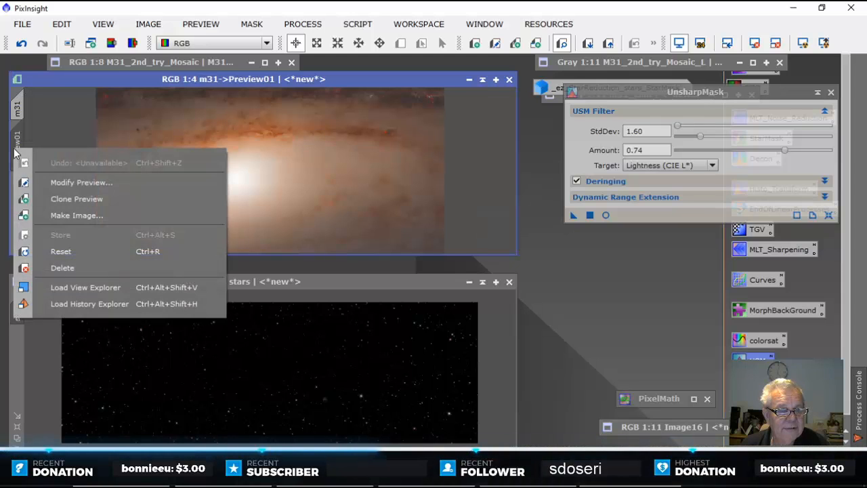
pyautogui.click(61, 262)
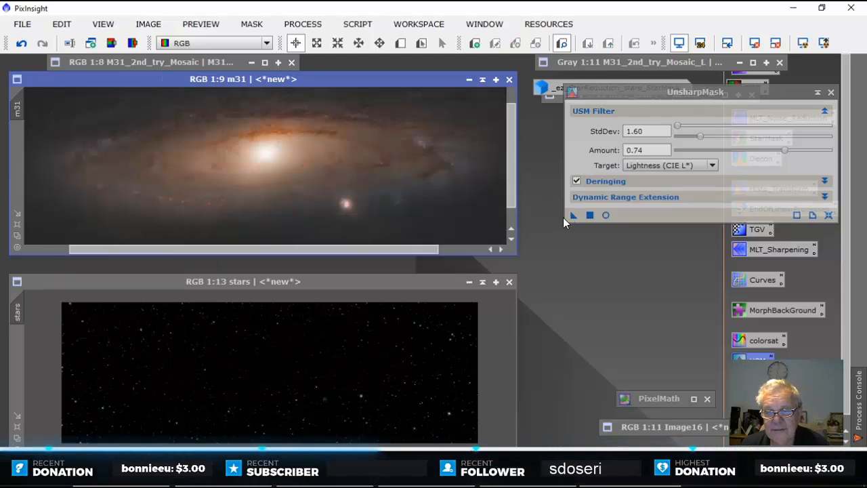
# Step: Apply UnsharpMask to the full m31 image, undo the sharpening, and close the process
pyautogui.moveTo(573, 215); pyautogui.dragTo(369, 186)
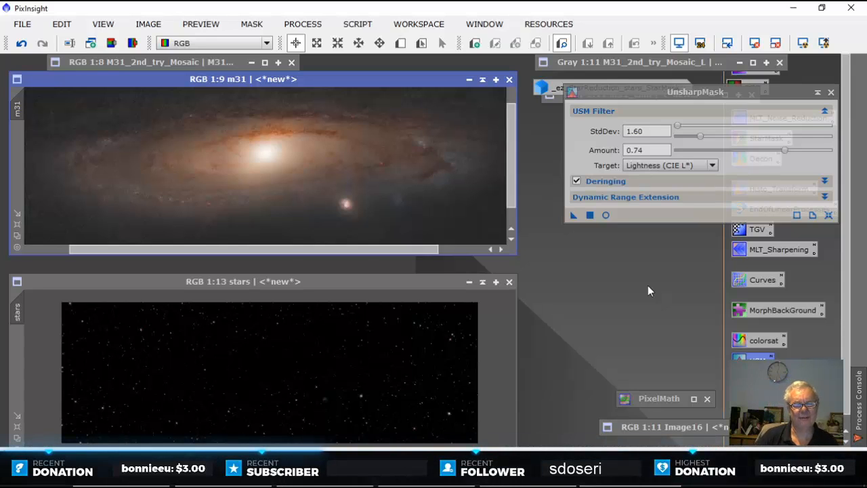
pyautogui.click(22, 44)
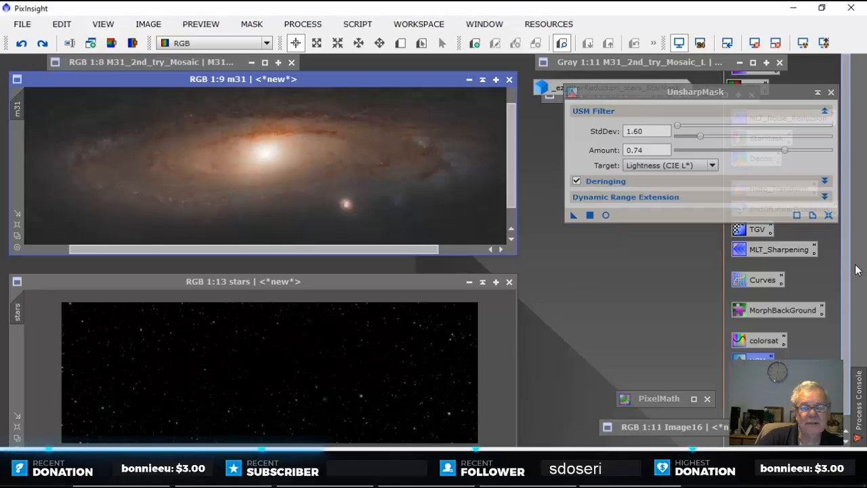
pyautogui.click(831, 93)
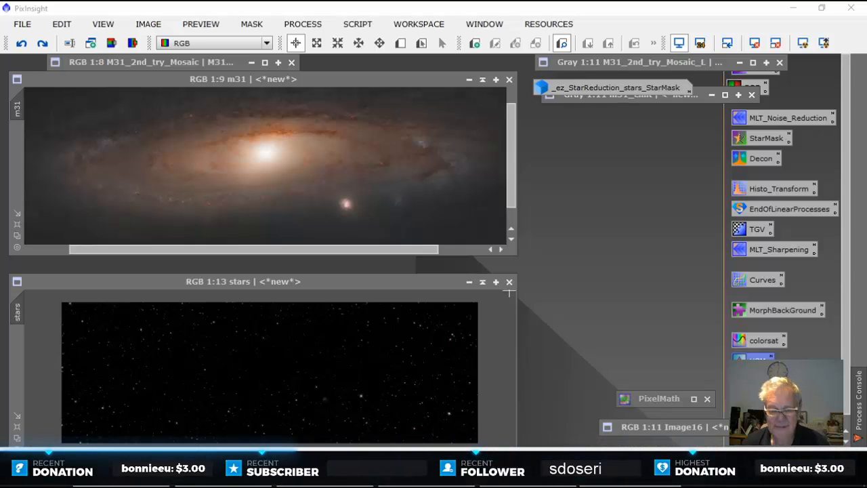
# Step: Search the computer's programs for calc and switch to the Windows Calculator
pyautogui.click(19, 485)
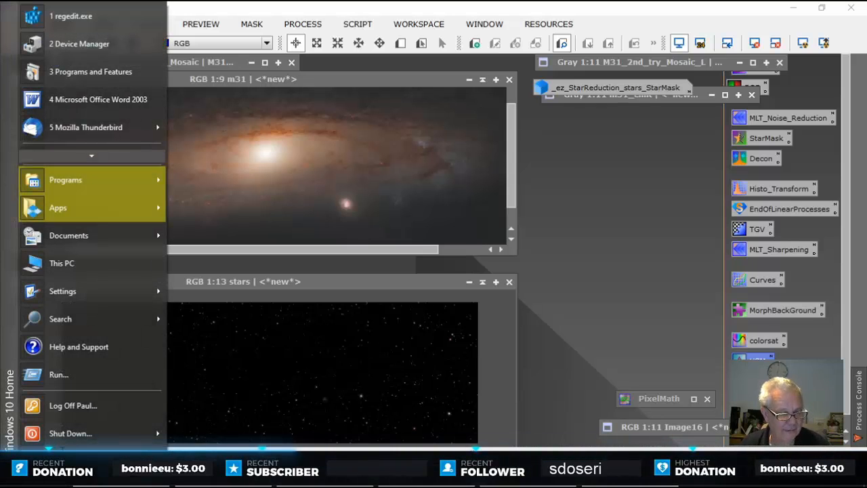
pyautogui.write('c')
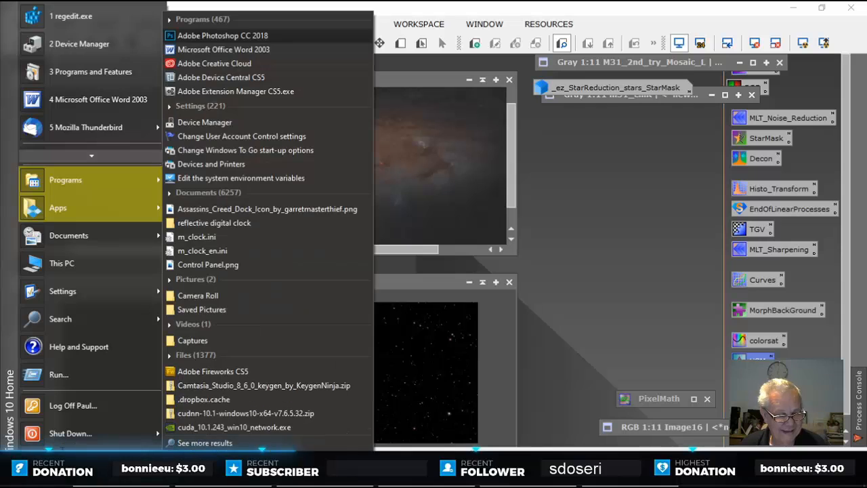
pyautogui.write('a')
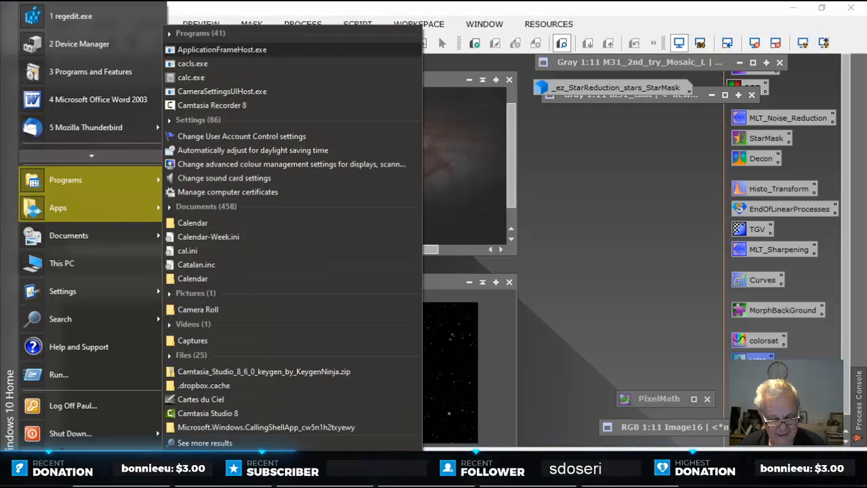
pyautogui.write('lc')
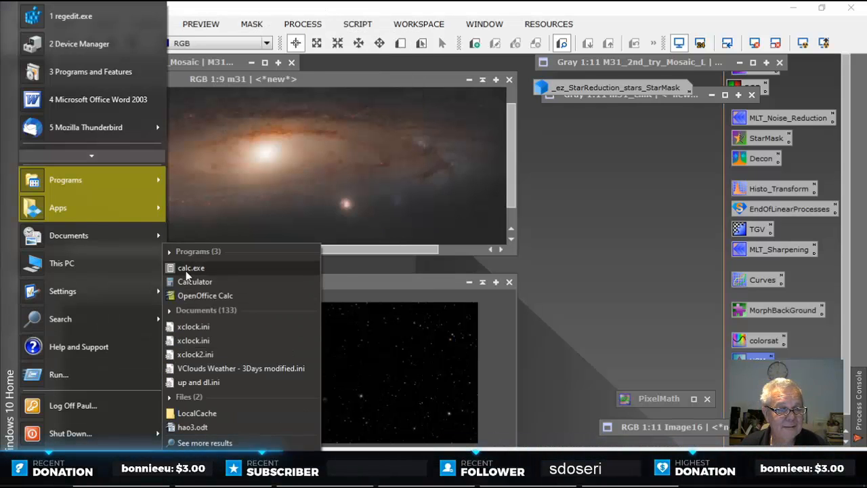
pyautogui.click(186, 270)
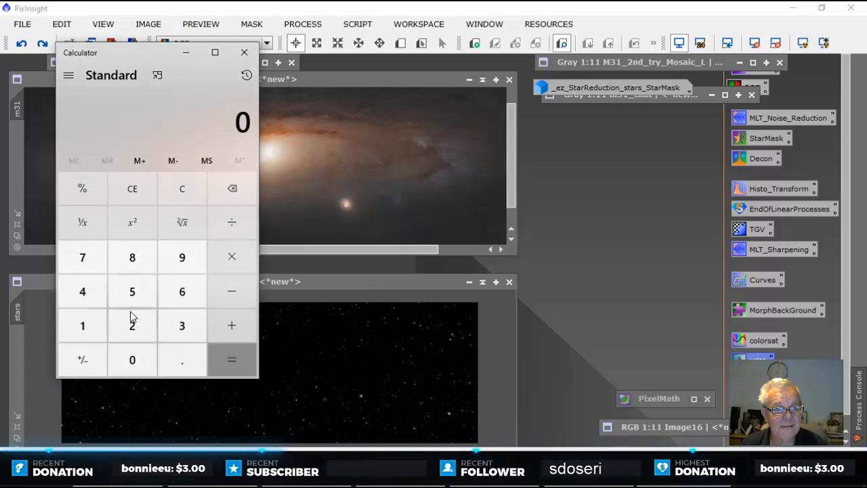
# Step: Multiply 350 by 5 and divide the result by 60 in the calculator
pyautogui.click(196, 336)
pyautogui.click(143, 294)
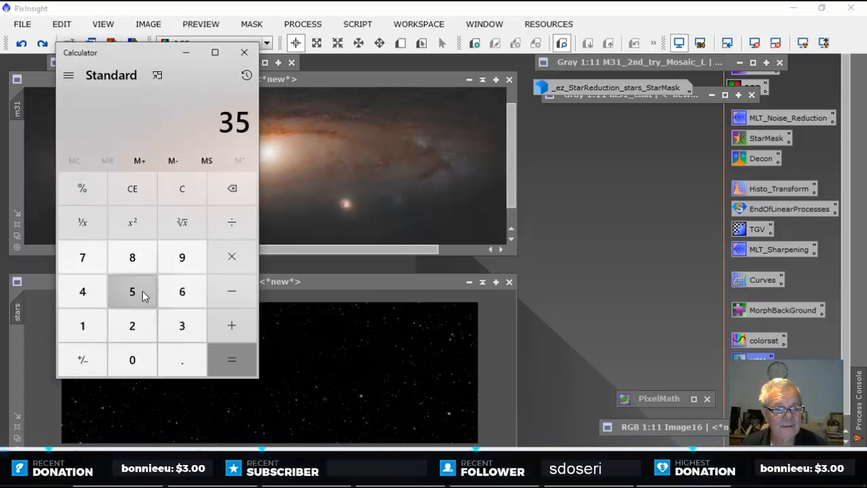
pyautogui.click(142, 359)
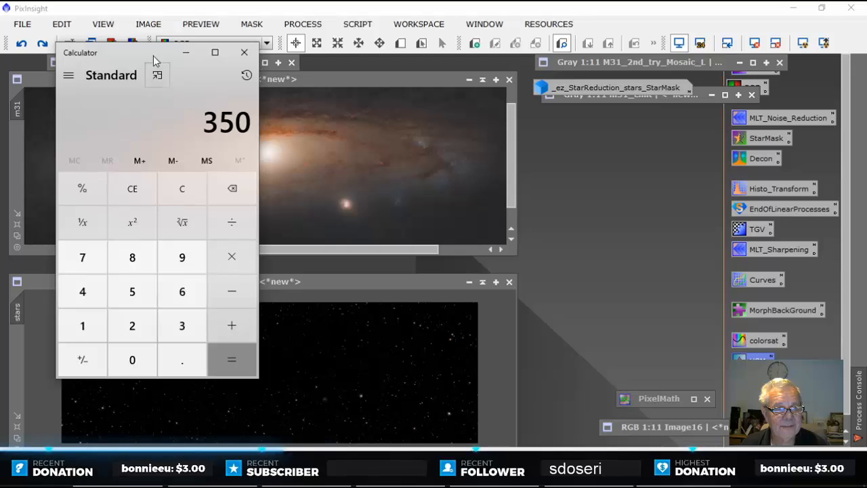
pyautogui.moveTo(153, 56); pyautogui.dragTo(275, 69)
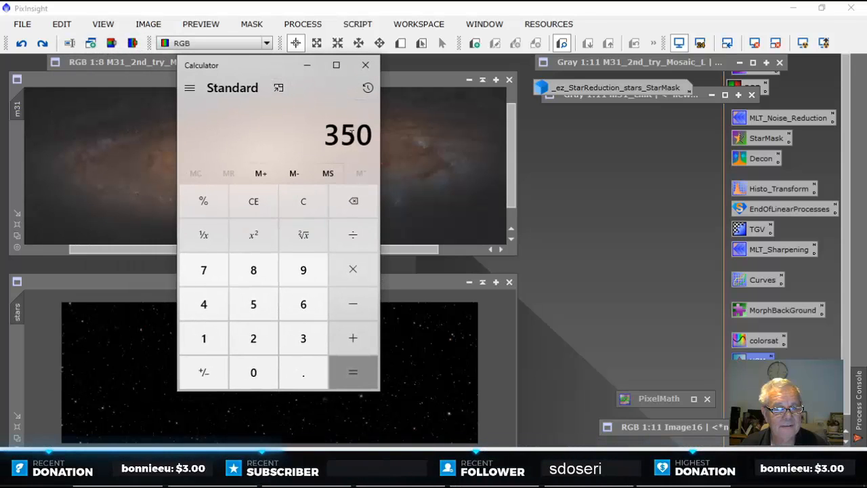
pyautogui.click(359, 269)
pyautogui.click(253, 304)
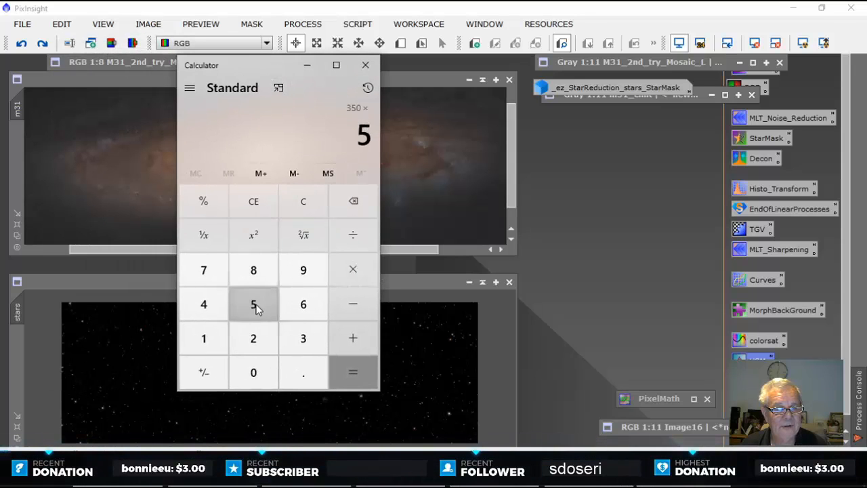
pyautogui.click(361, 373)
pyautogui.click(353, 232)
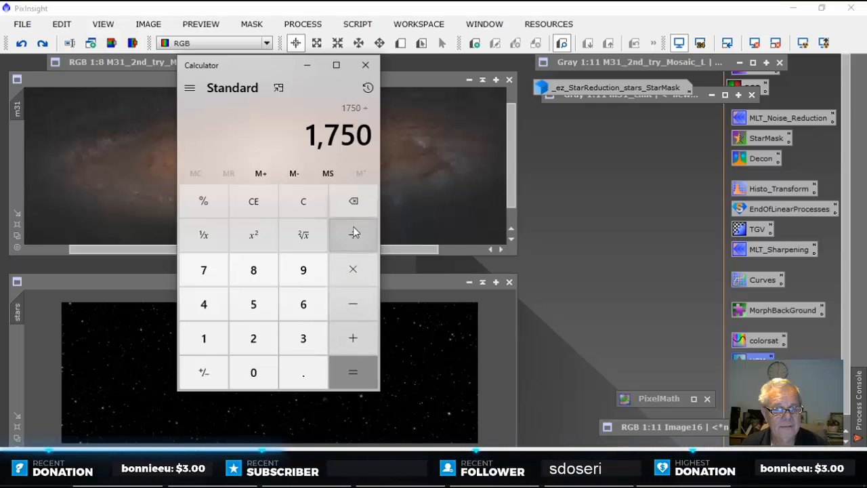
pyautogui.click(302, 304)
pyautogui.click(357, 371)
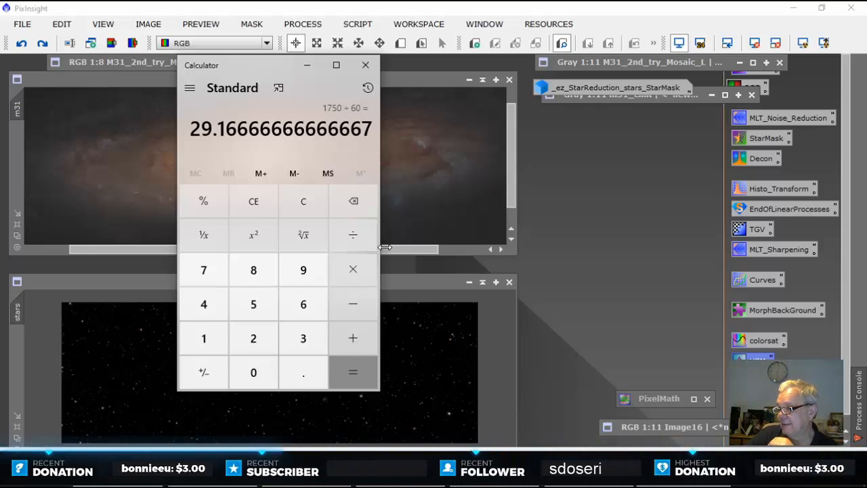
# Step: Clear the calculator, multiply 70 by 7 and by 5, divide by 60, and move the calculator aside
pyautogui.click(252, 201)
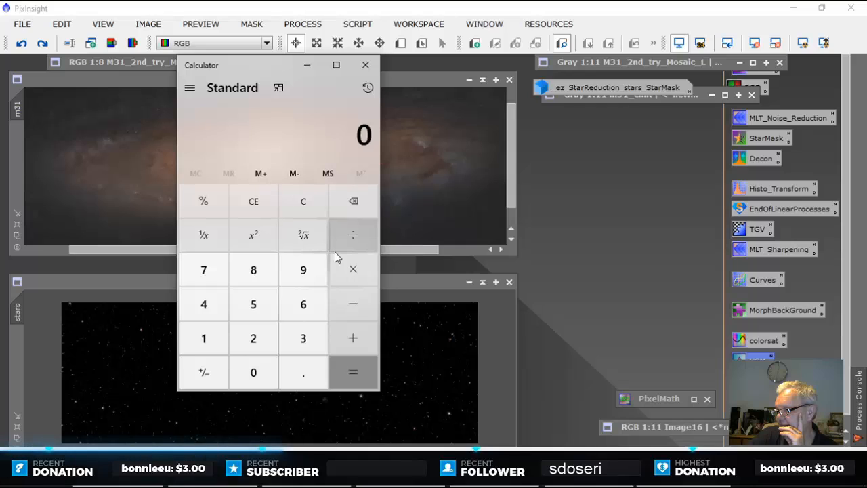
pyautogui.click(212, 271)
pyautogui.click(252, 372)
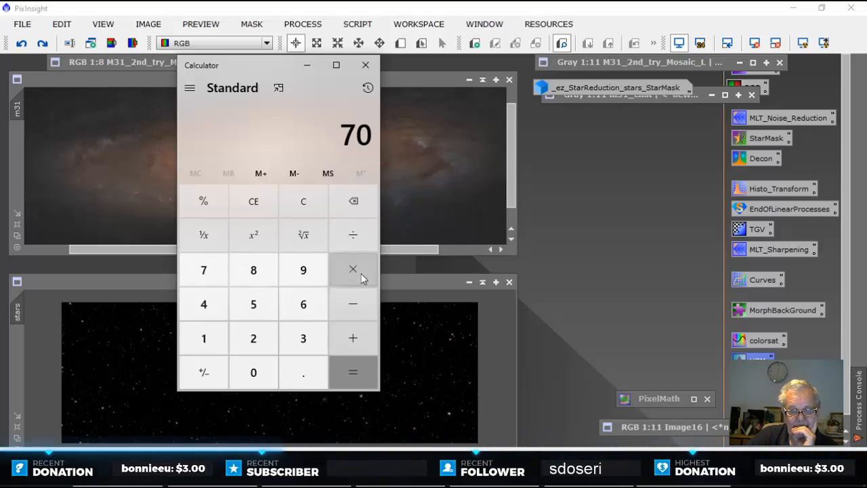
pyautogui.click(361, 277)
pyautogui.click(209, 279)
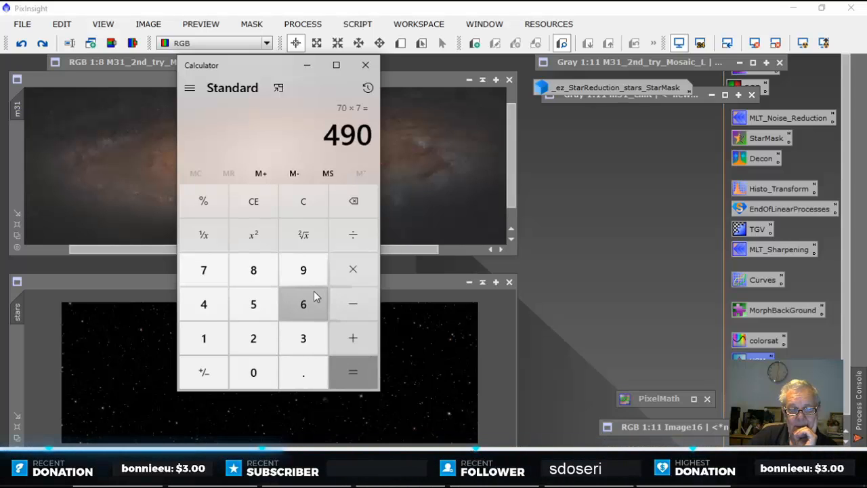
pyautogui.click(354, 269)
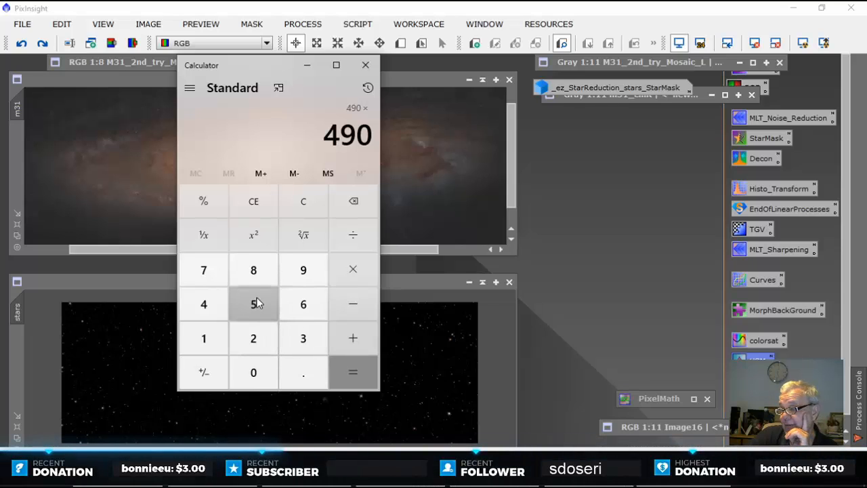
pyautogui.click(353, 372)
pyautogui.click(352, 235)
pyautogui.click(304, 308)
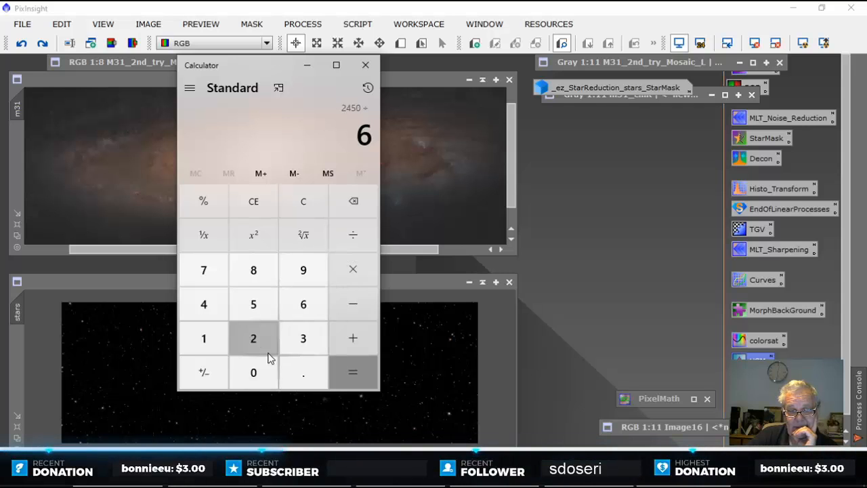
pyautogui.click(253, 372)
pyautogui.click(353, 372)
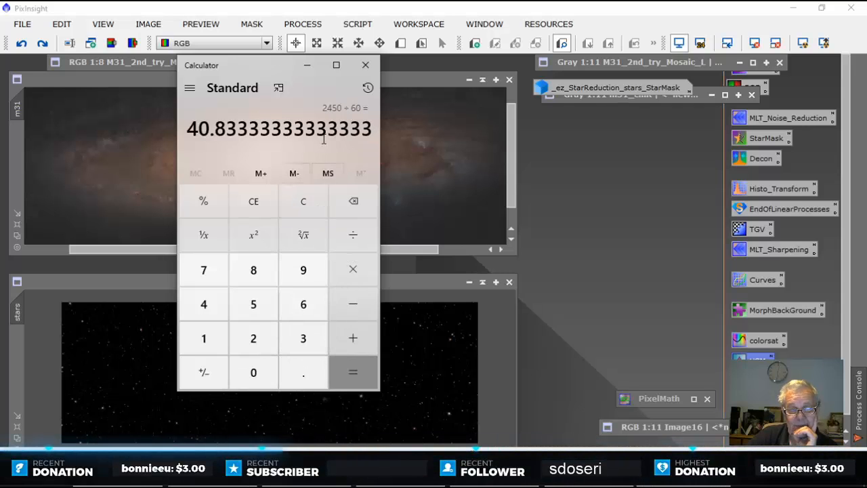
pyautogui.moveTo(285, 73); pyautogui.dragTo(317, 105)
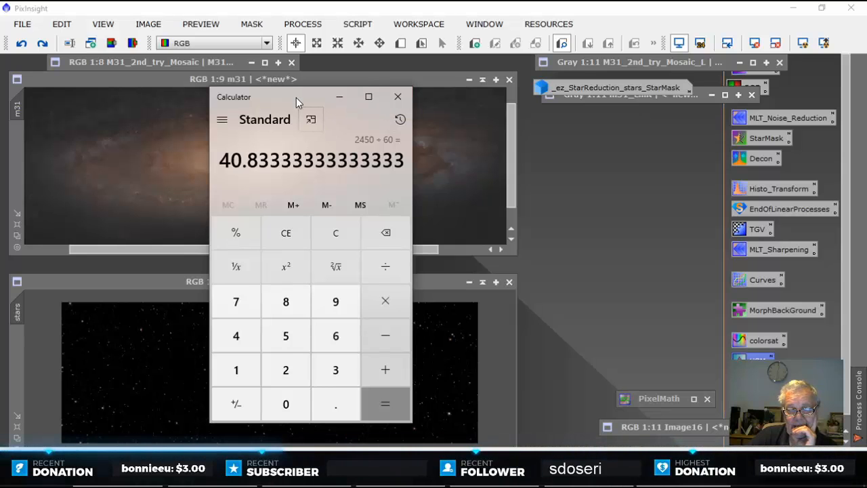
pyautogui.moveTo(296, 98); pyautogui.dragTo(387, 103)
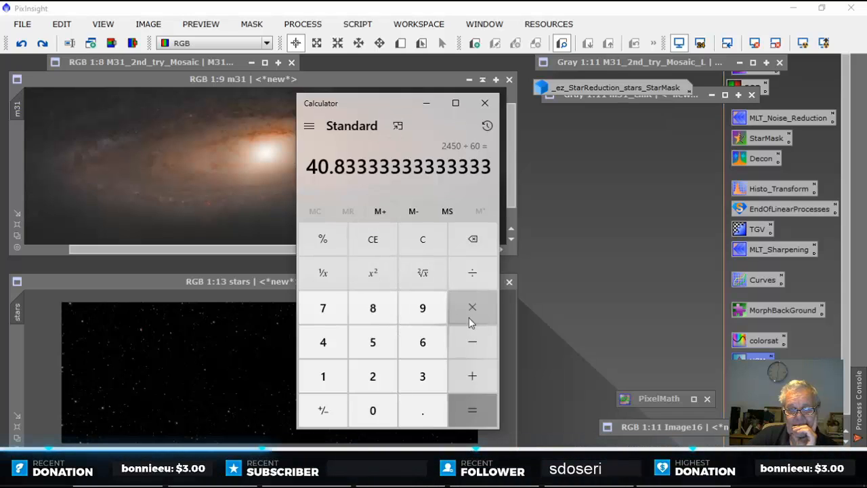
# Step: Divide the calculator's result by 5 and close the calculator to return to PixInsight
pyautogui.click(472, 275)
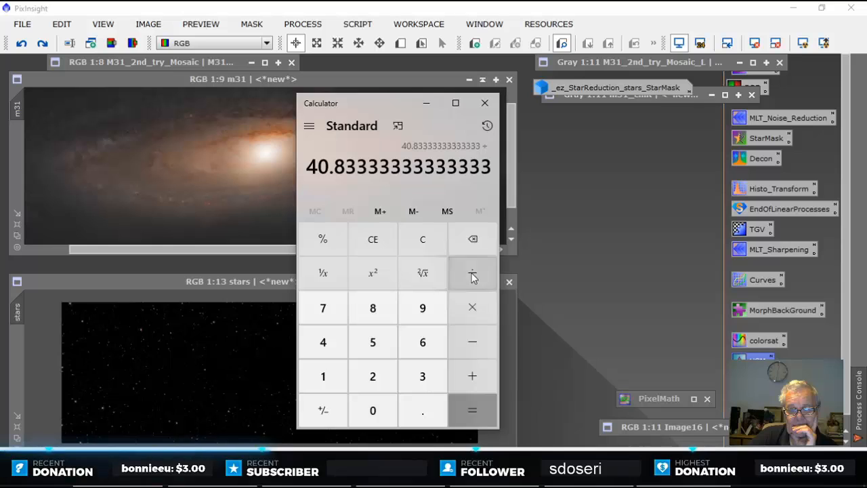
pyautogui.click(373, 340)
pyautogui.click(455, 410)
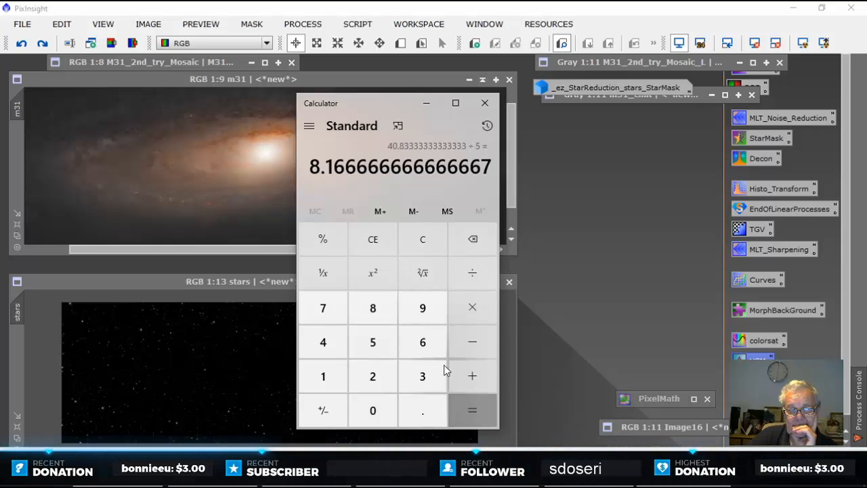
pyautogui.moveTo(398, 103); pyautogui.dragTo(382, 101)
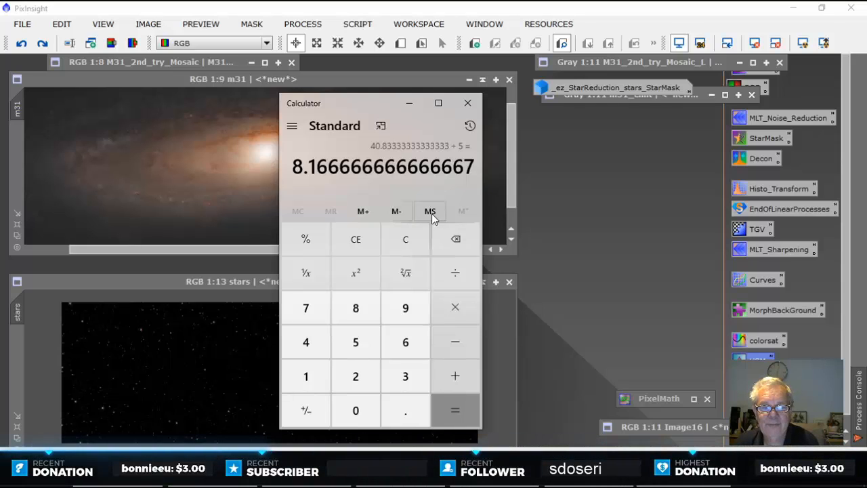
pyautogui.click(467, 103)
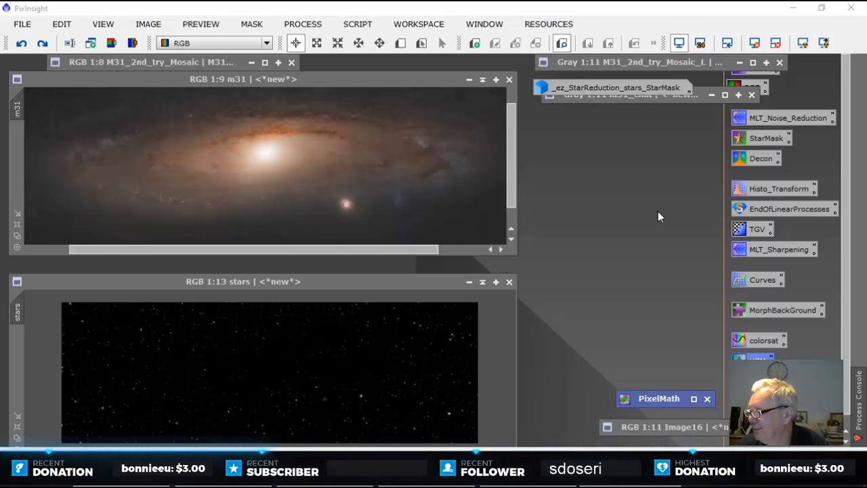
# Step: Shift the stars image window slightly, activate the m31 image and undo its last change
pyautogui.moveTo(435, 280)
pyautogui.mouseDown()
pyautogui.moveTo(445, 270)
pyautogui.moveTo(440, 277)
pyautogui.mouseUp()
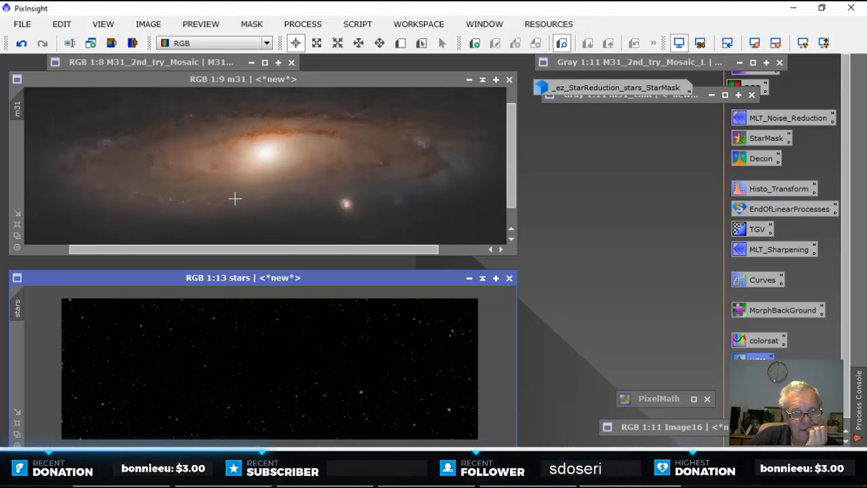
pyautogui.click(320, 85)
pyautogui.hotkey('ctrl', 'z')
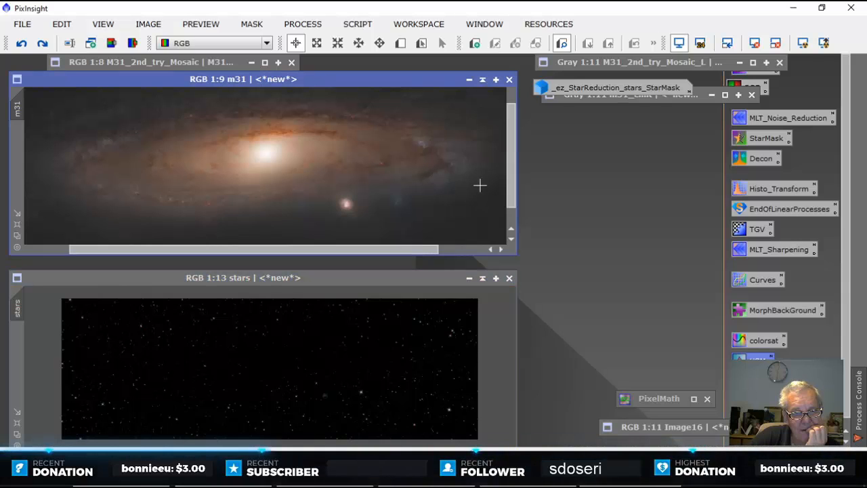
# Step: Try lowering m31's a* curve to output 0.478 at input 0.499 in a CurvesTransformation real-time preview, and reset it
pyautogui.doubleClick(760, 279)
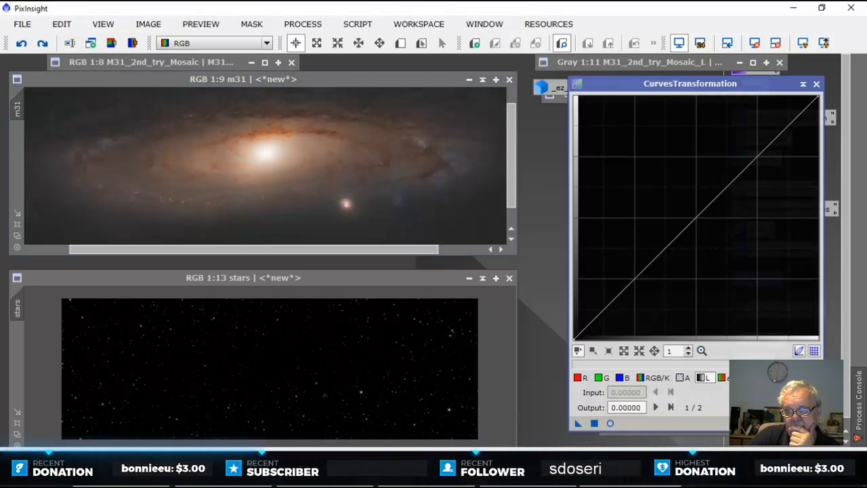
pyautogui.click(610, 423)
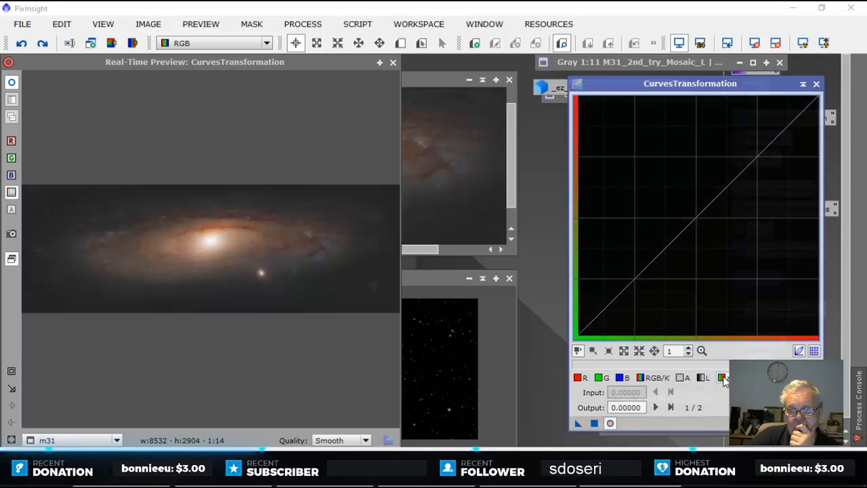
pyautogui.moveTo(697, 215)
pyautogui.mouseDown()
pyautogui.moveTo(685, 183)
pyautogui.moveTo(704, 217)
pyautogui.moveTo(696, 222)
pyautogui.mouseUp()
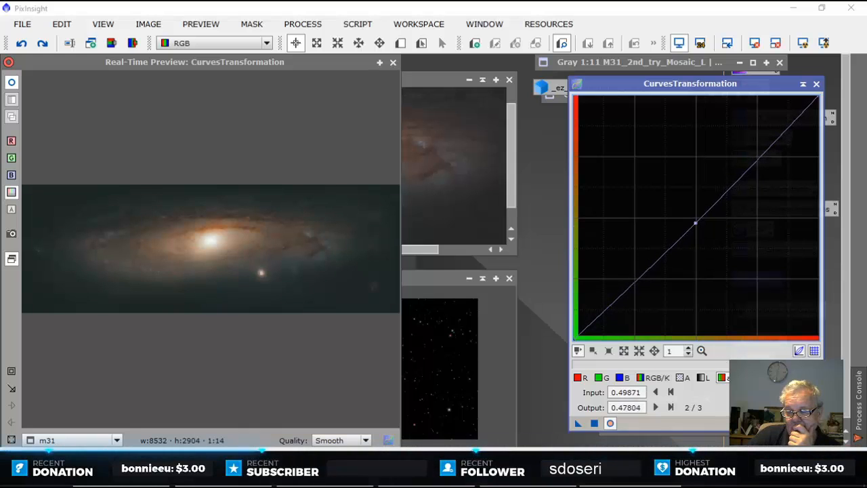
pyautogui.click(815, 423)
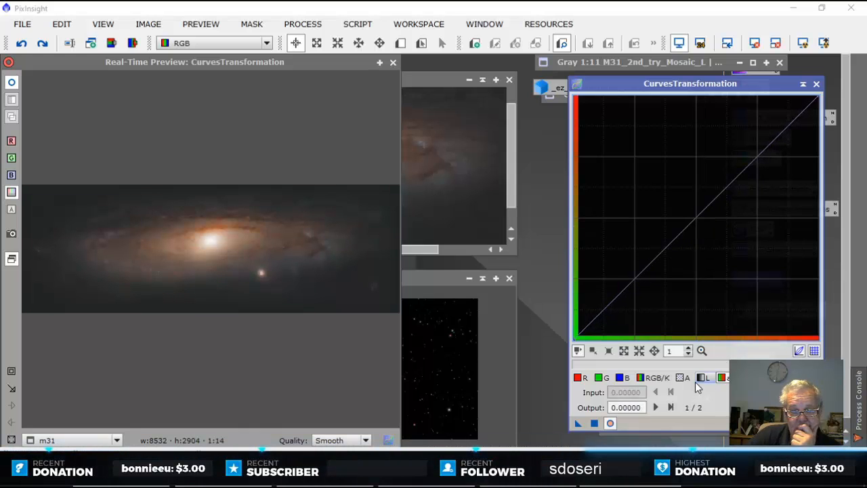
# Step: Try adjusting the midpoint of m31's blue curve in the real-time preview, and close CurvesTransformation without applying it
pyautogui.click(625, 382)
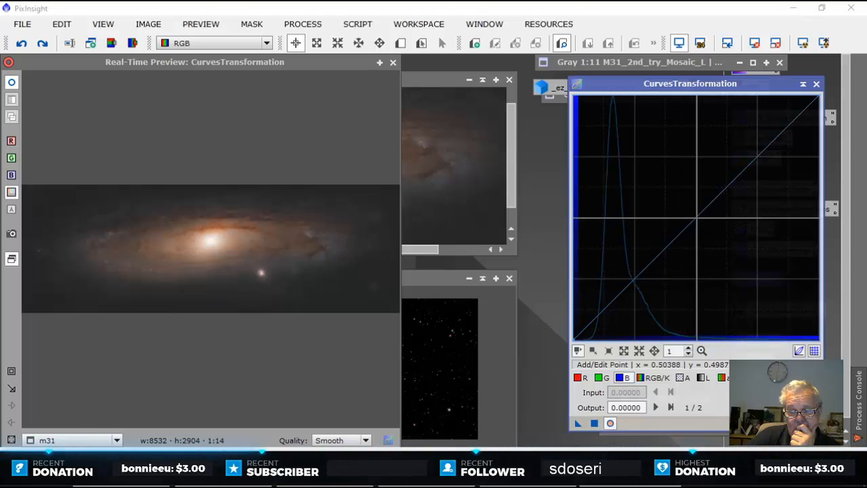
pyautogui.moveTo(697, 218)
pyautogui.mouseDown()
pyautogui.moveTo(692, 204)
pyautogui.moveTo(695, 219)
pyautogui.mouseUp()
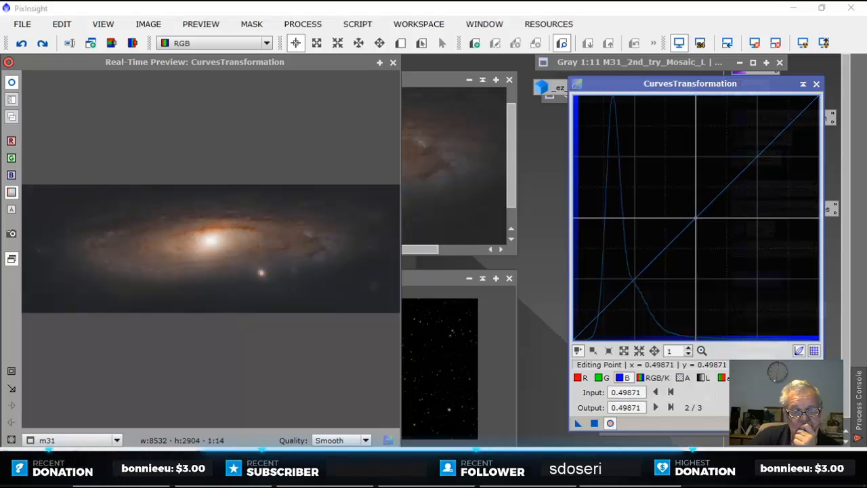
pyautogui.click(816, 84)
pyautogui.click(392, 62)
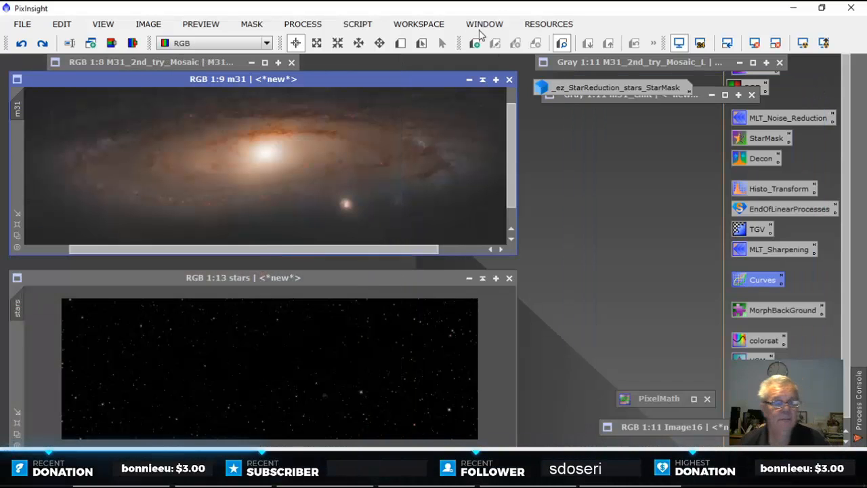
# Step: Create a mask from m31 using RangeSelection with a lower limit of 0.18, and close the preview and process
pyautogui.moveTo(371, 78); pyautogui.dragTo(375, 80)
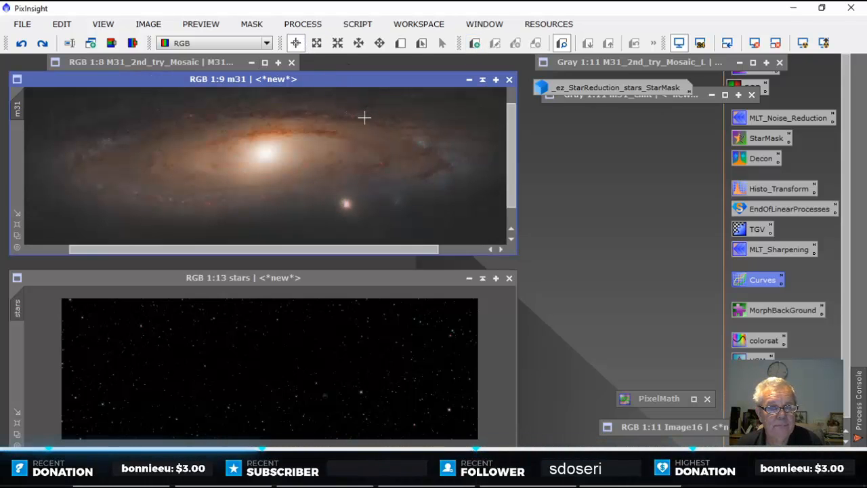
pyautogui.scroll(-3, 397, 141)
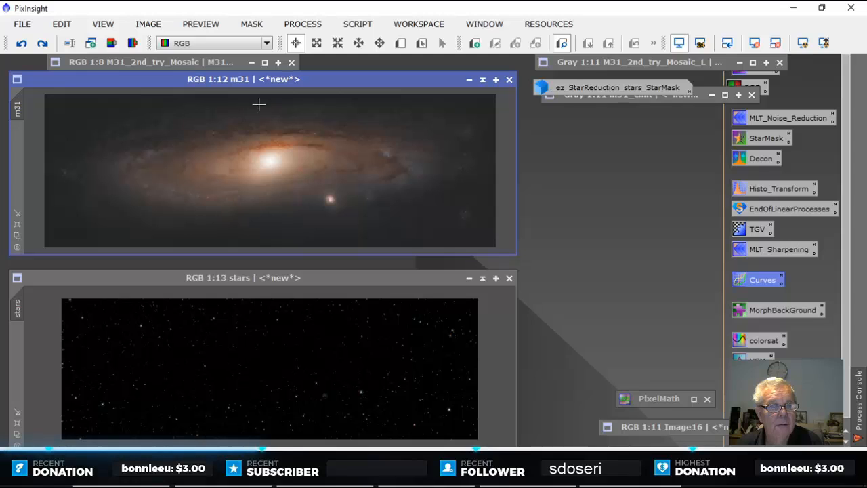
pyautogui.click(252, 24)
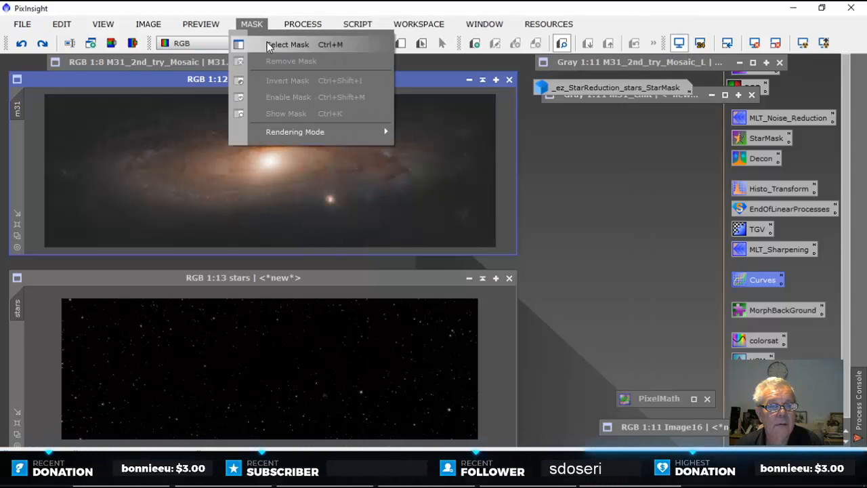
pyautogui.moveTo(311, 28)
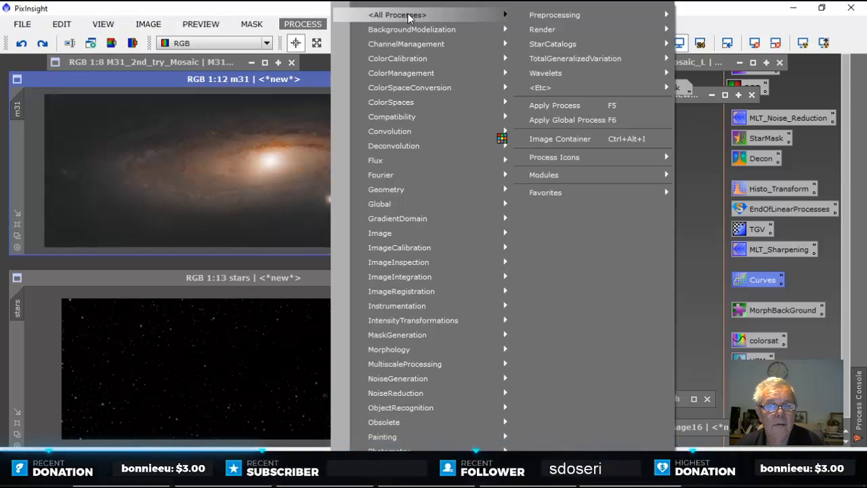
pyautogui.moveTo(399, 15)
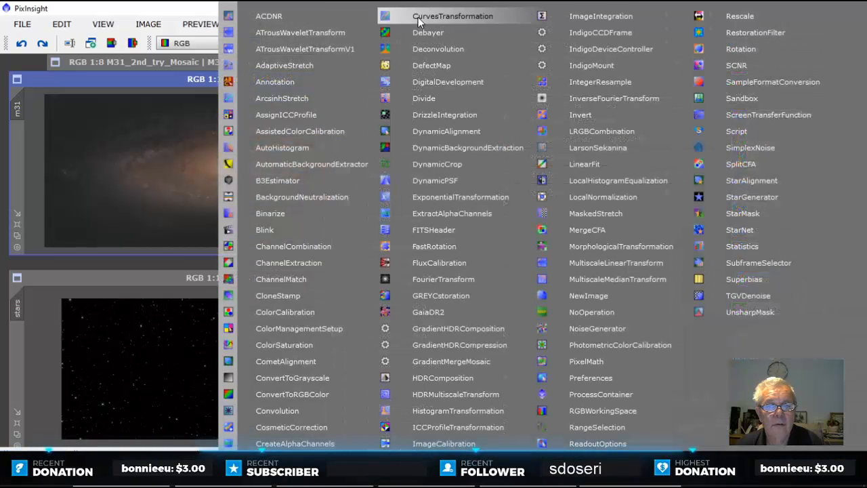
pyautogui.click(612, 429)
pyautogui.click(504, 289)
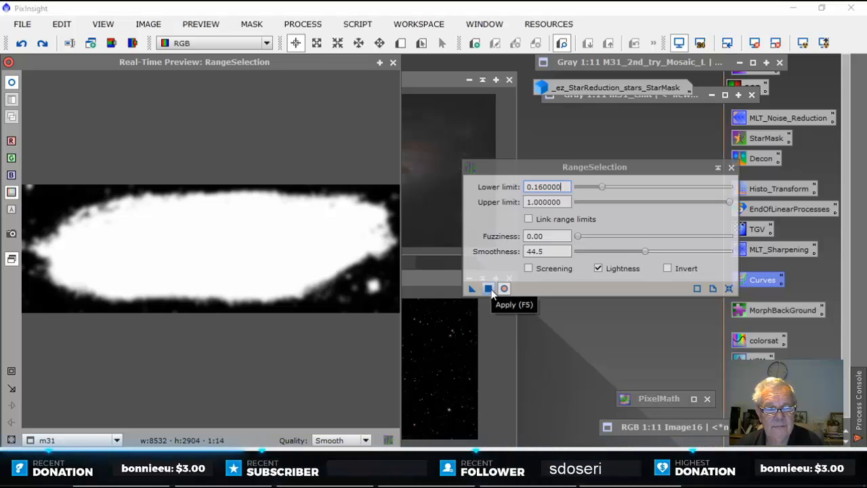
pyautogui.moveTo(602, 187); pyautogui.dragTo(609, 195)
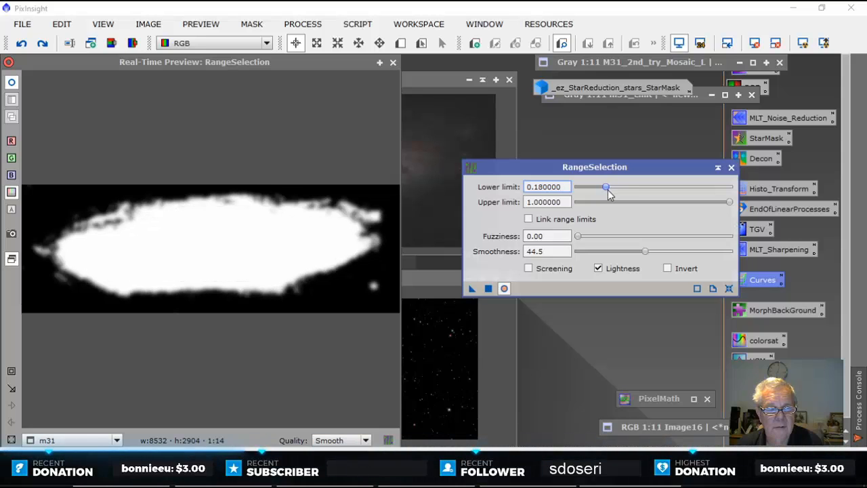
pyautogui.click(488, 289)
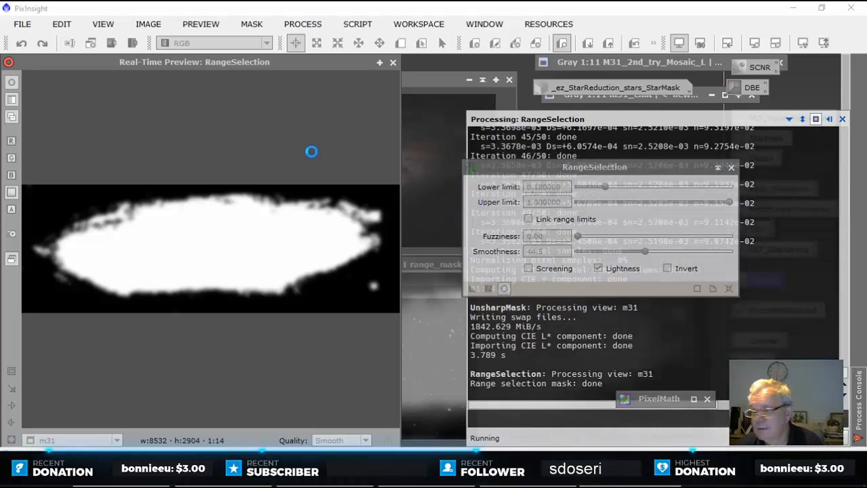
pyautogui.click(393, 62)
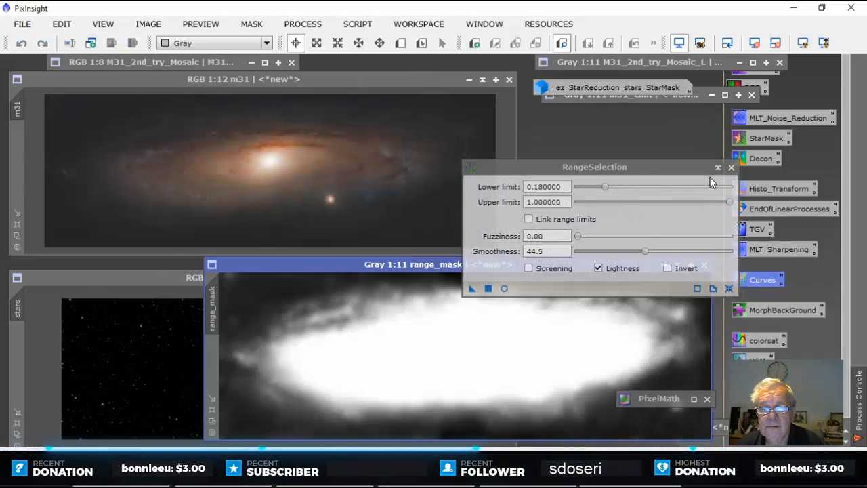
pyautogui.click(731, 168)
# Step: Apply range_mask to the m31 image, collapse the mask window and move it aside
pyautogui.moveTo(494, 266); pyautogui.dragTo(525, 185)
pyautogui.moveTo(251, 218); pyautogui.dragTo(17, 109)
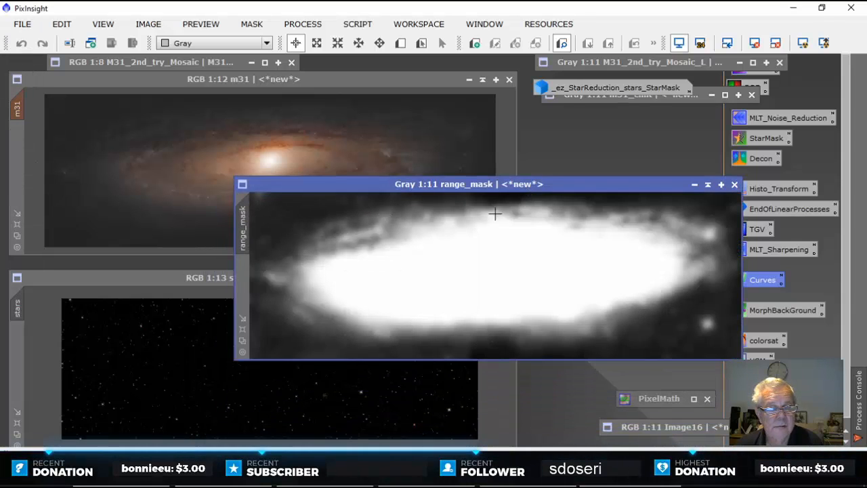
pyautogui.click(708, 184)
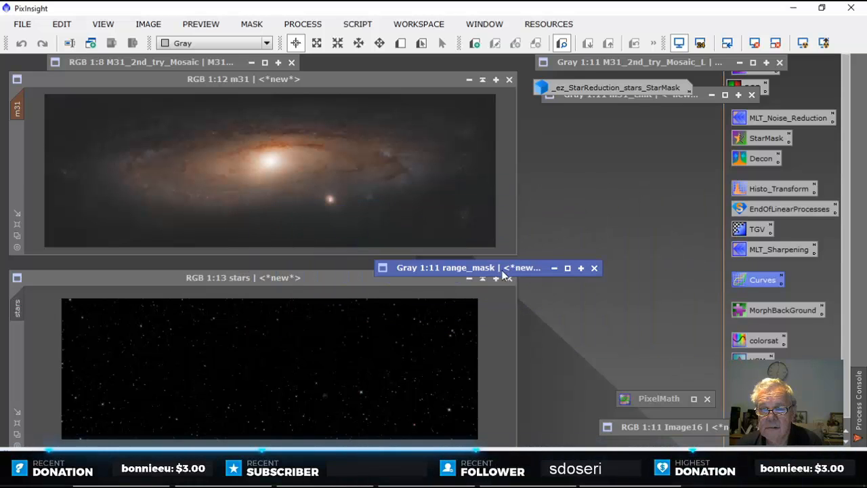
pyautogui.moveTo(499, 269); pyautogui.dragTo(653, 117)
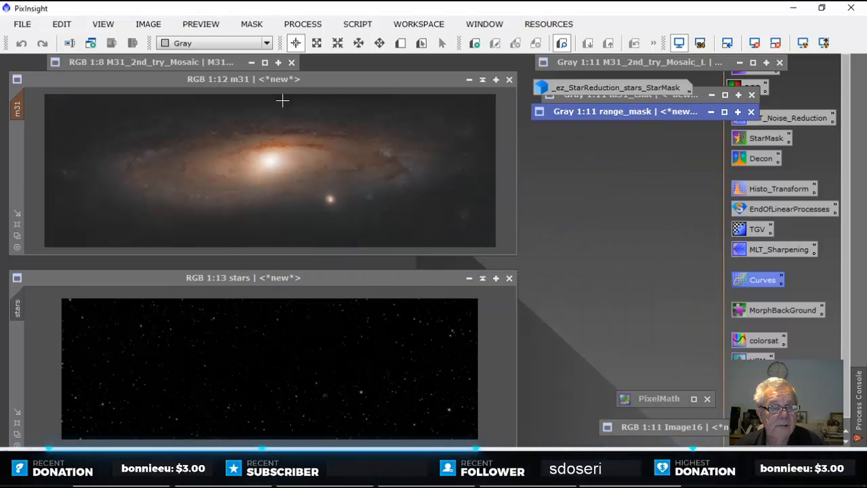
# Step: Display the mask overlay on m31 to check which areas are protected, and hide it again
pyautogui.click(278, 79)
pyautogui.click(252, 24)
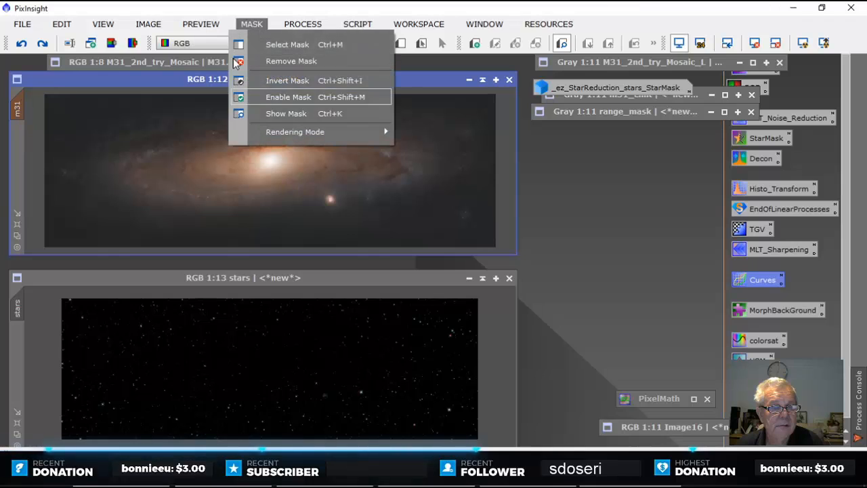
pyautogui.click(272, 114)
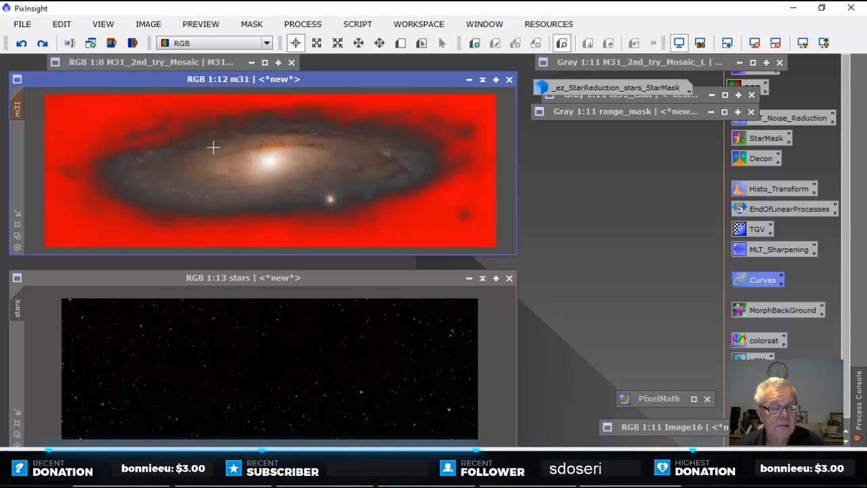
pyautogui.click(252, 24)
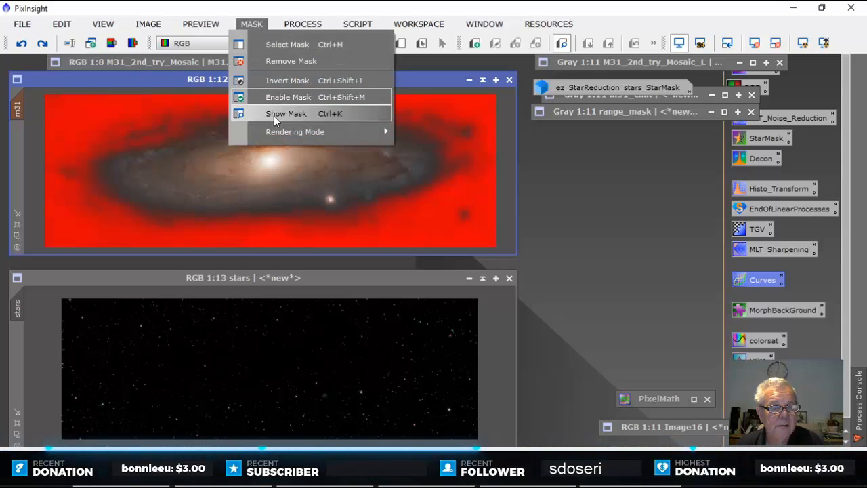
pyautogui.click(273, 116)
# Step: Raise the blue curve to output 0.558 at input 0.496 in CurvesTransformation and apply it to masked m31
pyautogui.doubleClick(753, 279)
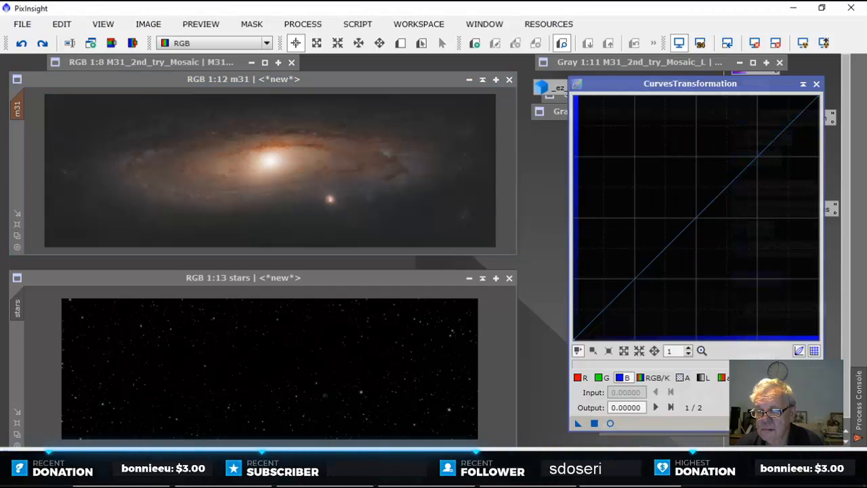
pyautogui.click(783, 424)
pyautogui.click(611, 424)
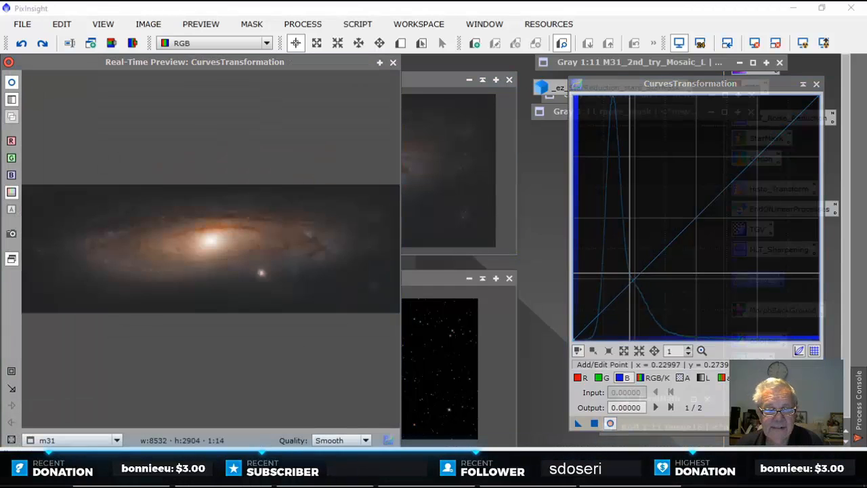
pyautogui.click(696, 216)
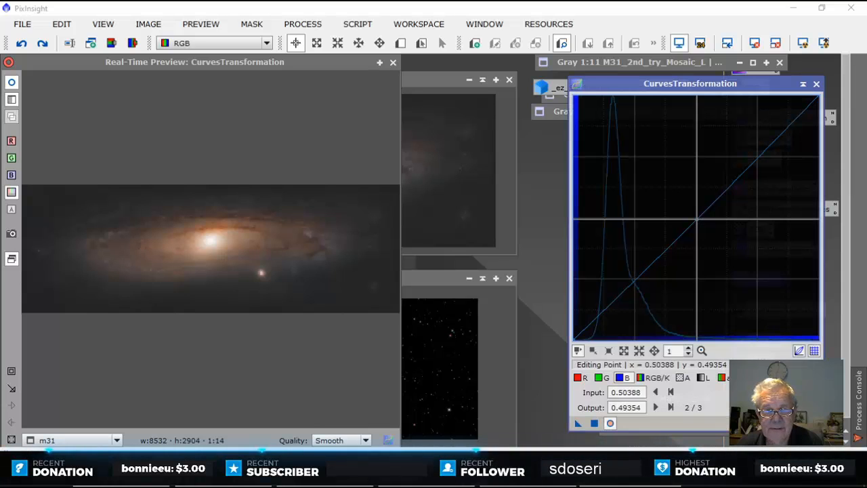
pyautogui.moveTo(696, 214); pyautogui.dragTo(696, 204)
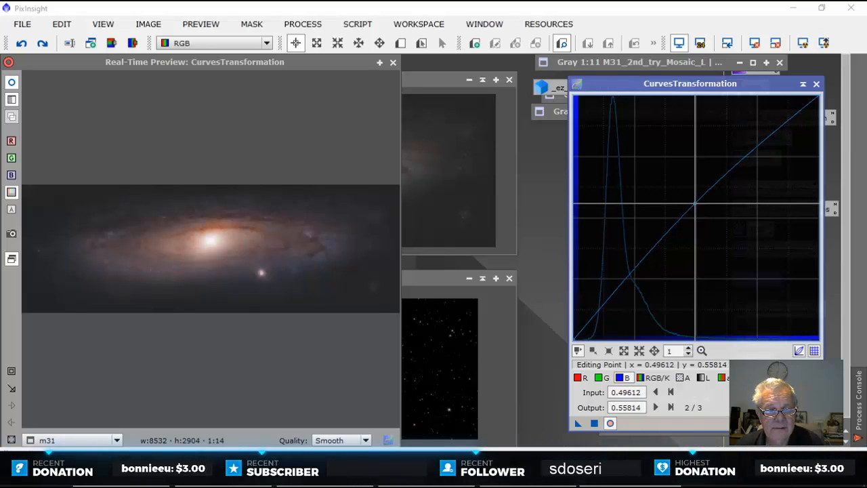
pyautogui.click(594, 423)
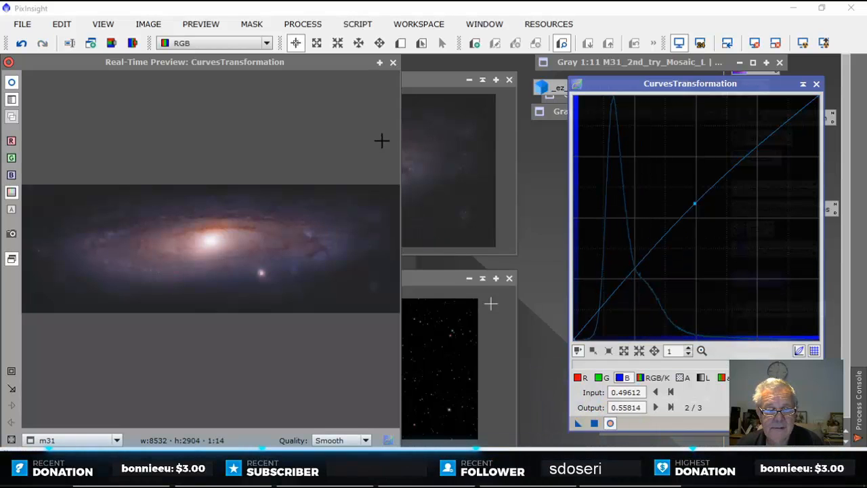
# Step: Reduce the blue curve boost to output 0.525 at input 0.506 and close the real-time preview
pyautogui.moveTo(349, 63); pyautogui.dragTo(412, 116)
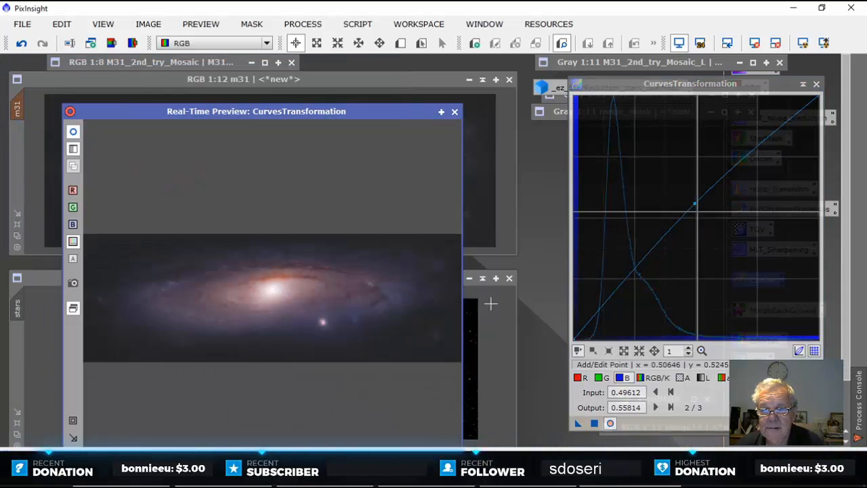
pyautogui.moveTo(696, 203); pyautogui.dragTo(697, 211)
pyautogui.click(454, 113)
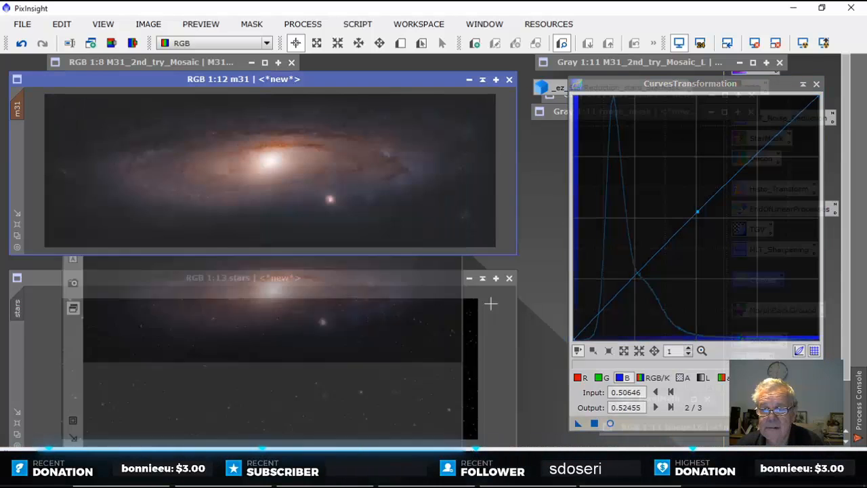
# Step: Remove the mask from m31 and recombine it with the stars into a new image using the PixelMath expression m31+stars
pyautogui.click(816, 83)
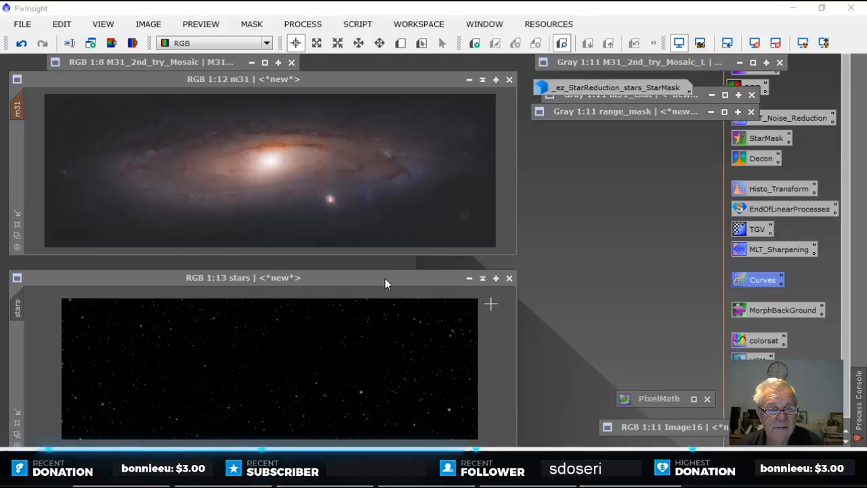
pyautogui.moveTo(338, 275); pyautogui.dragTo(339, 265)
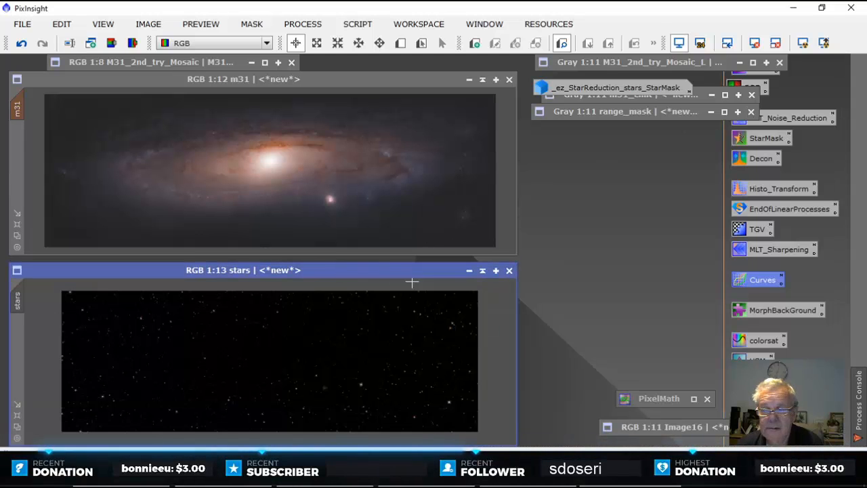
pyautogui.doubleClick(659, 398)
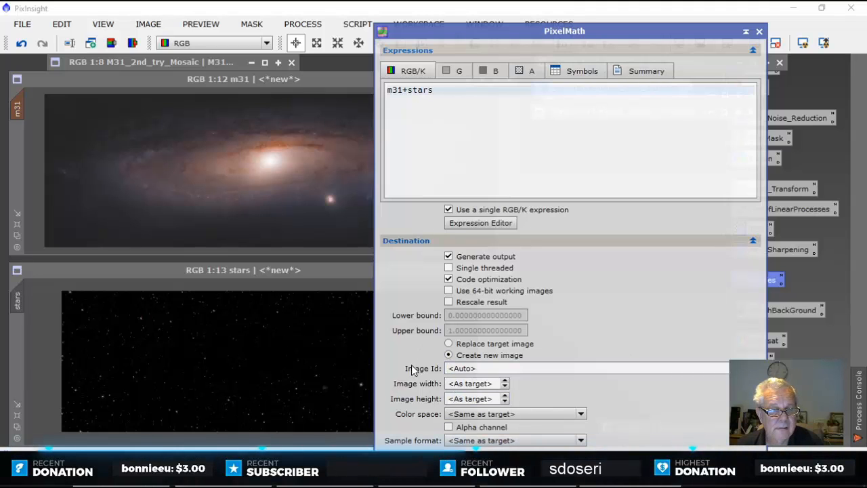
pyautogui.click(267, 78)
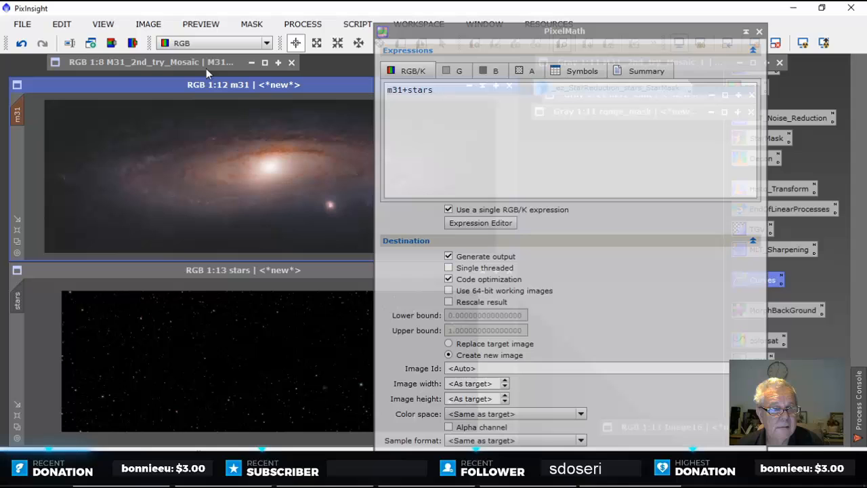
pyautogui.click(252, 24)
pyautogui.click(276, 63)
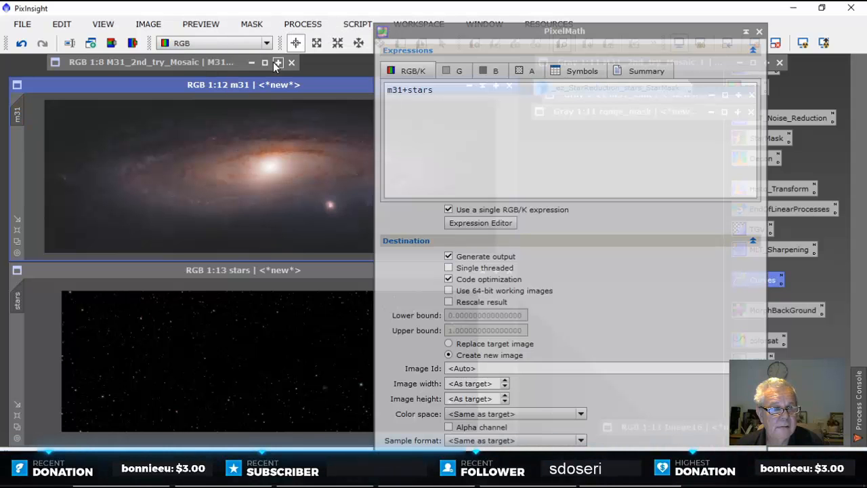
pyautogui.click(395, 458)
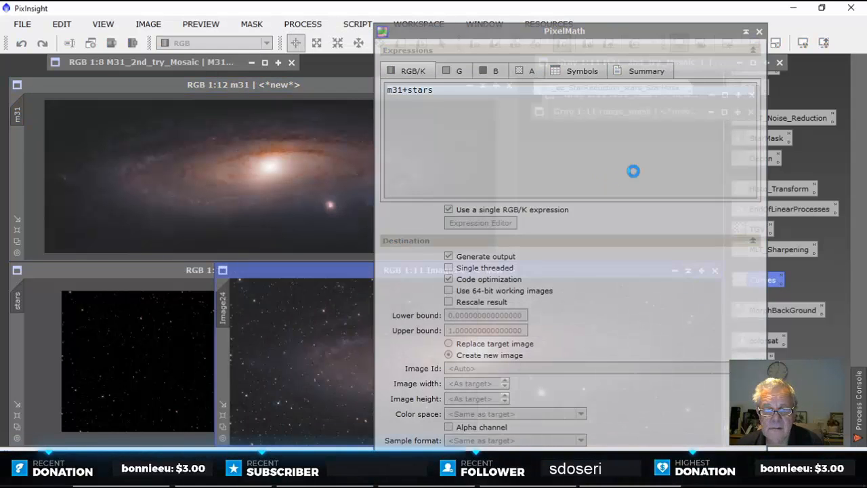
pyautogui.click(745, 32)
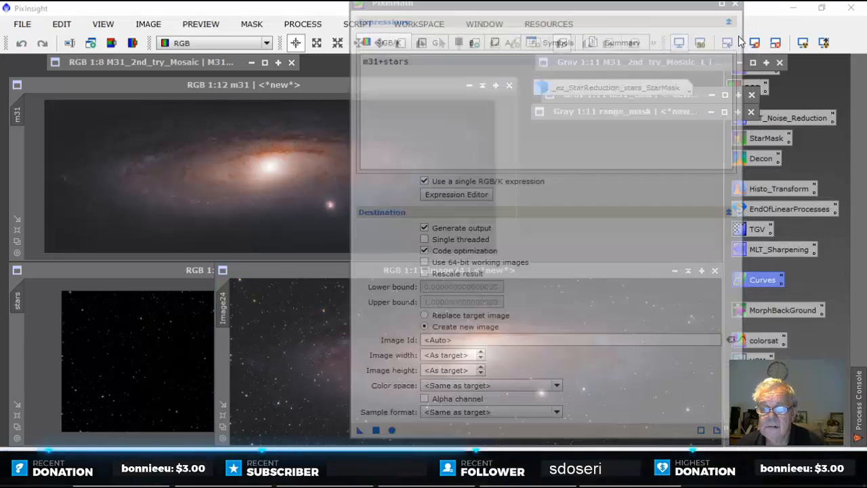
# Step: Maximize the recombined image's window and inspect the galaxy and stars at 1:7 zoom
pyautogui.moveTo(535, 272); pyautogui.dragTo(399, 166)
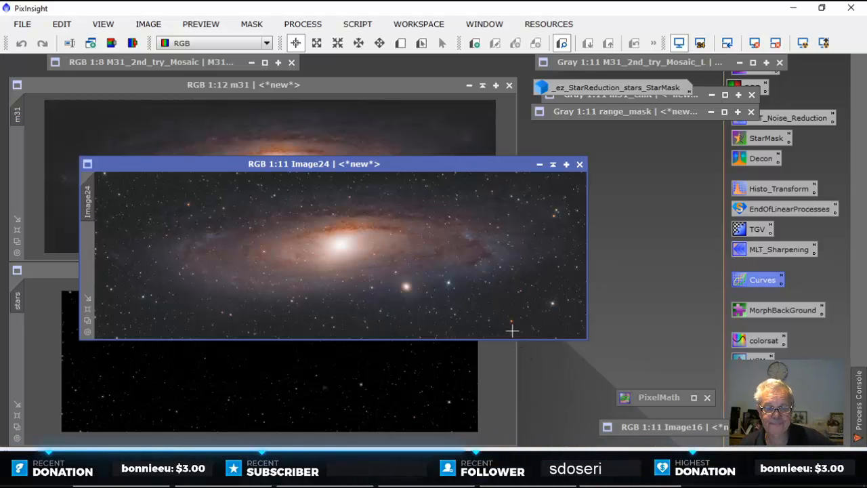
pyautogui.moveTo(432, 168); pyautogui.dragTo(423, 166)
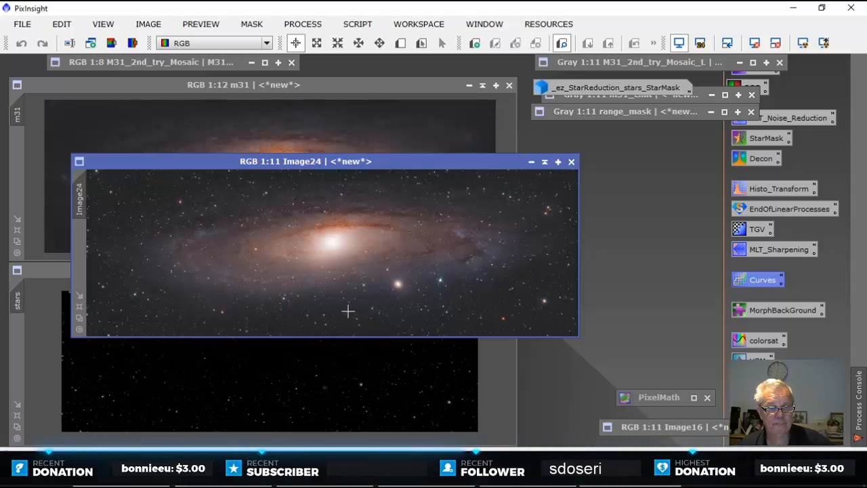
pyautogui.click(558, 162)
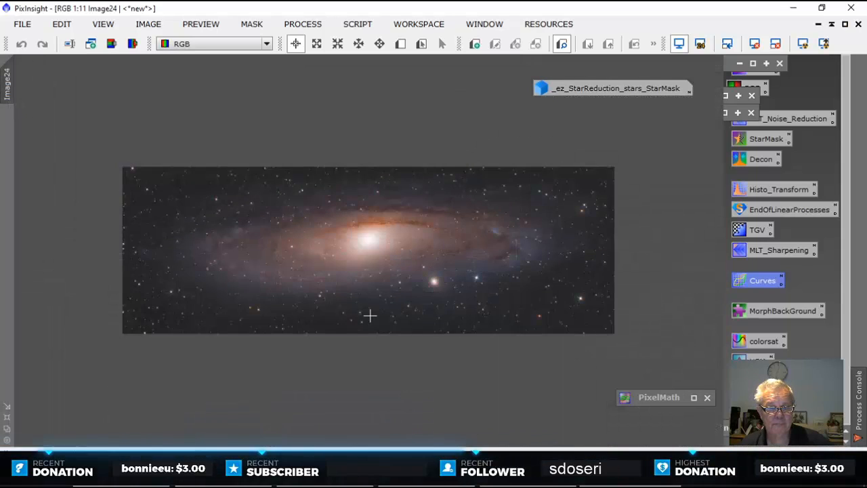
pyautogui.scroll(2, 369, 315)
pyautogui.scroll(1, 378, 319)
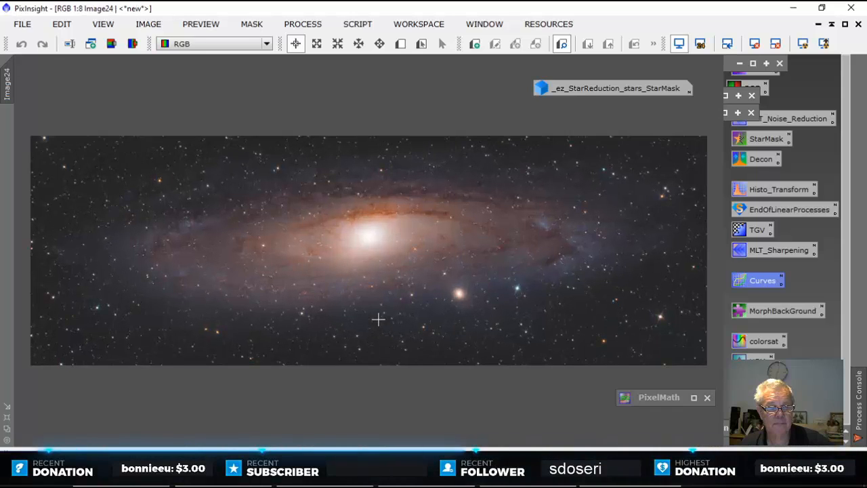
pyautogui.scroll(1, 378, 319)
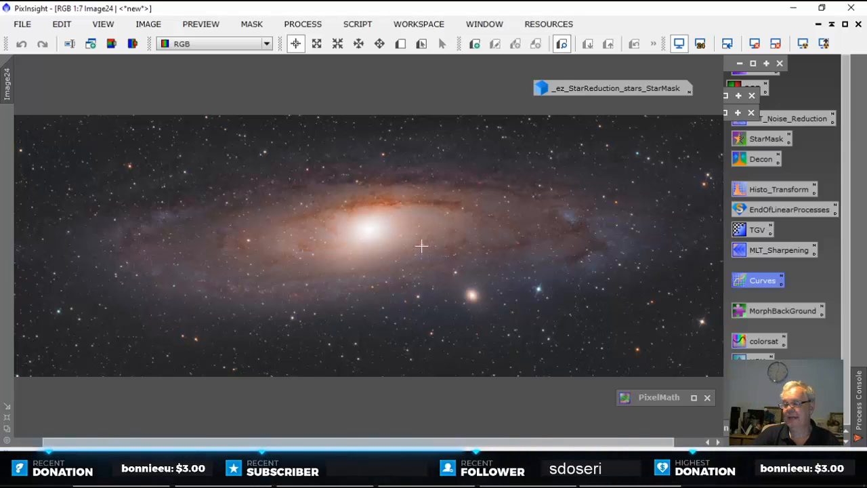
# Step: Shape a lightness S-curve in CurvesTransformation with real-time preview, using points 0.238 to 0.222 and 0.747 to 0.835
pyautogui.doubleClick(760, 283)
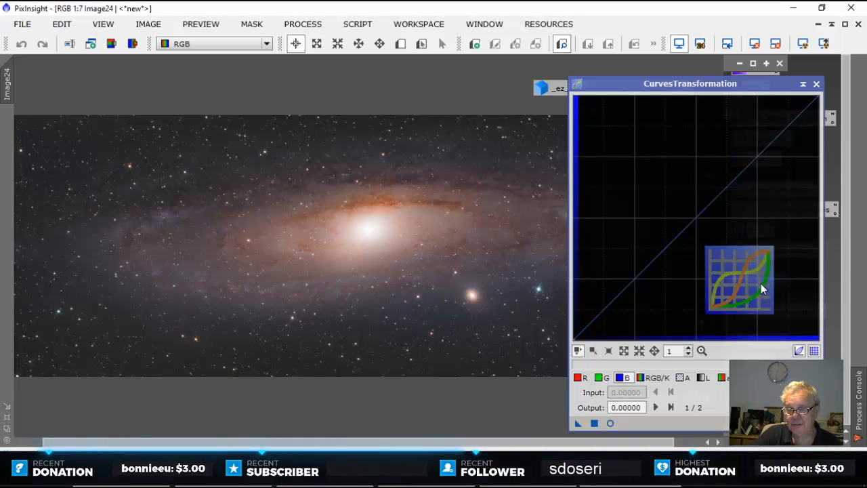
pyautogui.click(609, 423)
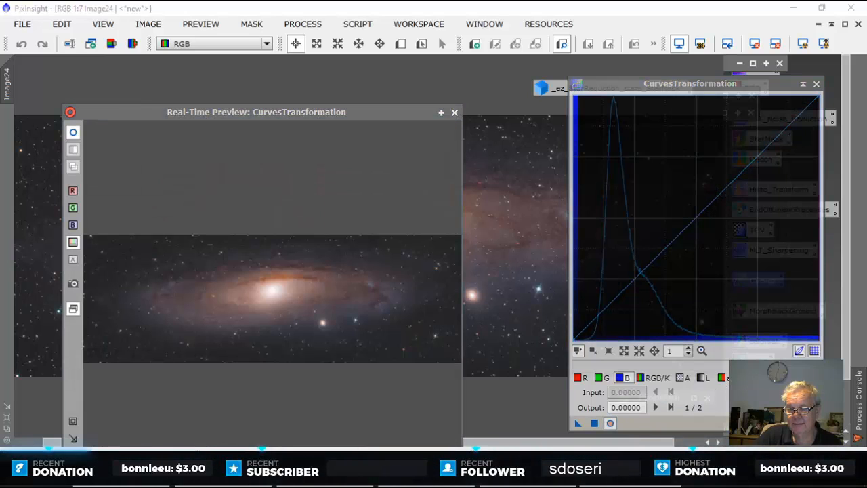
pyautogui.click(704, 377)
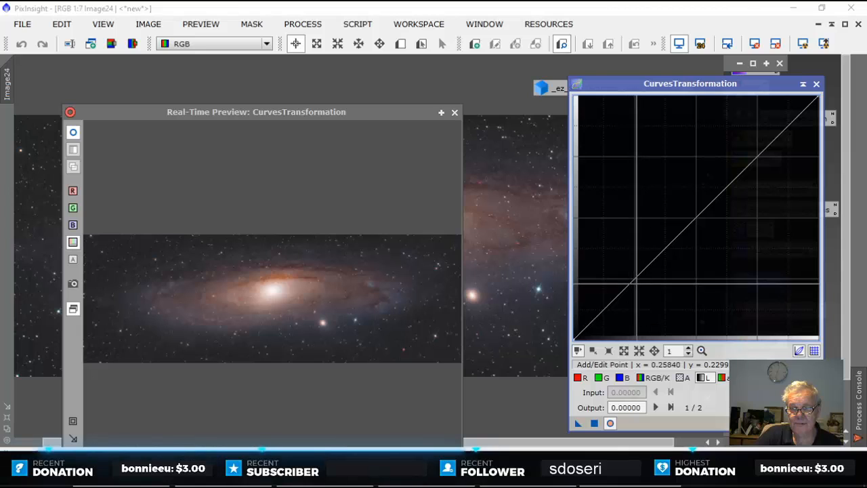
pyautogui.click(637, 279)
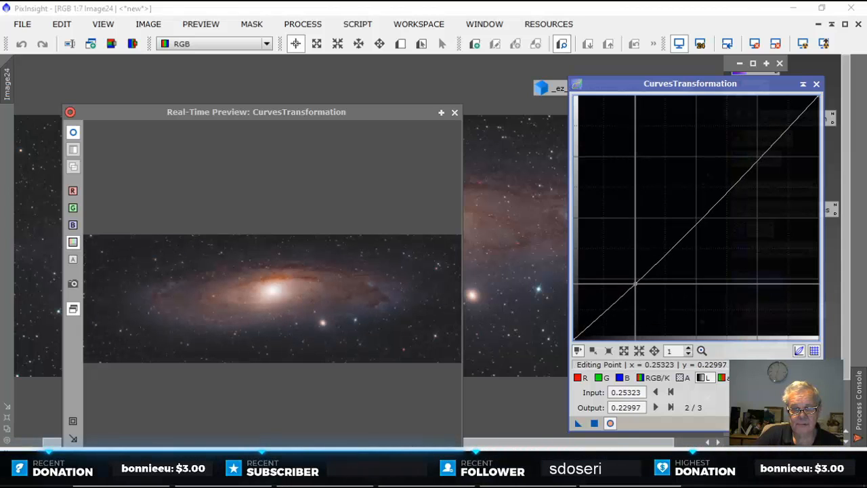
pyautogui.moveTo(635, 283)
pyautogui.mouseDown()
pyautogui.moveTo(631, 270)
pyautogui.moveTo(631, 288)
pyautogui.moveTo(633, 280)
pyautogui.mouseUp()
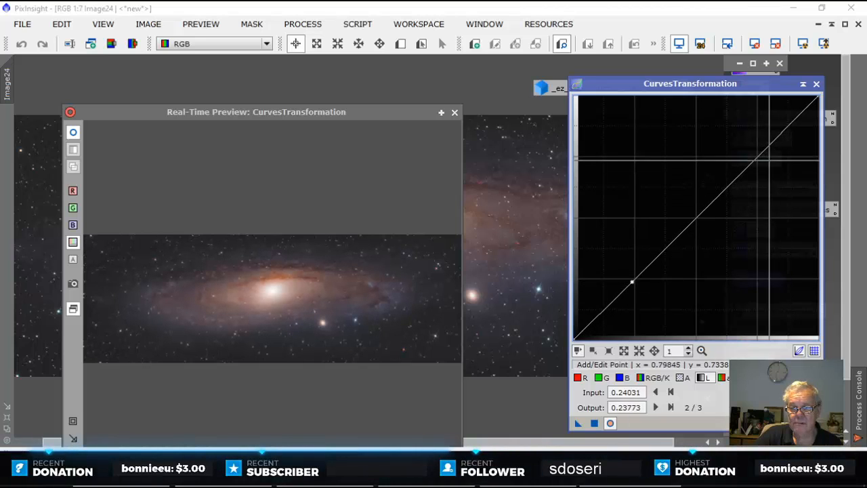
pyautogui.moveTo(756, 155); pyautogui.dragTo(756, 135)
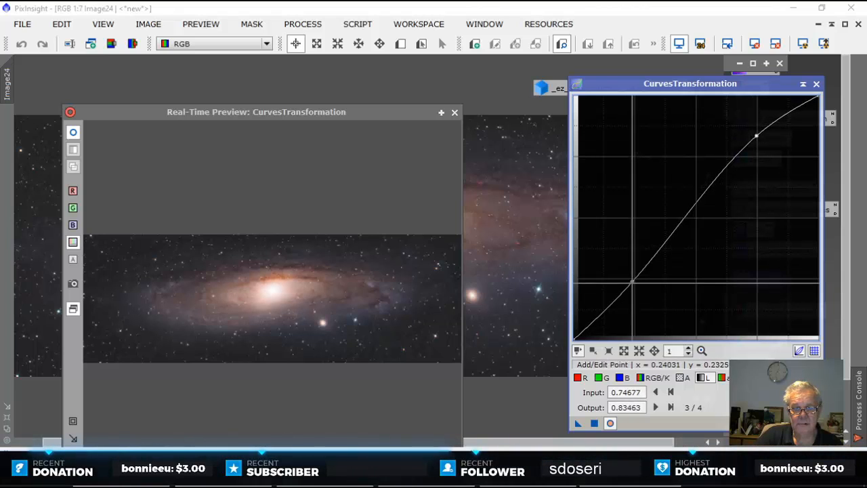
pyautogui.moveTo(632, 281); pyautogui.dragTo(632, 286)
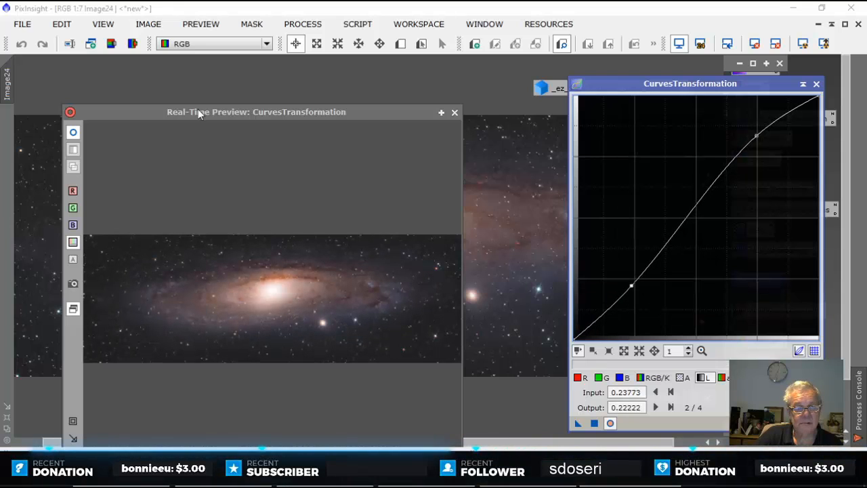
# Step: Compare the preview without the curve, apply the lightness S-curve to Image24, and close the preview and CurvesTransformation
pyautogui.click(75, 133)
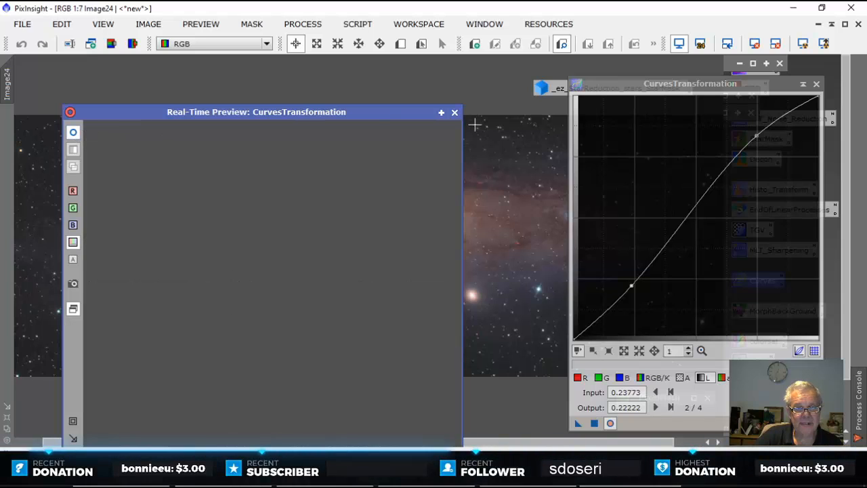
pyautogui.moveTo(579, 423); pyautogui.dragTo(436, 215)
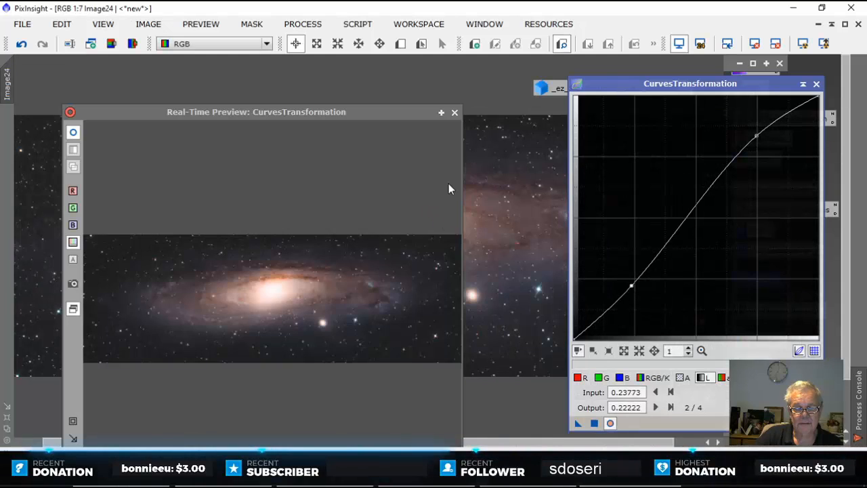
pyautogui.click(455, 111)
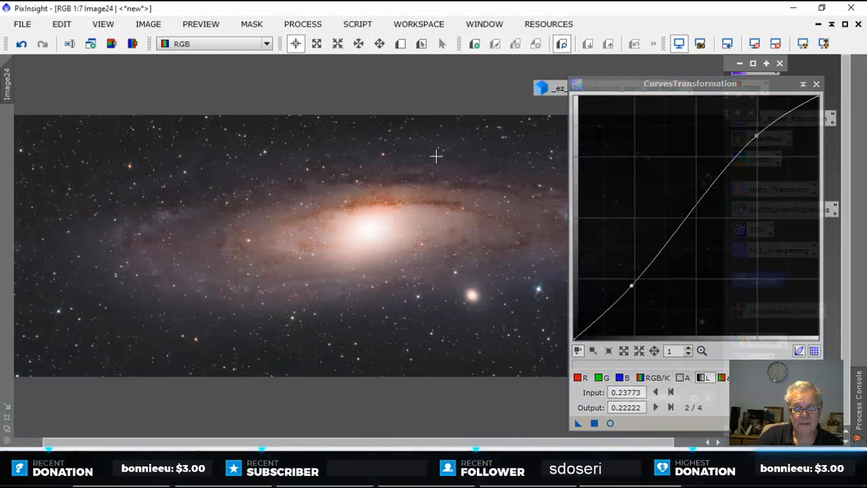
pyautogui.click(816, 84)
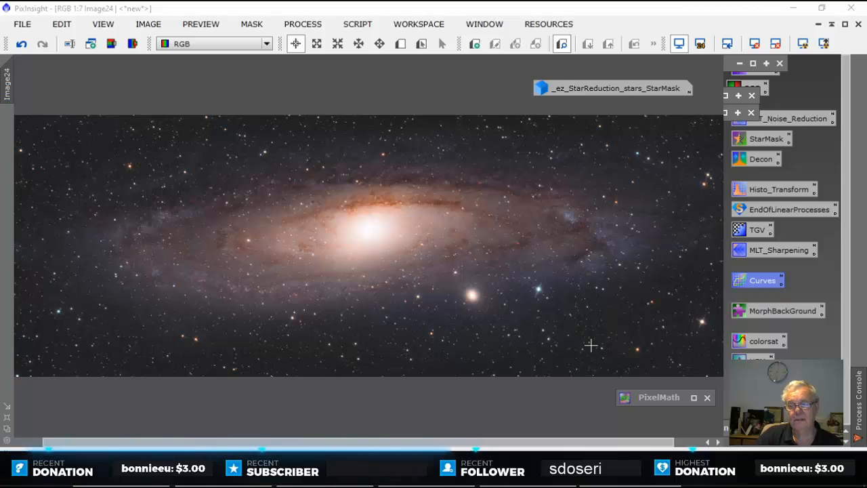